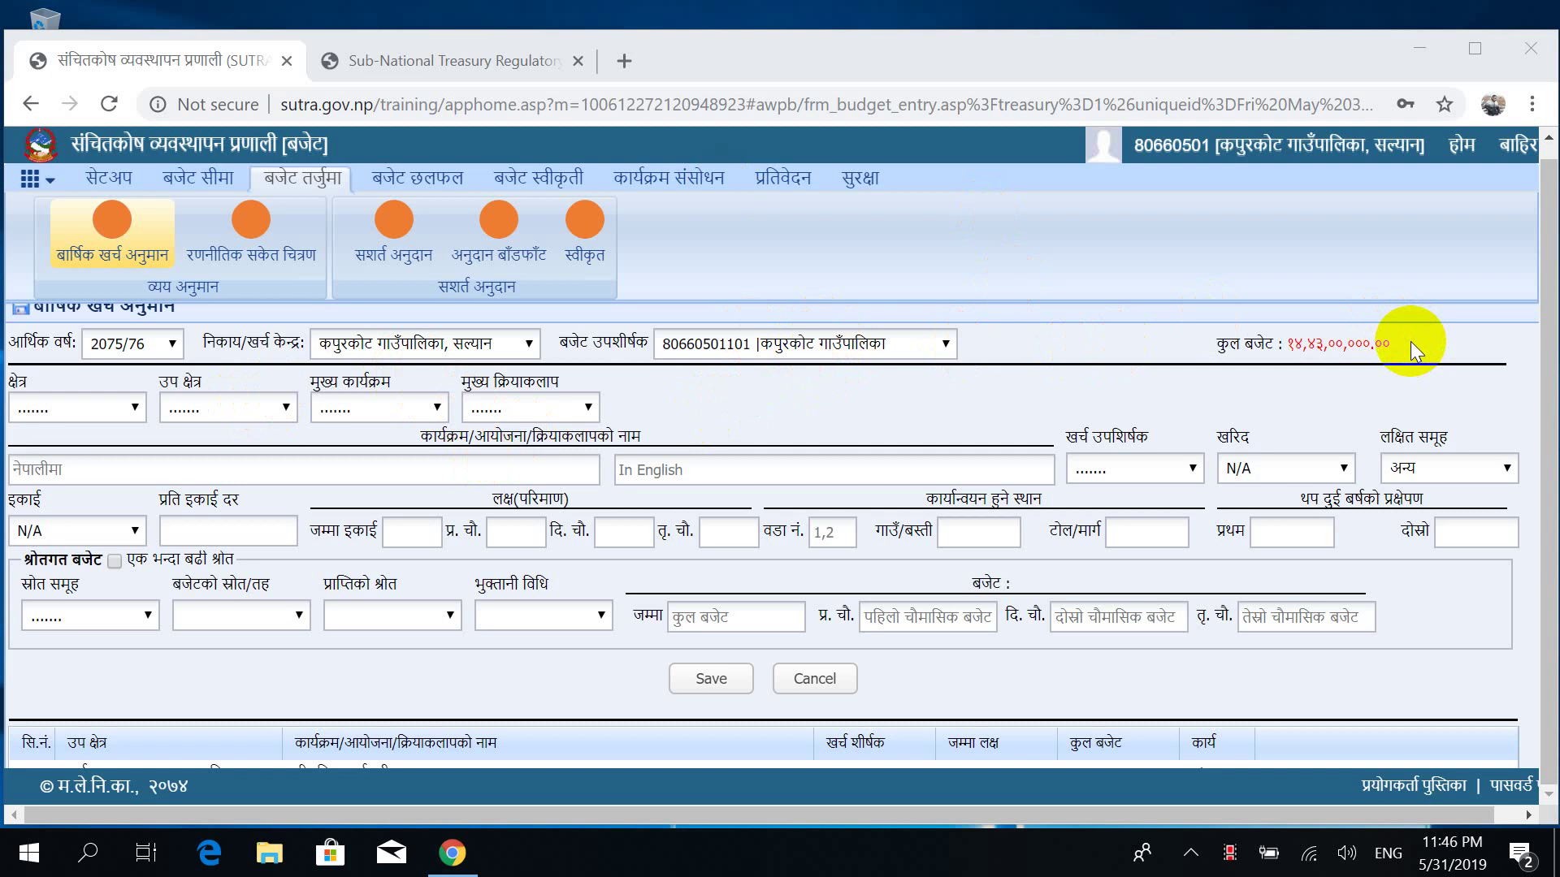
pyautogui.click(876, 348)
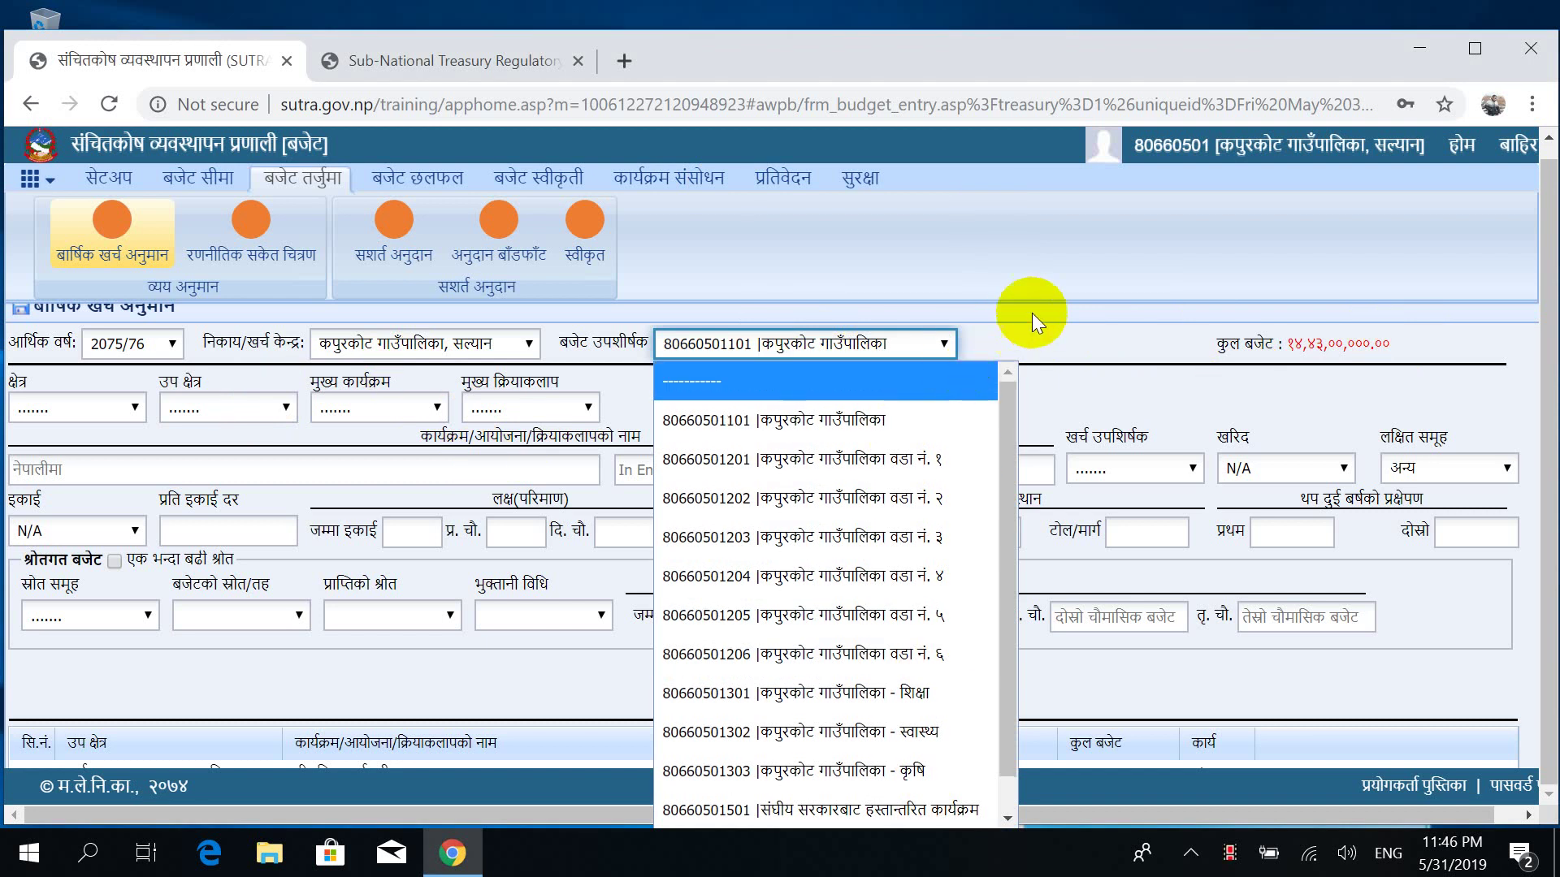
pyautogui.click(1060, 299)
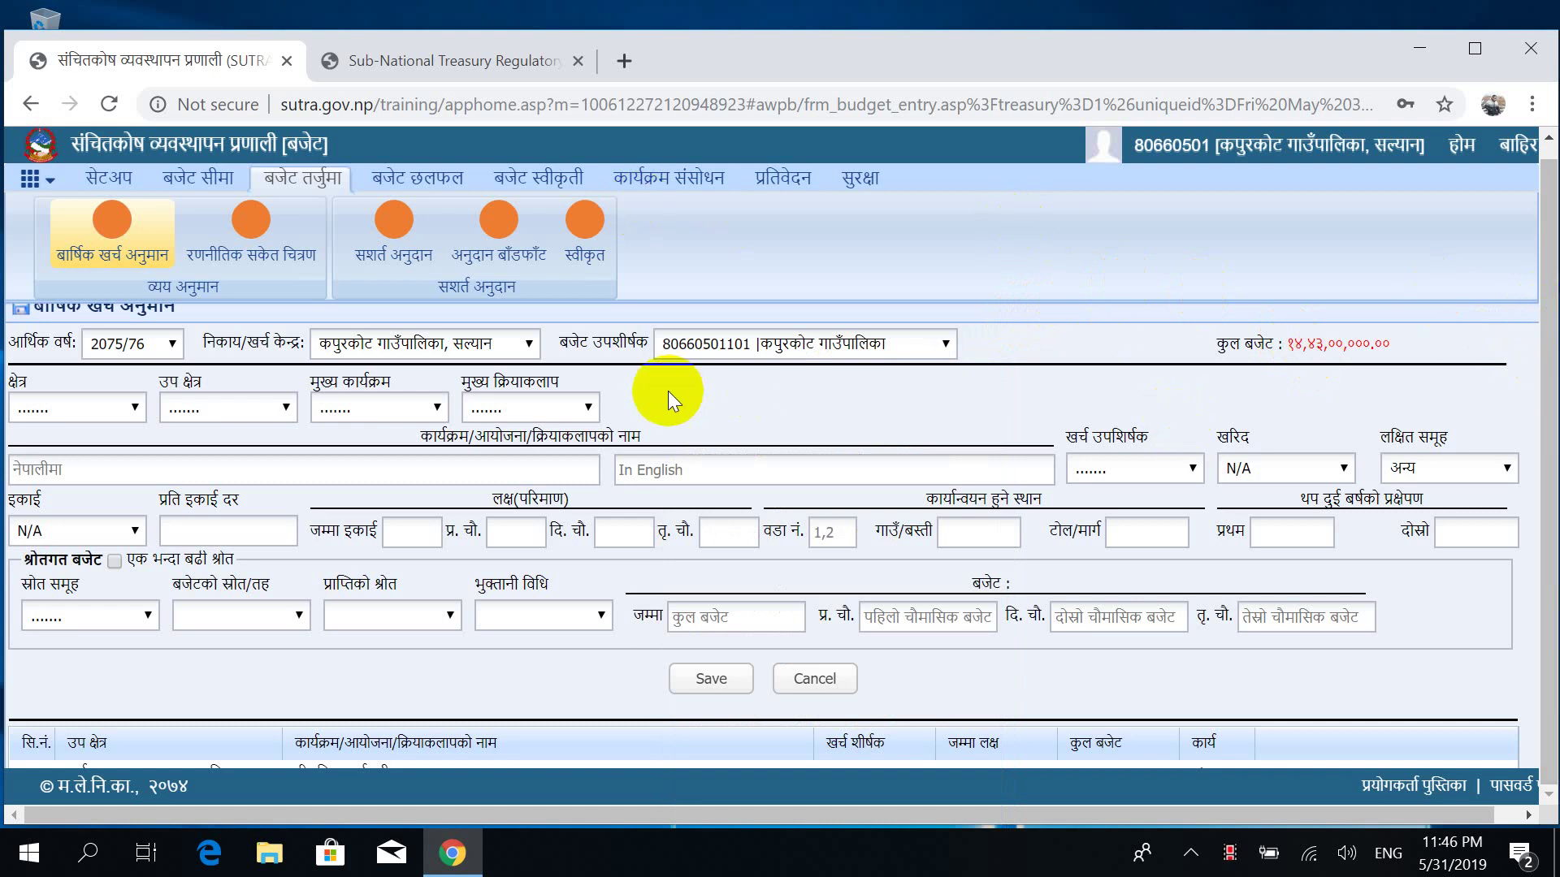
pyautogui.click(195, 178)
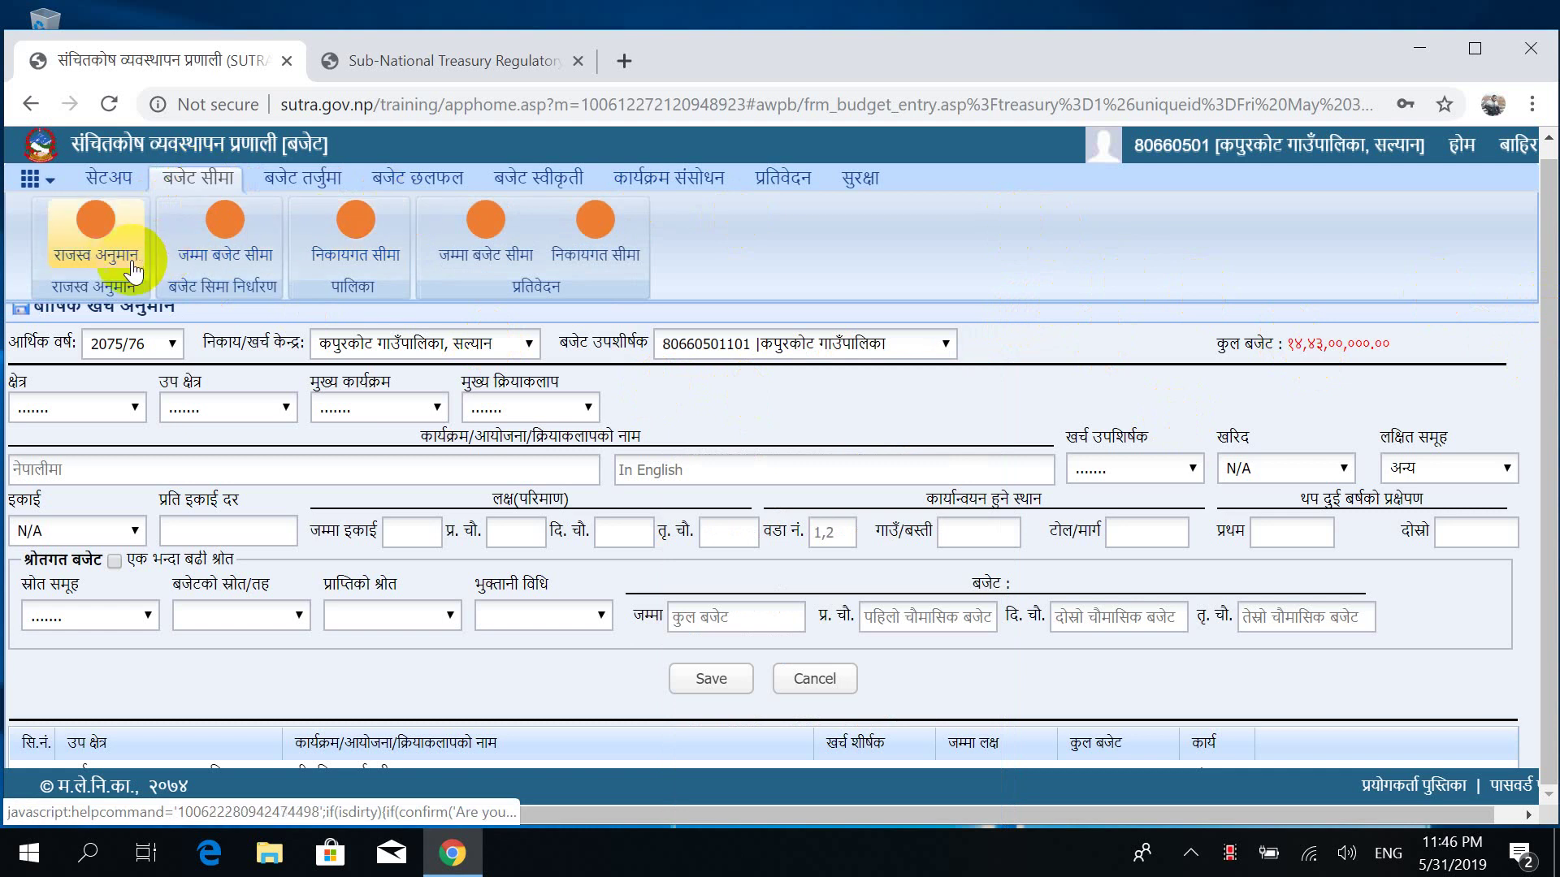
pyautogui.click(243, 251)
pyautogui.click(230, 257)
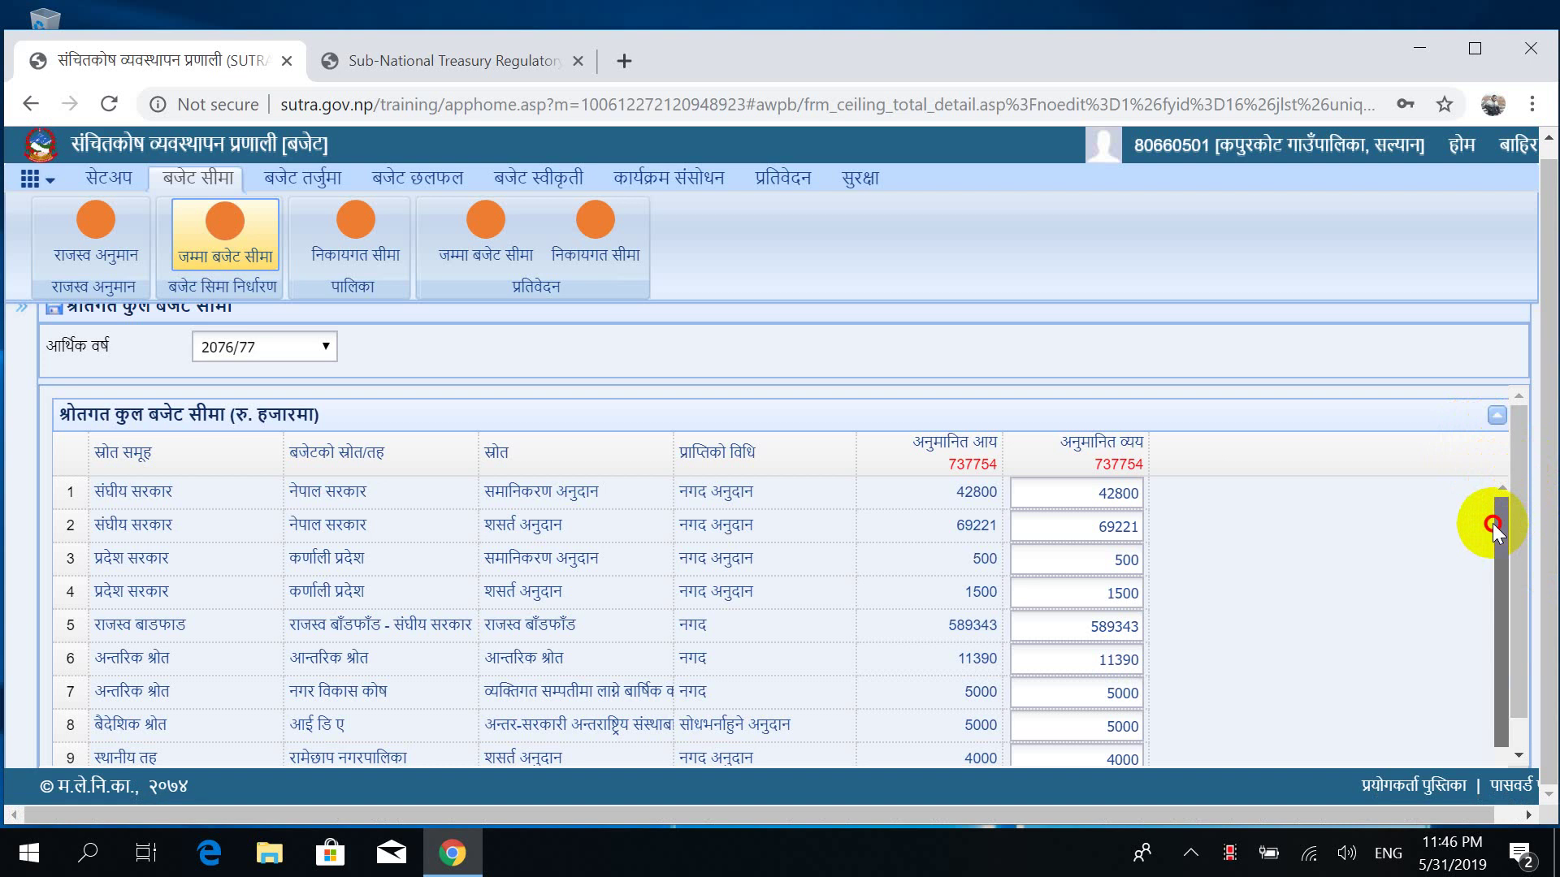
# Review the source-wise ceiling table, with income and expenditure both 737754, then return to budget formulation.
pyautogui.moveTo(1494, 523); pyautogui.dragTo(1479, 611)
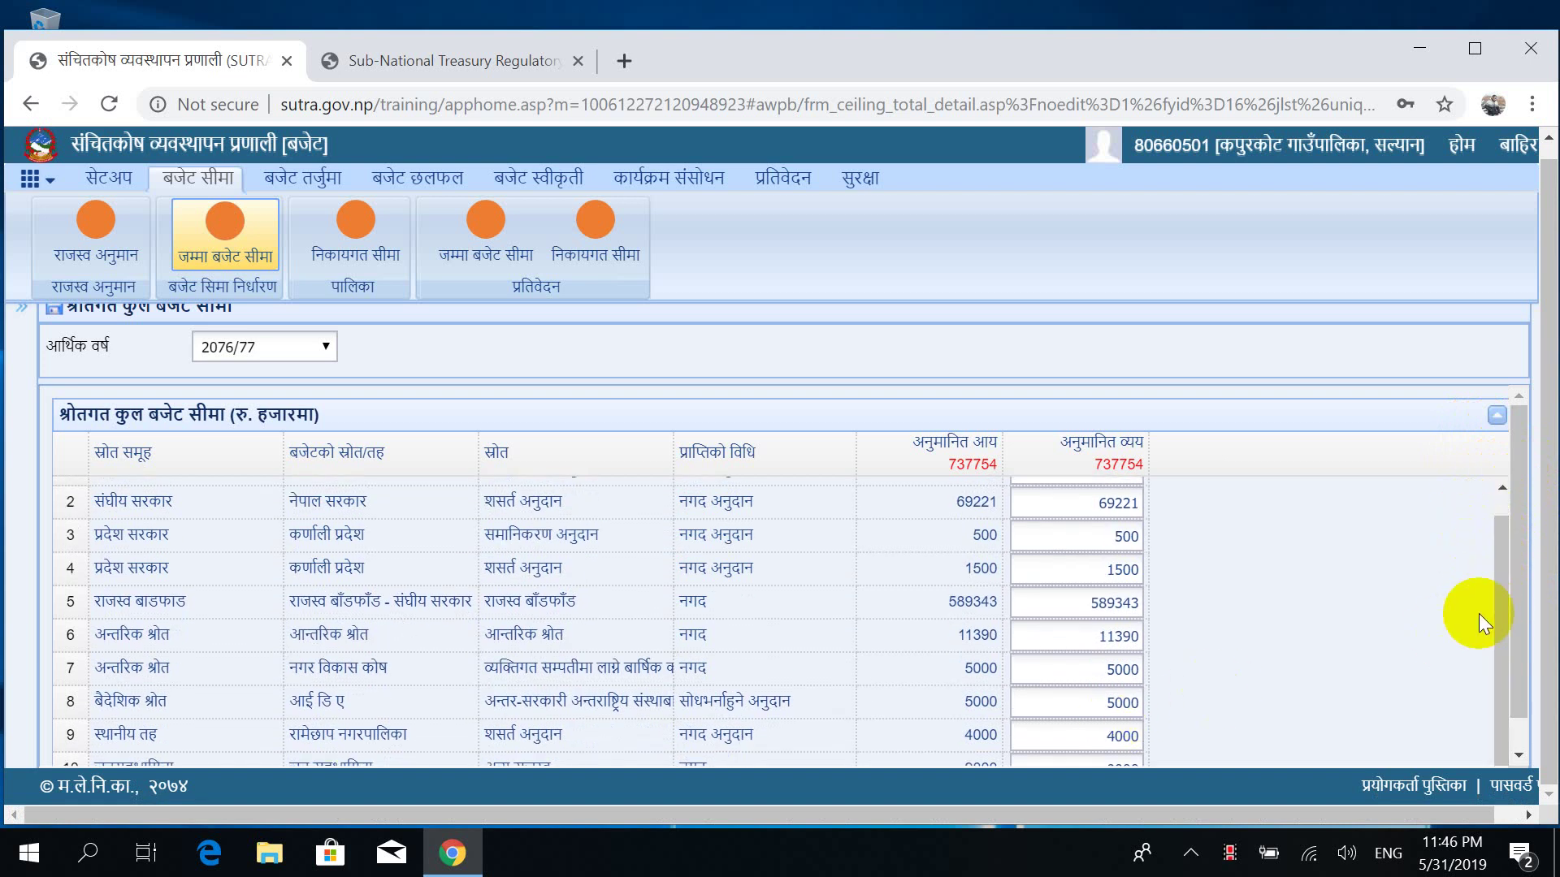
pyautogui.moveTo(1516, 529); pyautogui.dragTo(1520, 689)
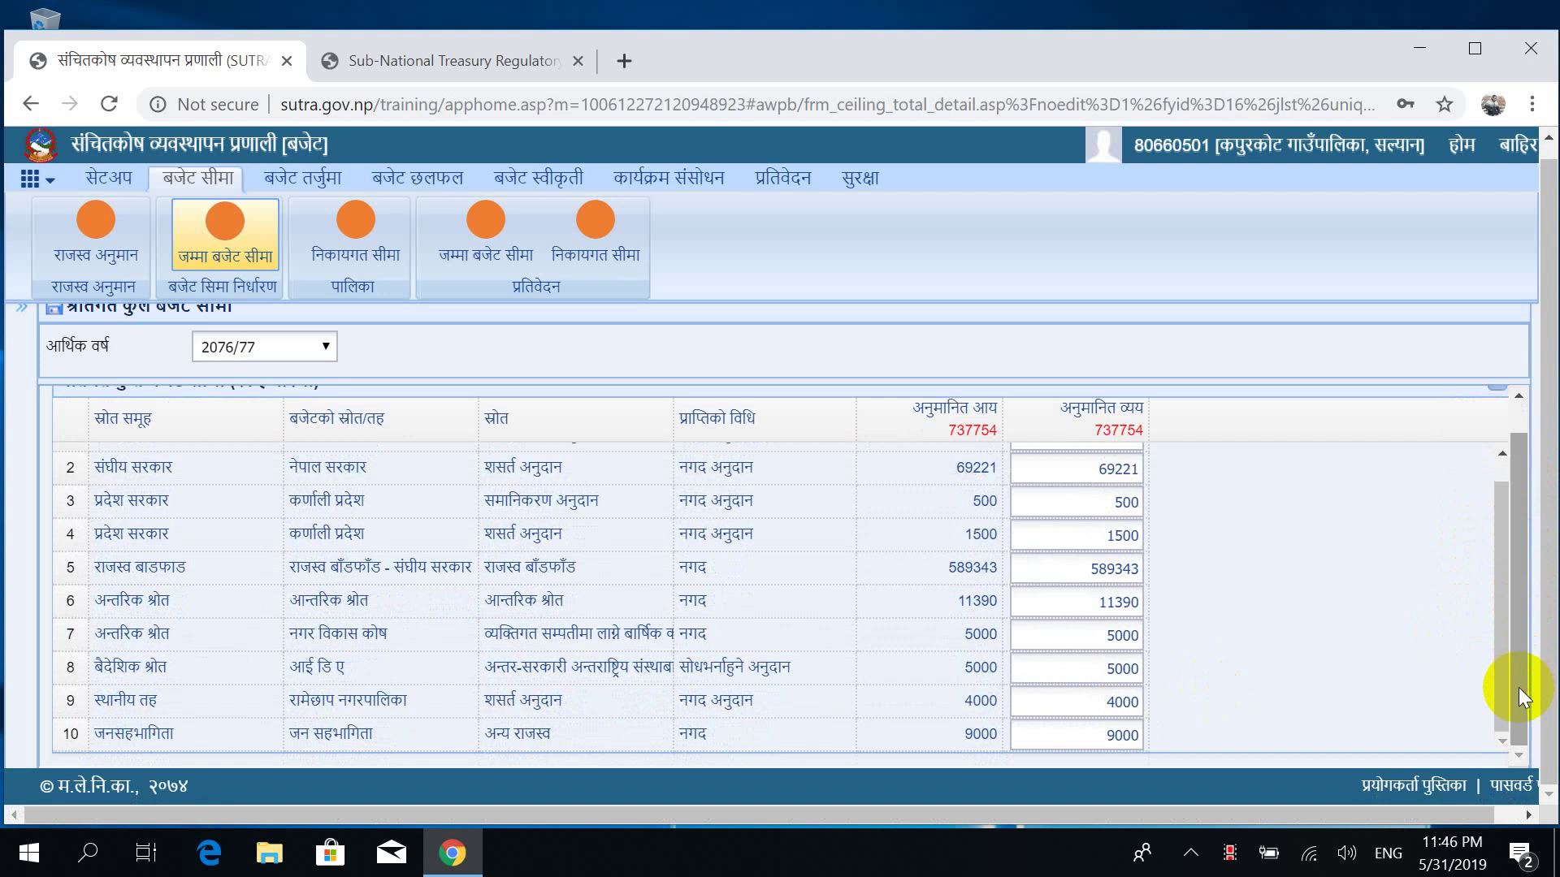
pyautogui.moveTo(1518, 641); pyautogui.dragTo(1517, 550)
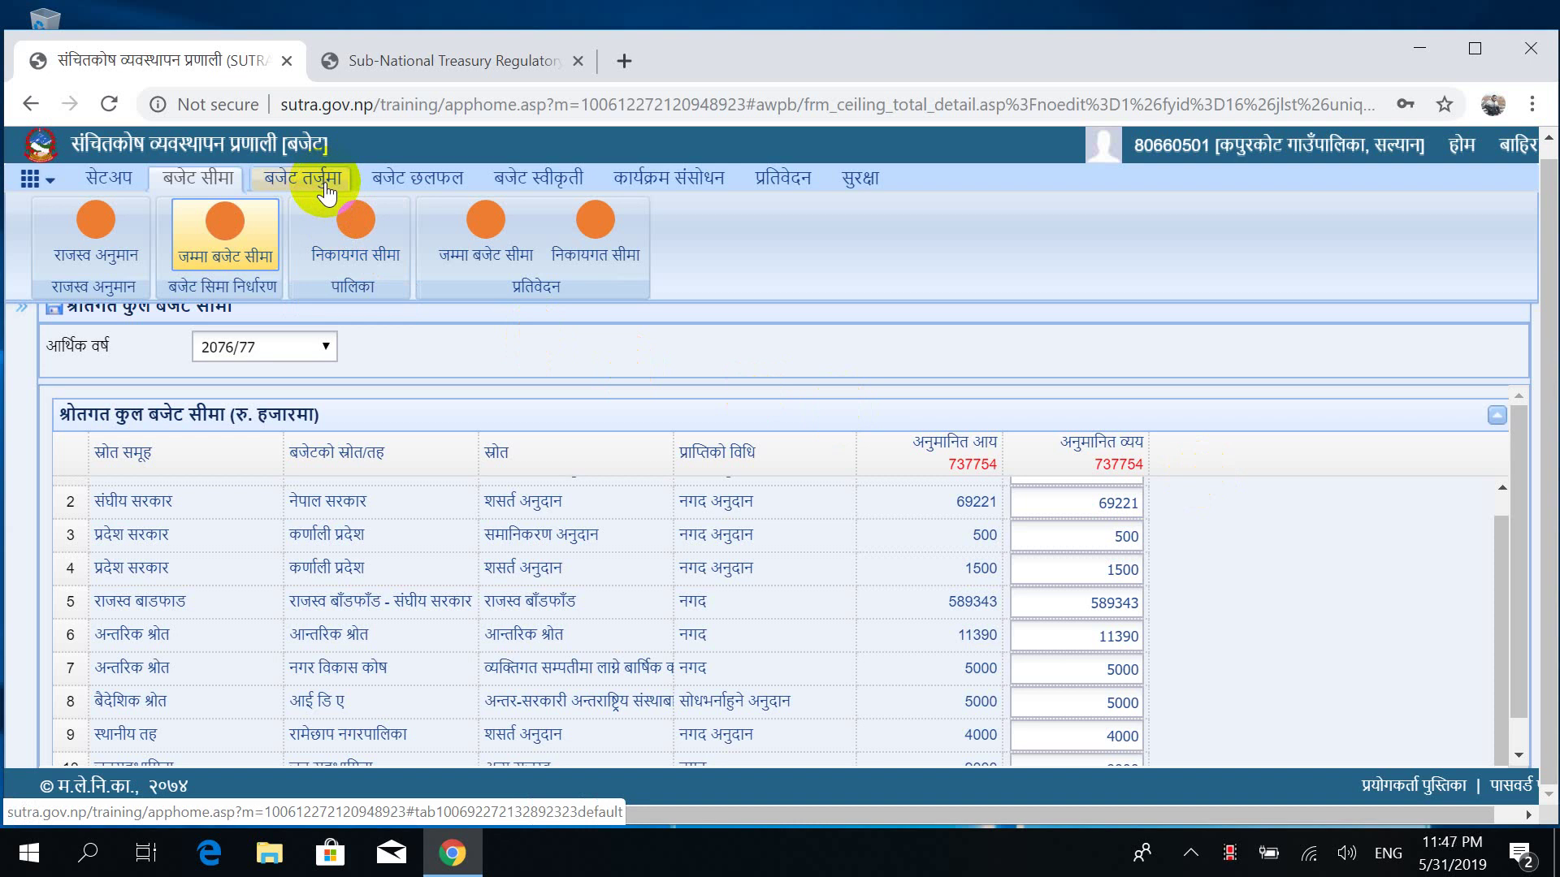
pyautogui.click(291, 185)
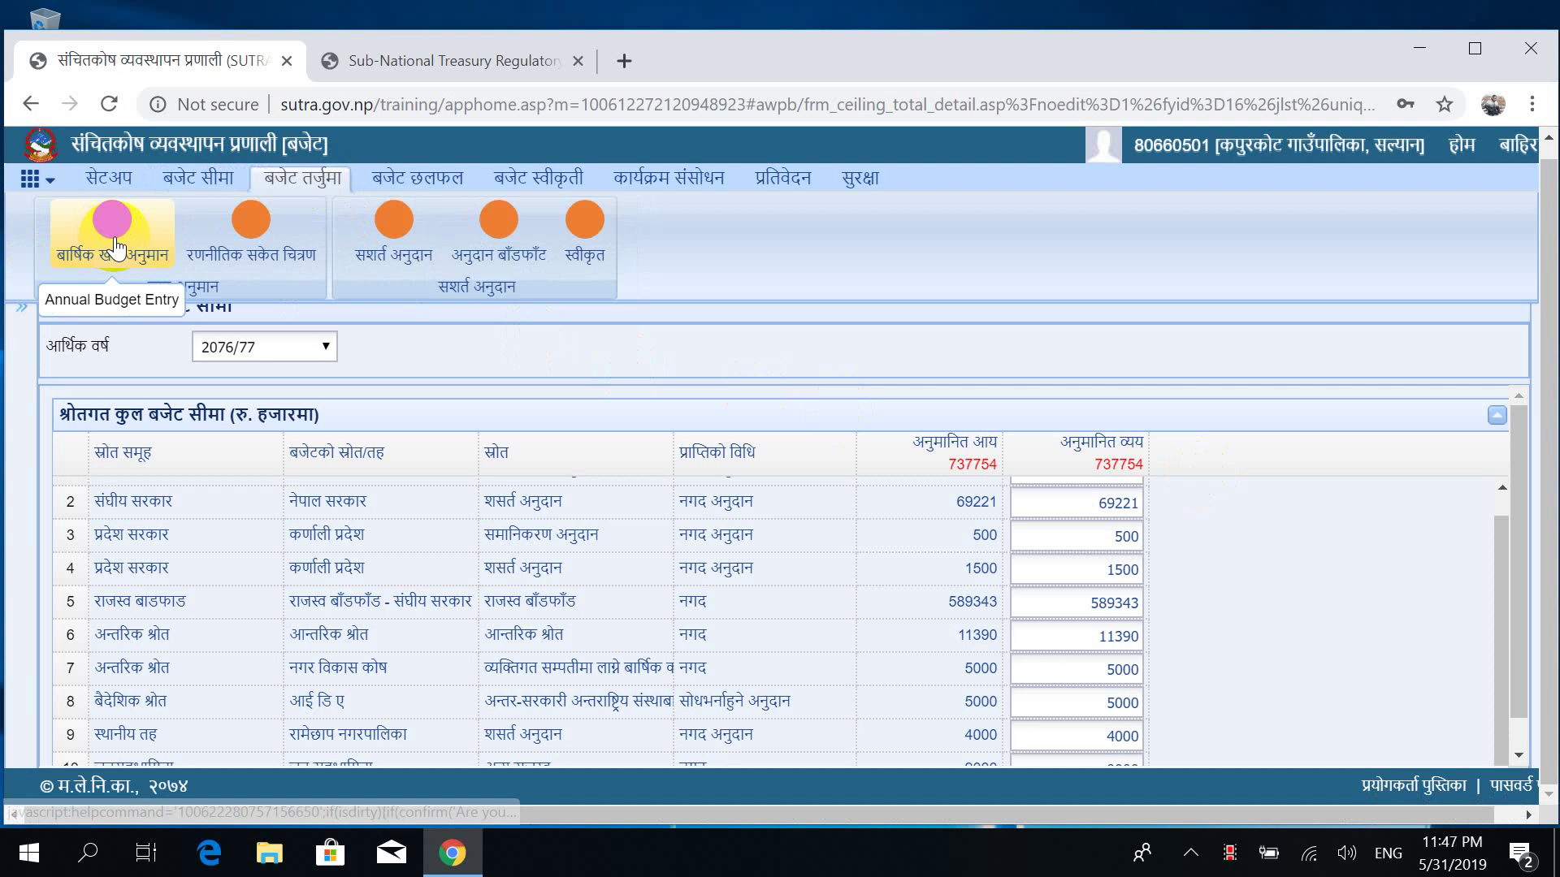
pyautogui.click(114, 237)
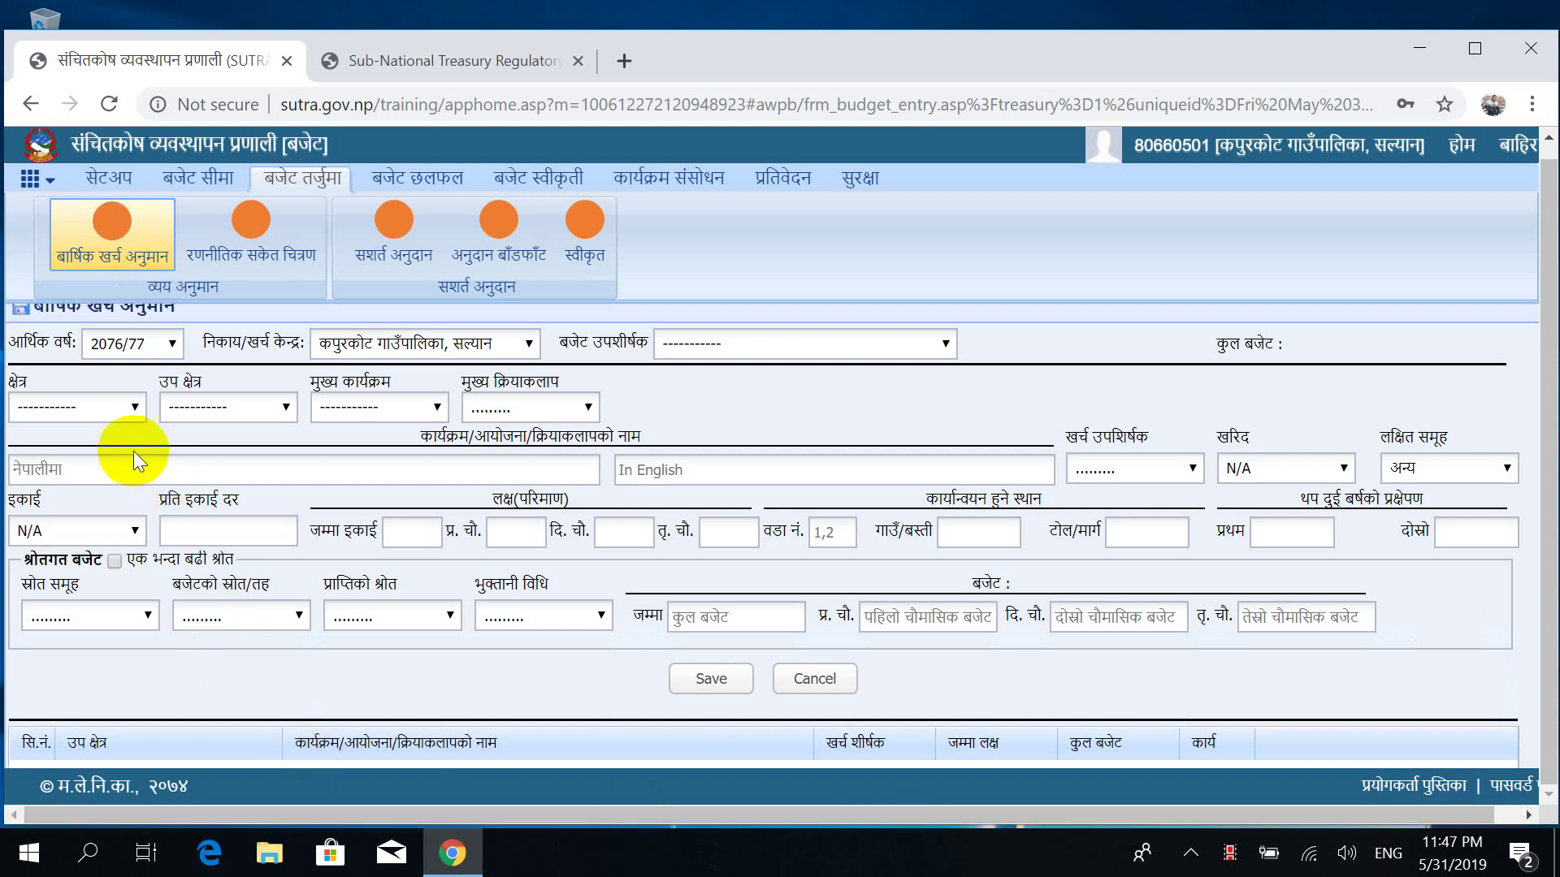
pyautogui.click(96, 407)
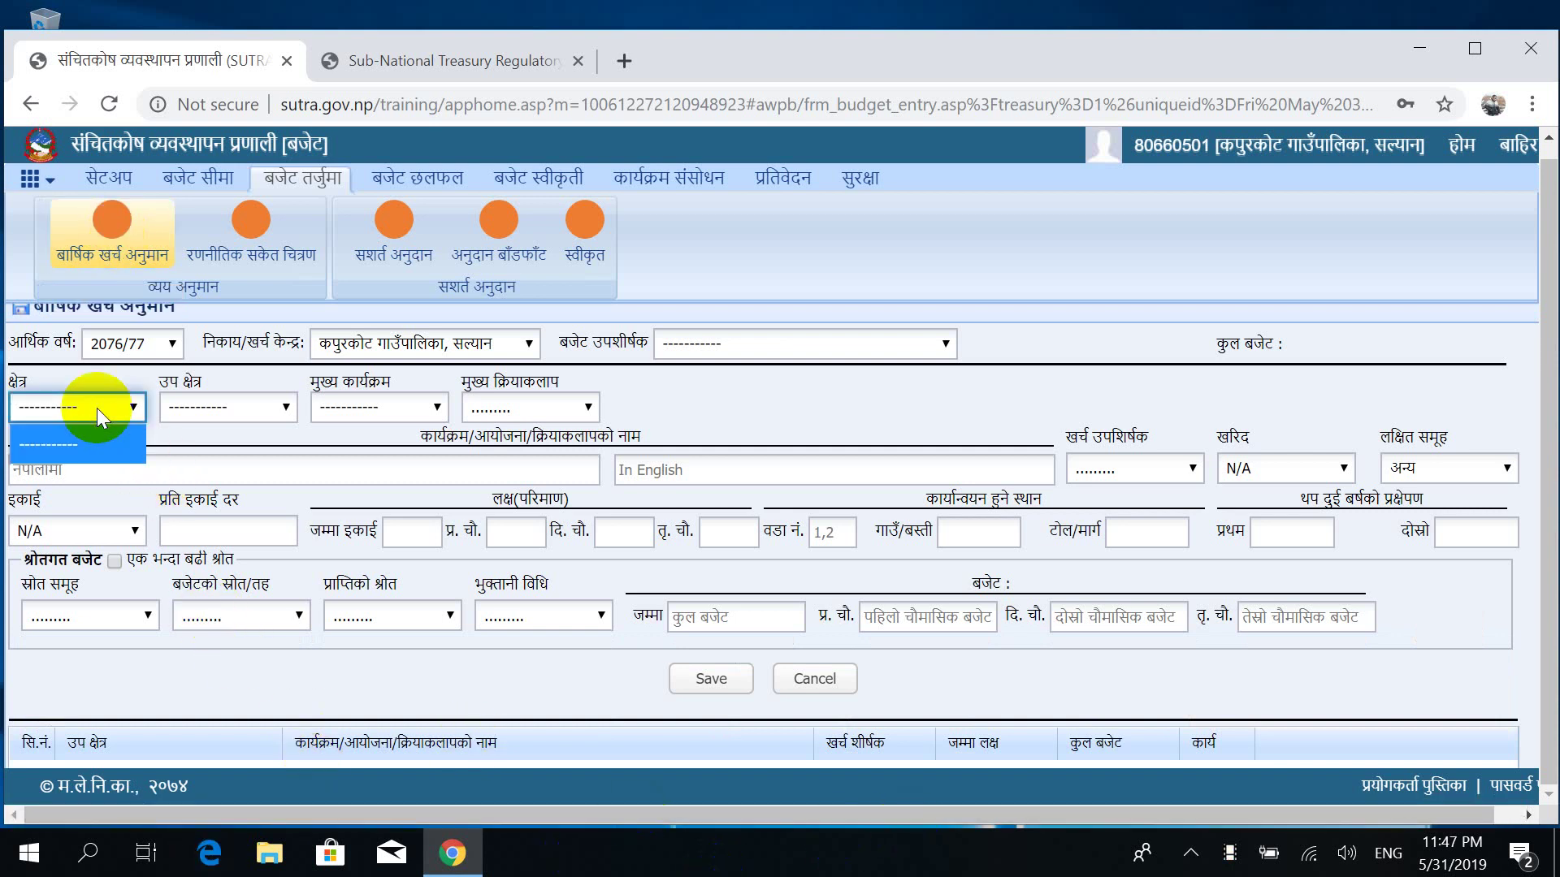
pyautogui.click(172, 345)
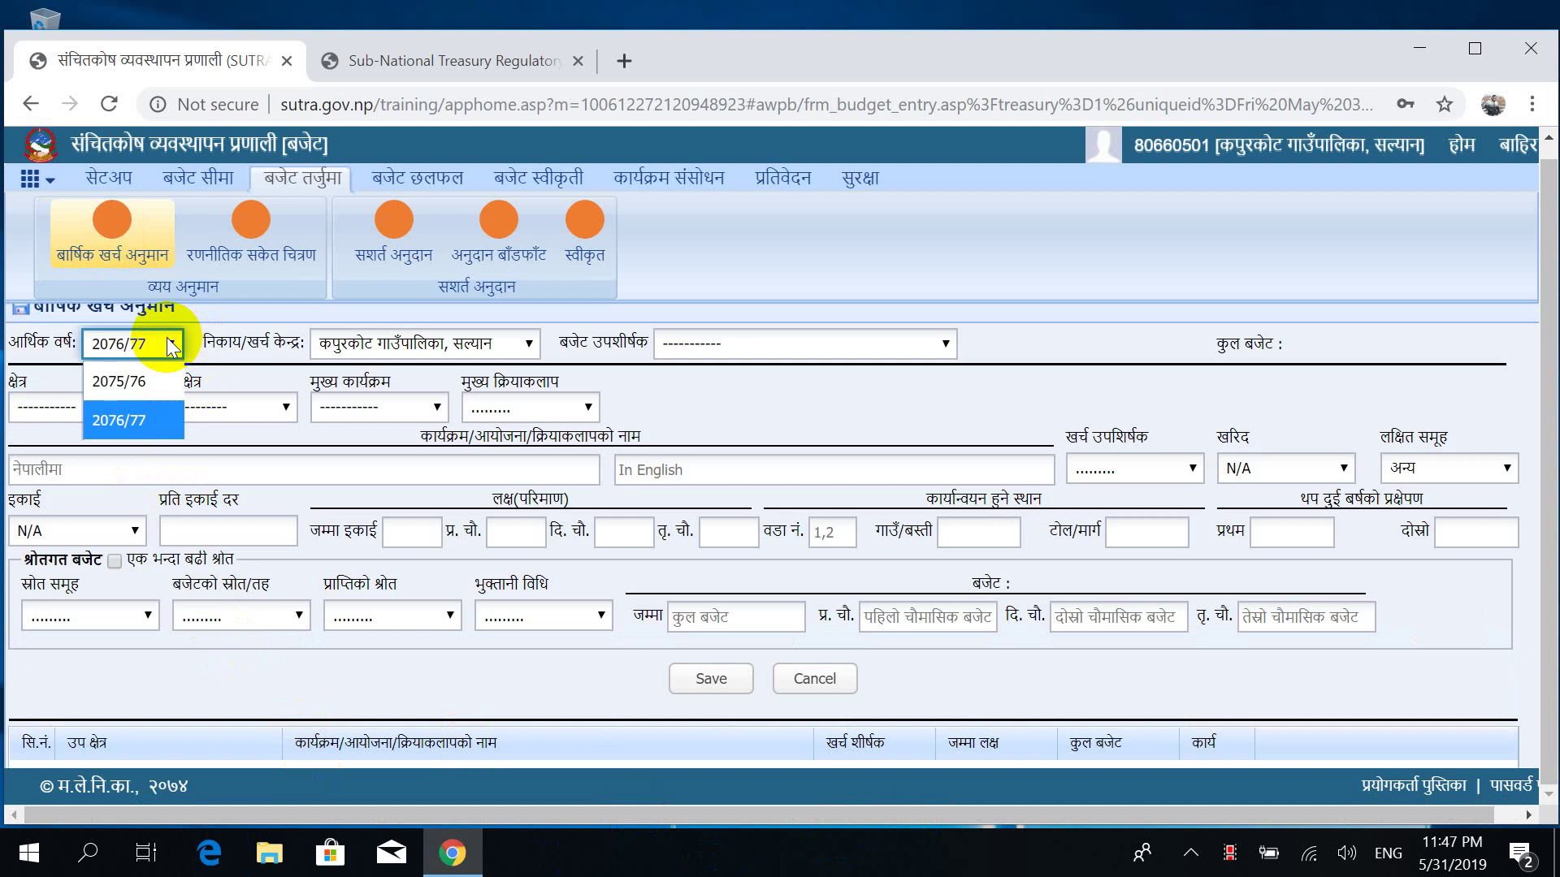
pyautogui.click(120, 381)
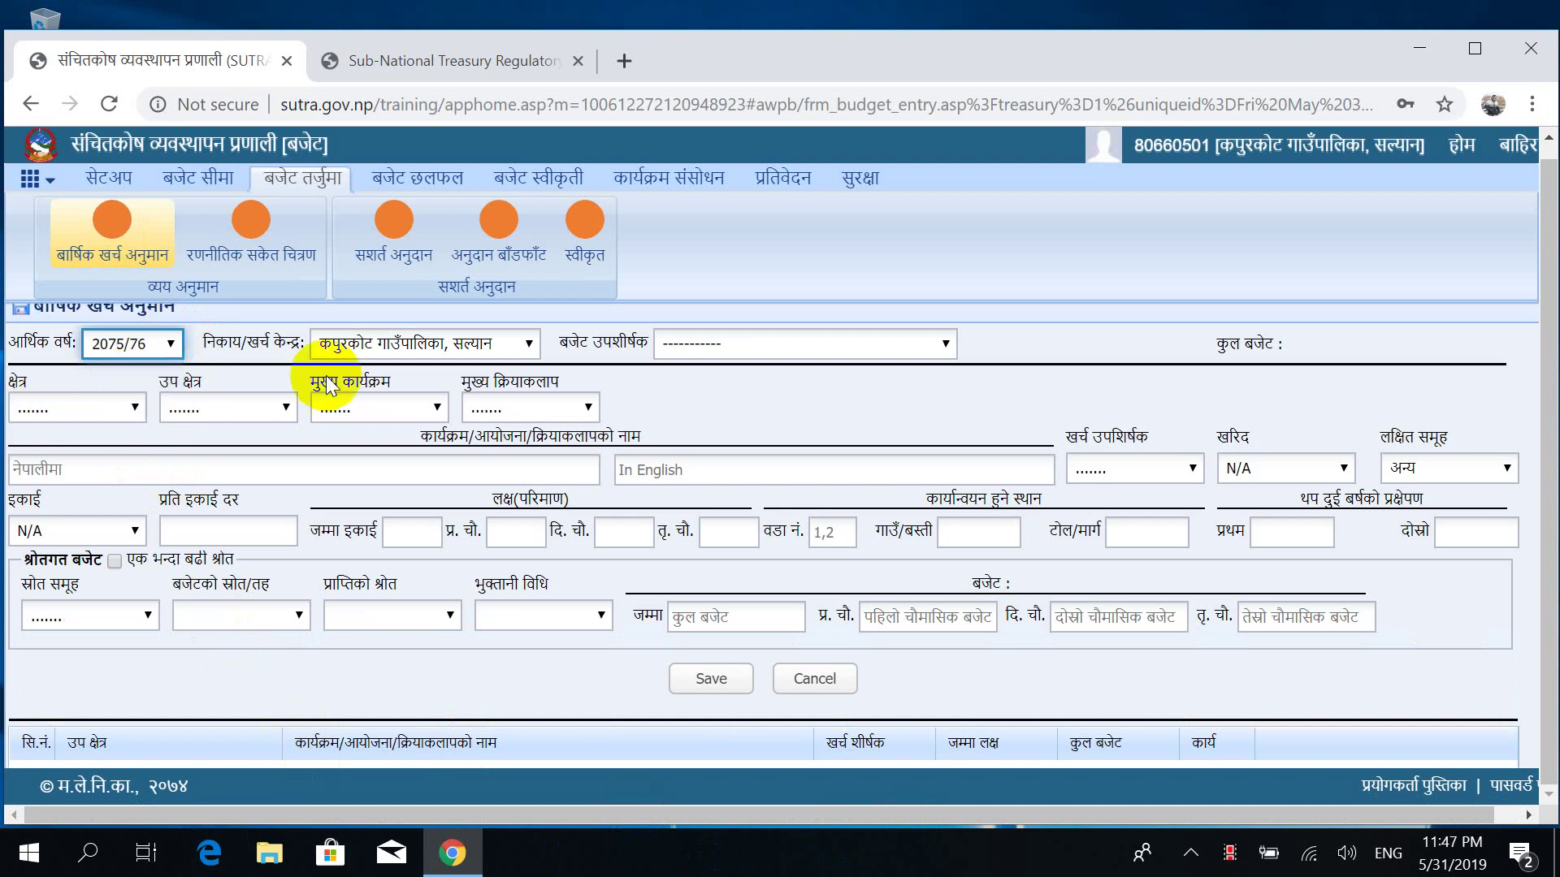
pyautogui.click(703, 349)
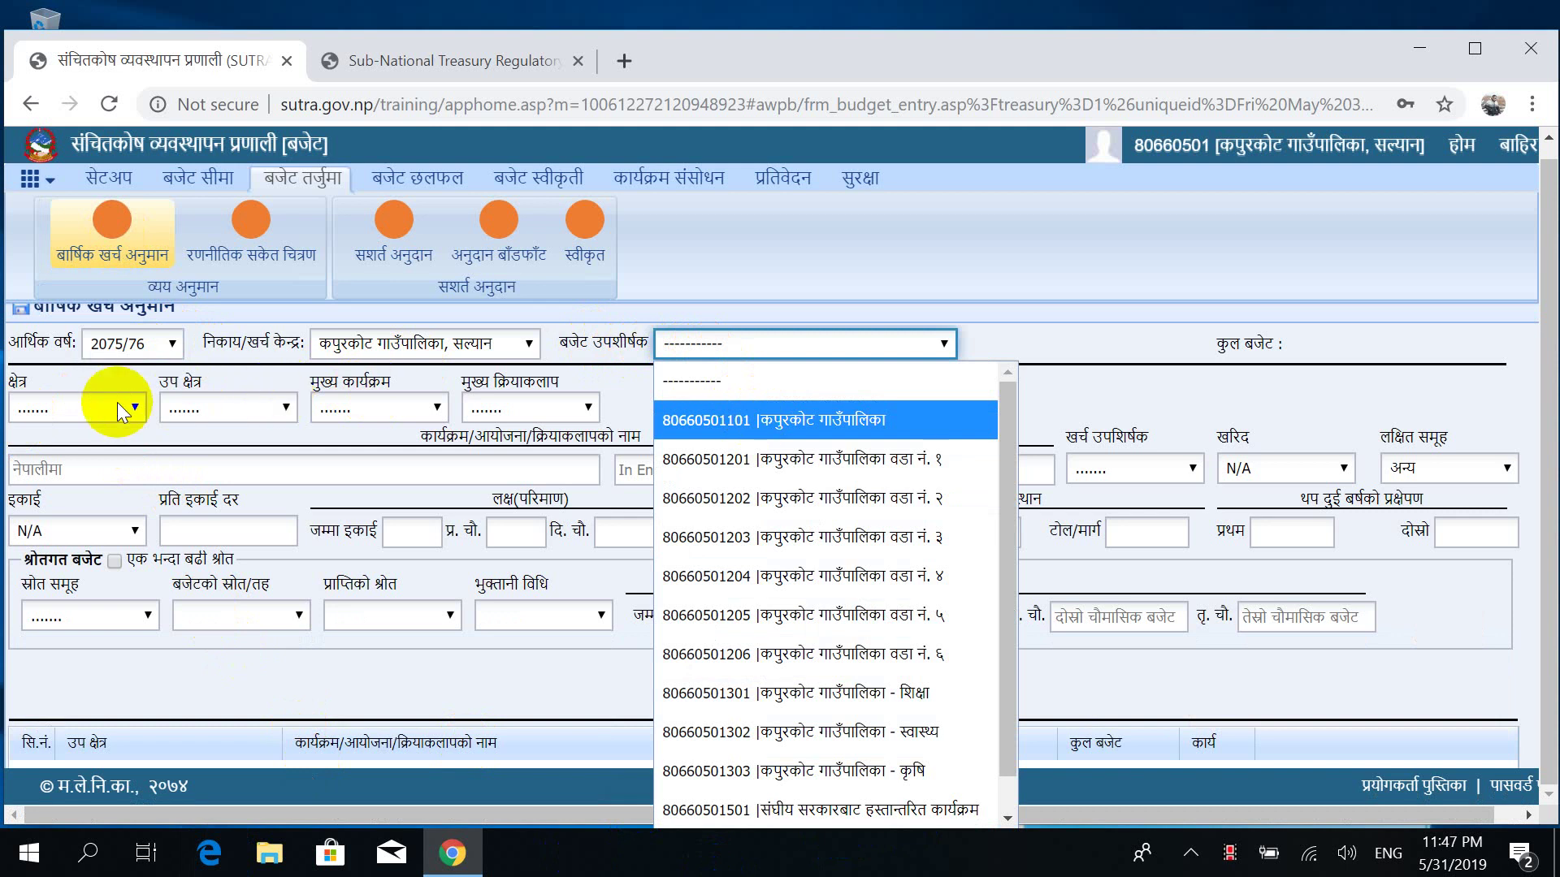
pyautogui.click(52, 413)
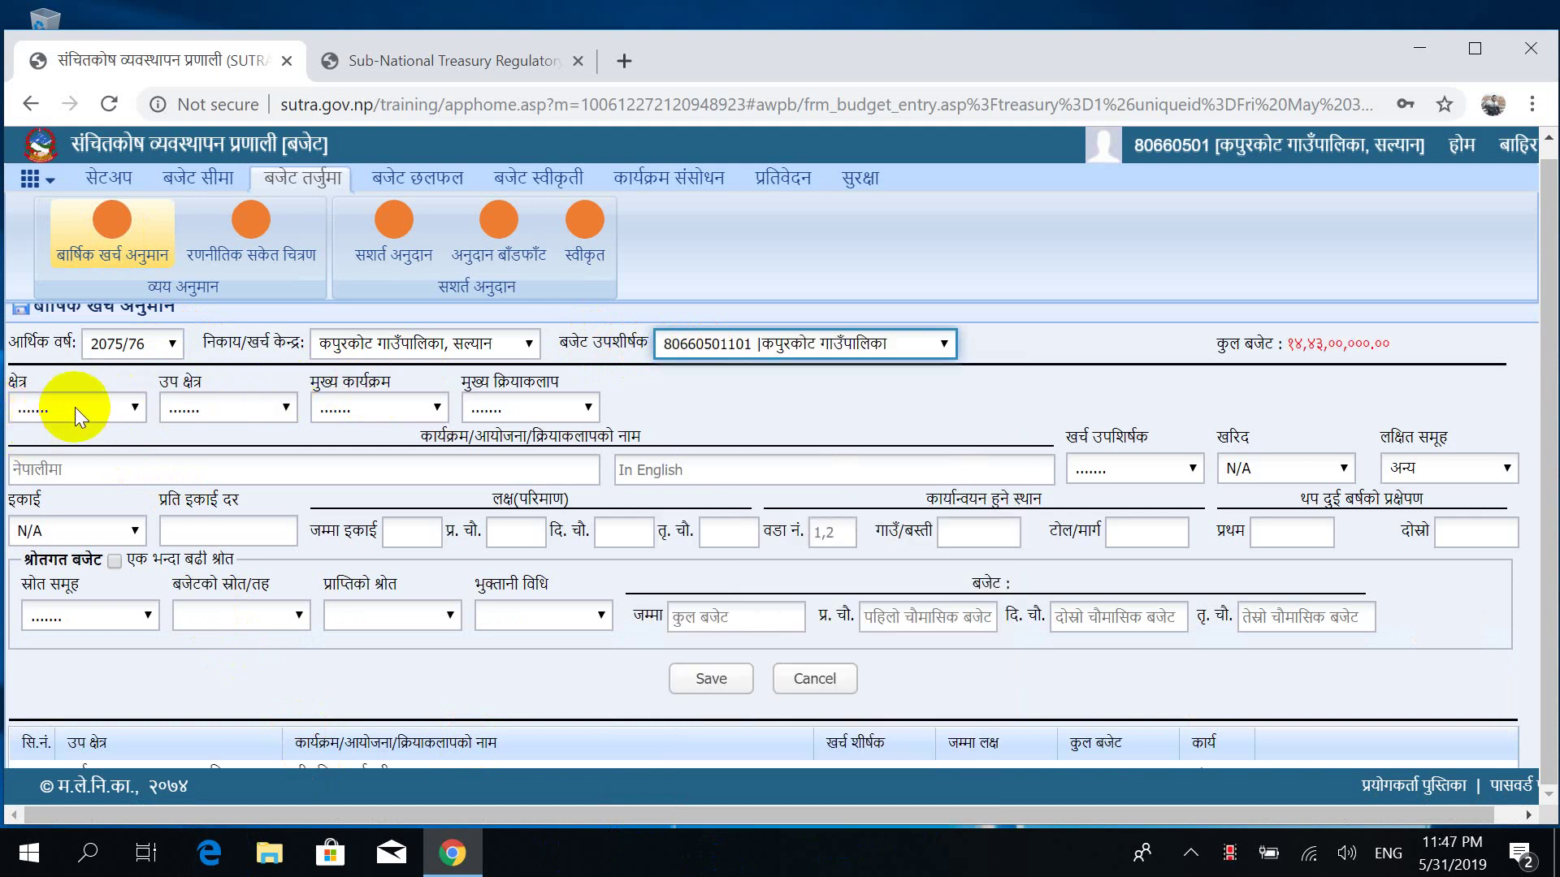
pyautogui.click(74, 407)
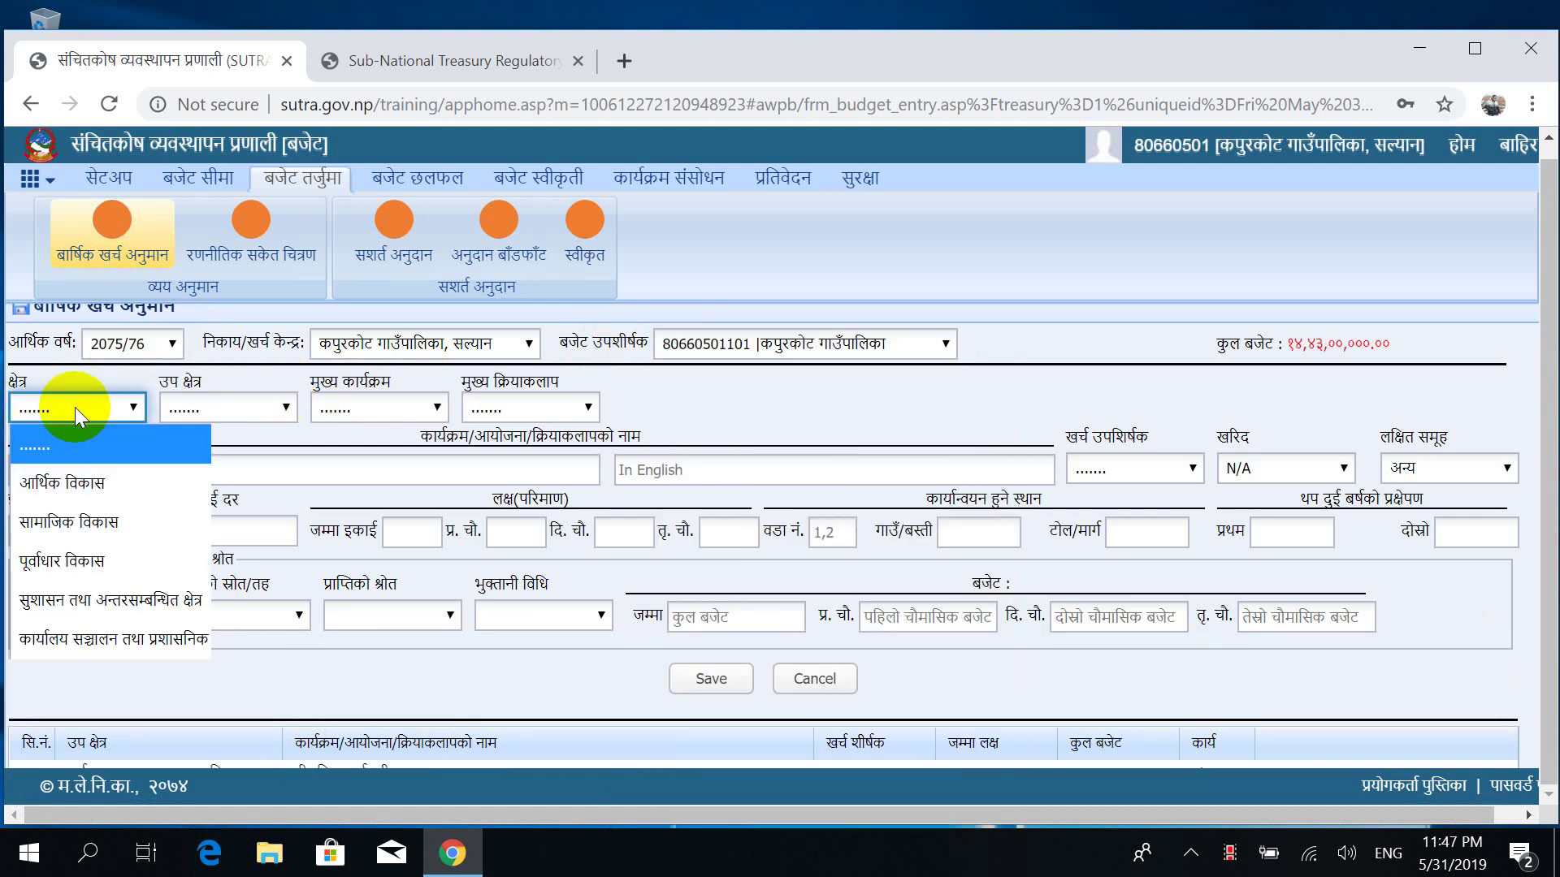
# Try sector आर्थिक विकास and sub-sector आपूर्ति while browsing the main programme choices.
pyautogui.click(88, 485)
pyautogui.click(244, 411)
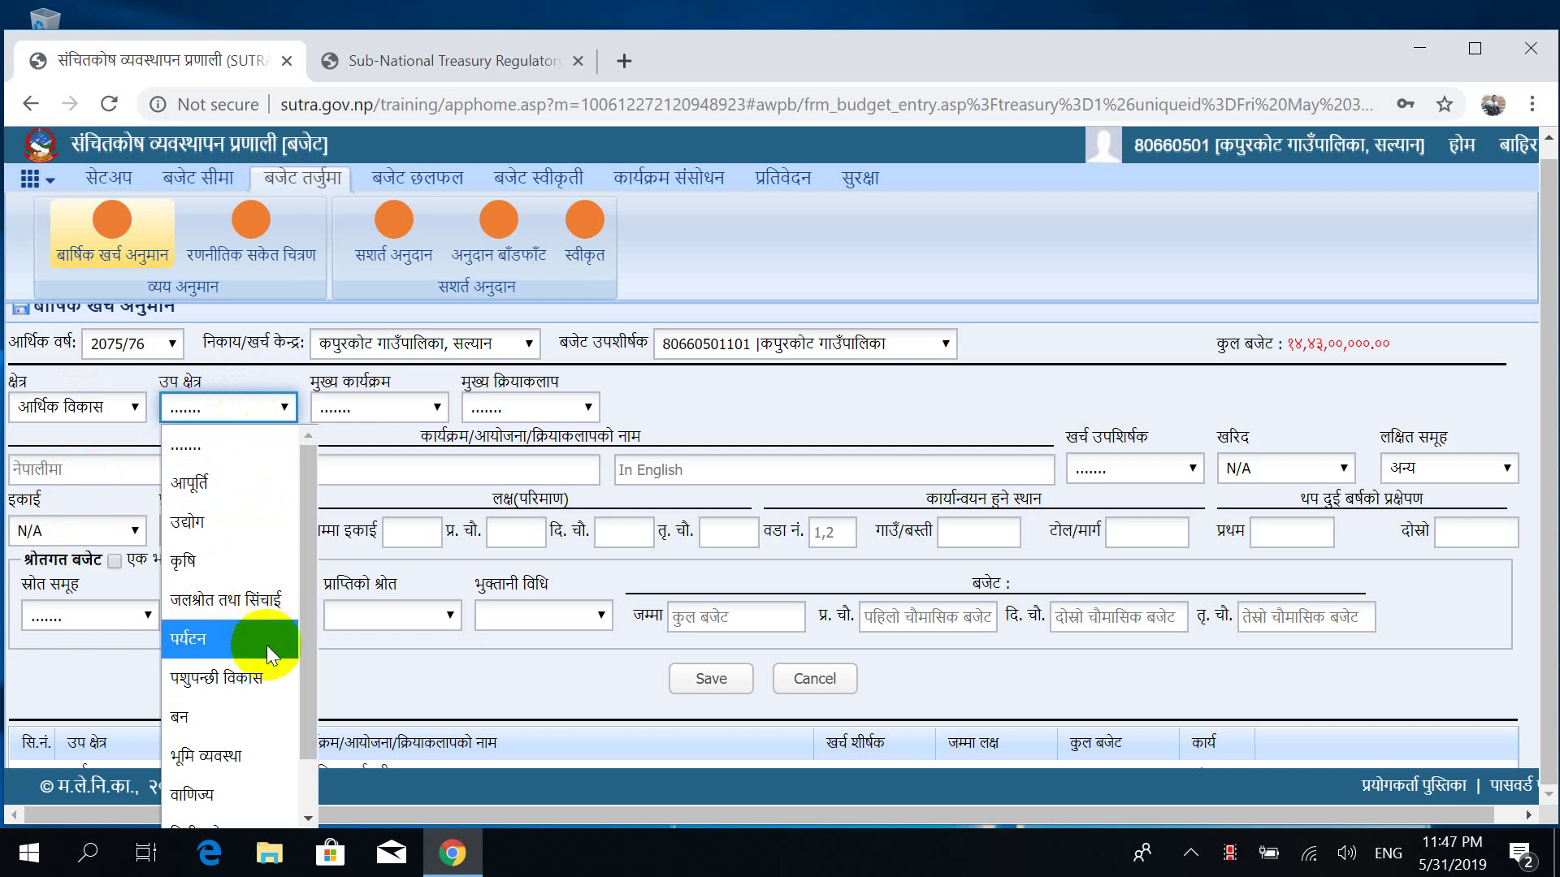
pyautogui.scroll(-2, 317, 569)
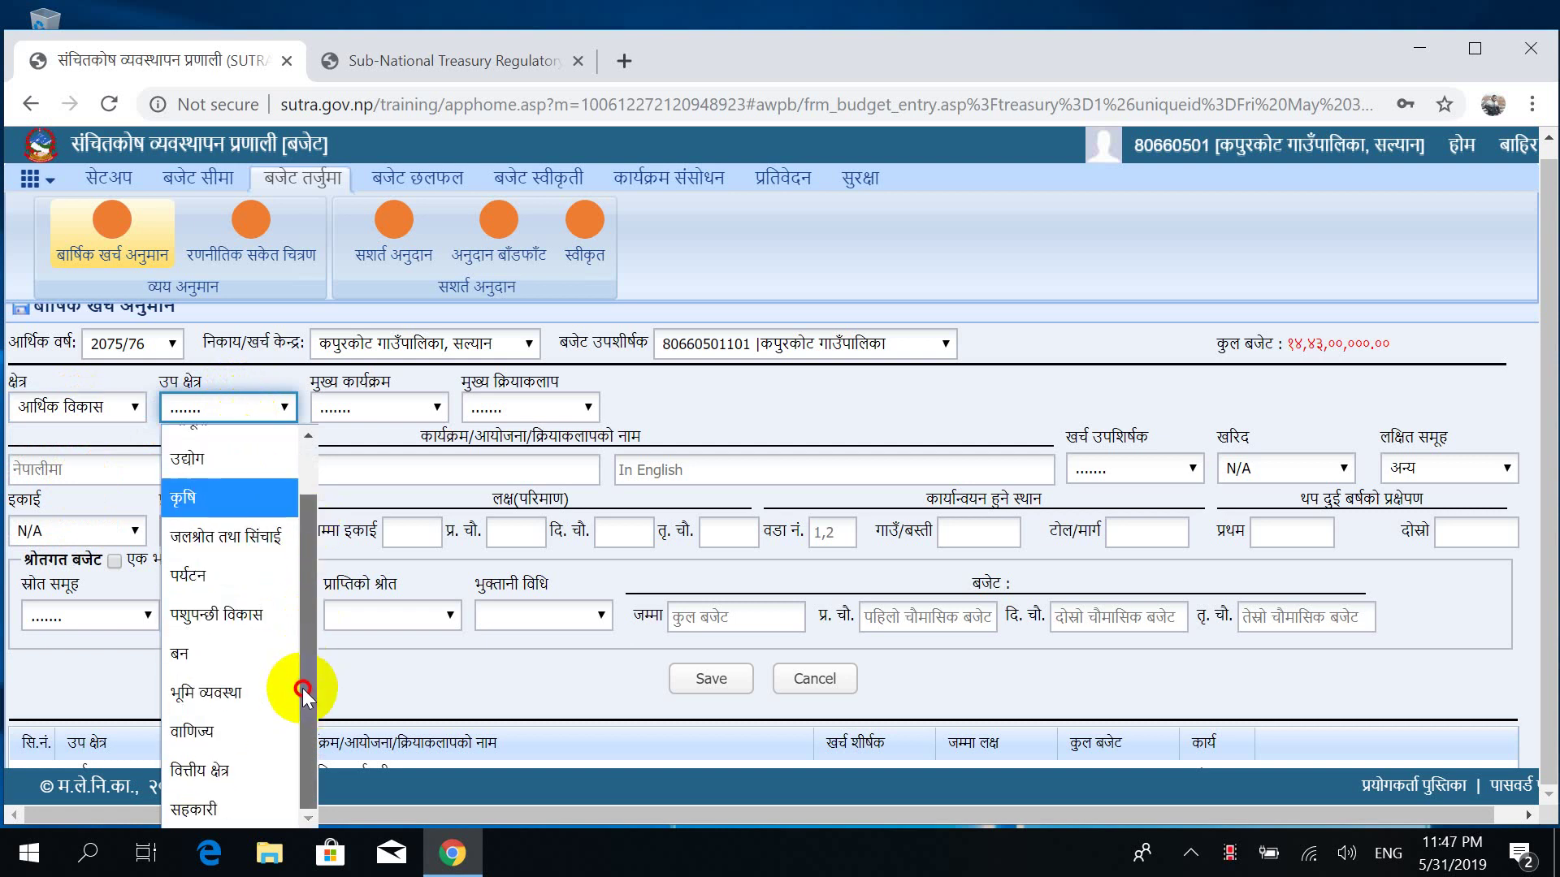
pyautogui.scroll(1, 321, 545)
pyautogui.scroll(1, 320, 542)
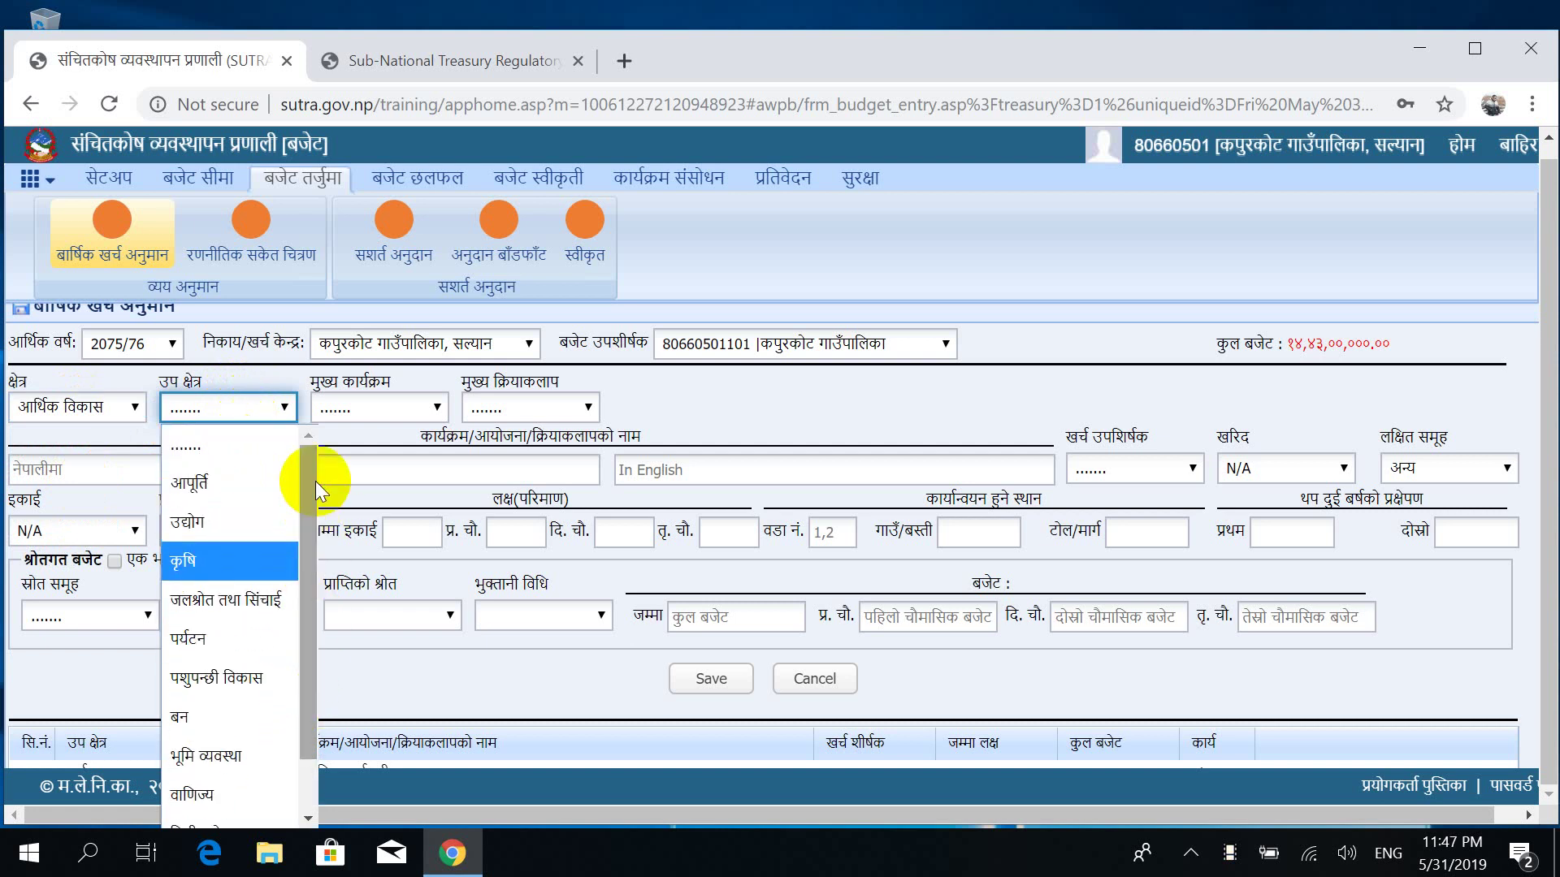
pyautogui.click(389, 406)
pyautogui.click(389, 406)
pyautogui.click(252, 404)
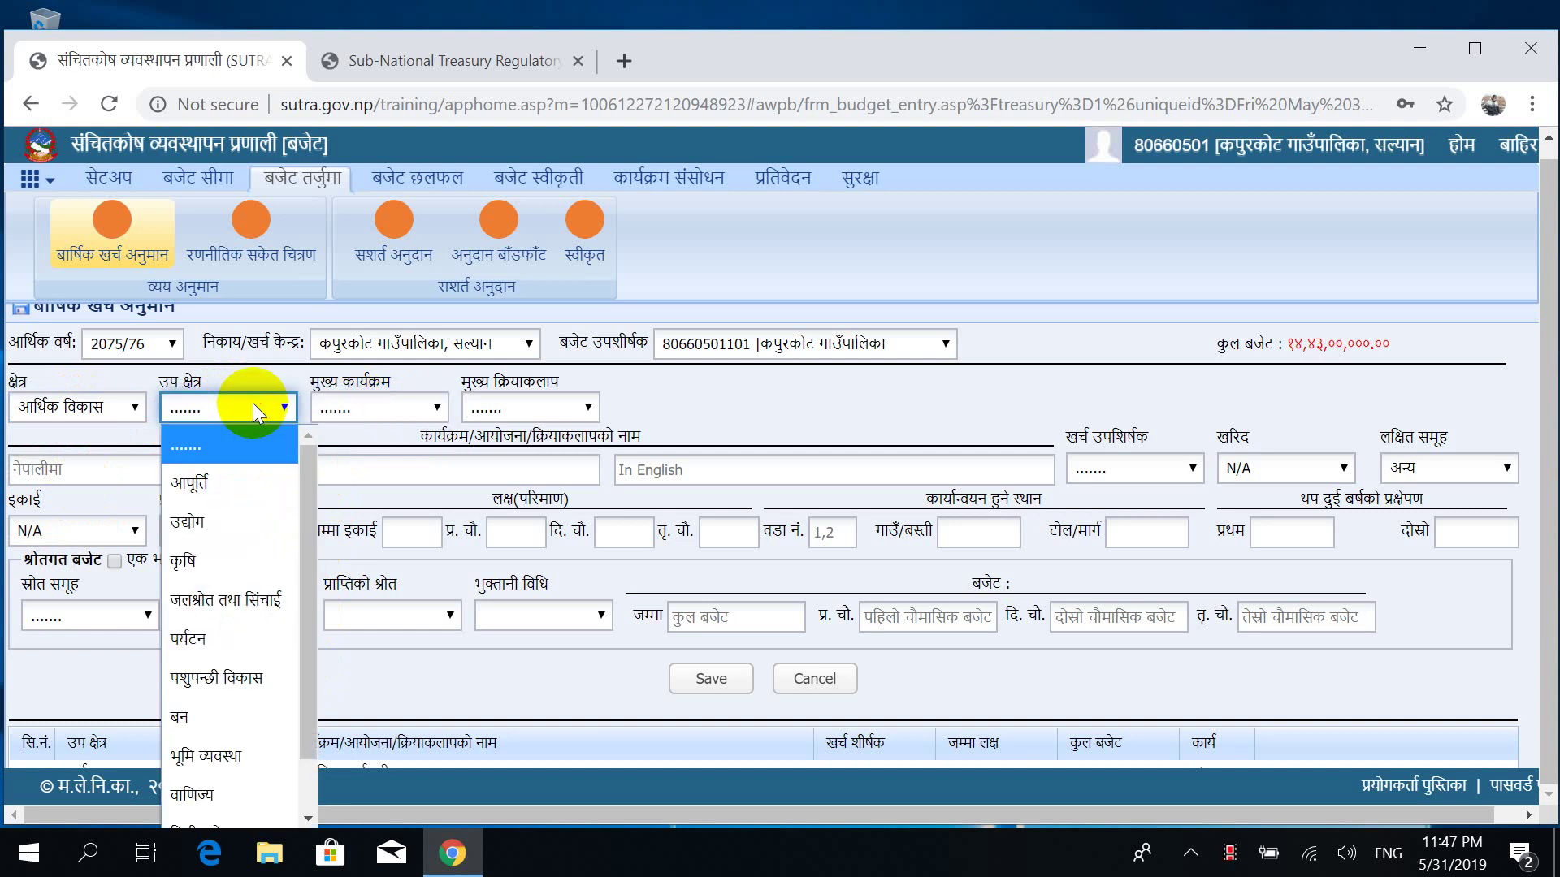
pyautogui.click(227, 485)
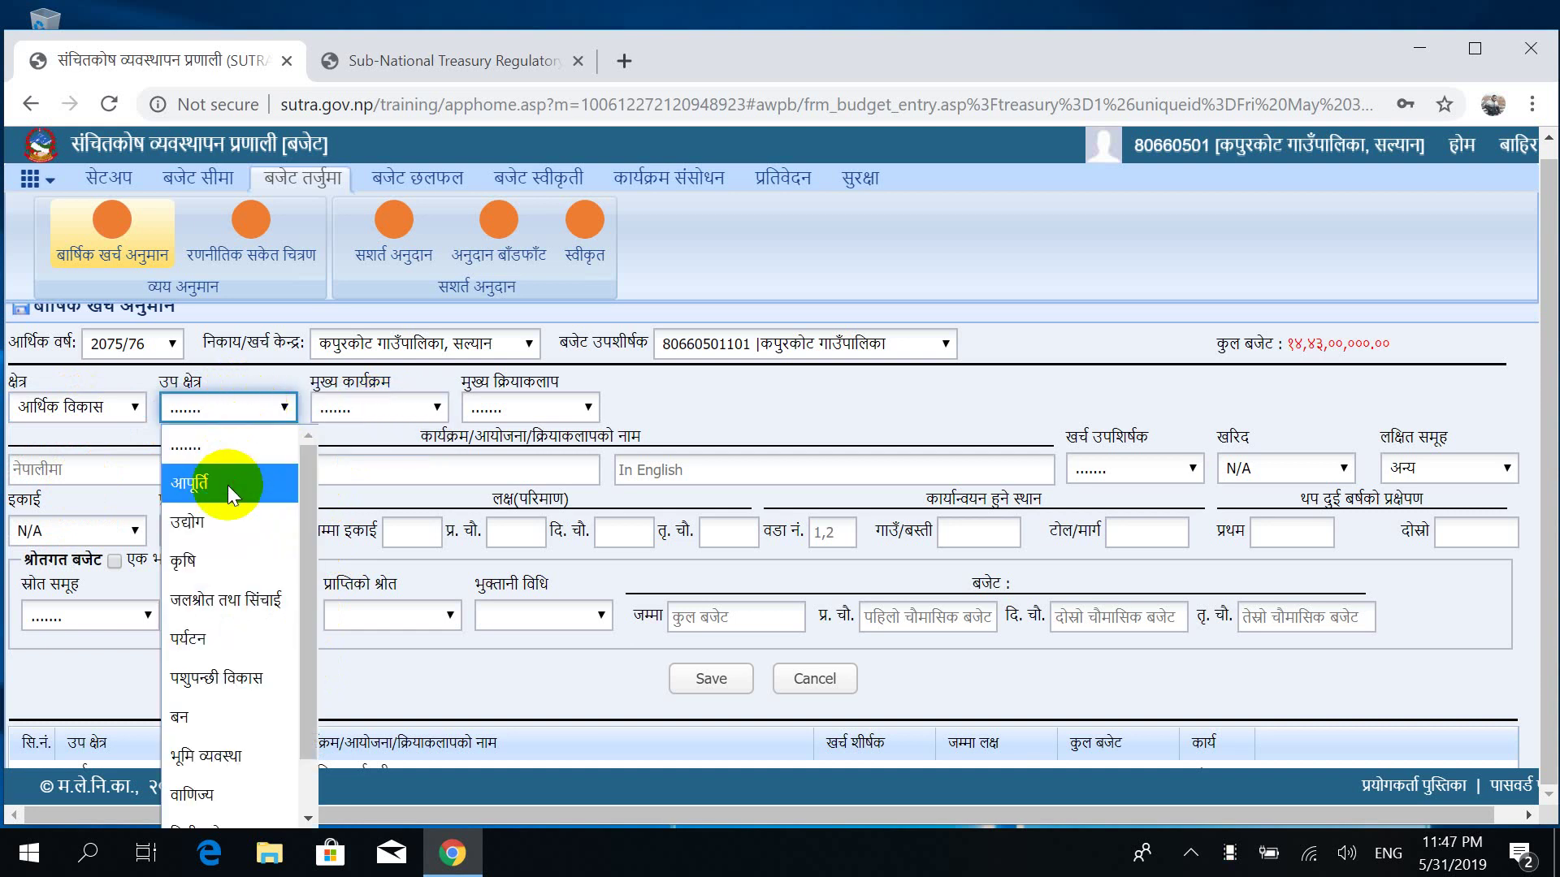
pyautogui.click(372, 405)
pyautogui.click(372, 404)
pyautogui.click(372, 405)
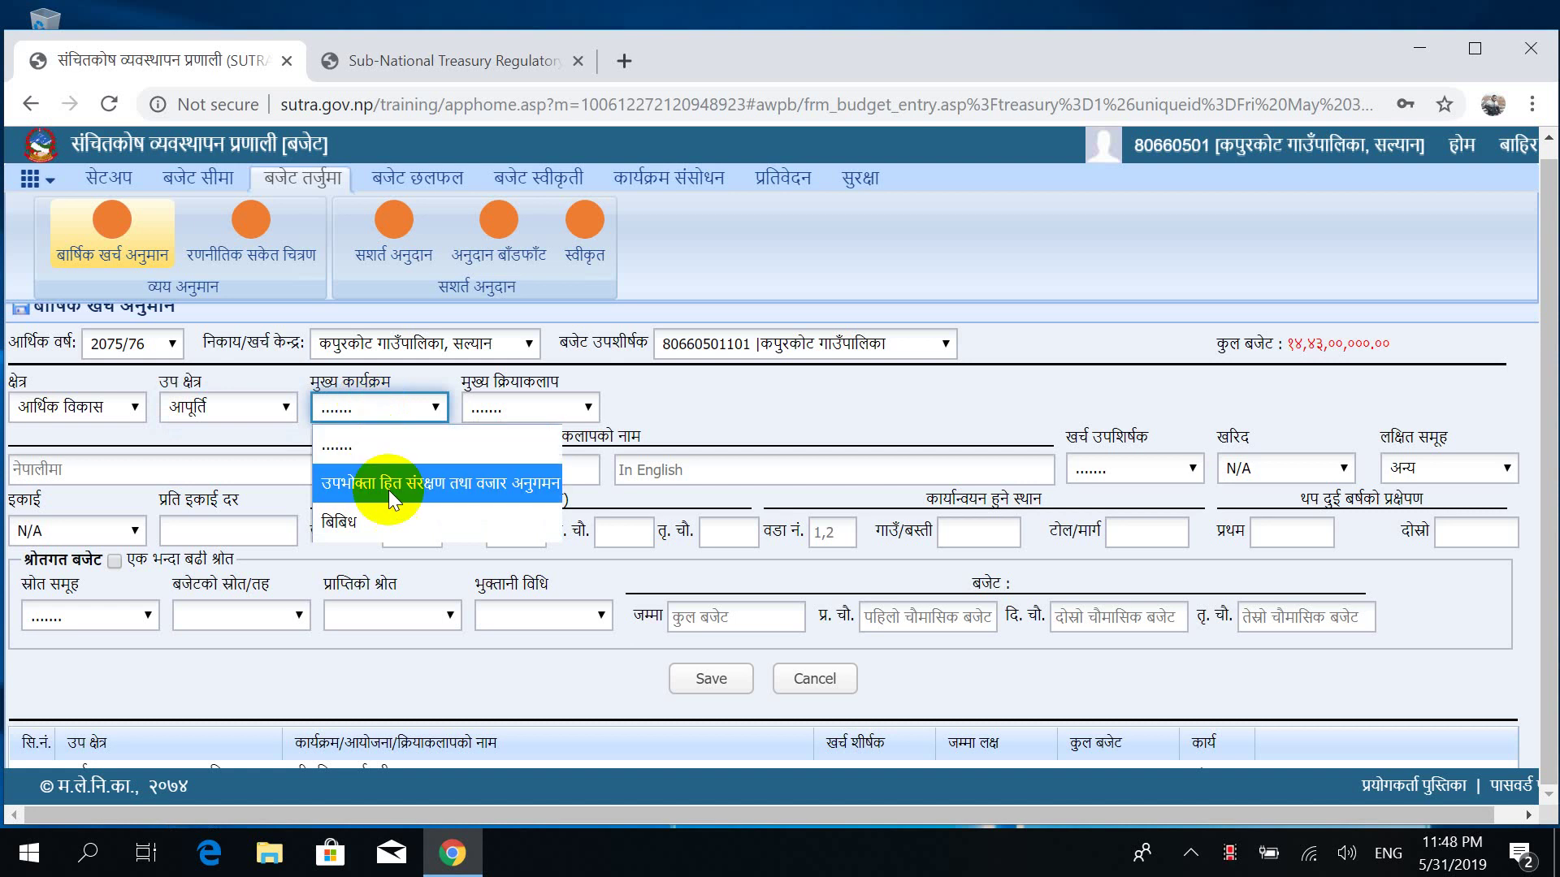
pyautogui.click(519, 406)
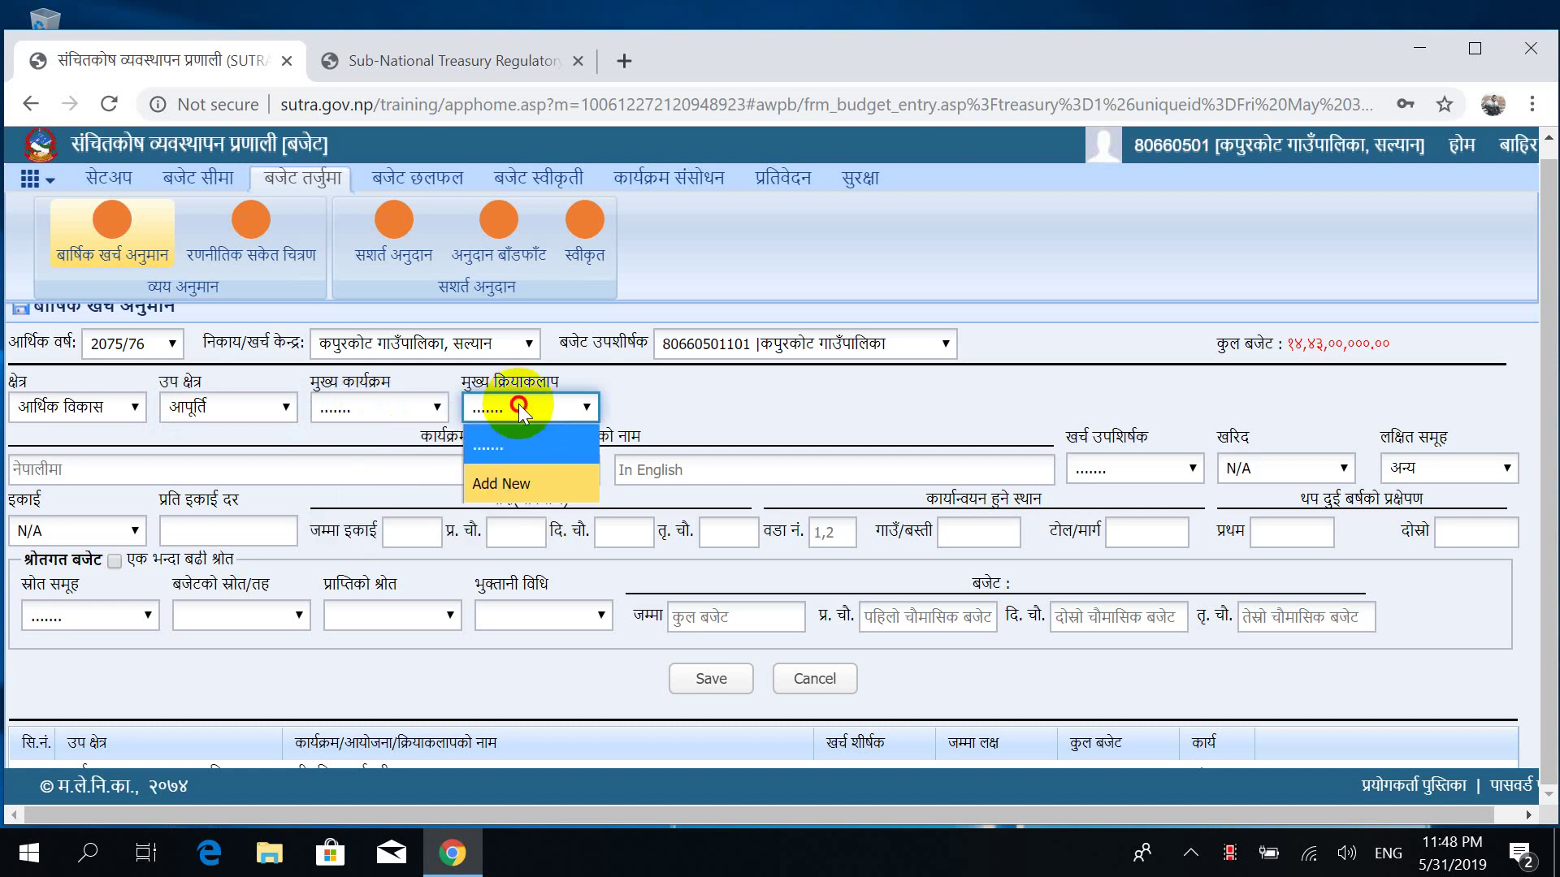
# Change sector, sub-sector and main programme to कार्यालय सञ्चालन तथा प्रशासनिक.
pyautogui.click(100, 405)
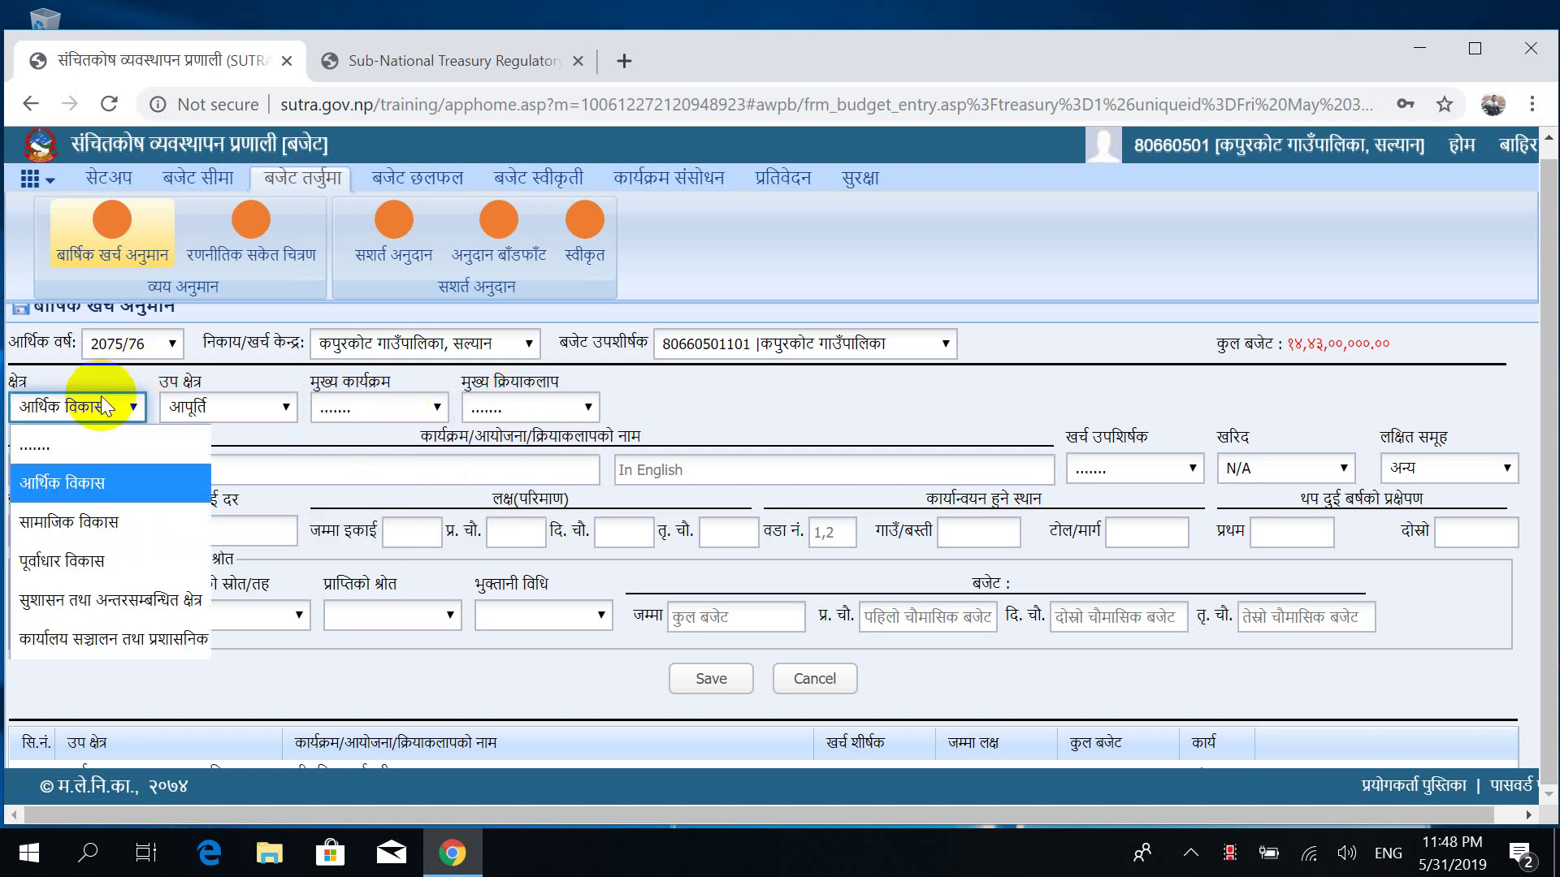
pyautogui.click(101, 642)
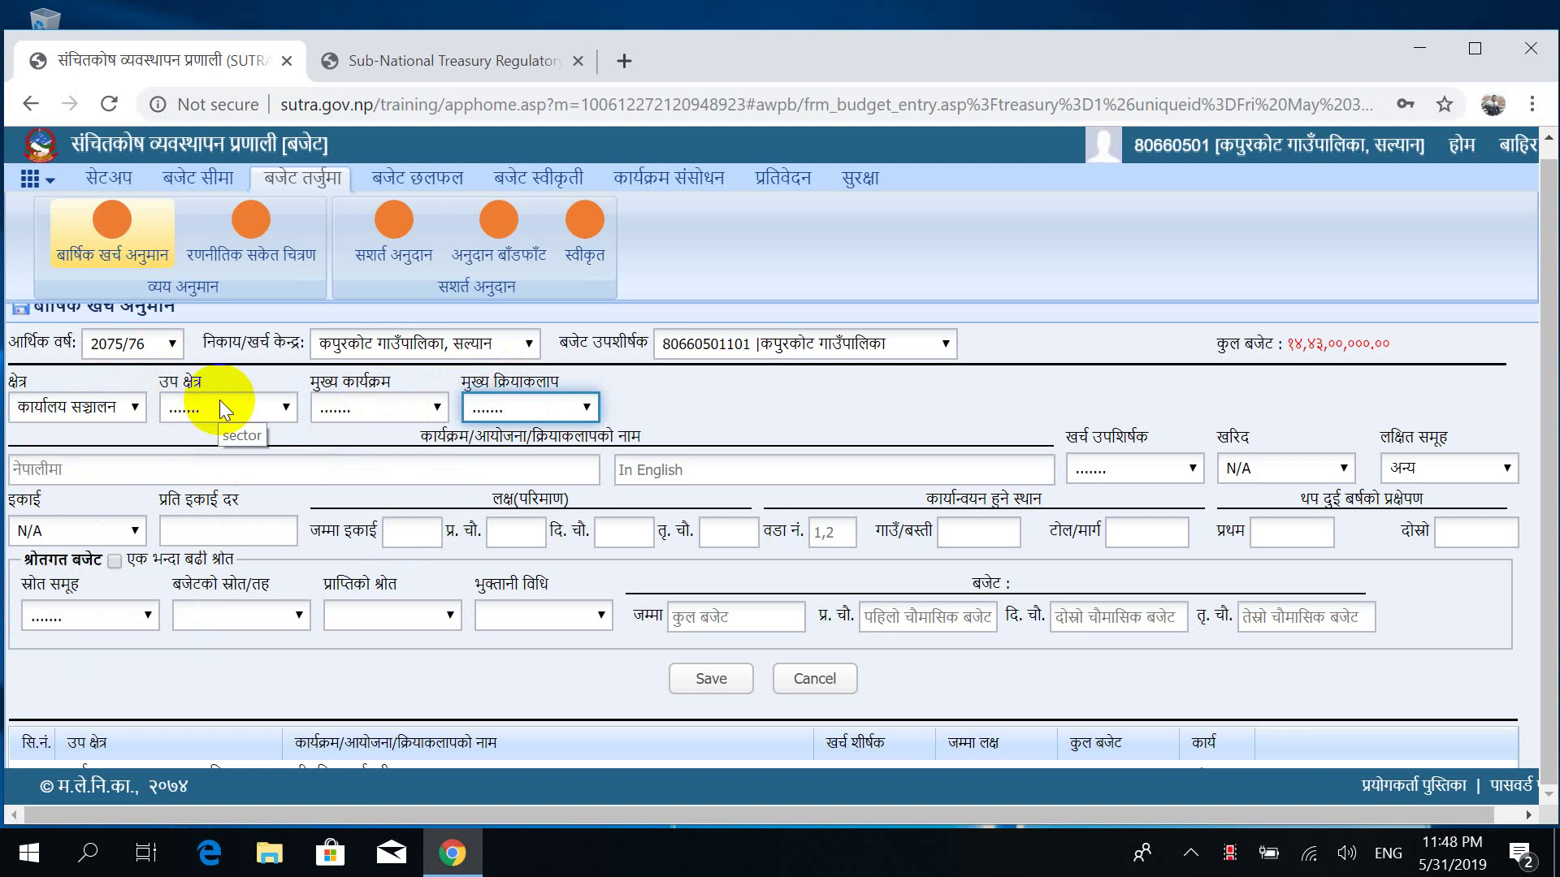
pyautogui.click(220, 399)
pyautogui.click(235, 476)
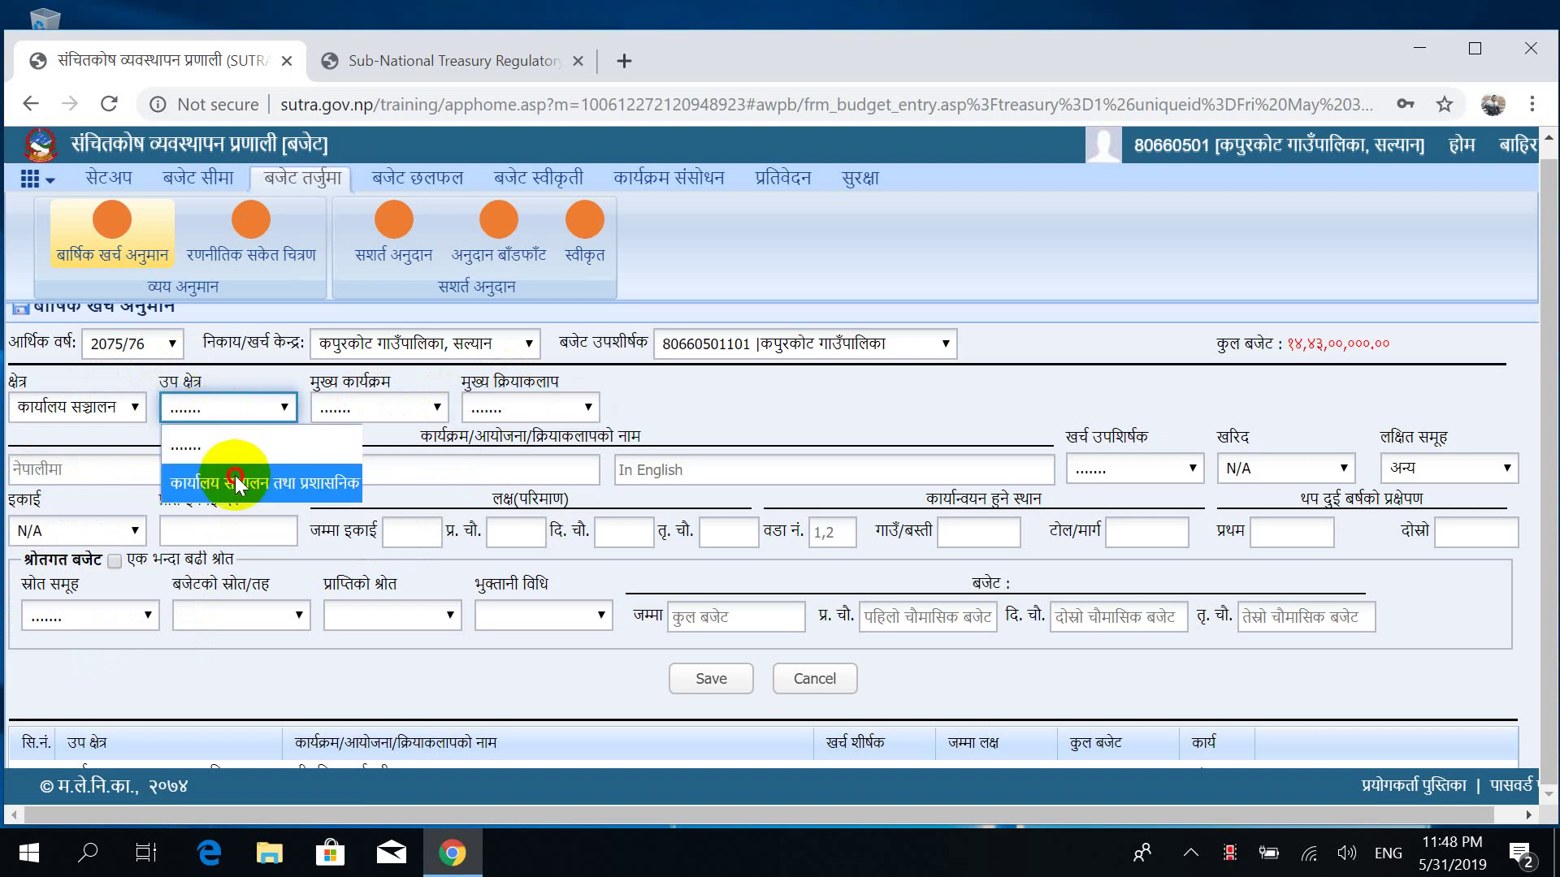
pyautogui.click(402, 401)
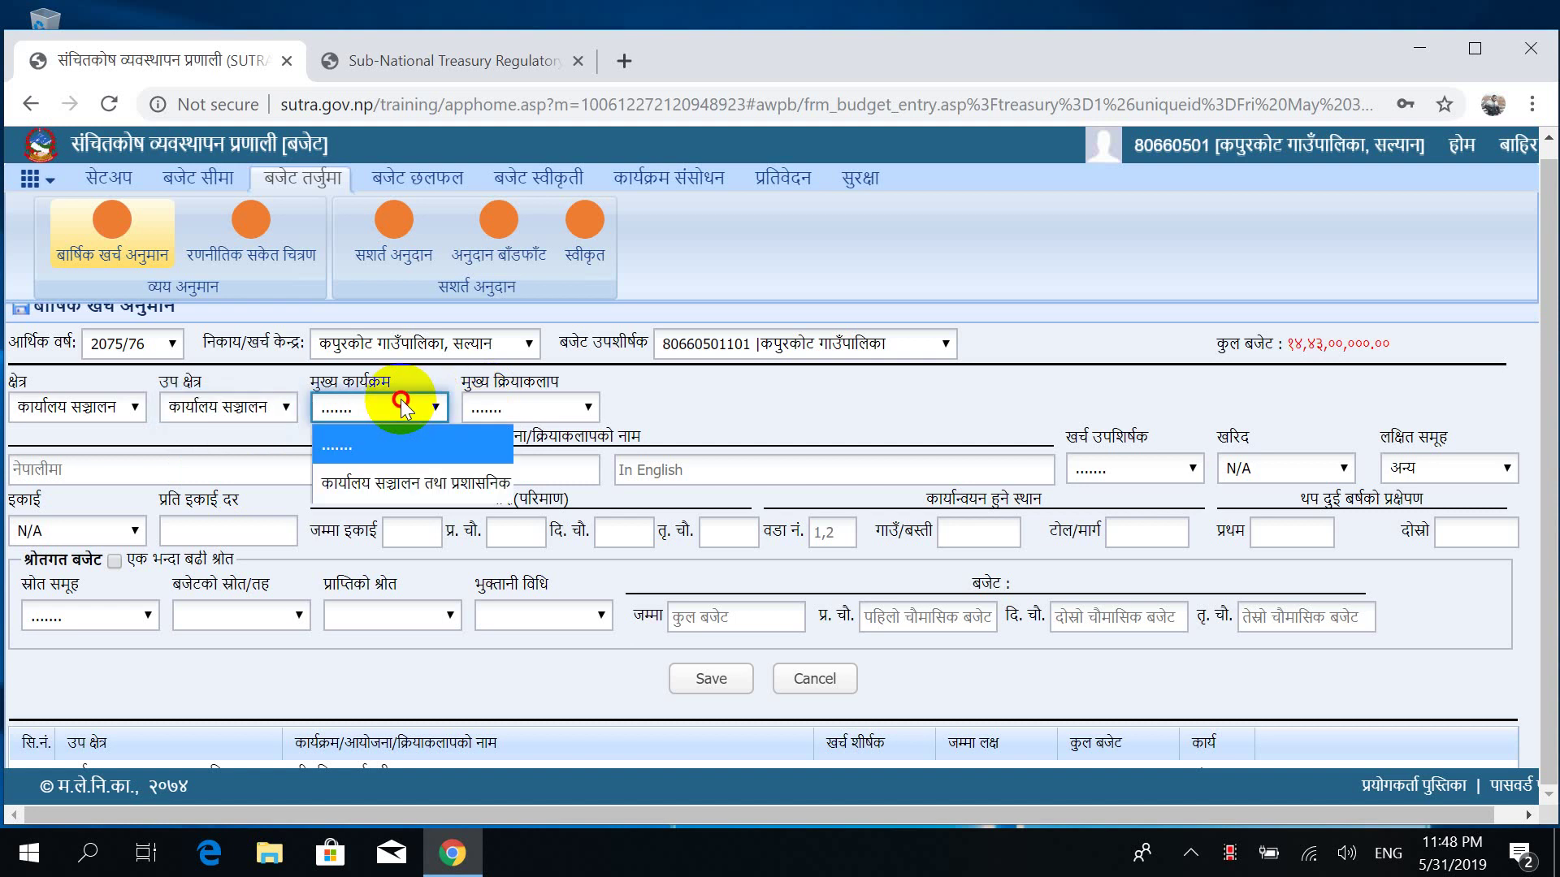
pyautogui.click(411, 480)
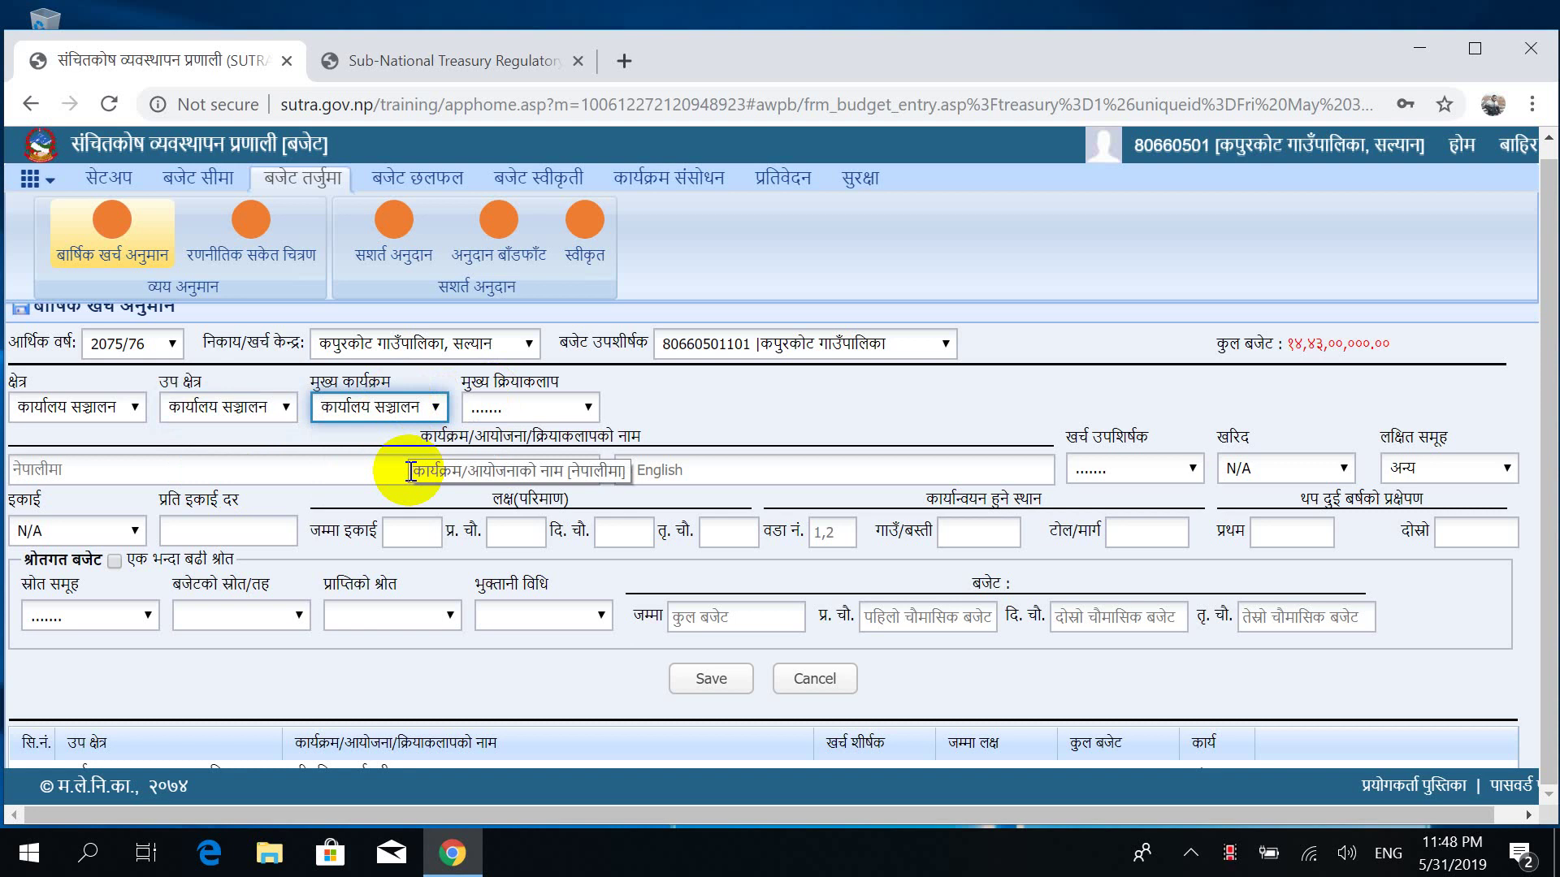
pyautogui.click(515, 411)
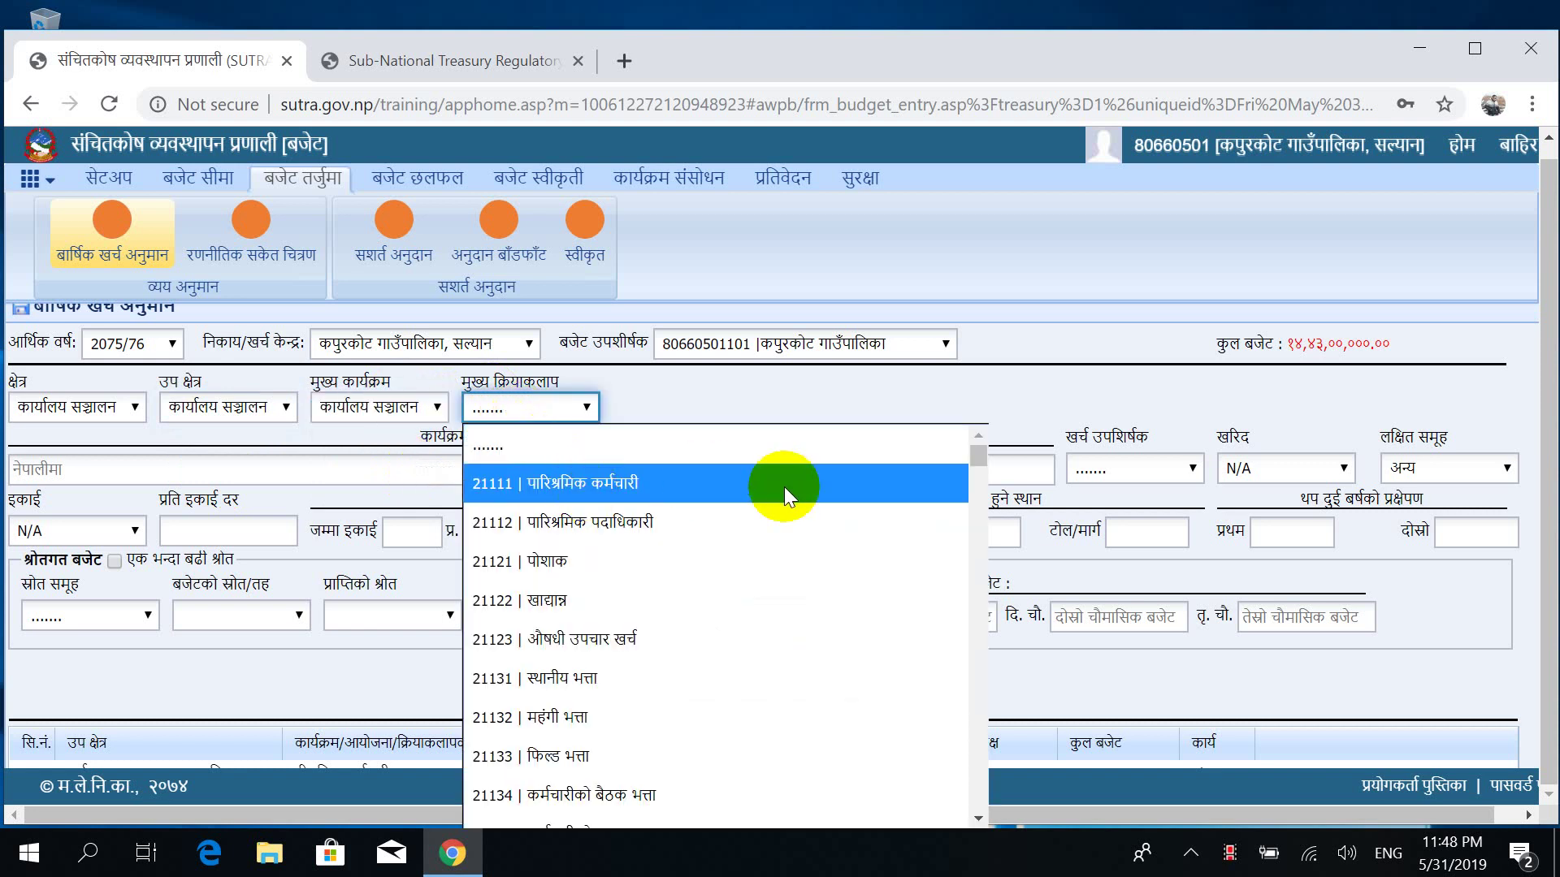
# Choose activity 21111 पारिश्रमिक कर्मचारी with महिना as the unit.
pyautogui.click(959, 483)
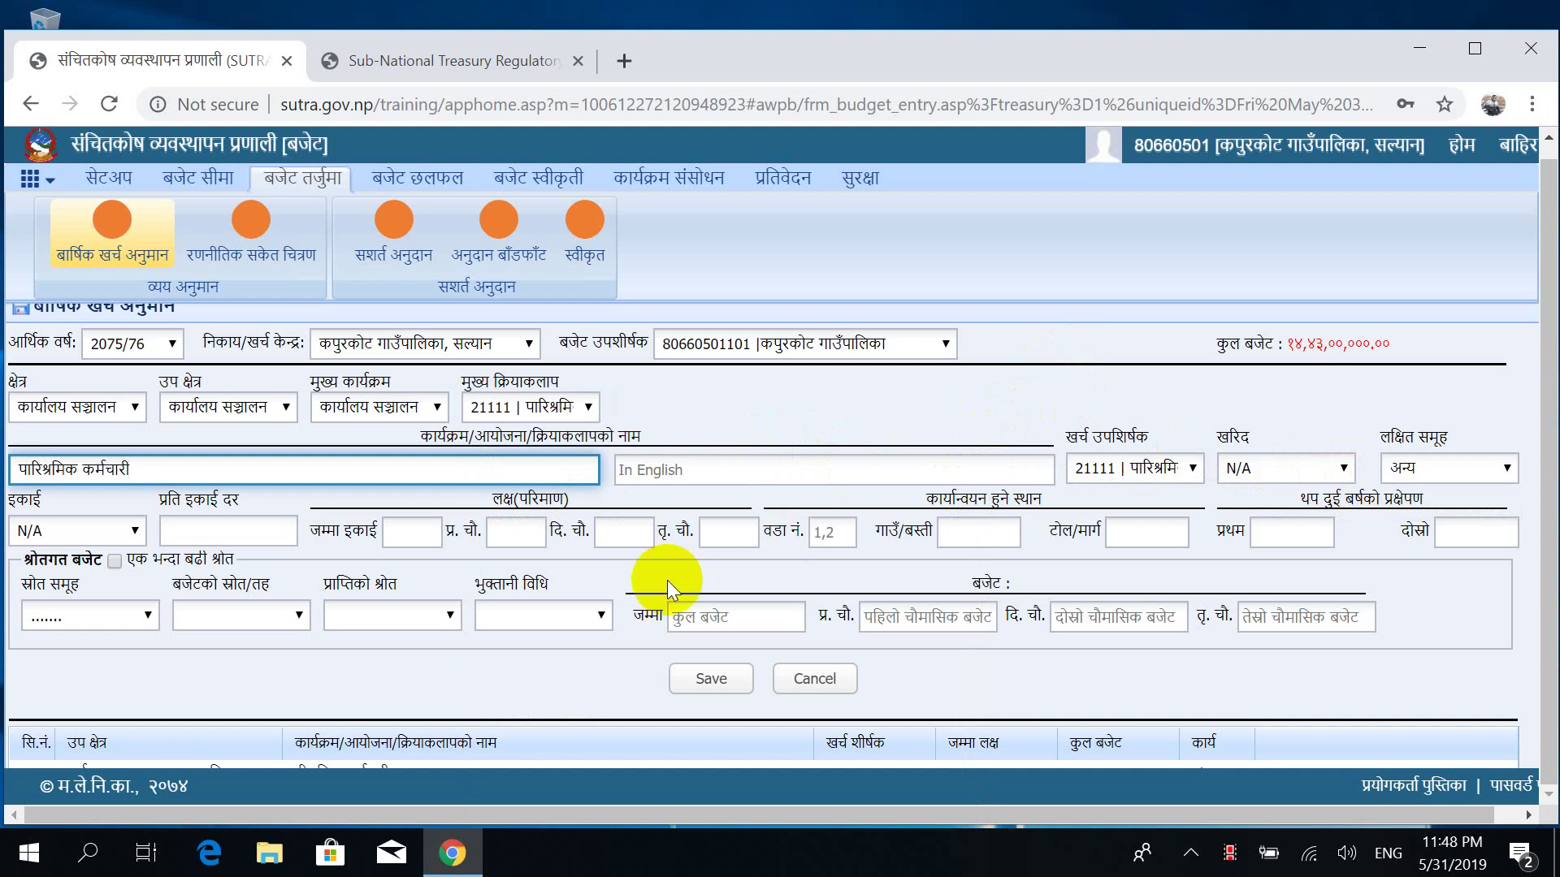
pyautogui.click(104, 530)
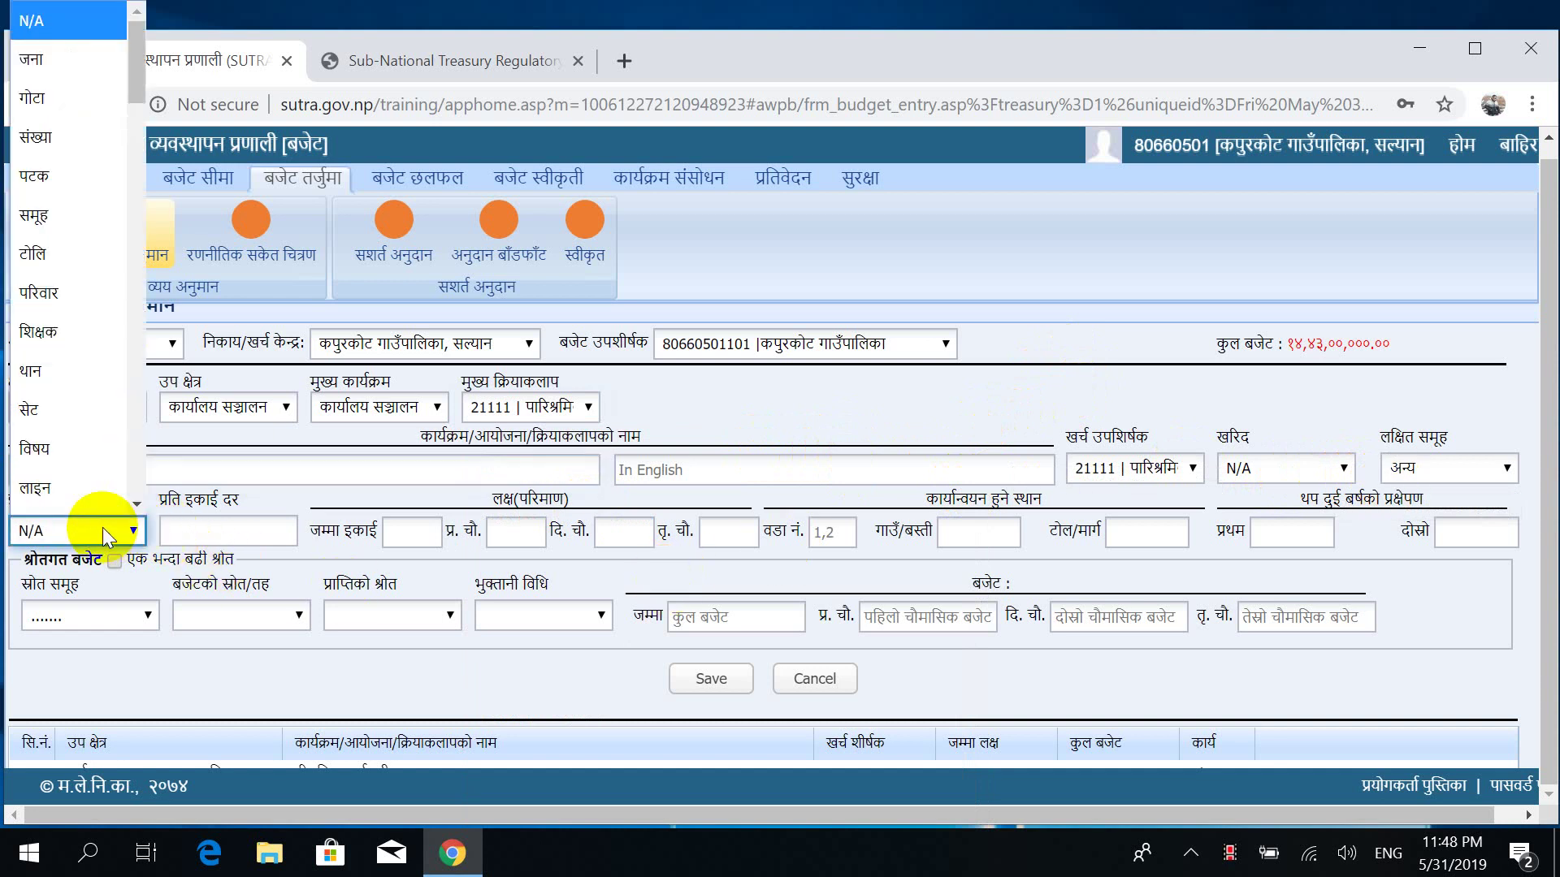
pyautogui.press('Down')
pyautogui.press('Down')
pyautogui.press('Down')
pyautogui.press('Down')
pyautogui.press('Down')
pyautogui.press('Down')
pyautogui.press('Down')
pyautogui.press('Down')
pyautogui.press('Down')
pyautogui.press('Down')
pyautogui.press('Down')
pyautogui.press('Down')
pyautogui.press('Down')
pyautogui.press('Down')
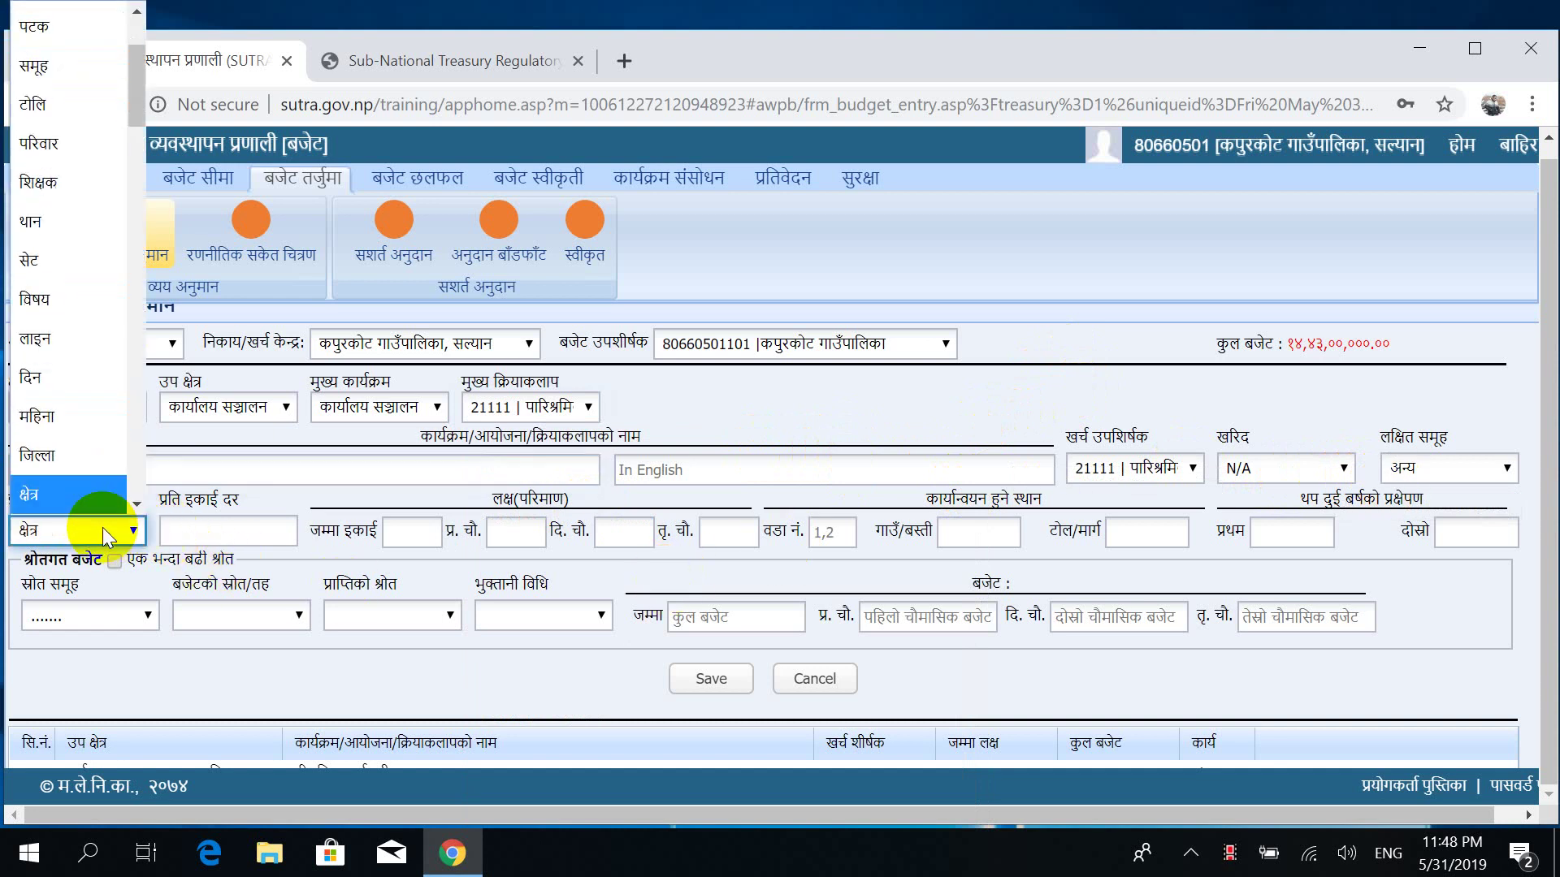
pyautogui.press('Return')
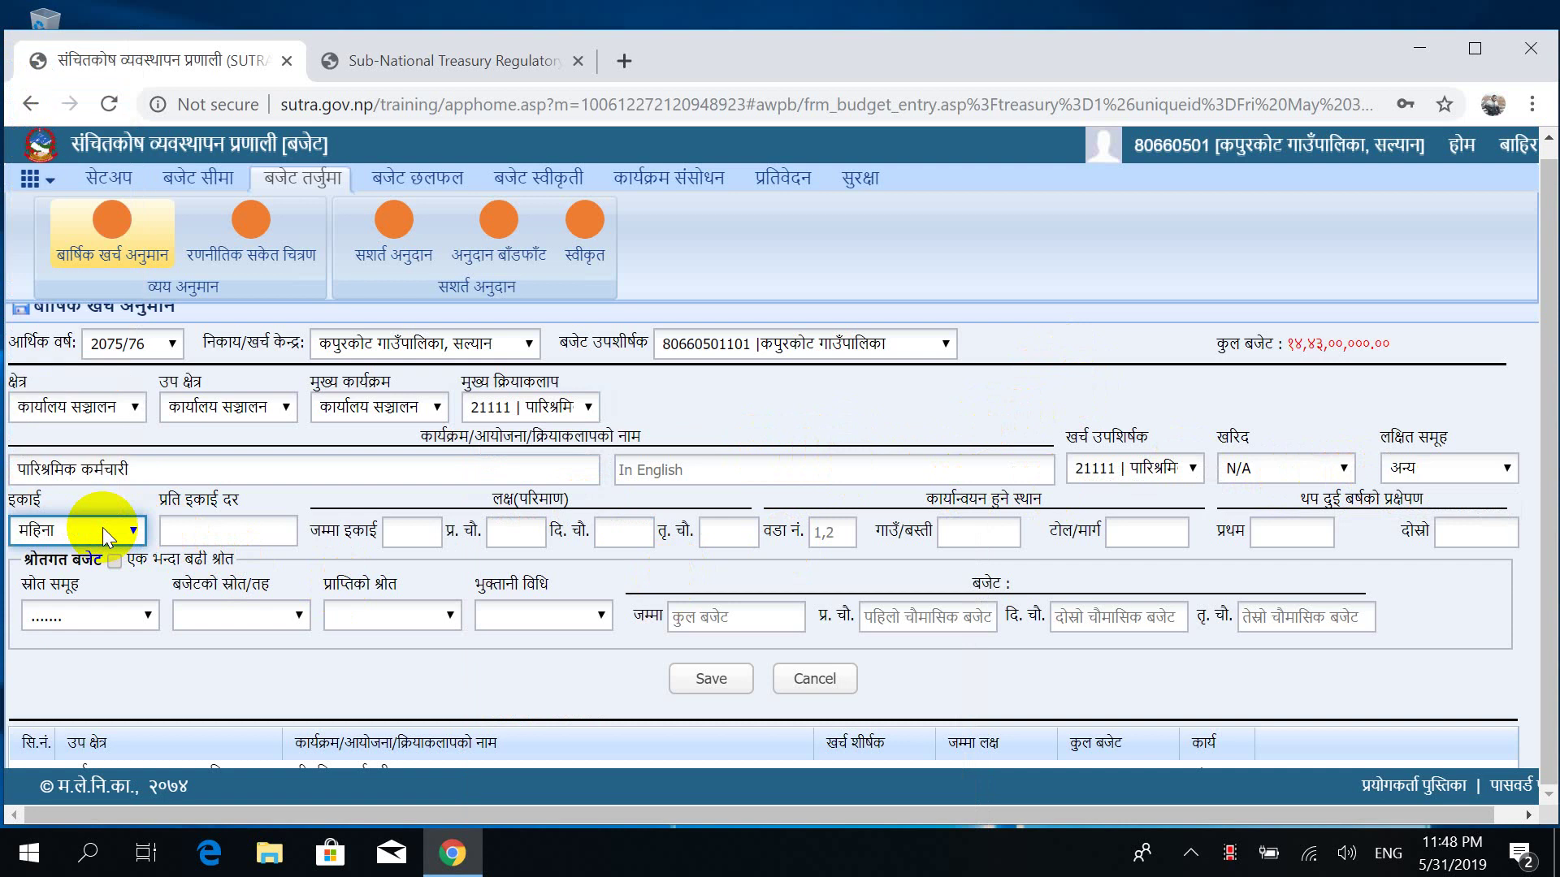
# Enter rate 1000000 and 13 units, split 5, 4 and 4 across trimesters.
pyautogui.click(215, 528)
pyautogui.write('13')
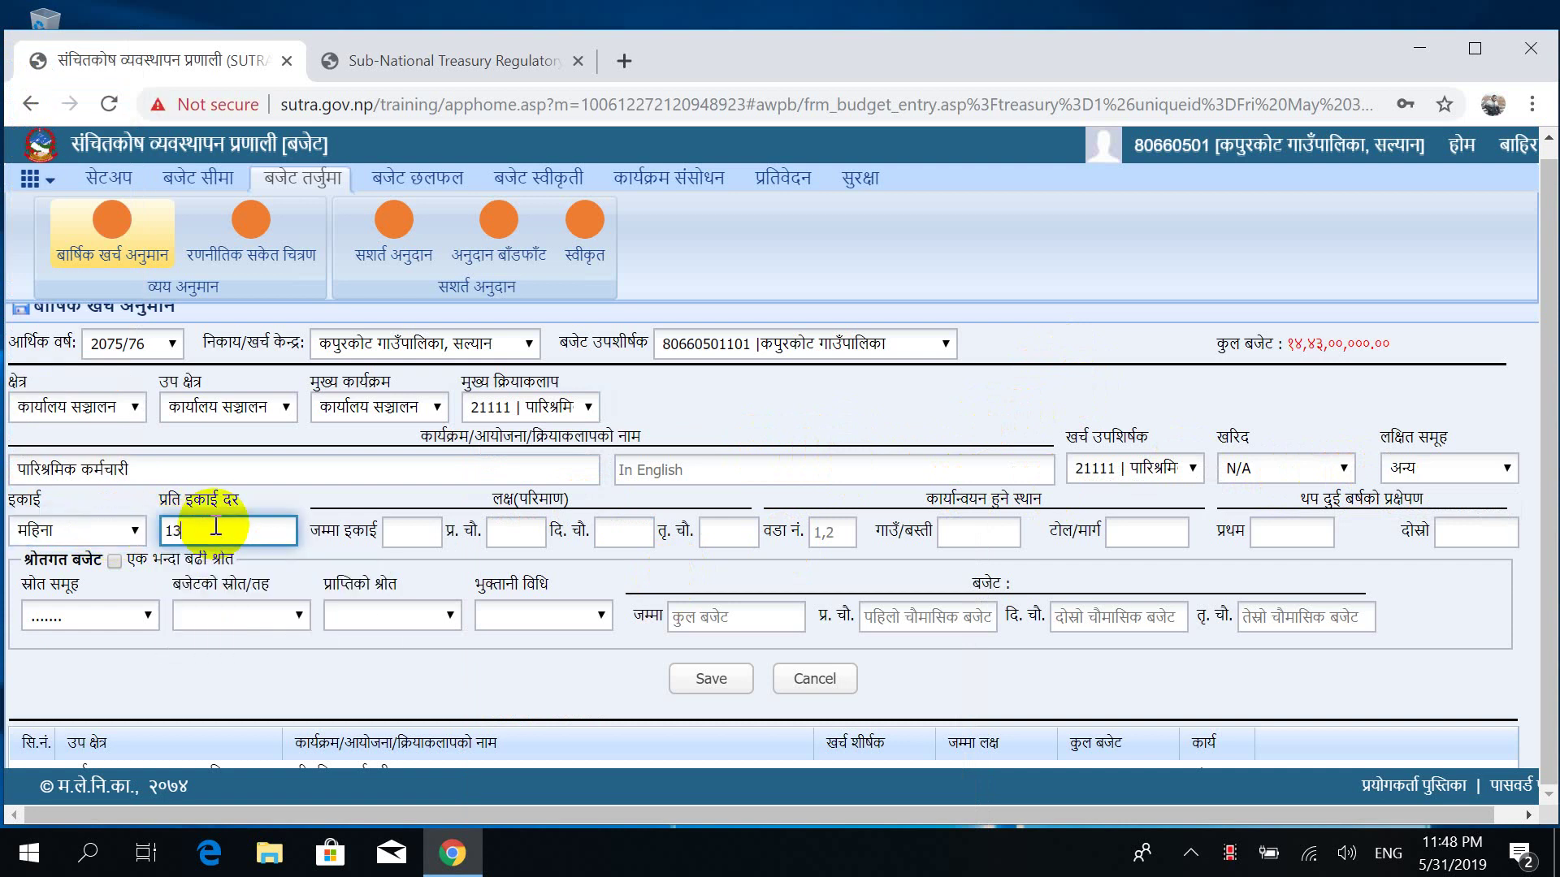
pyautogui.press('BackSpace')
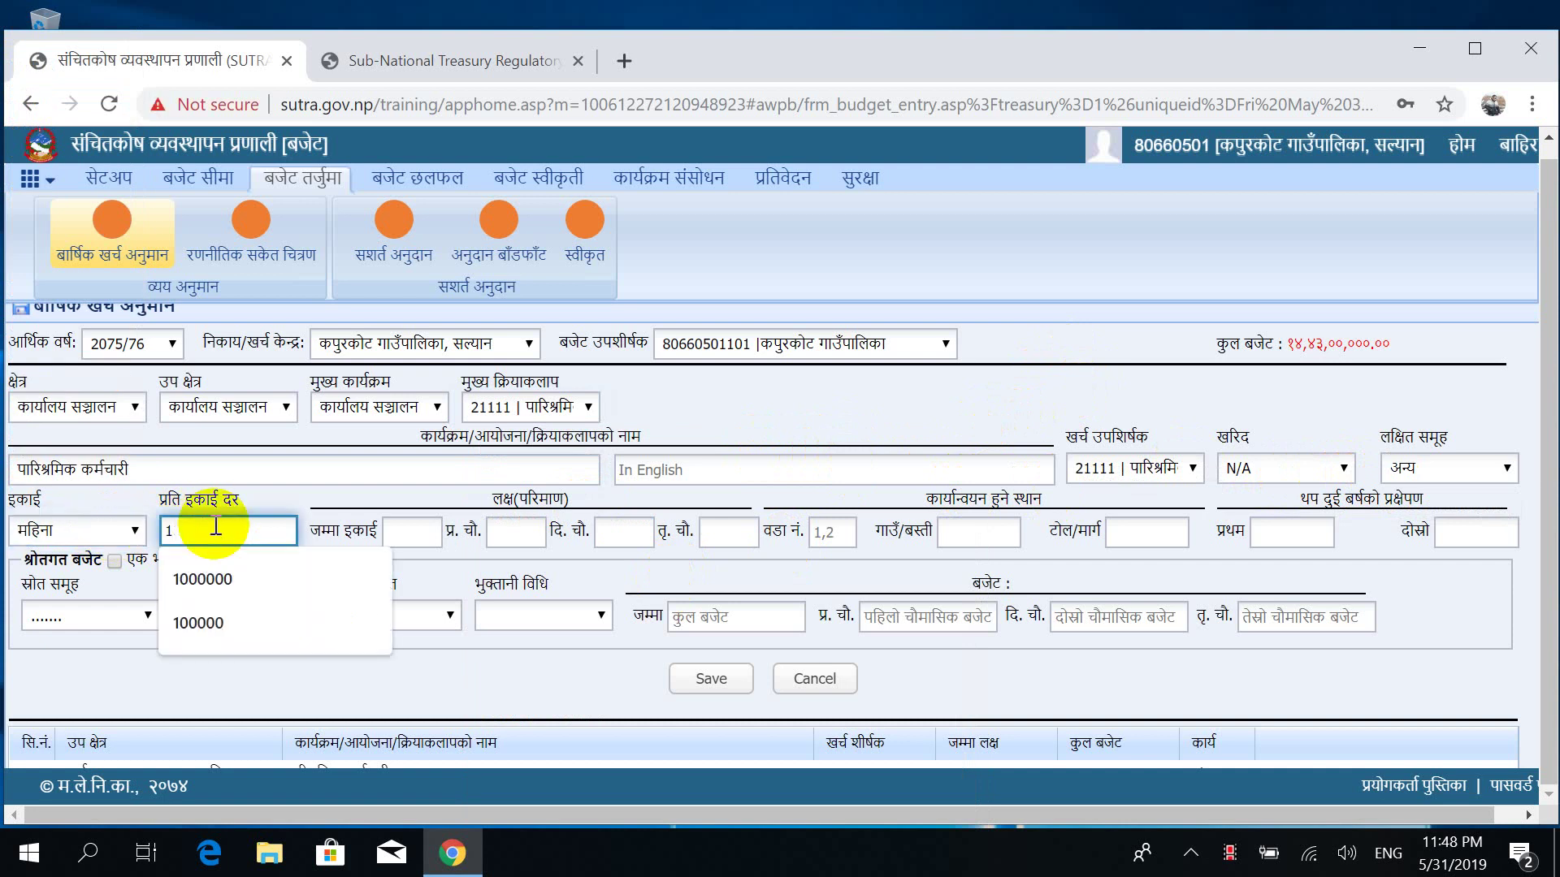
pyautogui.write('00000')
pyautogui.write('0')
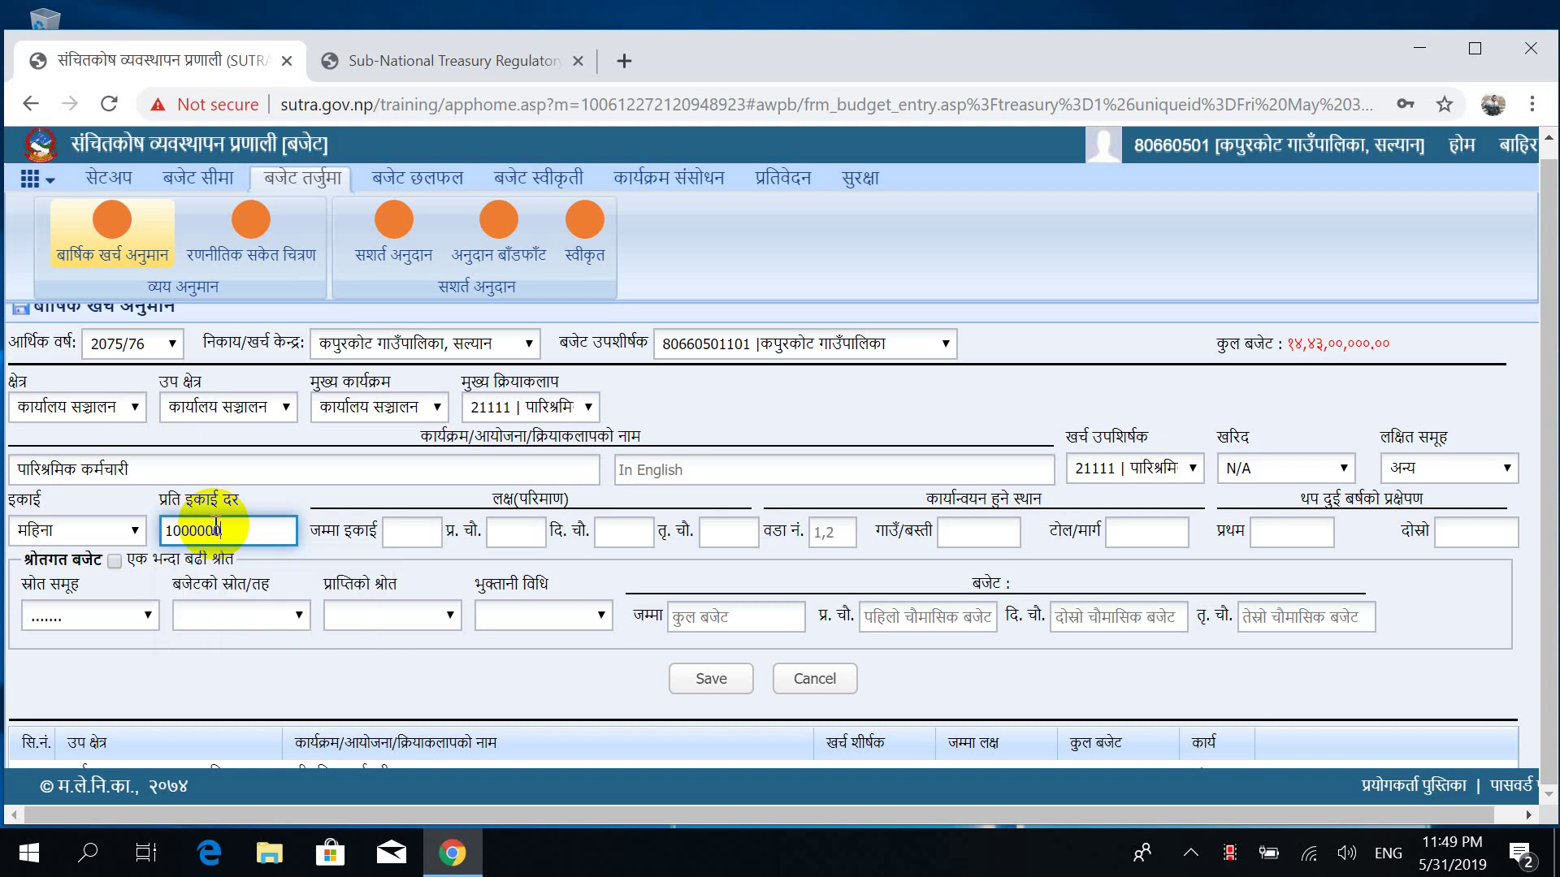
pyautogui.press('Tab')
pyautogui.write('13')
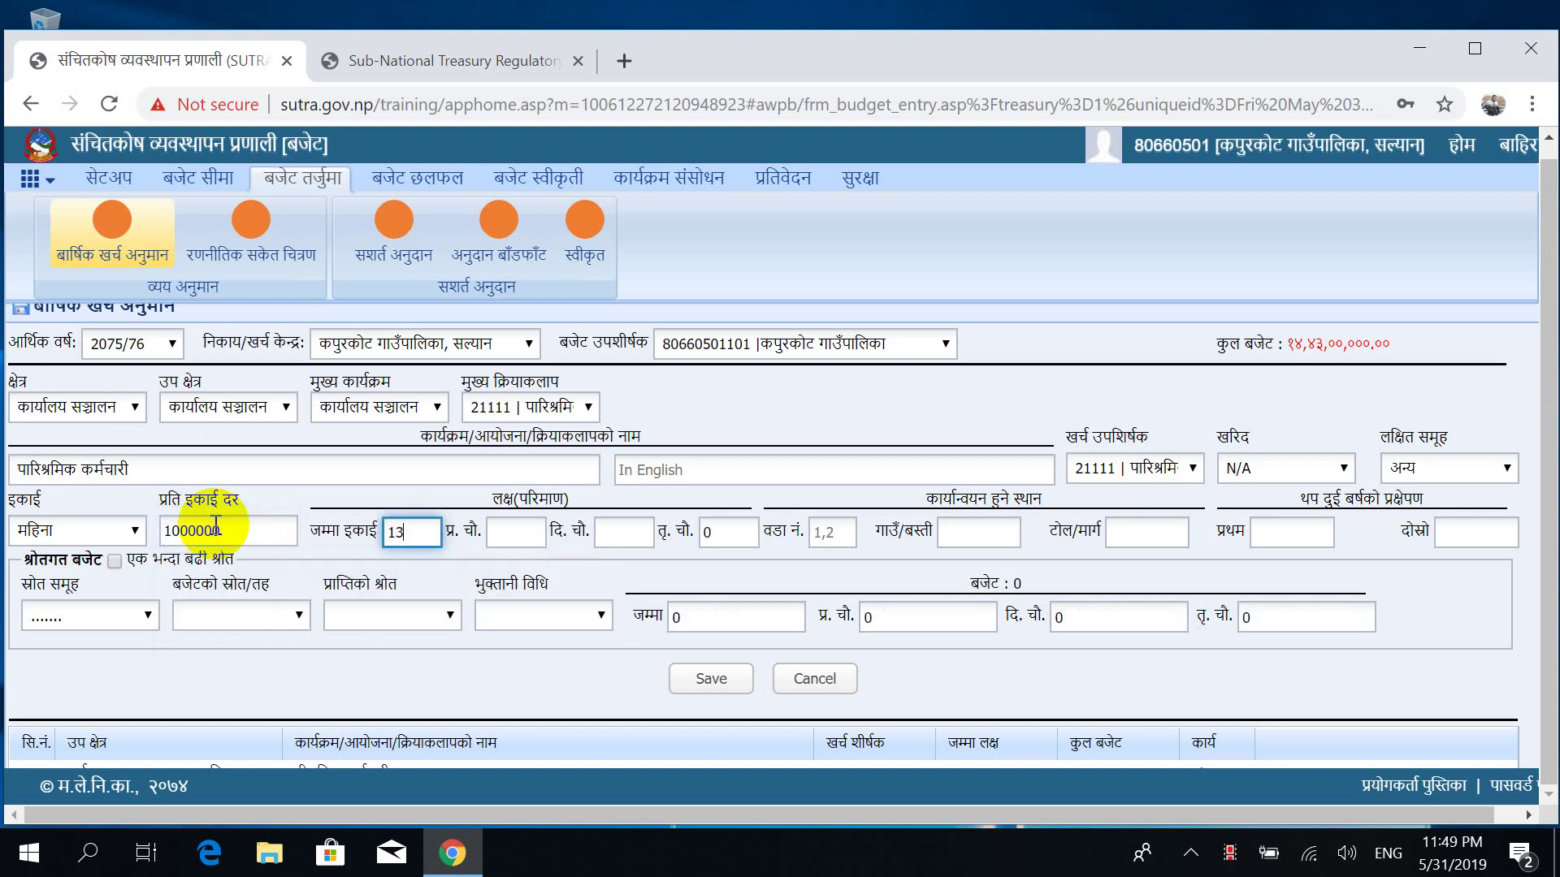
pyautogui.press('Tab')
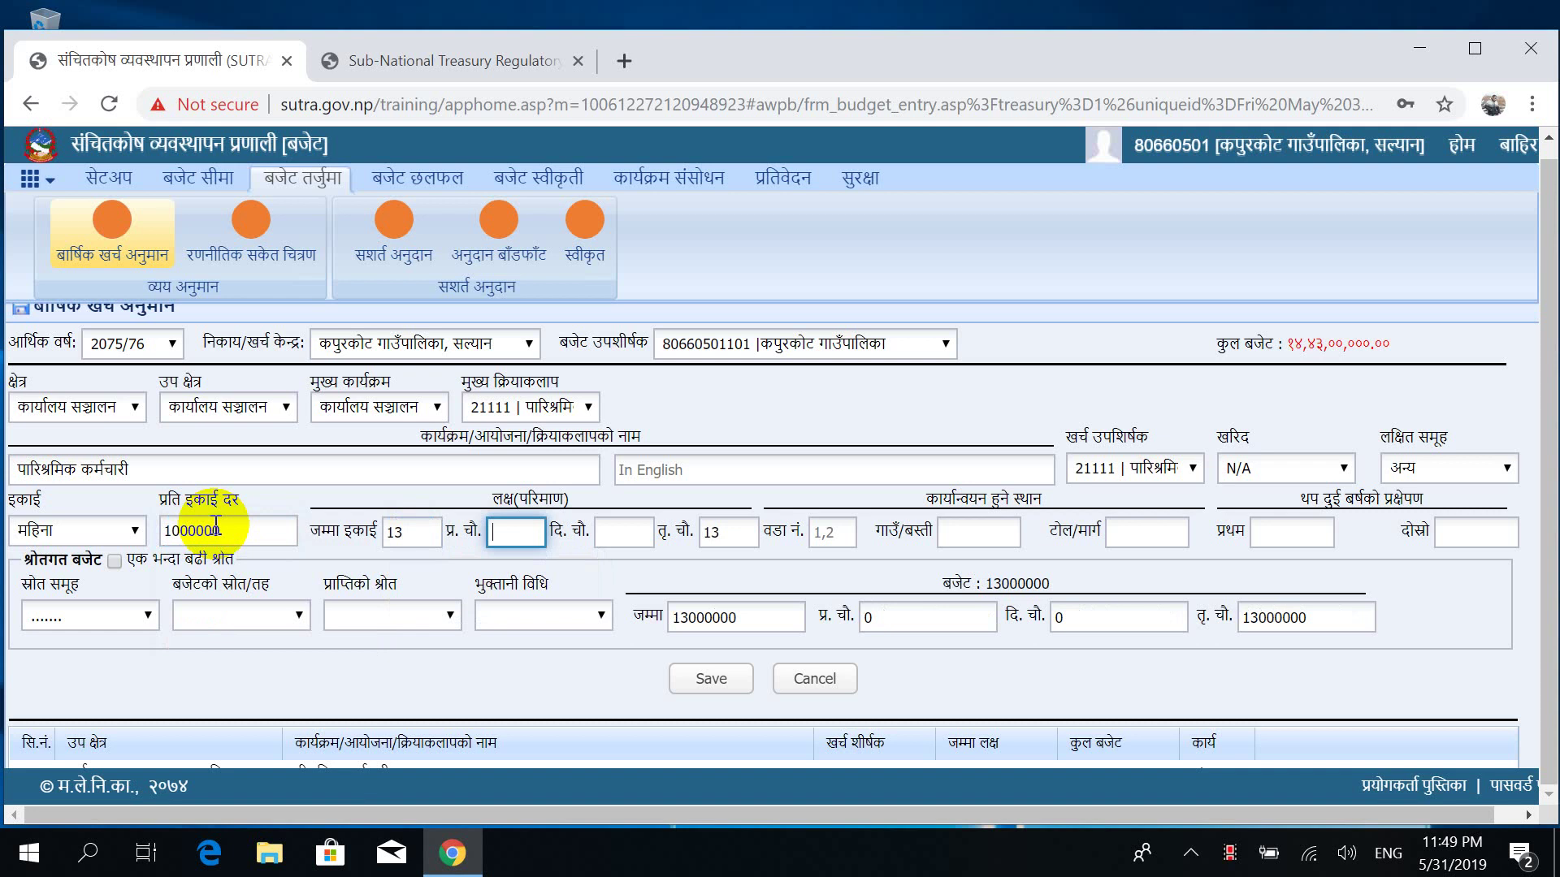
pyautogui.write('5')
pyautogui.press('Tab')
pyautogui.write('4')
pyautogui.press('Tab')
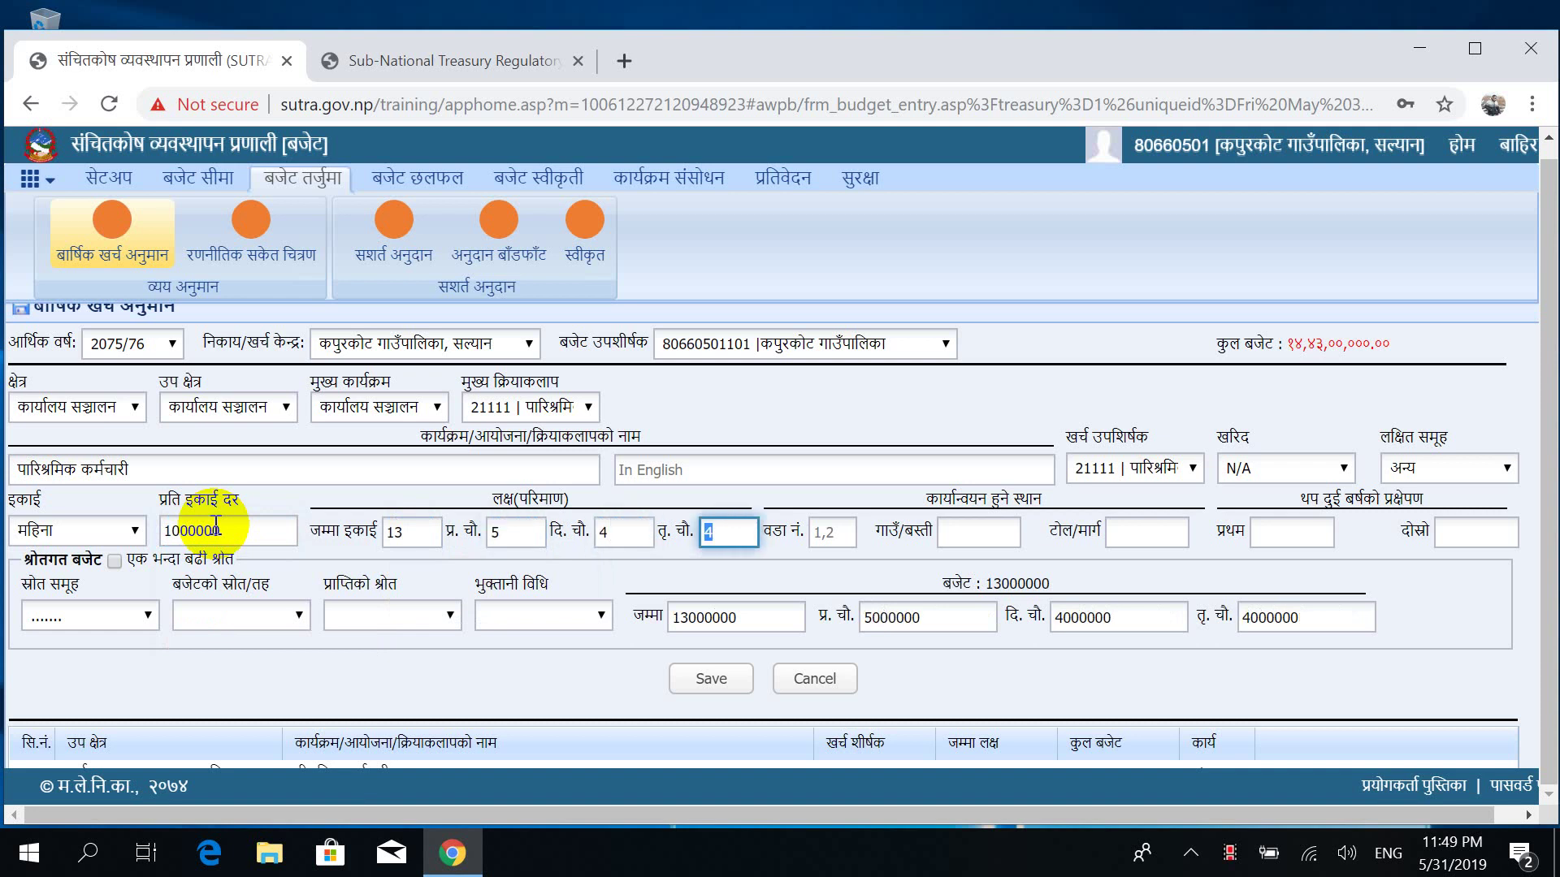
pyautogui.press('Tab')
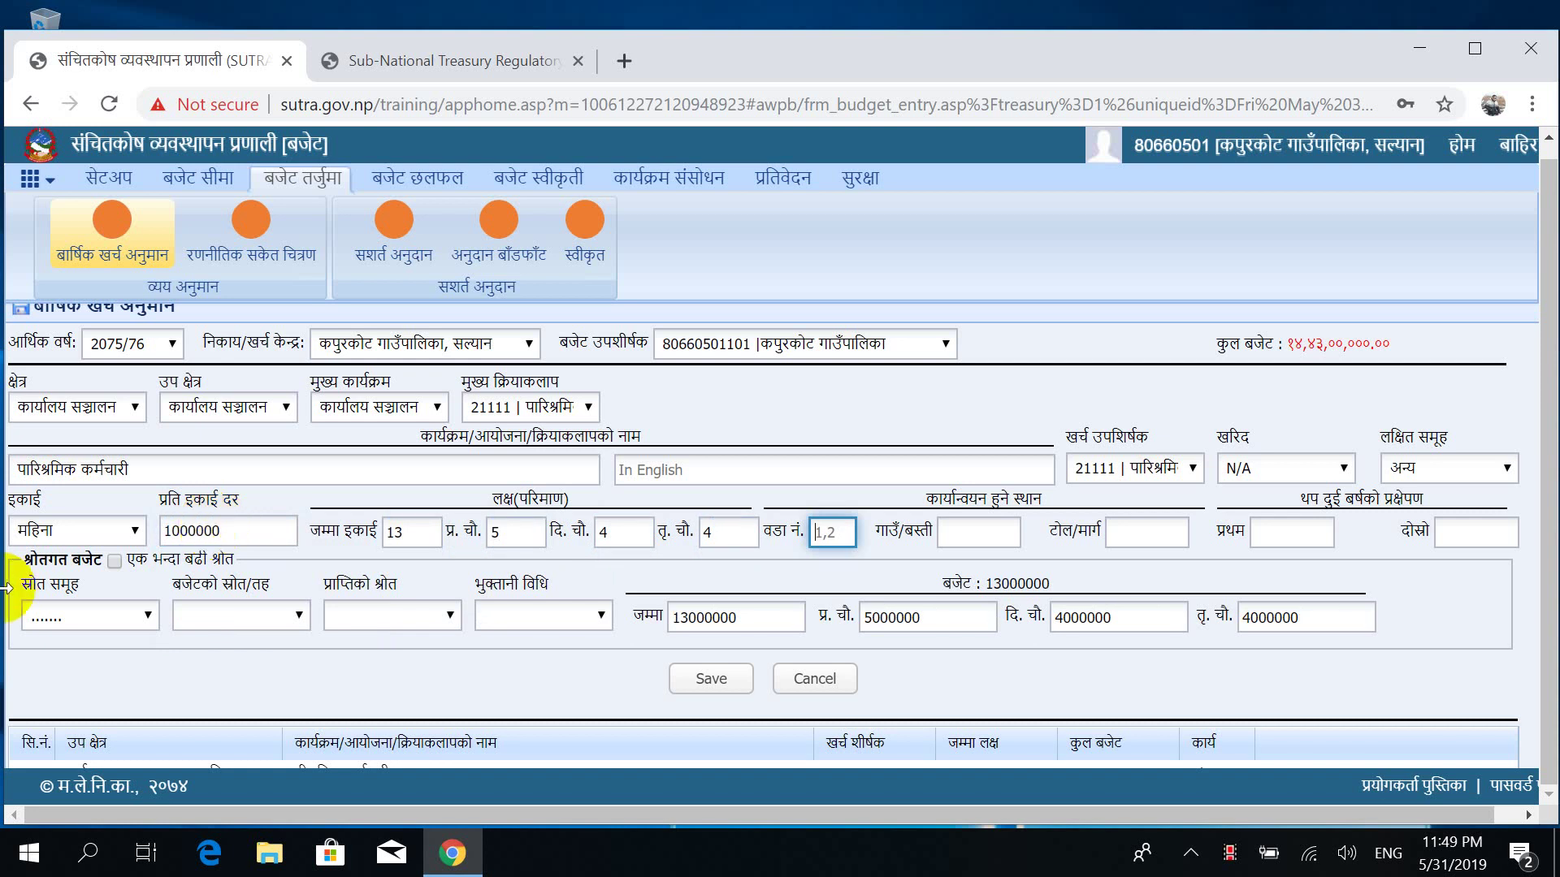
# Fund the 21111 staff-pay entry from राजस्व बाडफाड, save it and dismiss the confirmation.
pyautogui.click(98, 622)
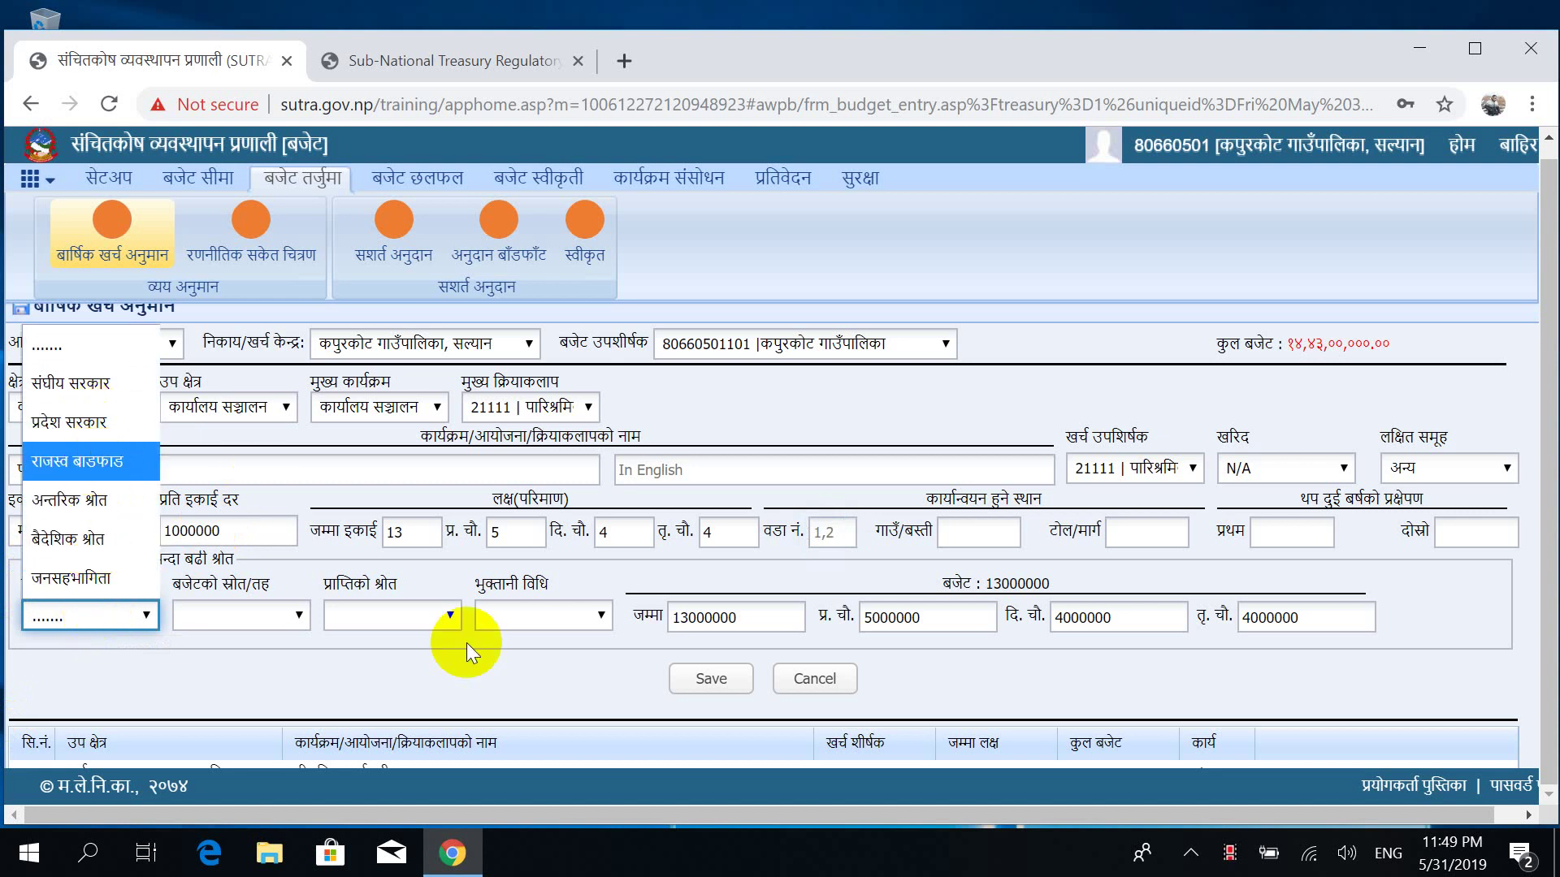
pyautogui.press('Return')
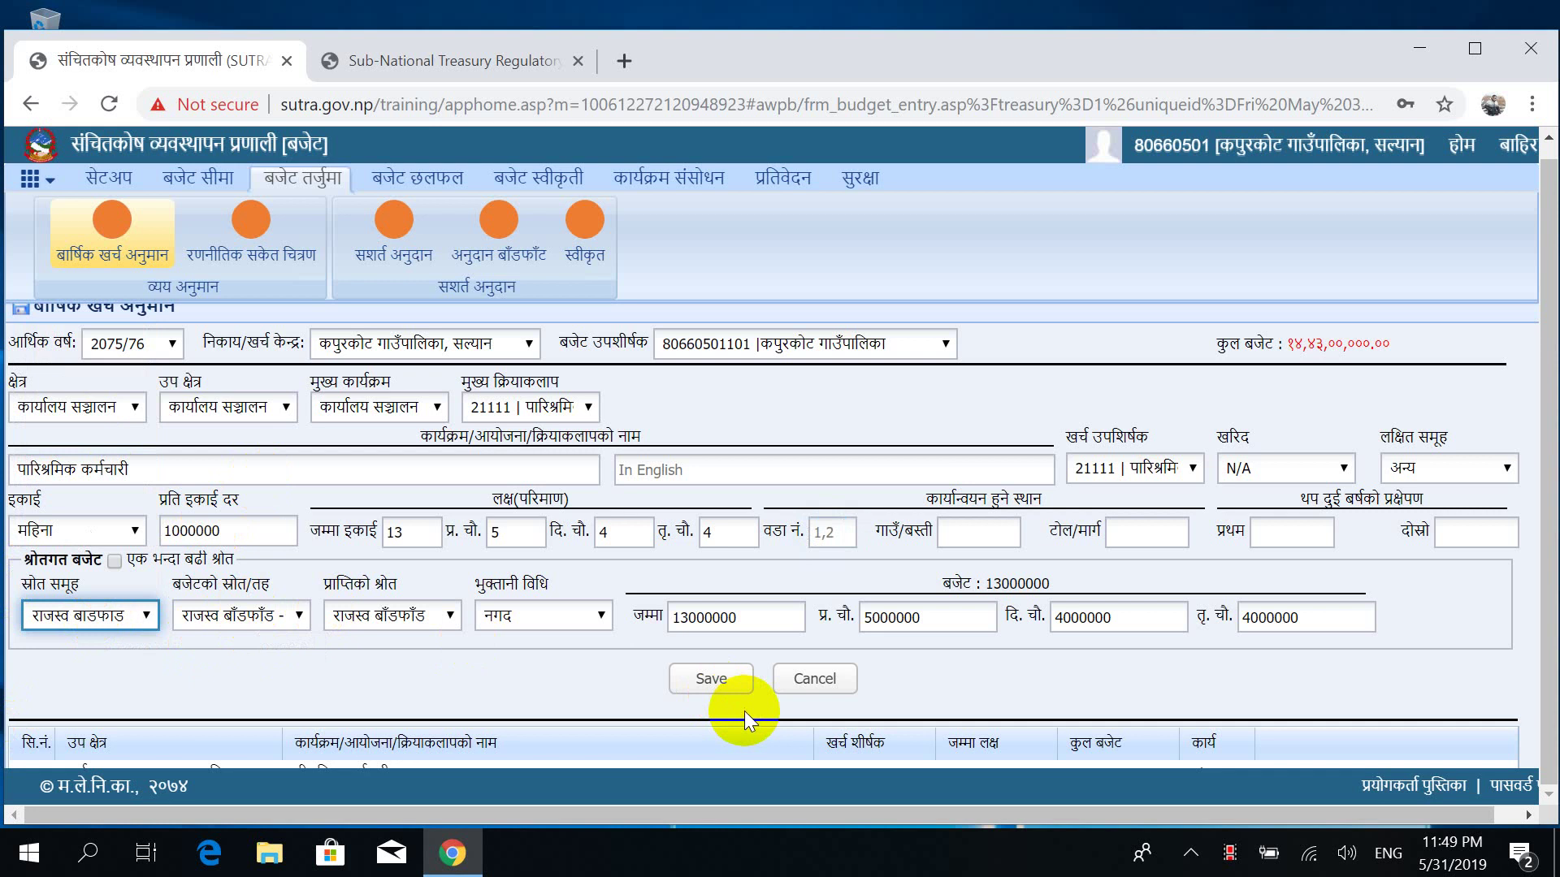
pyautogui.click(709, 689)
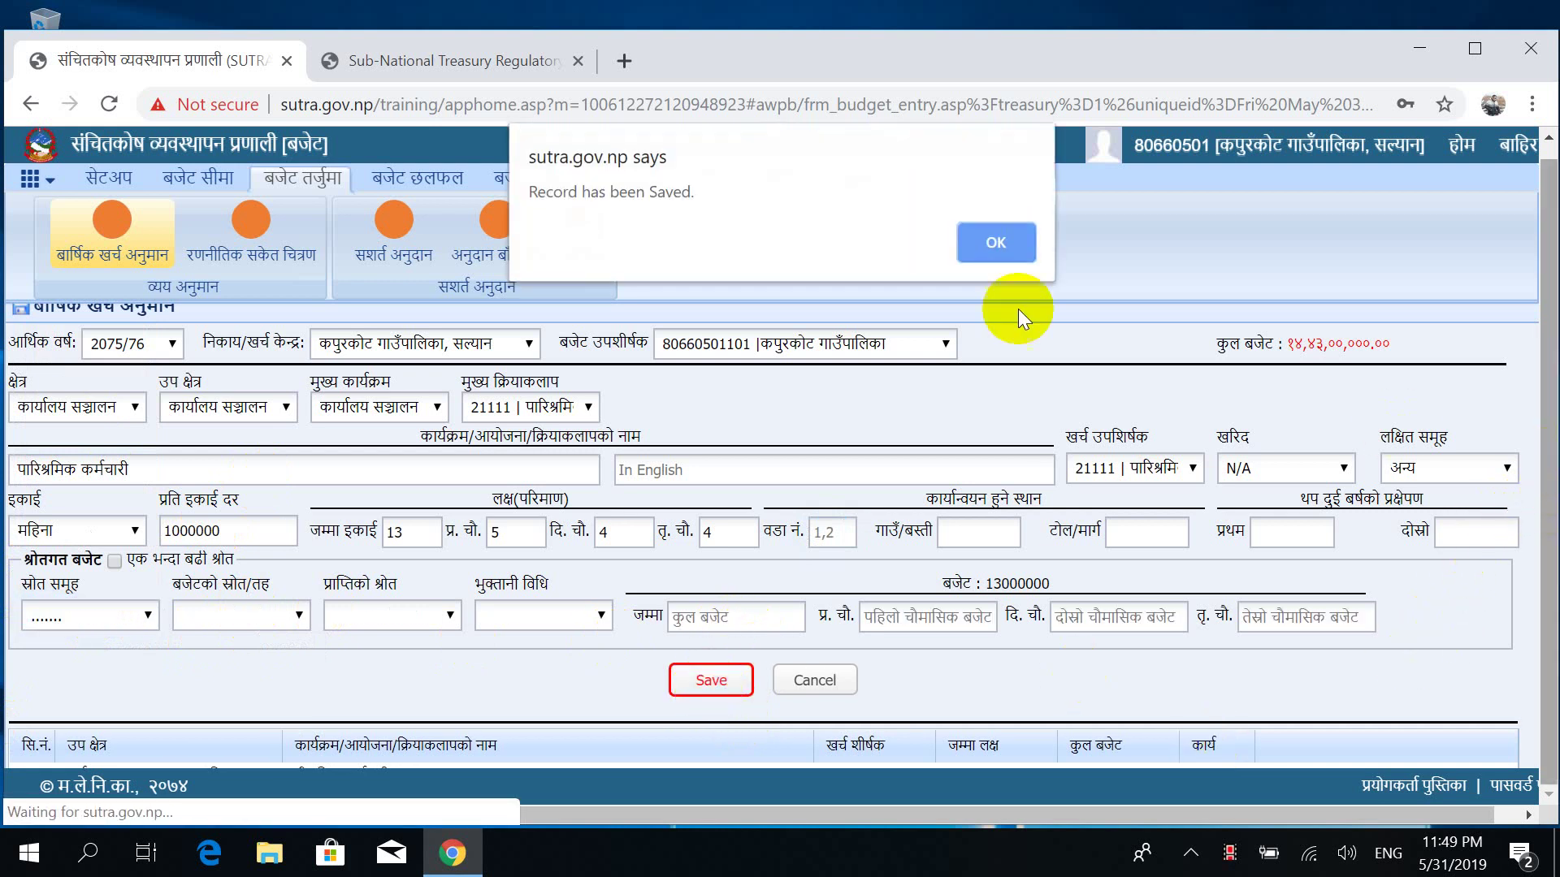
pyautogui.click(996, 241)
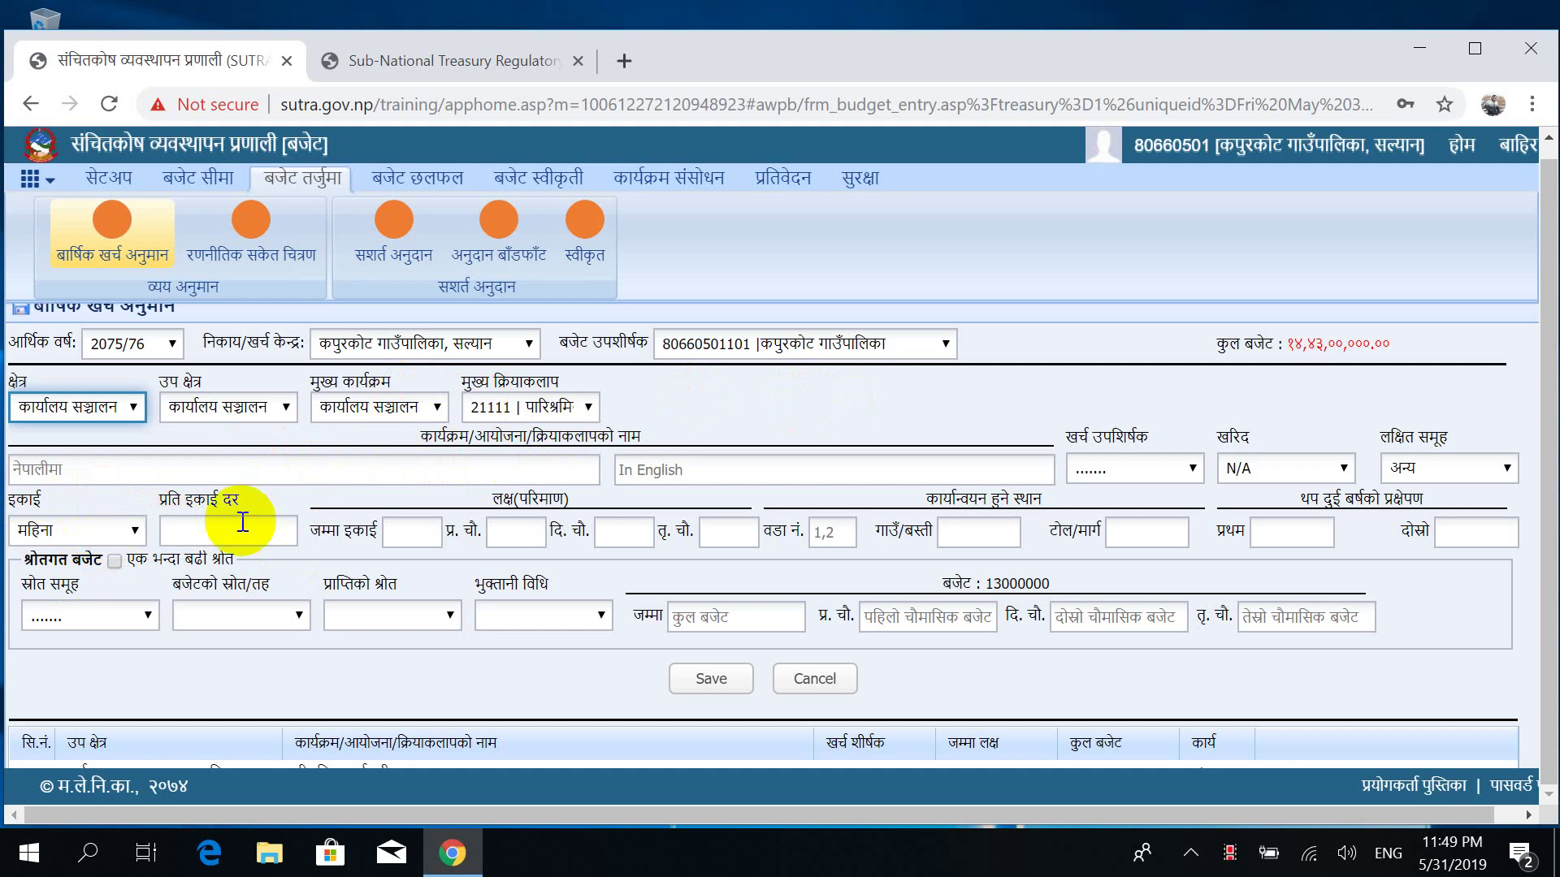
# Pick activity 21112 पारिश्रमिक पदाधिकारी with rate 100000 and 13 units split 5, 4, 4.
pyautogui.click(556, 407)
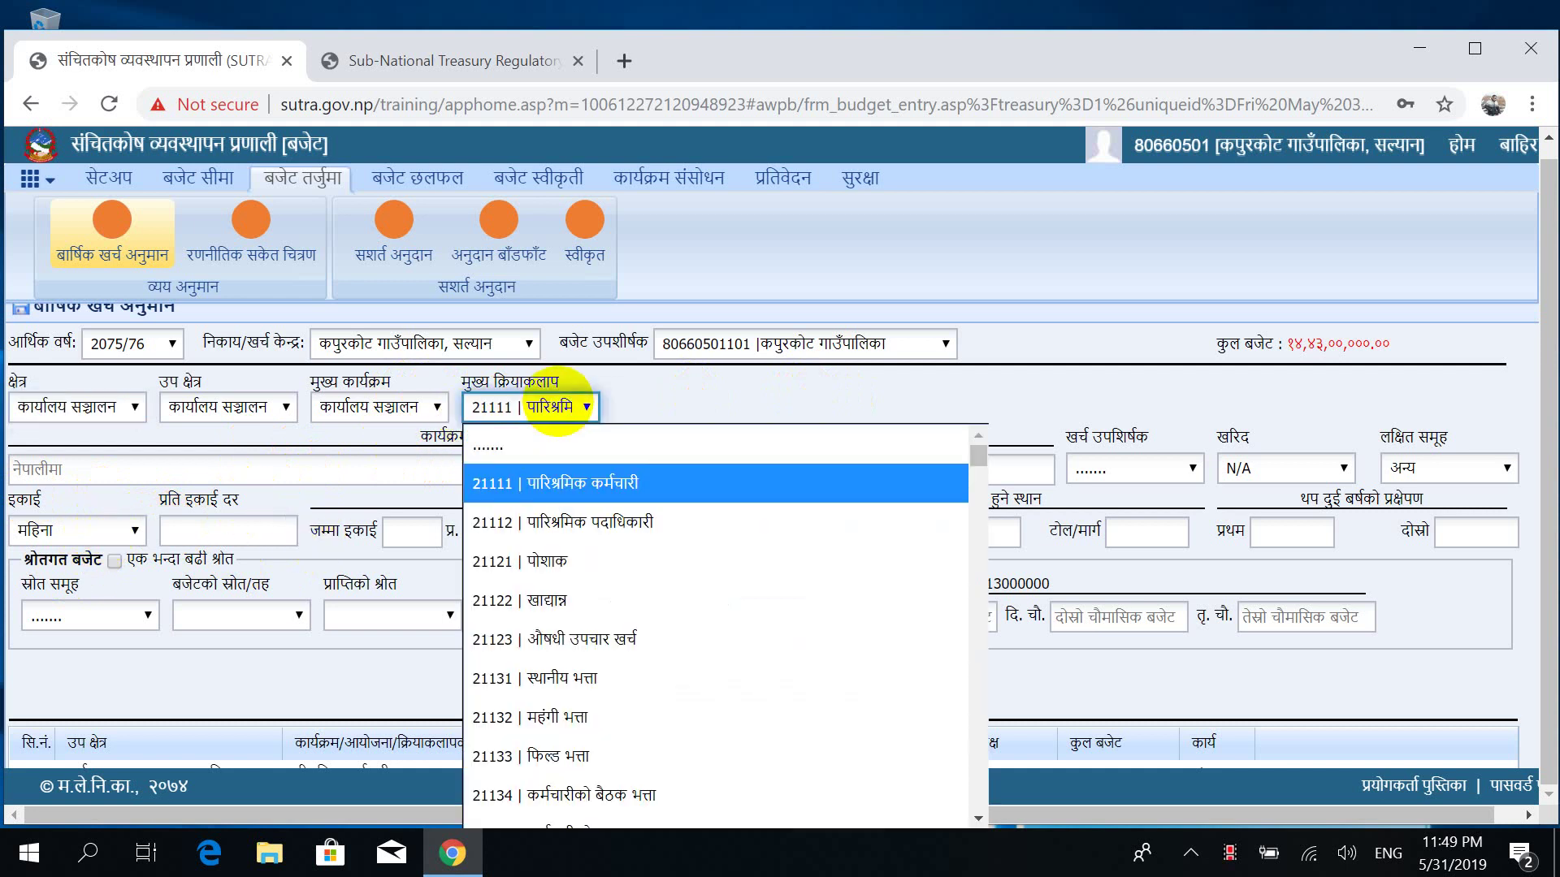
pyautogui.click(521, 524)
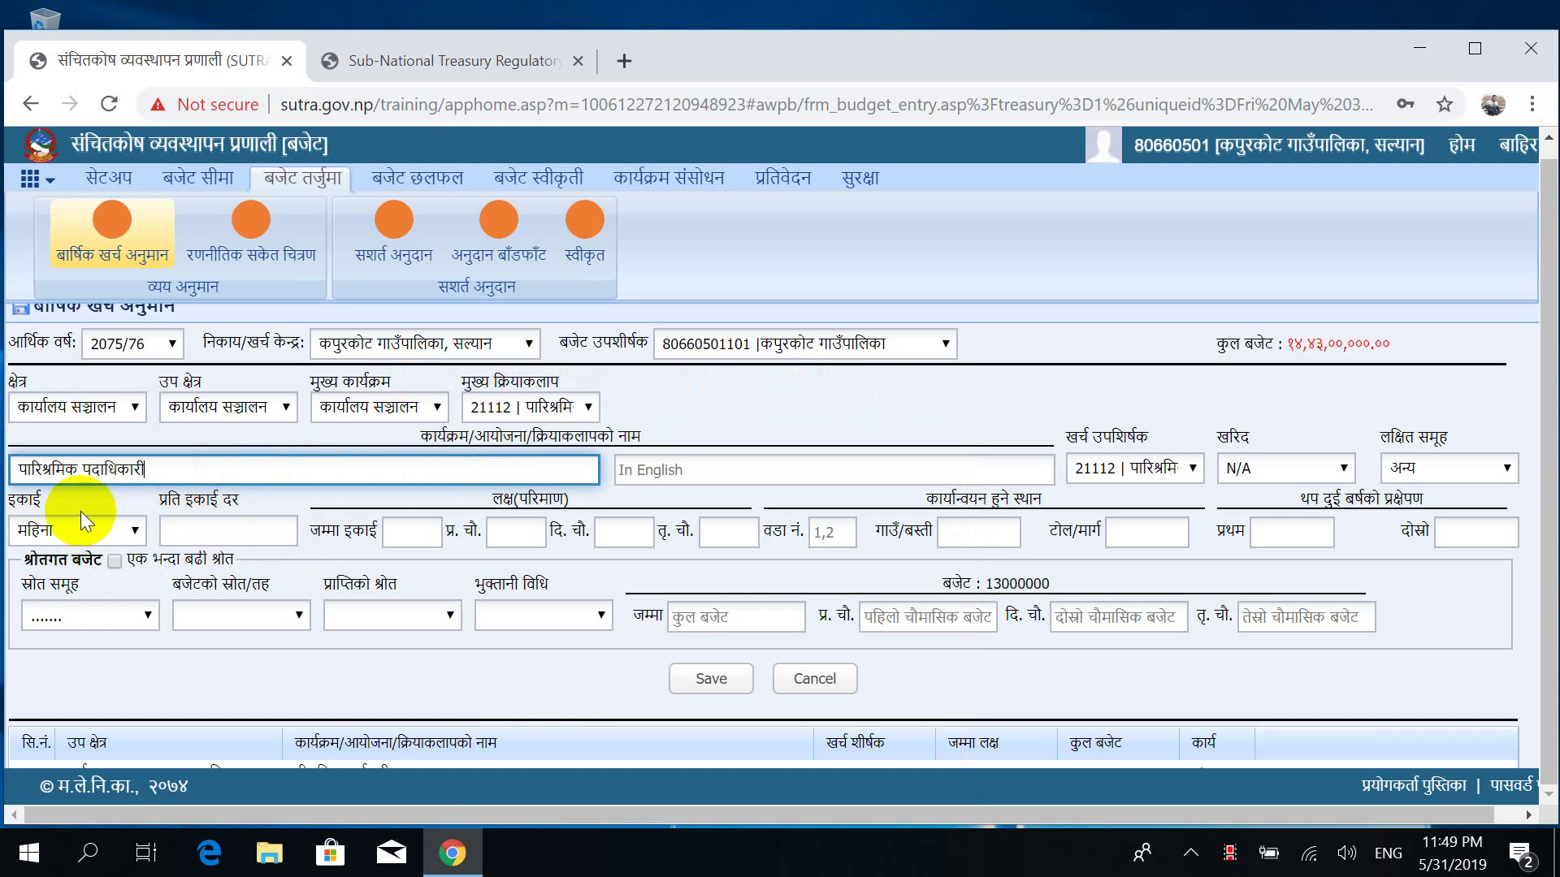
pyautogui.click(219, 530)
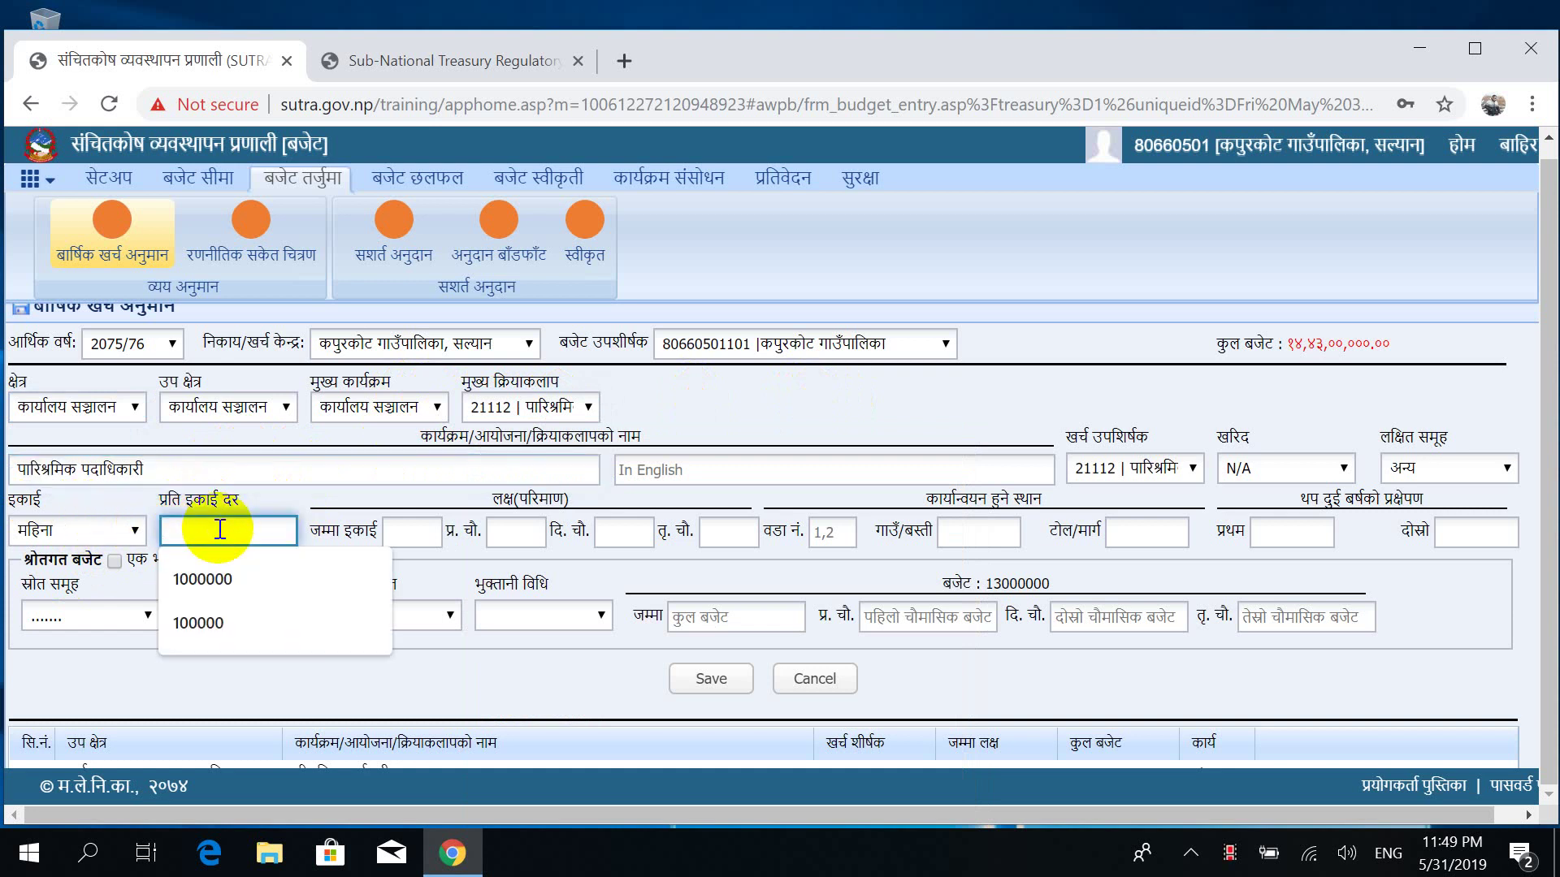
pyautogui.write('100000')
pyautogui.press('Tab')
pyautogui.write('13')
pyautogui.press('Tab')
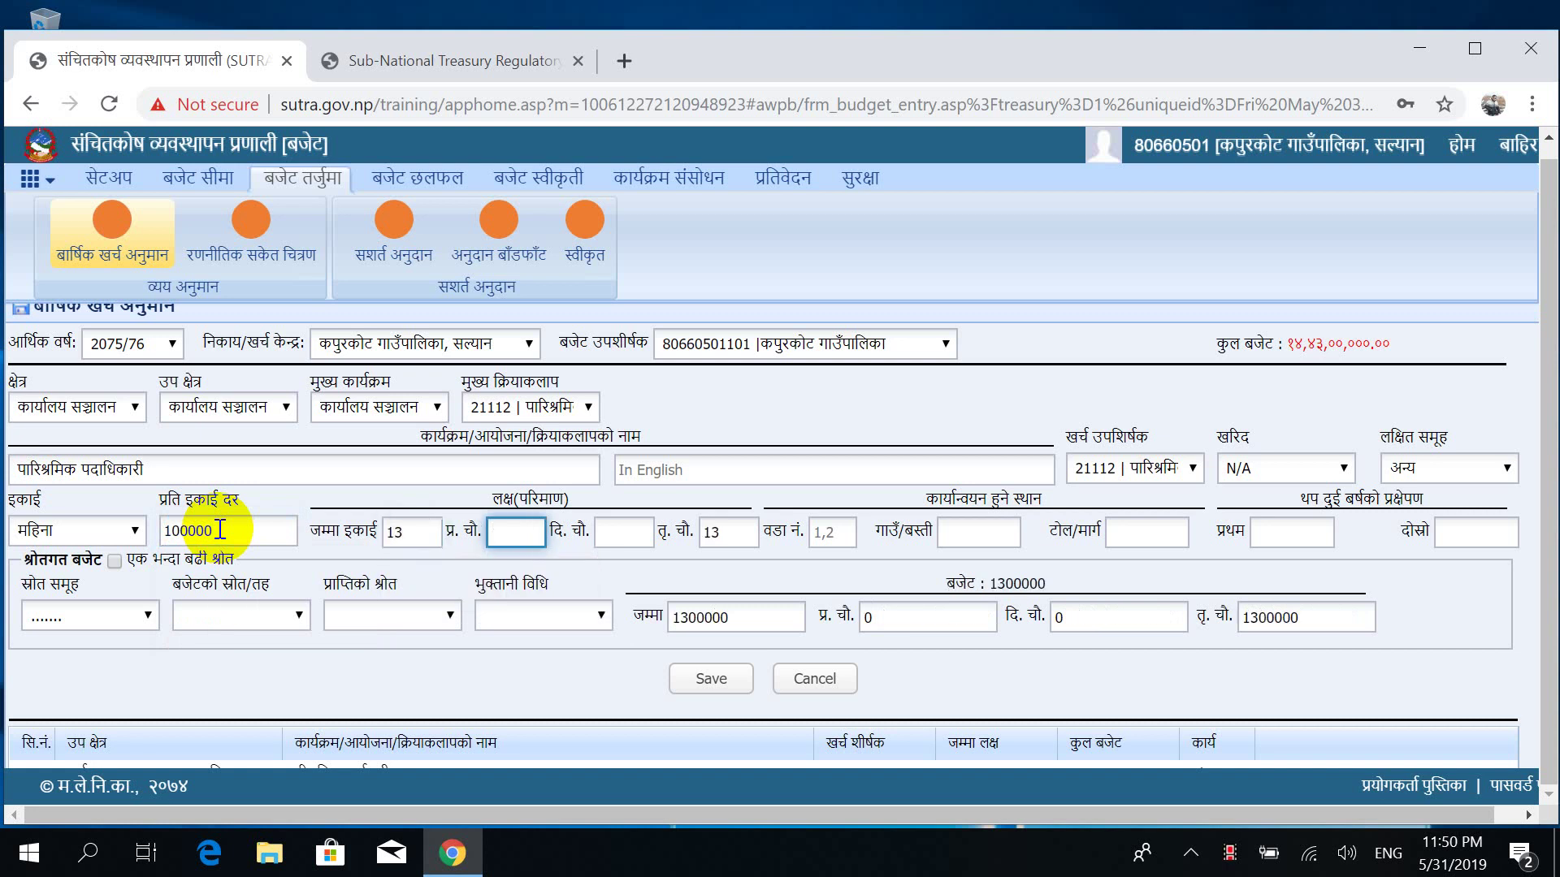
pyautogui.write('5')
pyautogui.press('Tab')
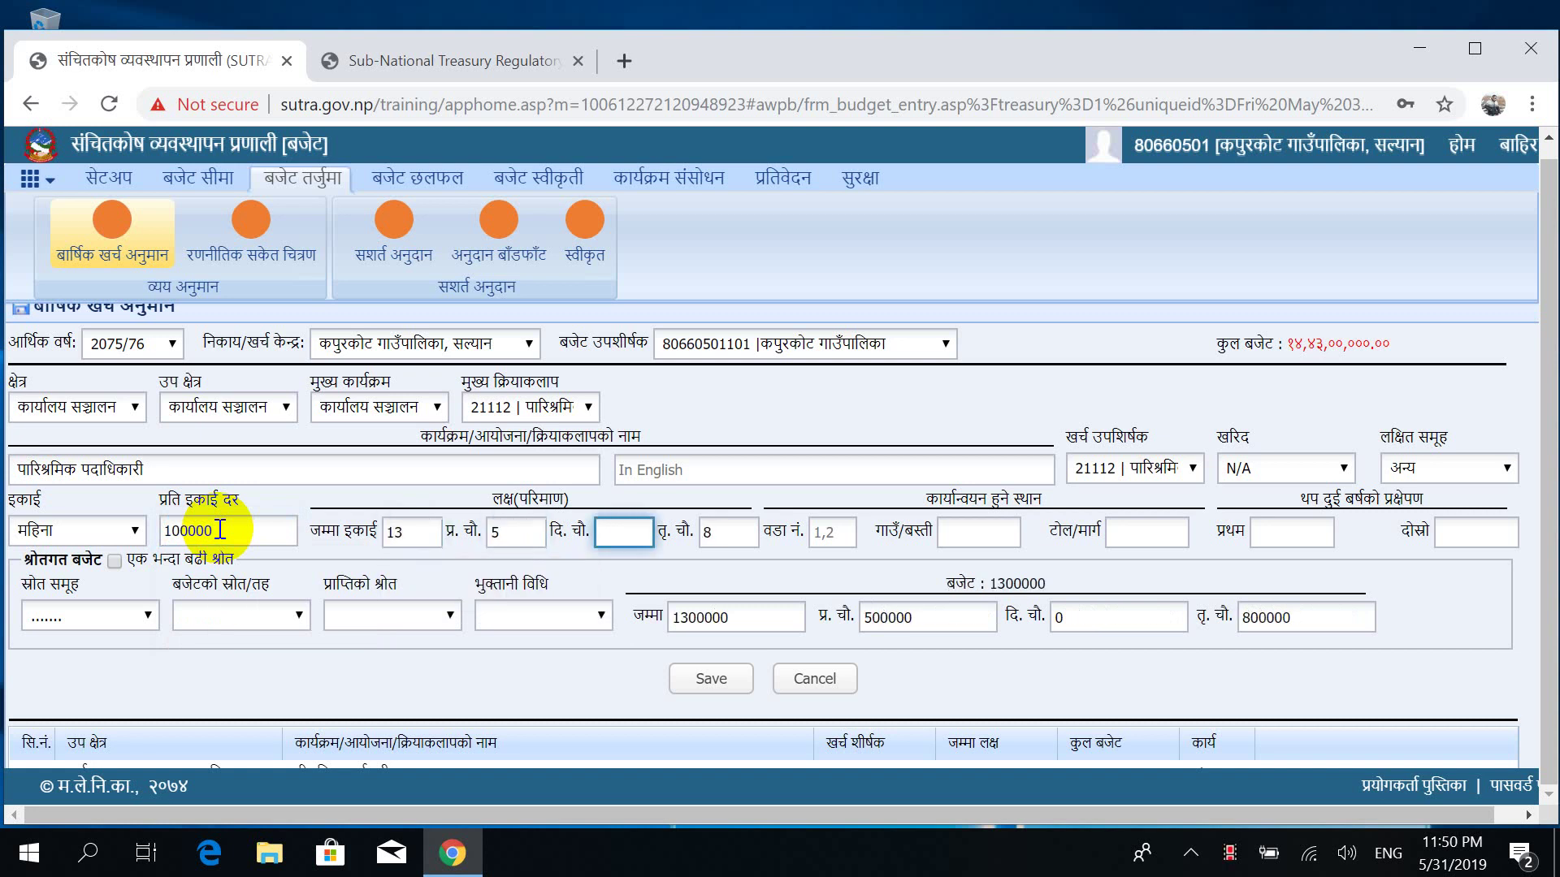
pyautogui.write('4')
pyautogui.press('Tab')
pyautogui.press('Tab')
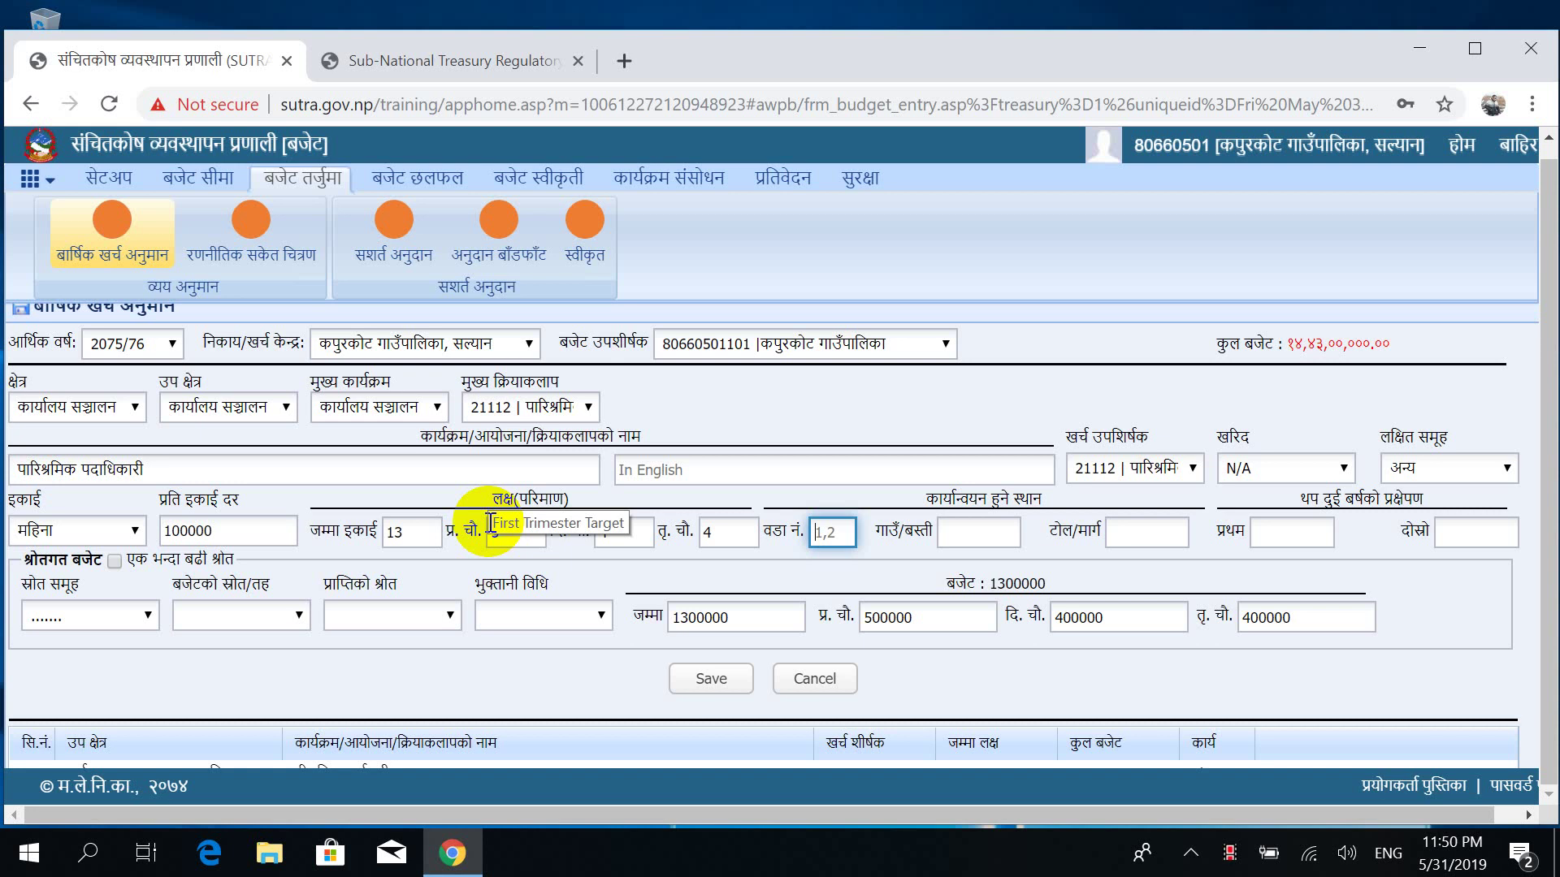
# Set source group राजस्व बाडफाड, leave the source level unchanged, save and dismiss the alert.
pyautogui.click(95, 607)
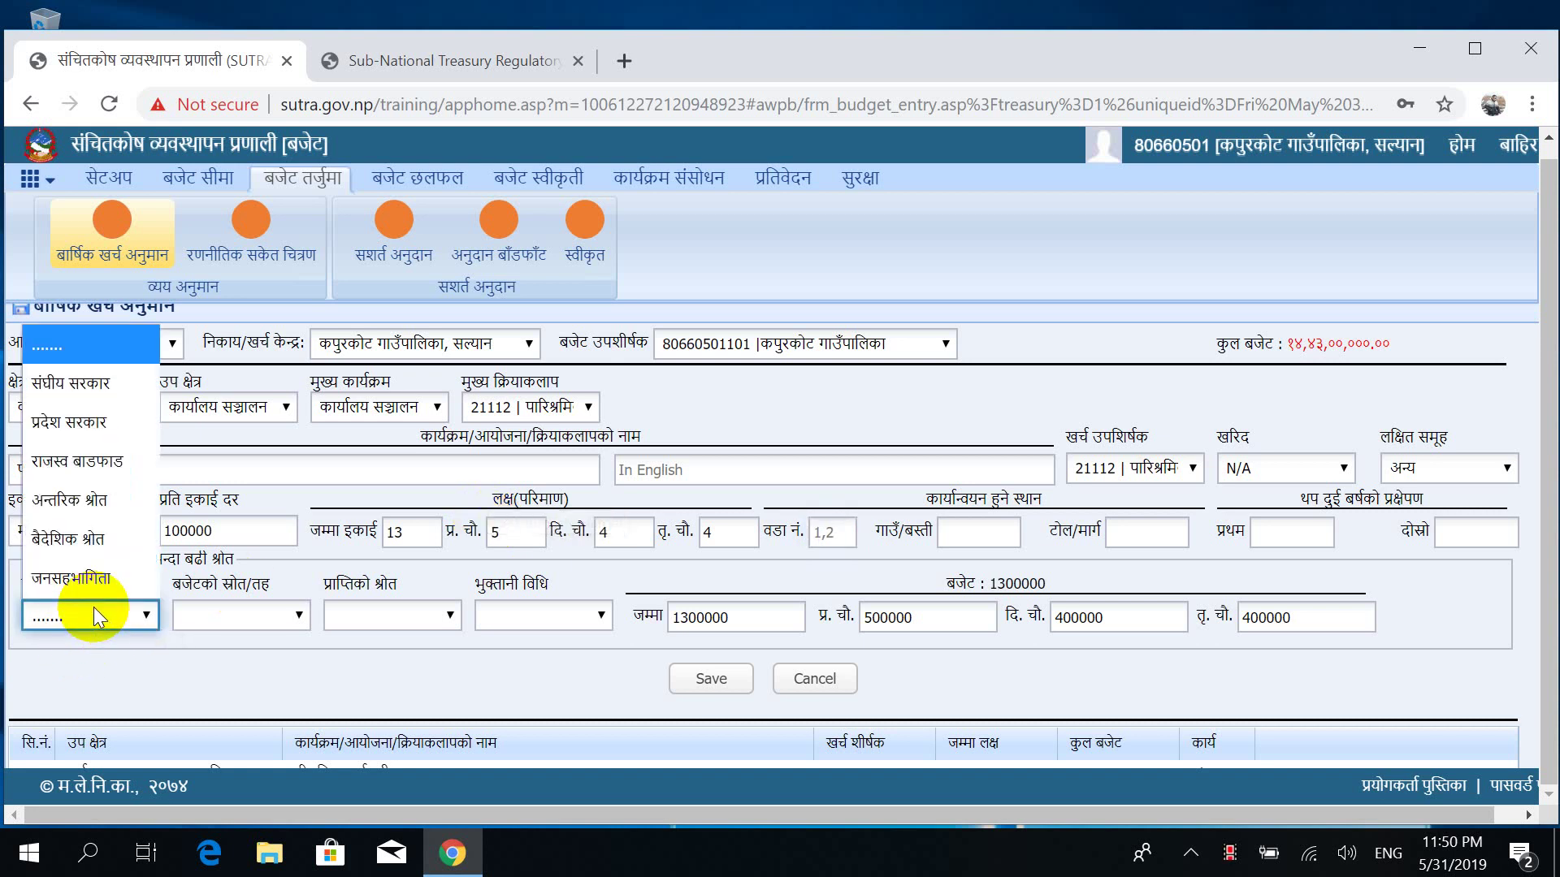
pyautogui.click(111, 463)
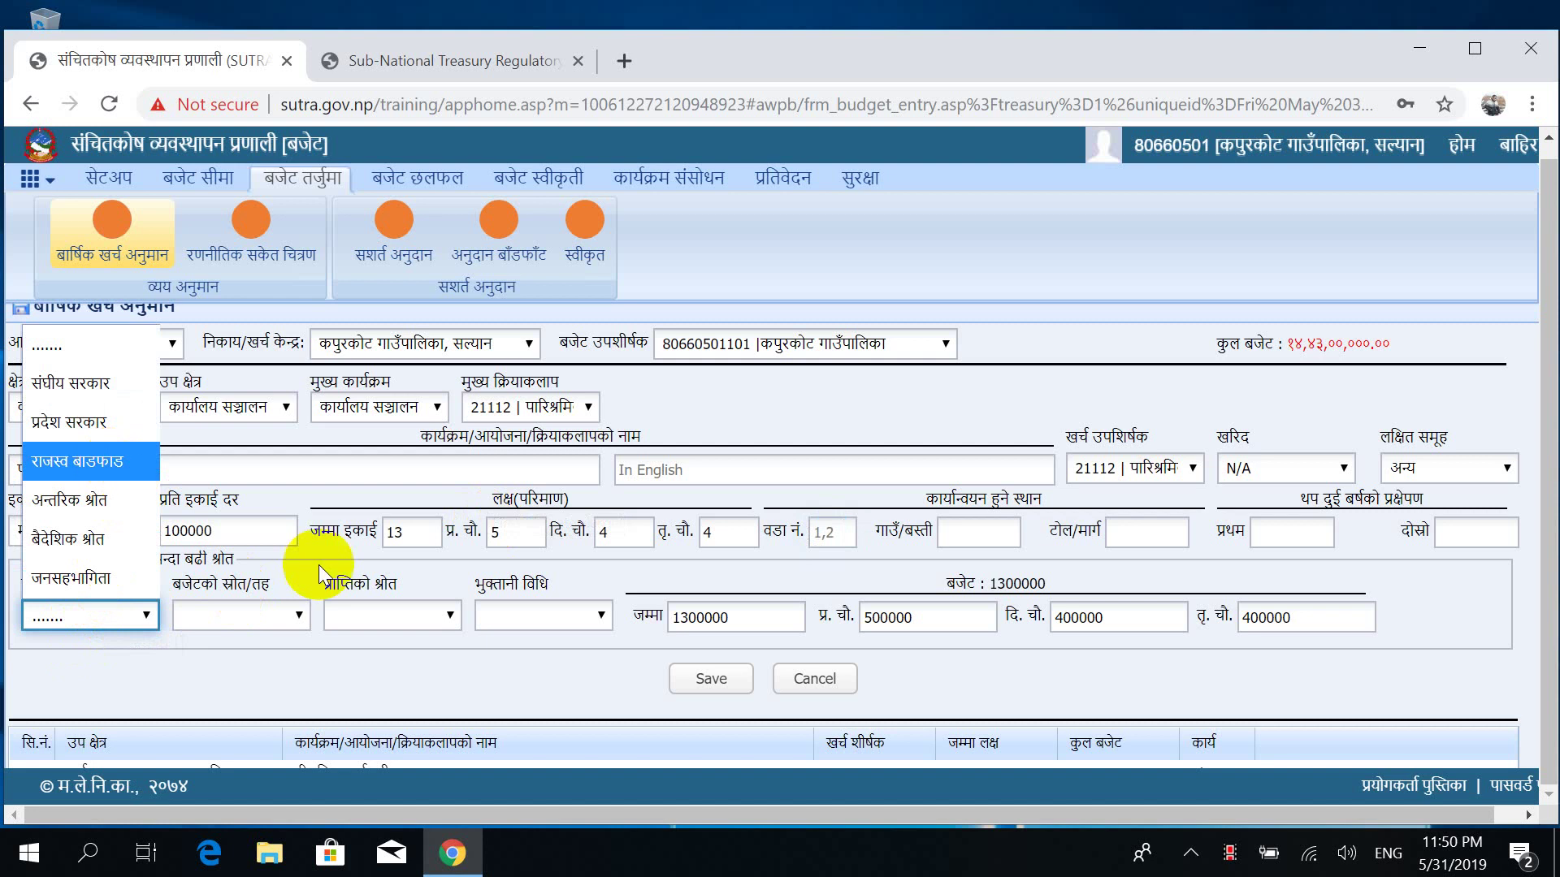
pyautogui.click(243, 616)
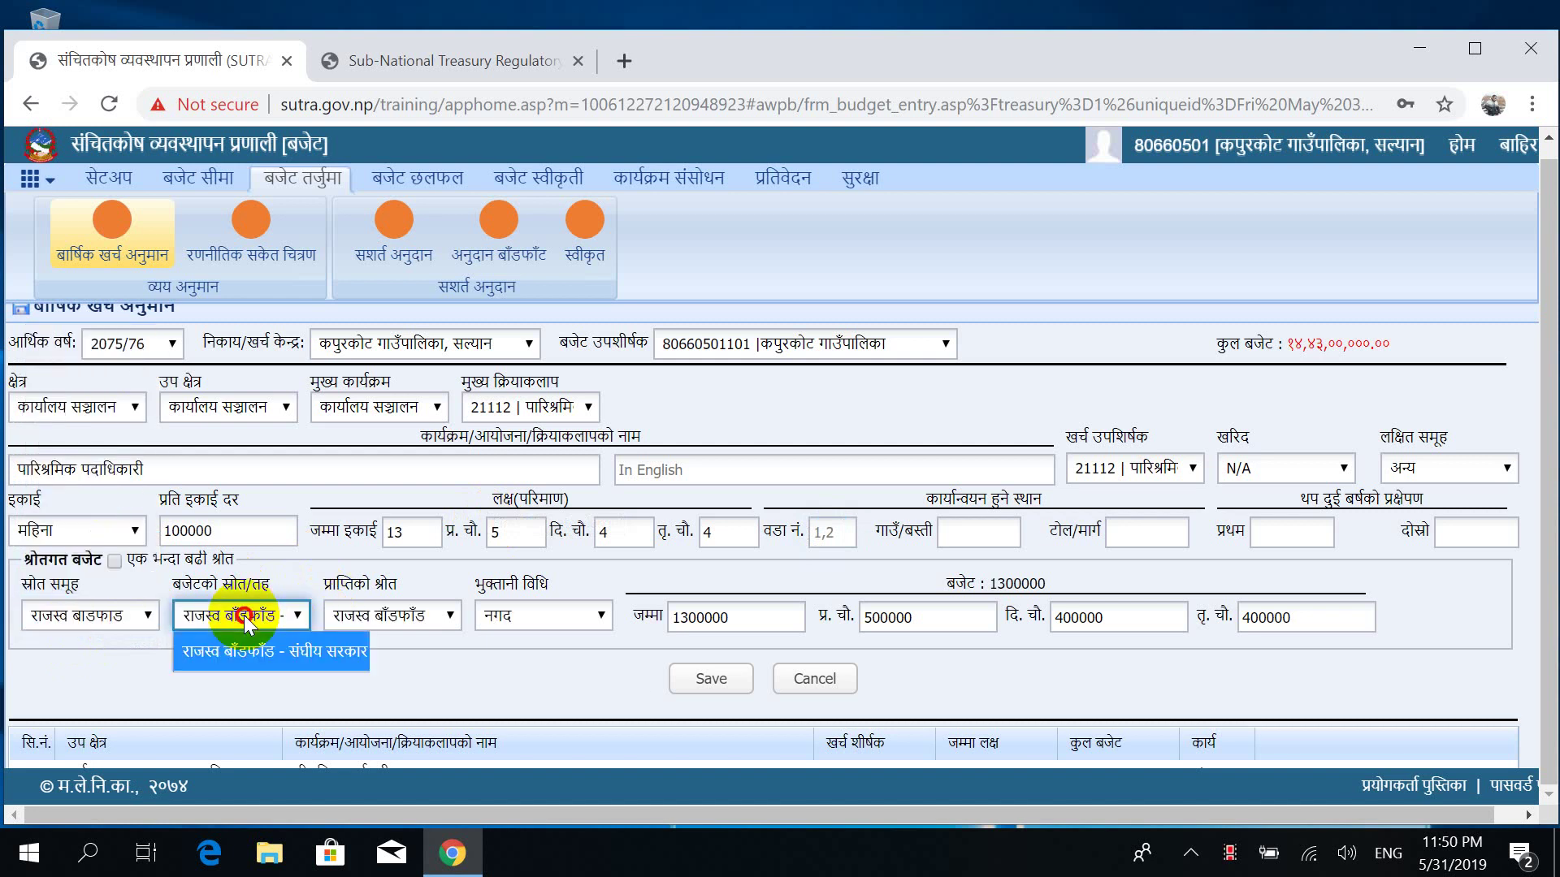
pyautogui.click(459, 662)
pyautogui.click(719, 692)
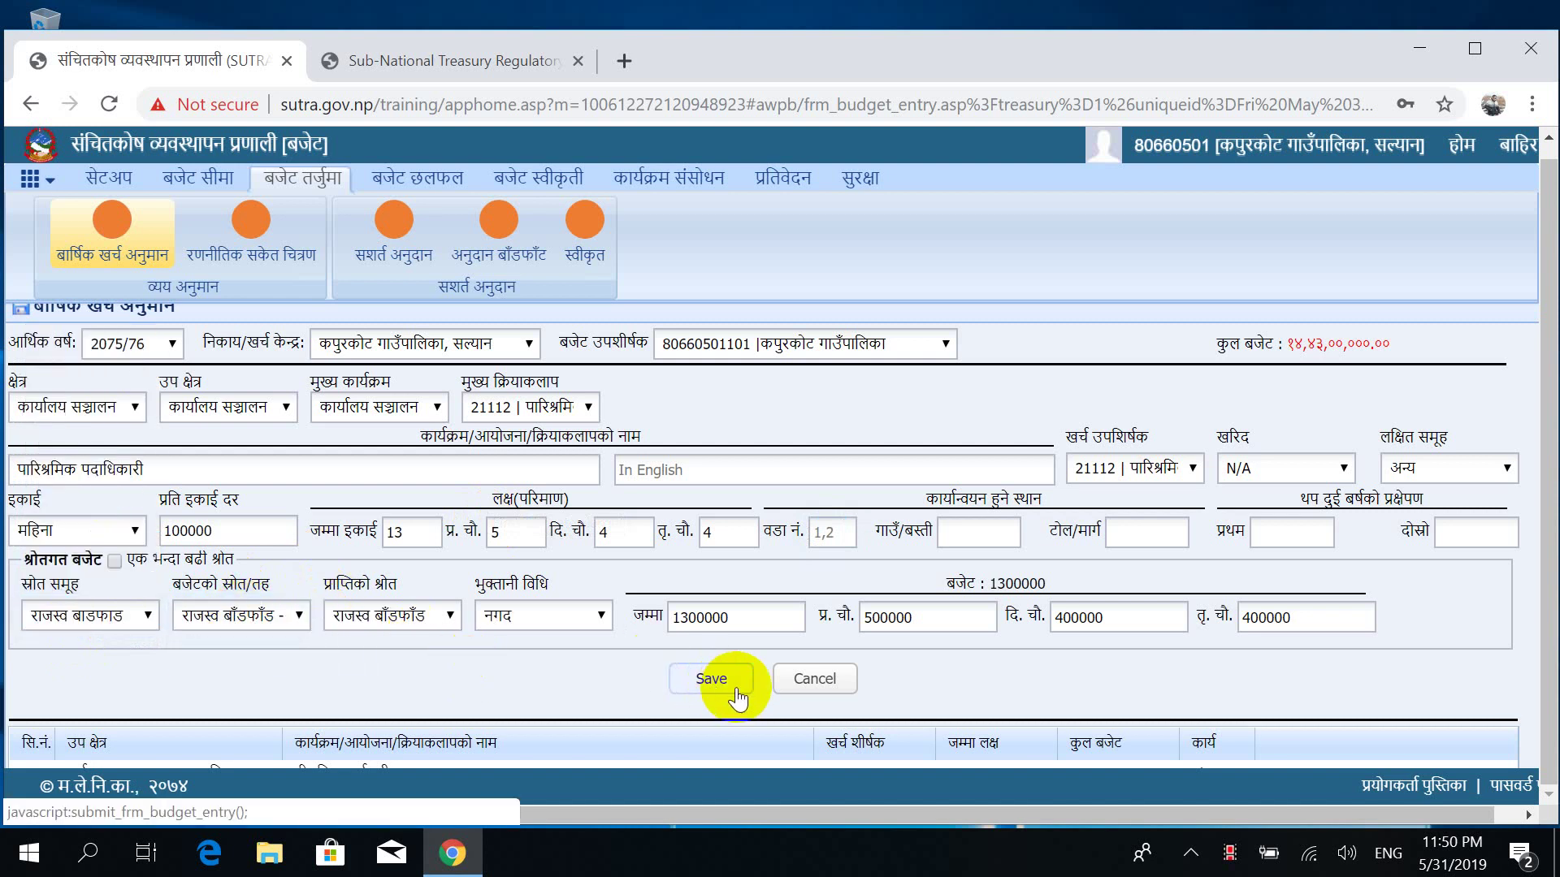
pyautogui.click(733, 686)
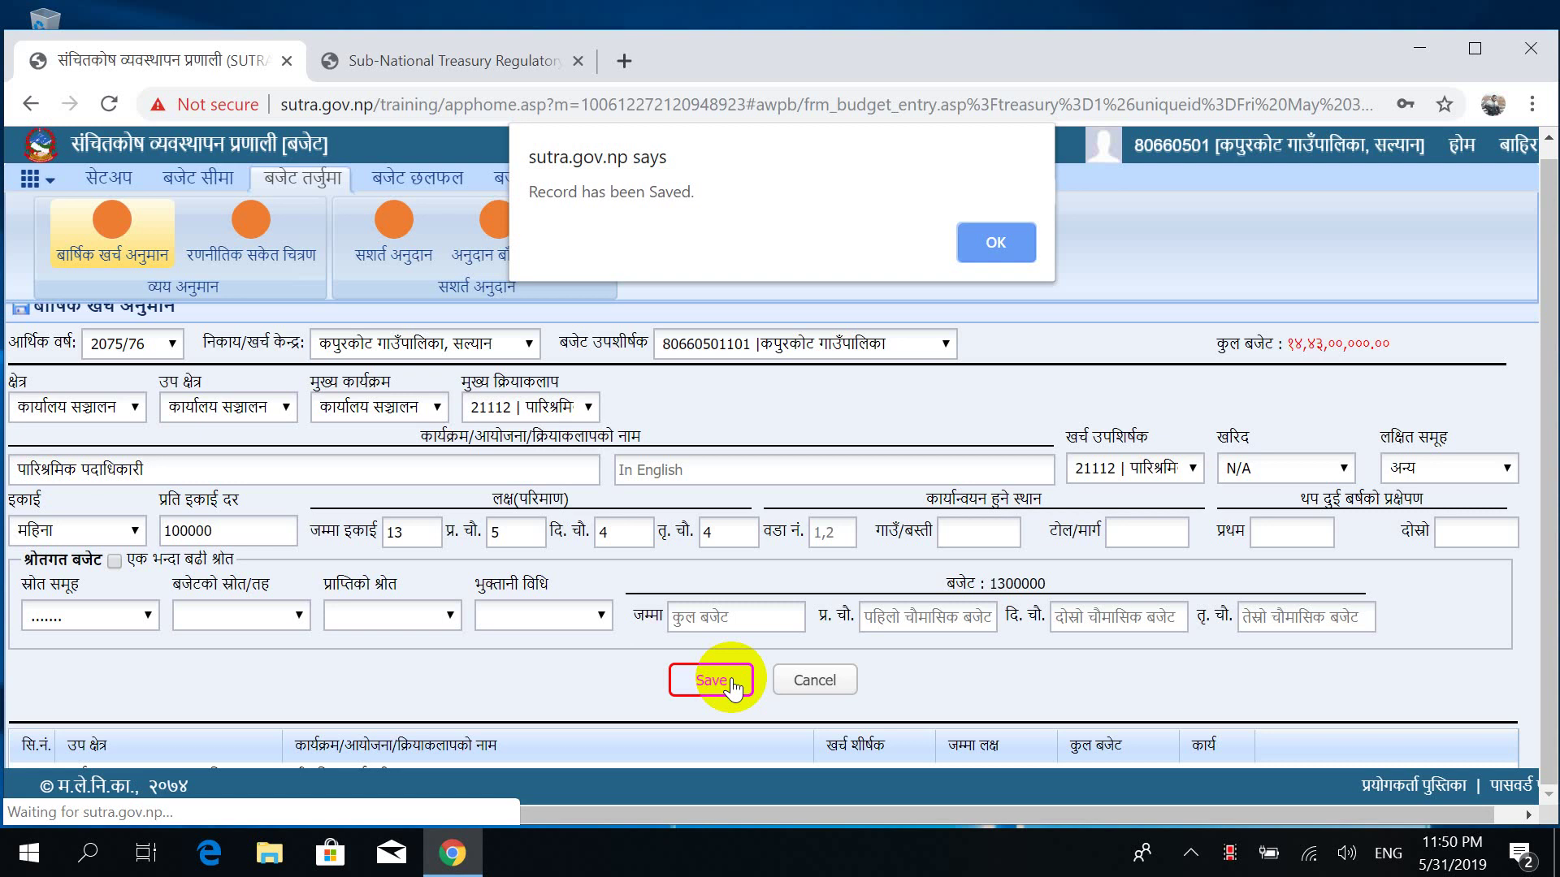
pyautogui.click(994, 243)
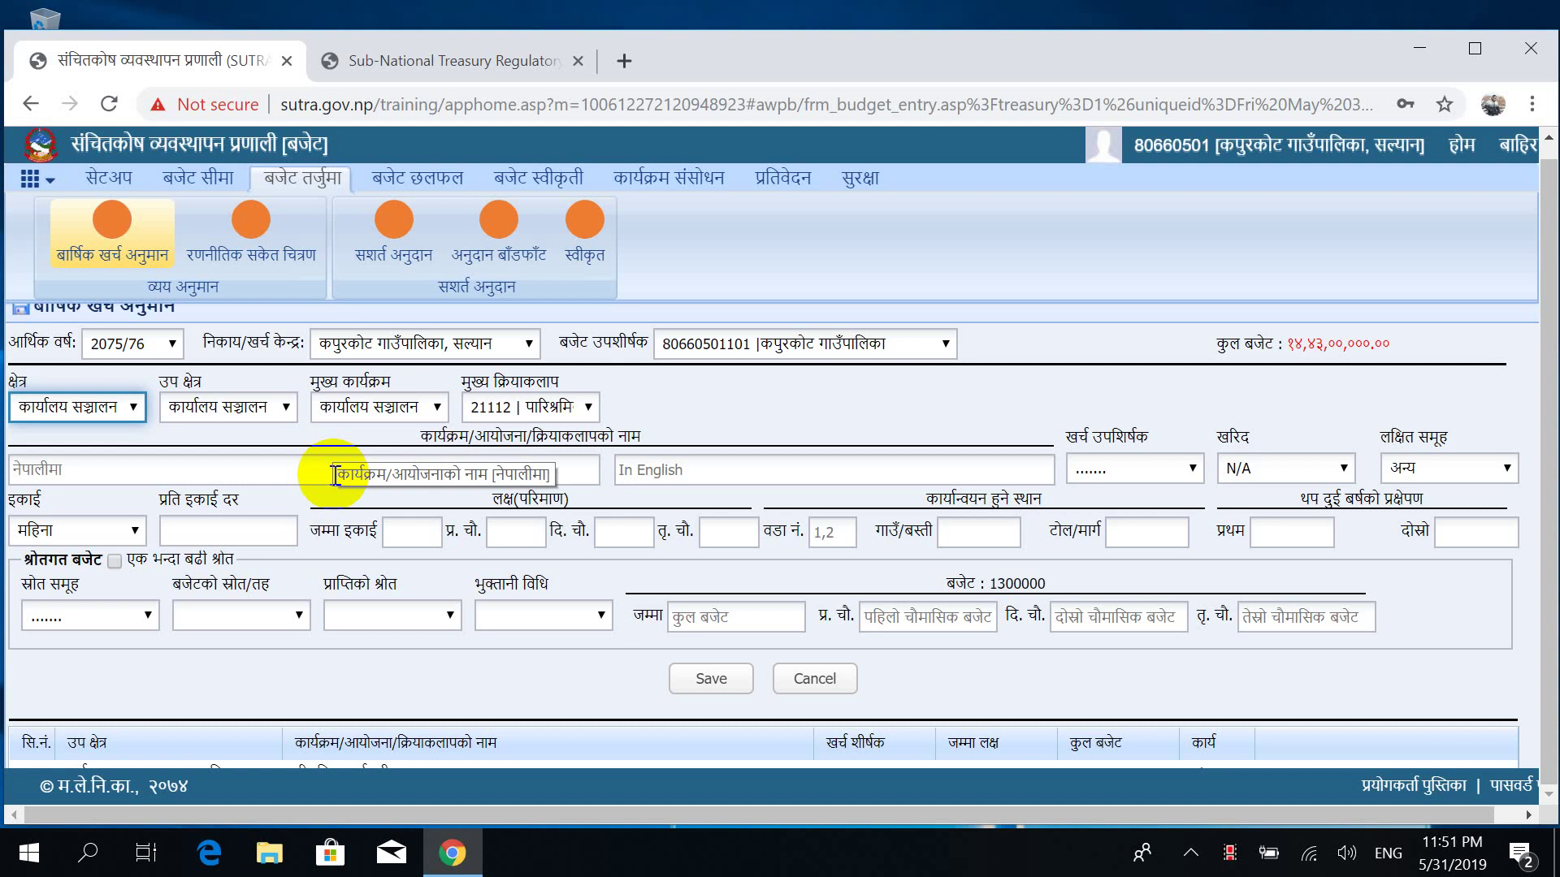
# Choose activity 21121 पोशाक and switch its unit to संख्या.
pyautogui.click(566, 411)
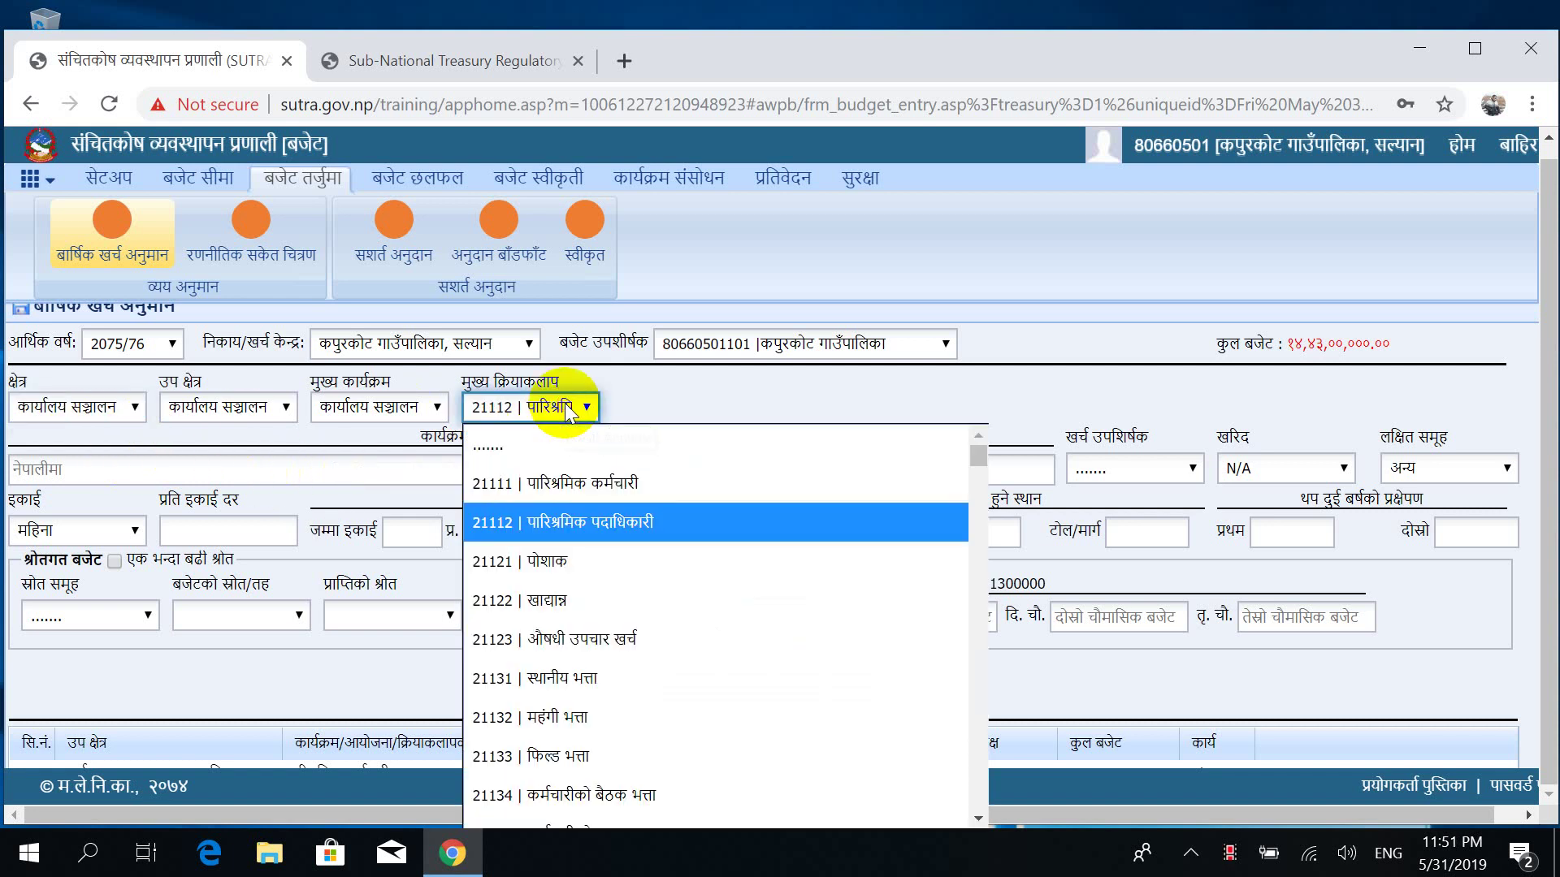
pyautogui.click(563, 574)
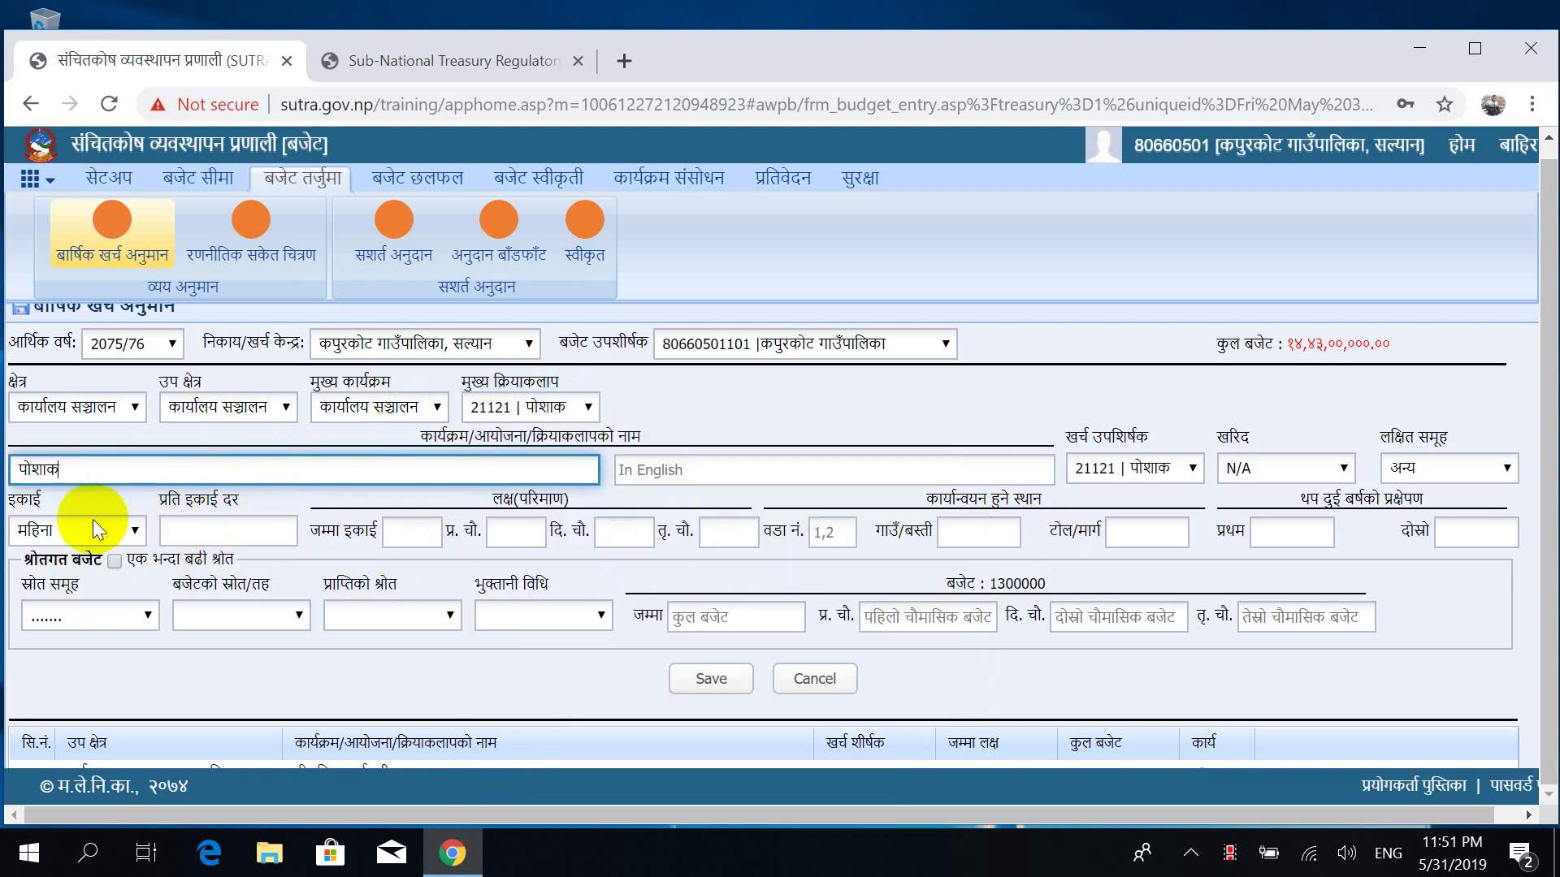
pyautogui.click(71, 529)
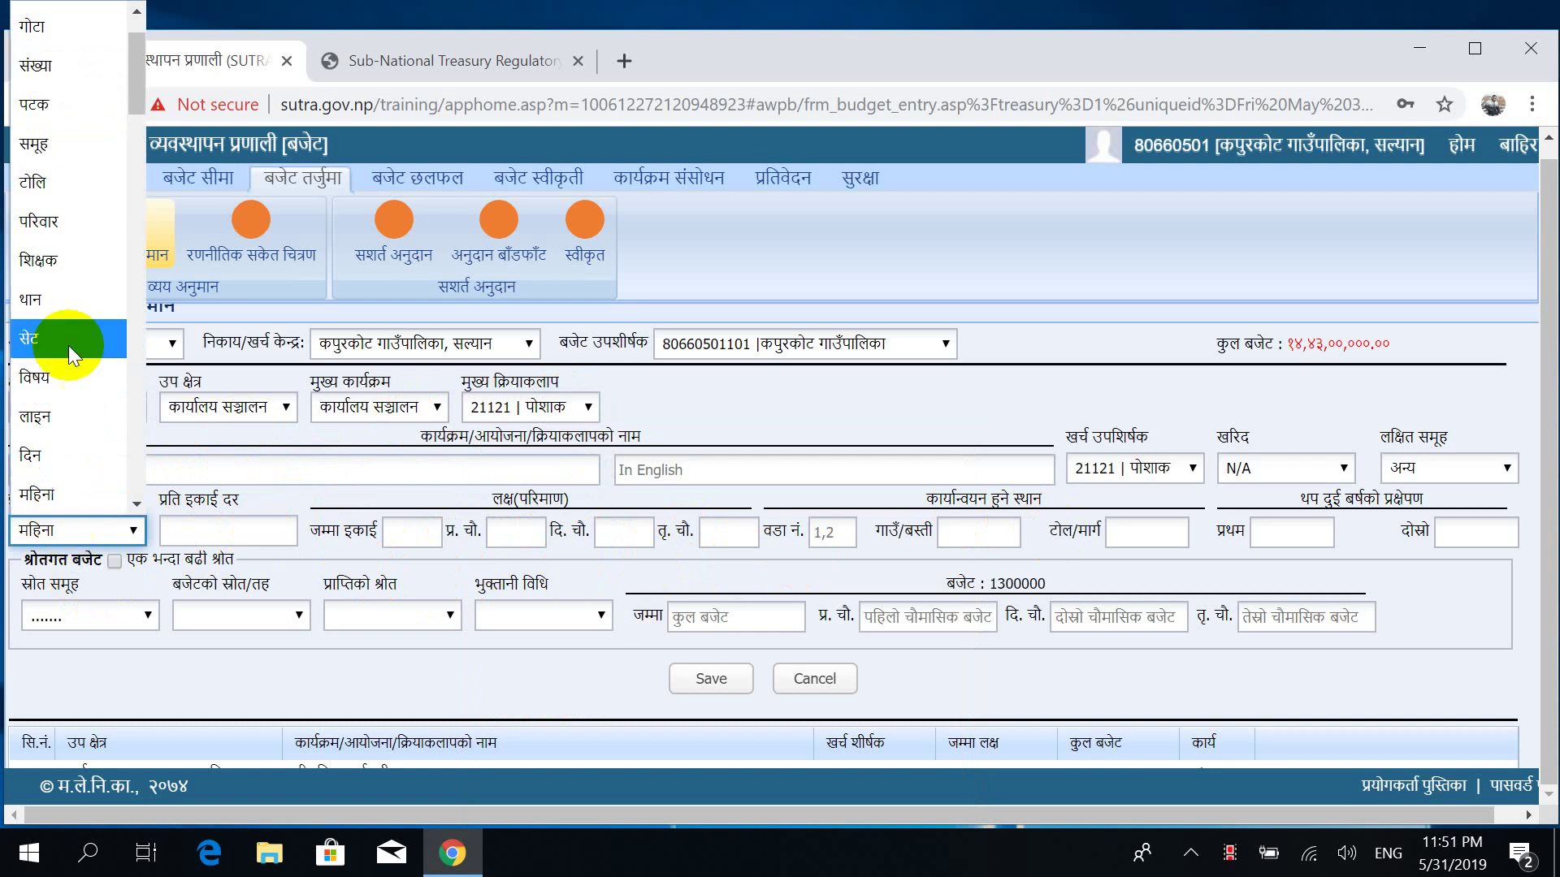
pyautogui.click(66, 75)
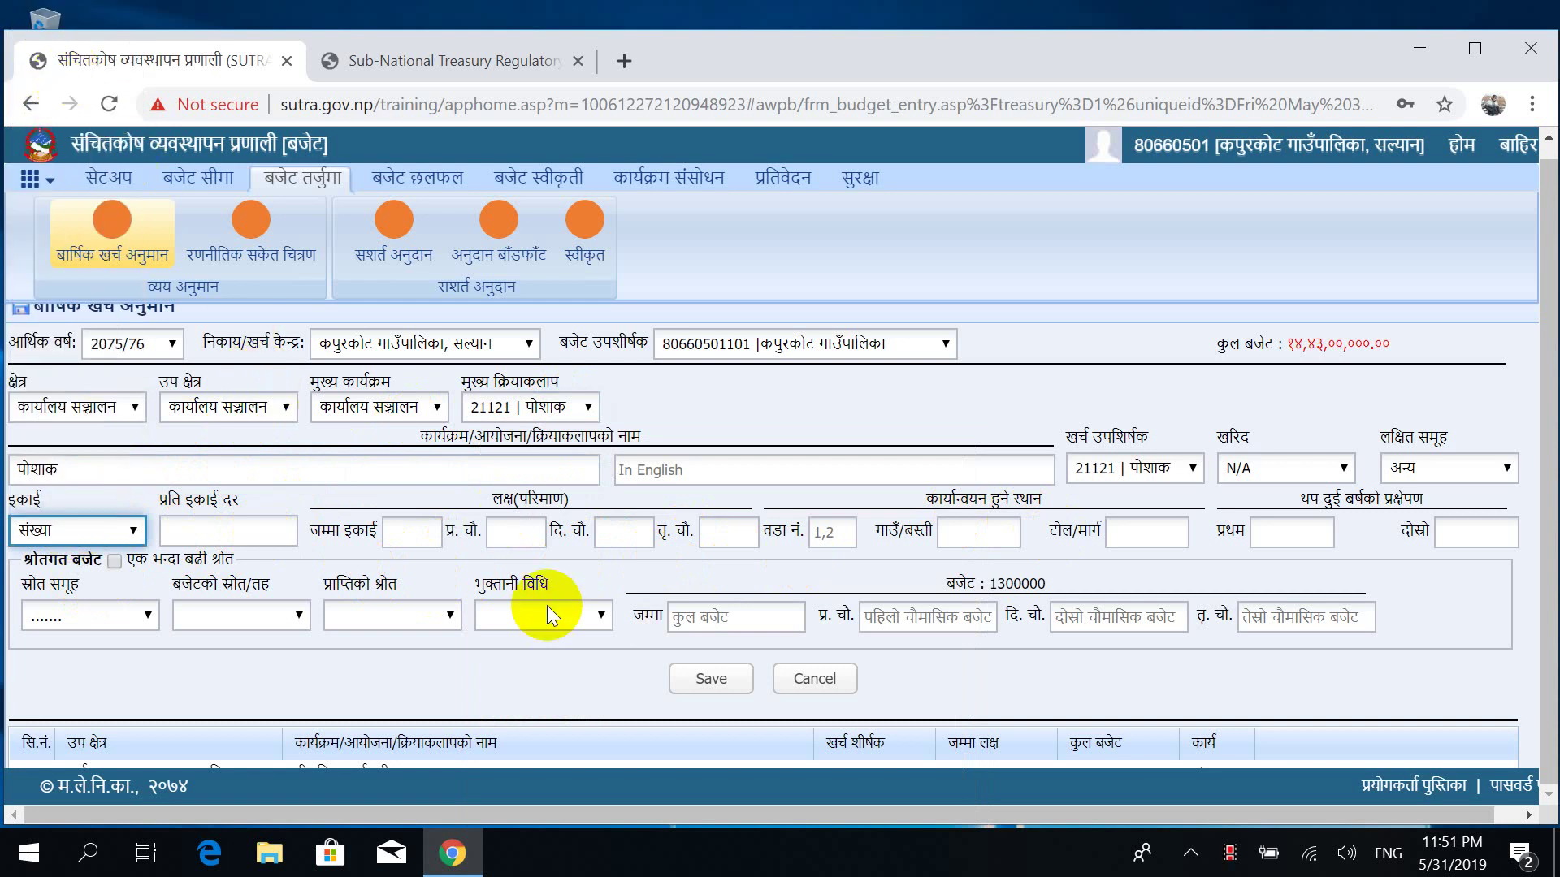
# Enter 24 units at 10000 each, with 0 in the first quarters and 24 in the third.
pyautogui.click(411, 532)
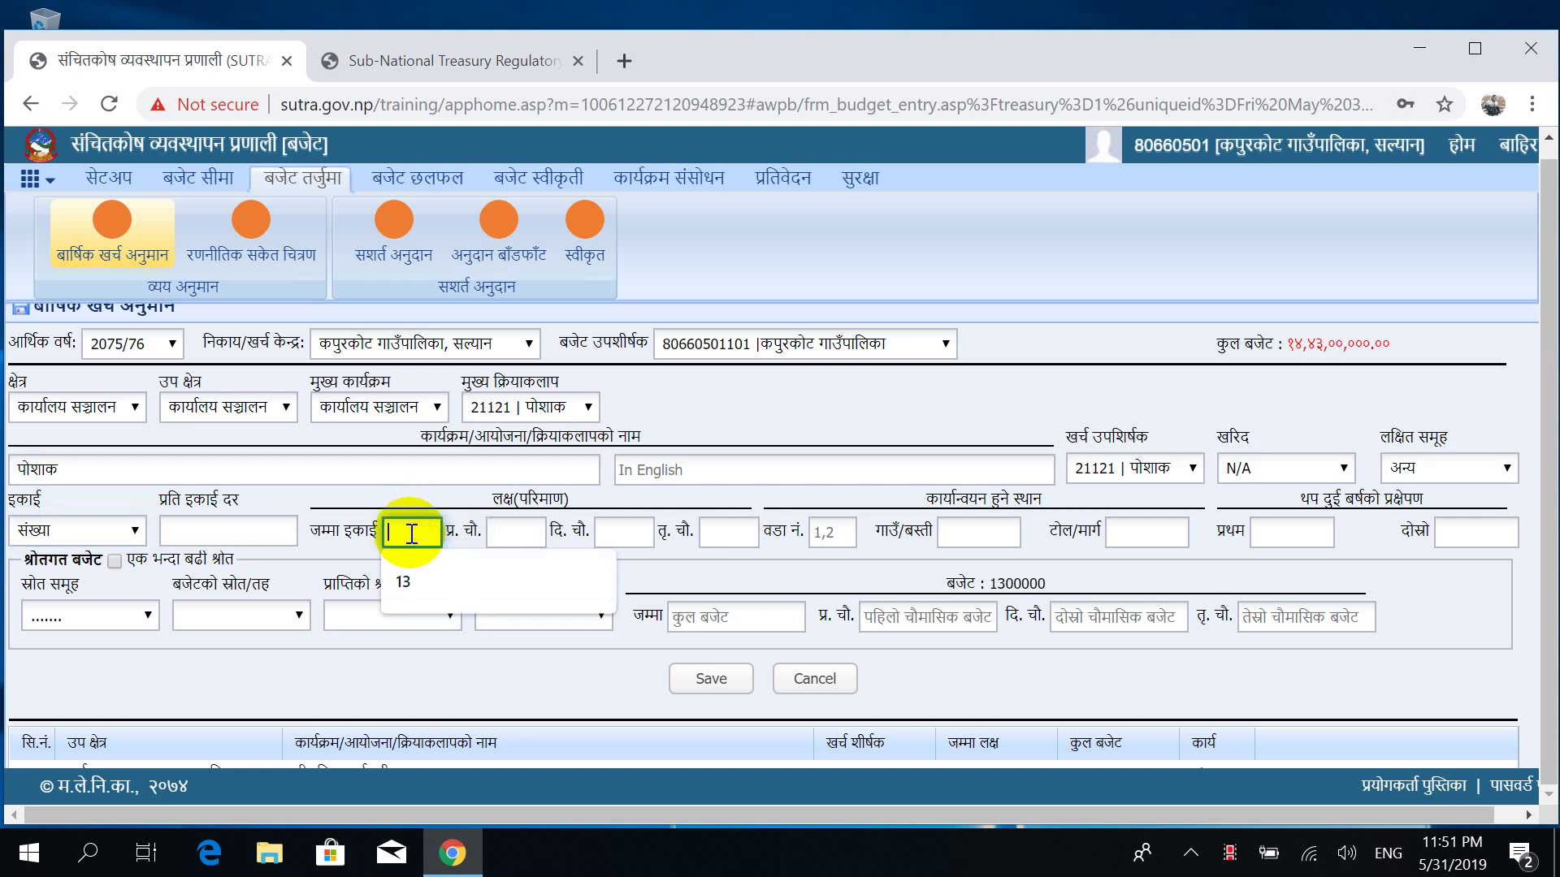
pyautogui.write('24')
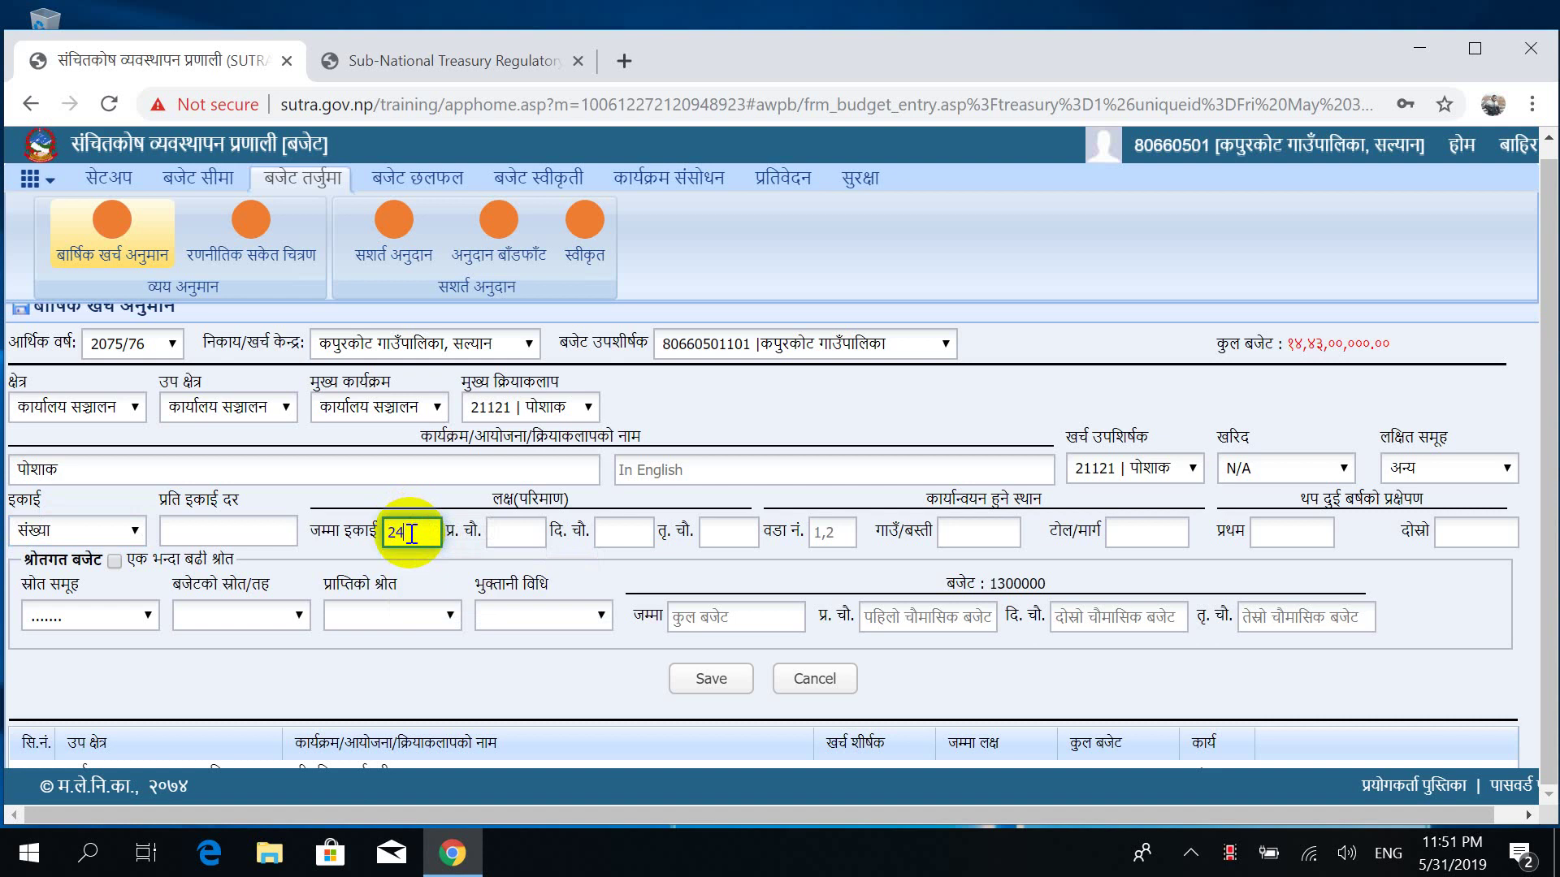
pyautogui.press('Tab')
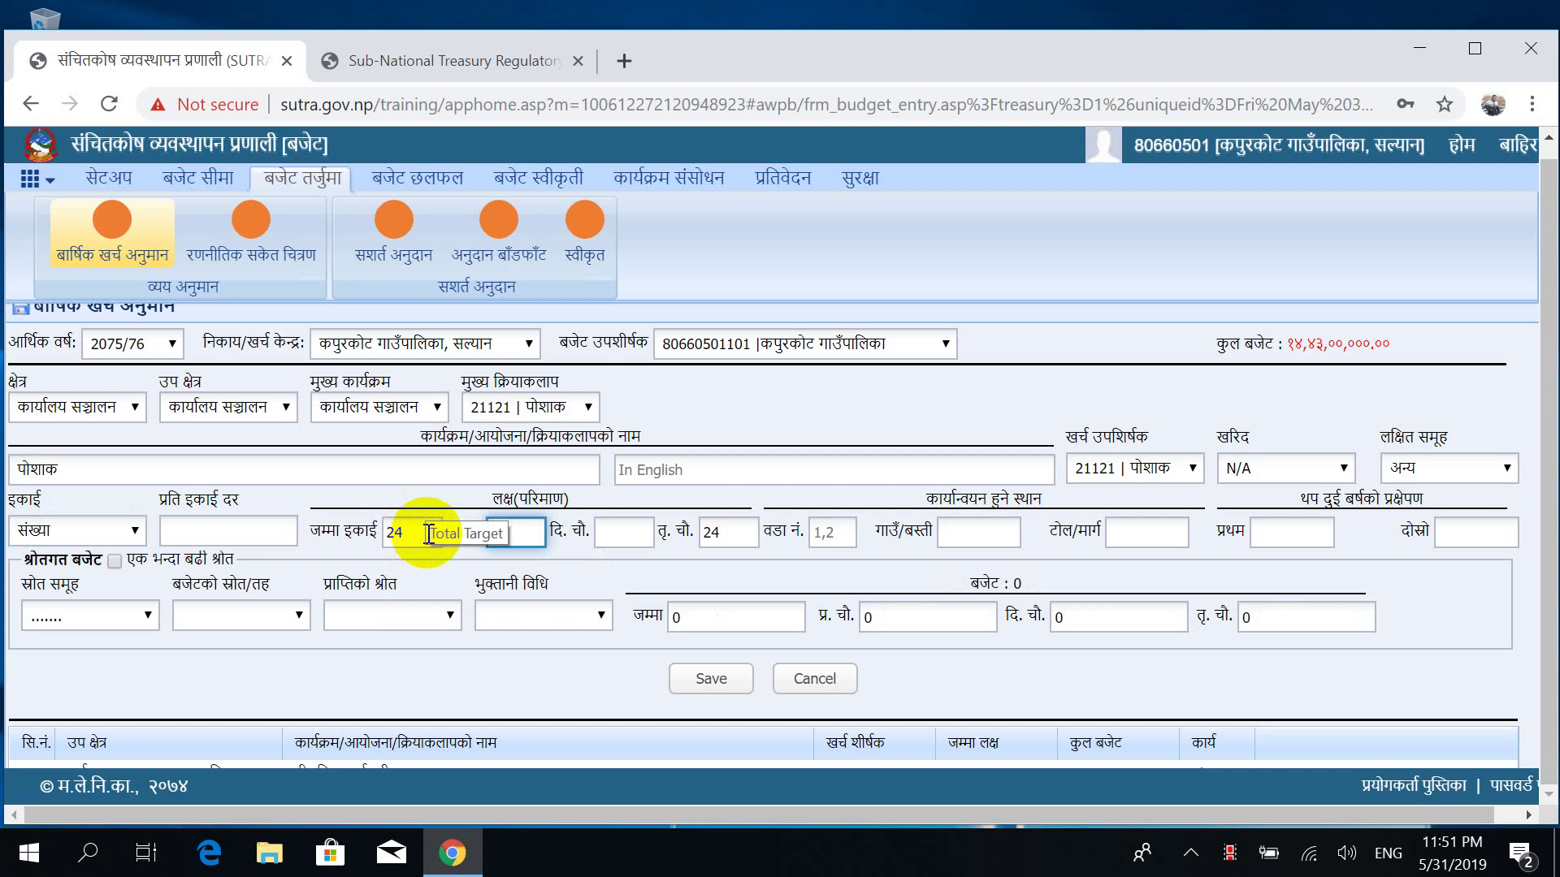
pyautogui.click(231, 528)
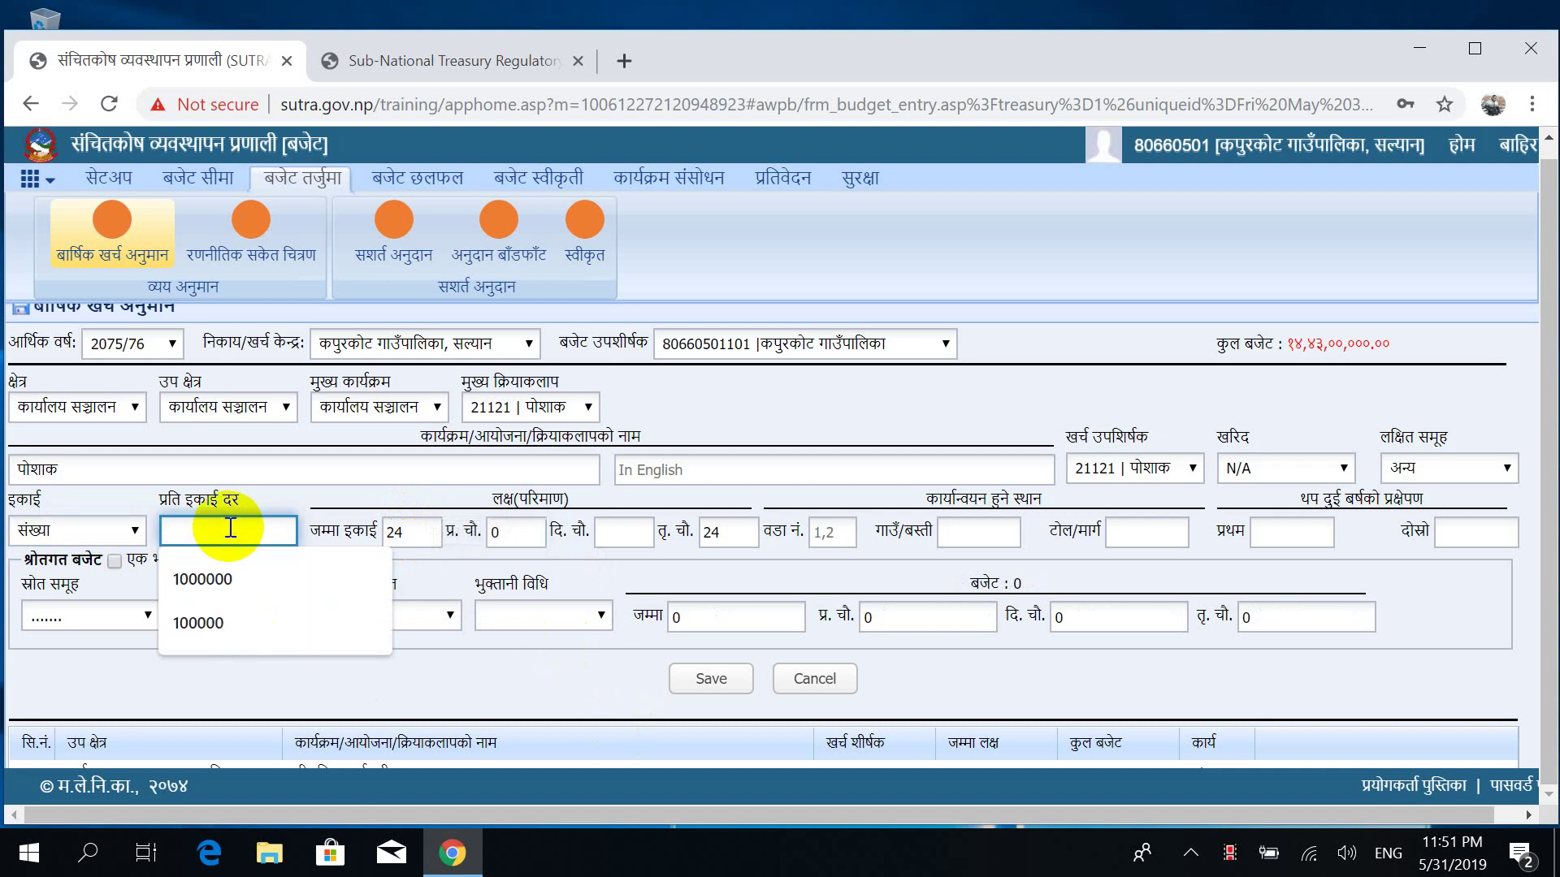
pyautogui.write('10000')
pyautogui.press('Tab')
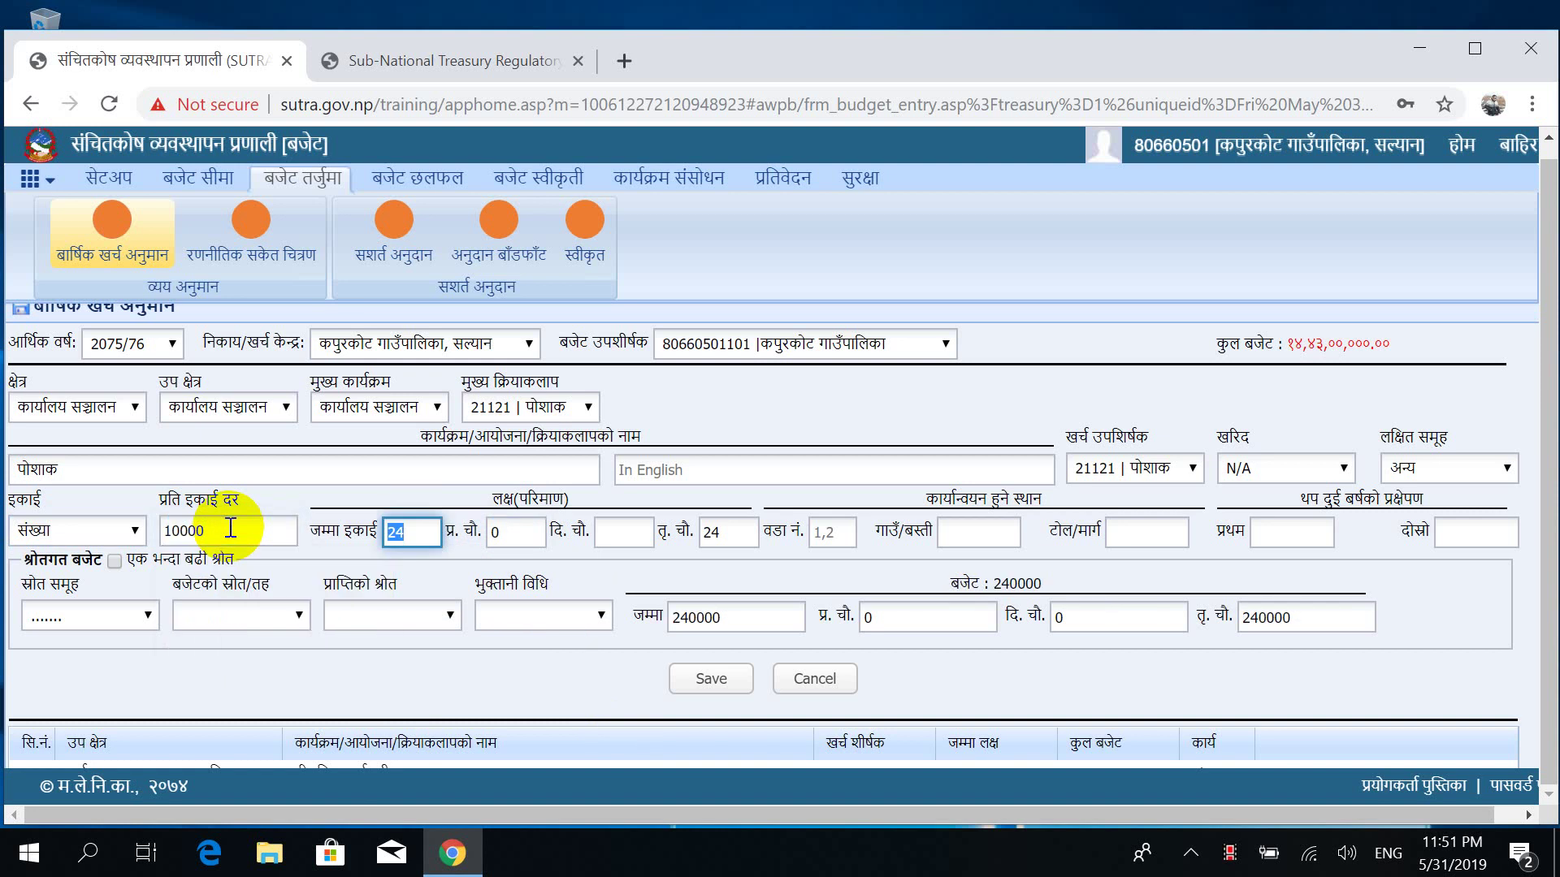
pyautogui.press('Tab')
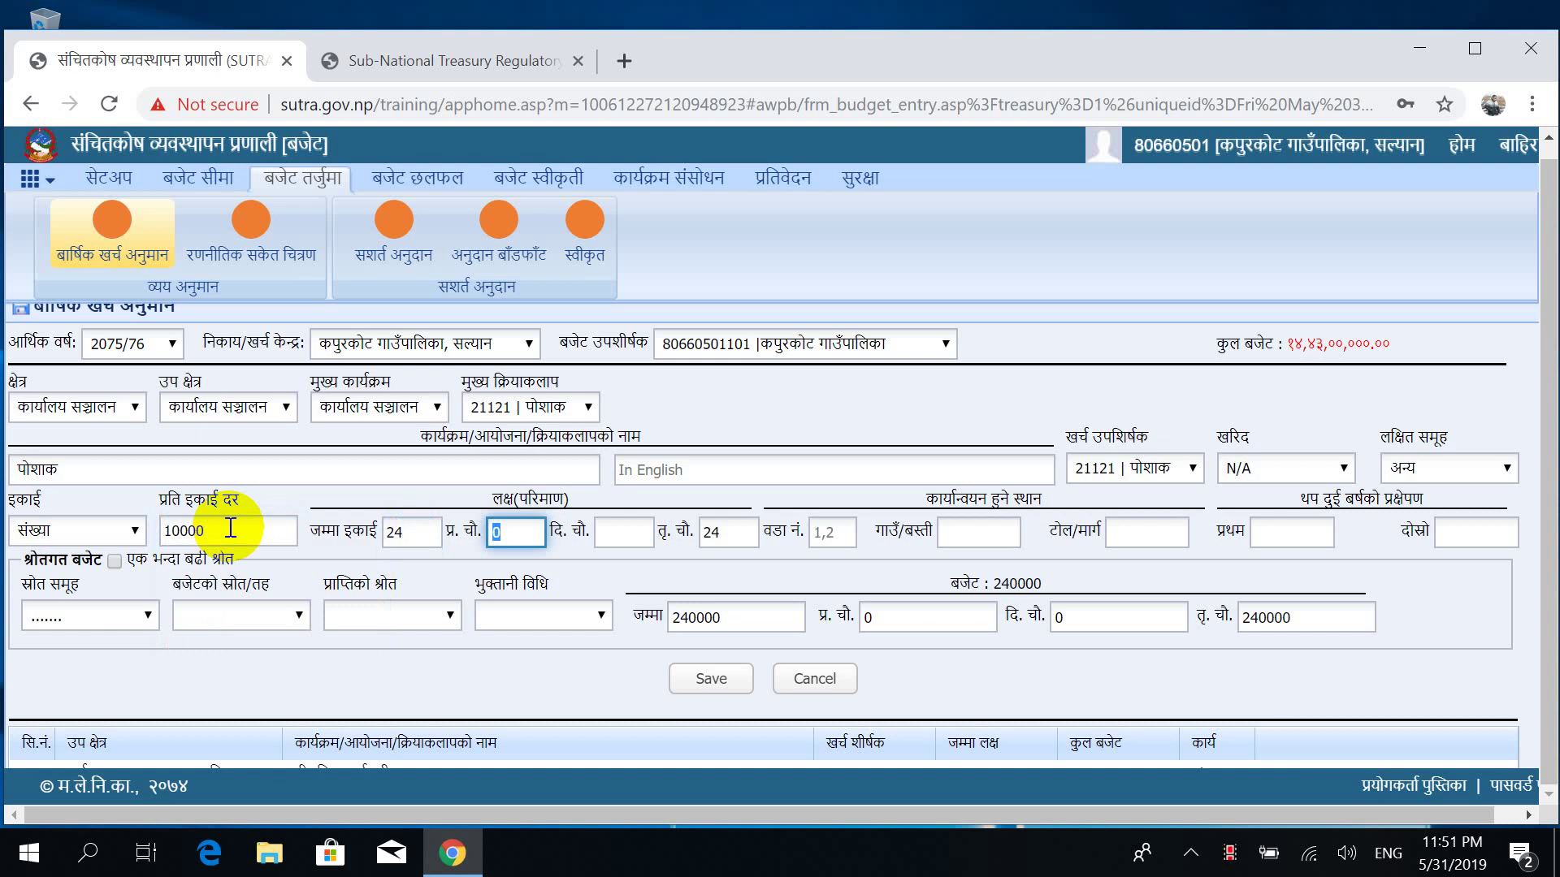
pyautogui.press('Tab')
pyautogui.write('0')
pyautogui.press('Tab')
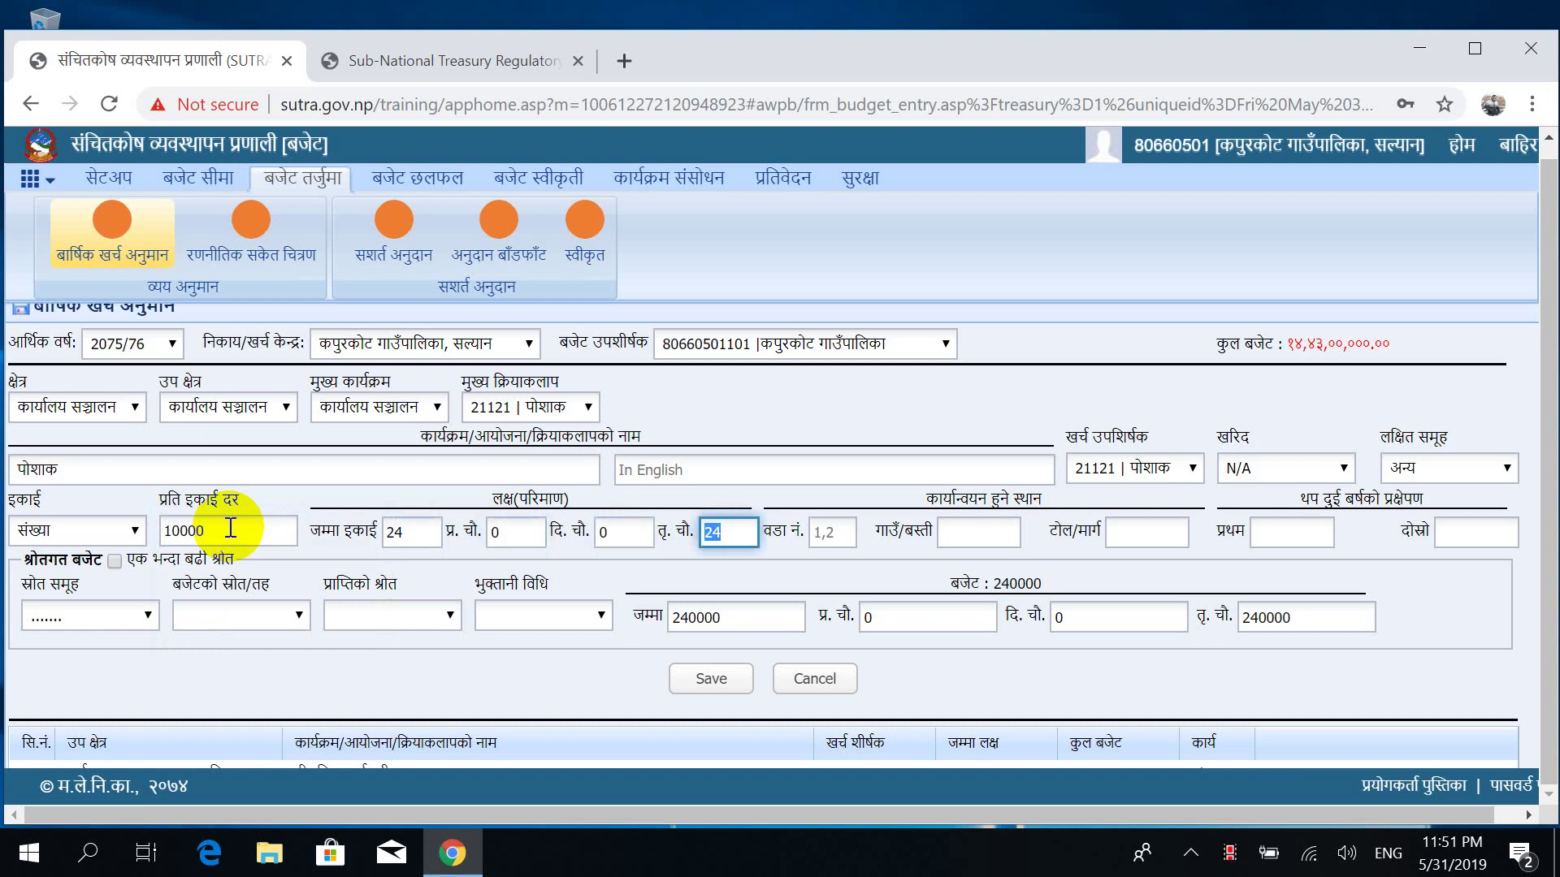
pyautogui.press('Tab')
pyautogui.press('Tab')
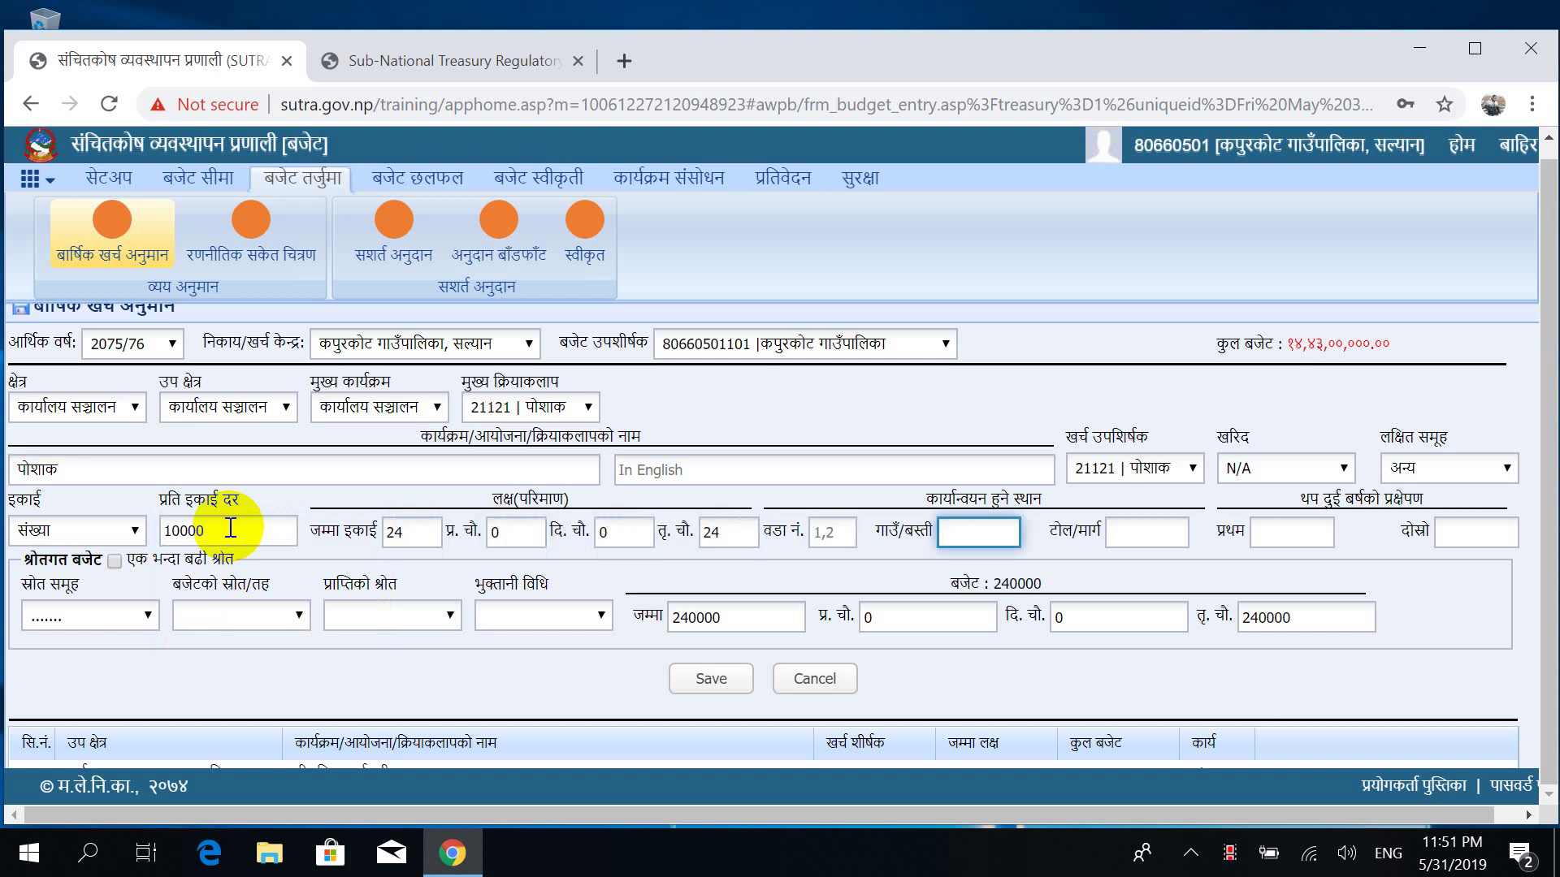
pyautogui.click(84, 631)
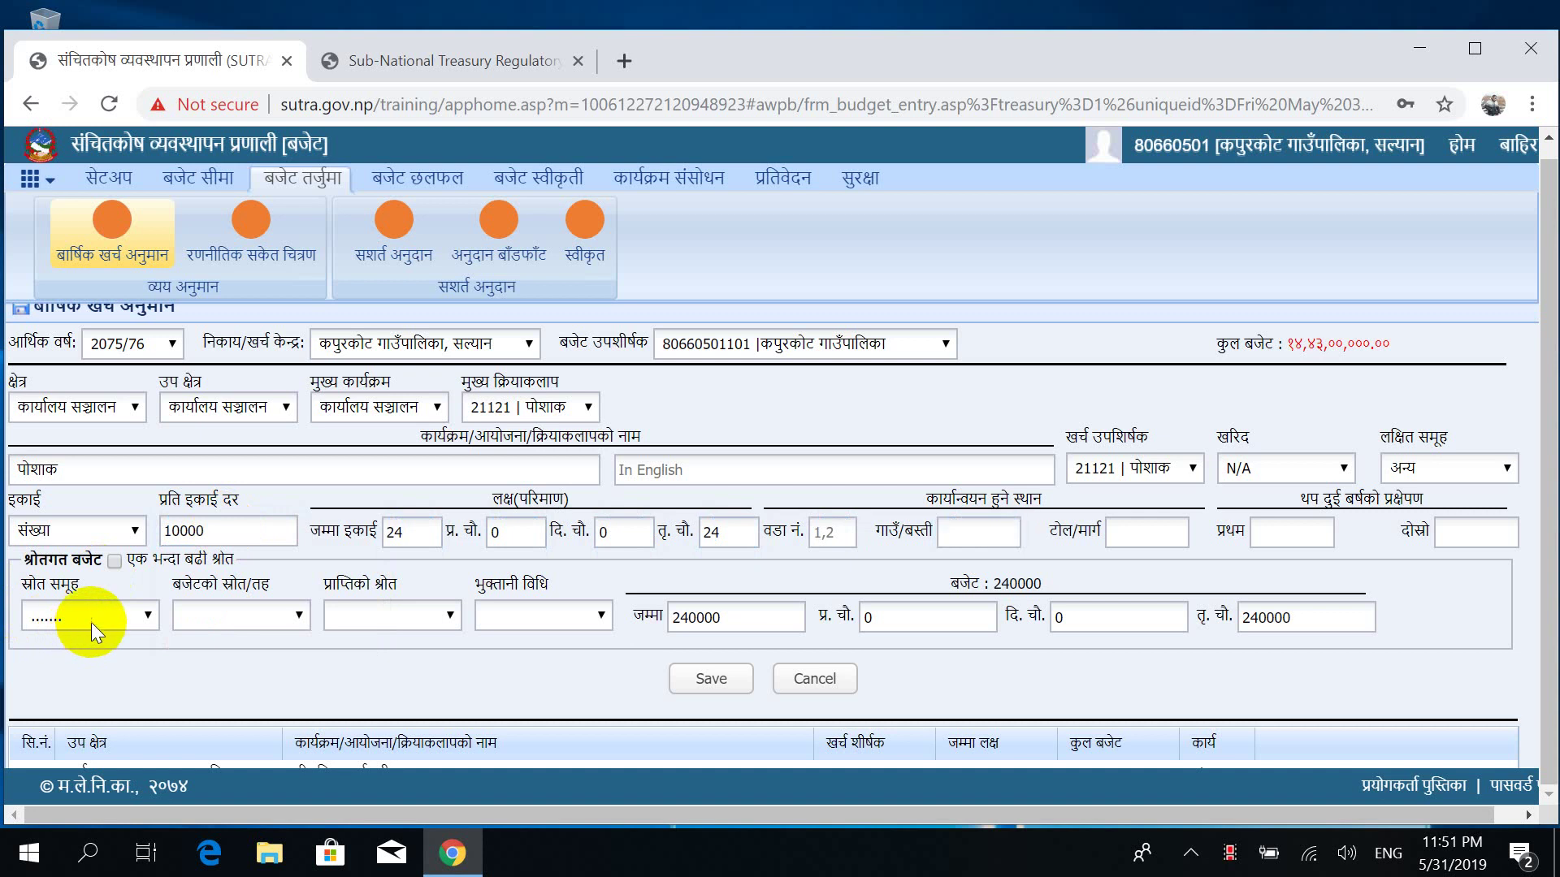
# Fund the पोशाक entry from राजस्व बाडफाड, save it and acknowledge the confirmation.
pyautogui.click(95, 620)
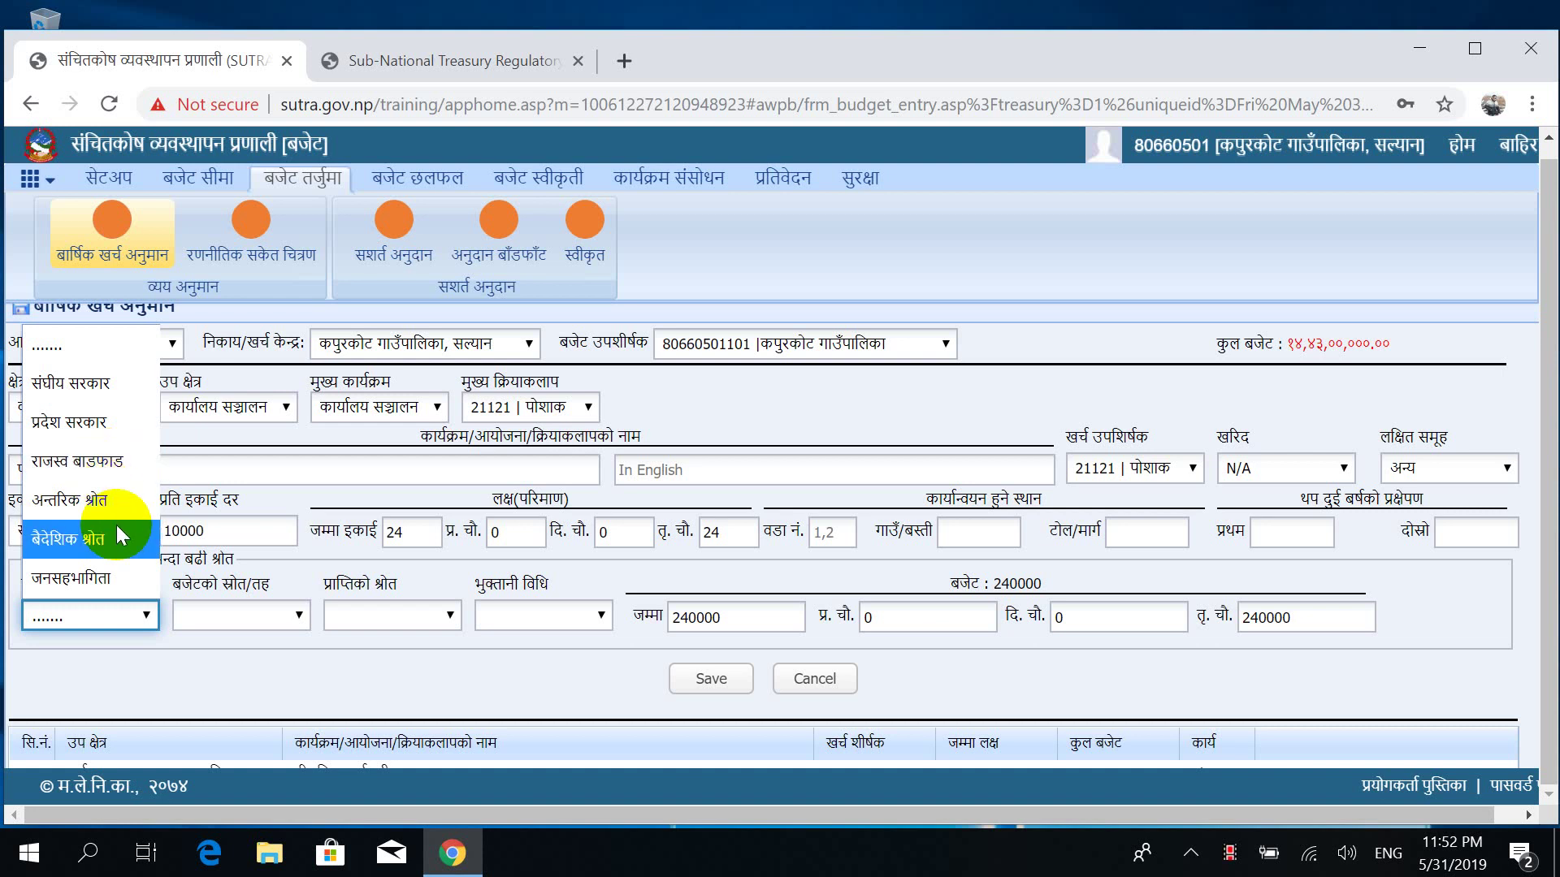
pyautogui.click(114, 471)
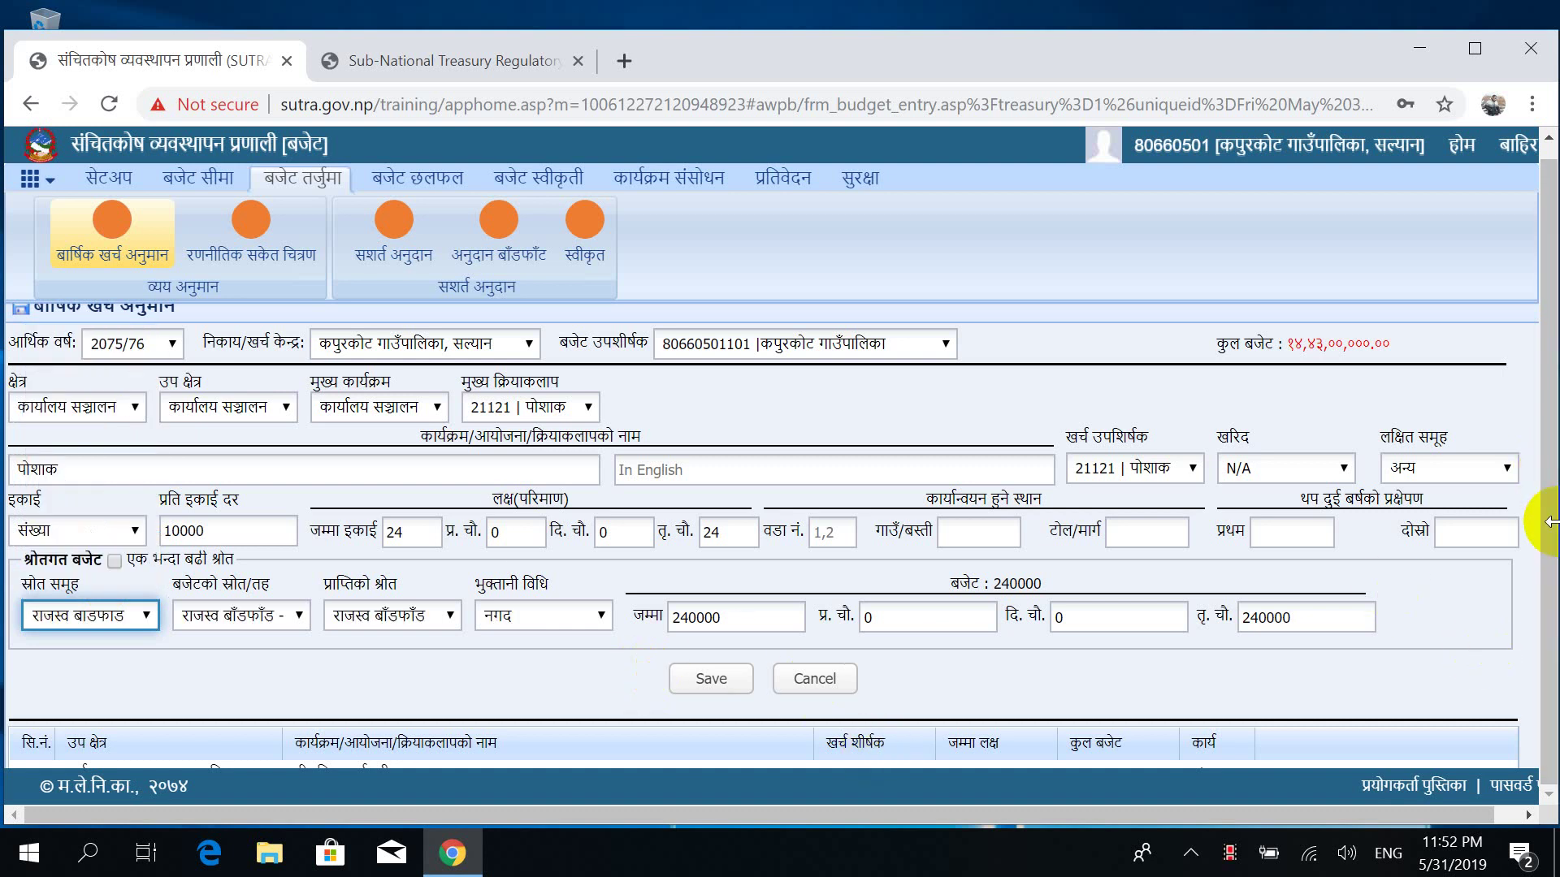
pyautogui.moveTo(1522, 564); pyautogui.dragTo(1548, 611)
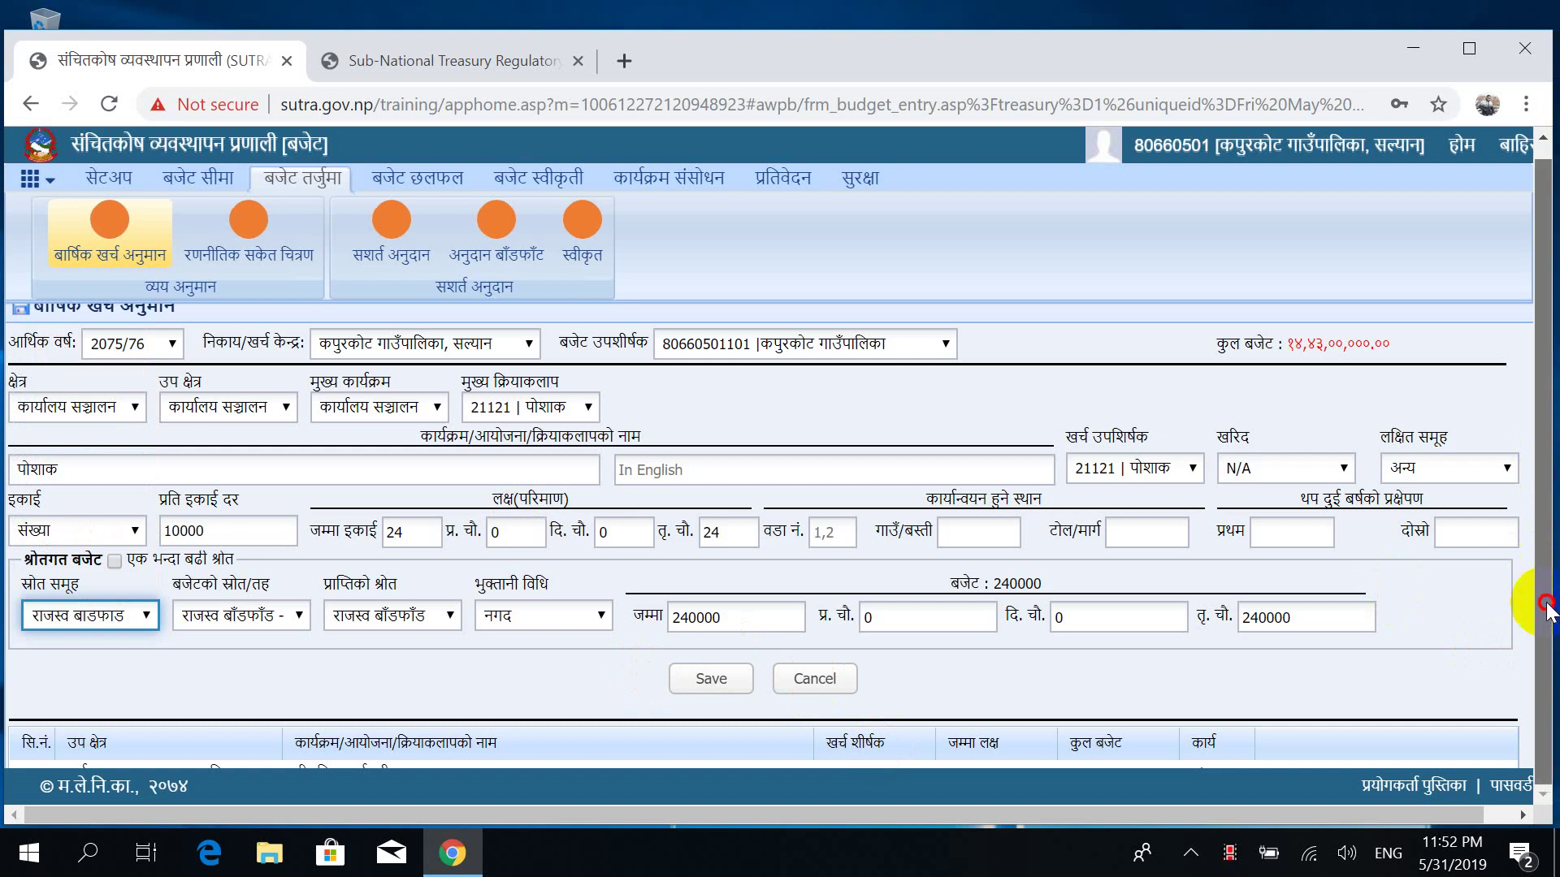
pyautogui.click(709, 682)
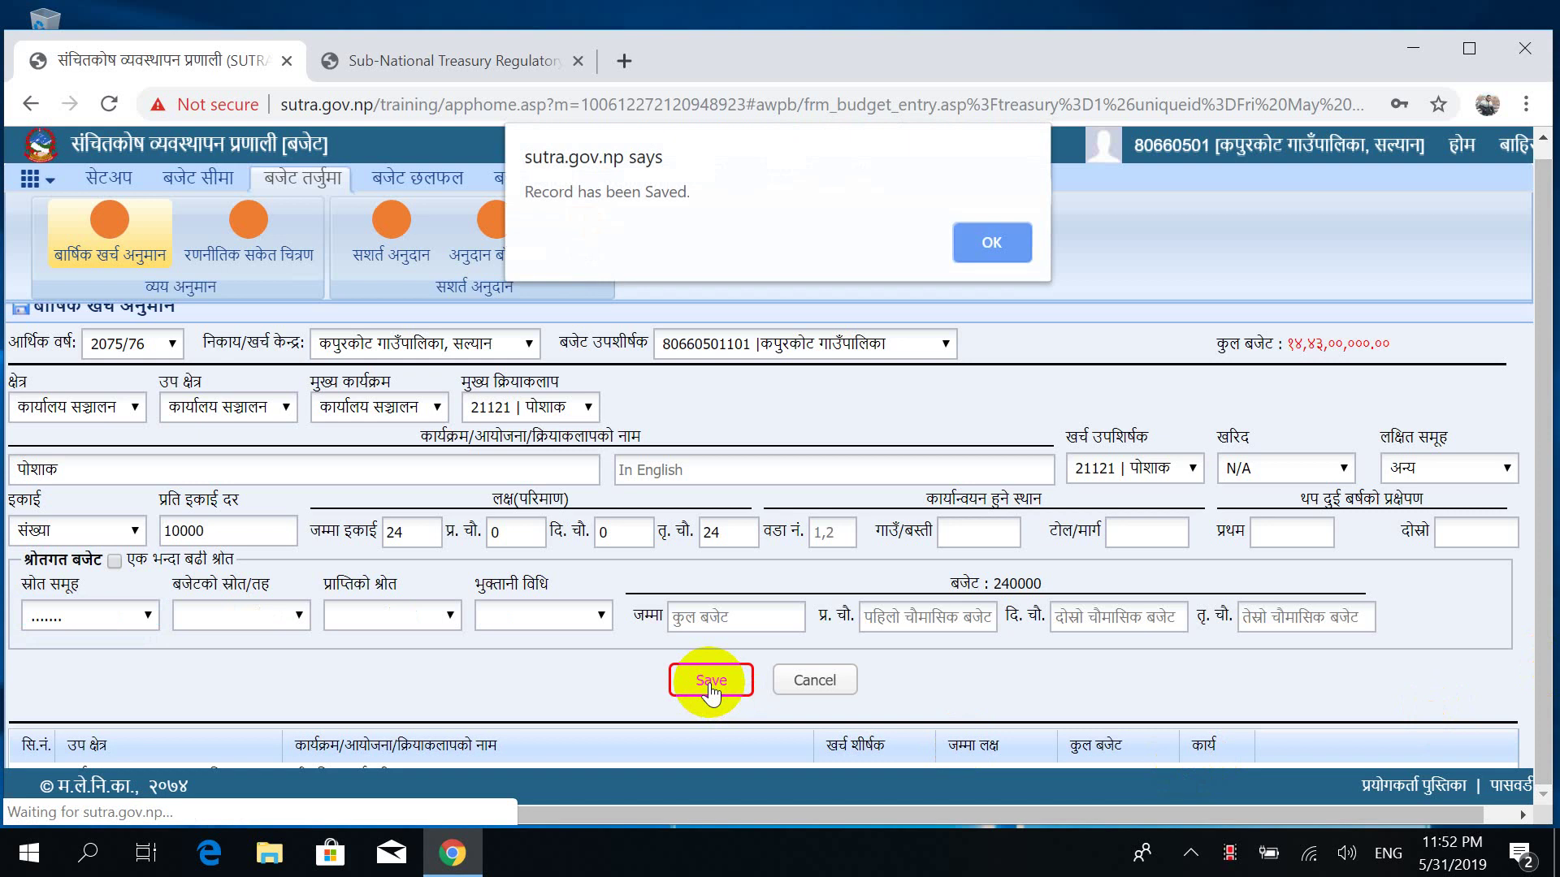
pyautogui.click(987, 242)
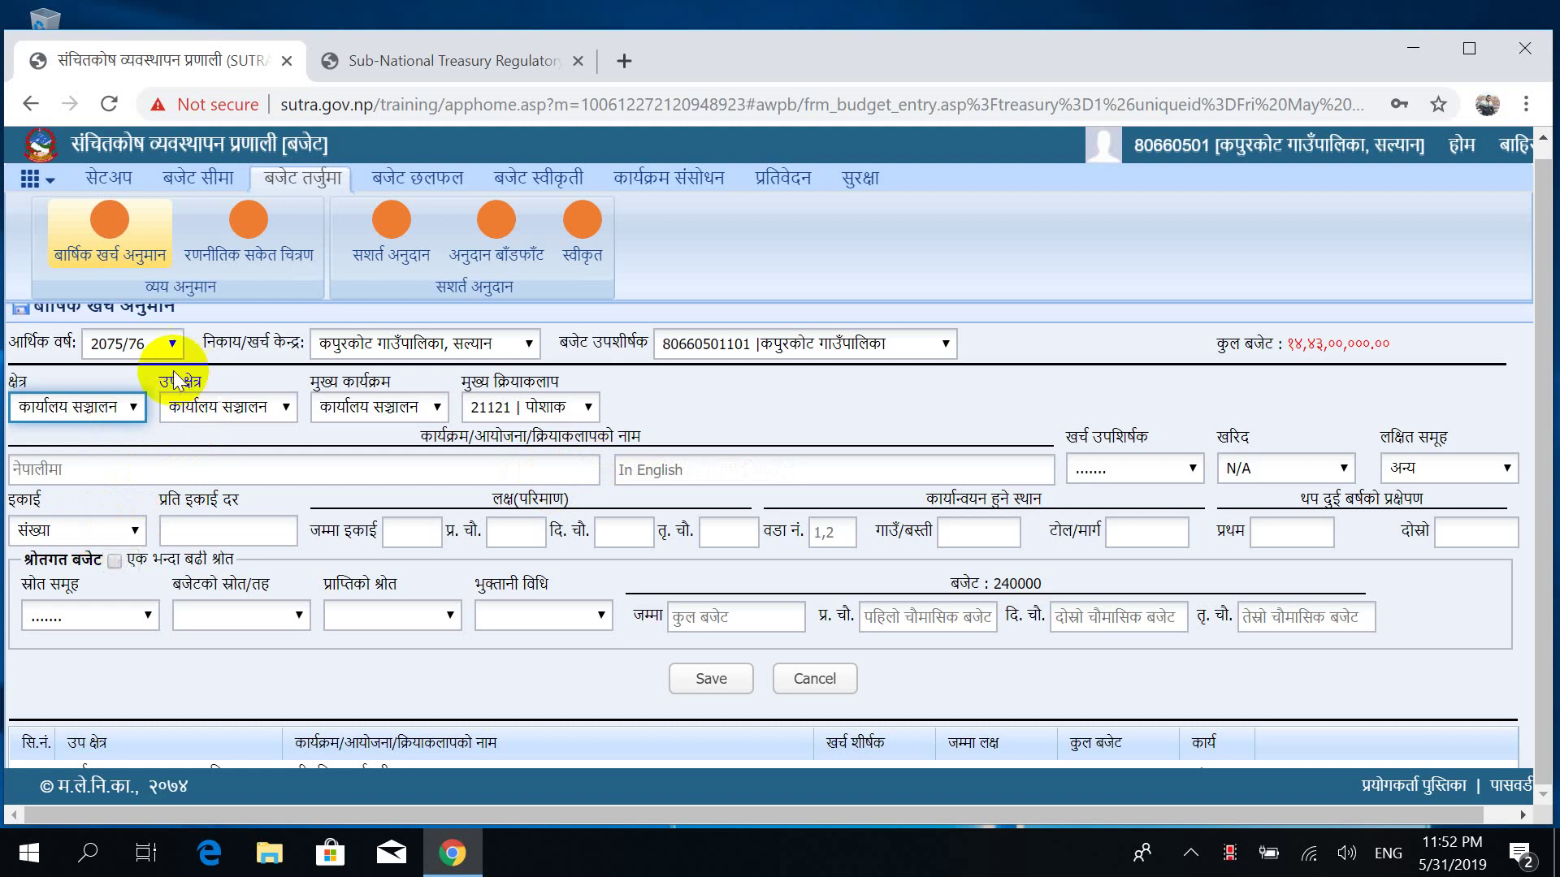
# Select main activity 21131 स्थानीय भत्ता for the new expenditure entry.
pyautogui.click(540, 410)
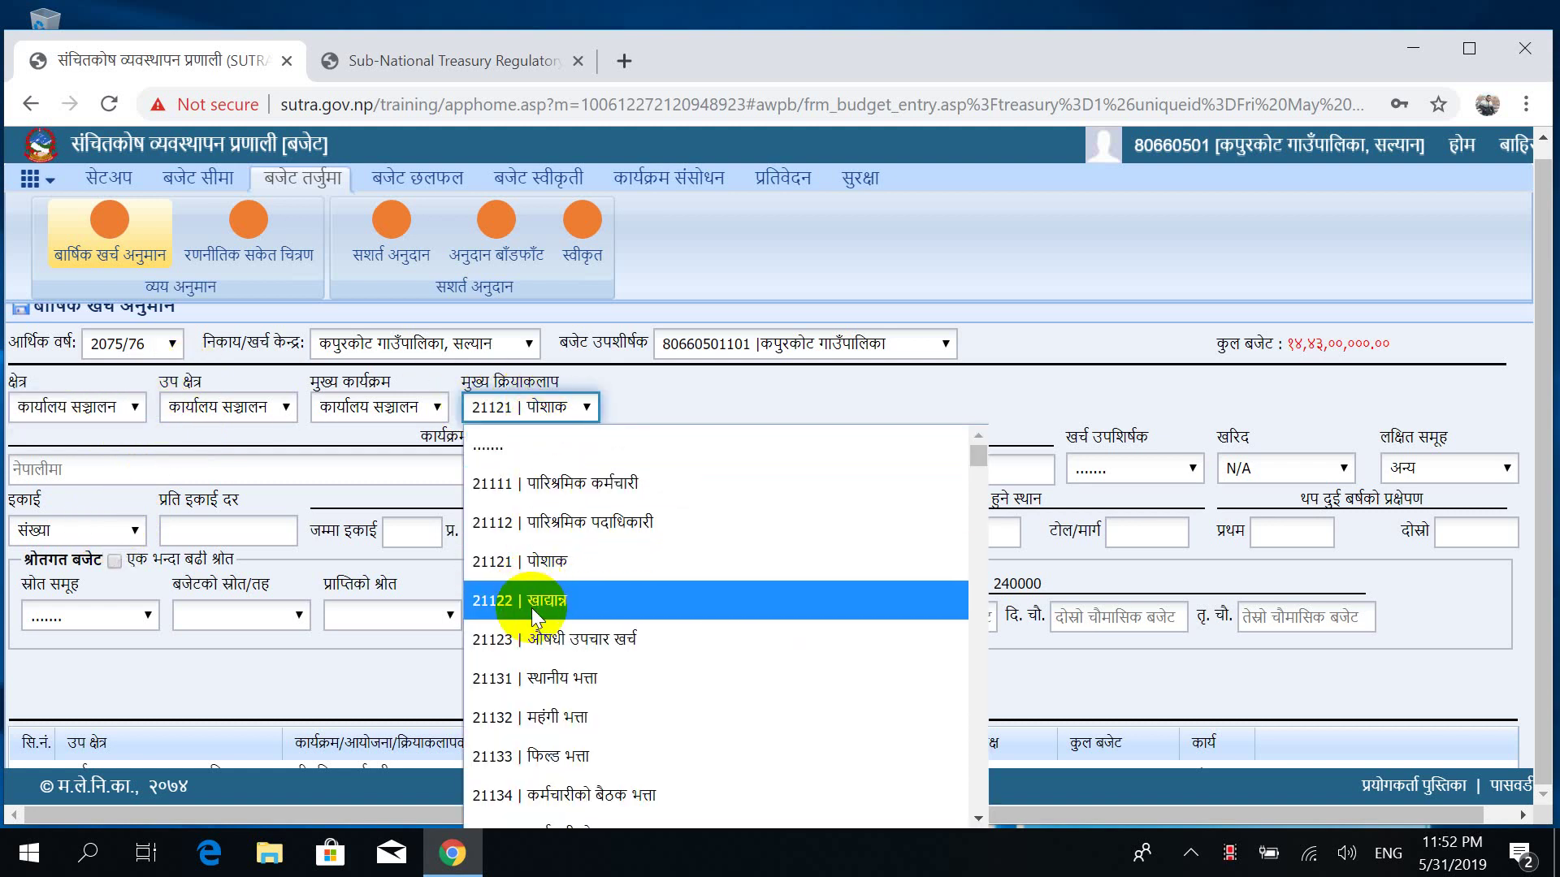
pyautogui.click(533, 681)
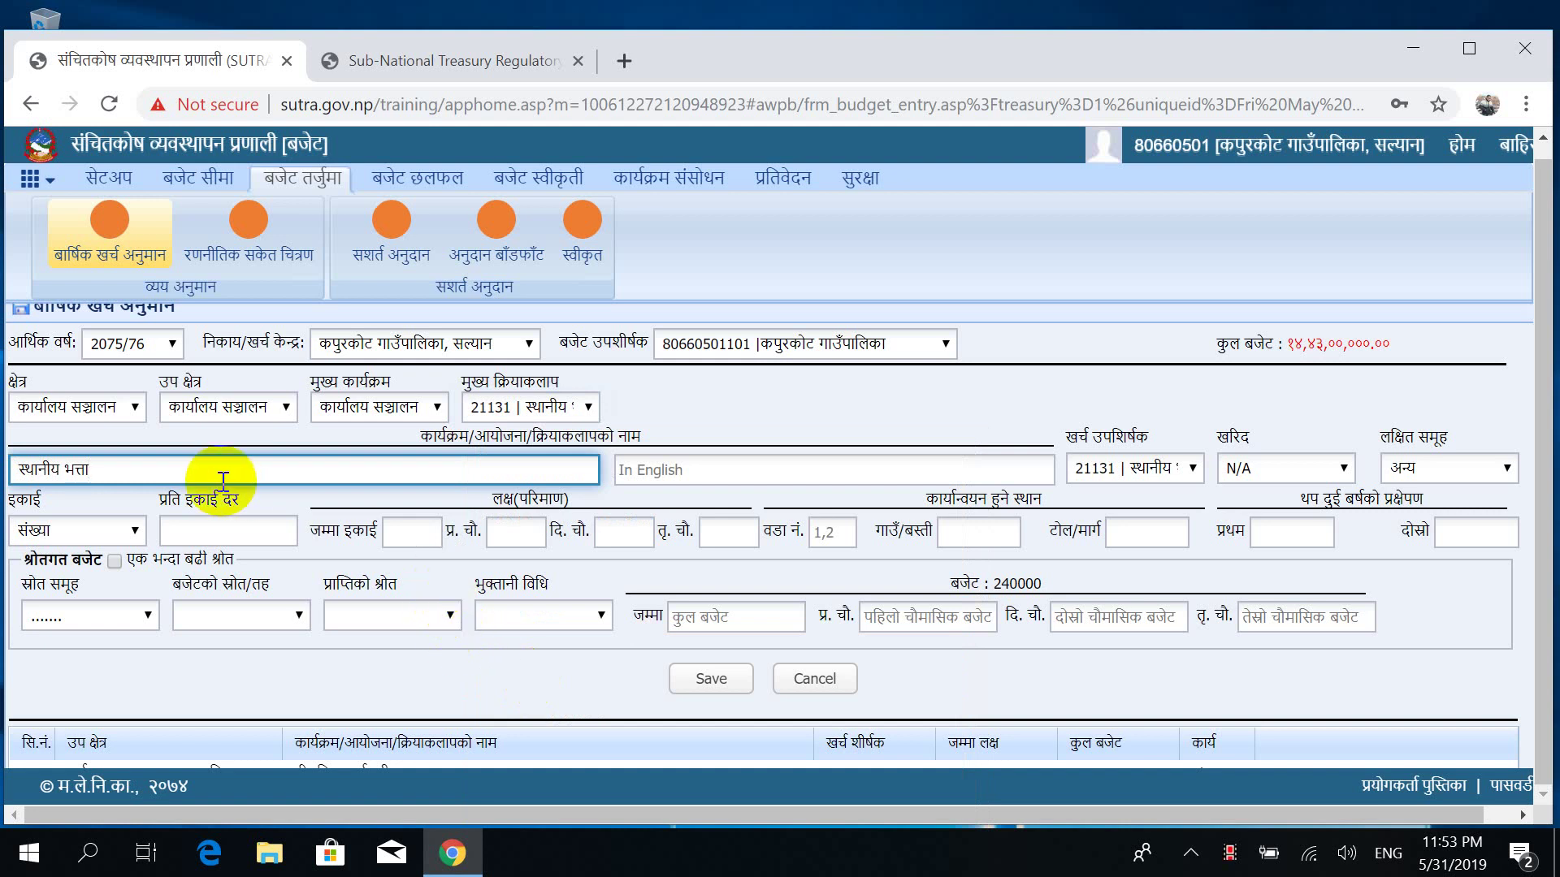
# Choose महिना as the unit for the 21131 स्थानीय भत्ता entry.
pyautogui.click(81, 537)
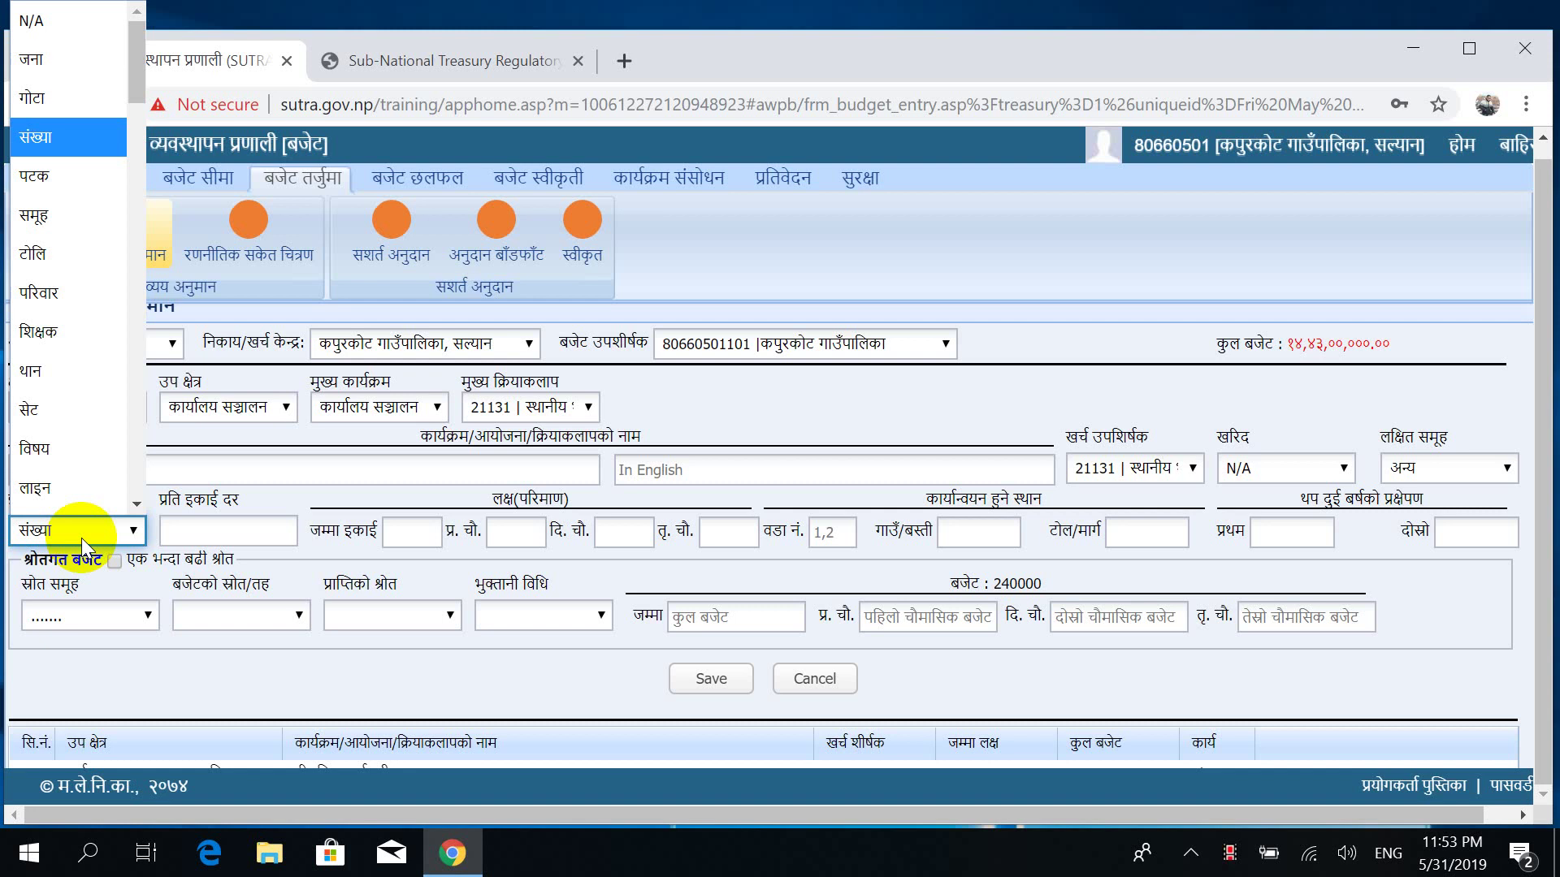
pyautogui.press('Down')
pyautogui.press('Down')
pyautogui.press('Down')
pyautogui.press('Down')
pyautogui.press('Down')
pyautogui.press('Down')
pyautogui.press('Down')
pyautogui.press('Down')
pyautogui.press('Down')
pyautogui.press('Down')
pyautogui.press('Down')
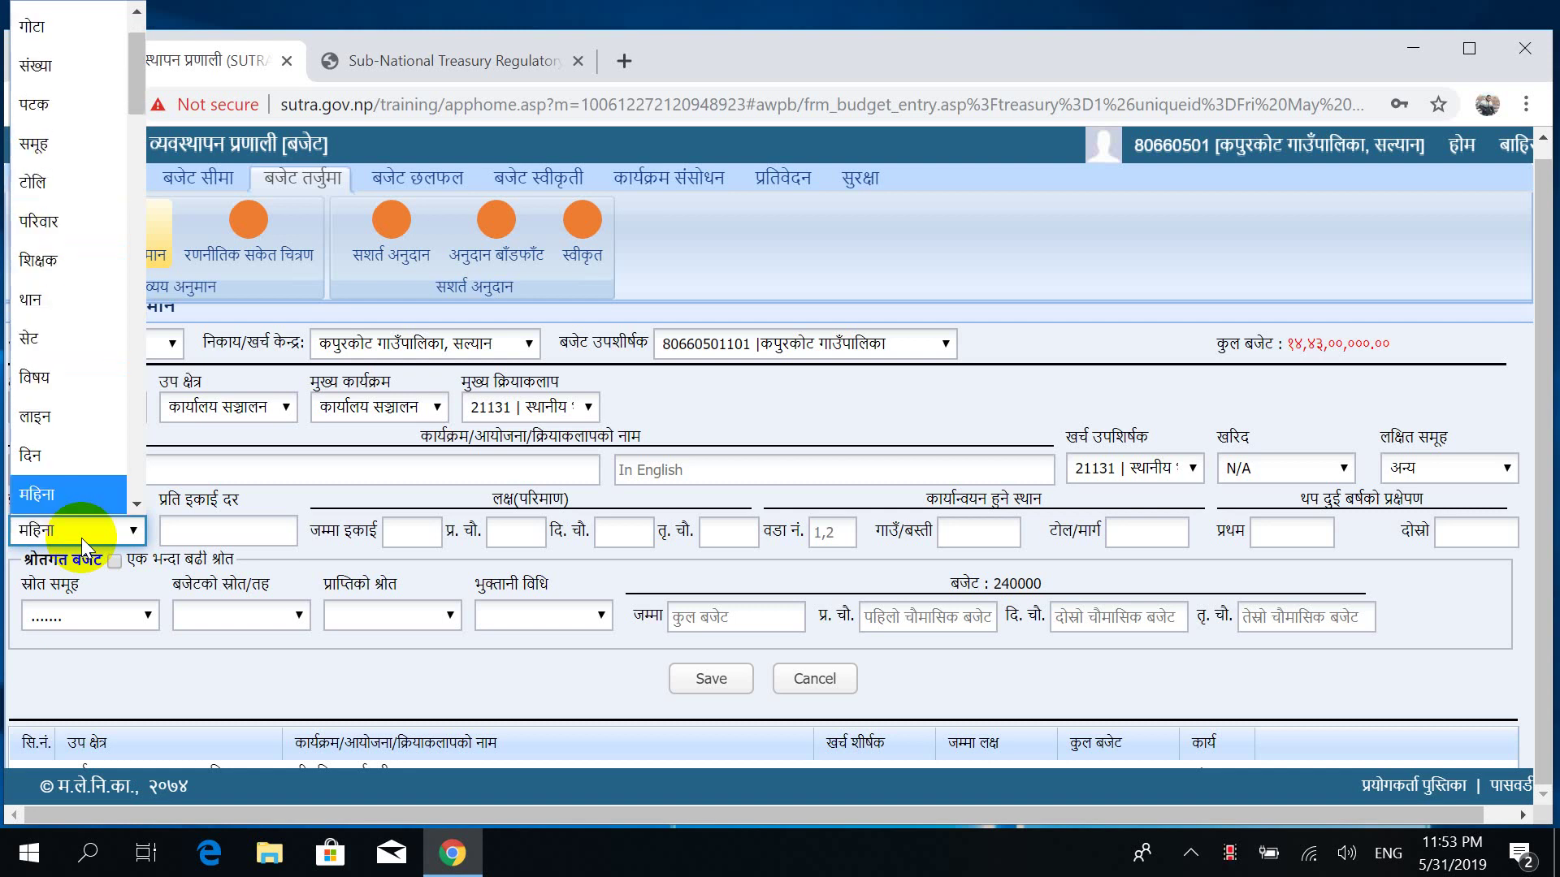
pyautogui.press('Return')
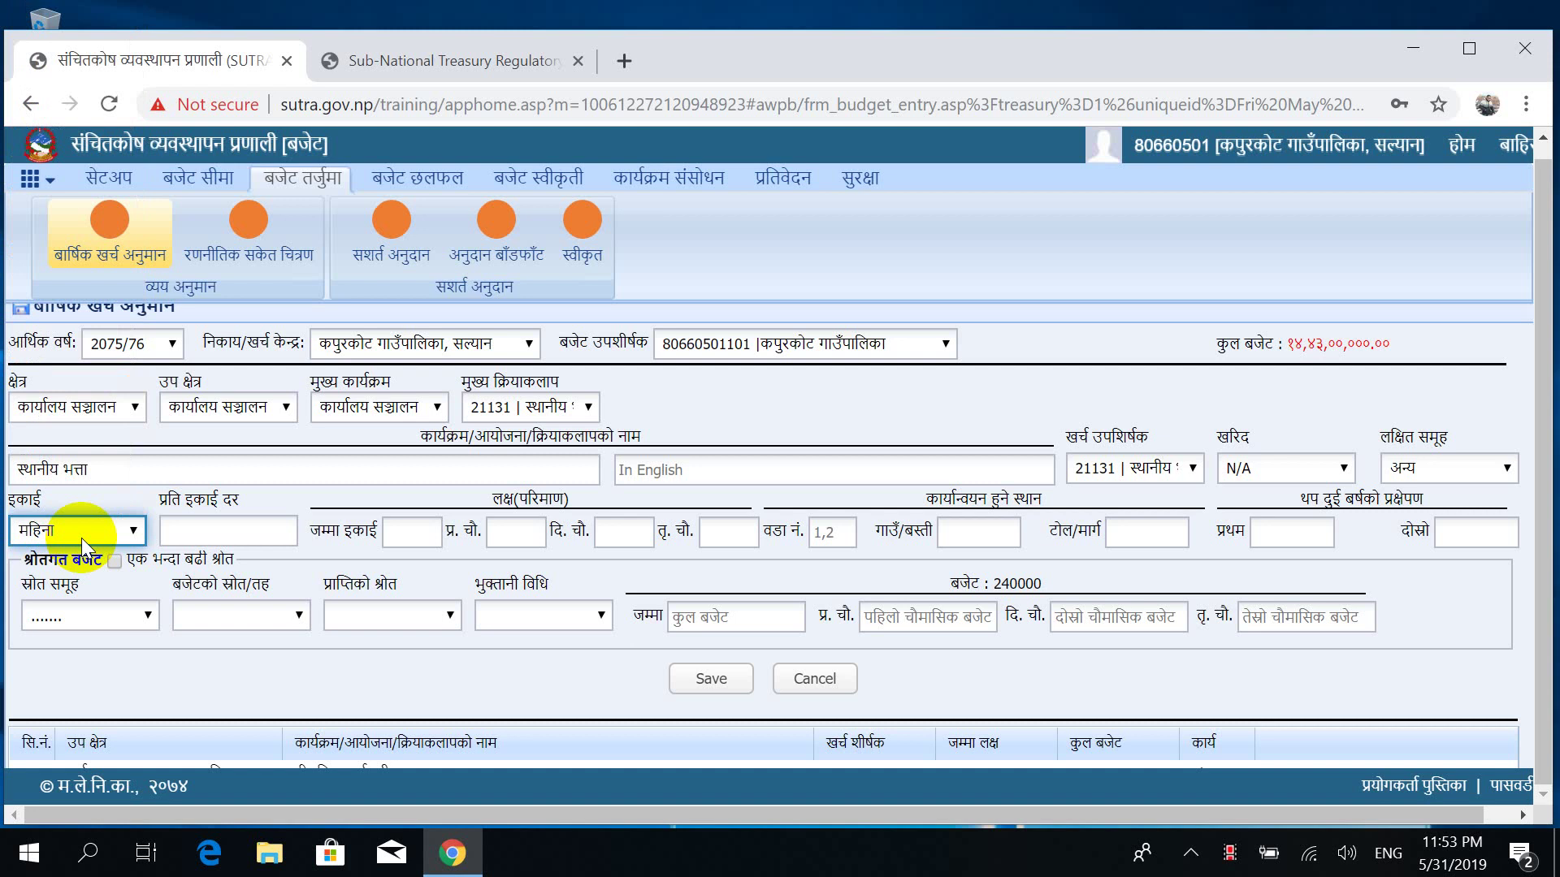
pyautogui.press('Tab')
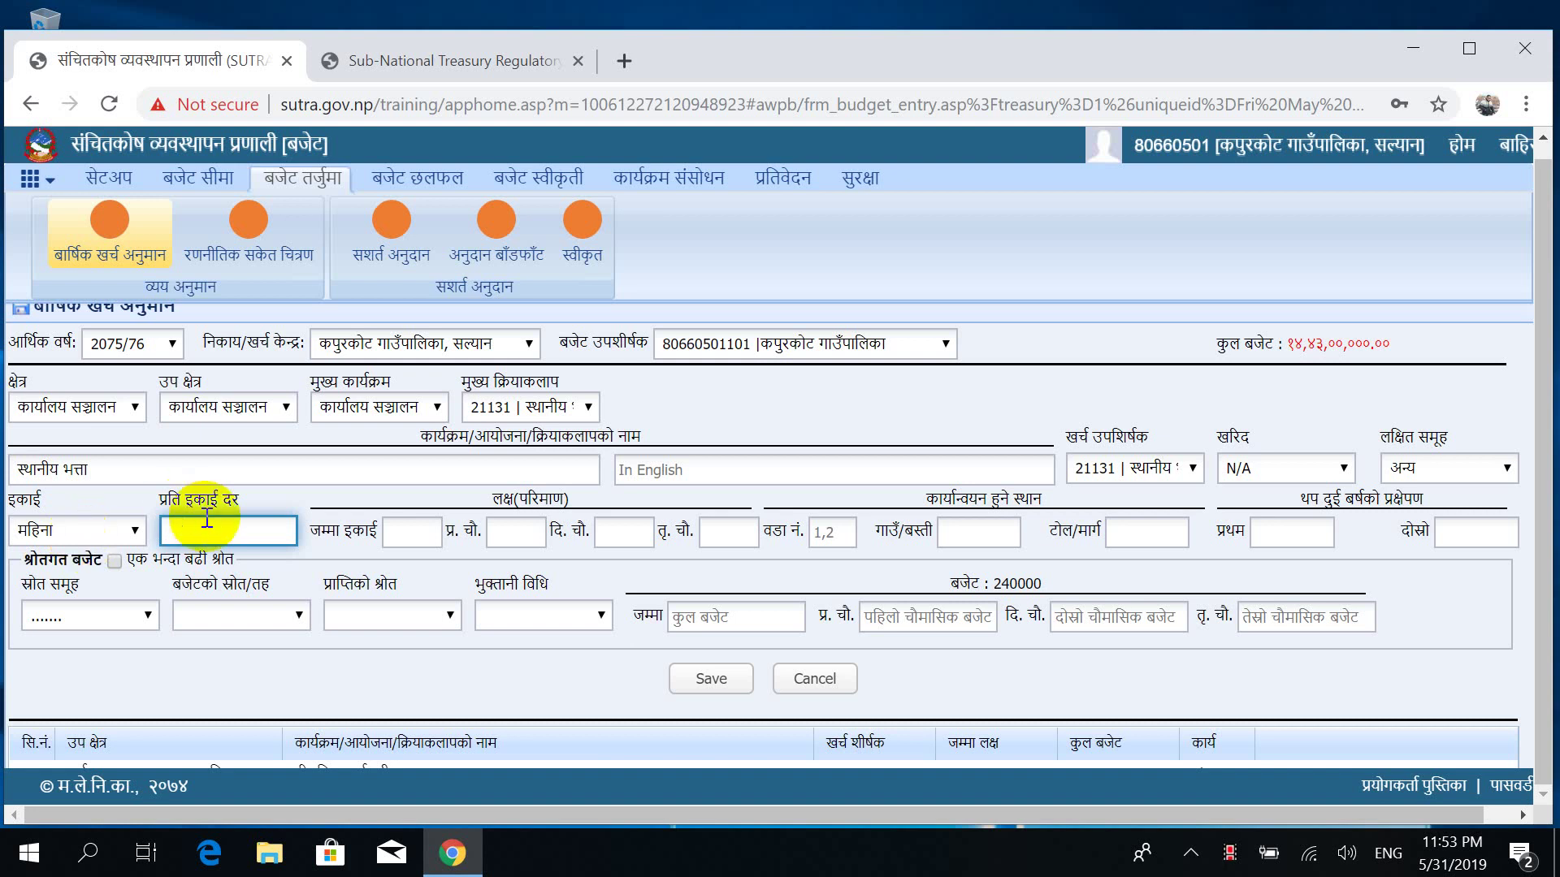
pyautogui.click(410, 536)
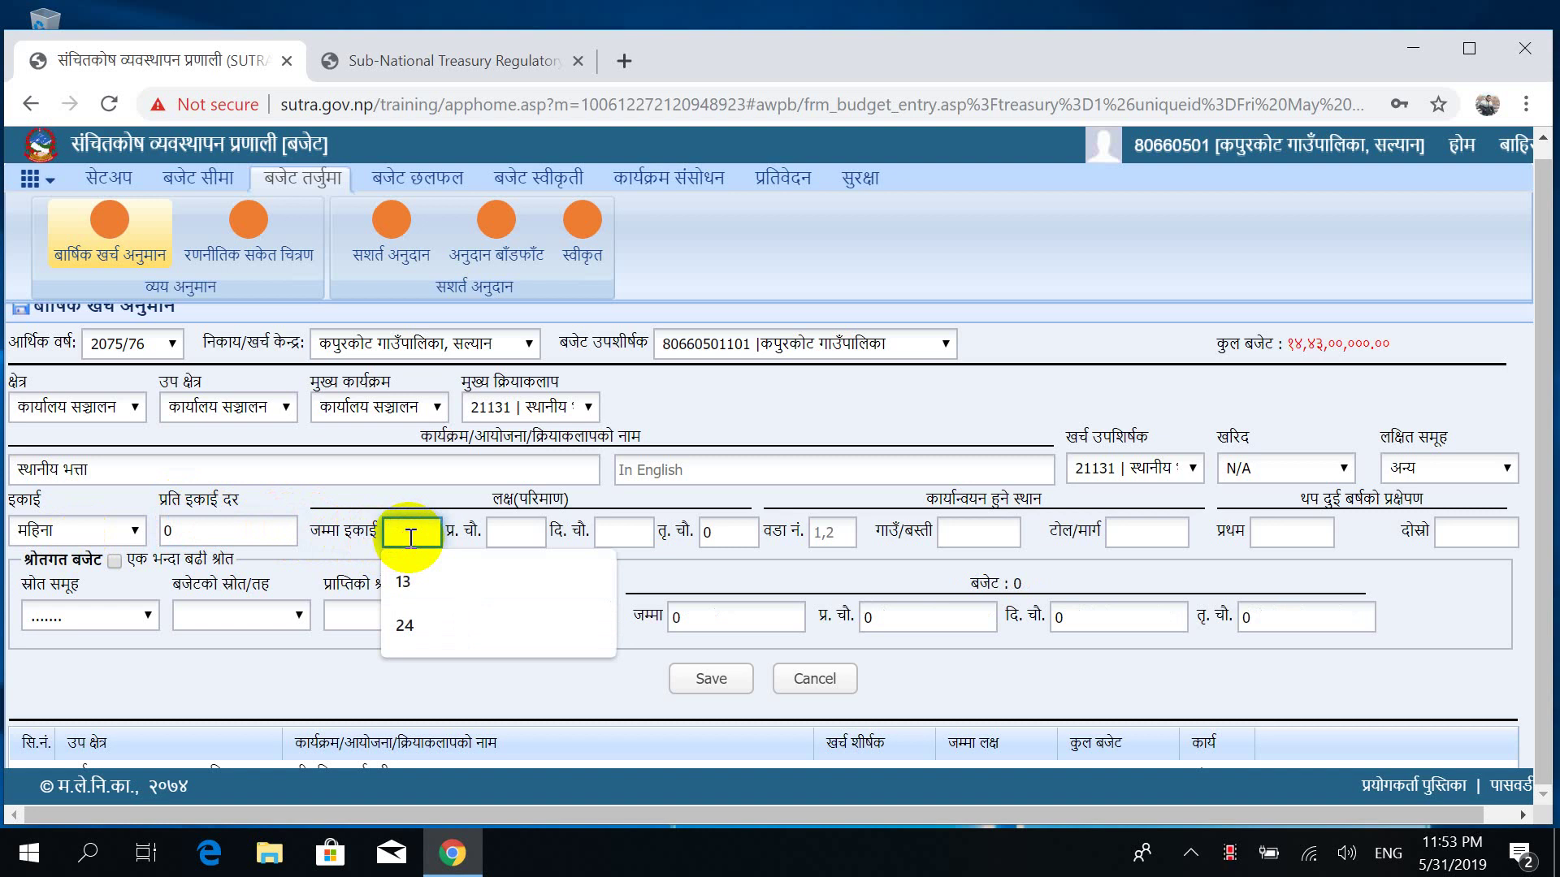
# Enter 12 total units and clear the 0 from the per-unit rate.
pyautogui.write('12')
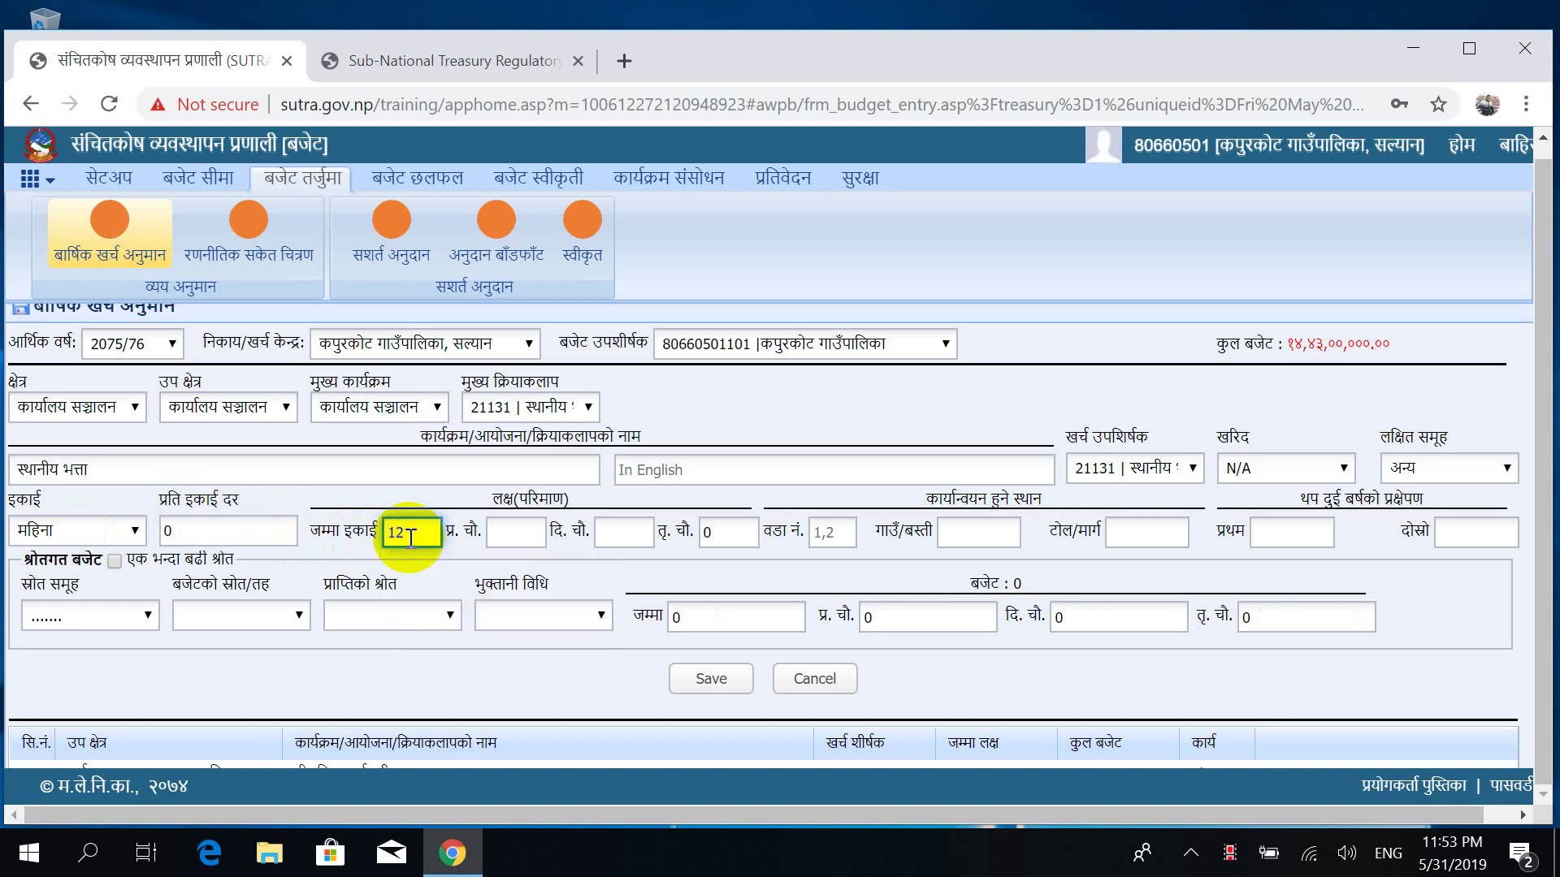
pyautogui.click(209, 520)
pyautogui.press('BackSpace')
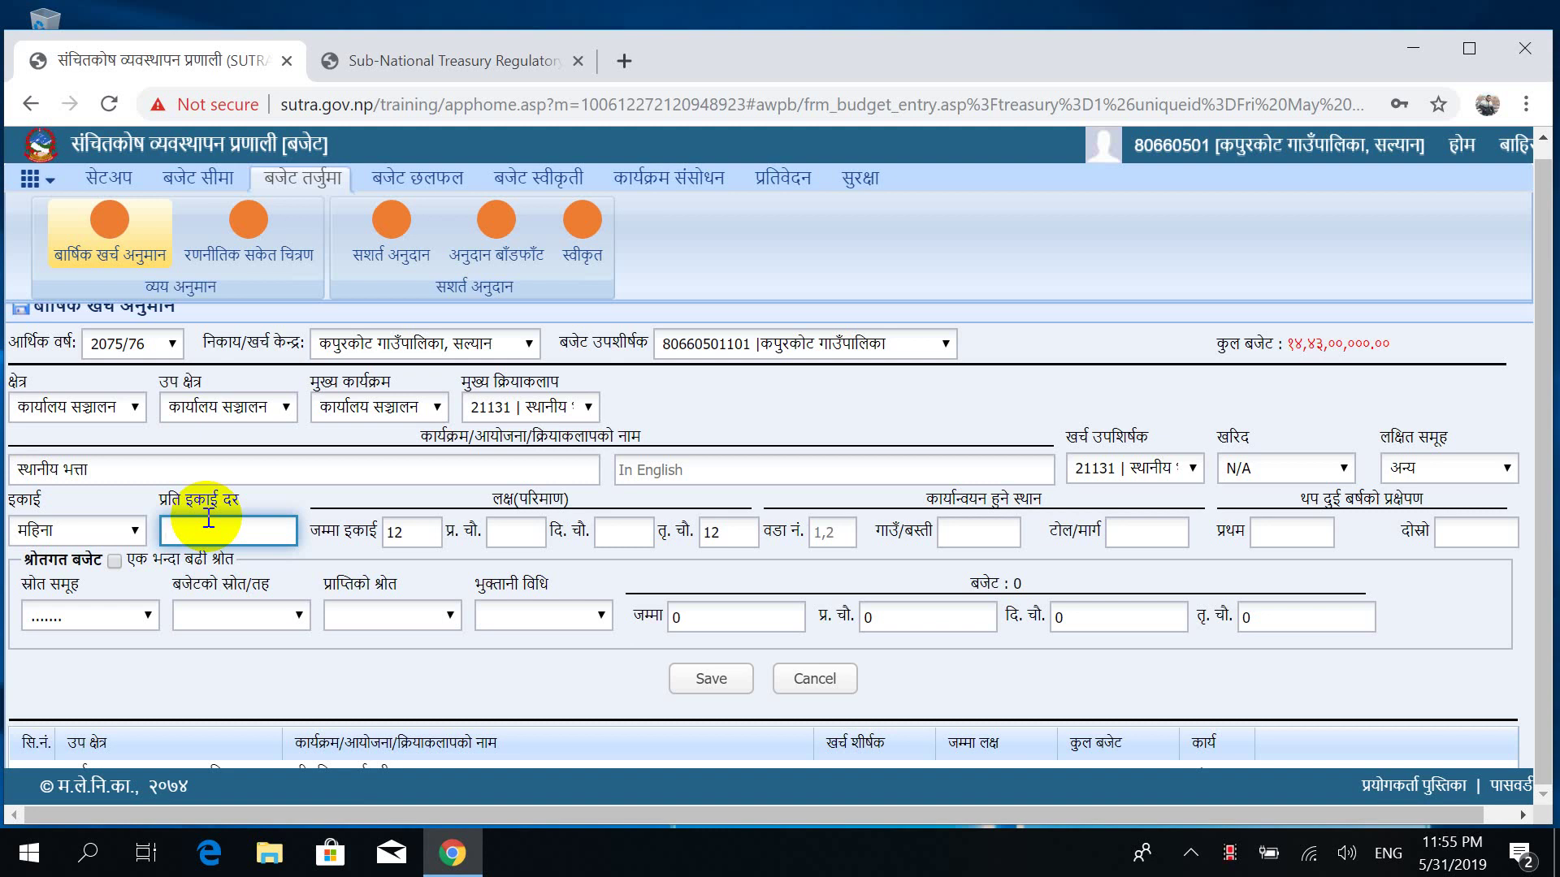
# Enter the per-unit rate 14916.67 and begin filling the quarterly targets.
pyautogui.write('1')
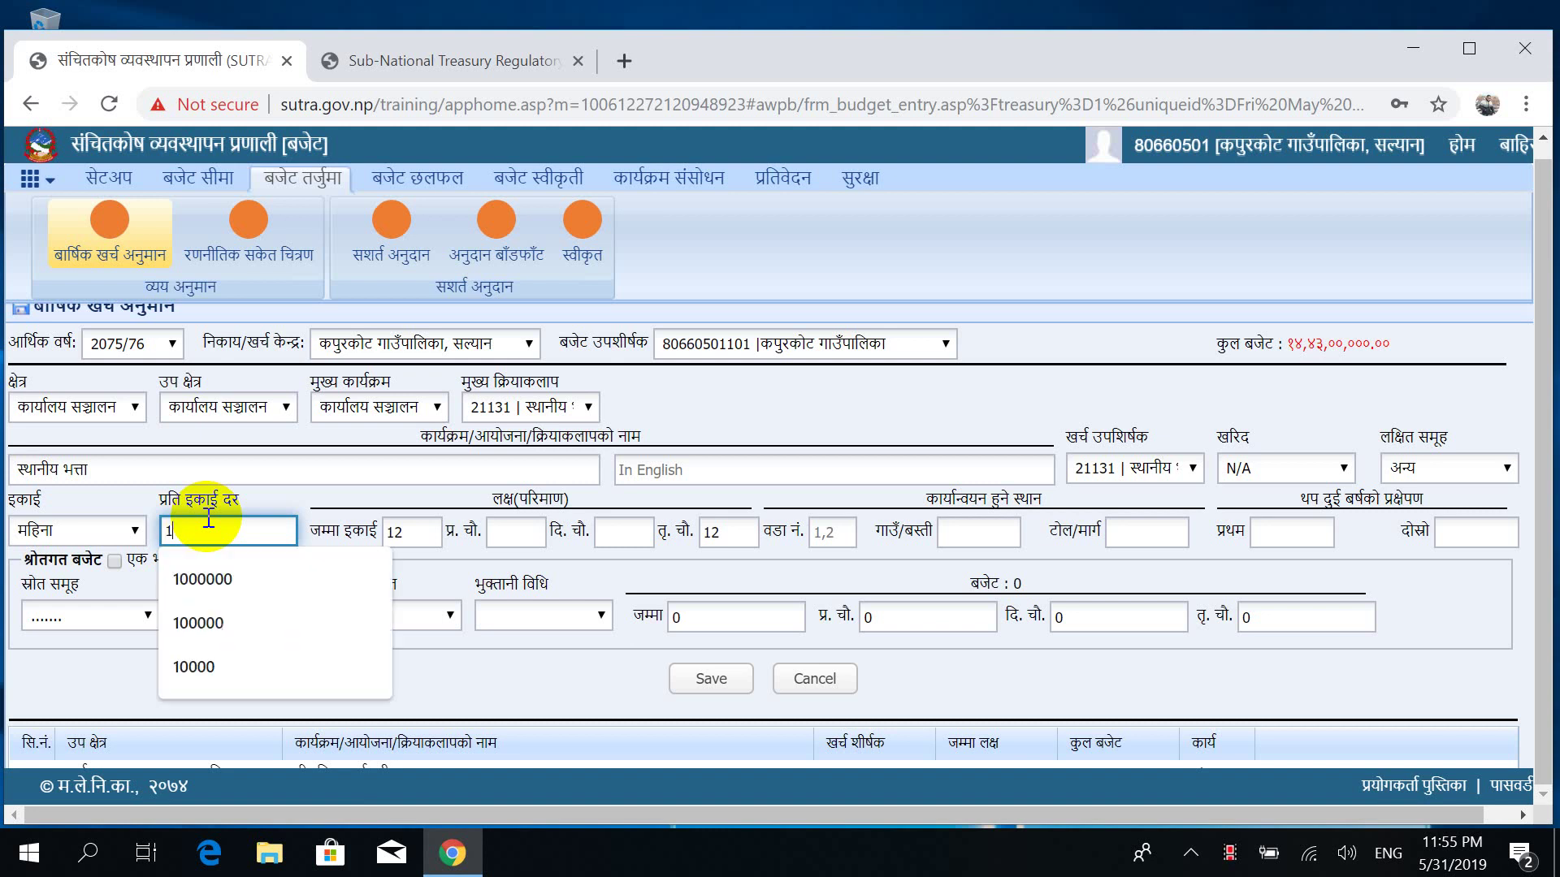
pyautogui.write('4')
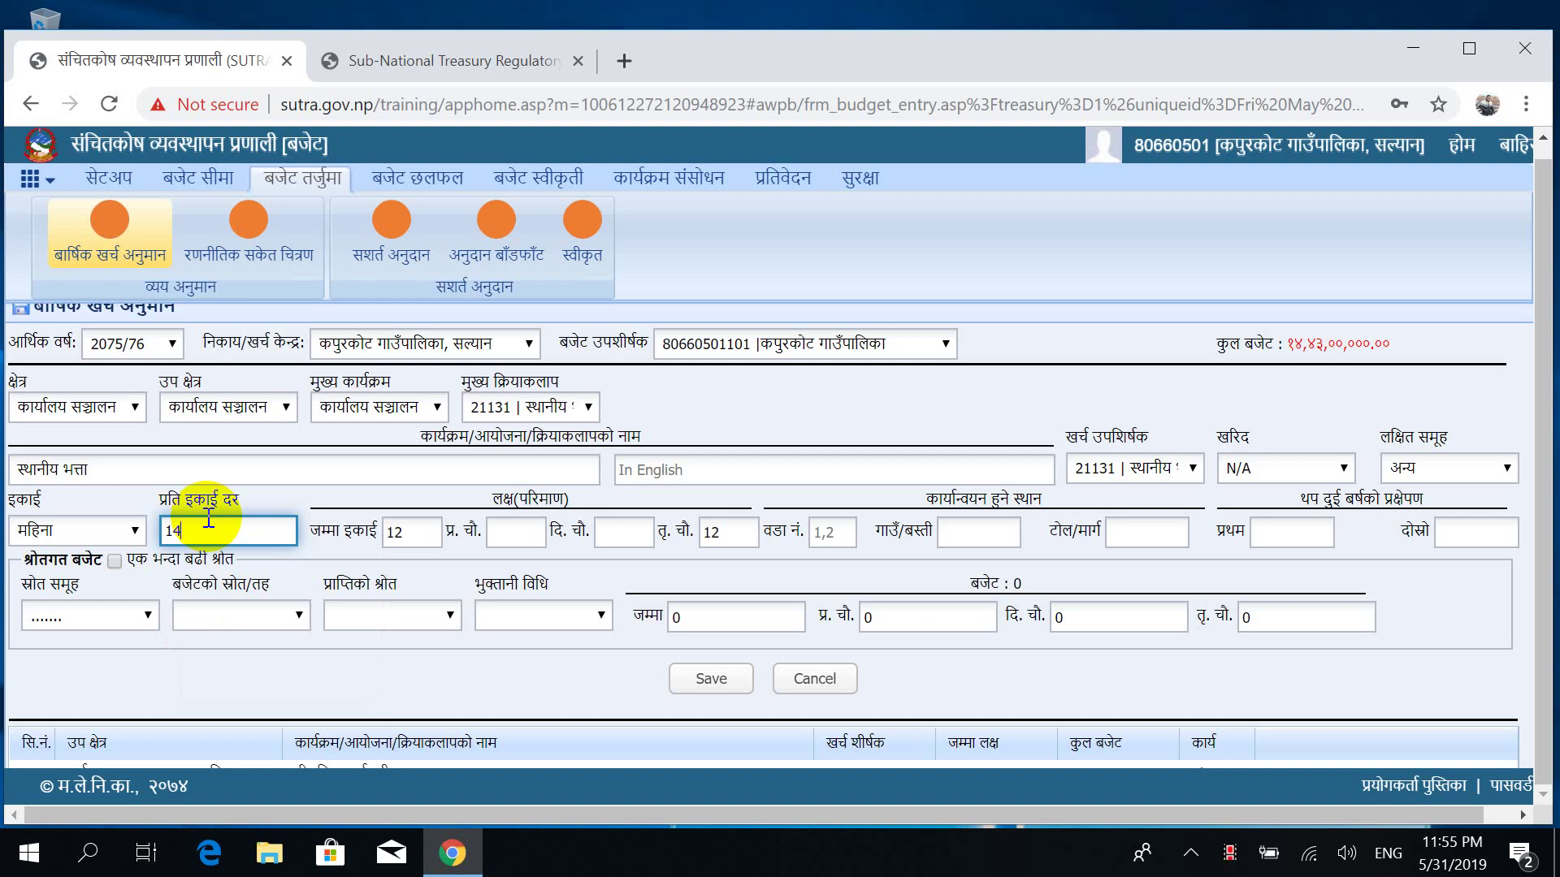
pyautogui.write('91')
pyautogui.write('6')
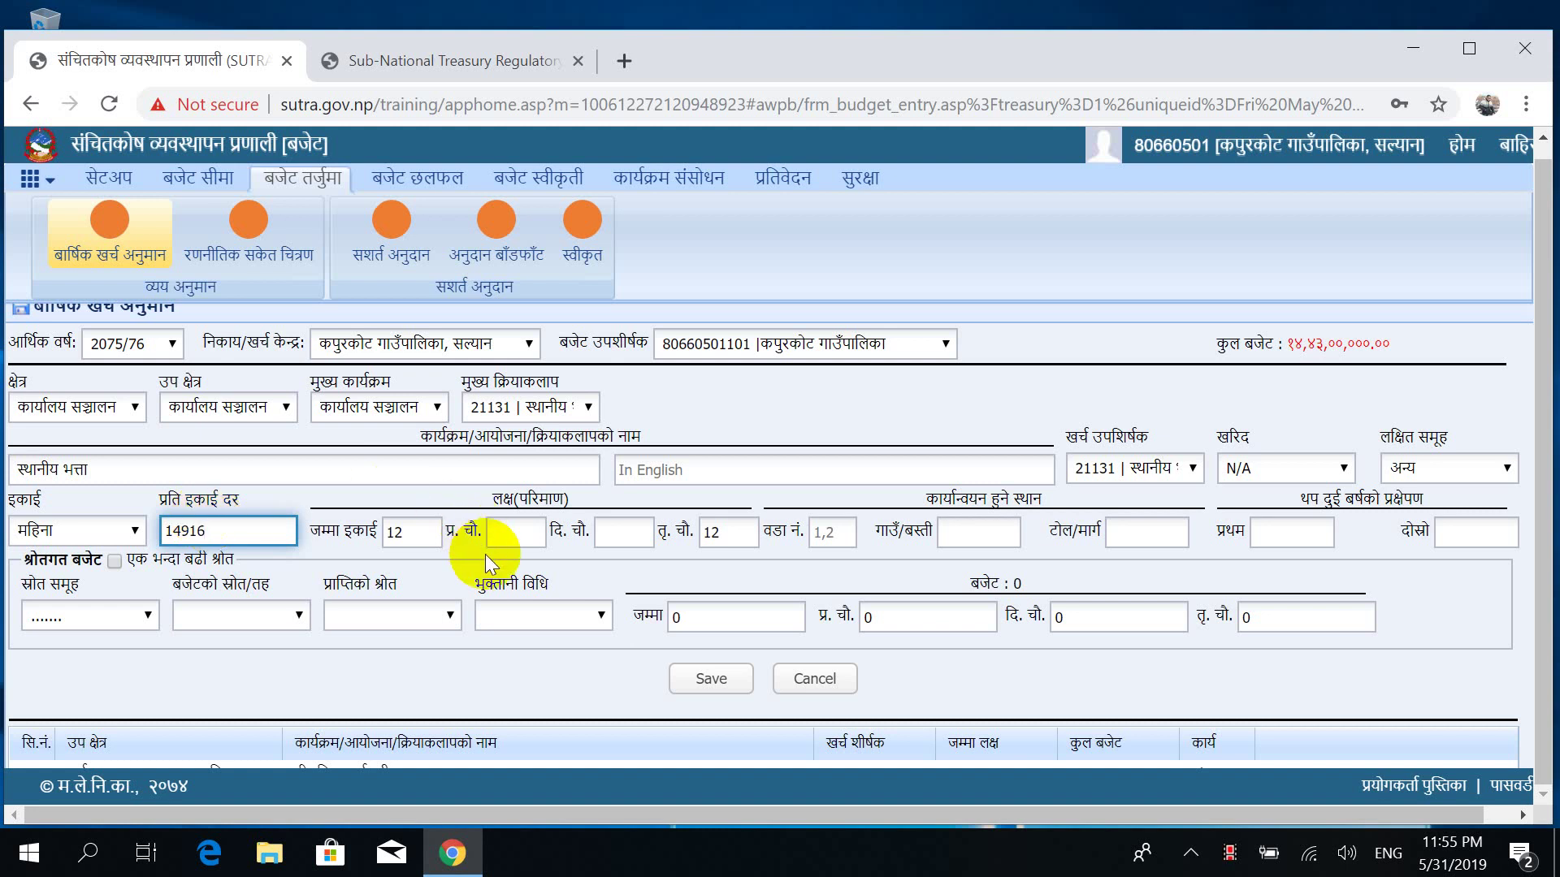
pyautogui.write('.7')
pyautogui.write('67')
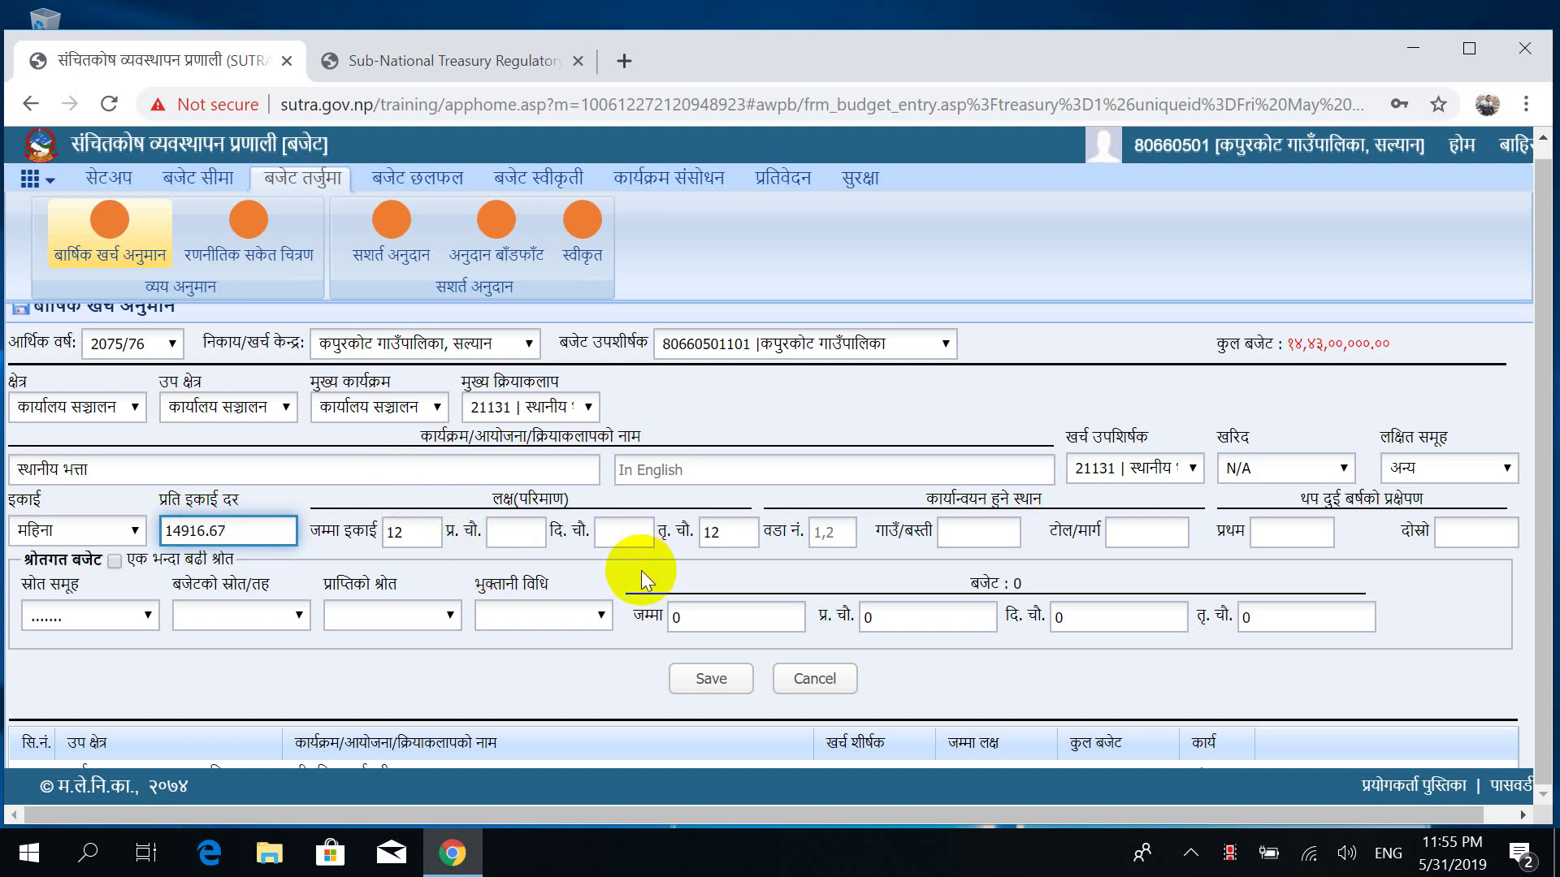
pyautogui.click(524, 532)
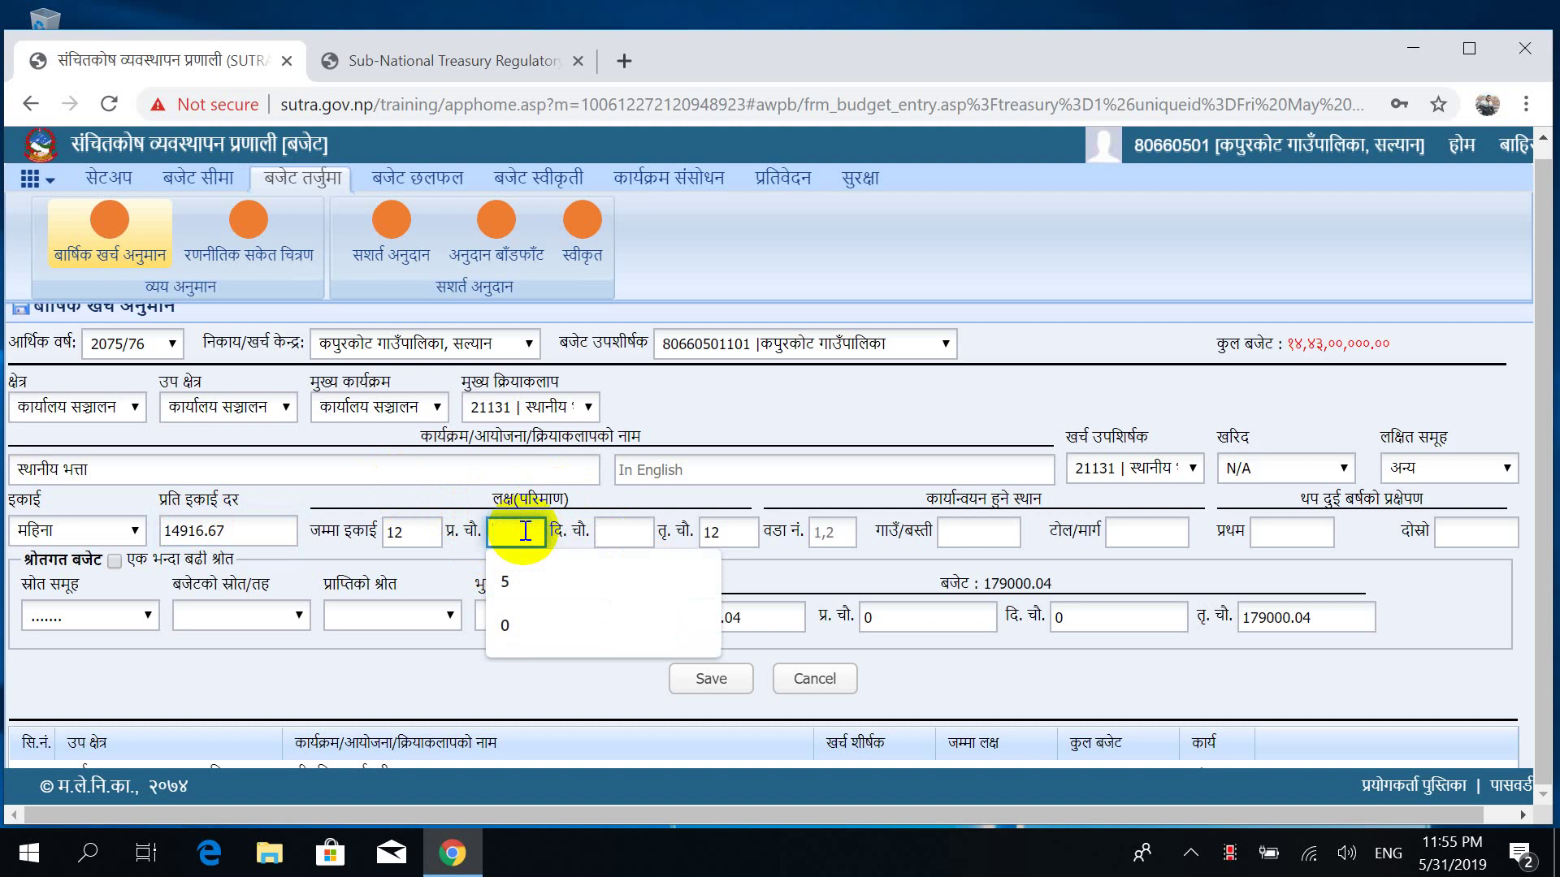
pyautogui.write('5')
pyautogui.press('Tab')
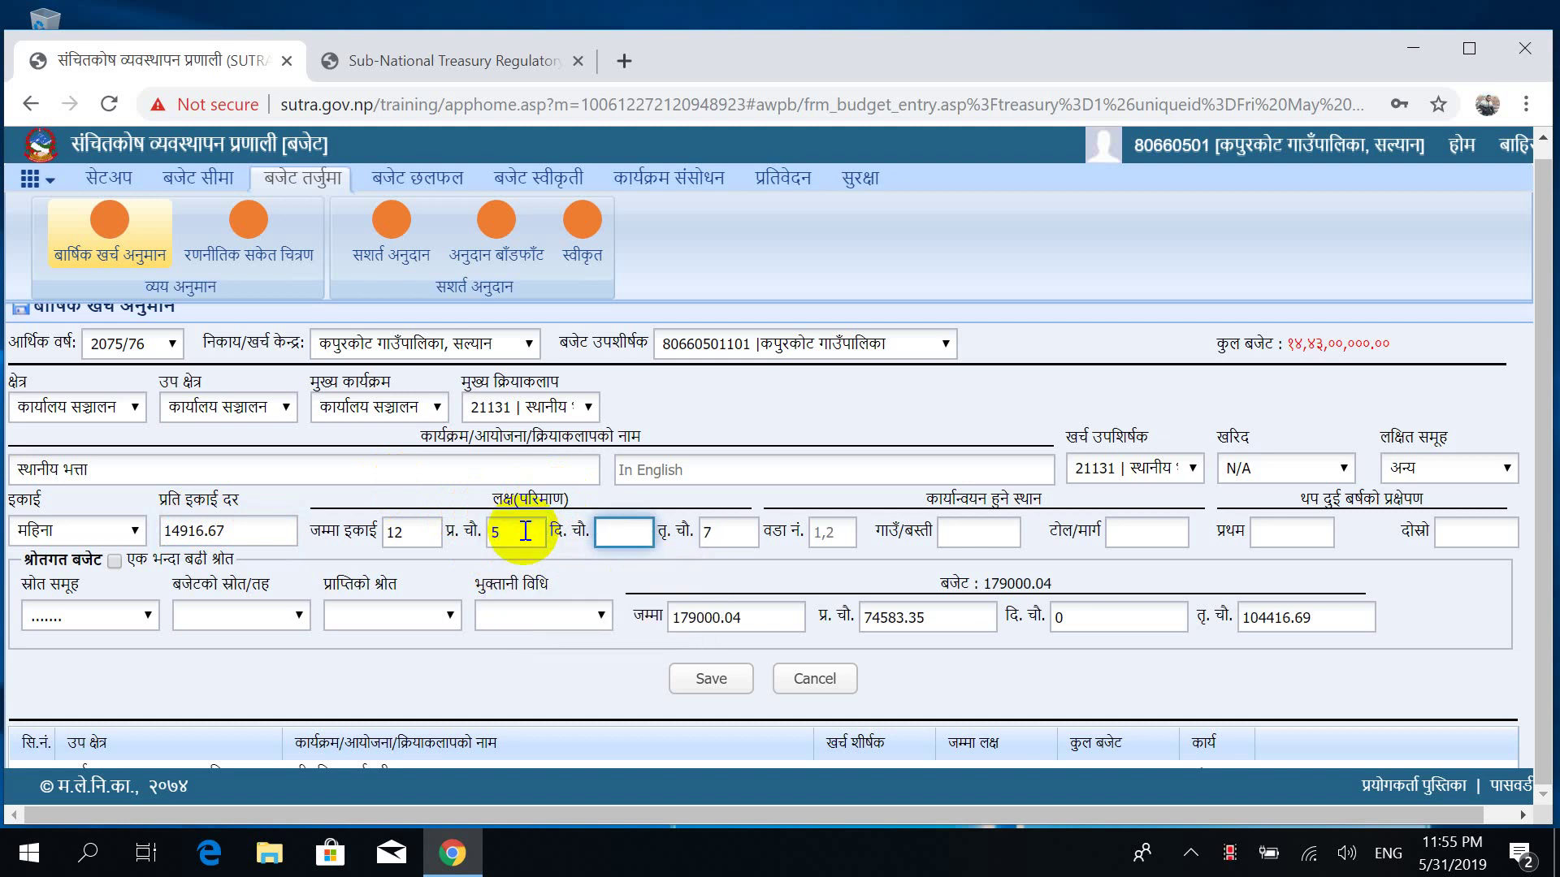
pyautogui.write('4')
pyautogui.press('Tab')
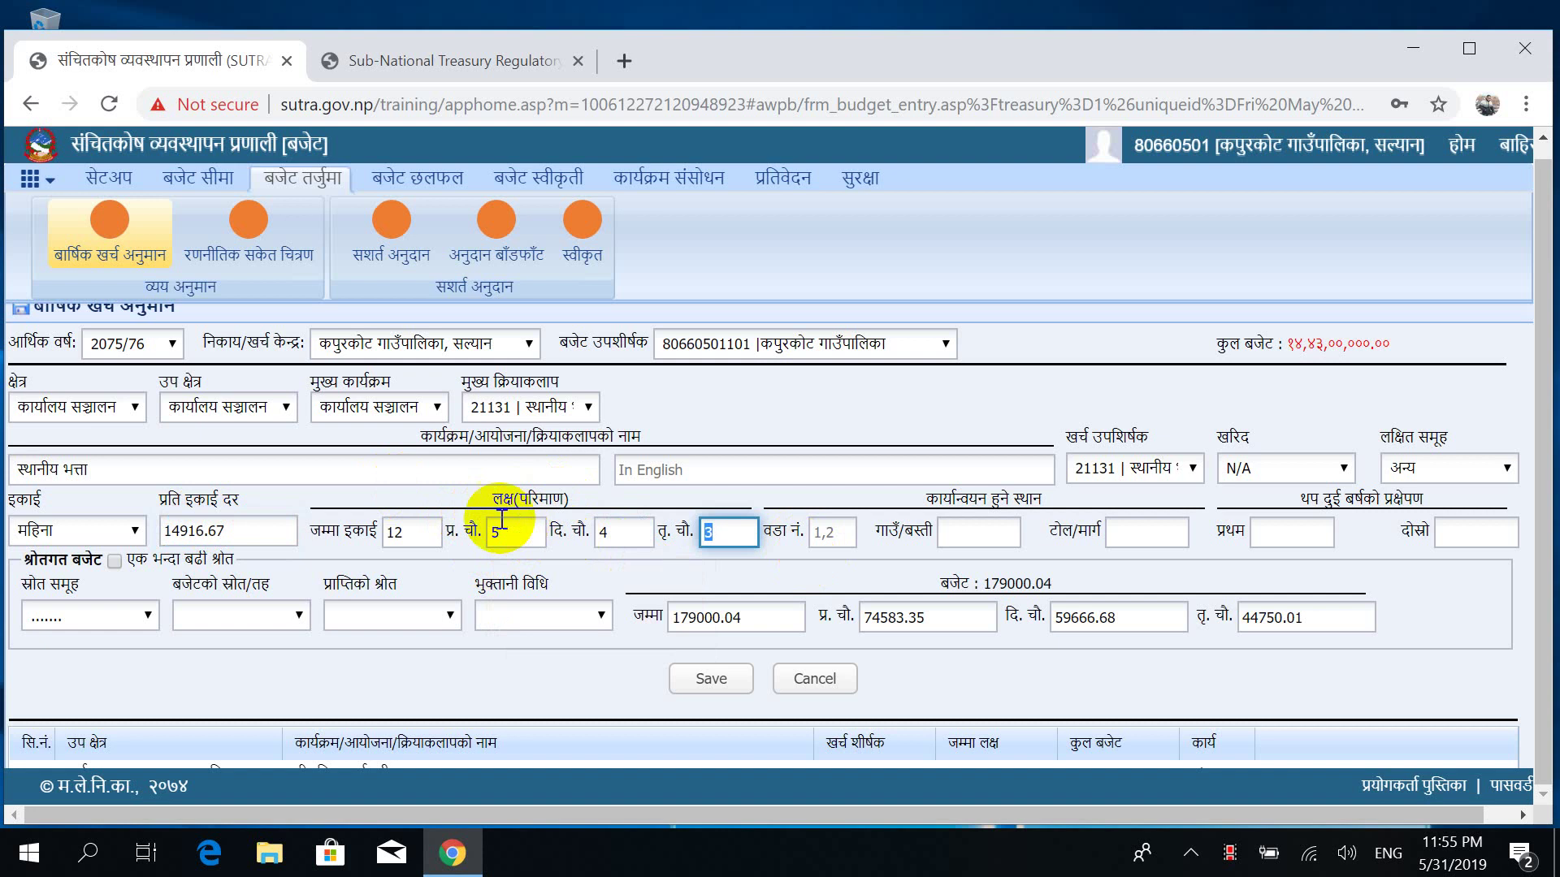
# Correct the first and third quarter targets to 4, giving a 4/4/4 split.
pyautogui.click(507, 533)
pyautogui.press('BackSpace')
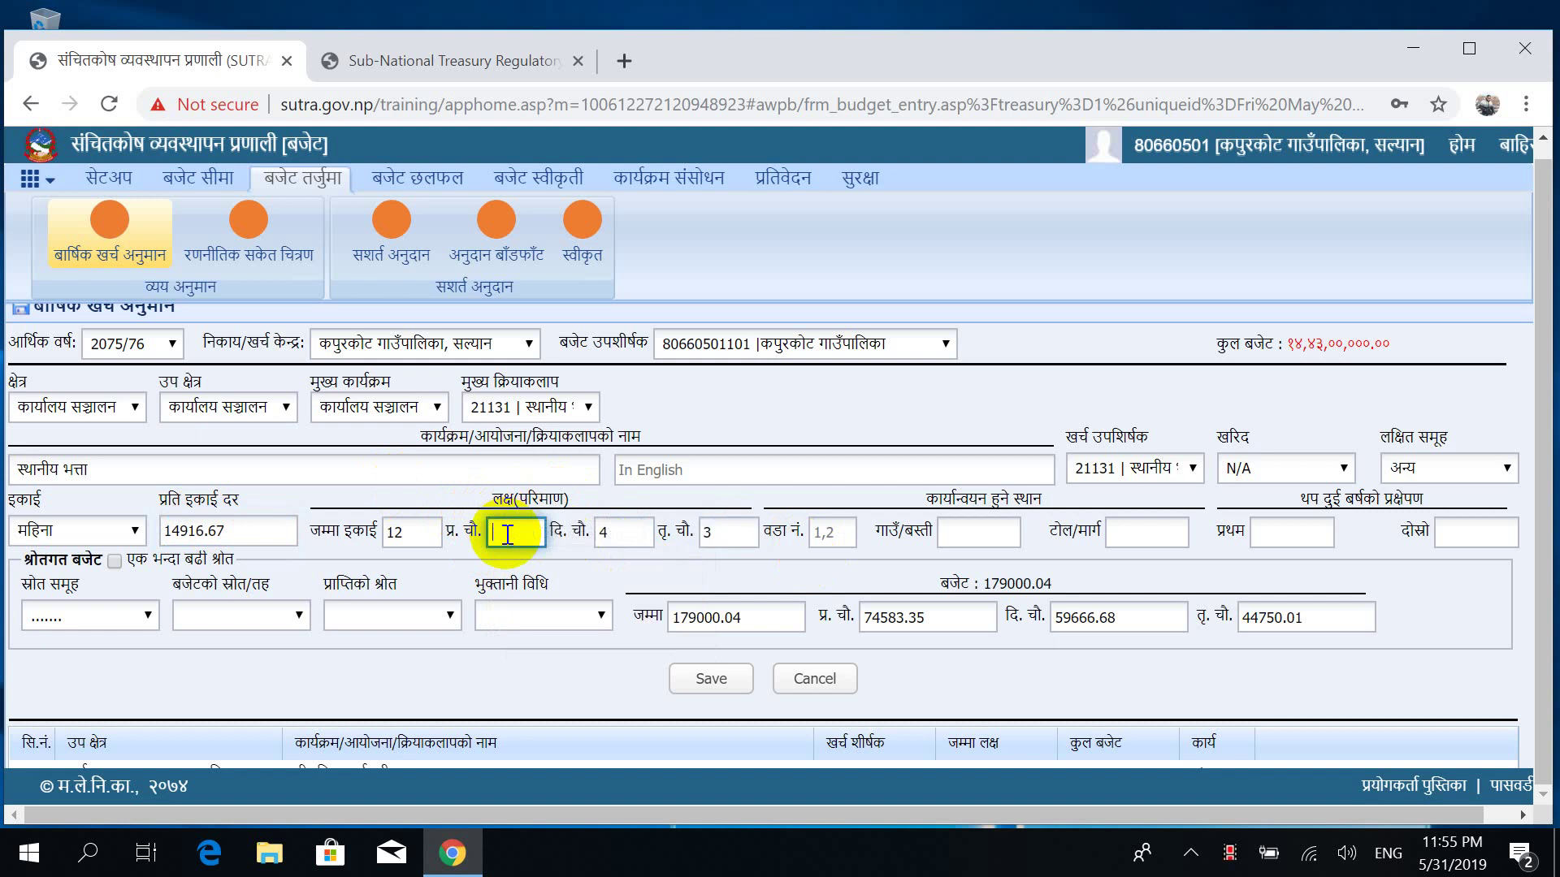
pyautogui.write('4')
pyautogui.click(742, 531)
pyautogui.press('BackSpace')
pyautogui.write('4')
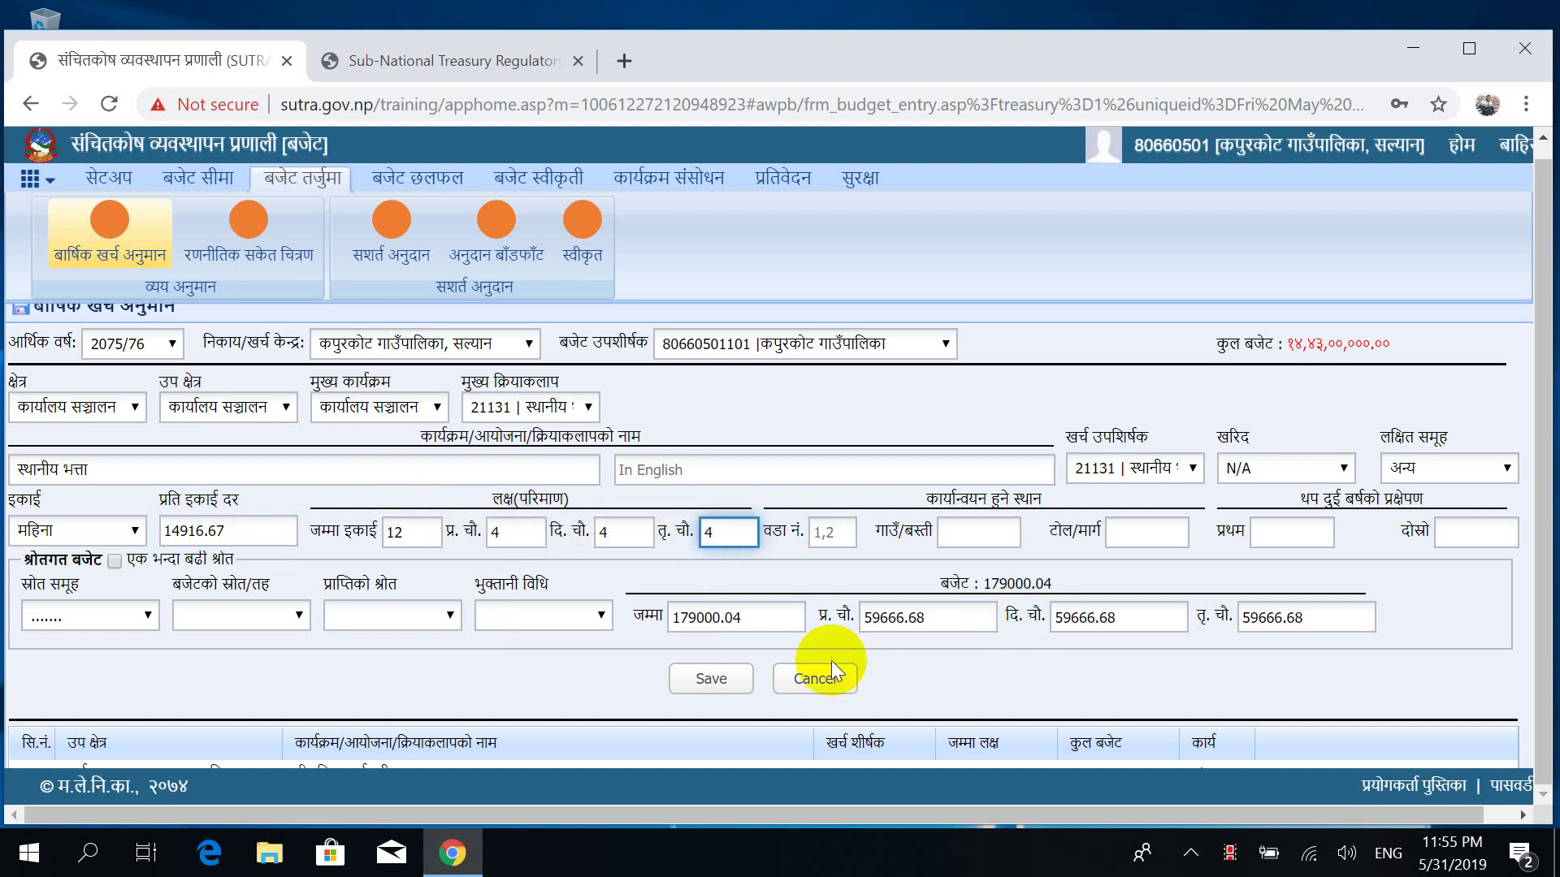
# Fund the entry from राजस्व बाडफाड and save the record.
pyautogui.click(68, 615)
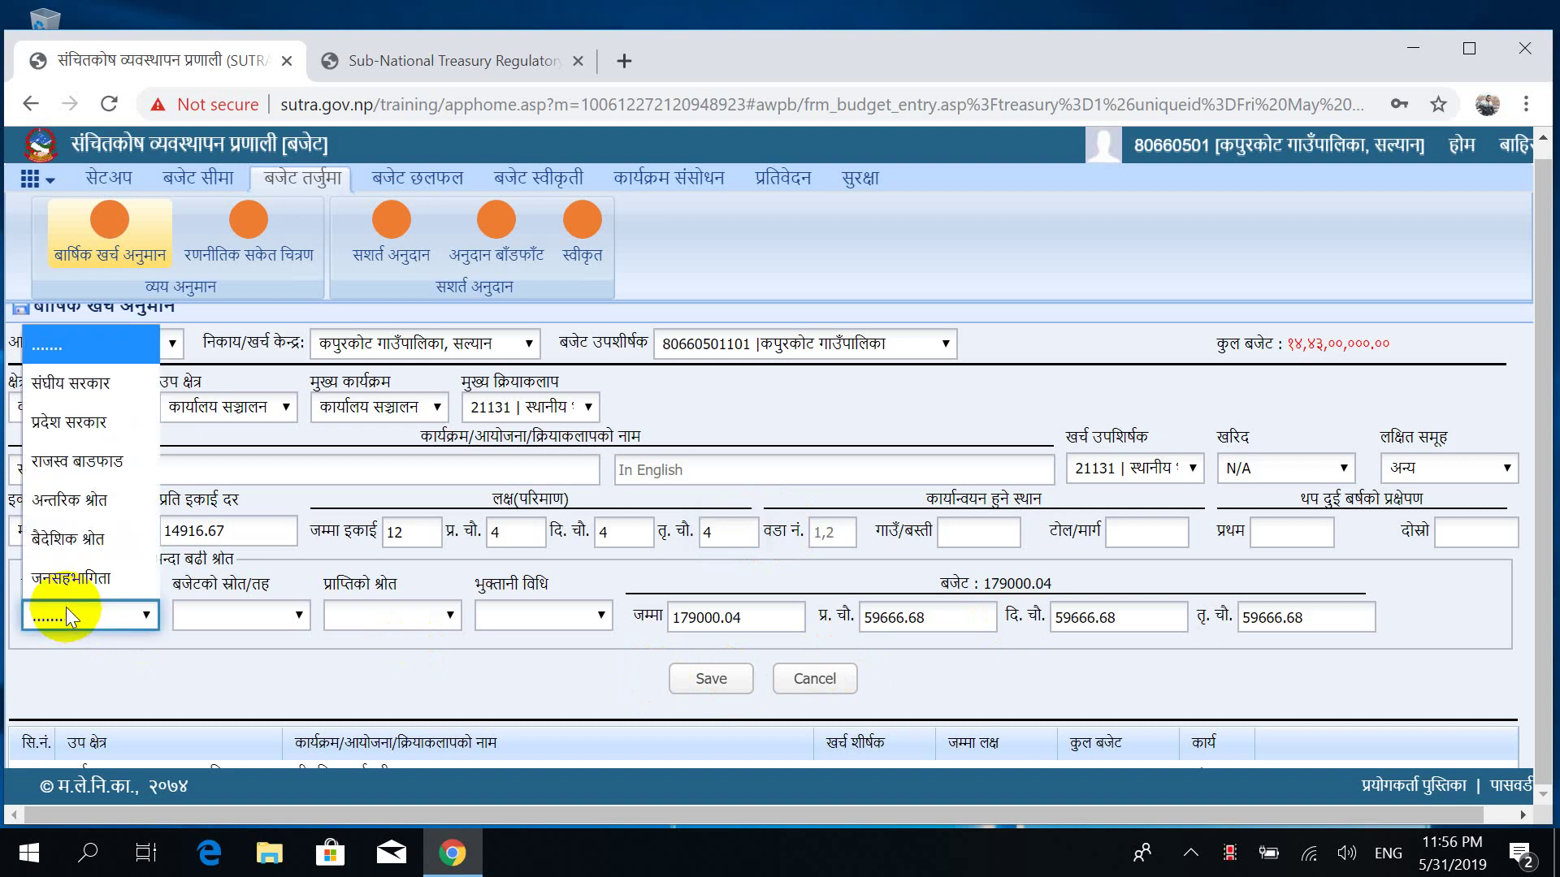
pyautogui.click(100, 476)
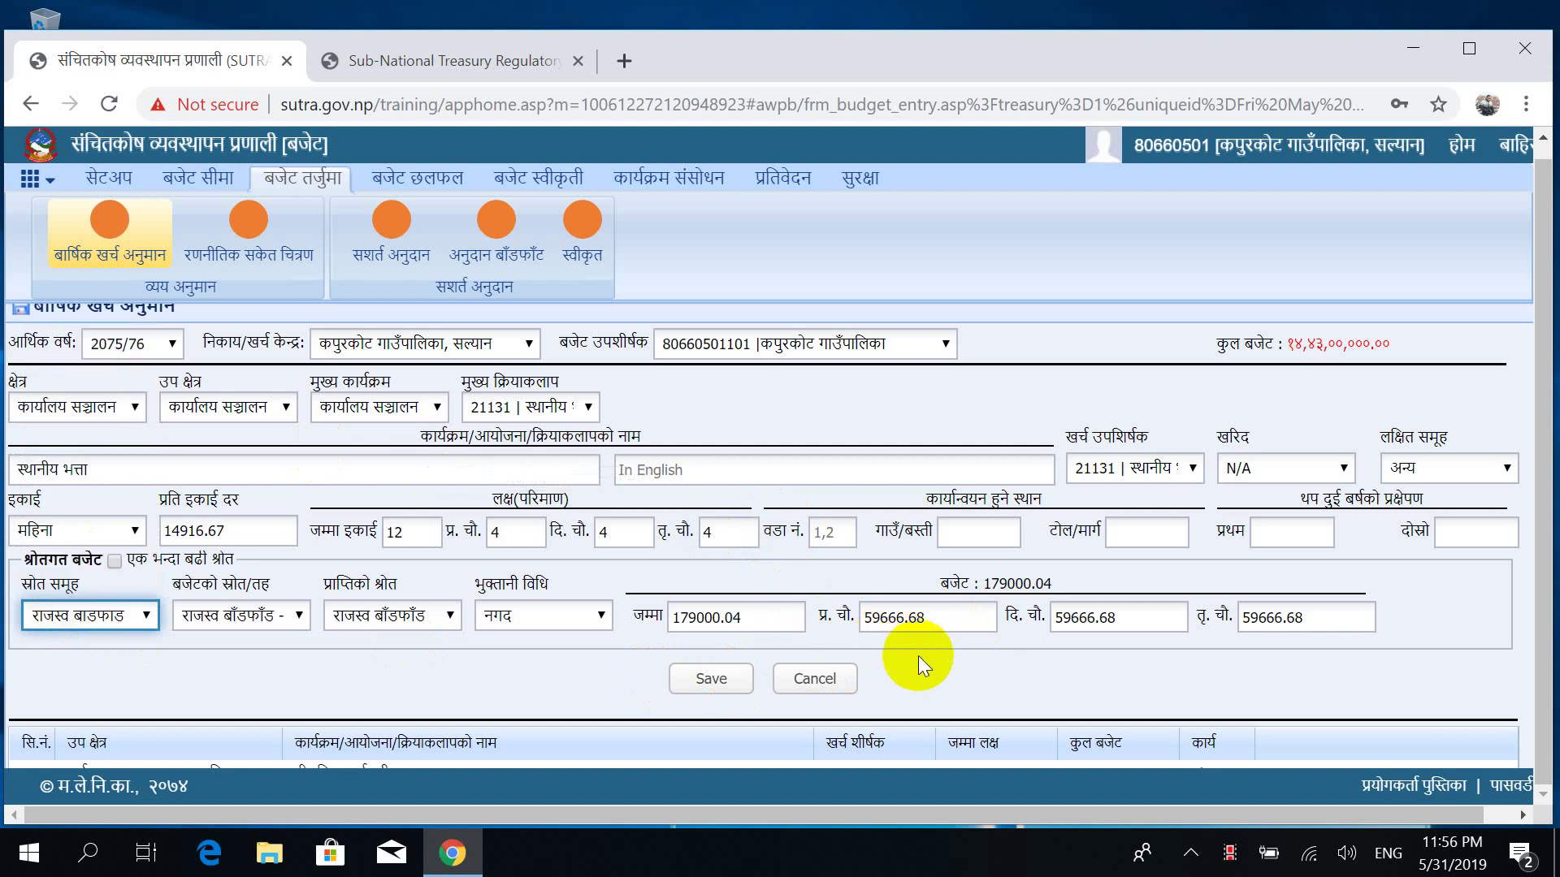
pyautogui.click(693, 690)
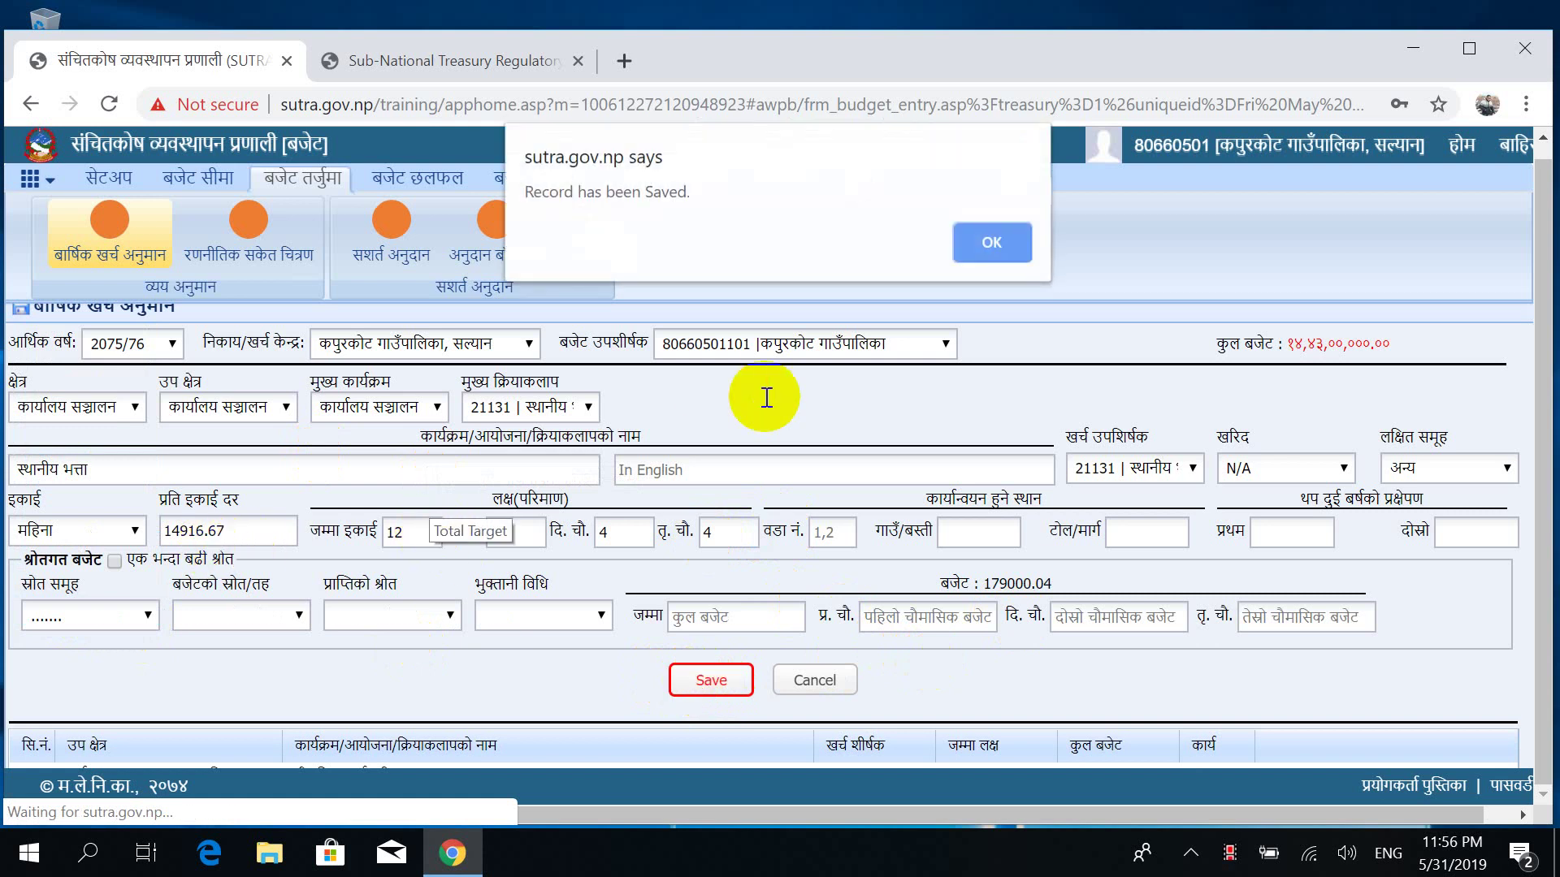
# Dismiss the save alert, select activity 21132 महंगी भत्ता, and clear the mistyped rate.
pyautogui.click(978, 244)
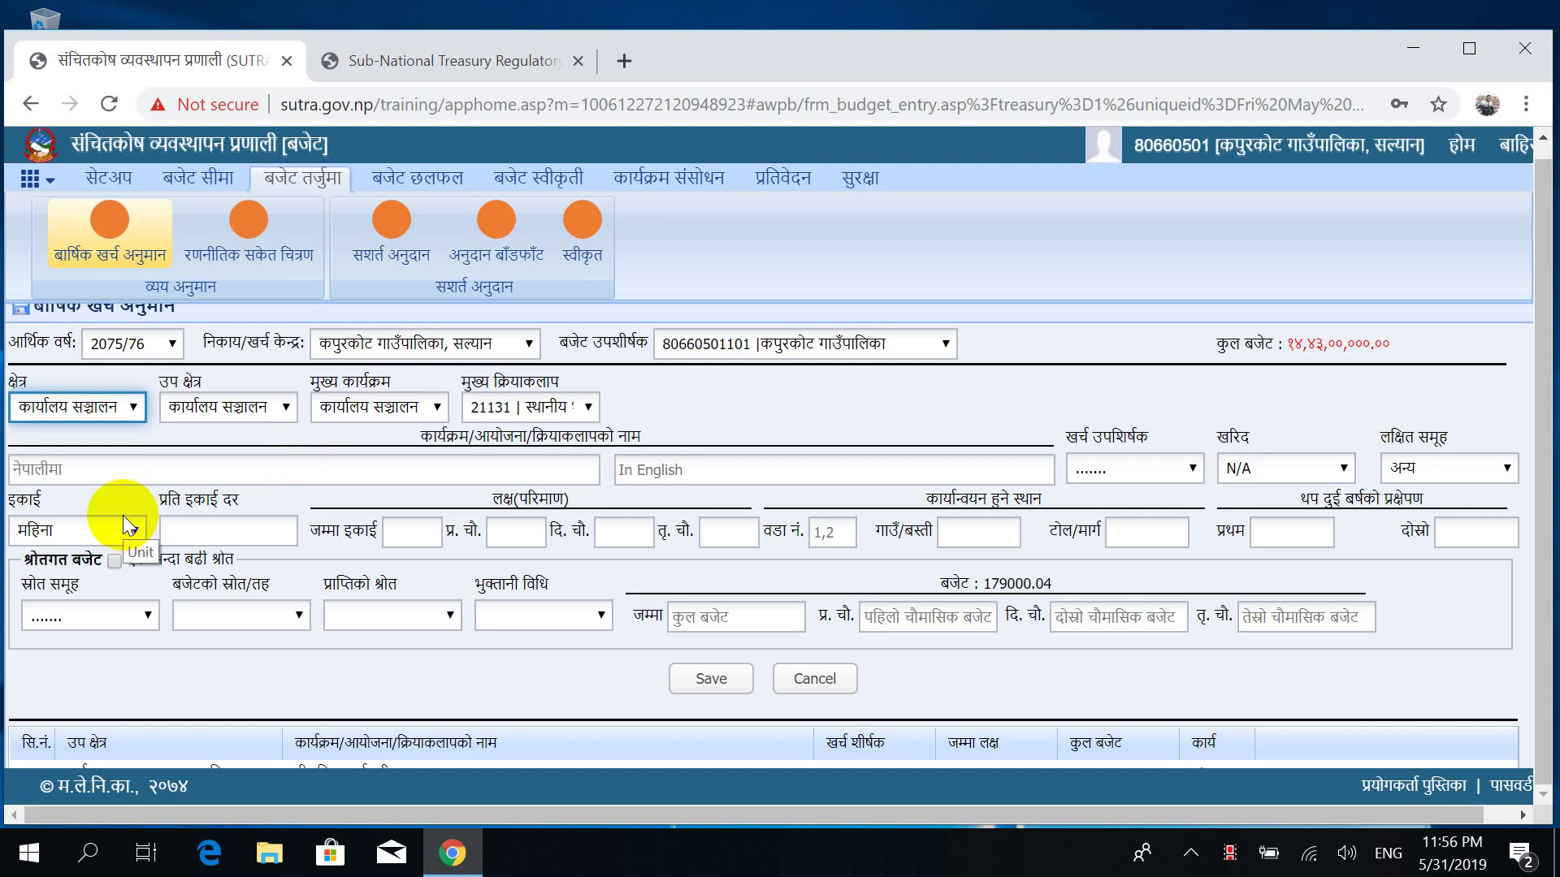
pyautogui.click(520, 407)
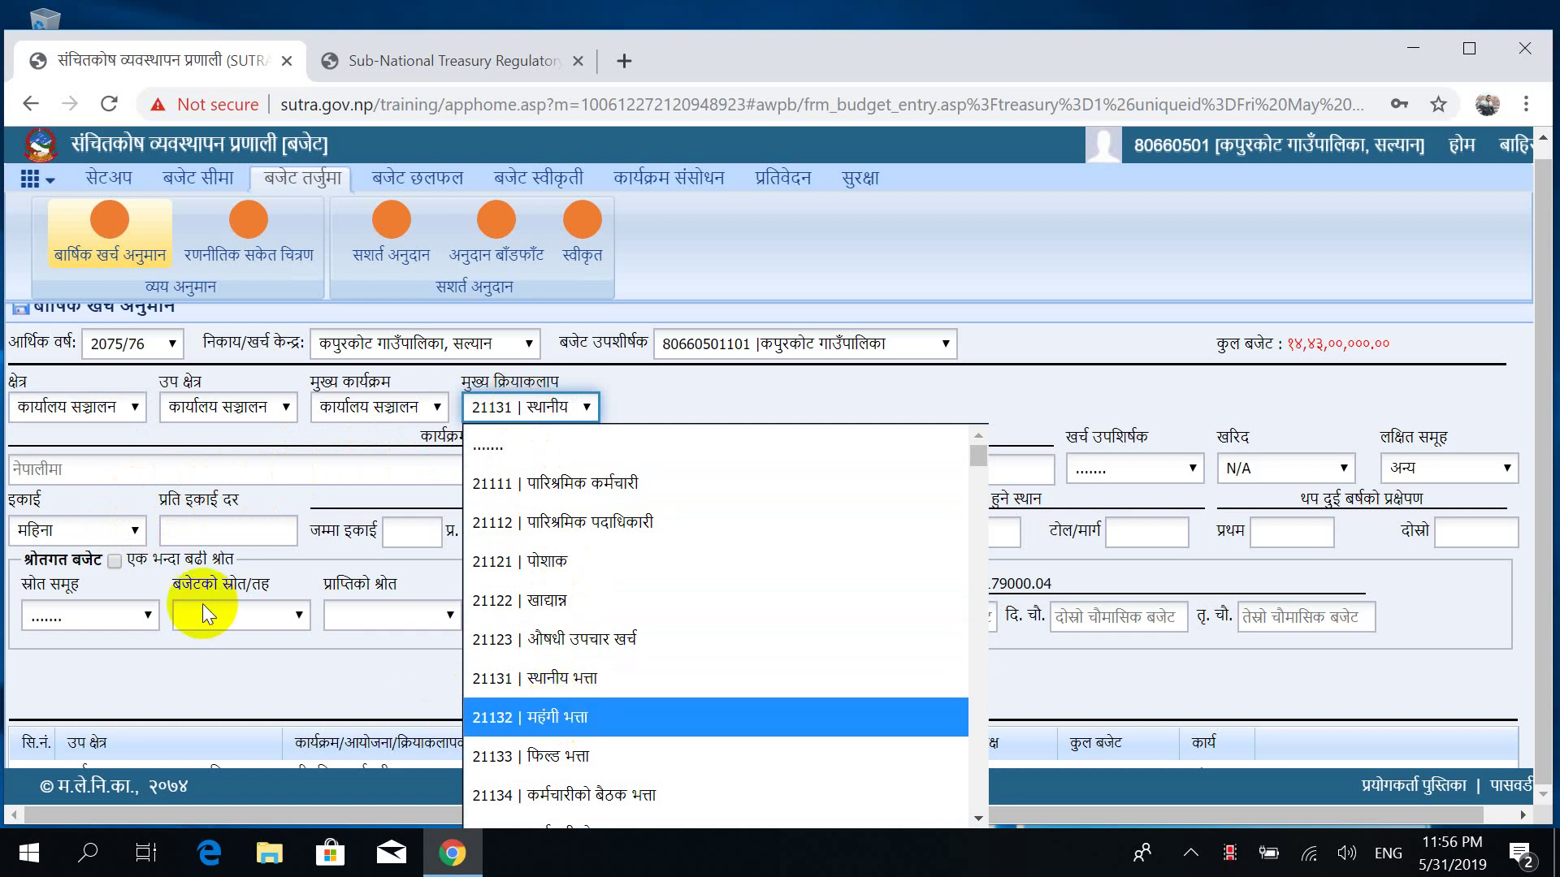
pyautogui.press('Return')
pyautogui.click(225, 529)
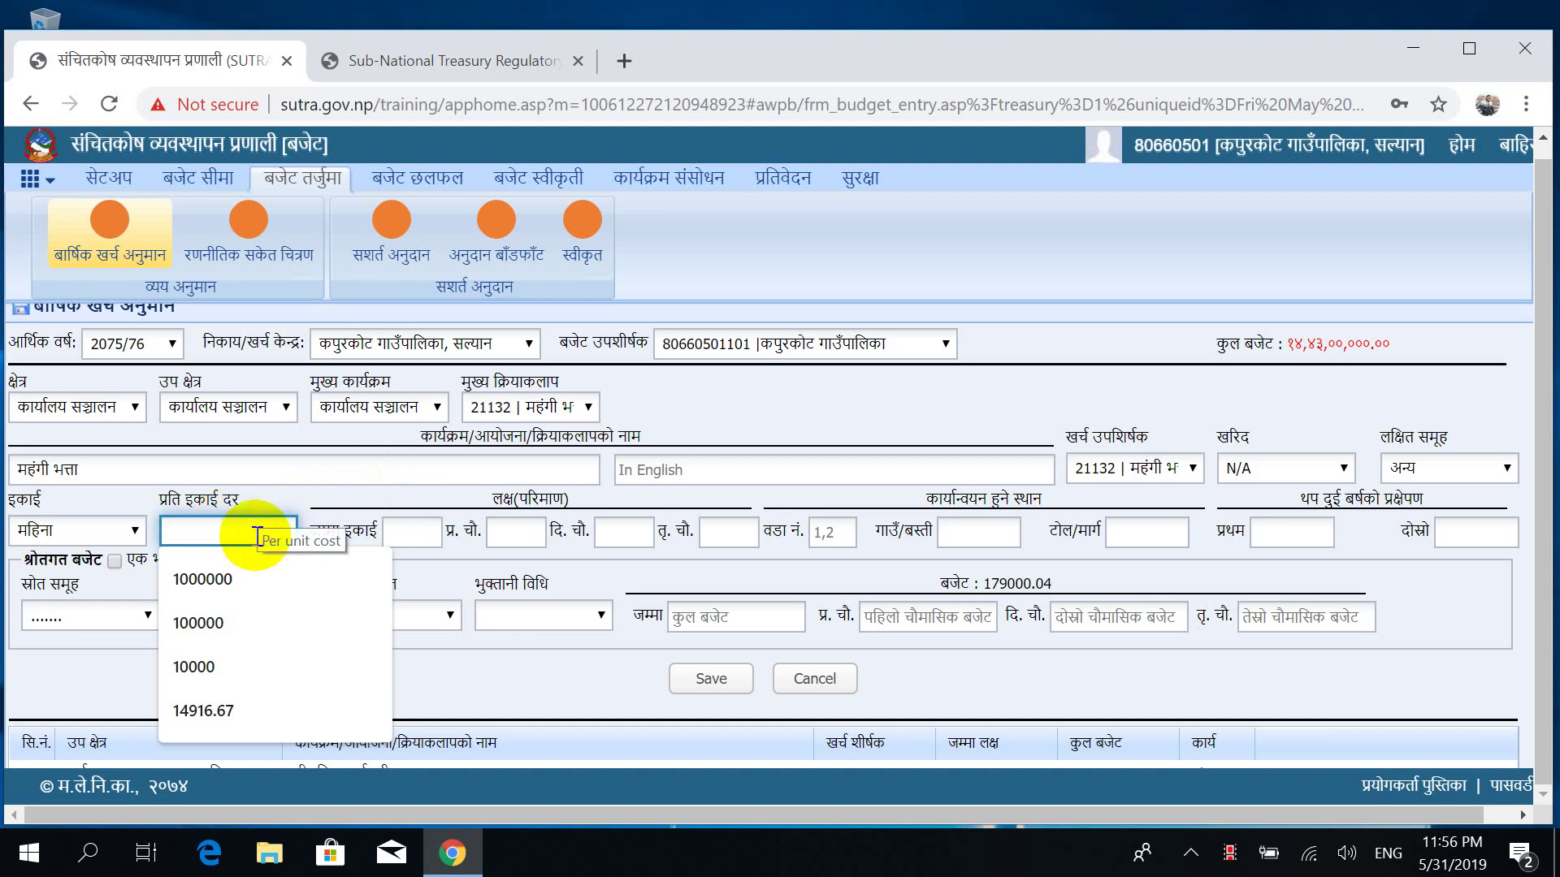
pyautogui.write('200')
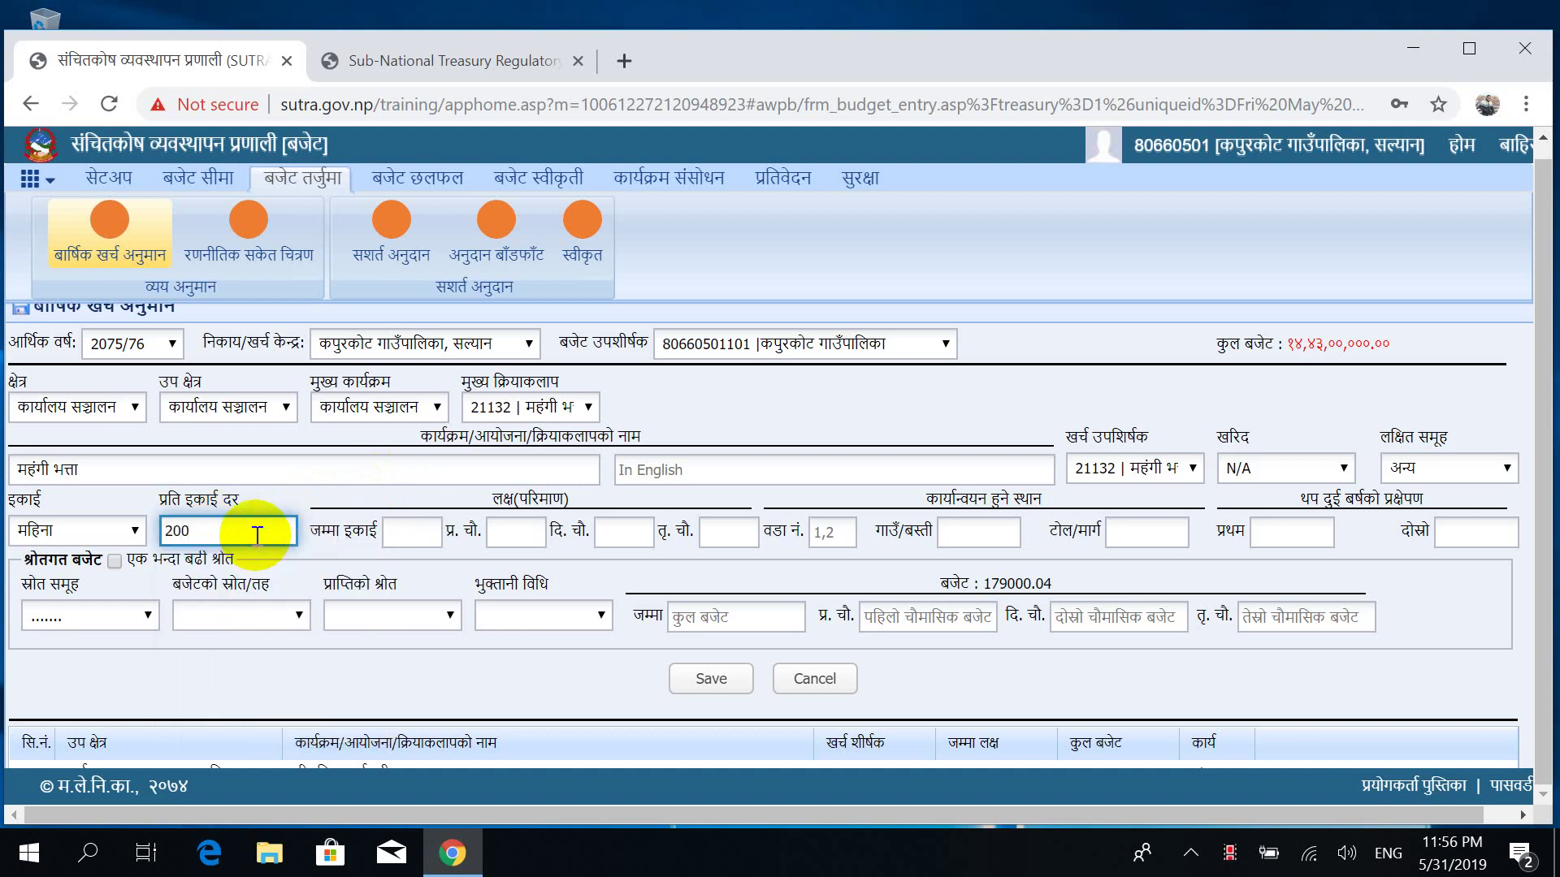
pyautogui.write('0')
pyautogui.press('BackSpace')
pyautogui.press('BackSpace')
pyautogui.press('BackSpace')
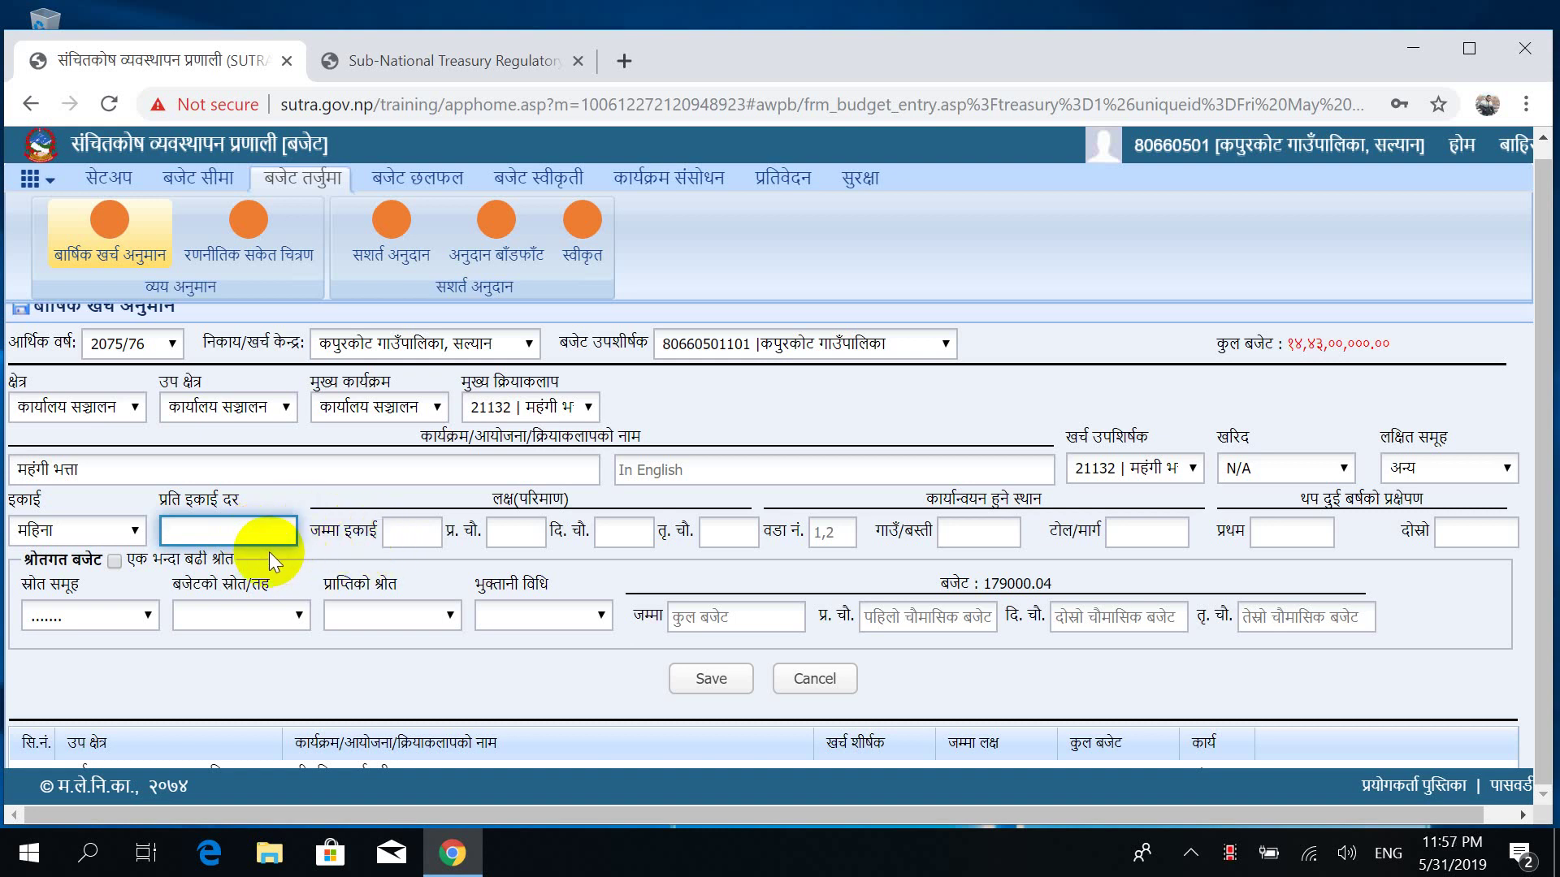
# Enter rate 25000, 12 total months, and 4 months per quarter.
pyautogui.write('25000')
pyautogui.press('Tab')
pyautogui.write('12')
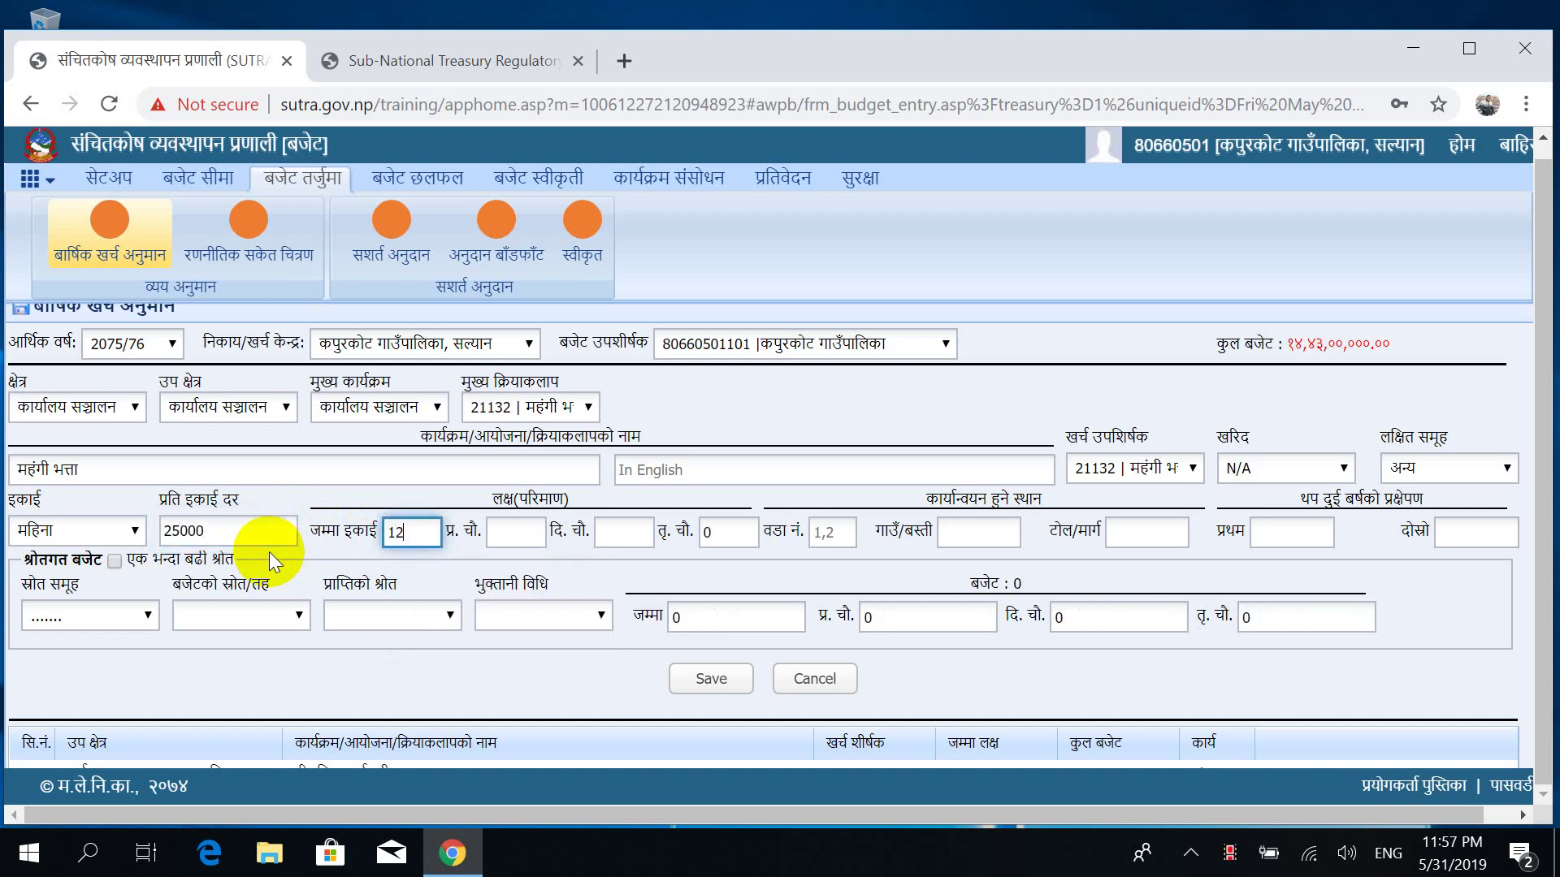
pyautogui.press('Tab')
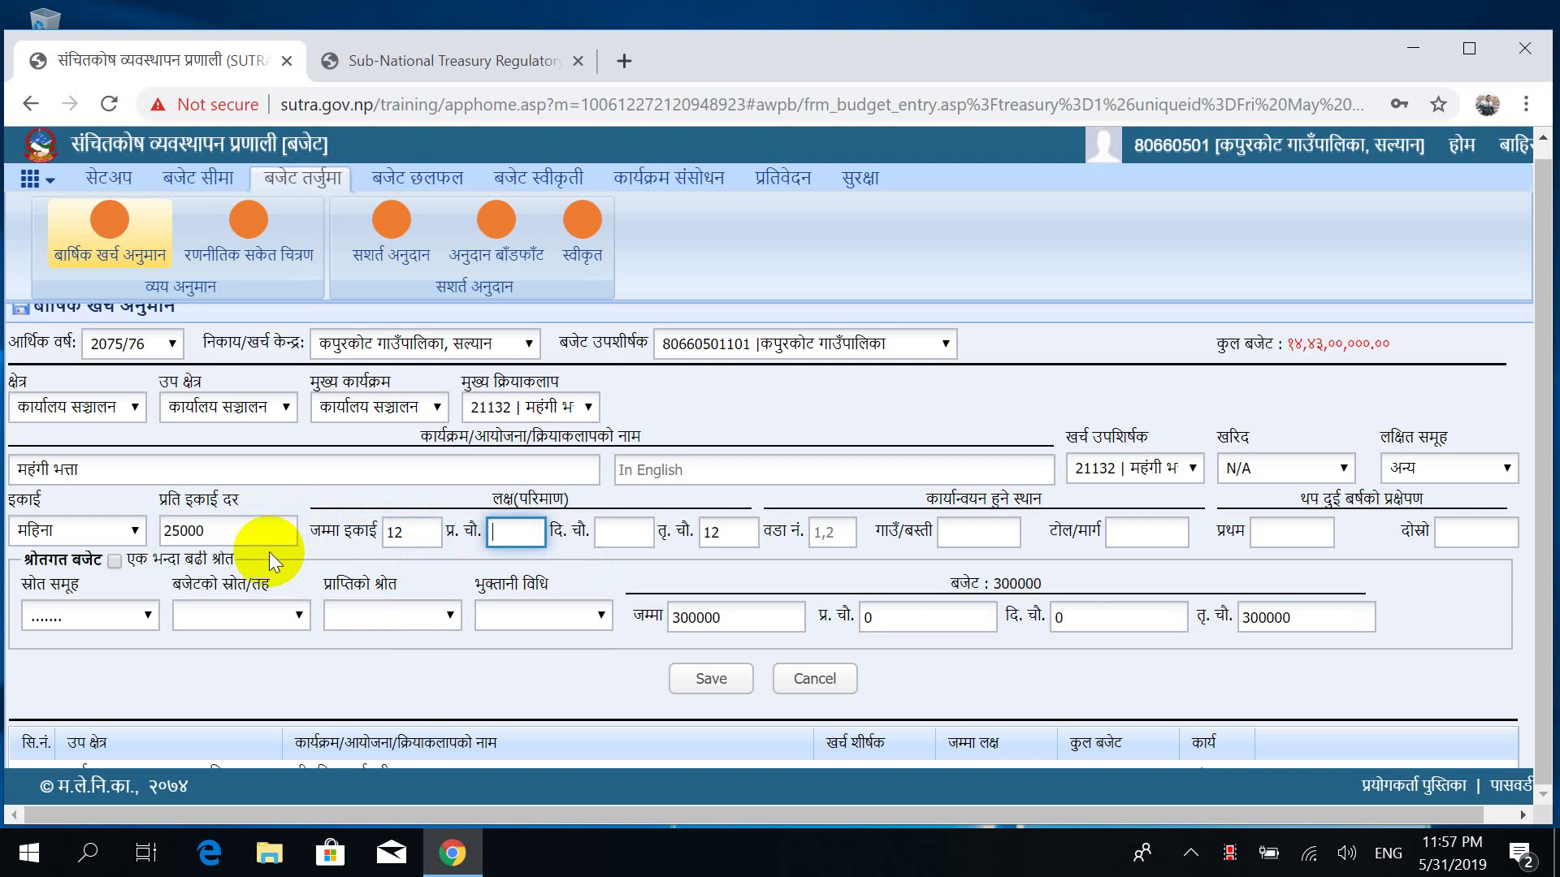
pyautogui.write('5')
pyautogui.press('BackSpace')
pyautogui.write('4')
pyautogui.press('Tab')
pyautogui.write('4')
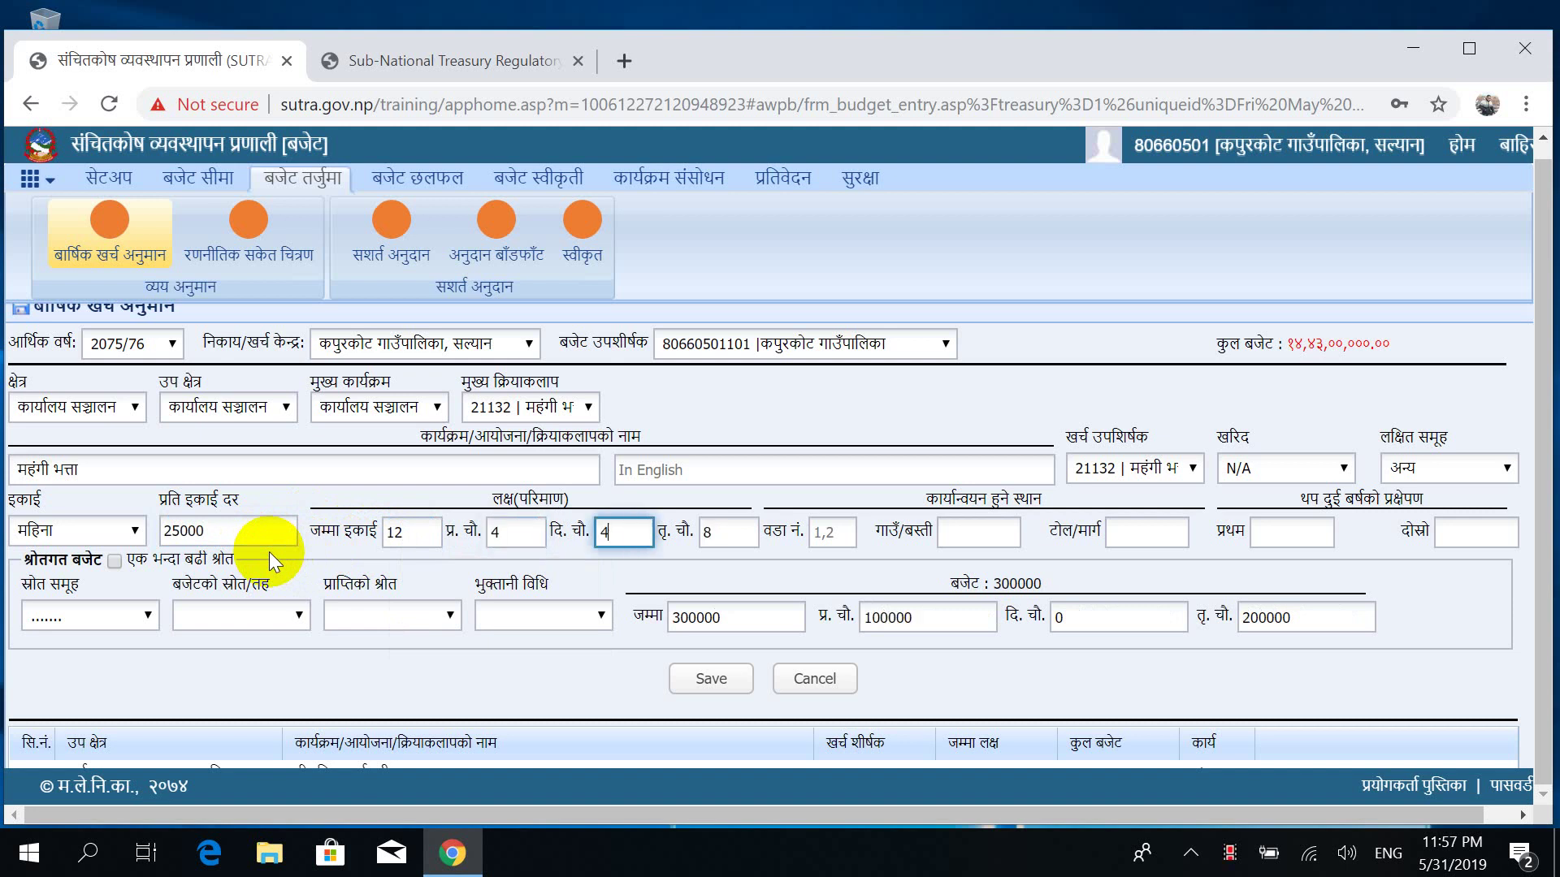
pyautogui.press('Tab')
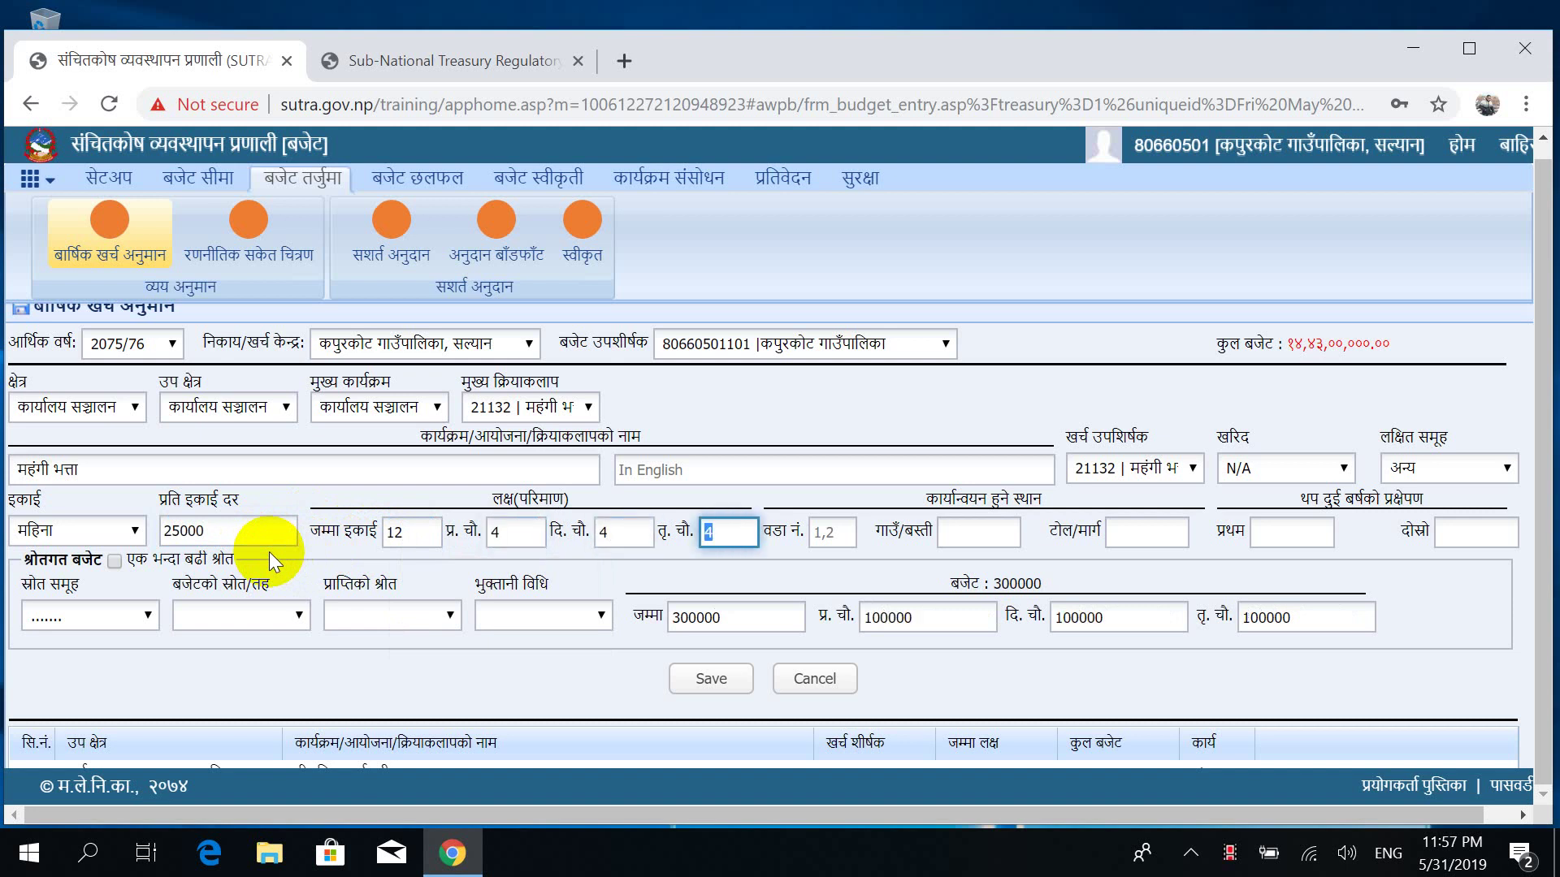
# Set the source group to राजस्व बाडफाड, save, and acknowledge the confirmation.
pyautogui.click(73, 609)
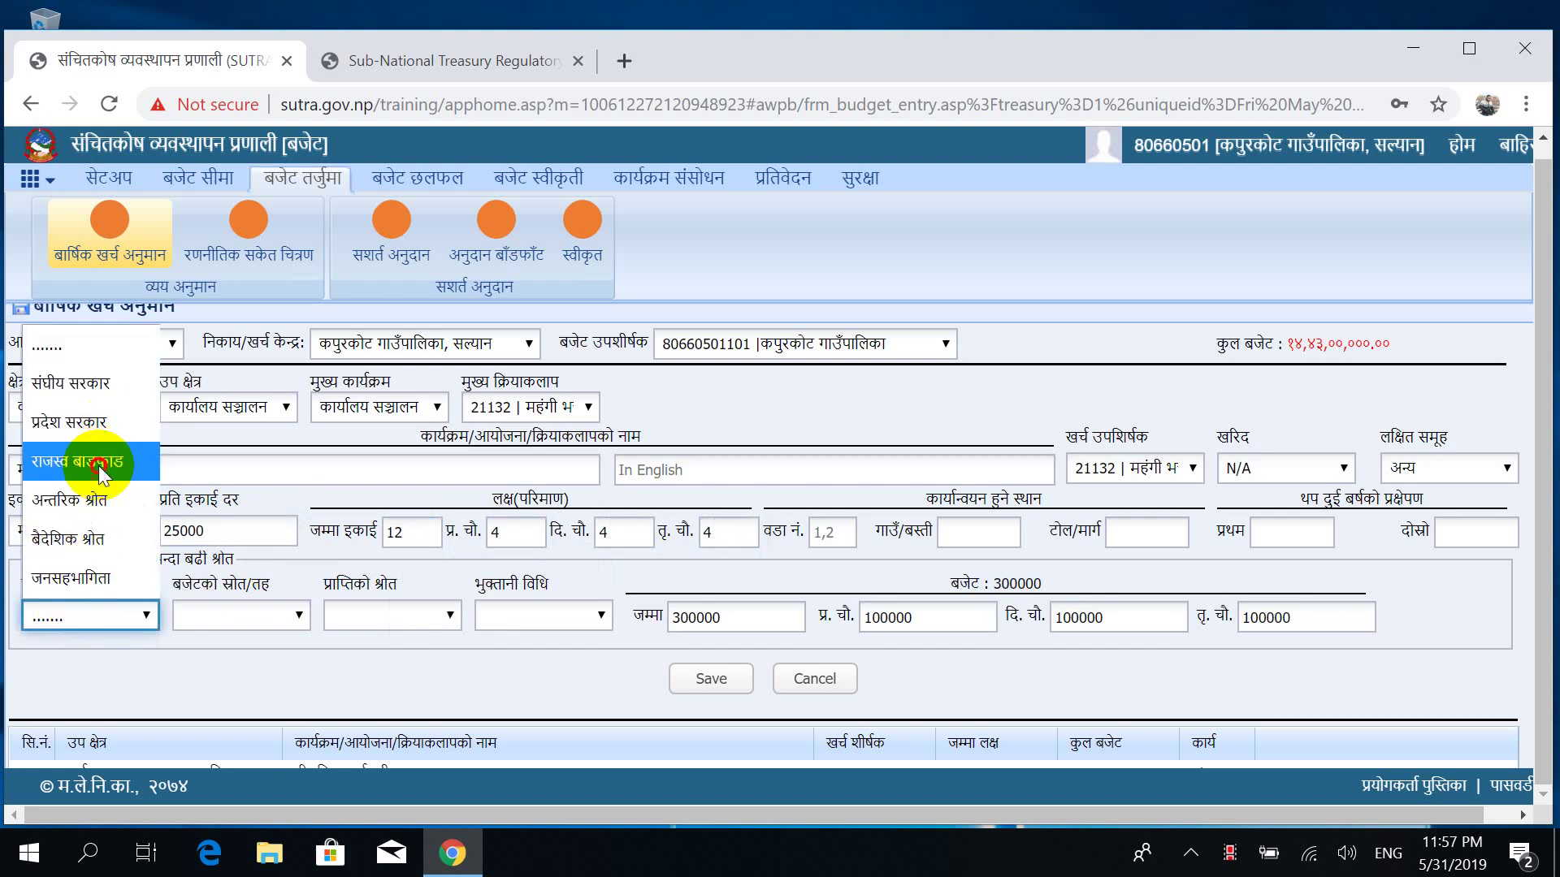
pyautogui.click(719, 675)
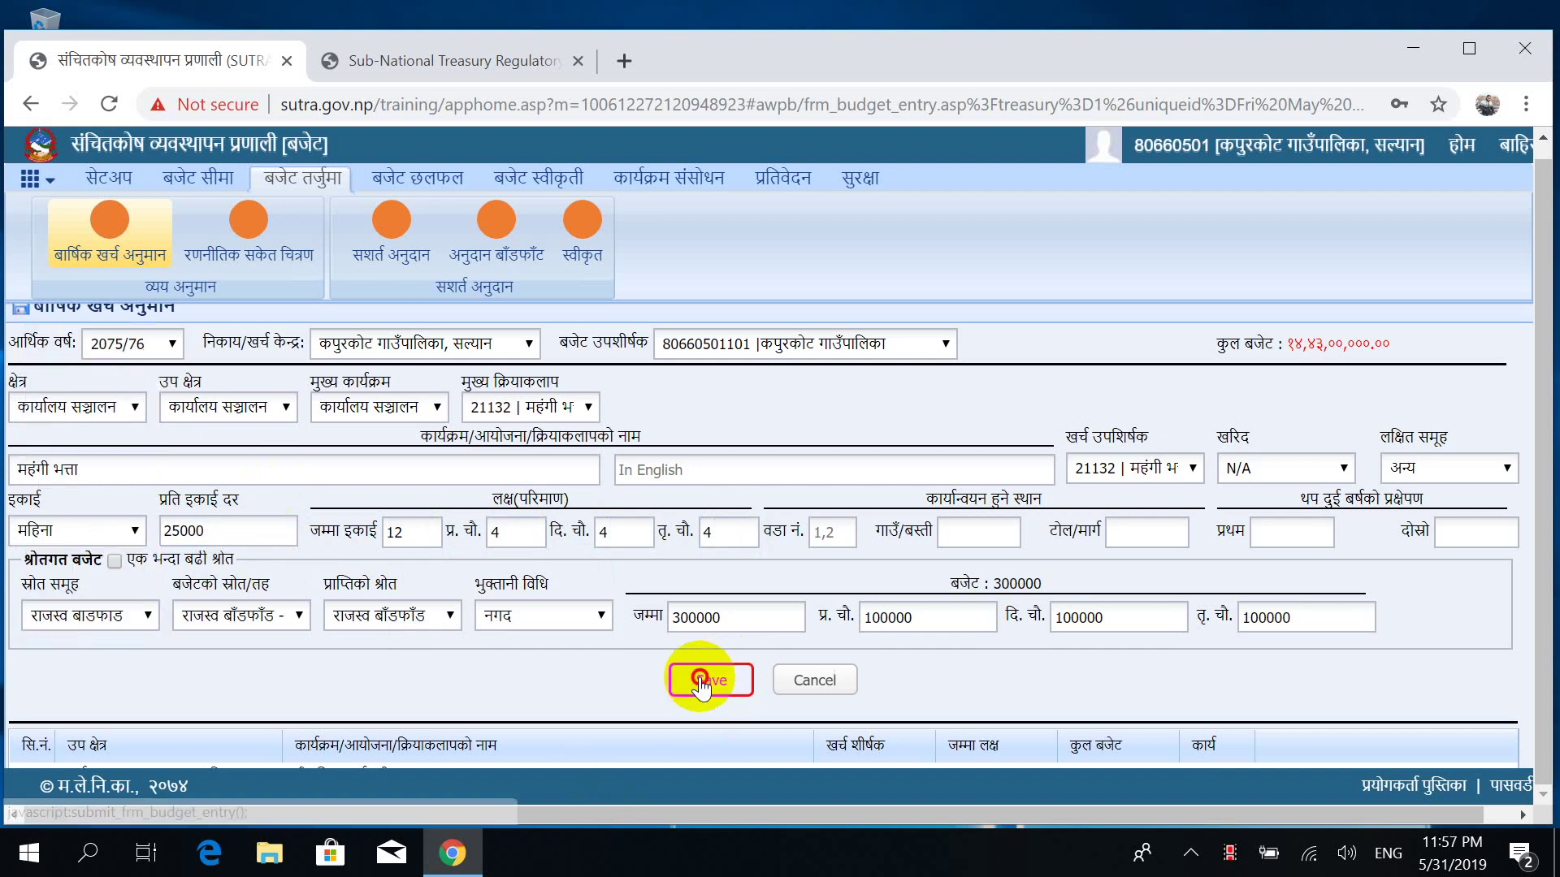
pyautogui.click(703, 684)
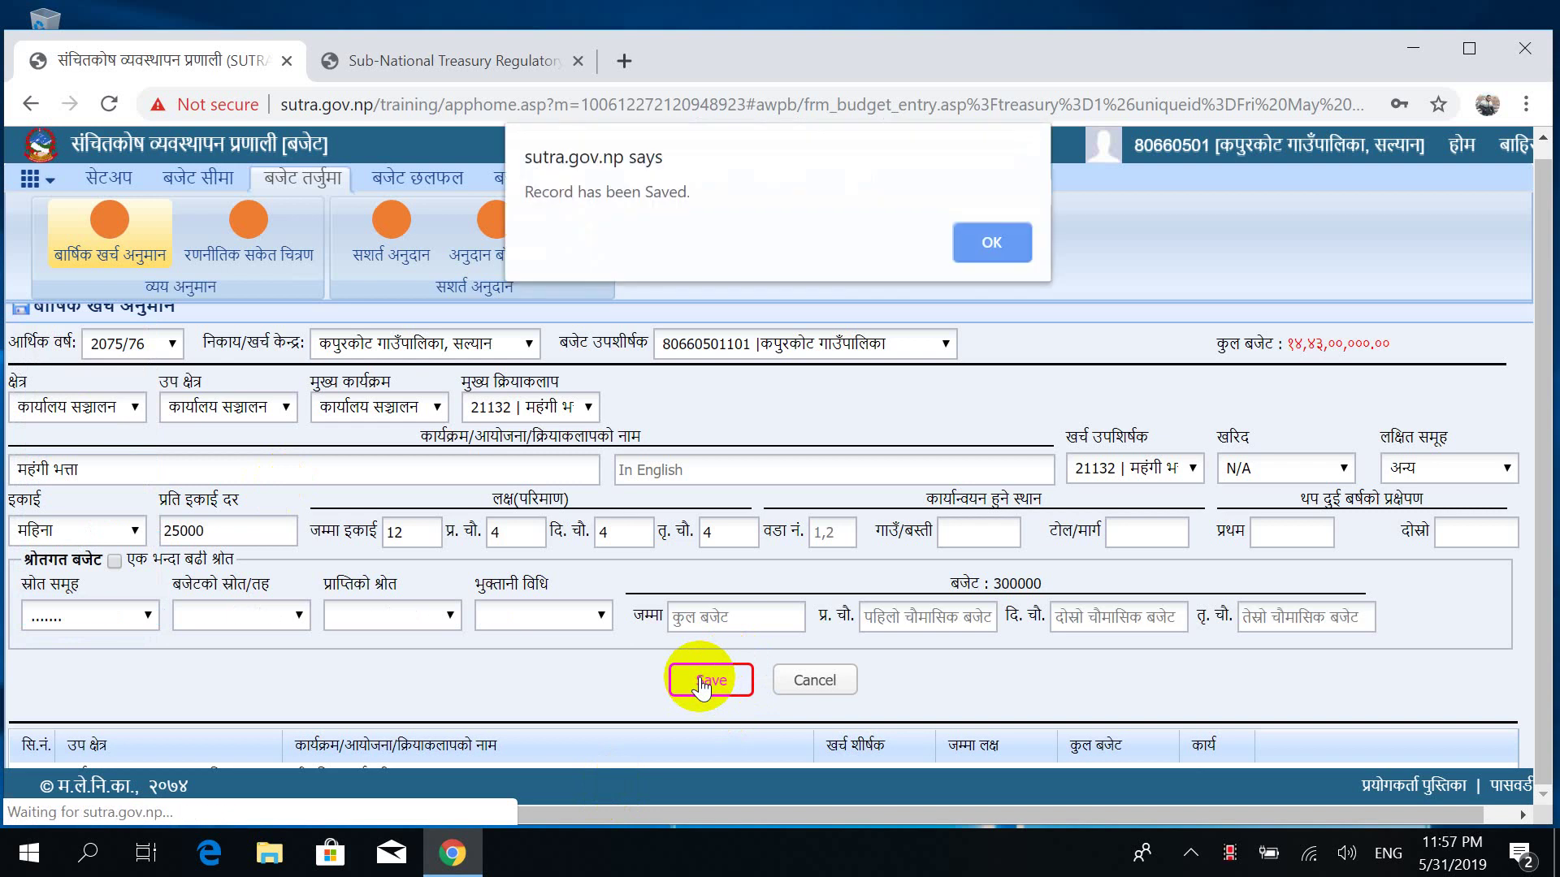
pyautogui.click(989, 236)
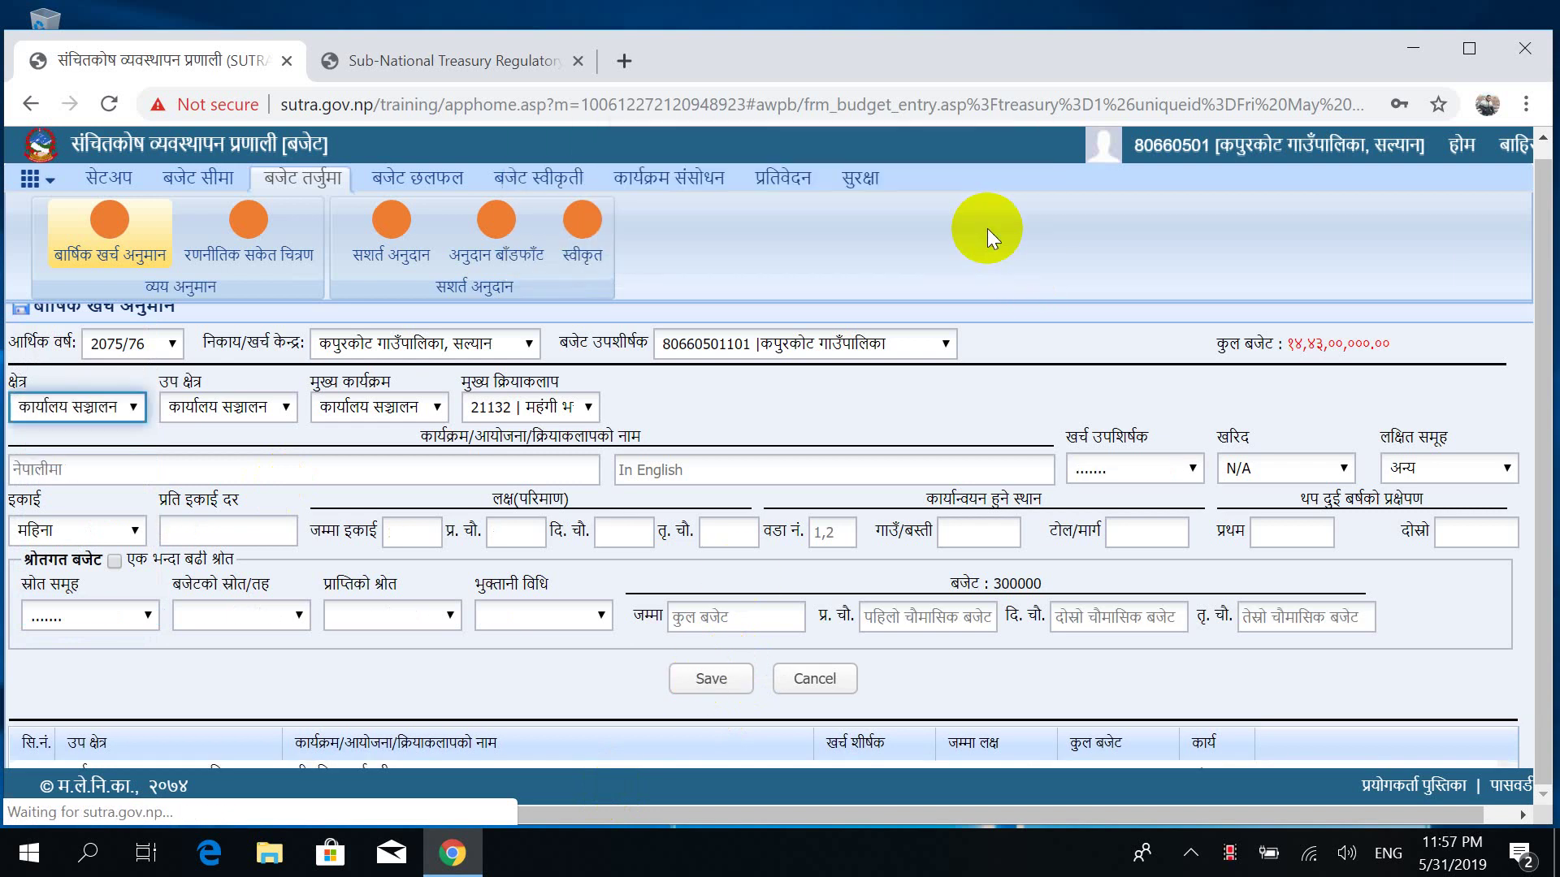
# Keep unit महिना and select main activity 22112 संचार महसुल.
pyautogui.click(97, 529)
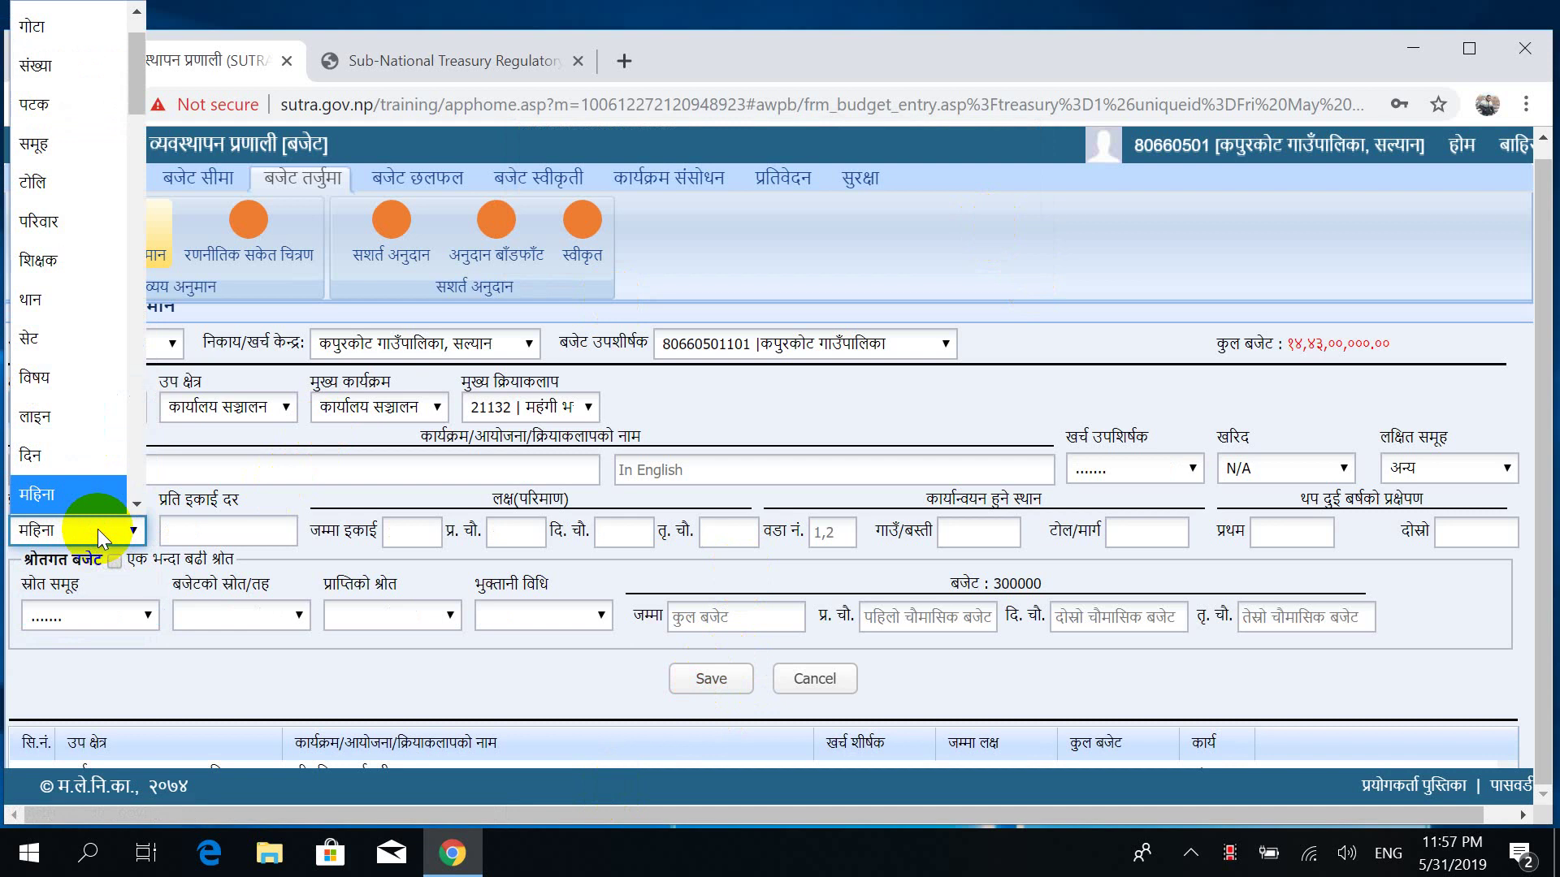
pyautogui.click(262, 470)
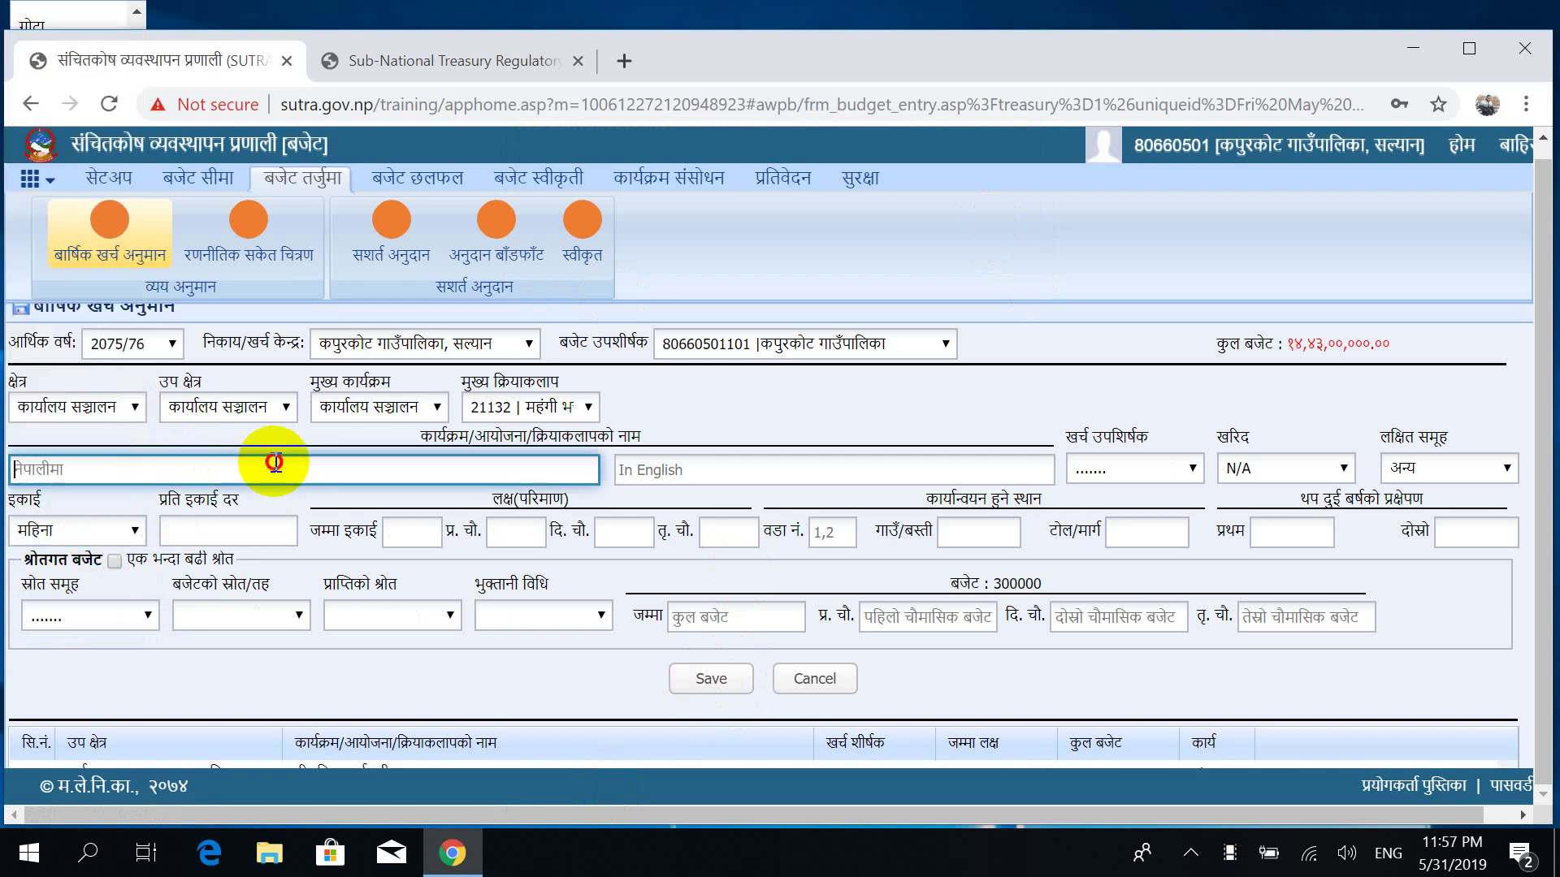
pyautogui.click(570, 406)
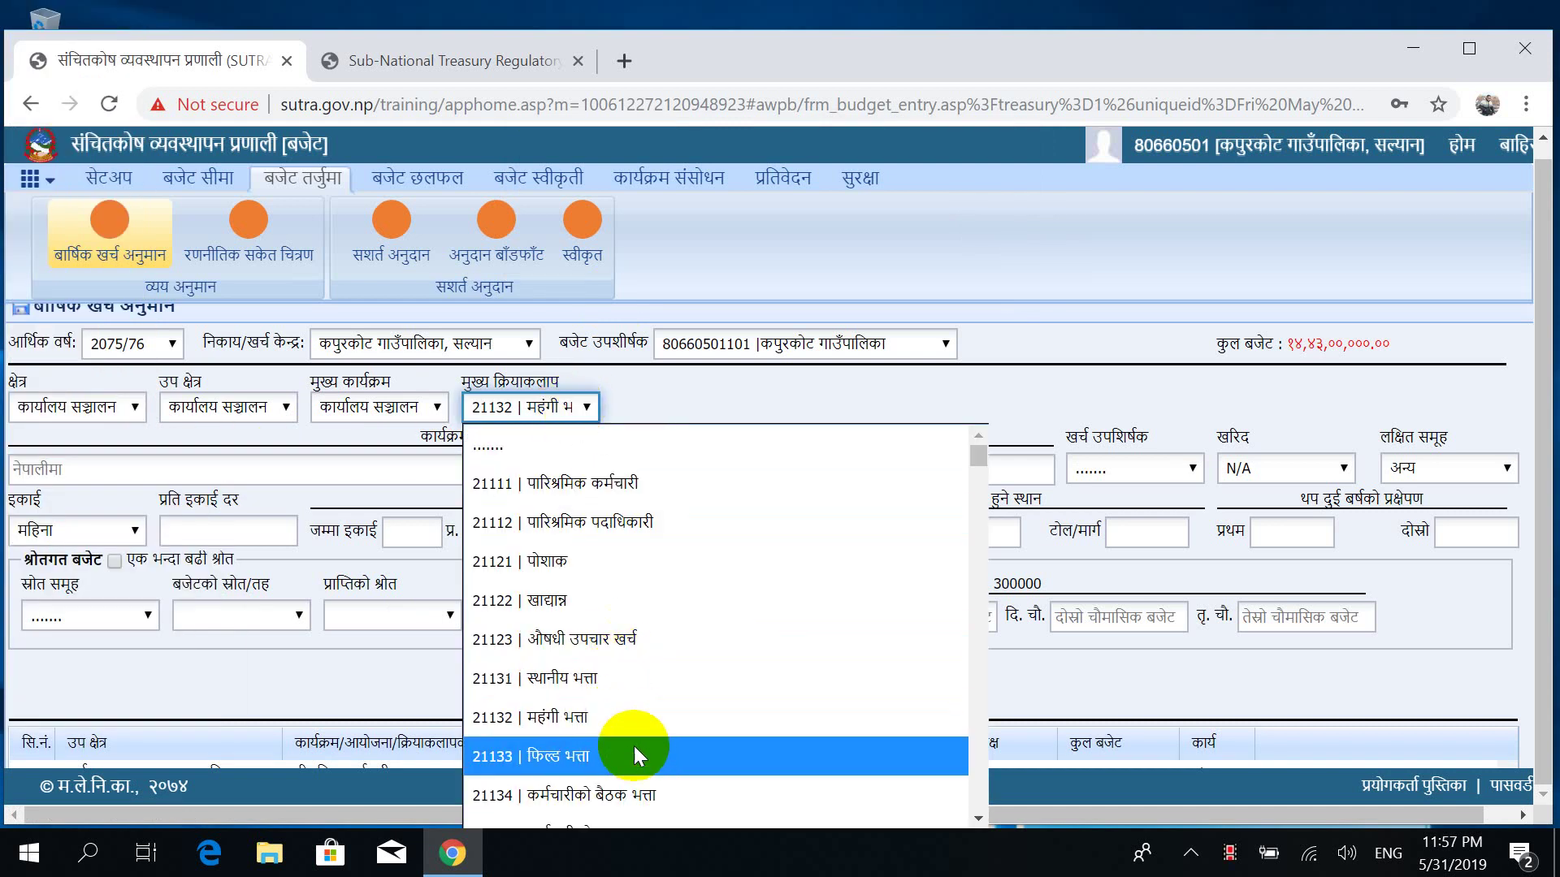
pyautogui.press('Down')
pyautogui.press('Down')
pyautogui.press('Down')
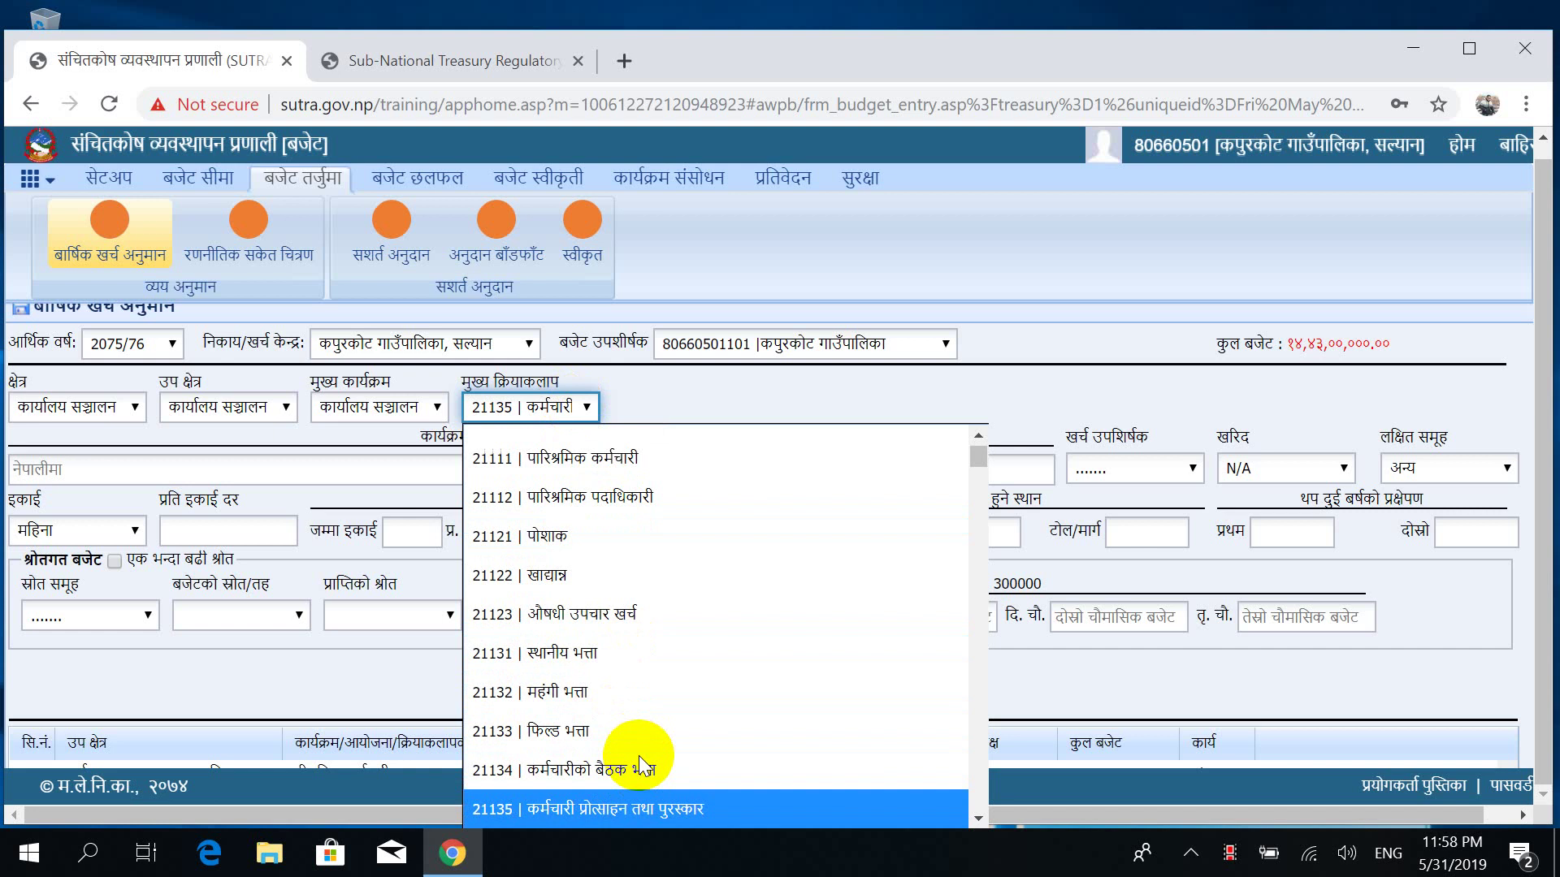
pyautogui.press('Down')
pyautogui.press('Down')
pyautogui.press('Down')
pyautogui.press('Down')
pyautogui.press('Down')
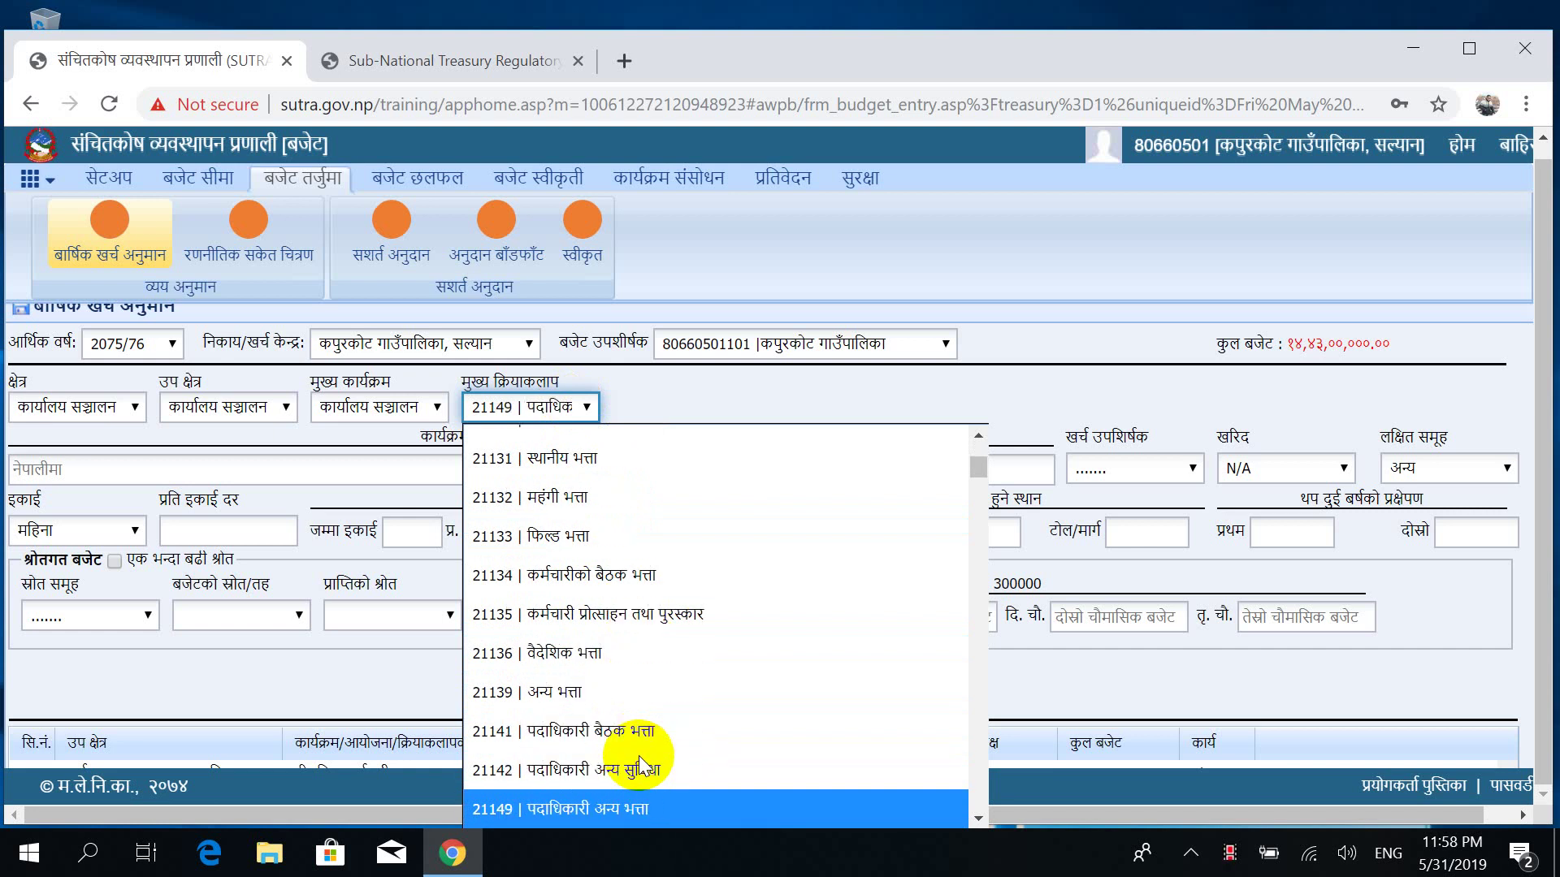
pyautogui.press('Down')
pyautogui.press('Down')
pyautogui.press('Down')
pyautogui.press('Down')
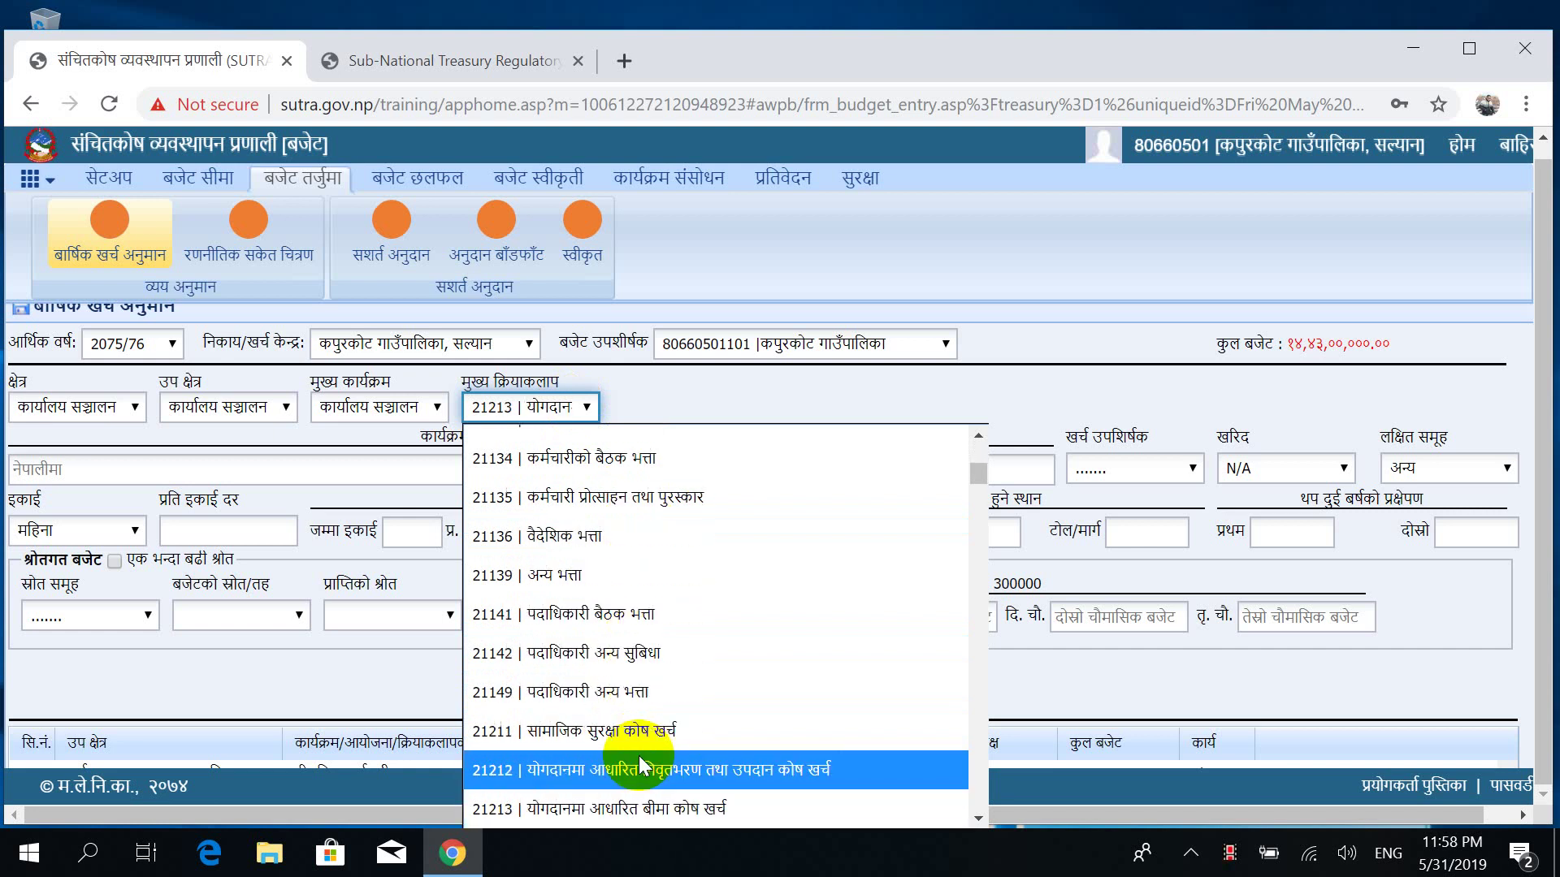
pyautogui.press('Down')
pyautogui.press('Down')
pyautogui.press('Down')
pyautogui.press('Down')
pyautogui.press('Down')
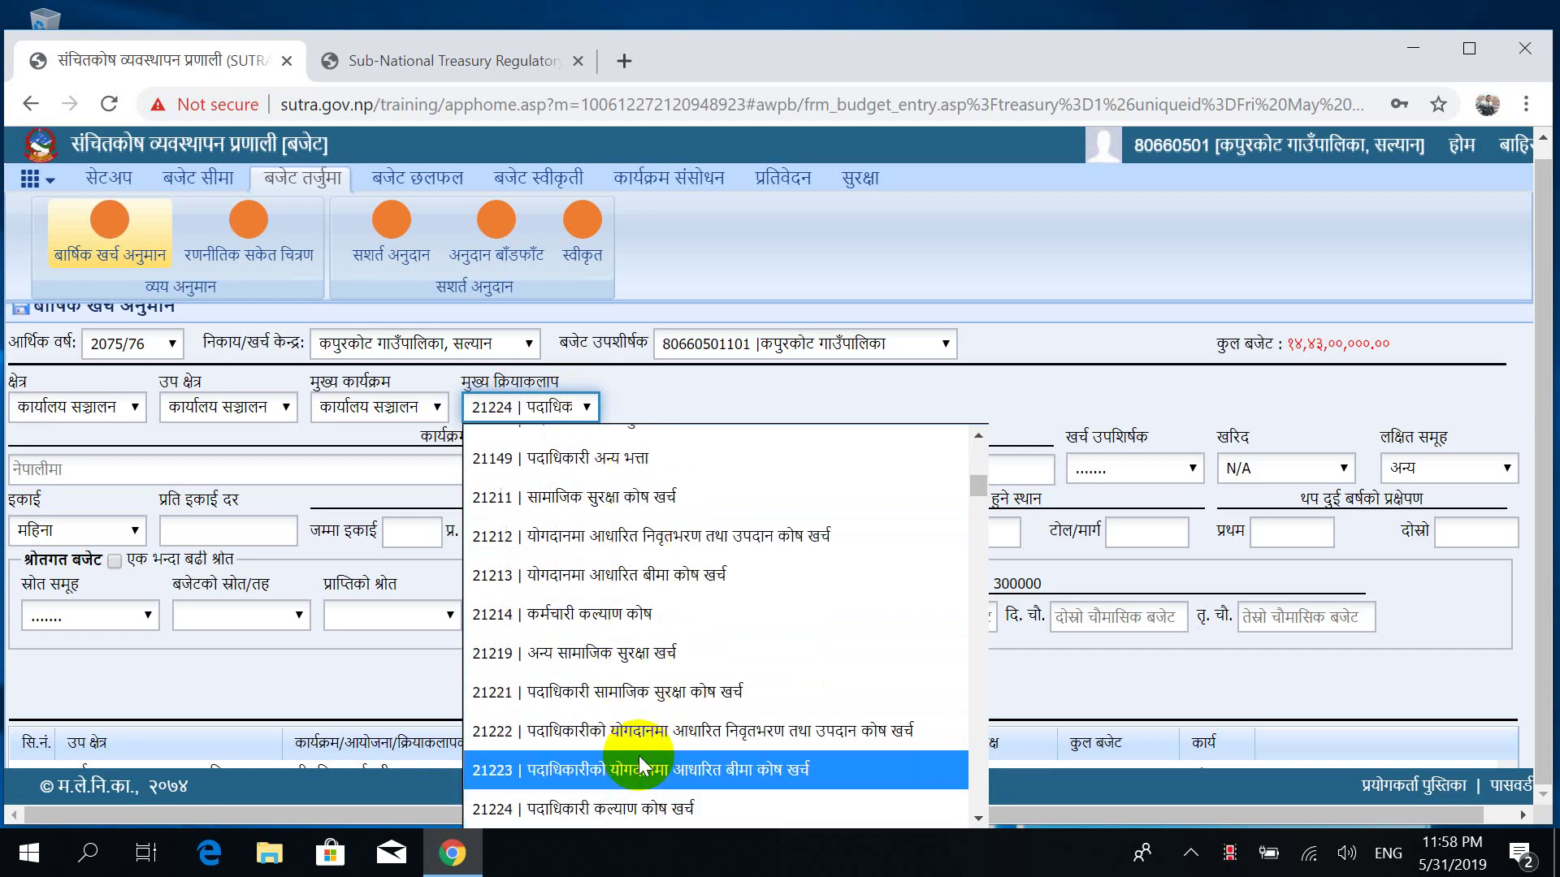
pyautogui.press('Down')
pyautogui.press('Down')
pyautogui.press('Up')
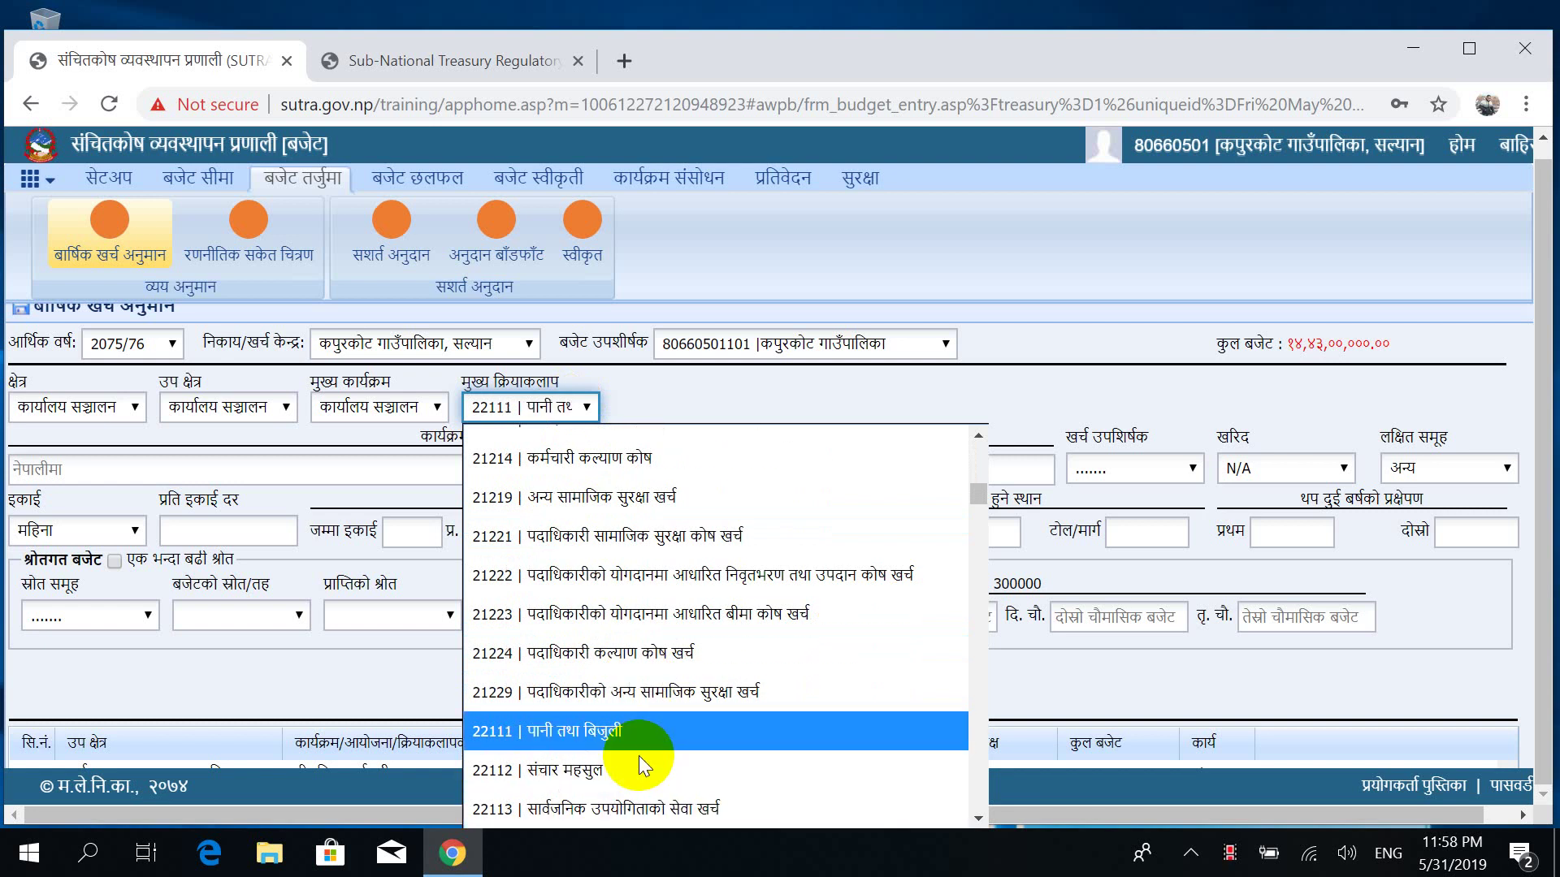
pyautogui.press('Down')
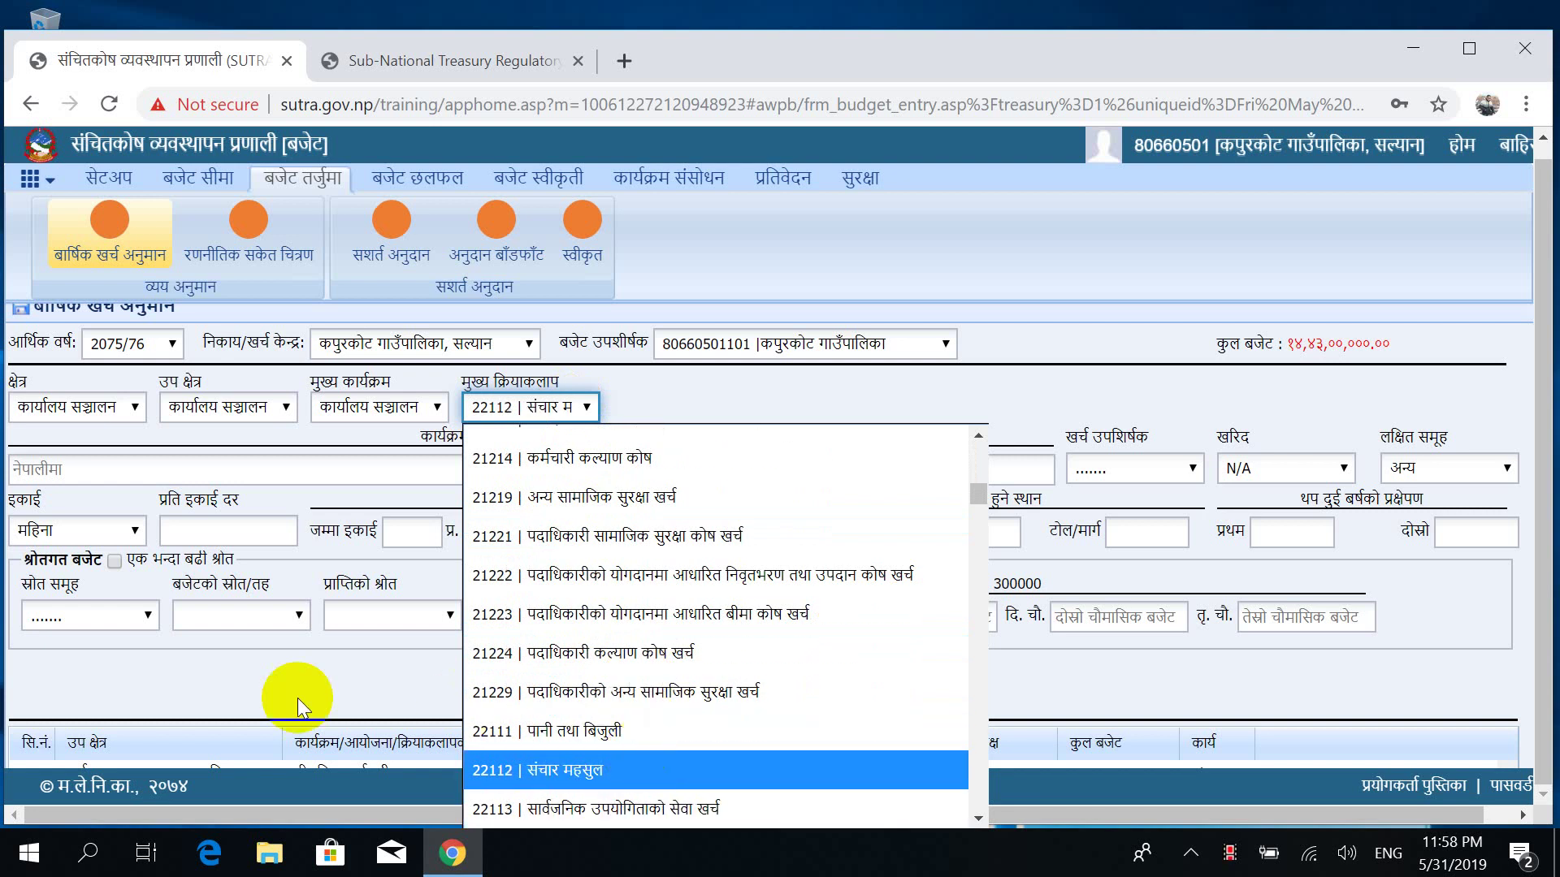
pyautogui.press('Return')
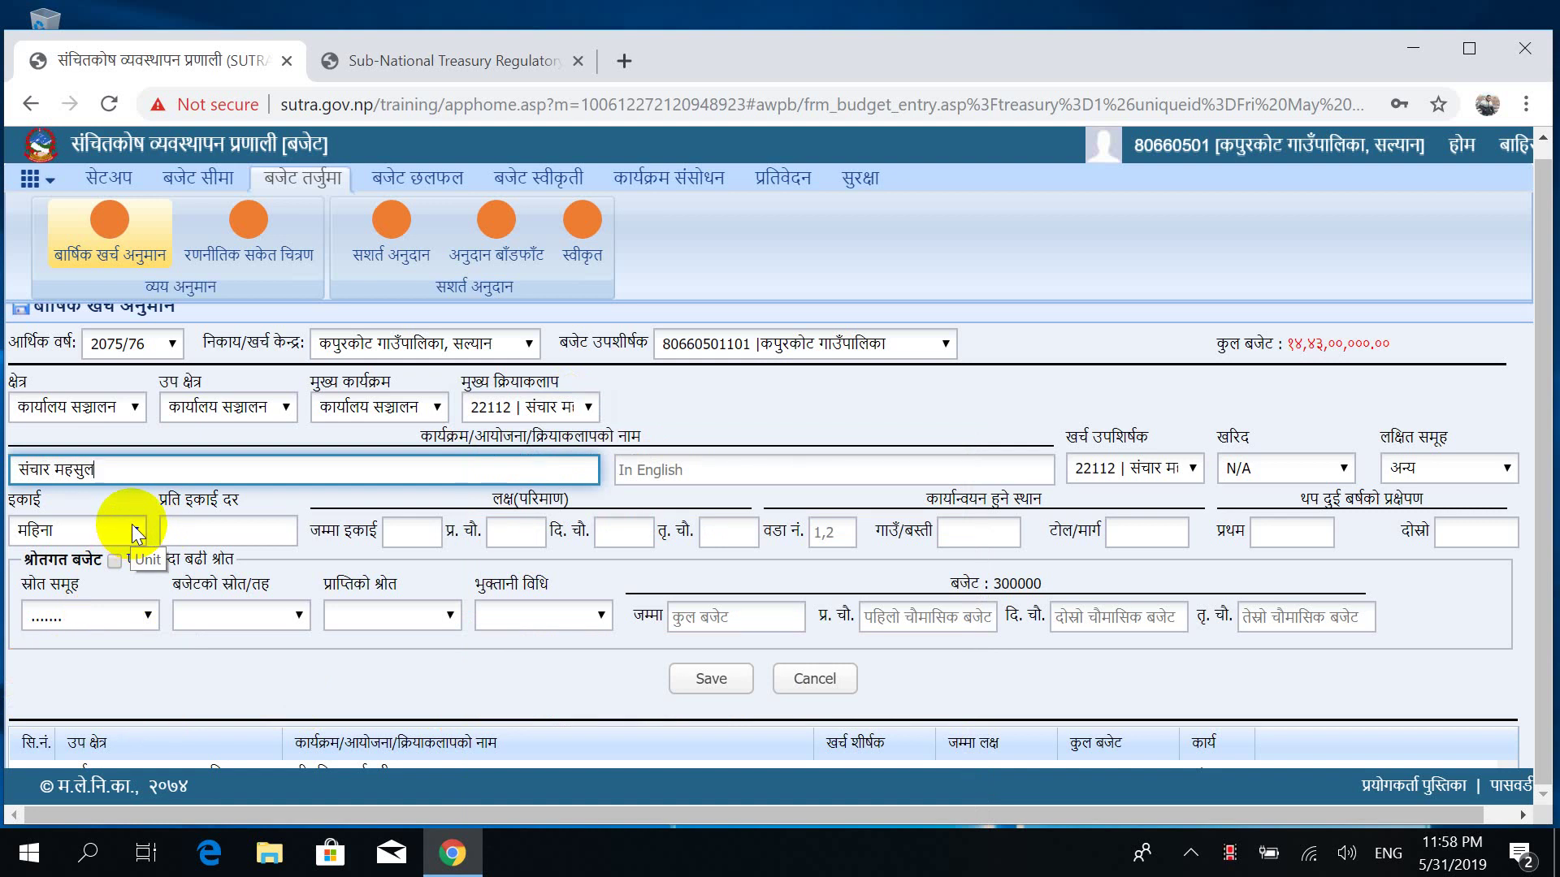
# Enter rate 50000, 12 total units, and 4 in each of the first two quarters.
pyautogui.click(200, 529)
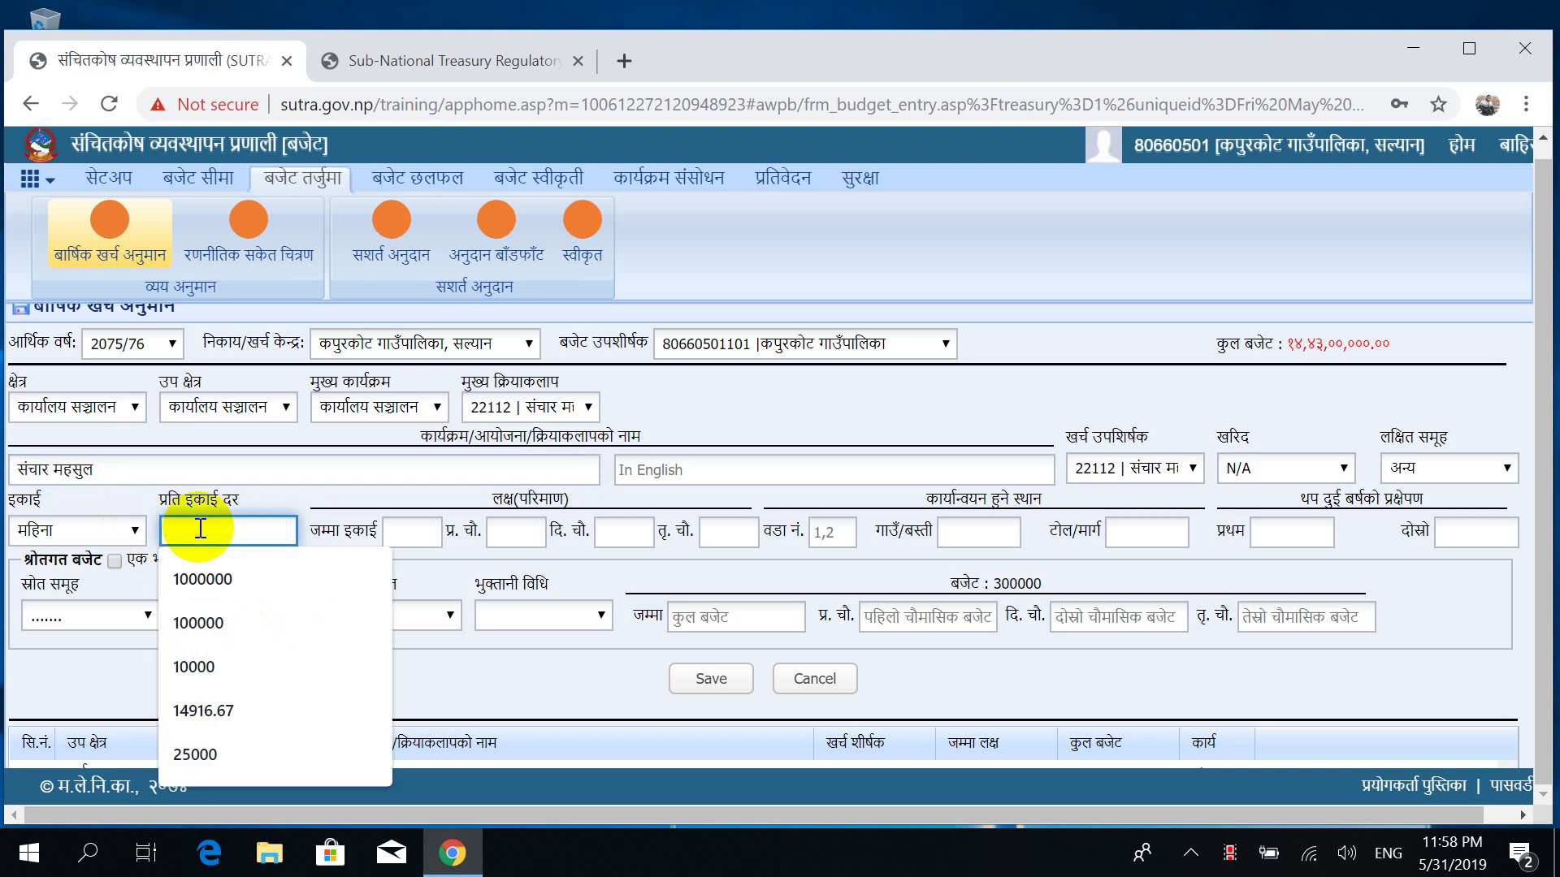
pyautogui.click(200, 529)
pyautogui.write('5')
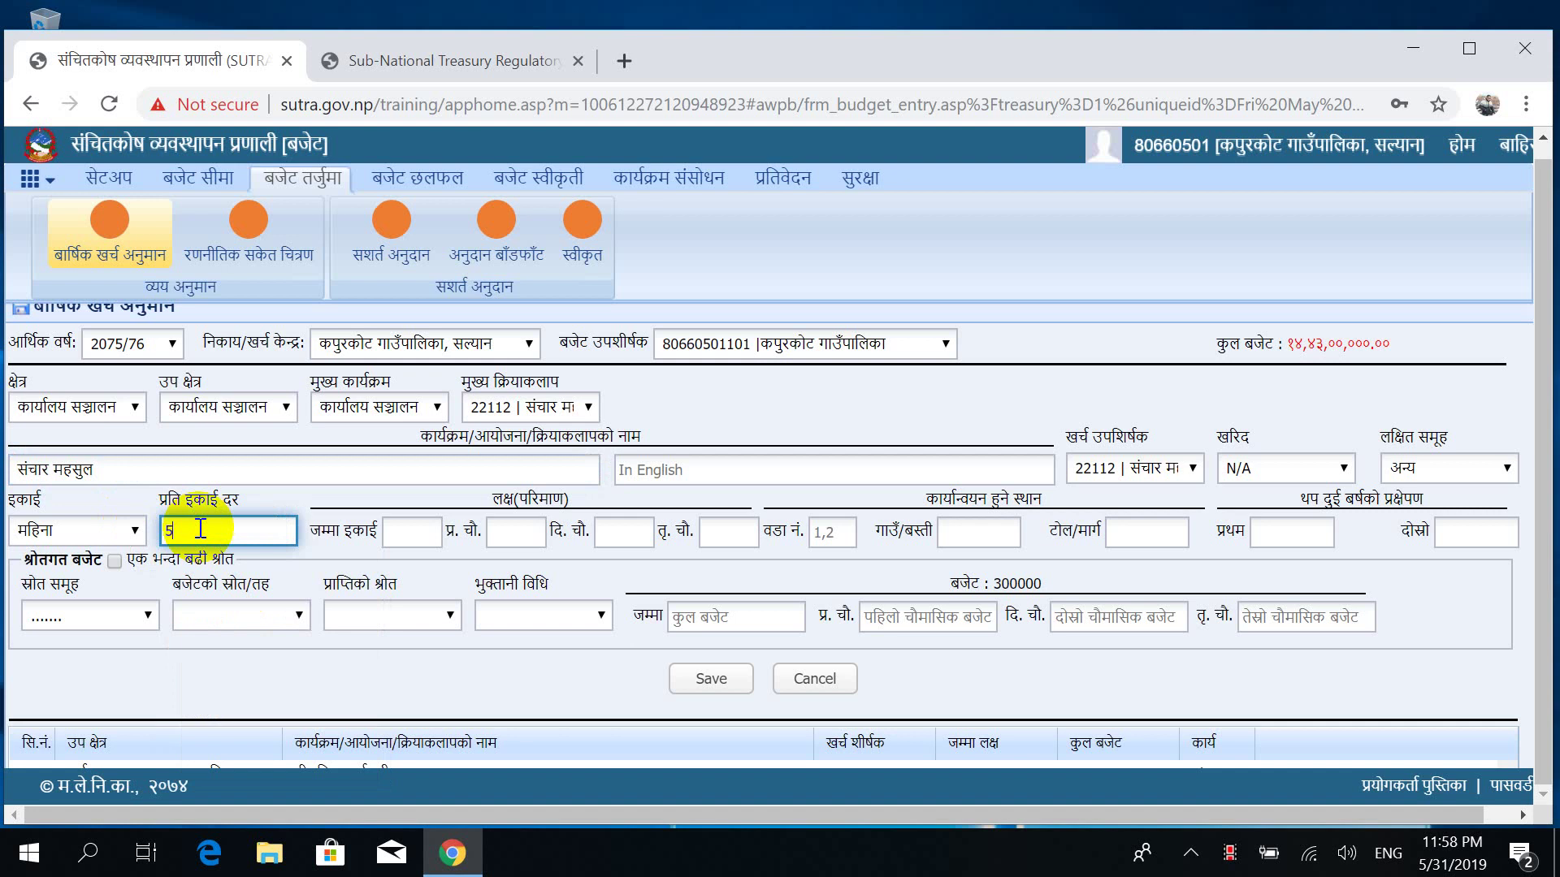
pyautogui.write('0000')
pyautogui.click(403, 533)
pyautogui.write('12')
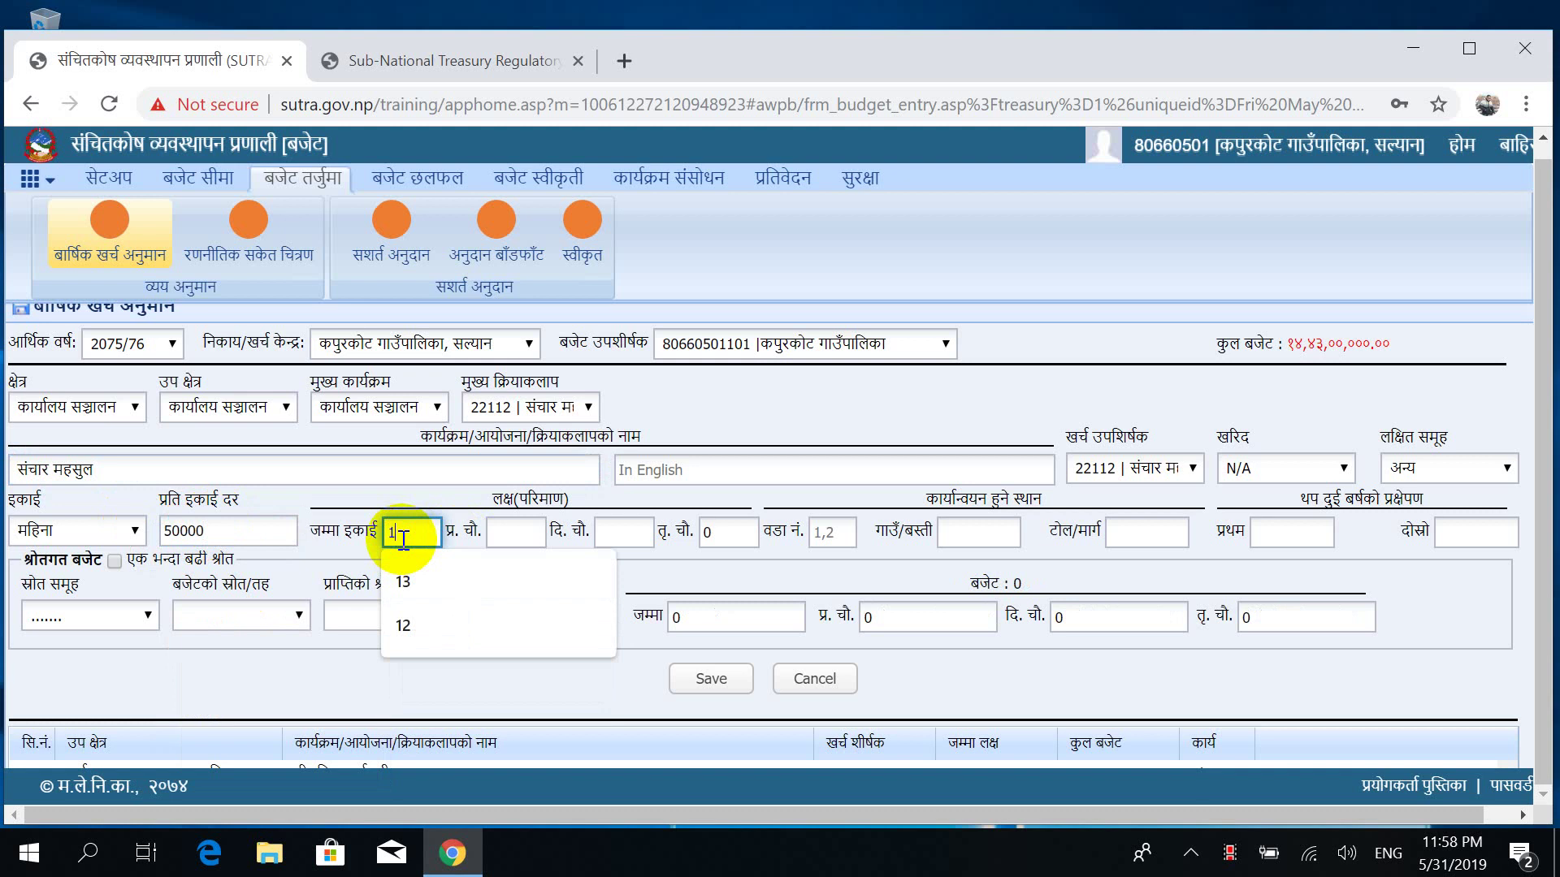
pyautogui.click(518, 534)
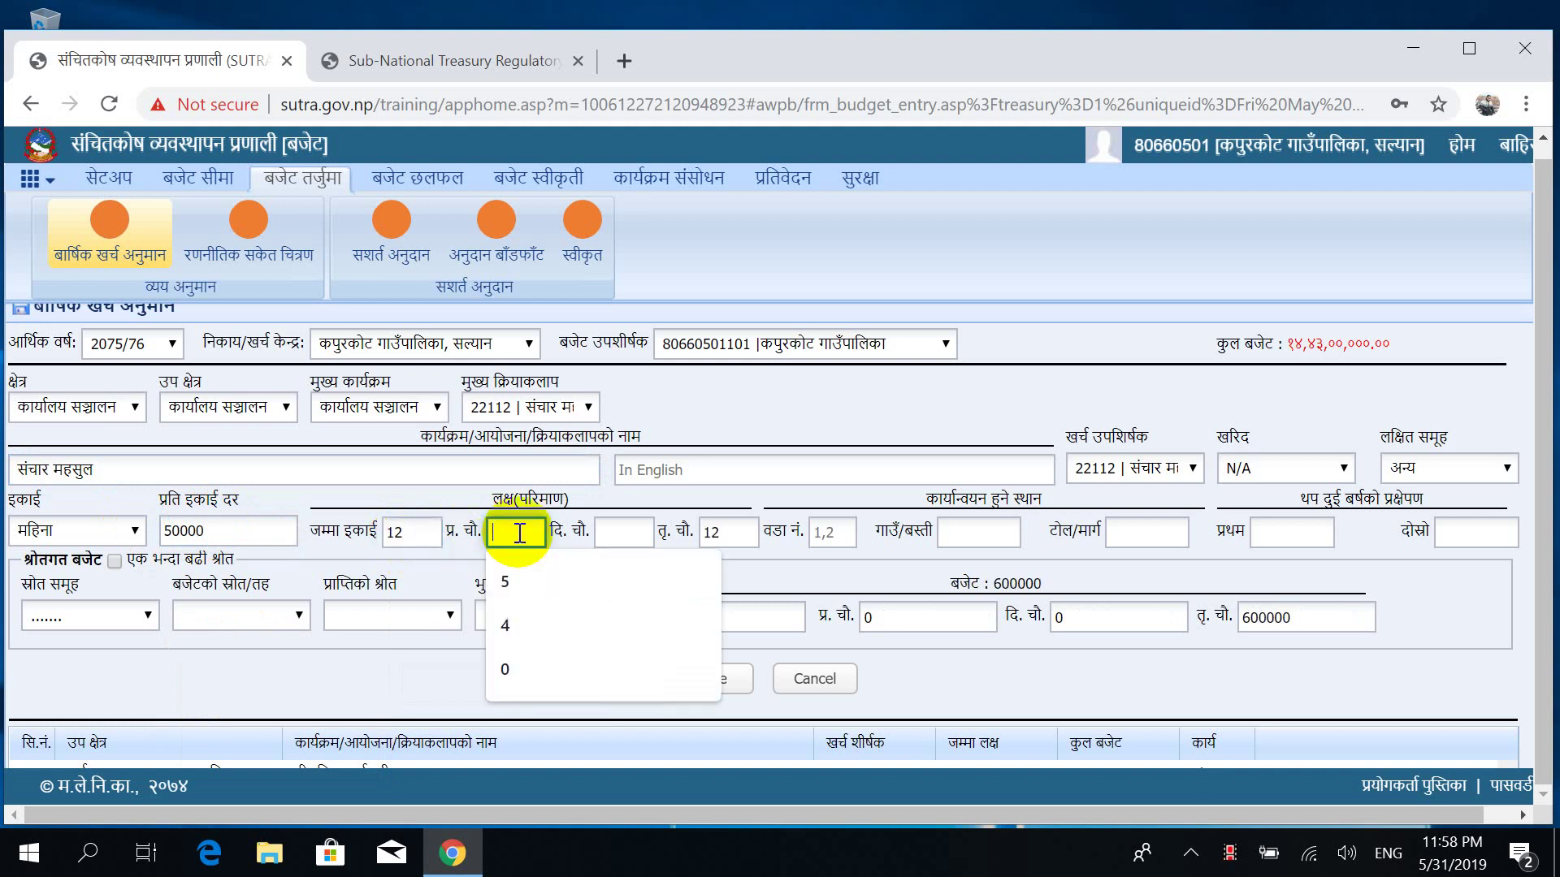
pyautogui.write('4')
pyautogui.press('Tab')
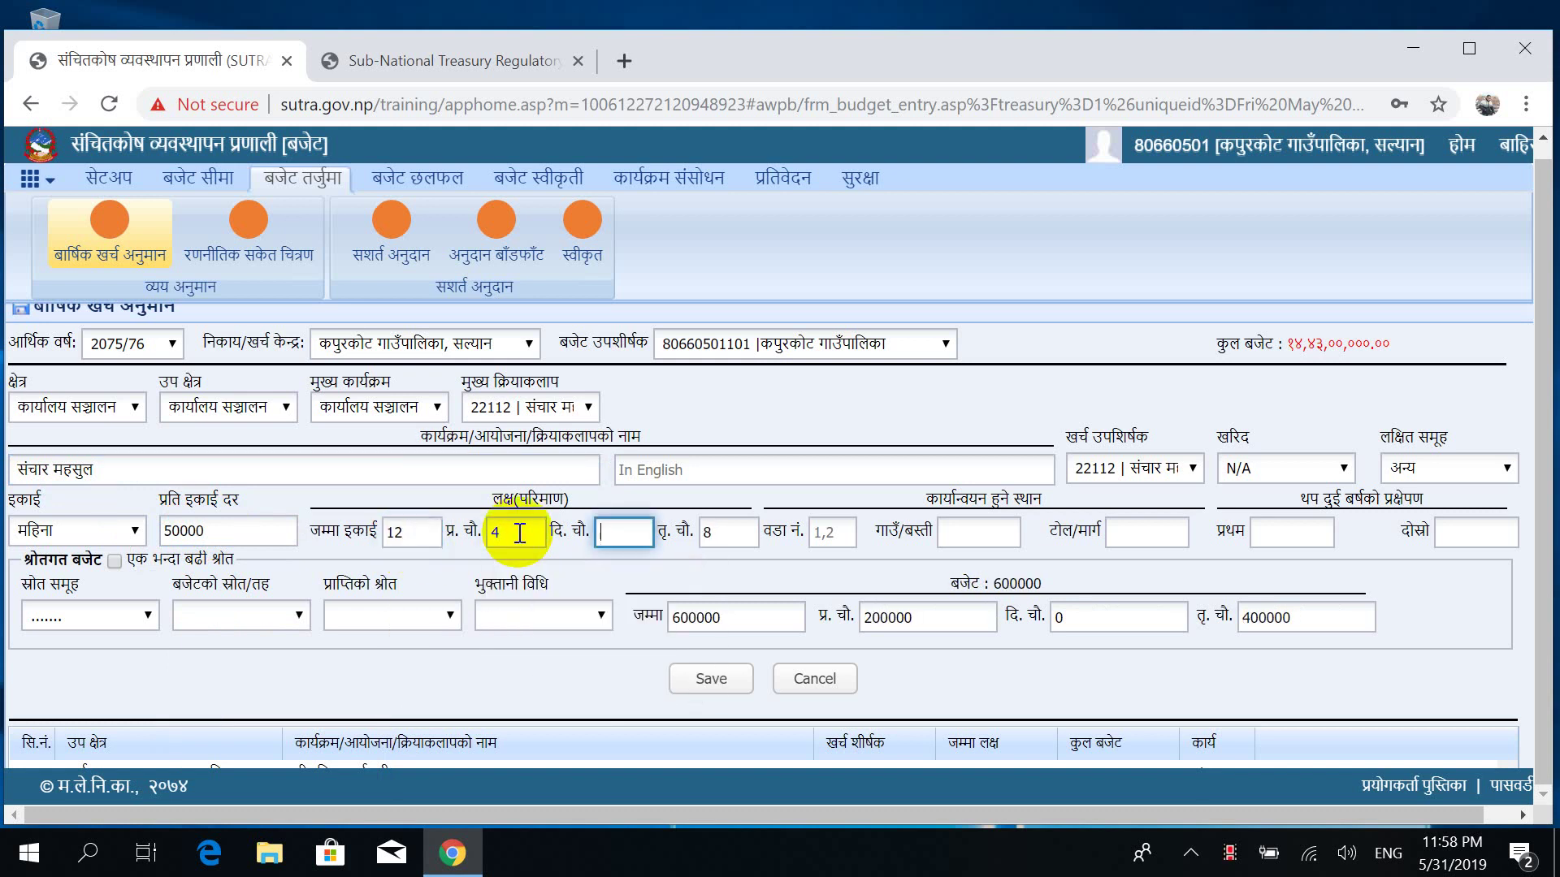
pyautogui.write('4')
pyautogui.click(589, 564)
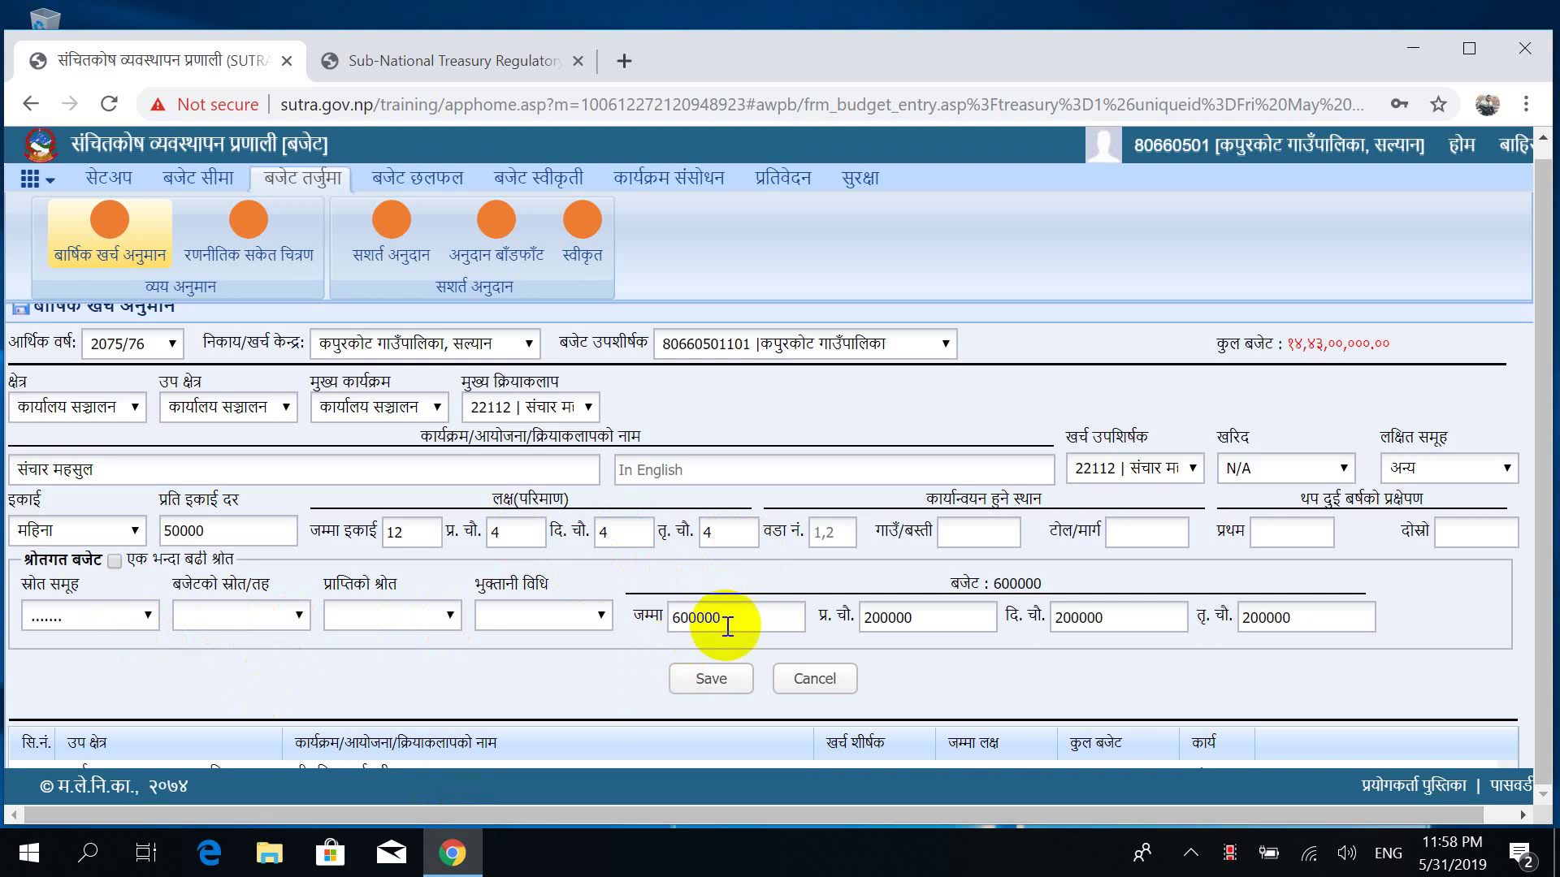
# Save the entry without changing the source group and dismiss the confirmation.
pyautogui.click(82, 616)
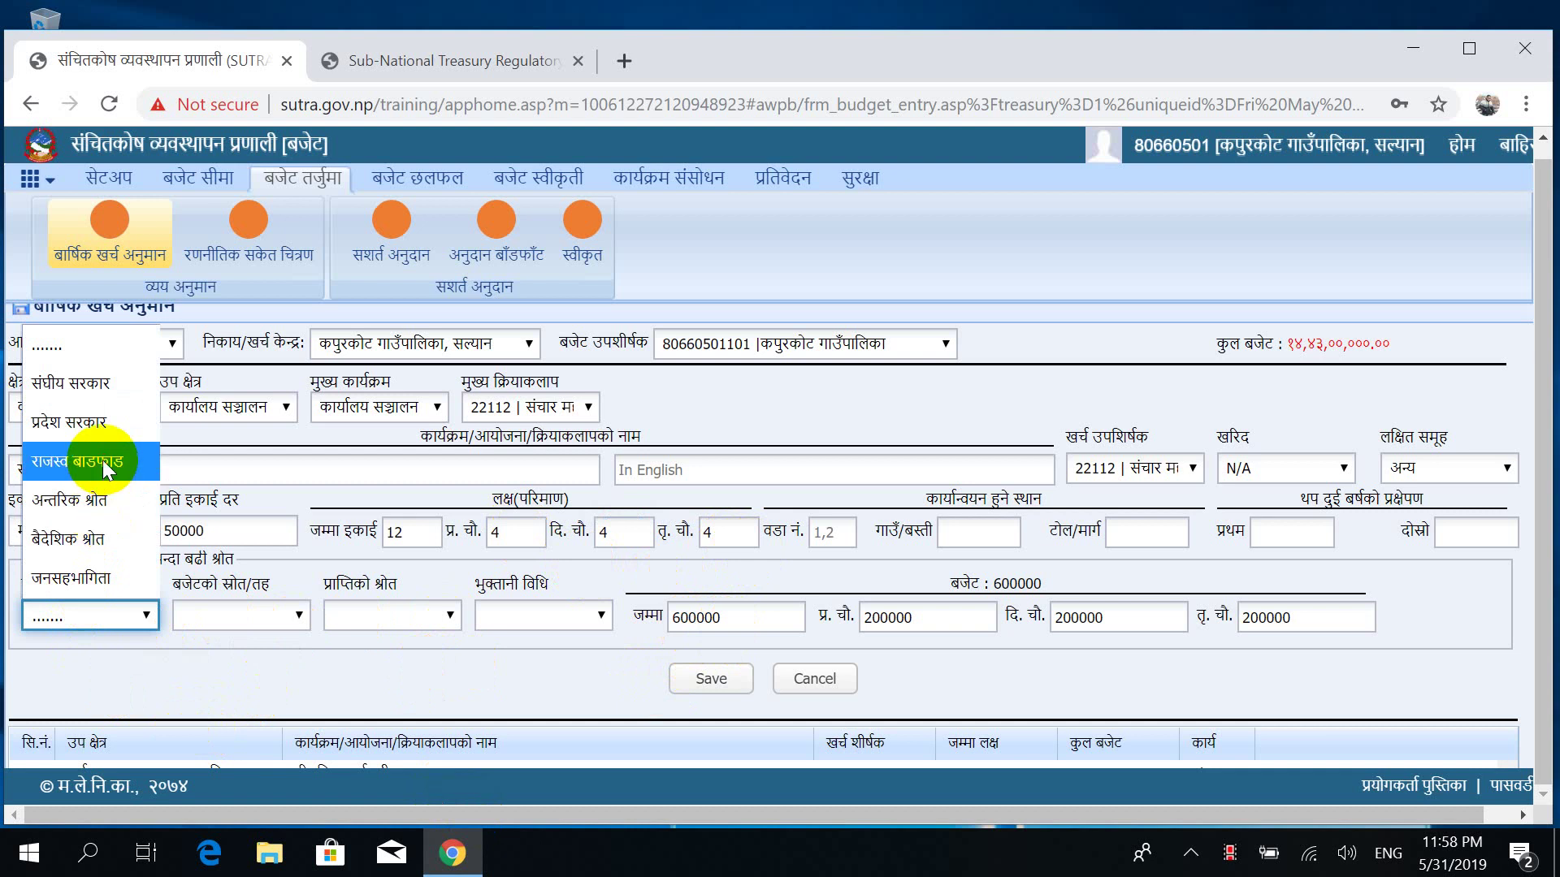
pyautogui.click(718, 680)
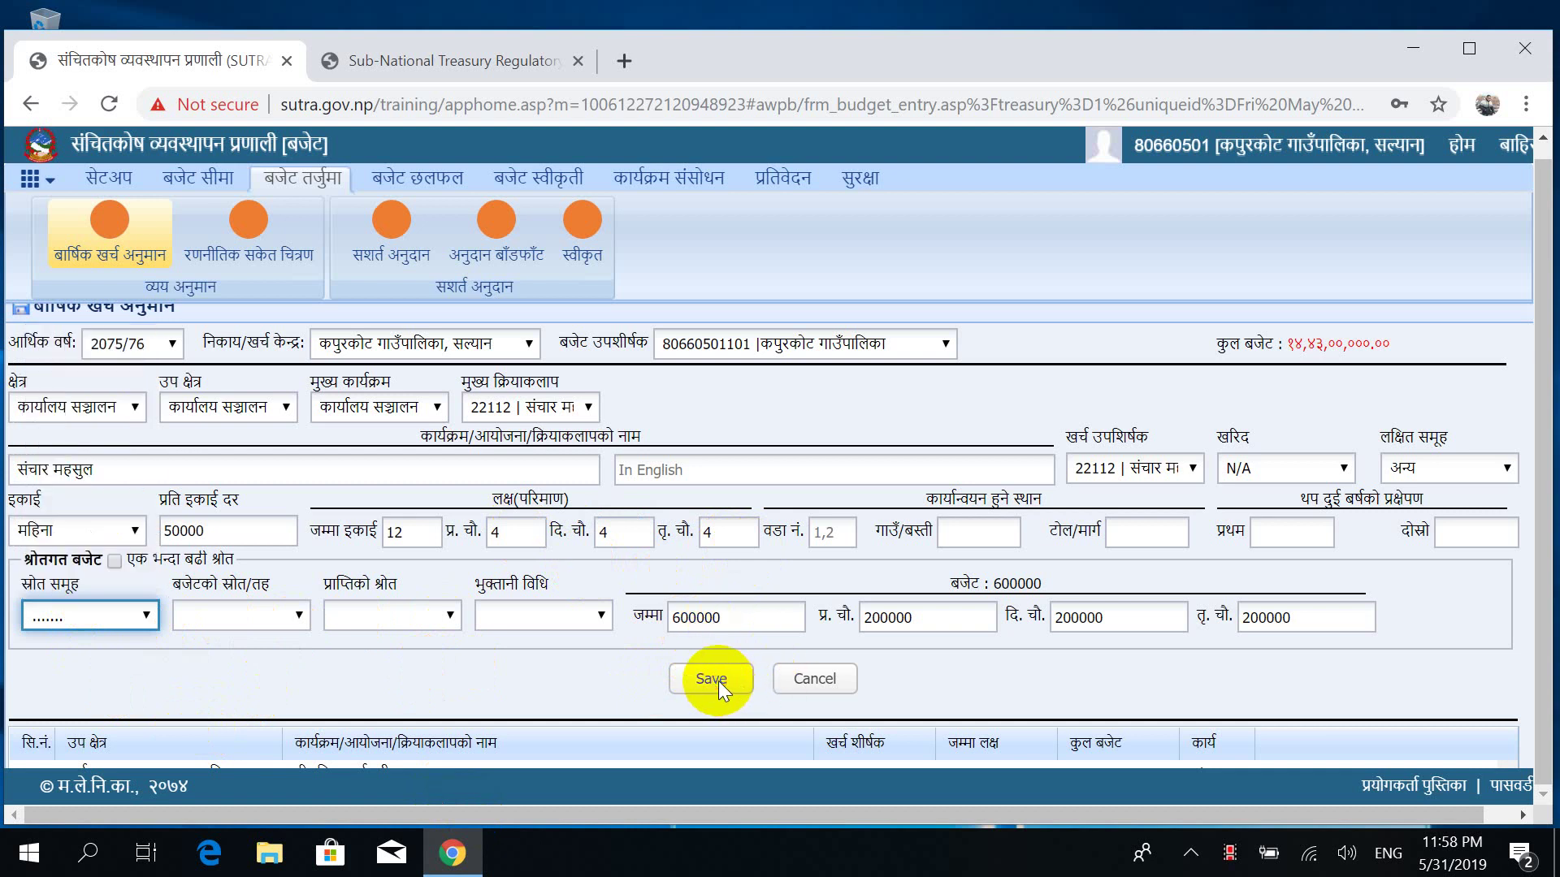
pyautogui.click(715, 679)
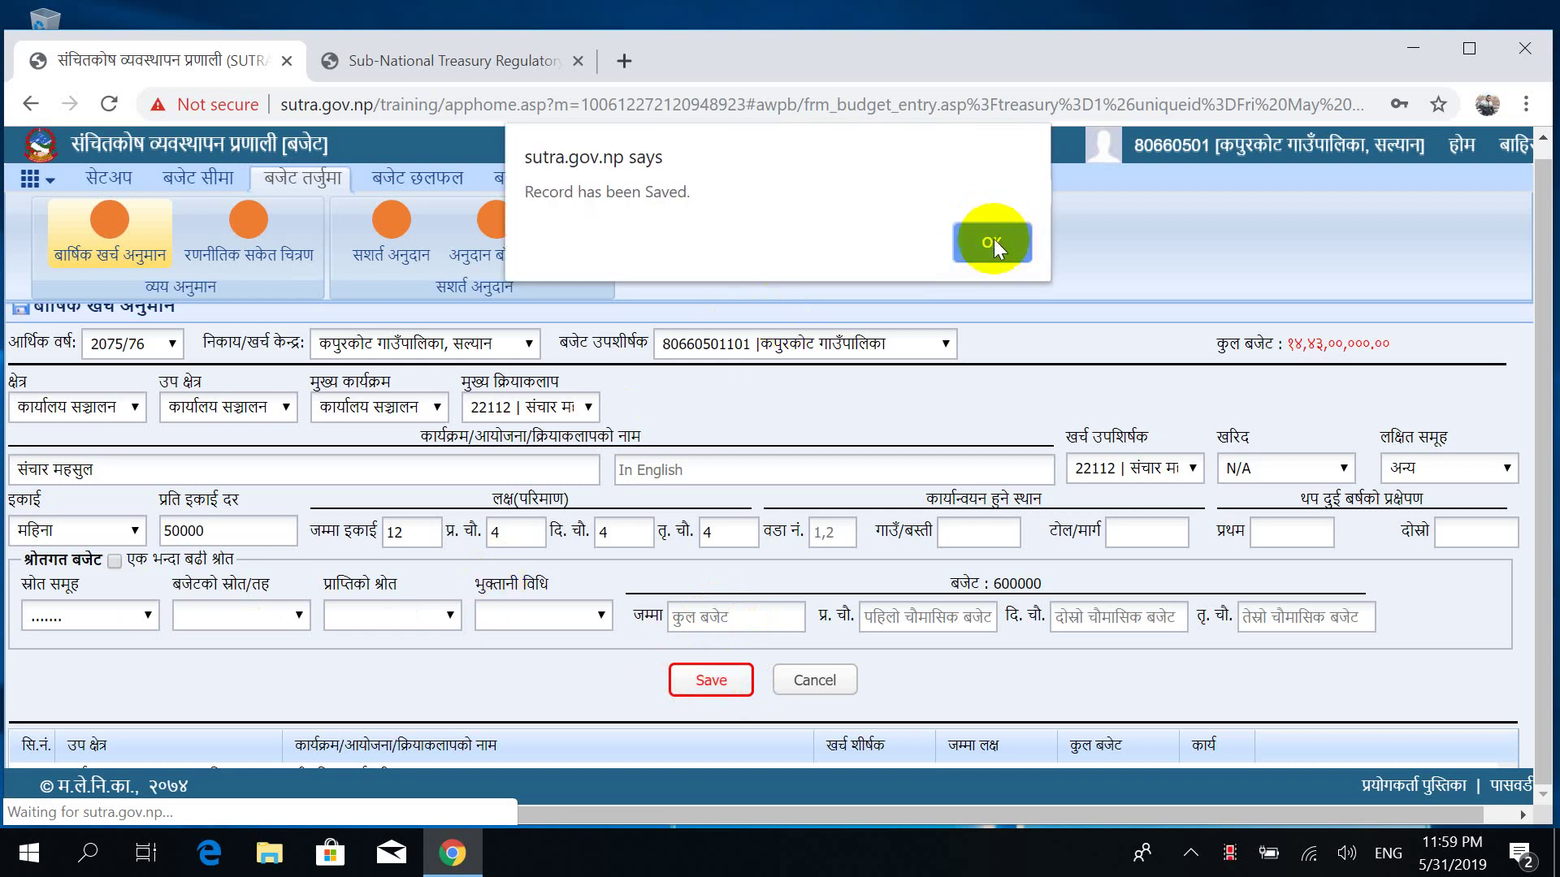
pyautogui.click(992, 241)
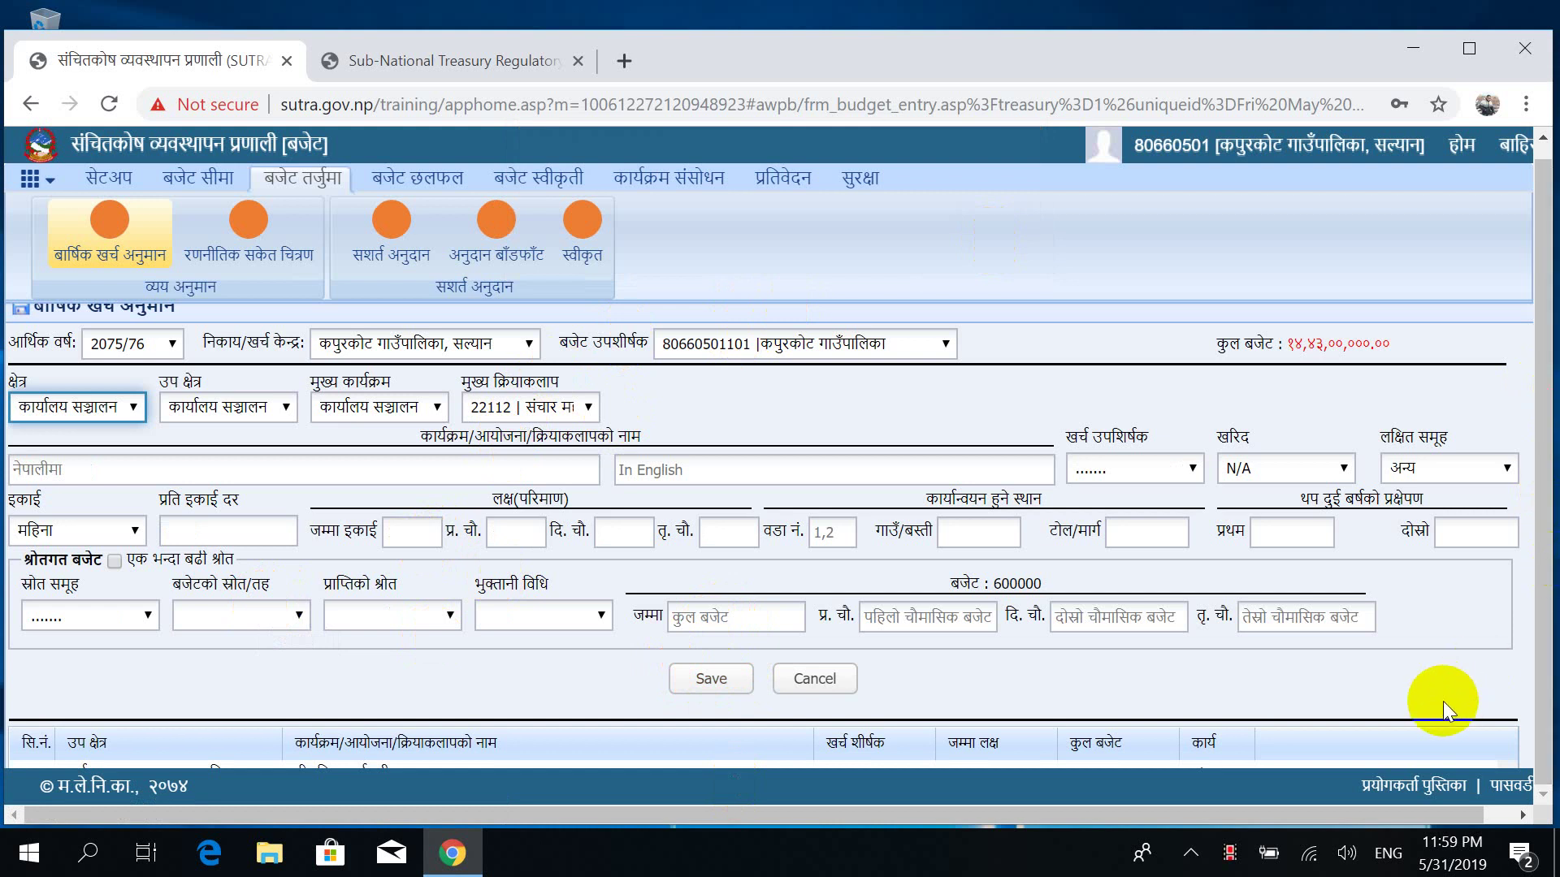
# Check the 600000 संचार महसुल row 9 in the list, then move the activity to 22212 इन्धन.
pyautogui.scroll(-3, 1443, 700)
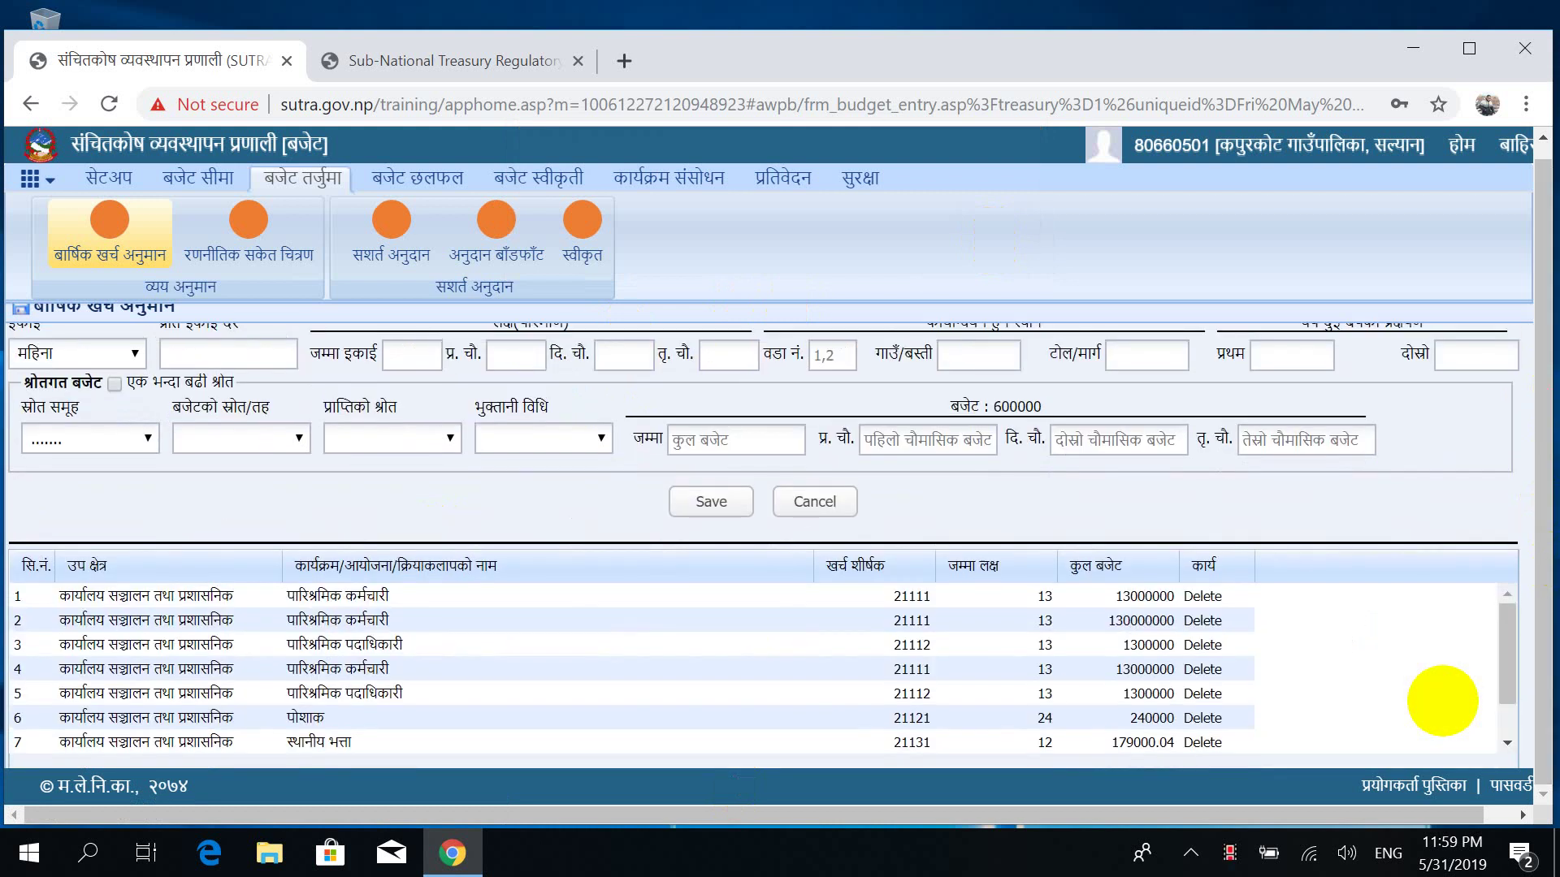
pyautogui.scroll(3, 1443, 700)
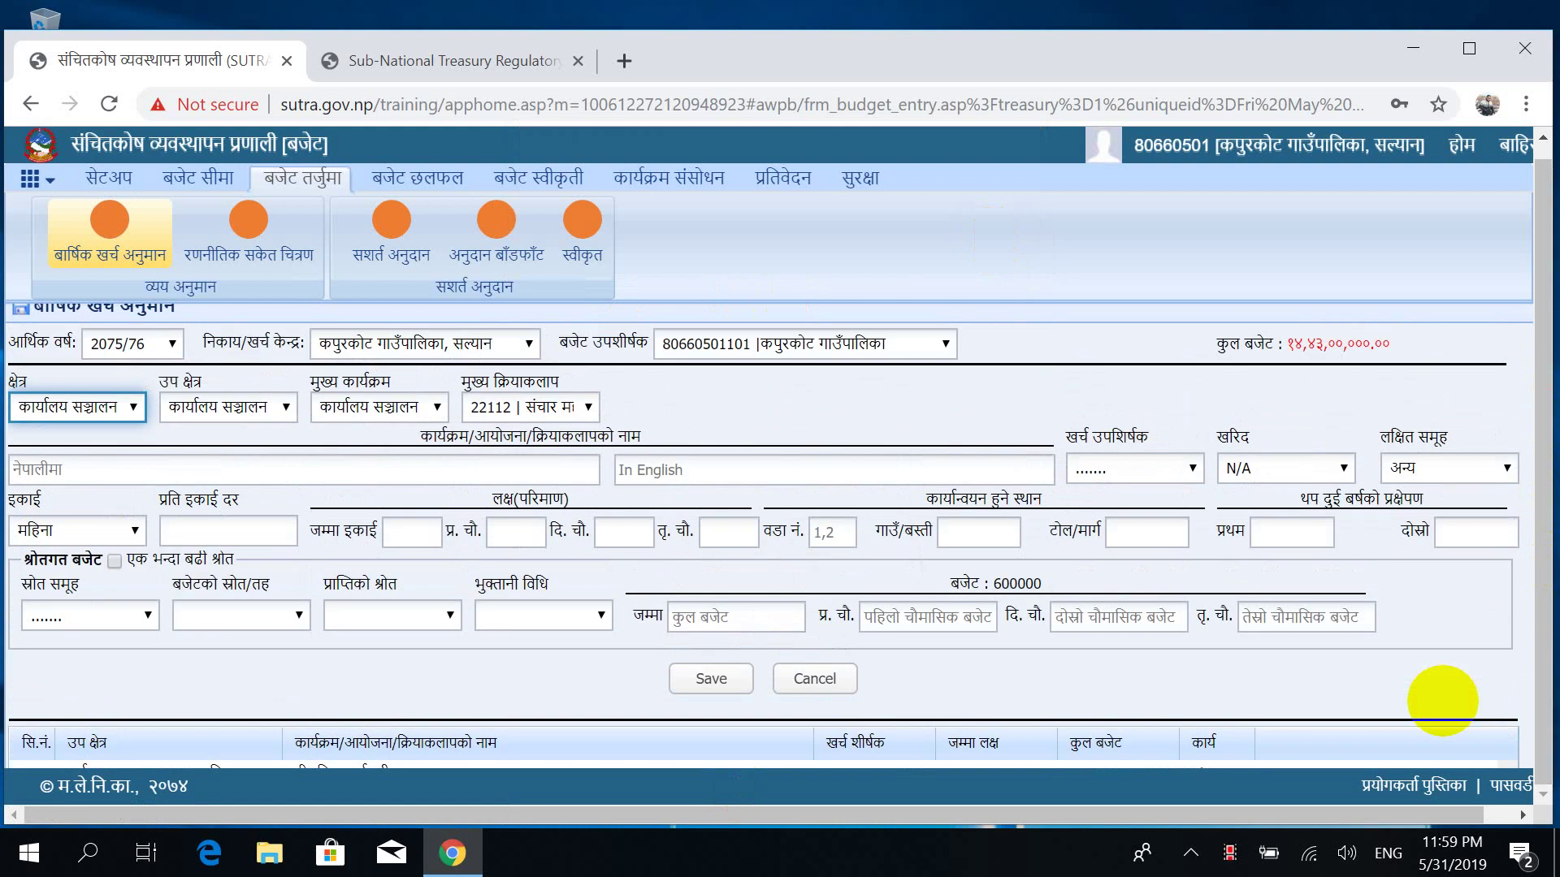
pyautogui.scroll(-3, 1443, 700)
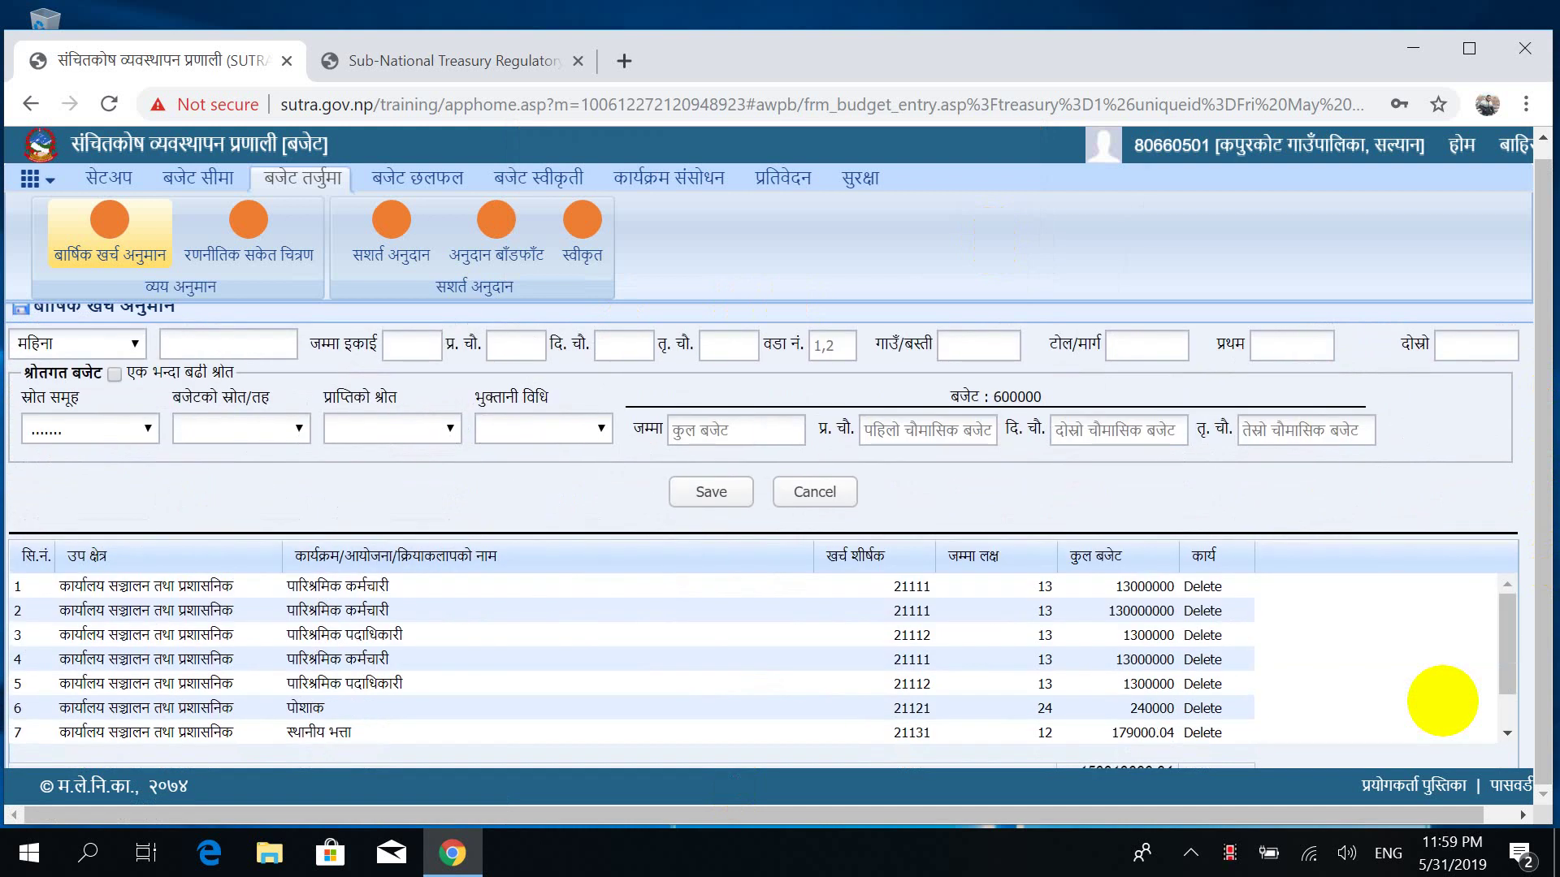
pyautogui.moveTo(1508, 650); pyautogui.dragTo(1503, 715)
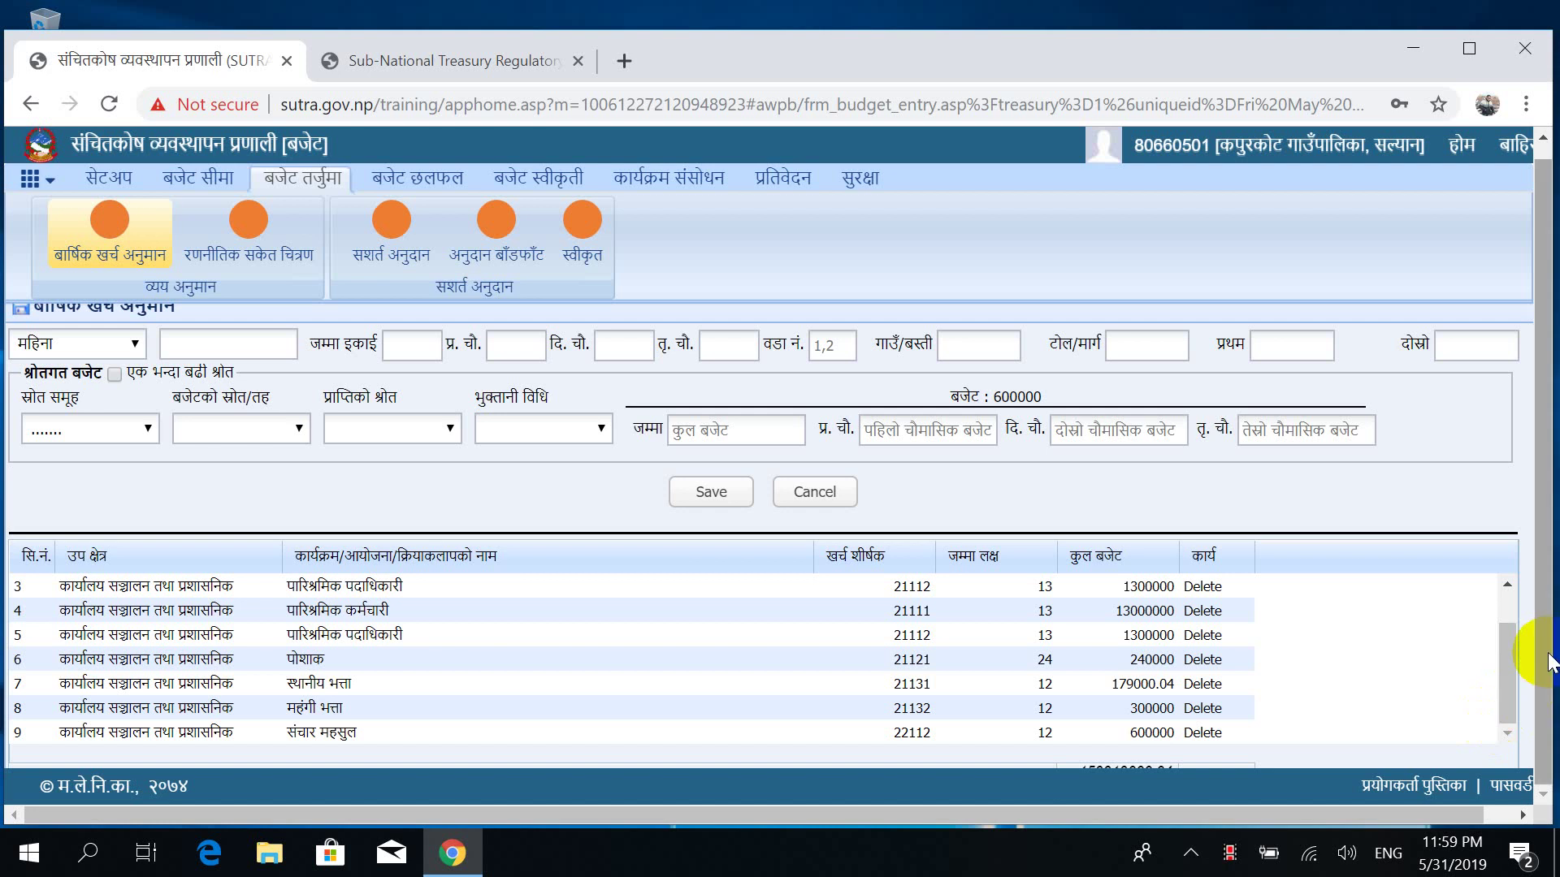
pyautogui.moveTo(1549, 660); pyautogui.dragTo(1549, 504)
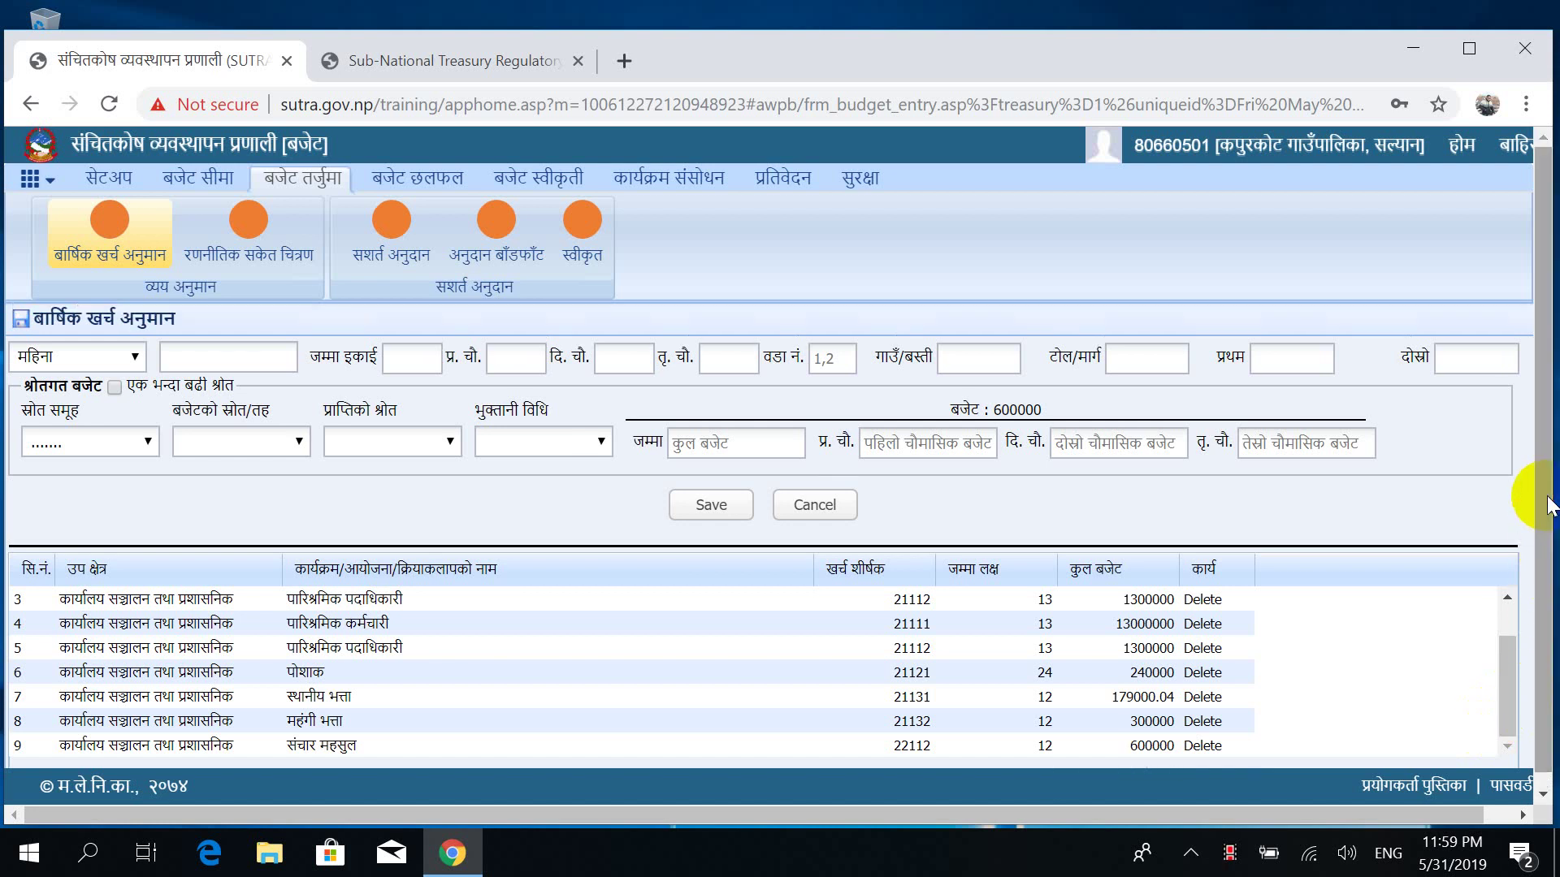
pyautogui.scroll(3, 1549, 503)
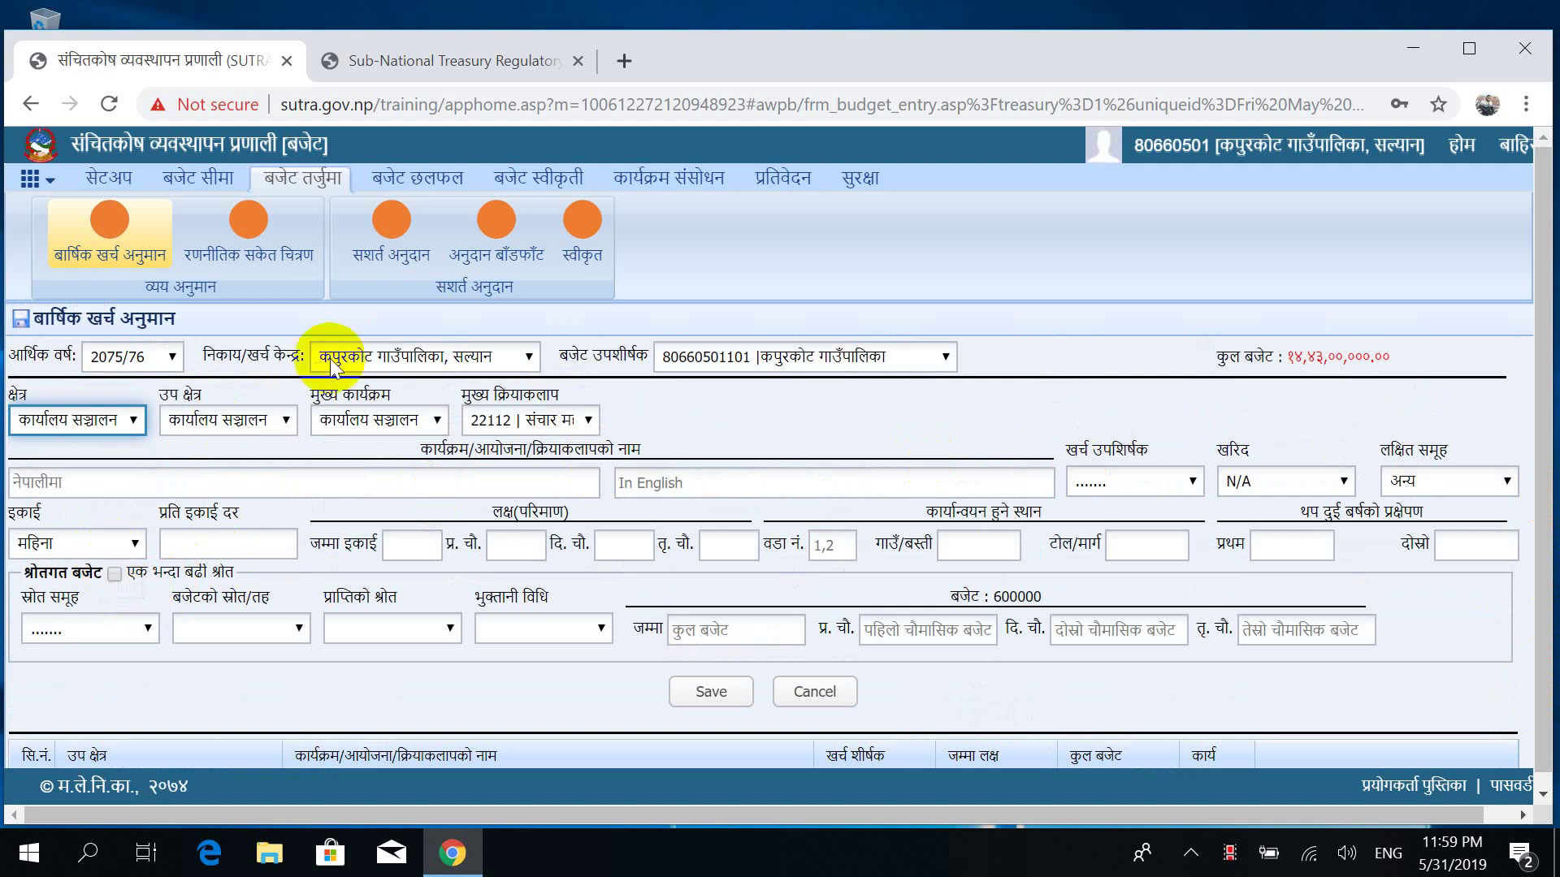
pyautogui.click(551, 419)
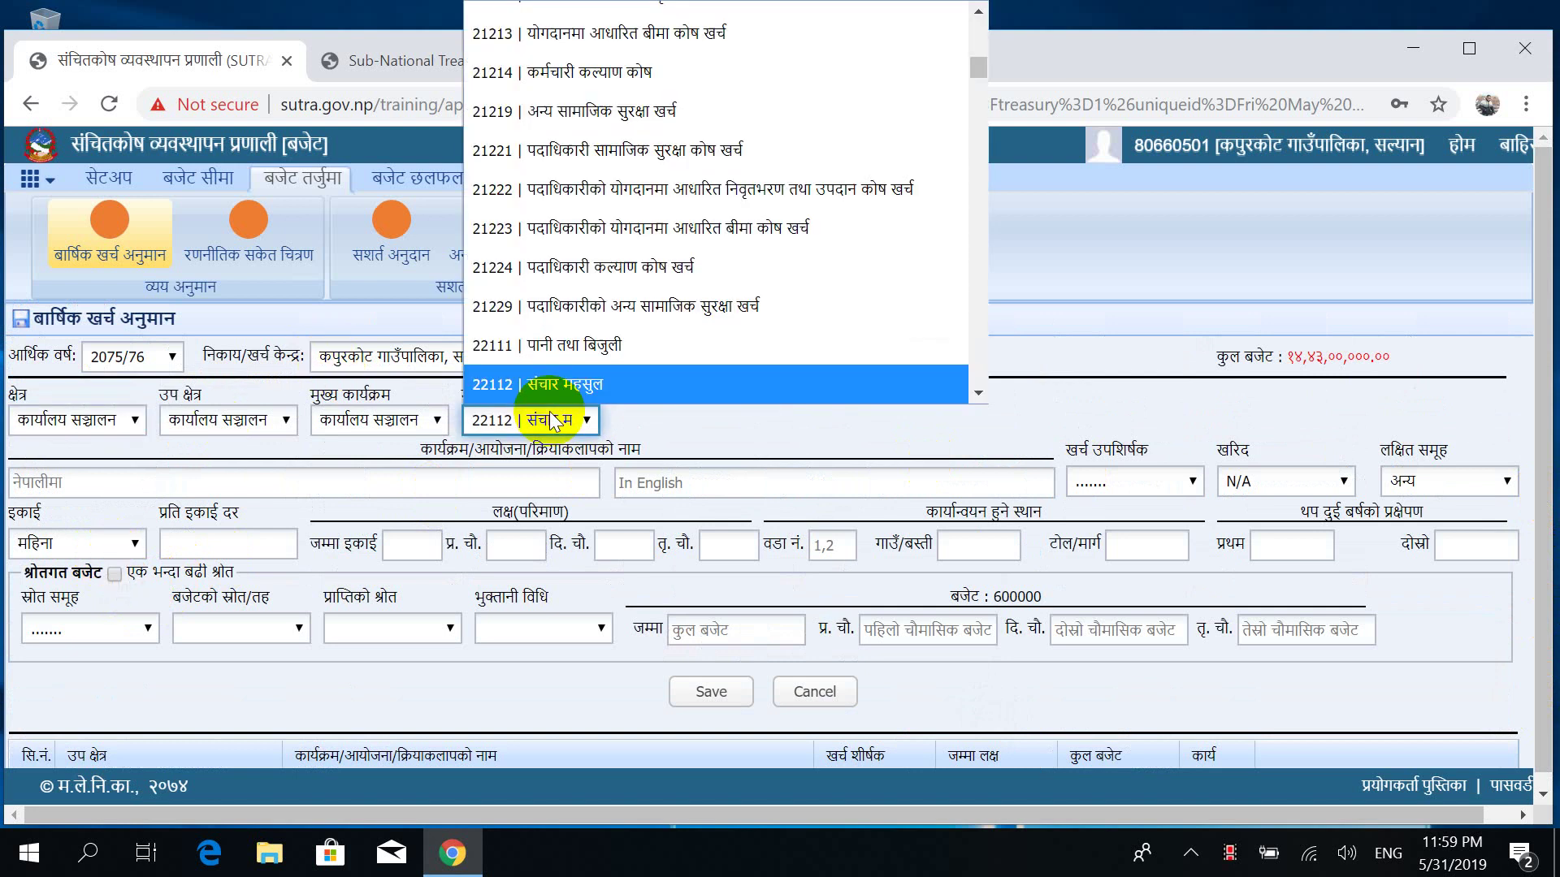
pyautogui.press('Down')
pyautogui.press('Down')
pyautogui.press('Down')
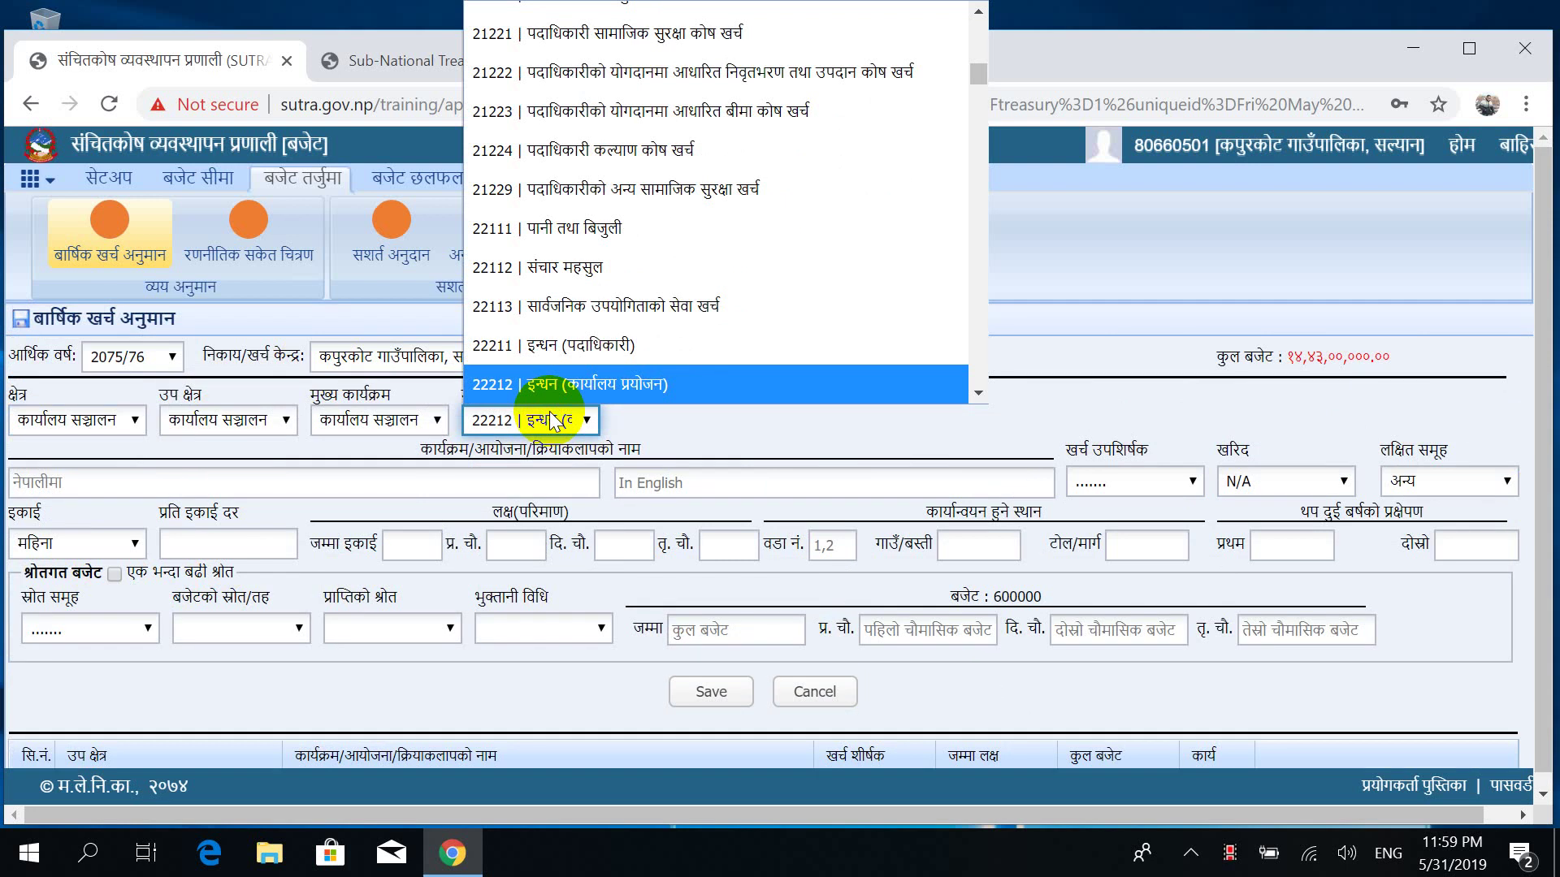
# Confirm activity 22212 इन्धन and enter a per-unit rate of 100000.
pyautogui.press('Return')
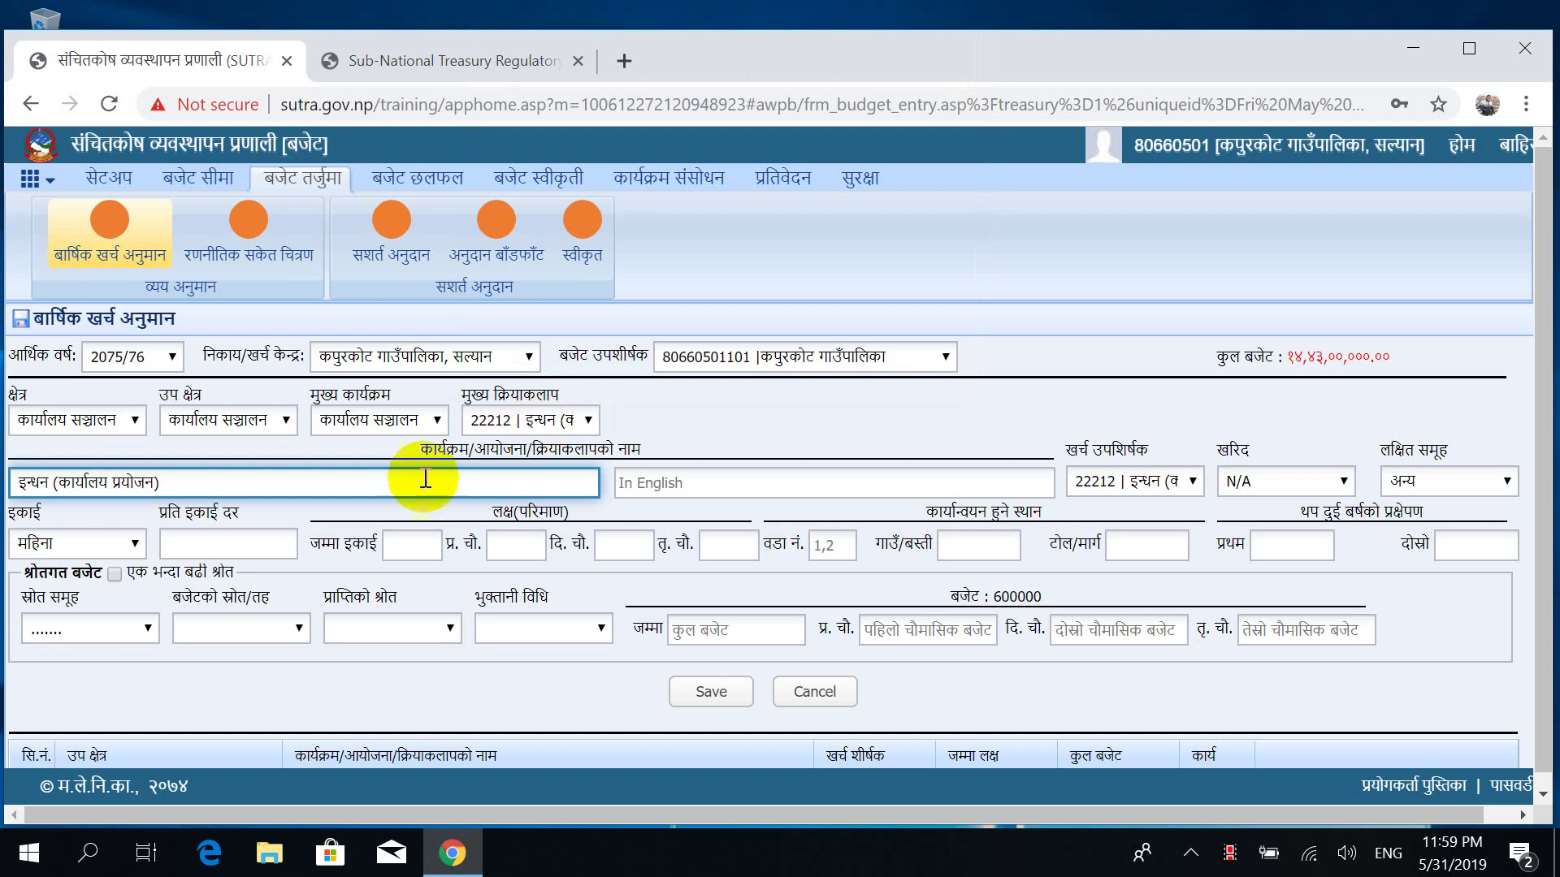
pyautogui.click(253, 545)
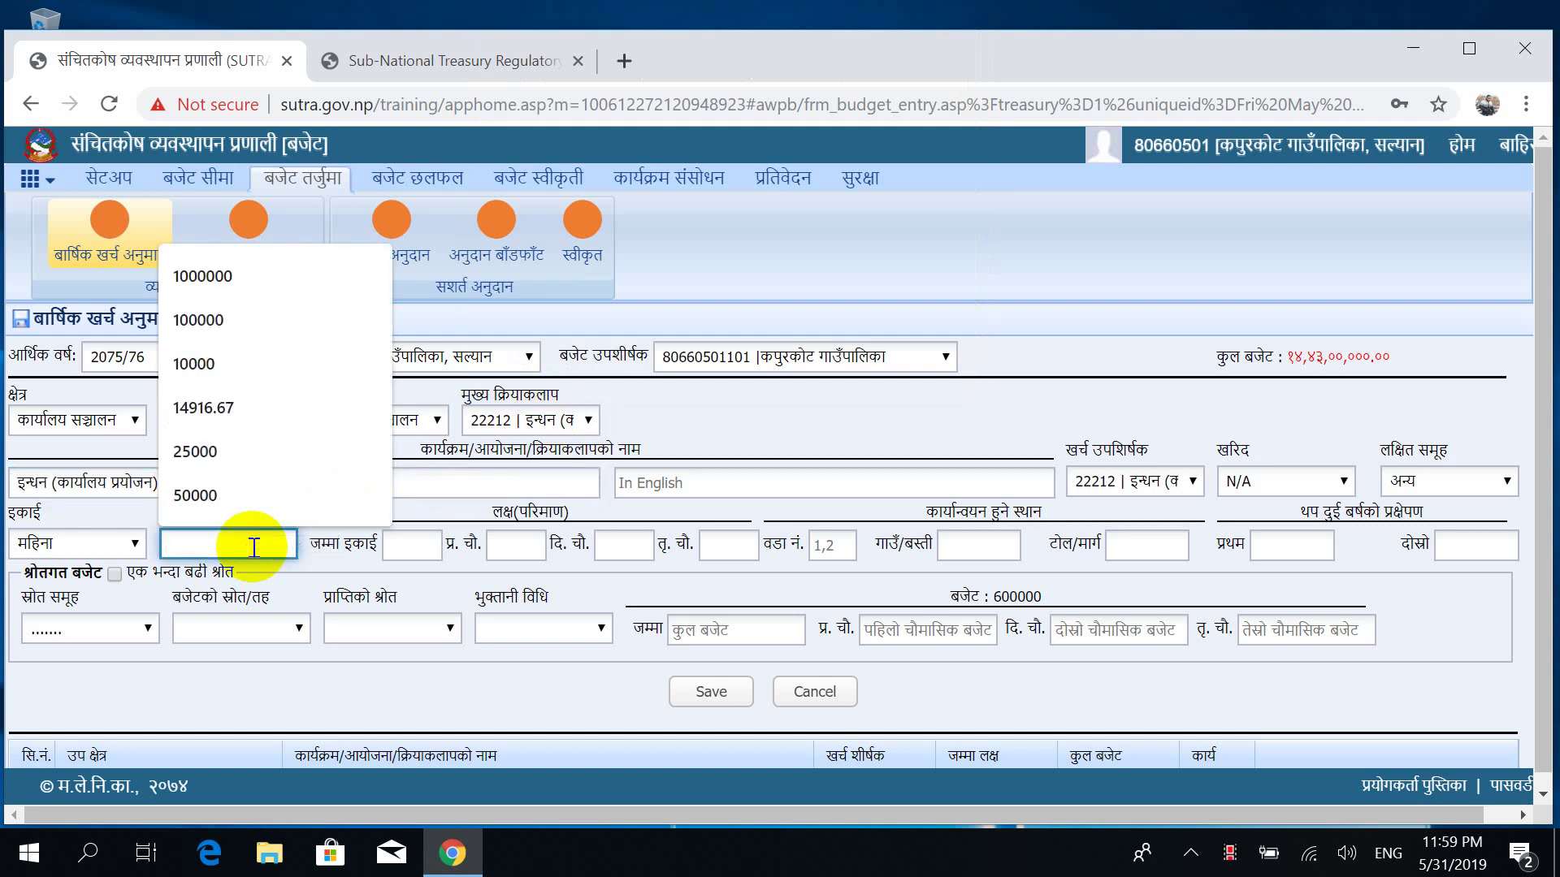
pyautogui.write('1')
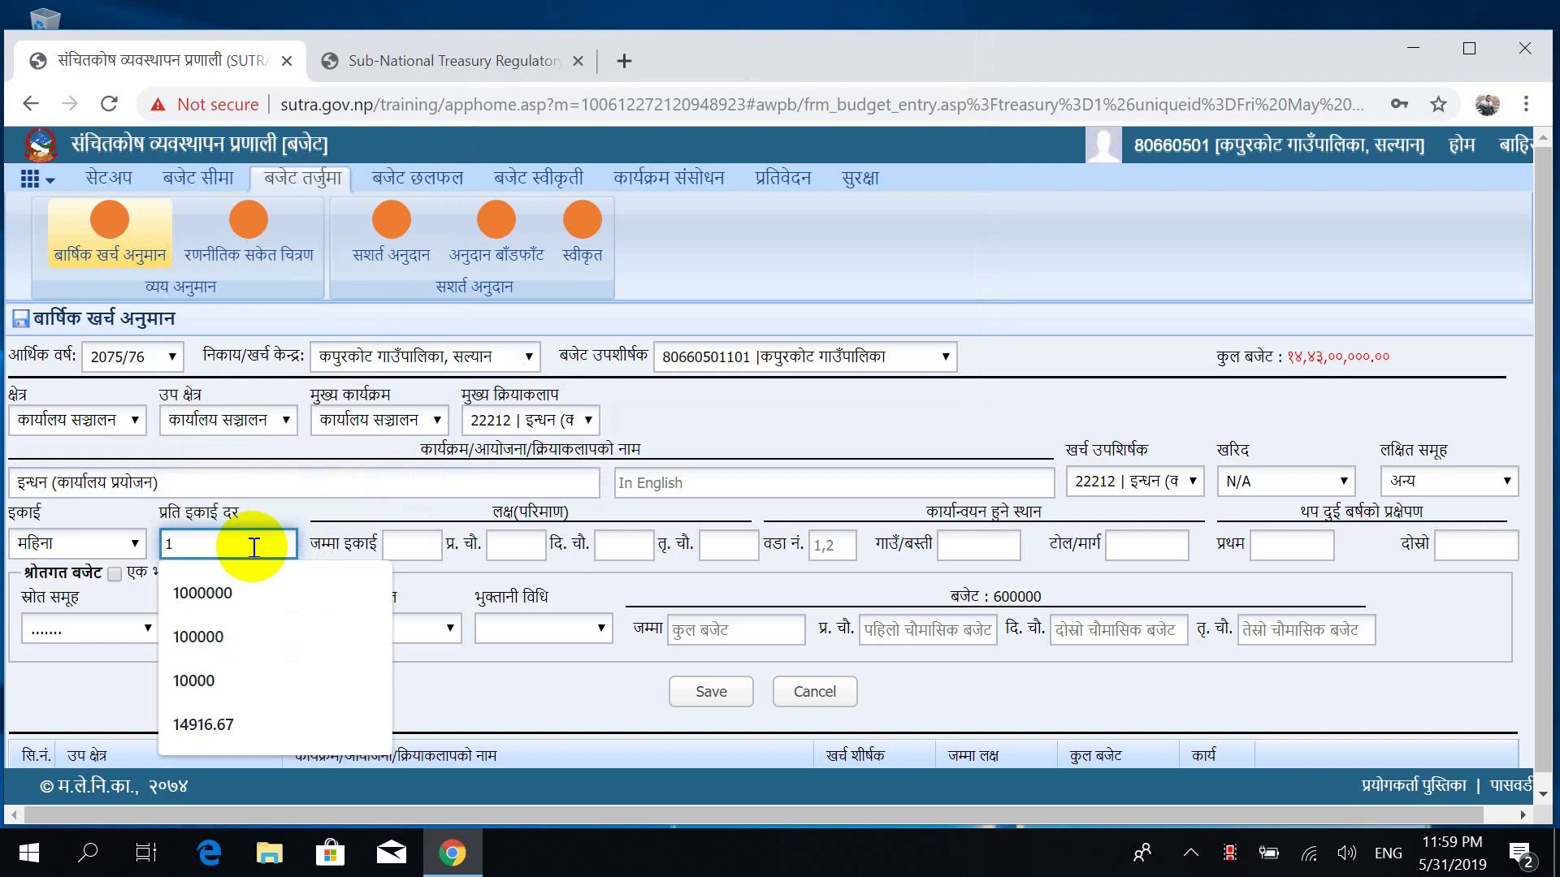
pyautogui.write('000')
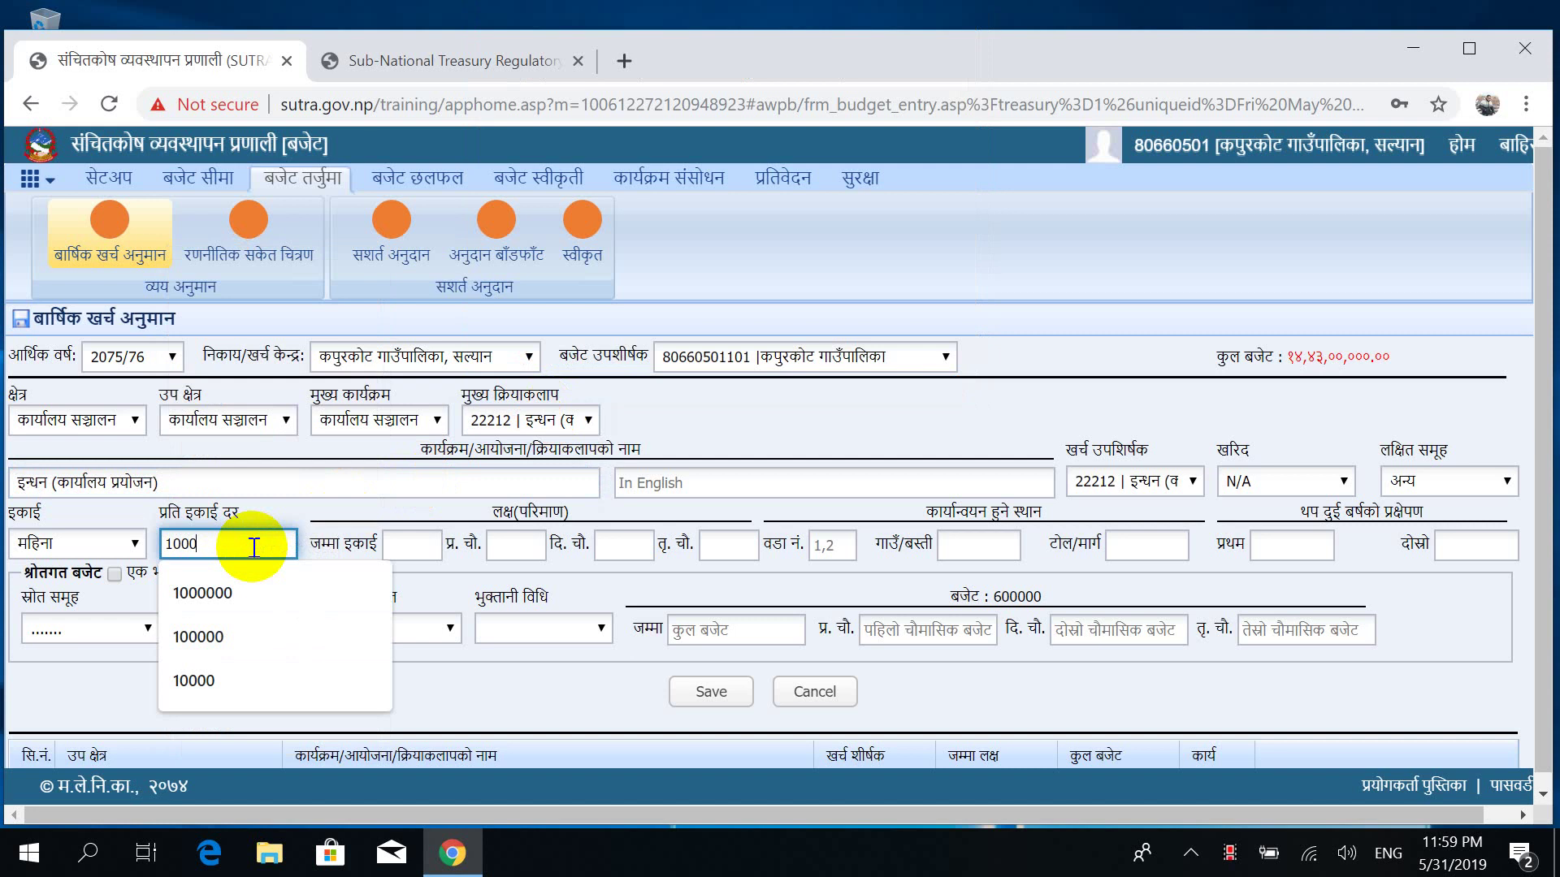
pyautogui.write('00')
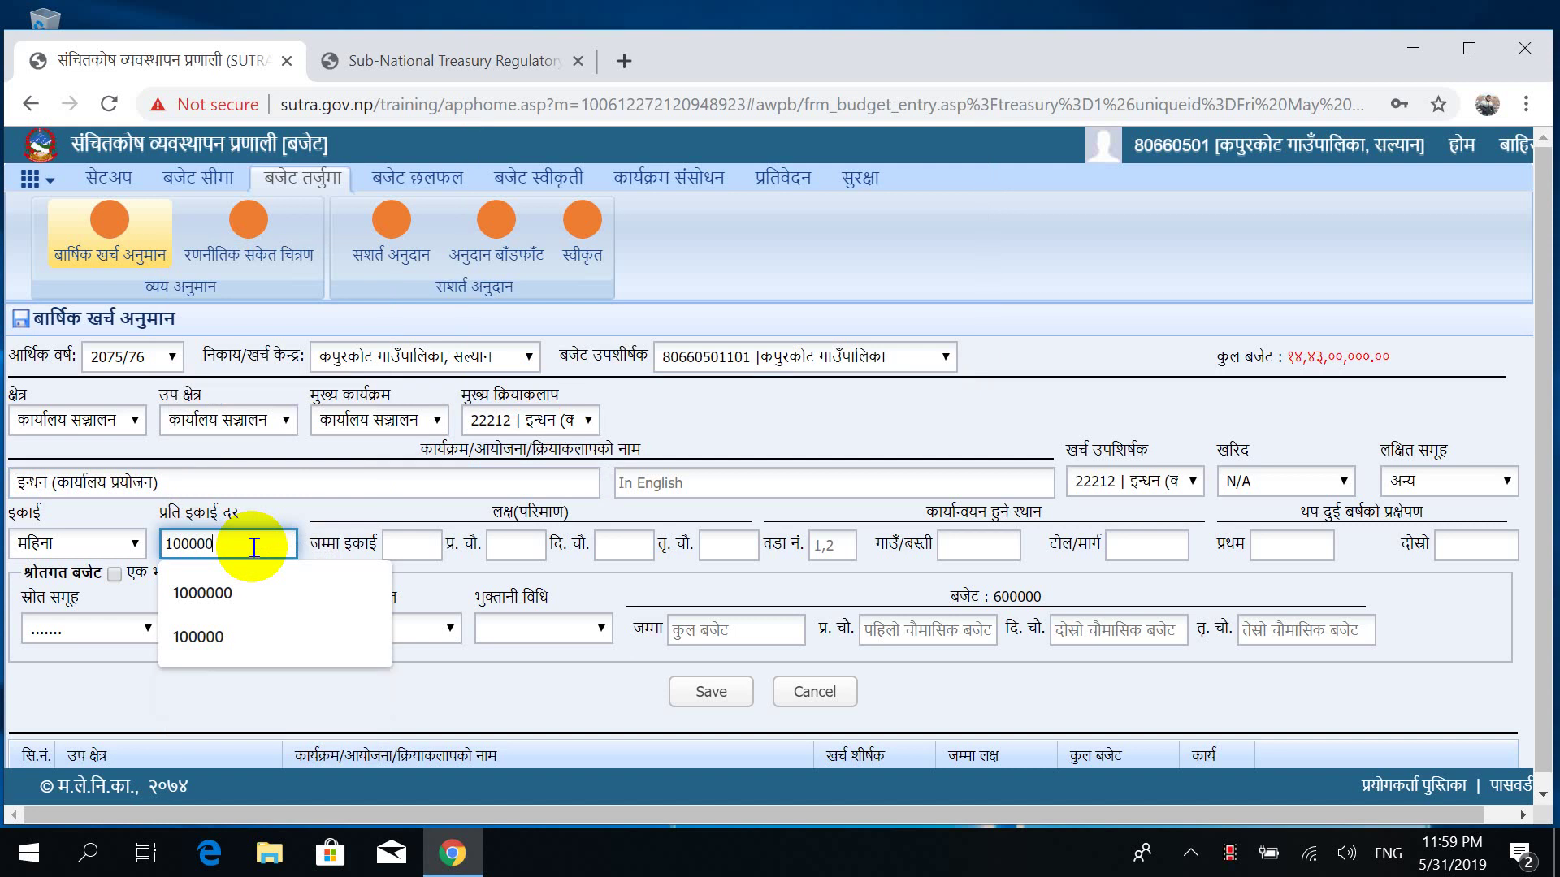
pyautogui.press('Tab')
# Enter 12 total months split 4/4/4 across the quarters.
pyautogui.write('12')
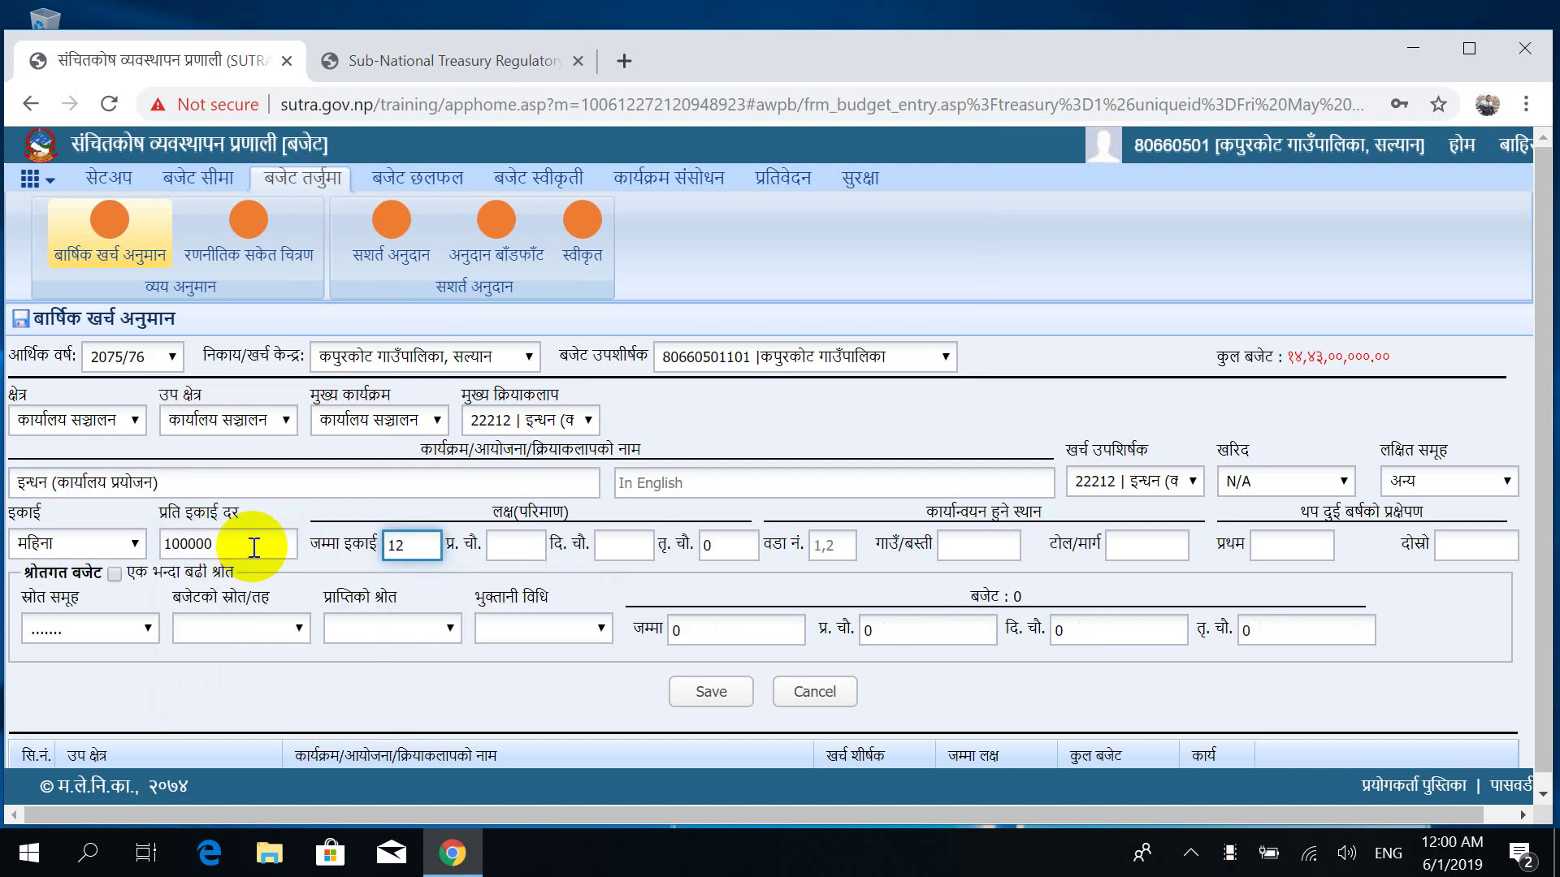
pyautogui.press('Tab')
pyautogui.write('4')
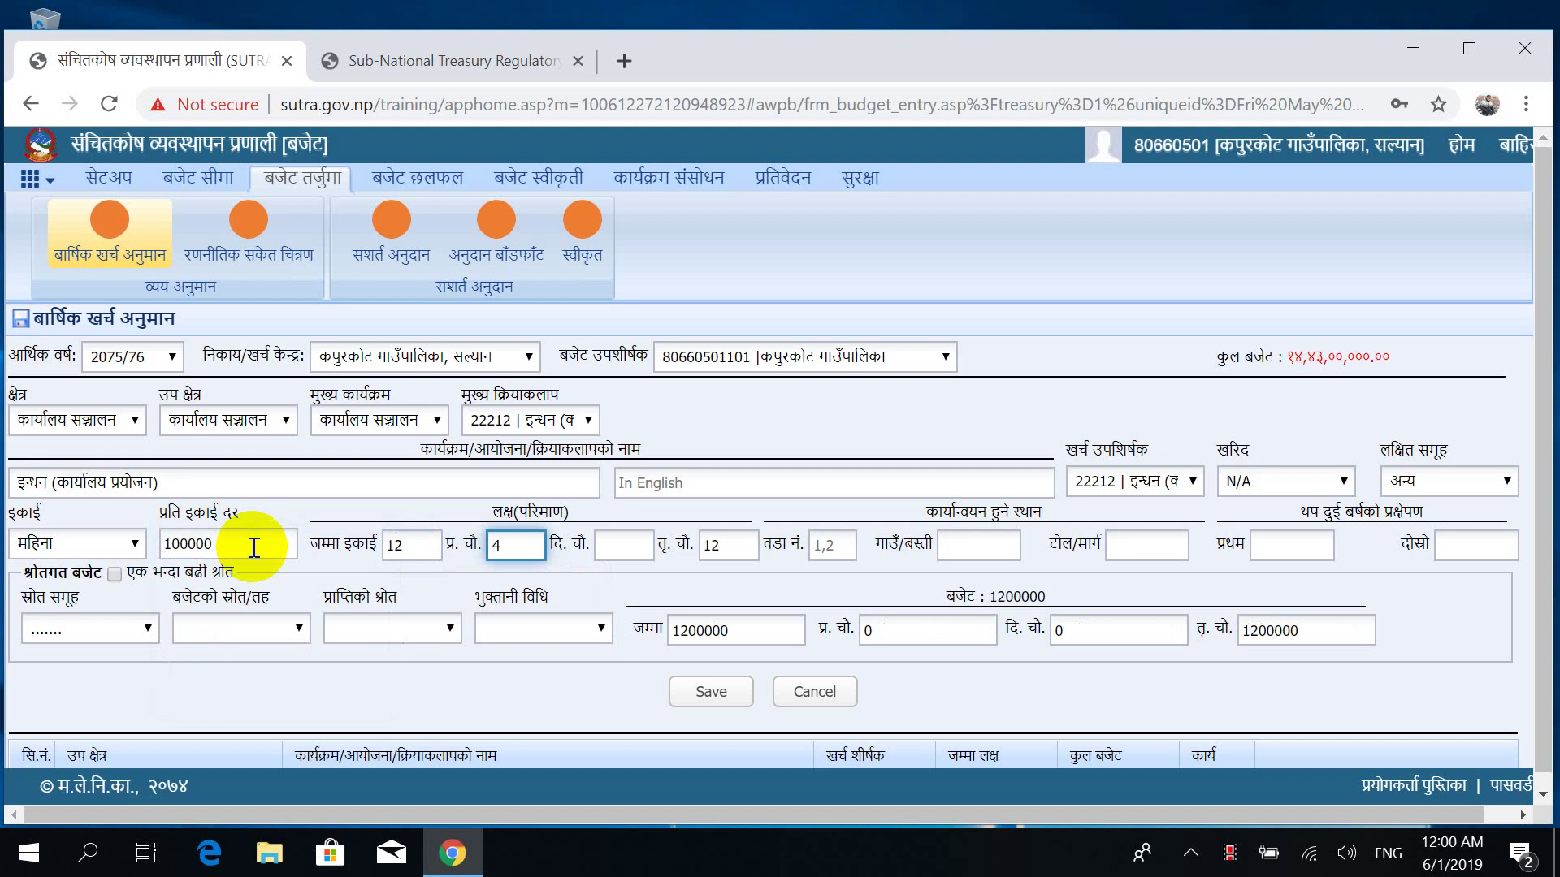
pyautogui.press('Tab')
pyautogui.write('4')
pyautogui.press('Tab')
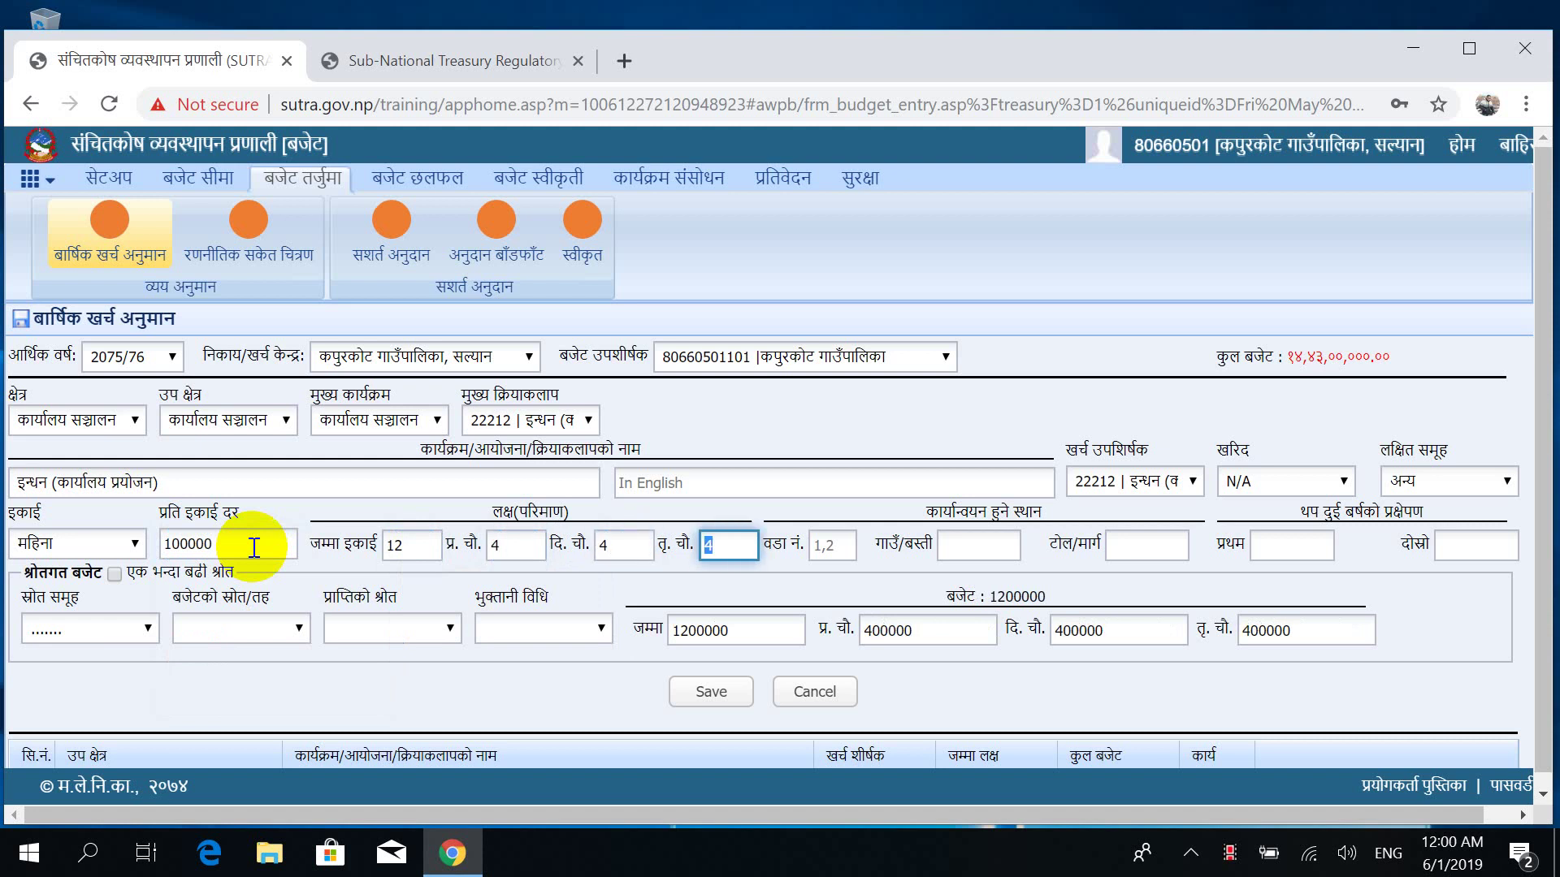
pyautogui.press('Tab')
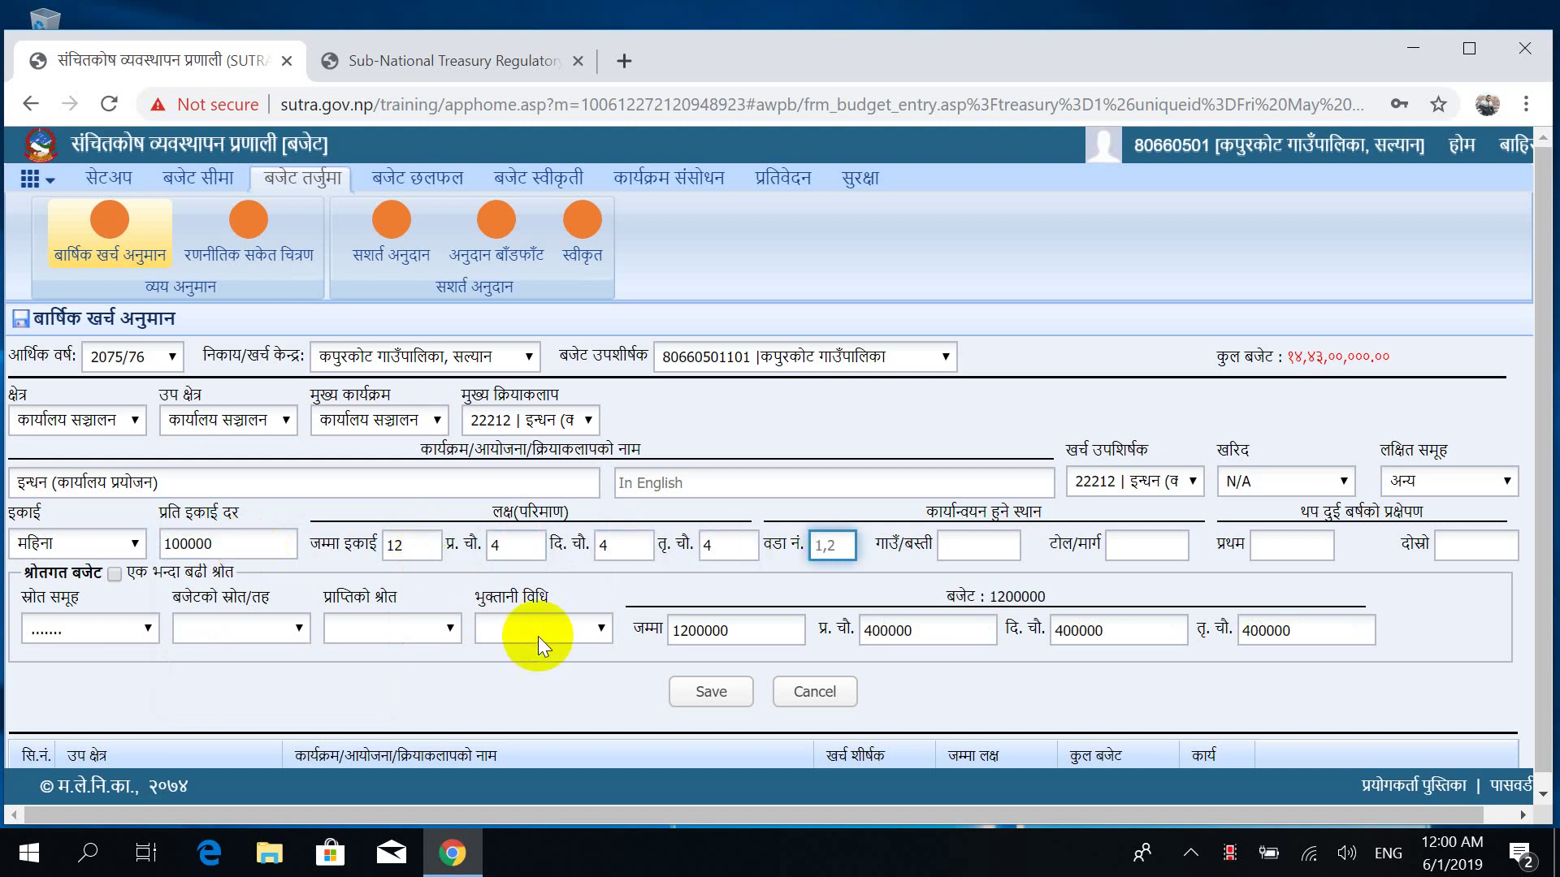
# Set the source group to राजस्व बाडफाड, save, and dismiss the confirmation.
pyautogui.click(73, 631)
pyautogui.click(107, 481)
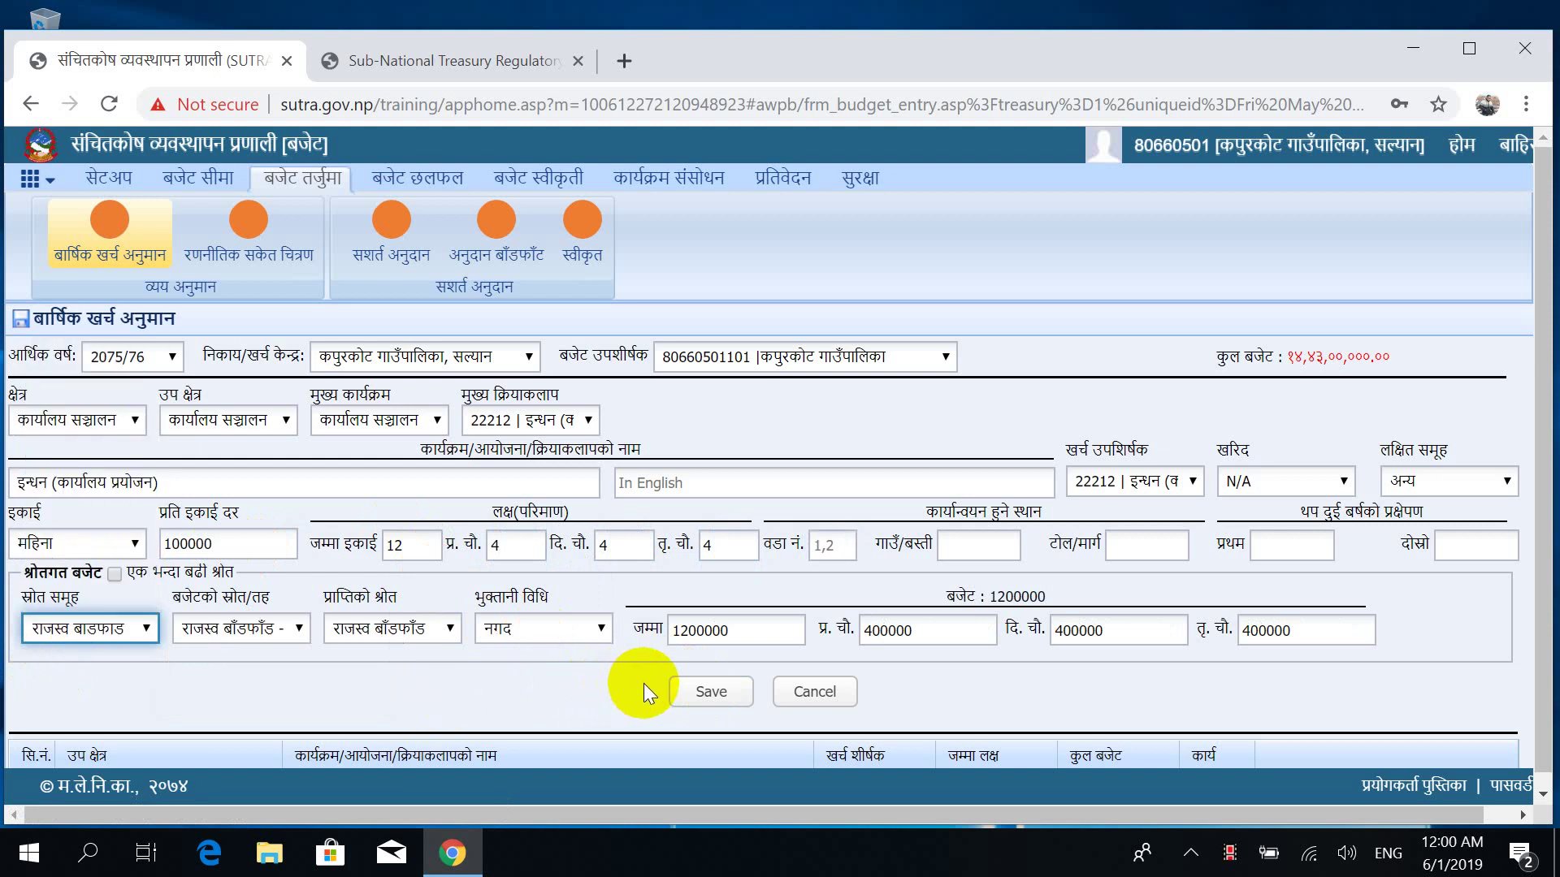
pyautogui.click(693, 697)
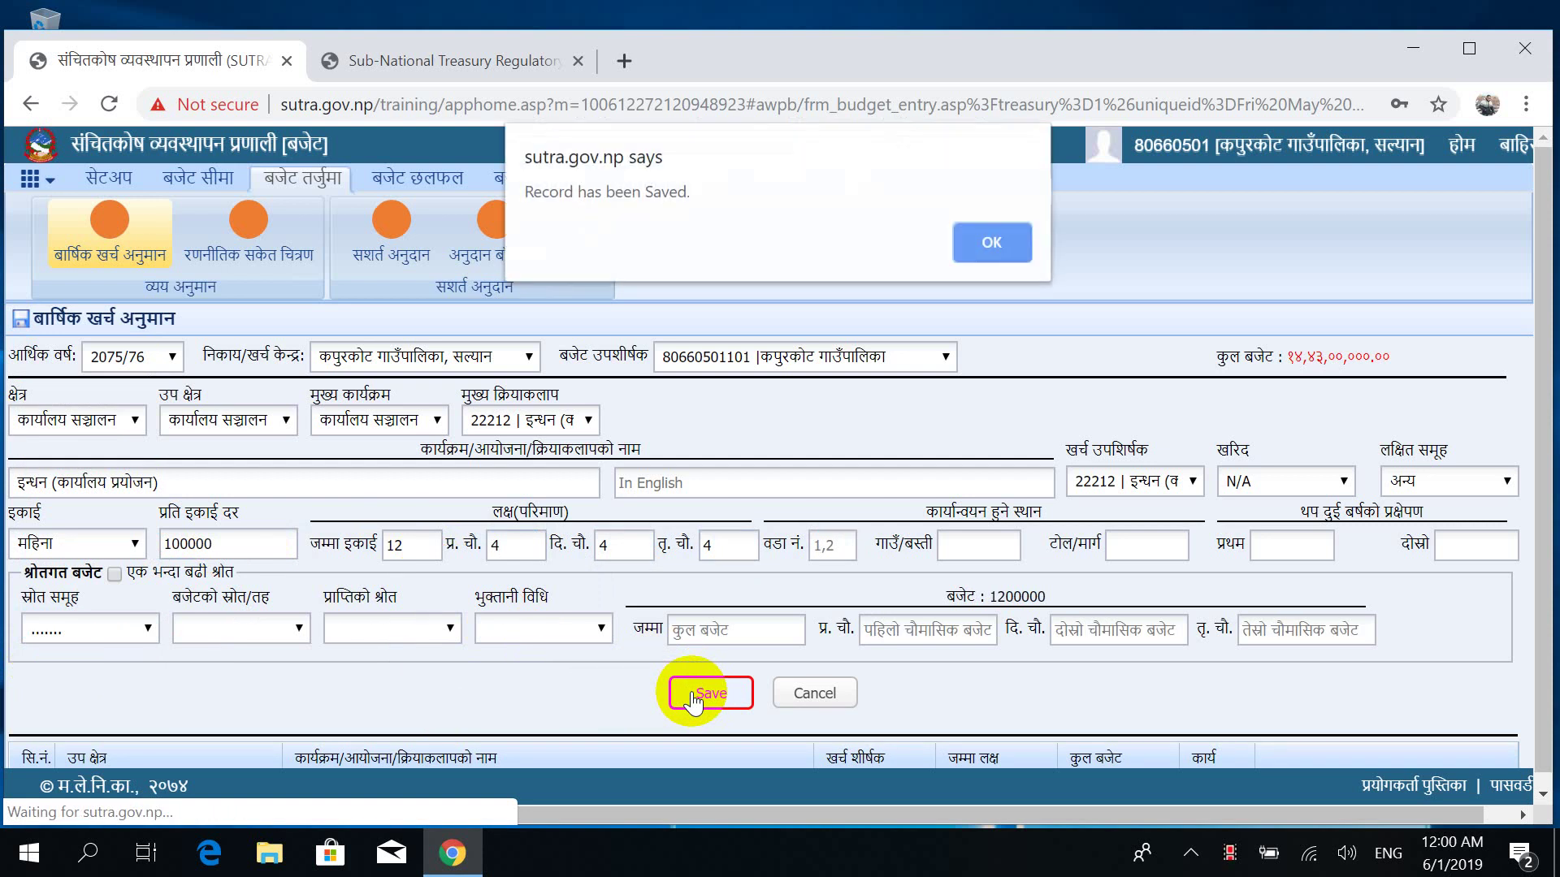
pyautogui.click(991, 241)
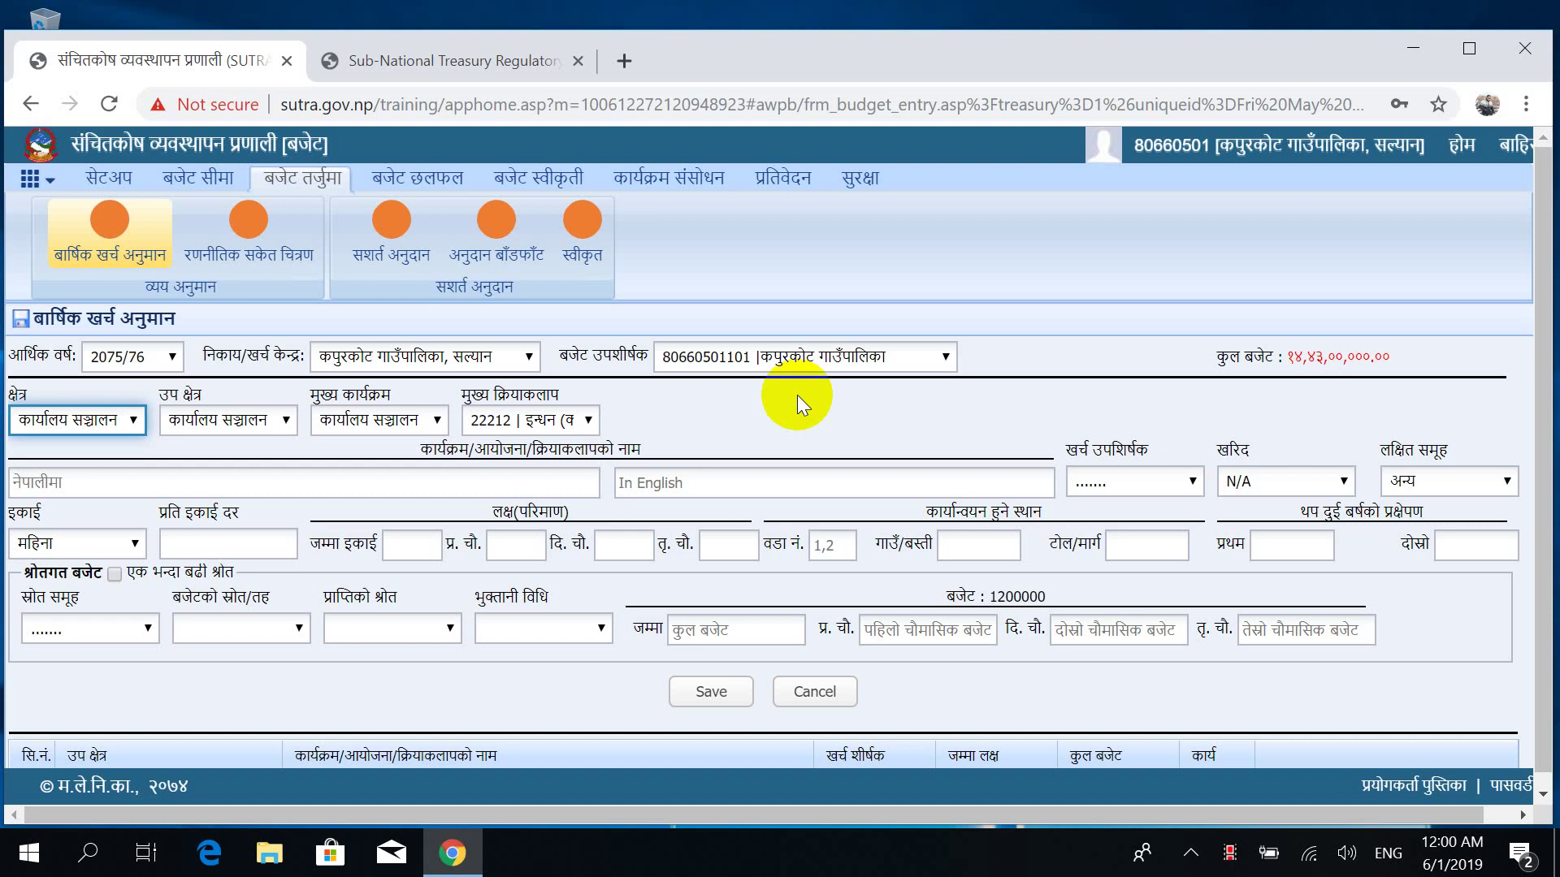
# Choose 22314 इन्धन - अन्य प्रयोजन as the main activity, ready for the rate.
pyautogui.click(556, 424)
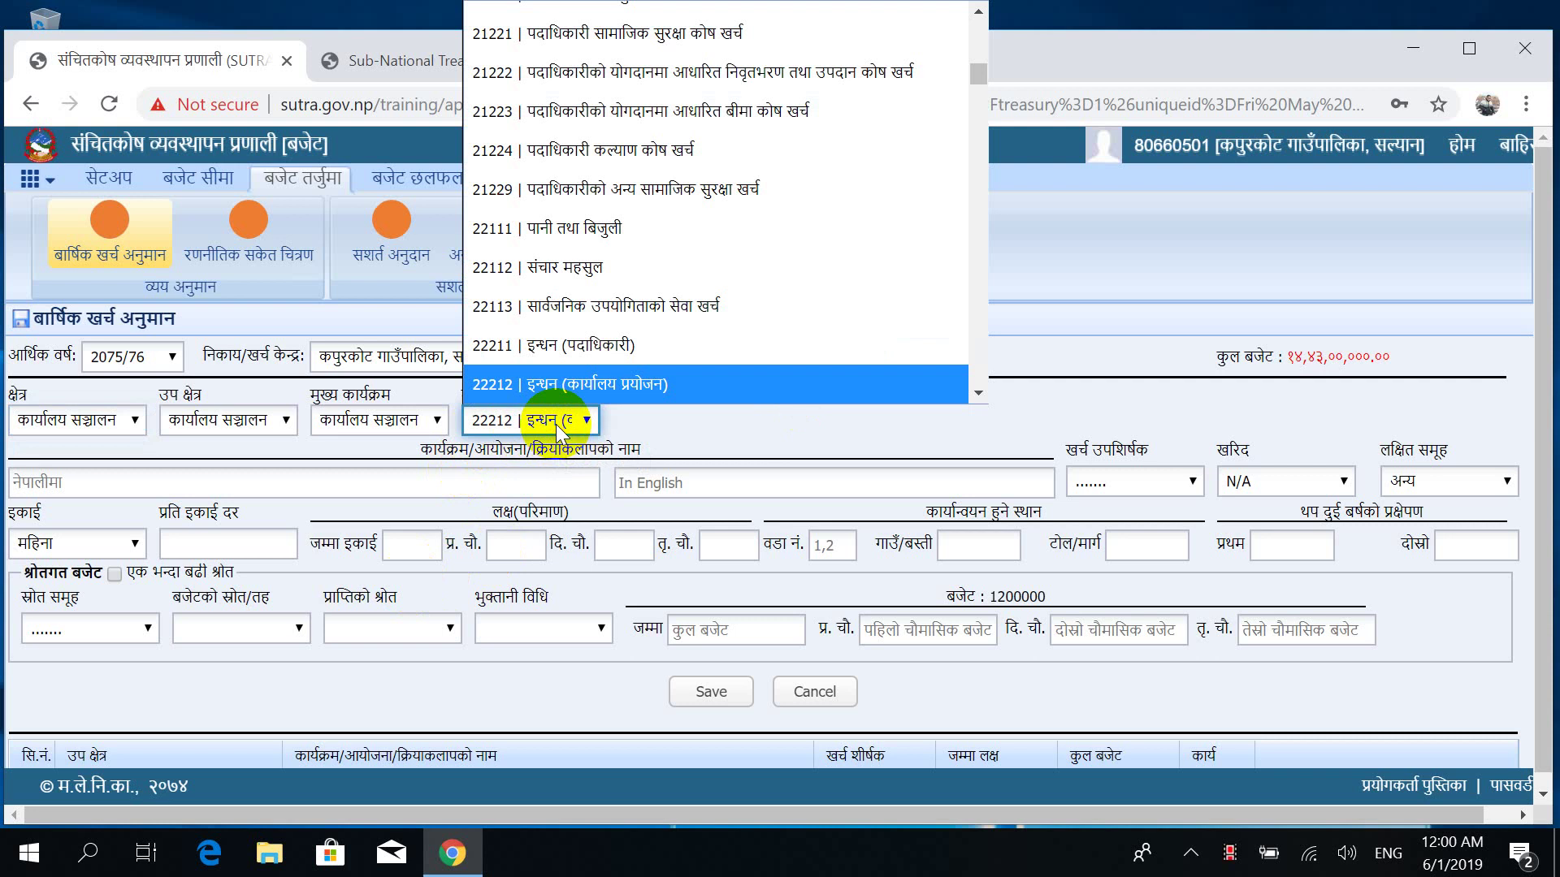
pyautogui.scroll(-1, 609, 390)
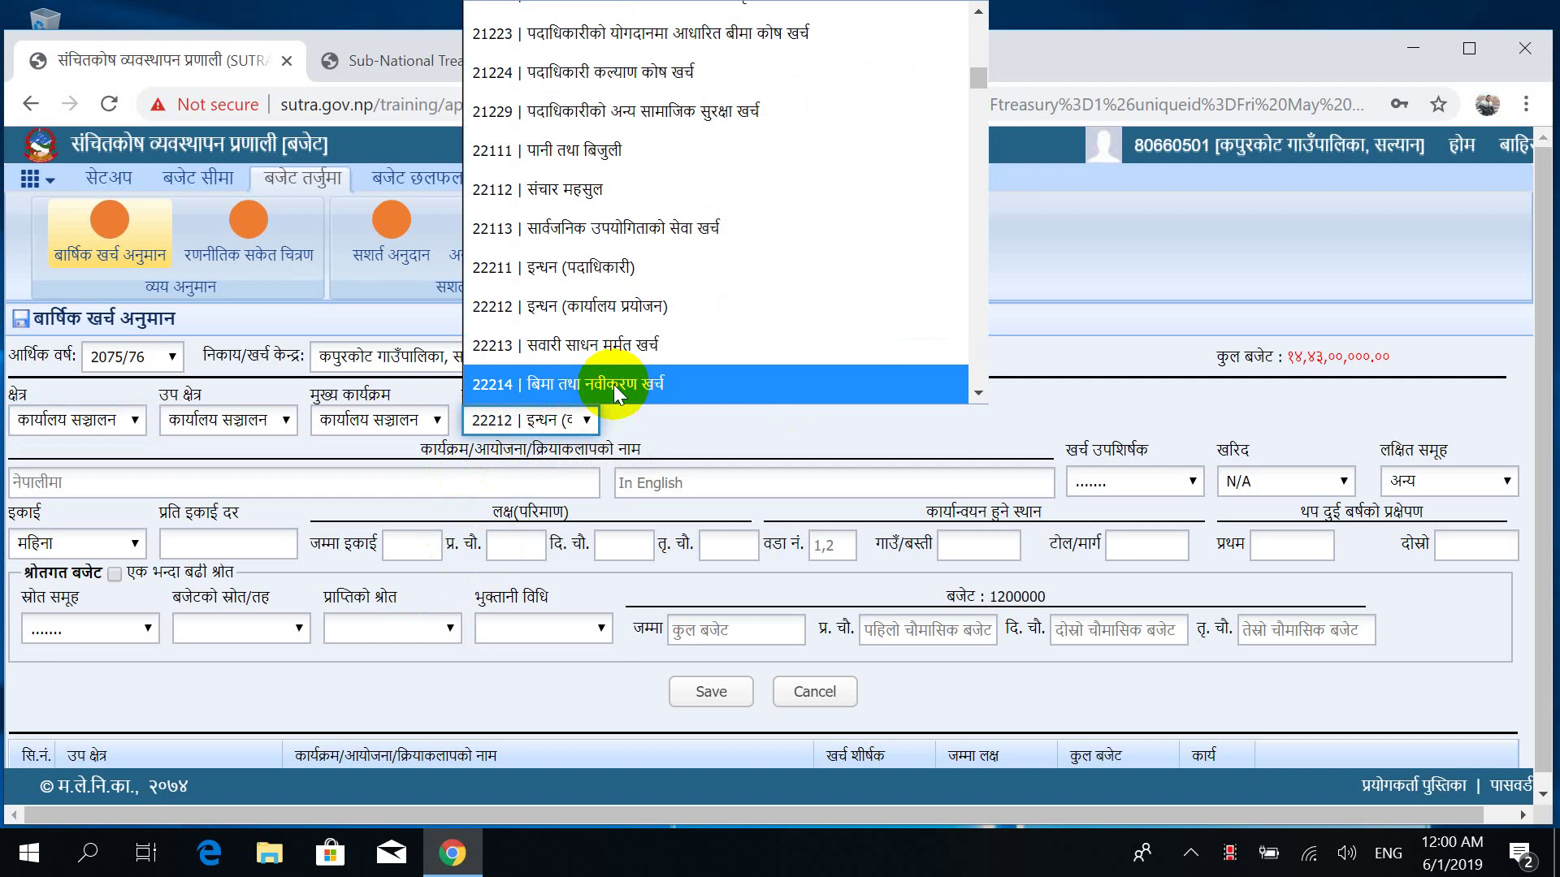
pyautogui.press('Down')
pyautogui.press('Down')
pyautogui.press('Down')
pyautogui.press('Down')
pyautogui.press('Down')
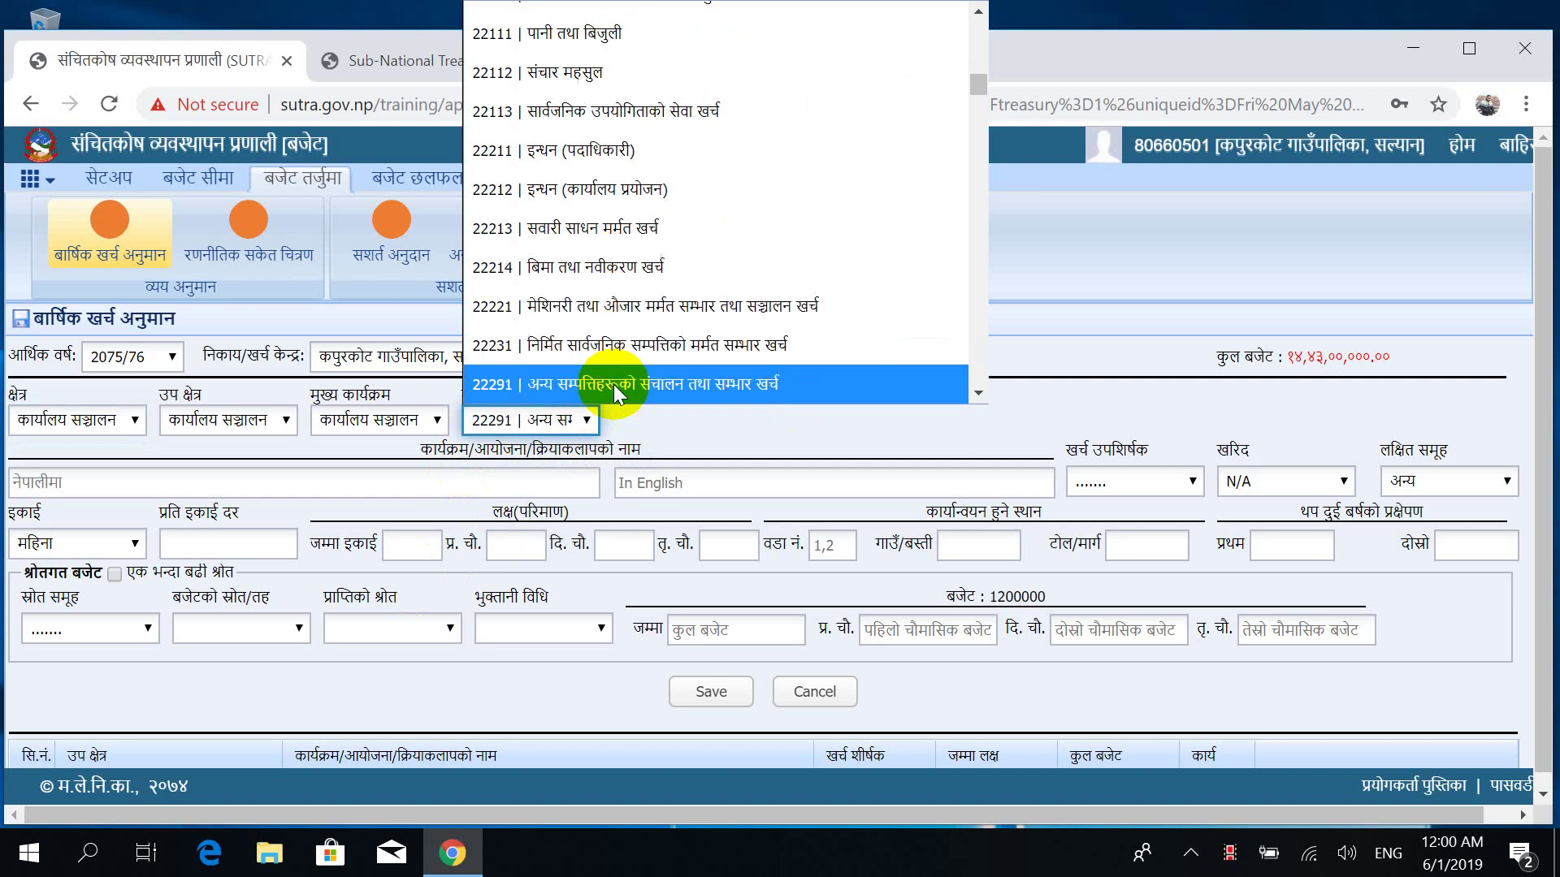
pyautogui.press('Up')
pyautogui.press('Up')
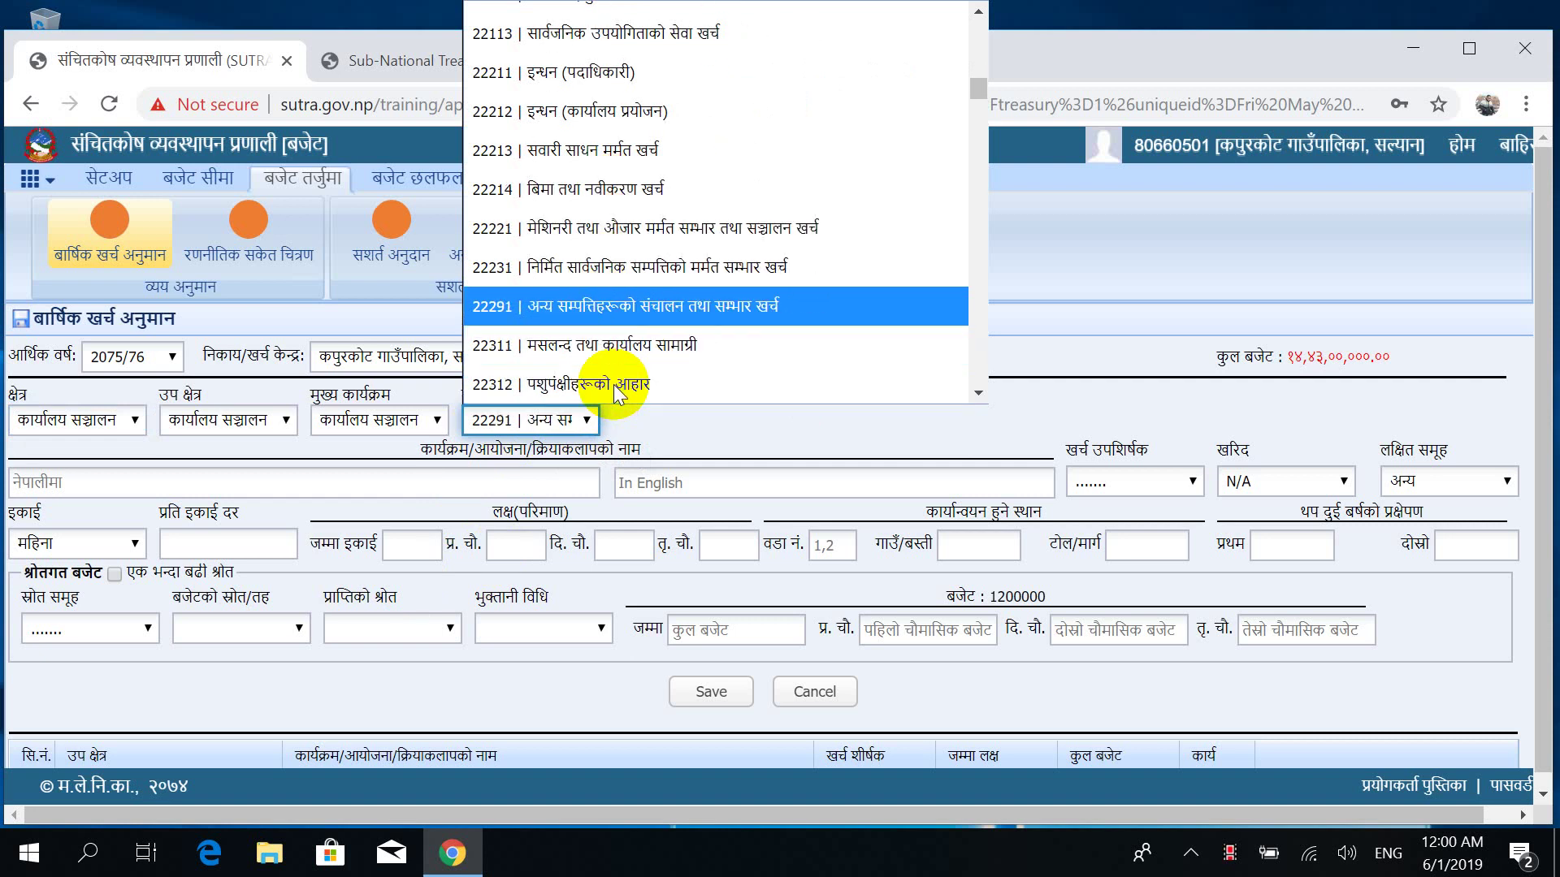
pyautogui.press('Down')
pyautogui.press('Down')
pyautogui.press('Down')
pyautogui.press('Down')
pyautogui.press('Down')
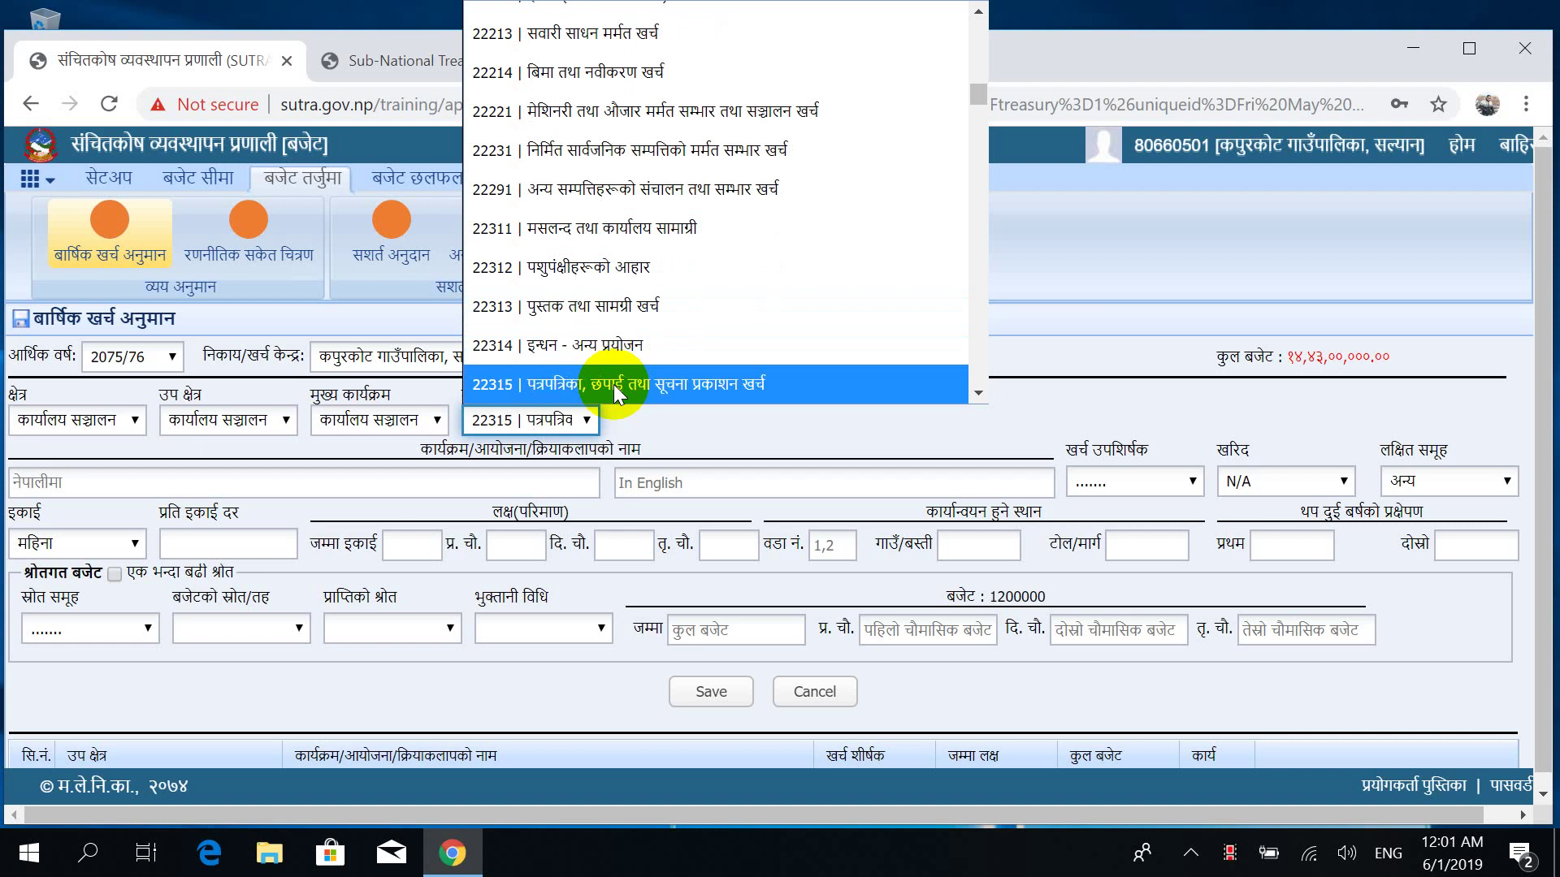
pyautogui.press('Up')
pyautogui.press('Return')
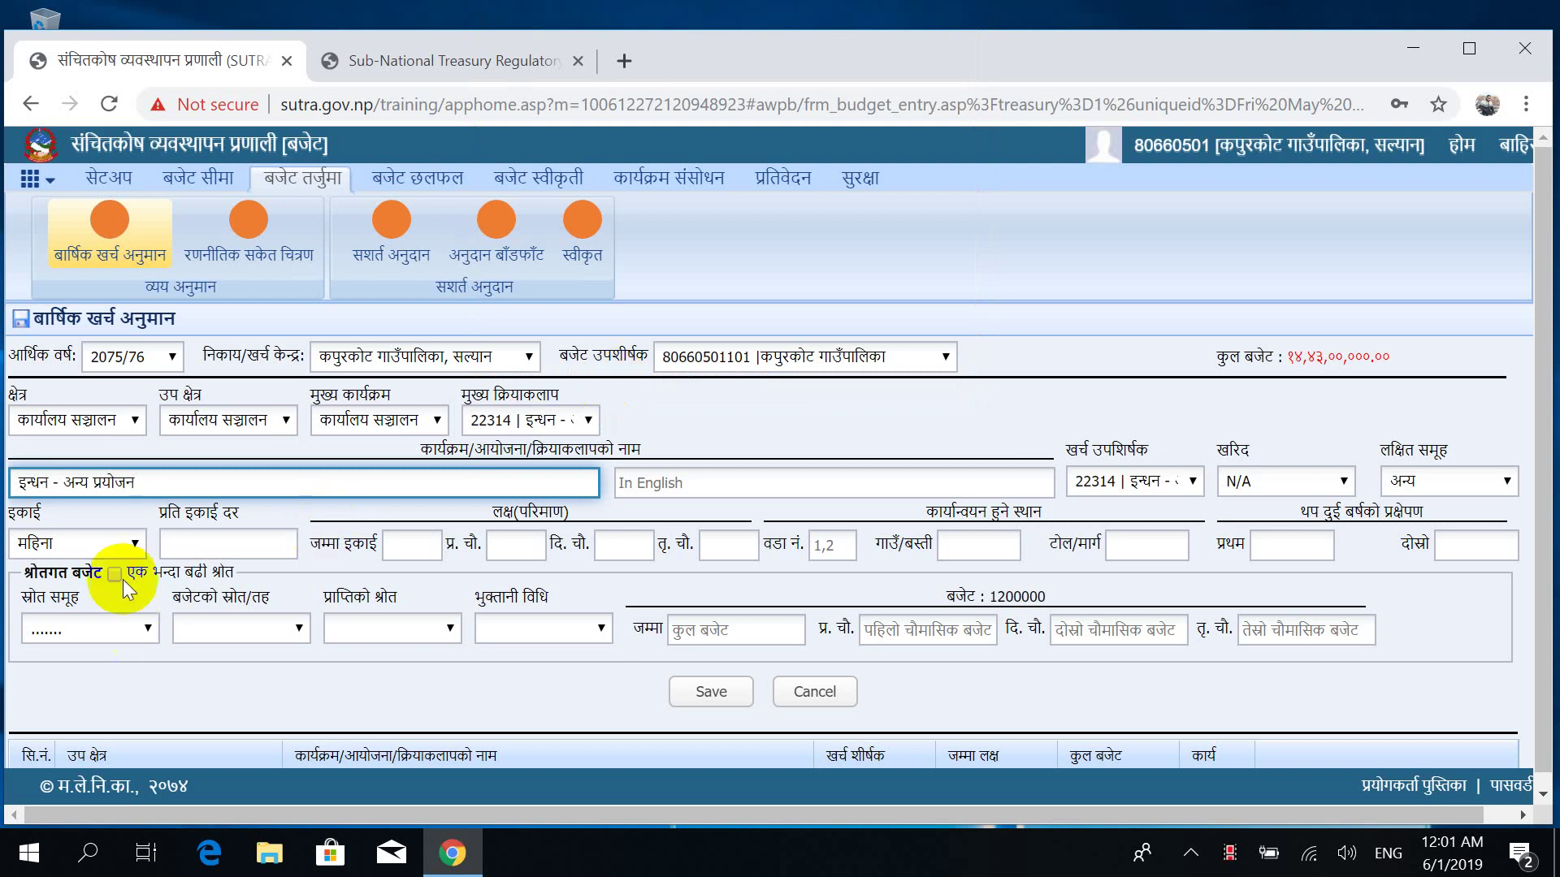
pyautogui.click(244, 541)
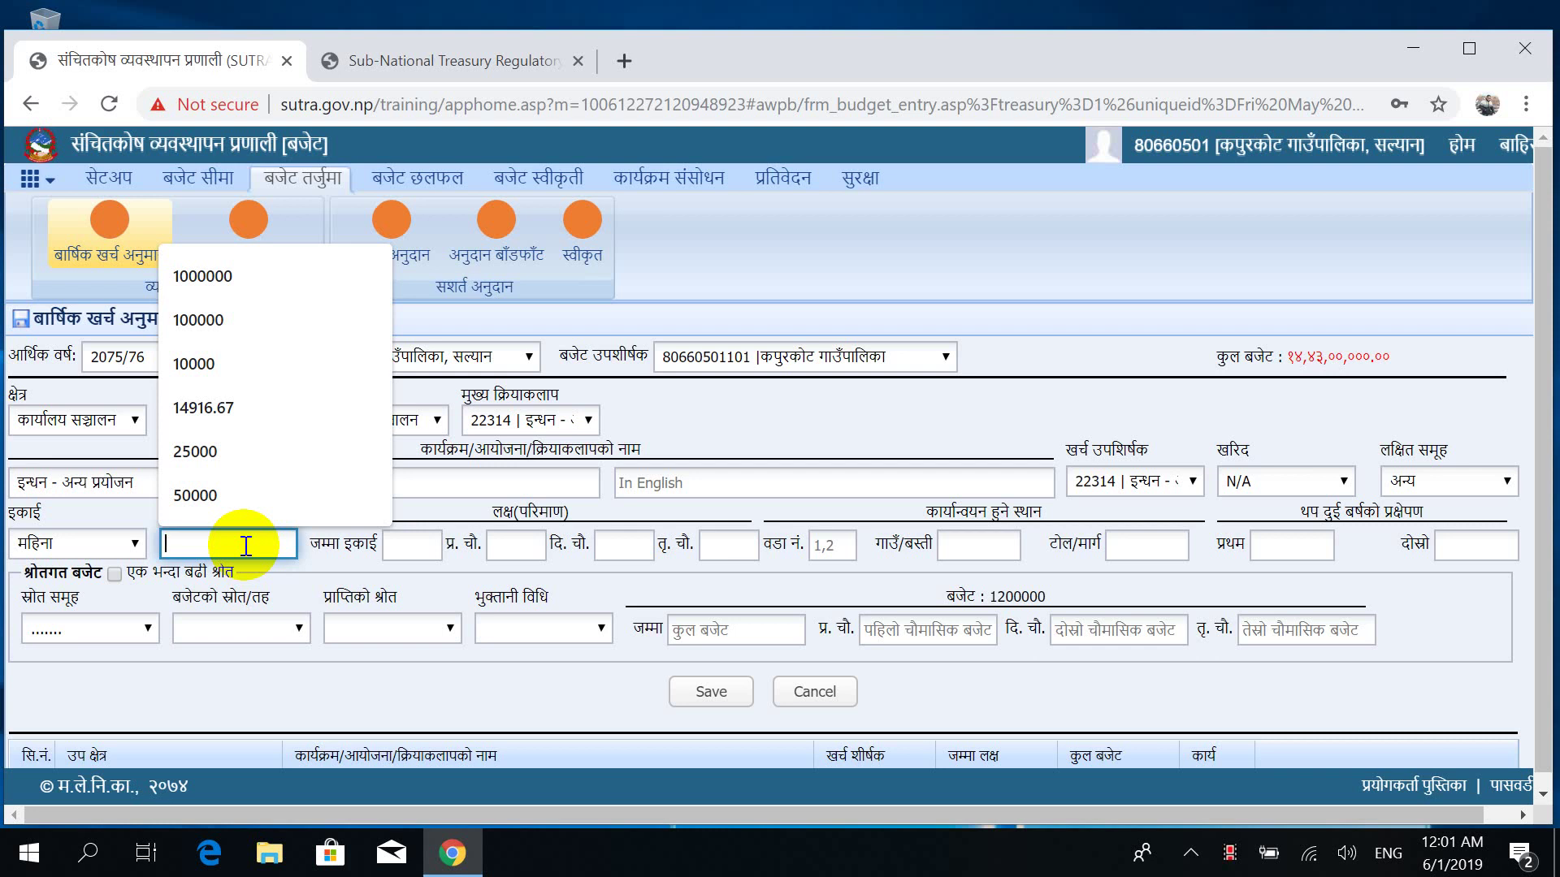
# Save the fuel entry at rate 6000, 12 units split 4/4/4, funded from राजस्व बाडफाड.
pyautogui.write('6')
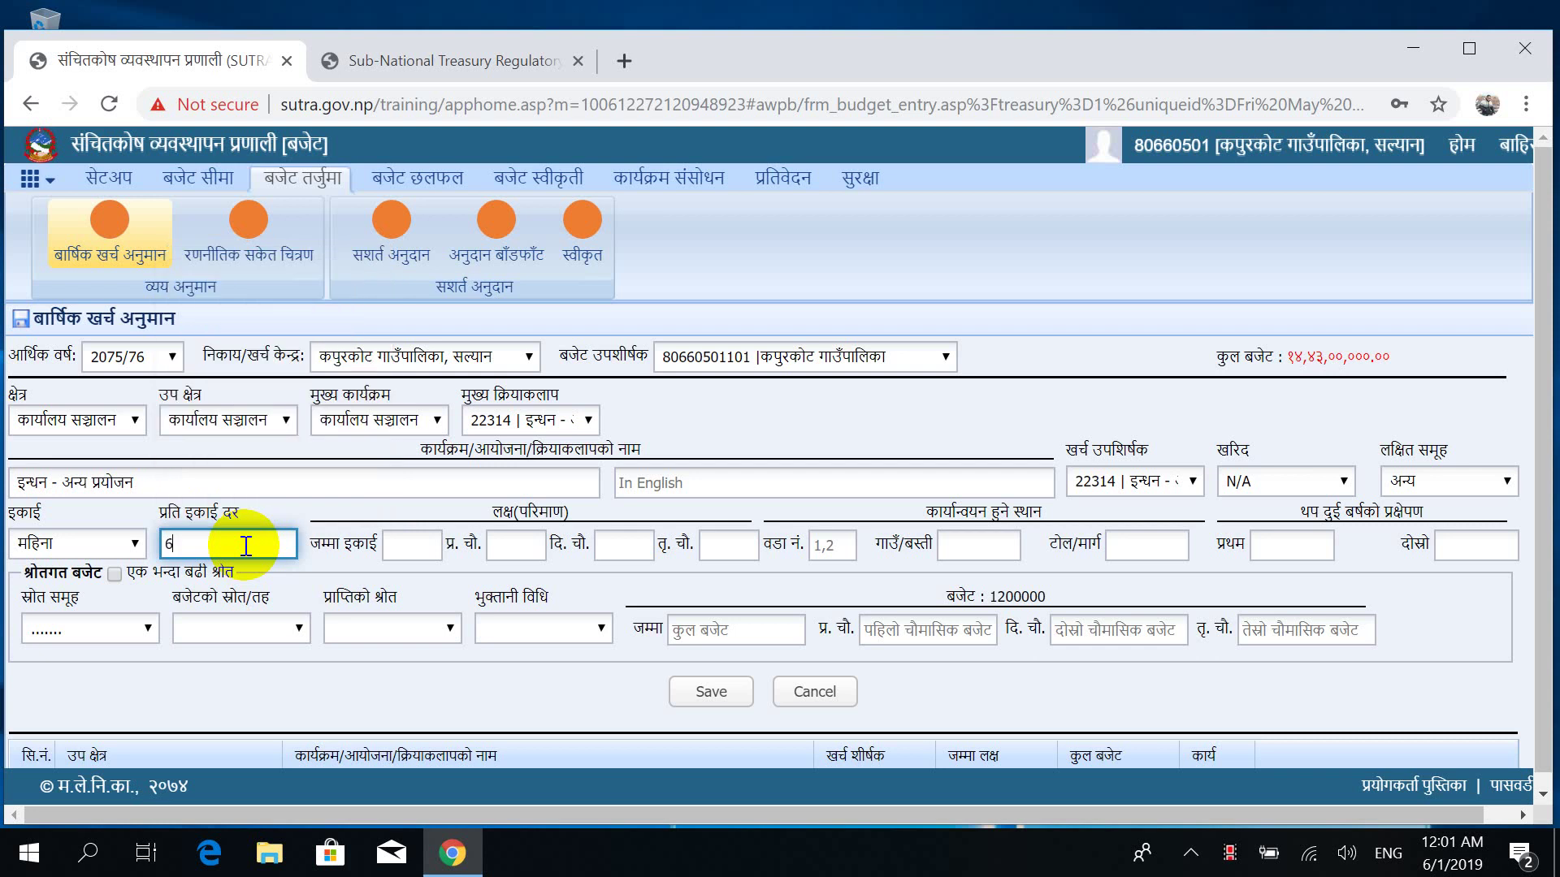
pyautogui.write('000')
pyautogui.press('Tab')
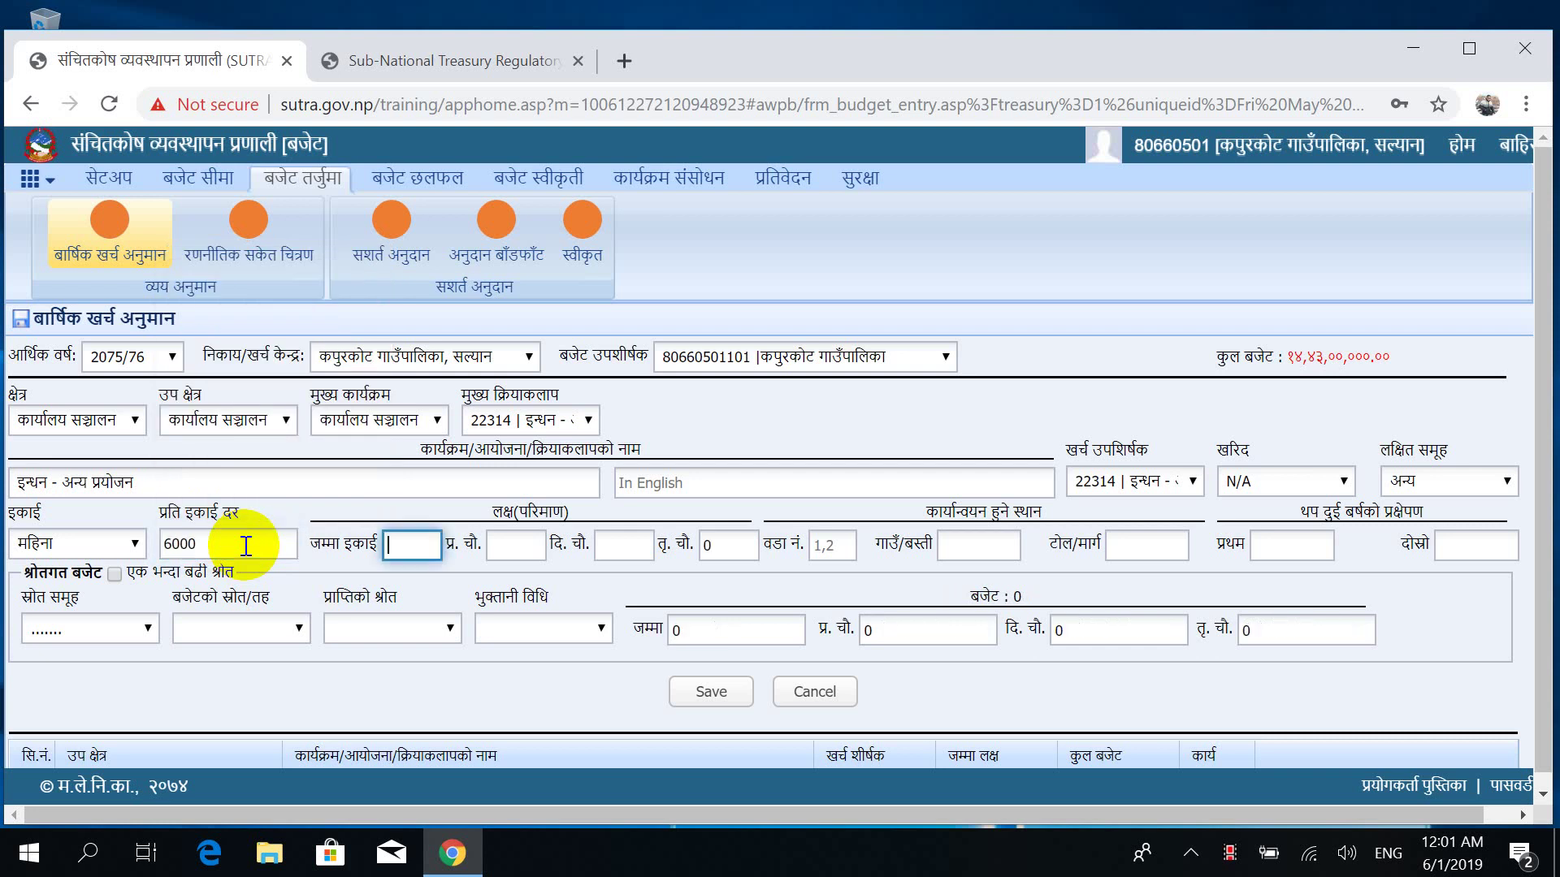
pyautogui.write('12')
pyautogui.press('Tab')
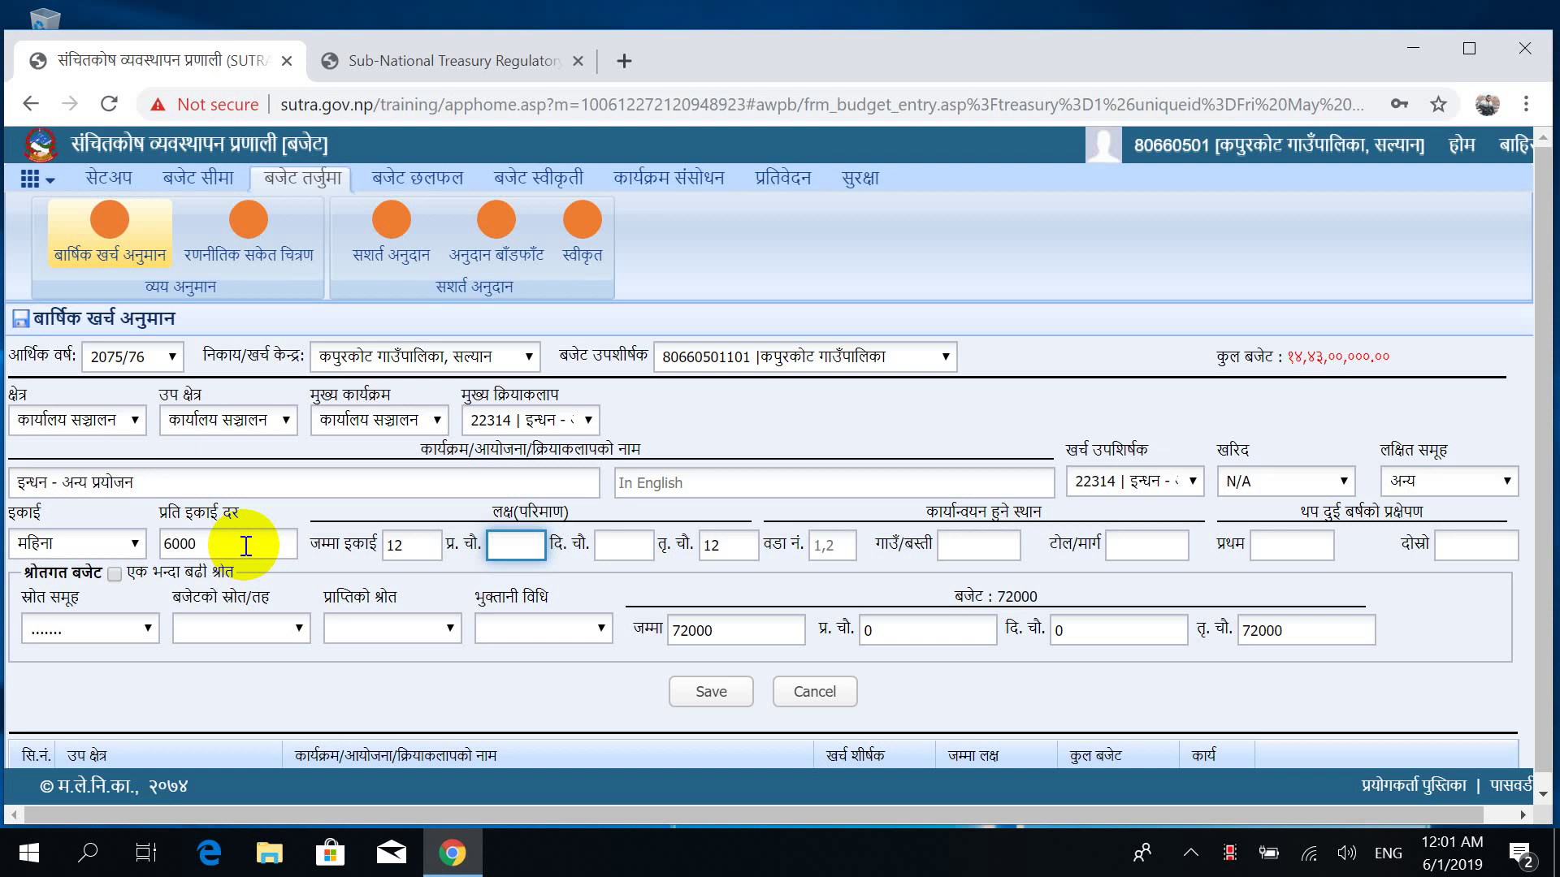
pyautogui.write('4')
pyautogui.press('Tab')
pyautogui.write('4')
pyautogui.press('Tab')
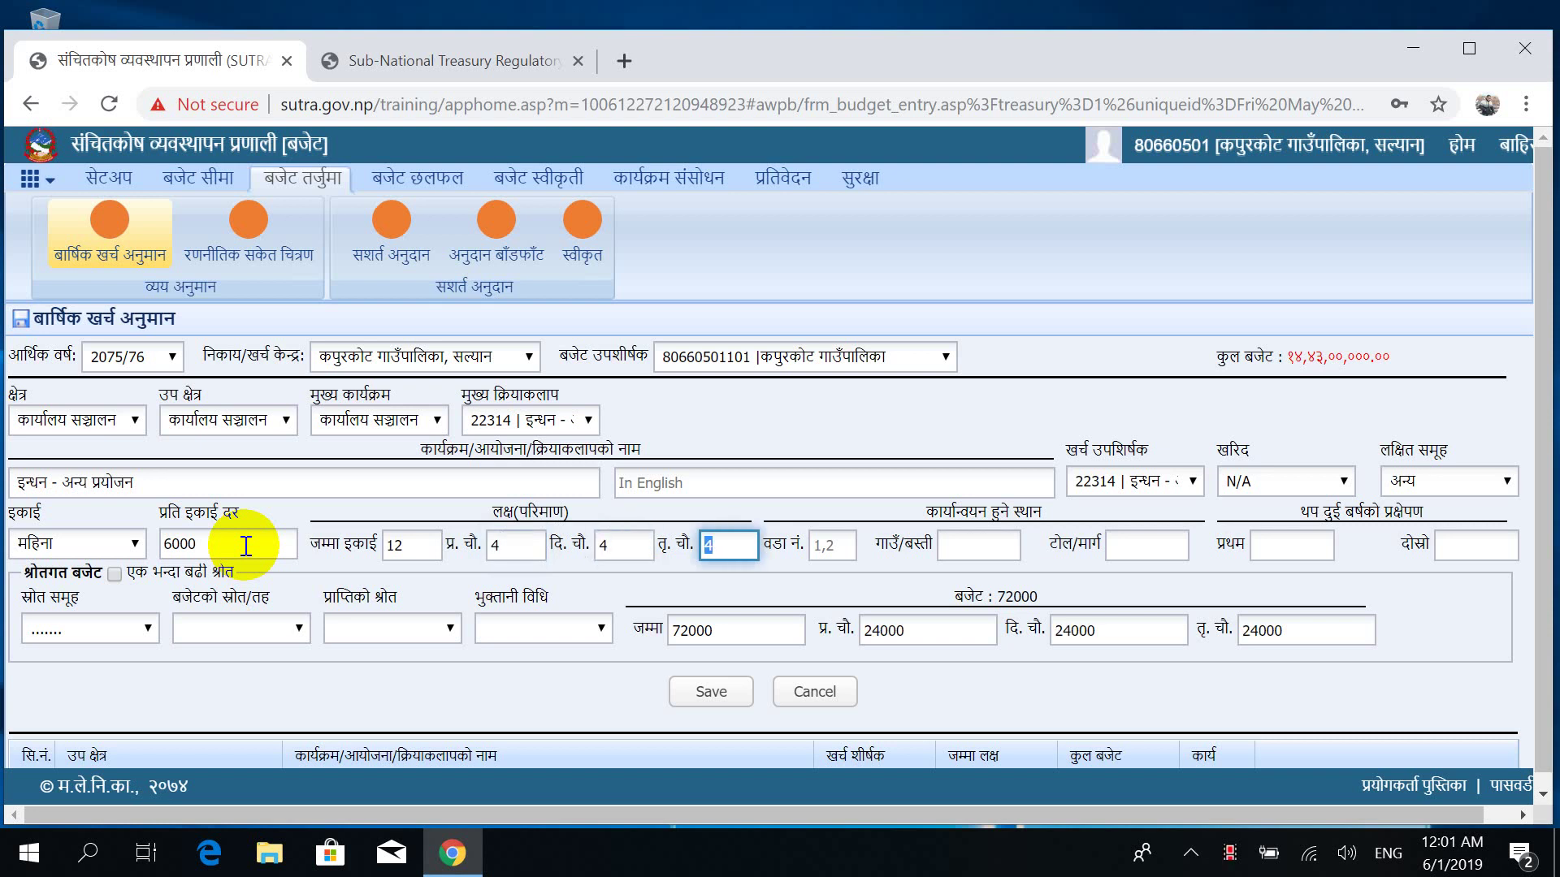
pyautogui.press('Tab')
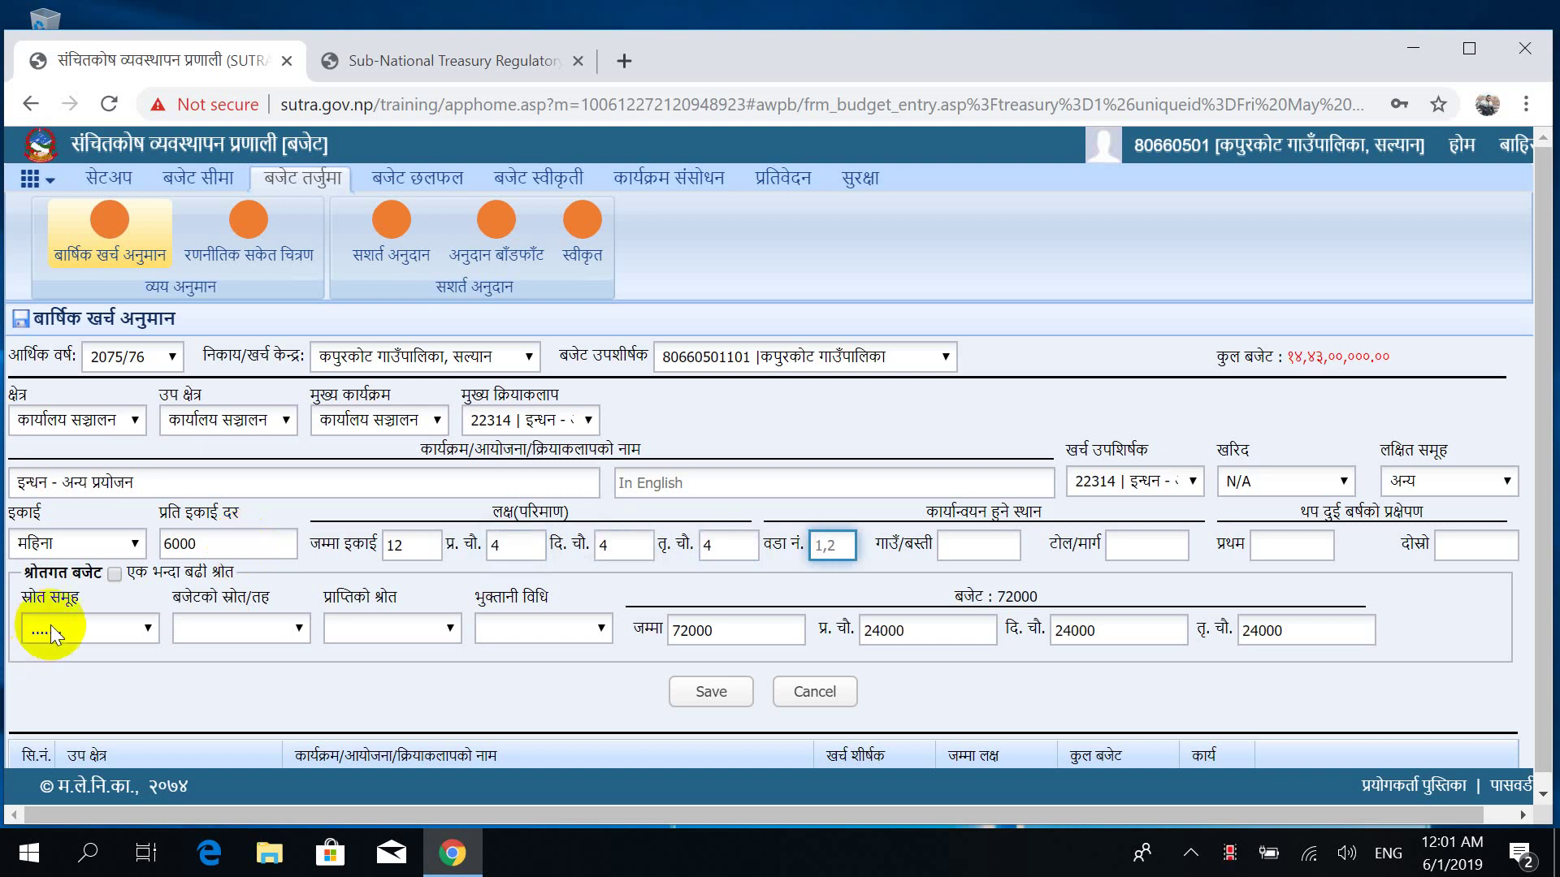
pyautogui.click(55, 624)
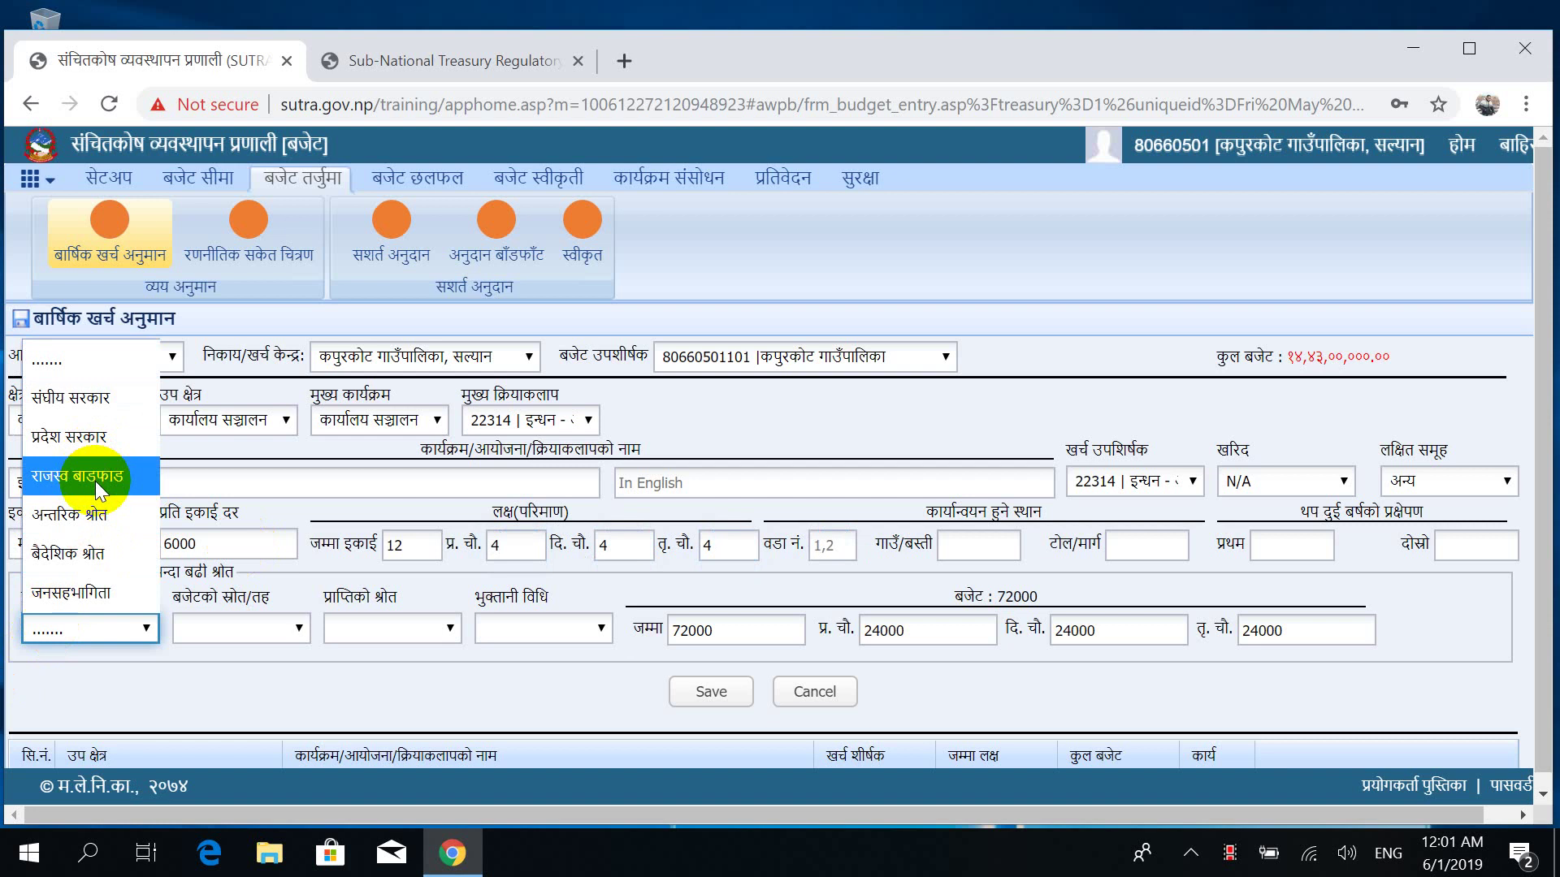
pyautogui.click(705, 694)
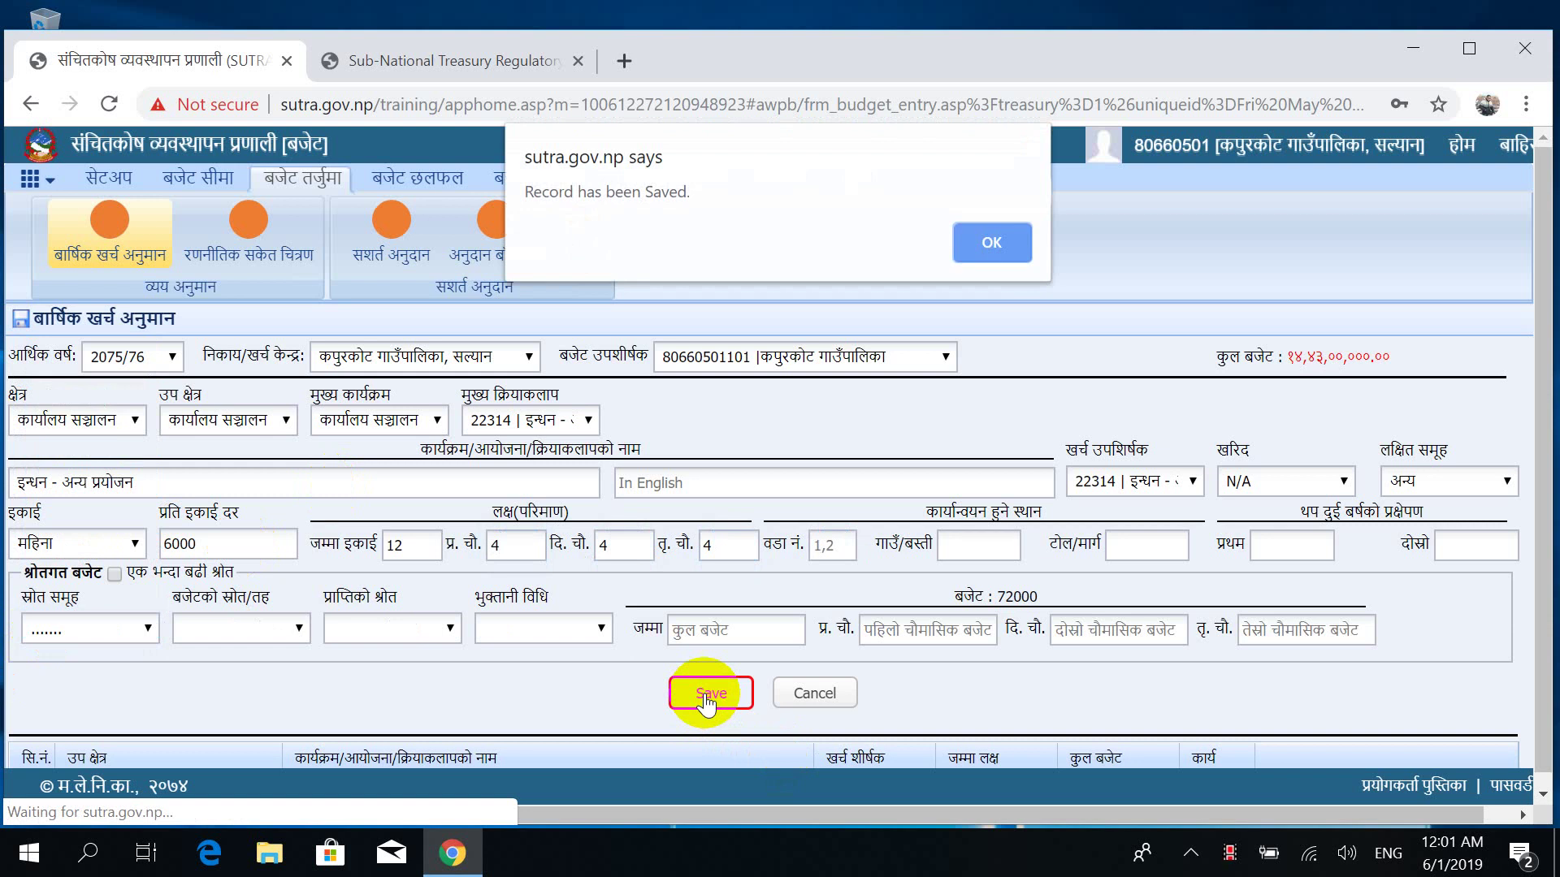
pyautogui.press('Return')
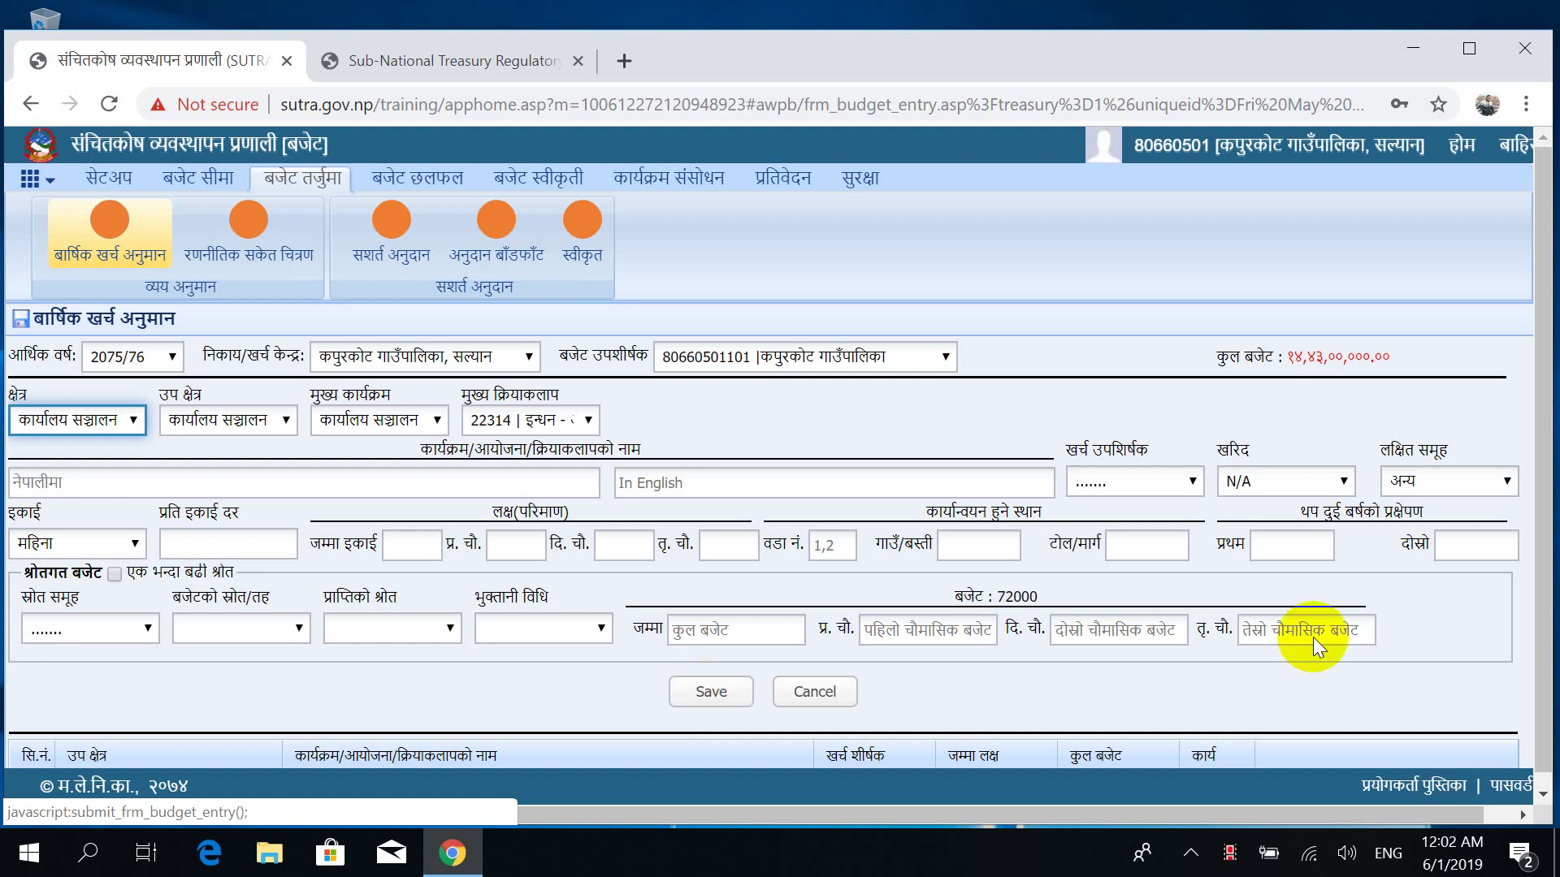
# Scroll to the saved entries table and confirm row 11 shows 22314 इन्धन at 72000.
pyautogui.moveTo(1543, 420); pyautogui.dragTo(1548, 573)
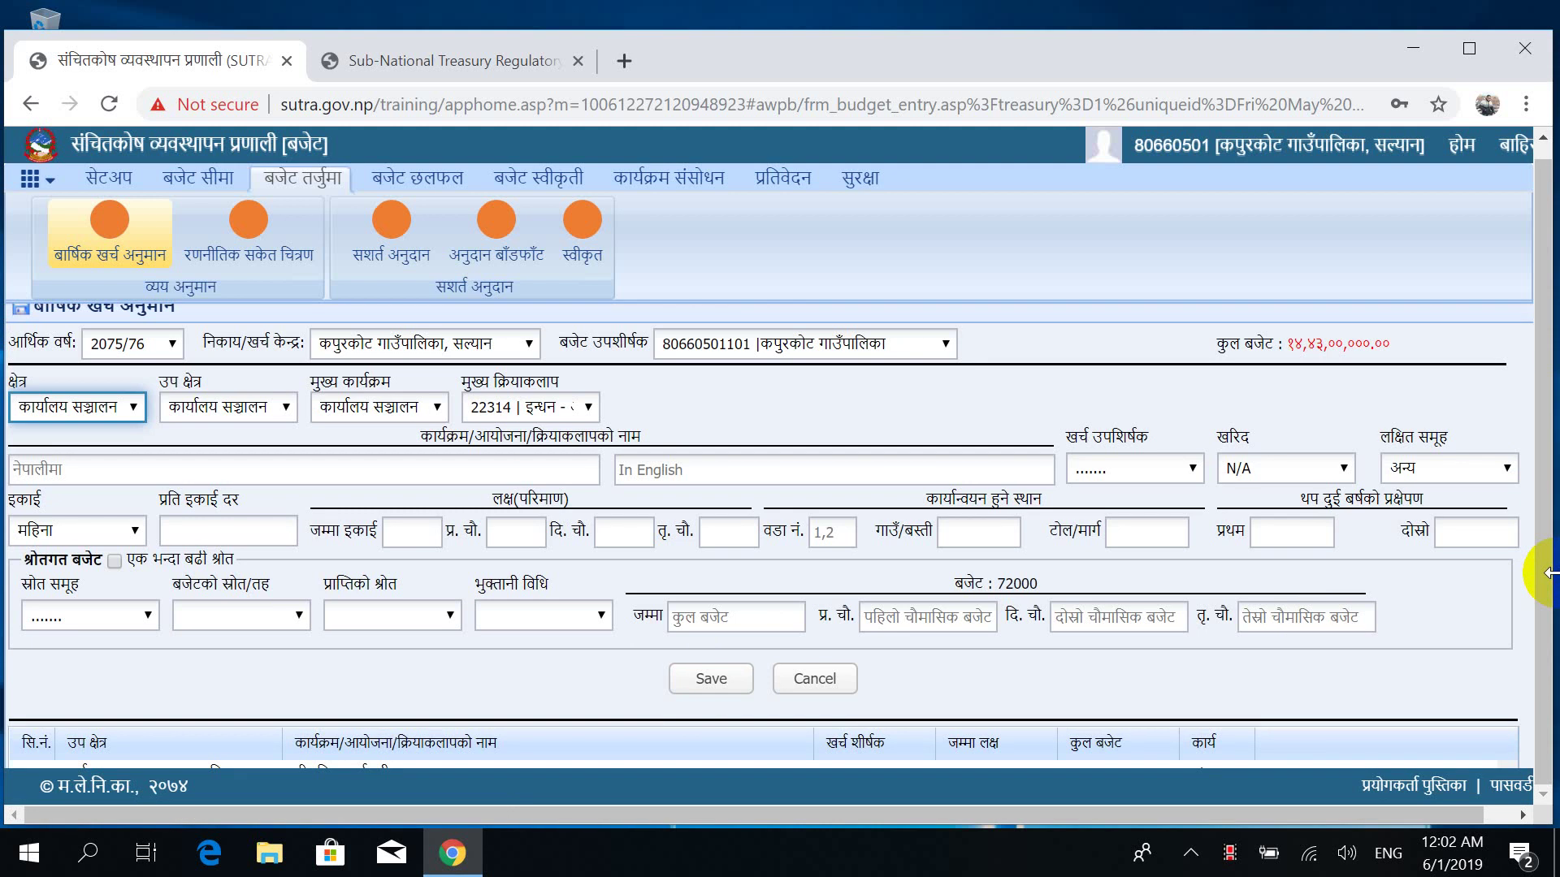
pyautogui.scroll(-2, 1544, 497)
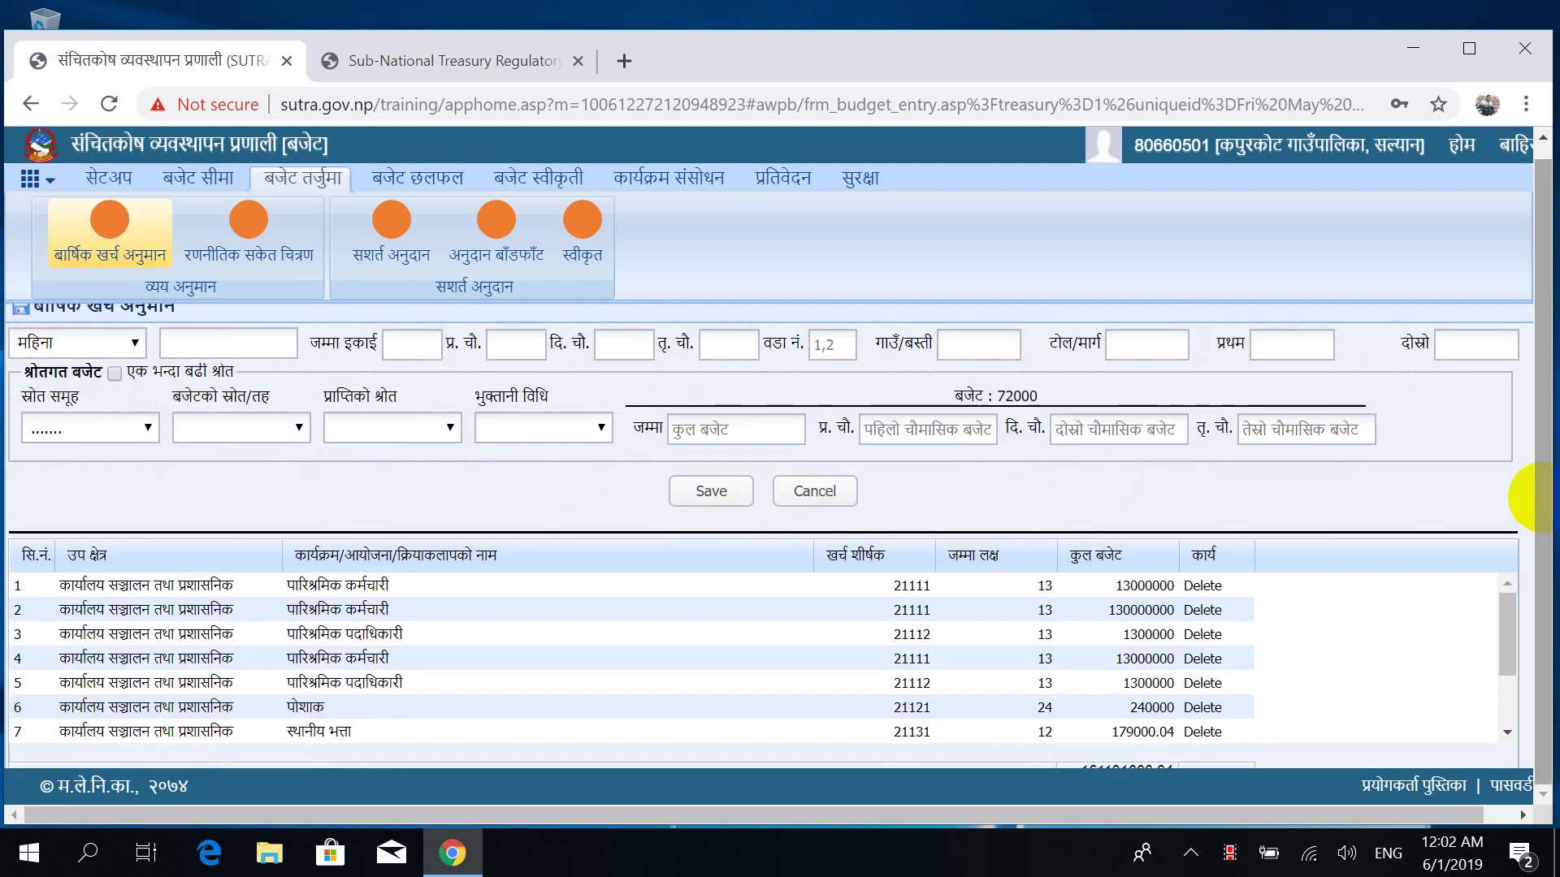
pyautogui.scroll(-2, 1536, 497)
pyautogui.scroll(2, 1535, 497)
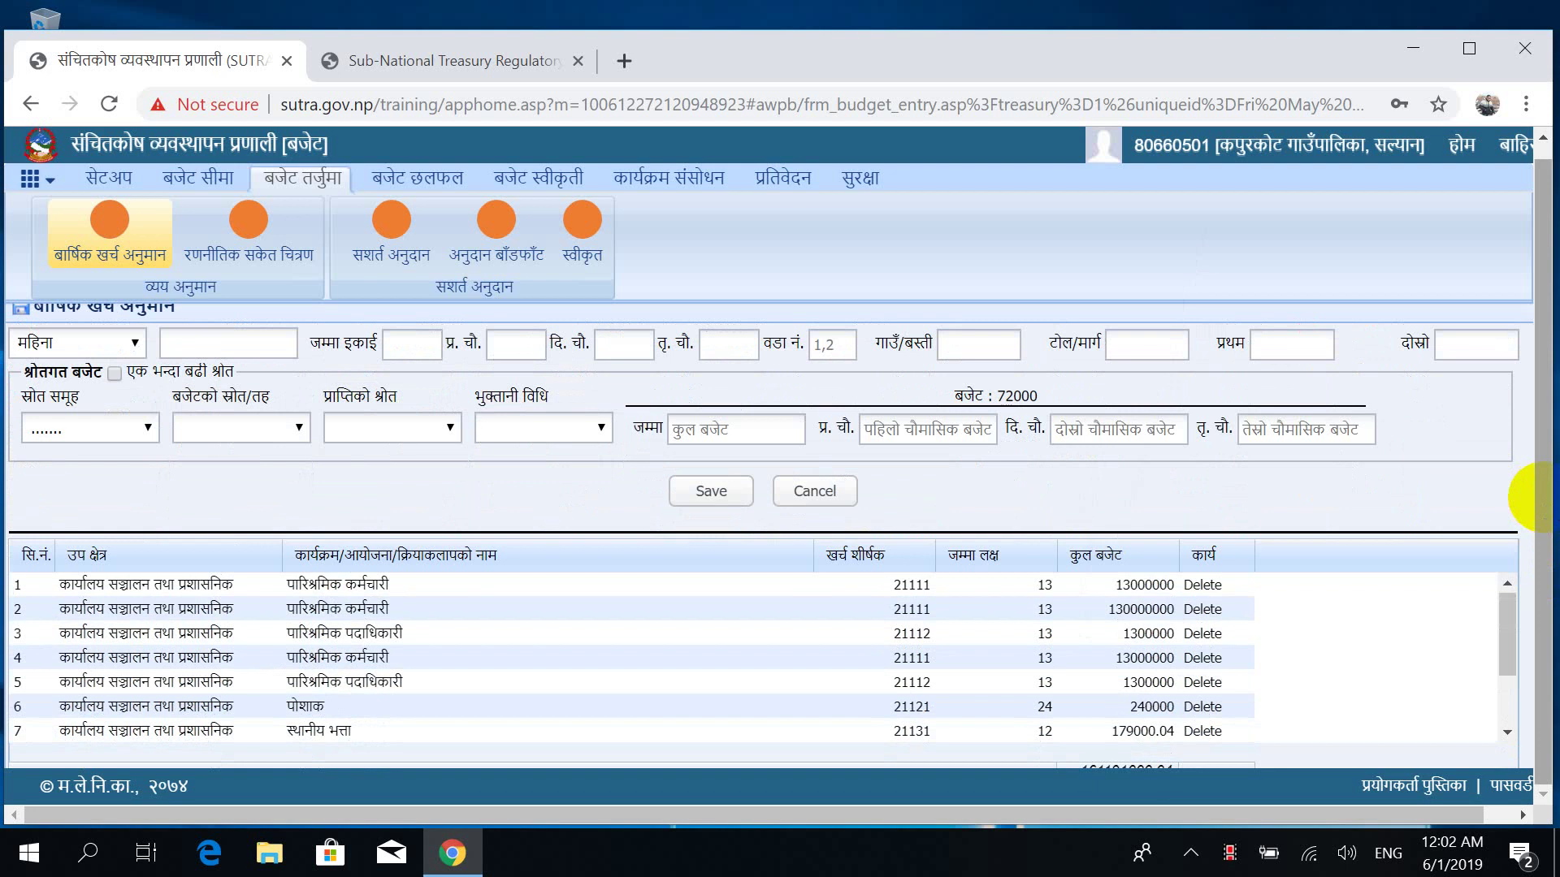
pyautogui.scroll(-2, 1541, 497)
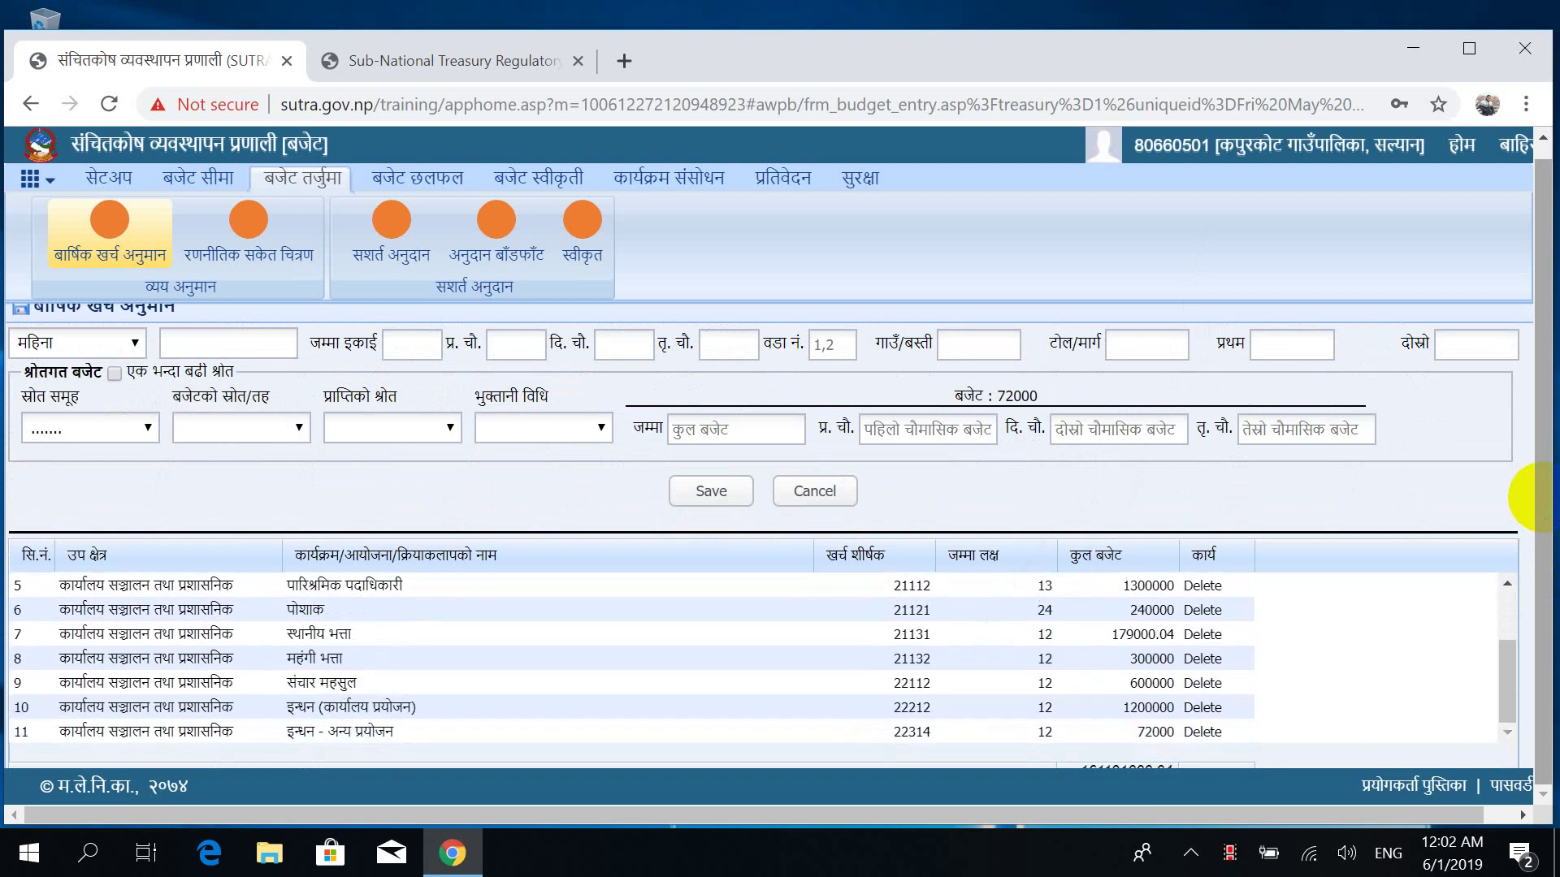
pyautogui.scroll(2, 1541, 497)
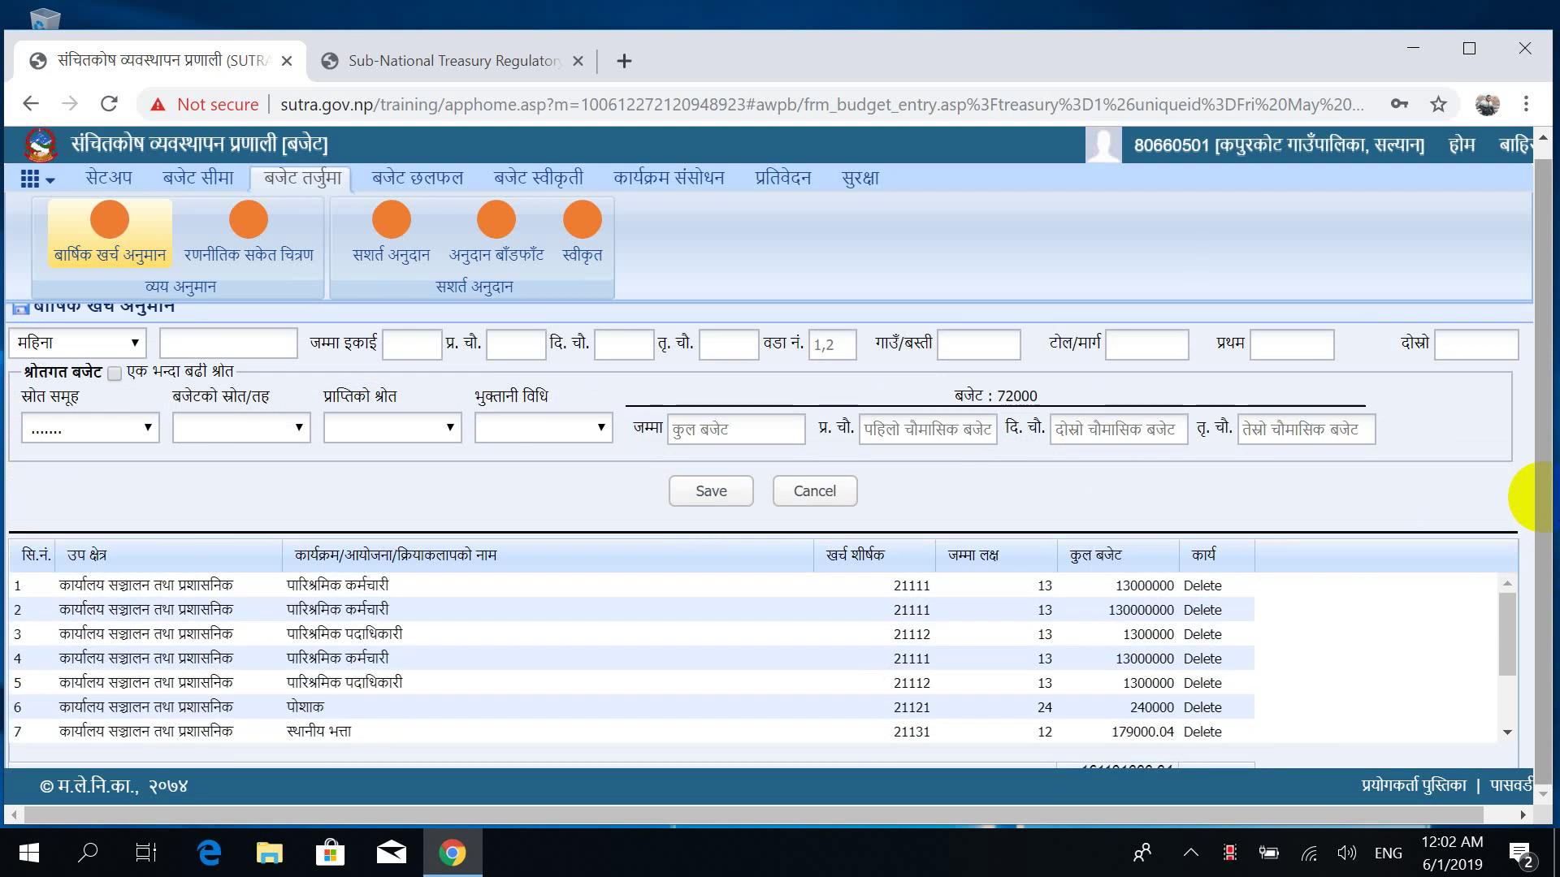
pyautogui.scroll(-2, 1541, 497)
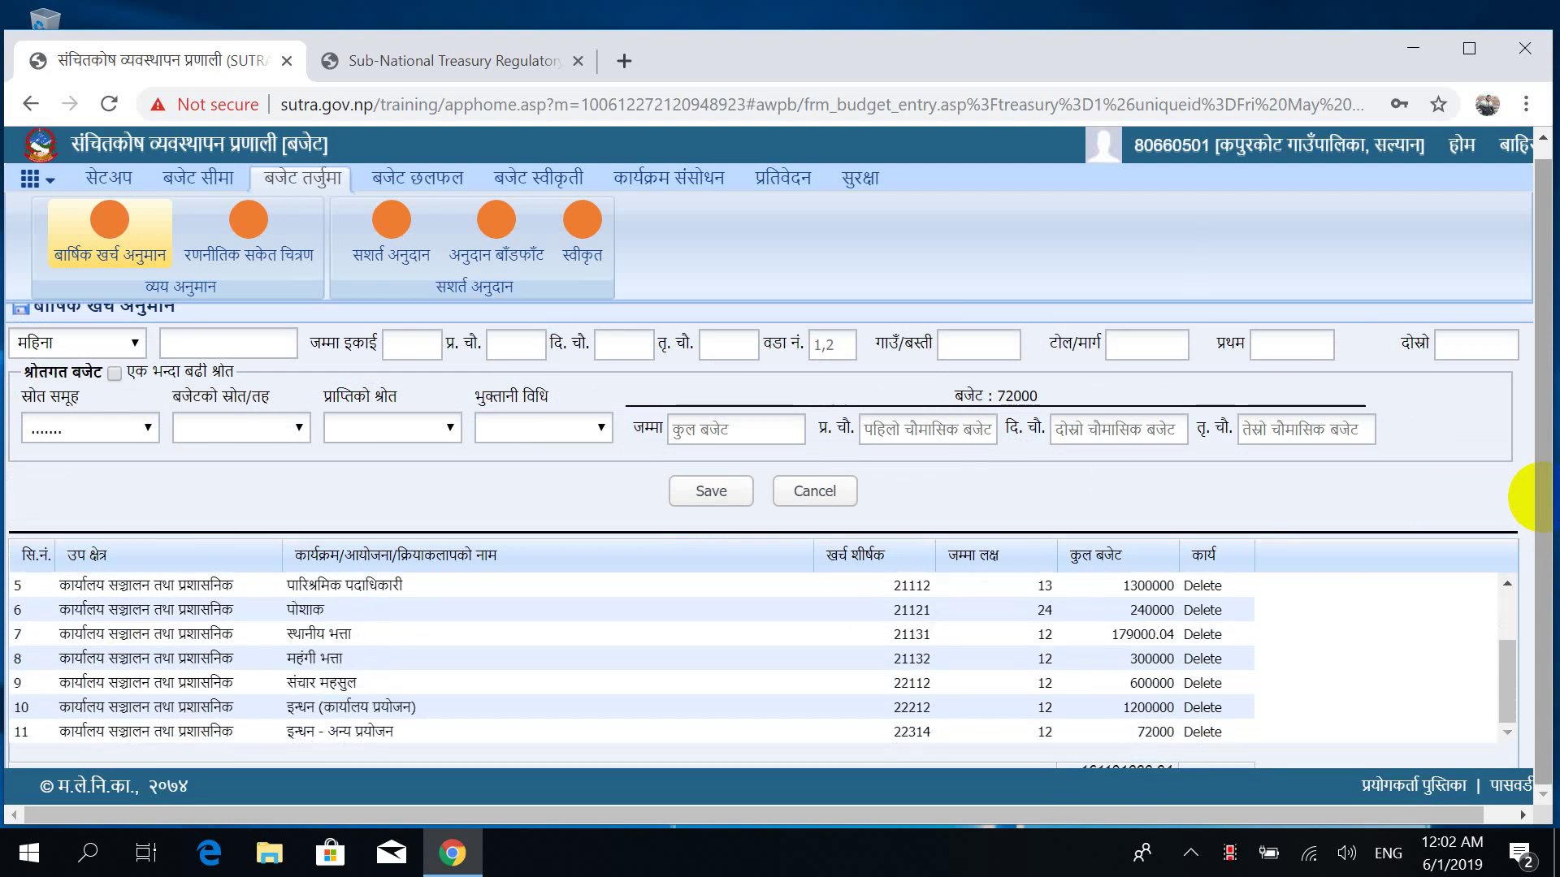
pyautogui.scroll(2, 1541, 497)
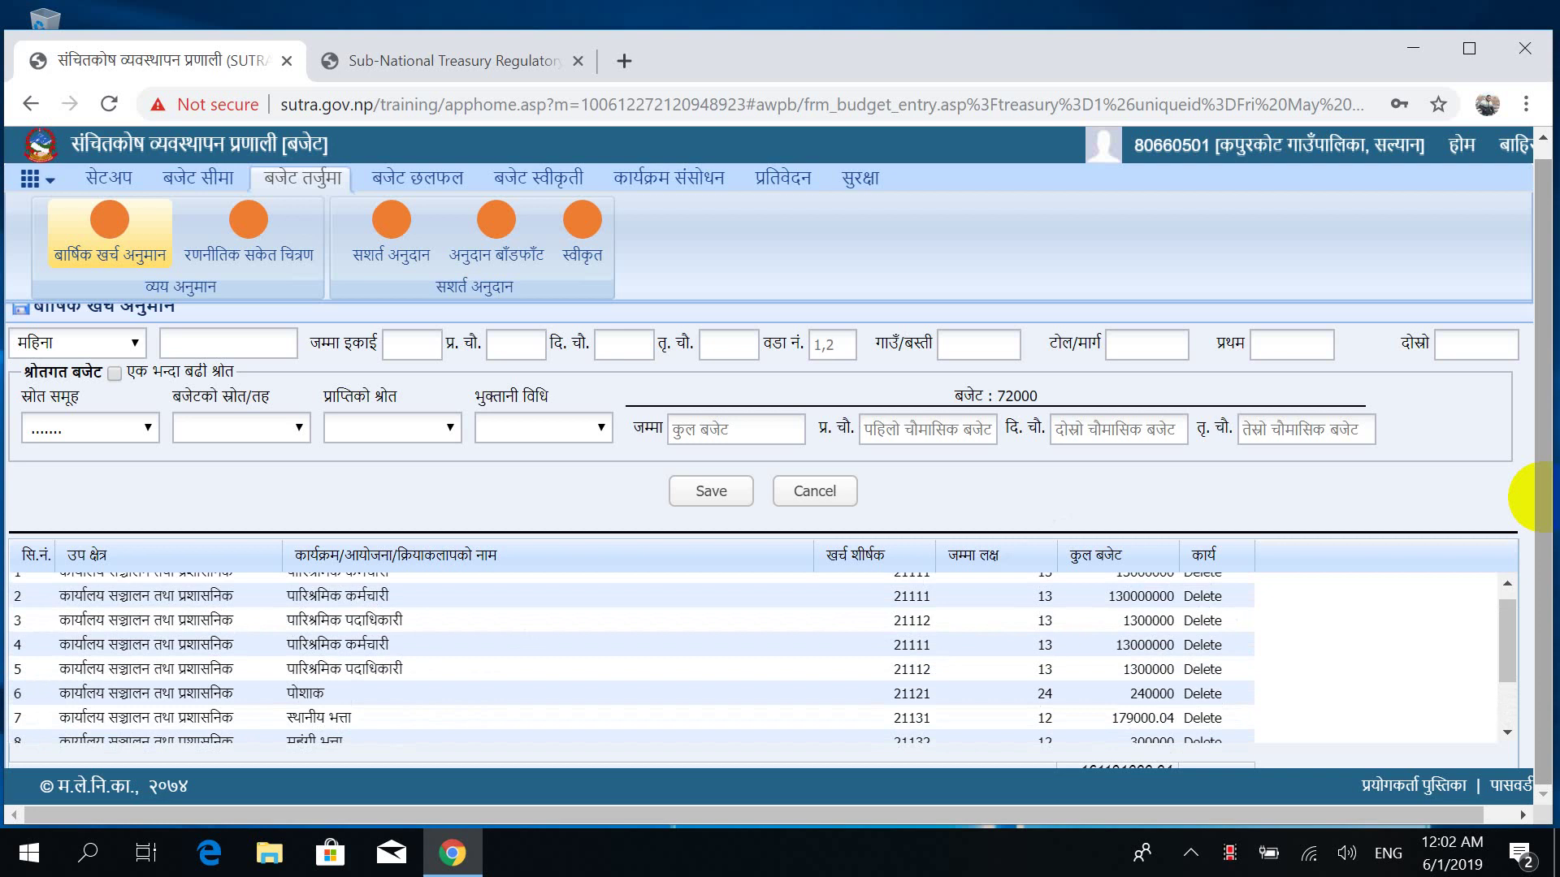
pyautogui.scroll(-2, 1541, 497)
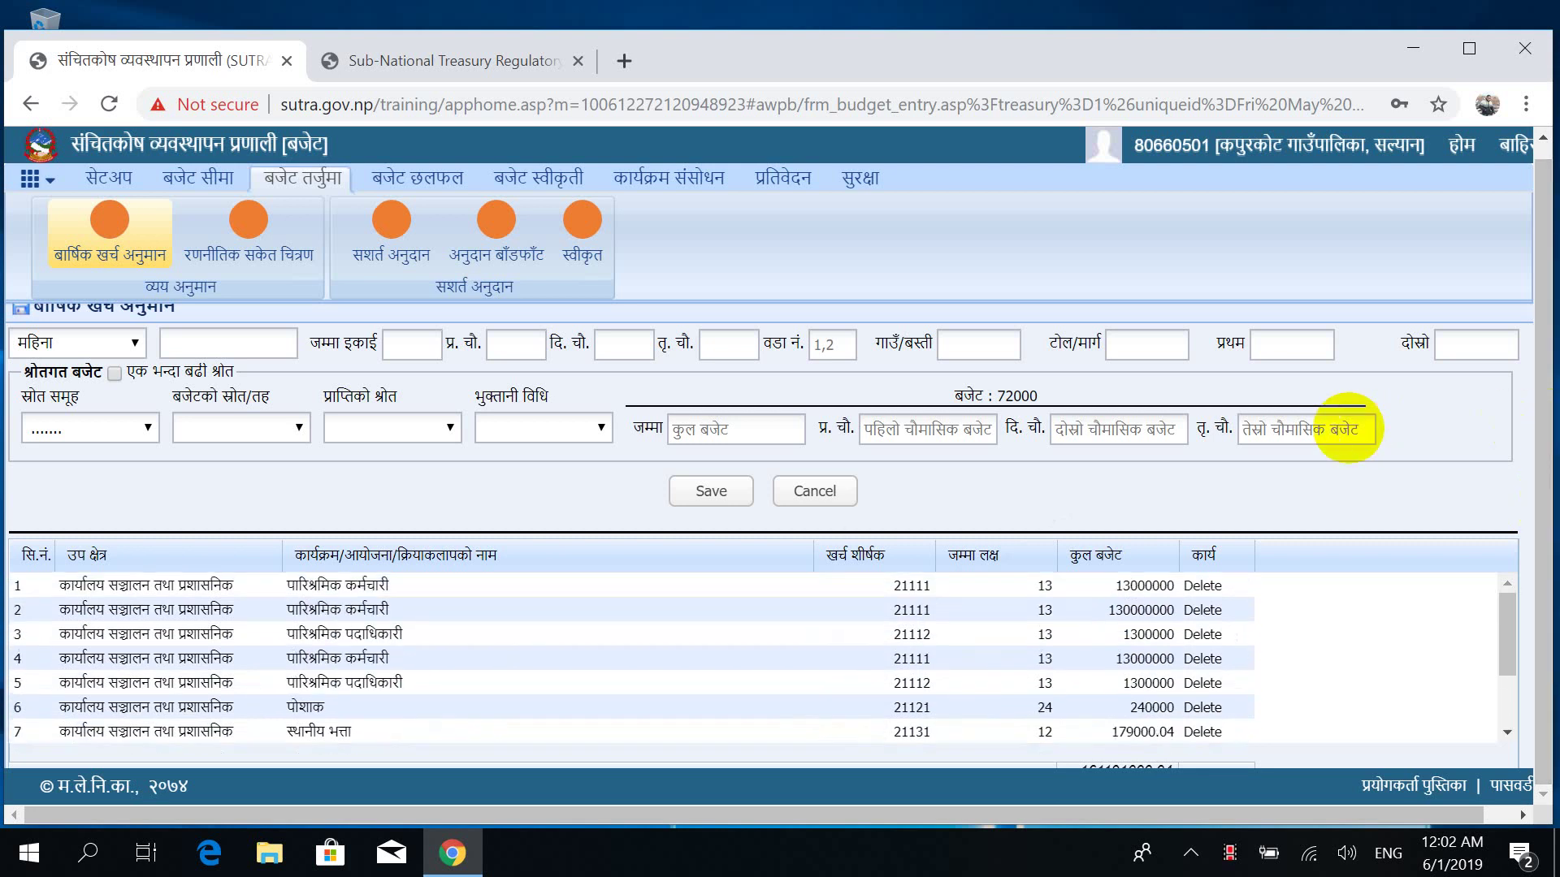
pyautogui.scroll(2, 1347, 427)
pyautogui.scroll(-2, 1346, 422)
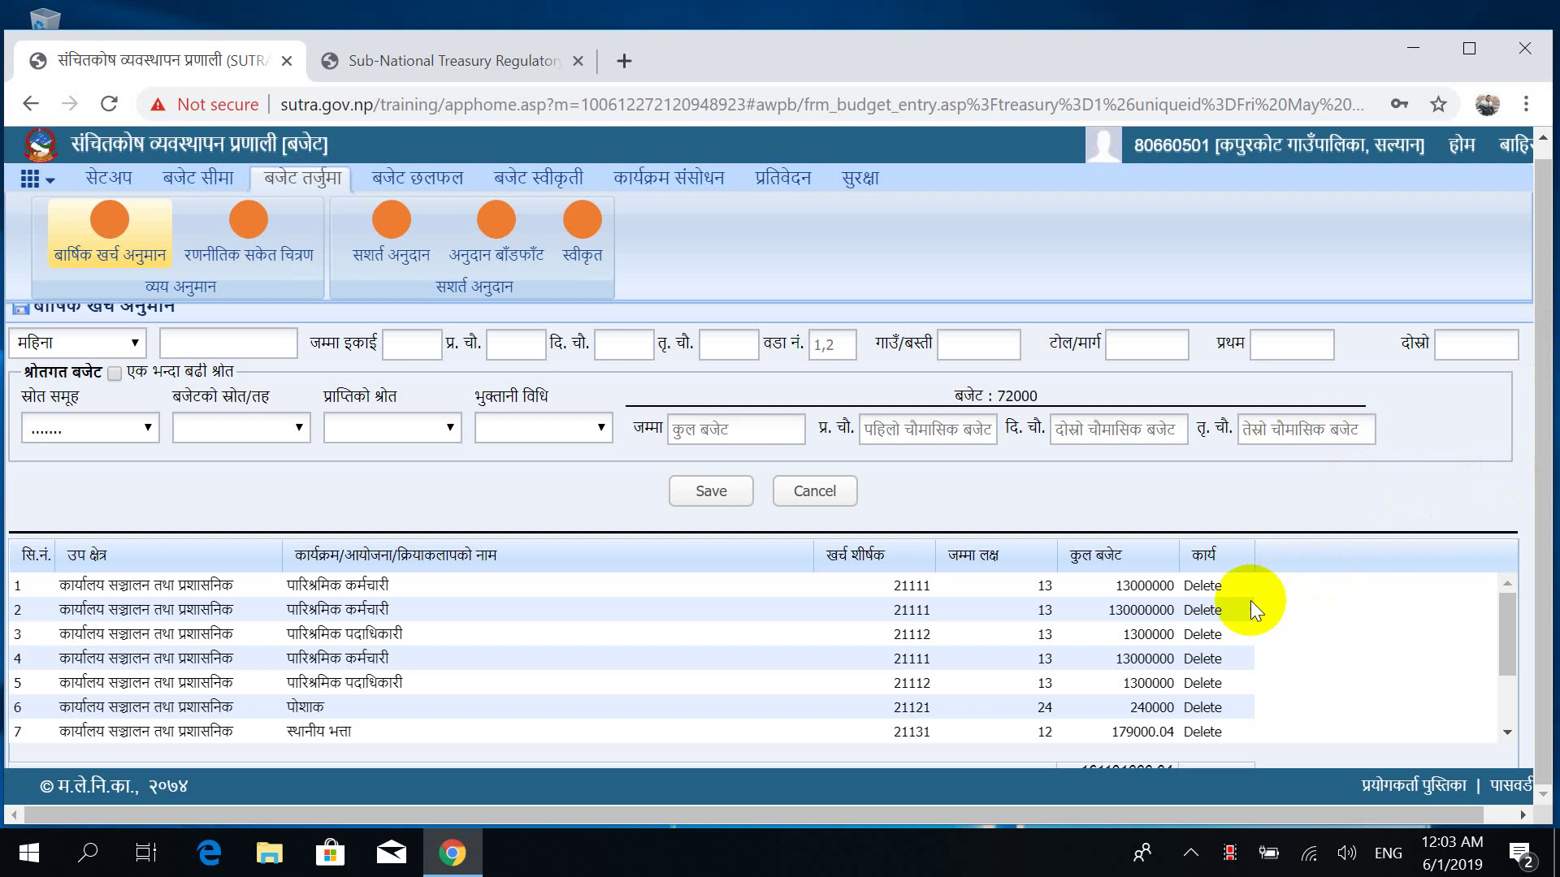
# Delete row 2, the duplicate पारिश्रमिक कर्मचारी entry budgeted at 130000000.
pyautogui.click(1195, 609)
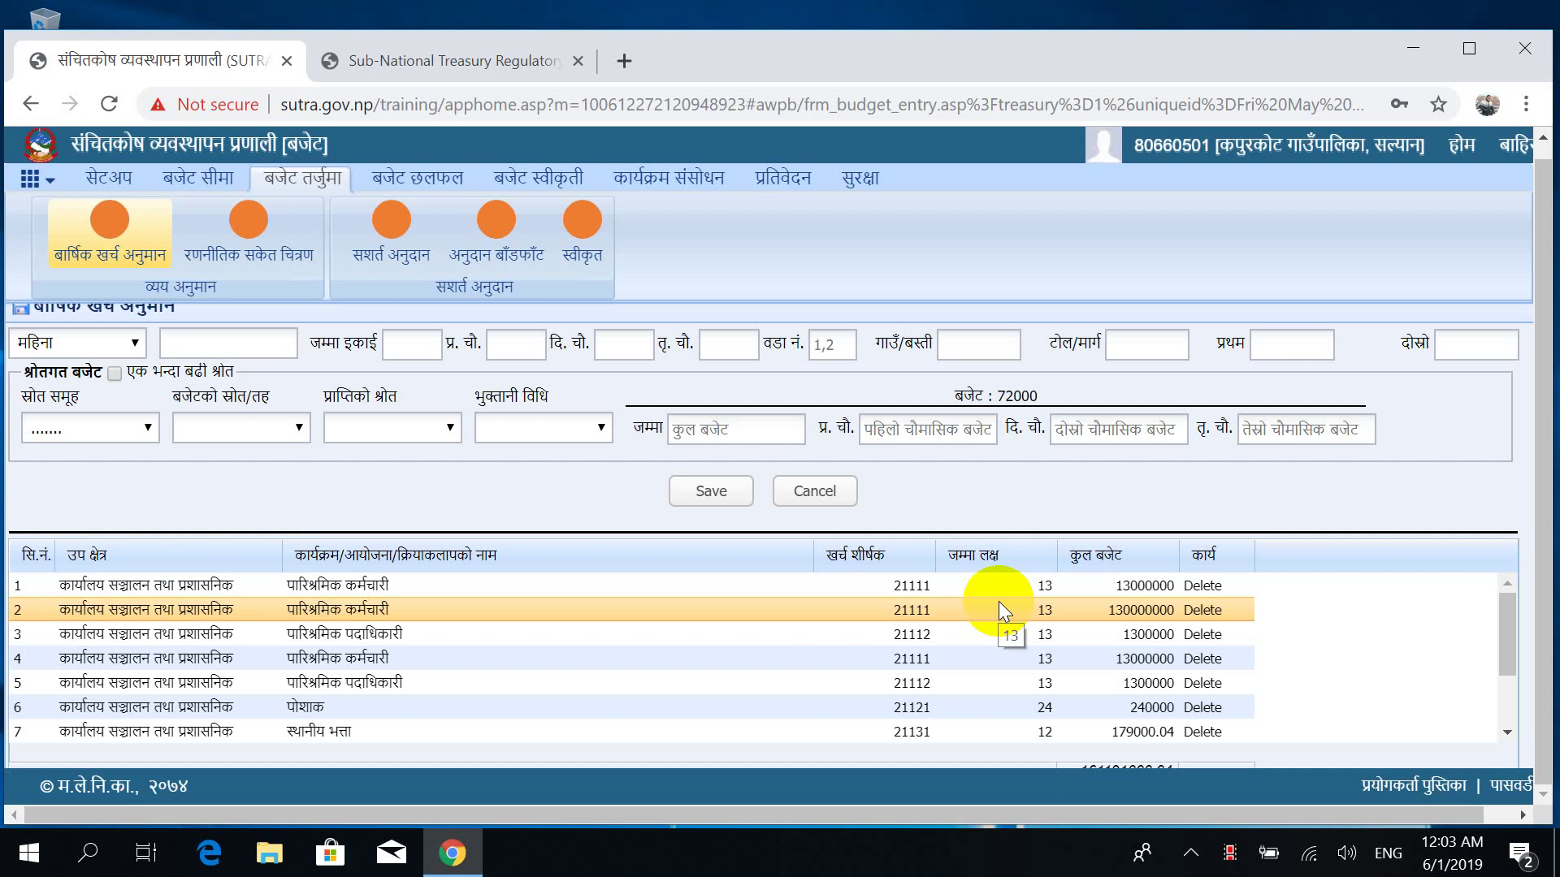
pyautogui.click(1204, 587)
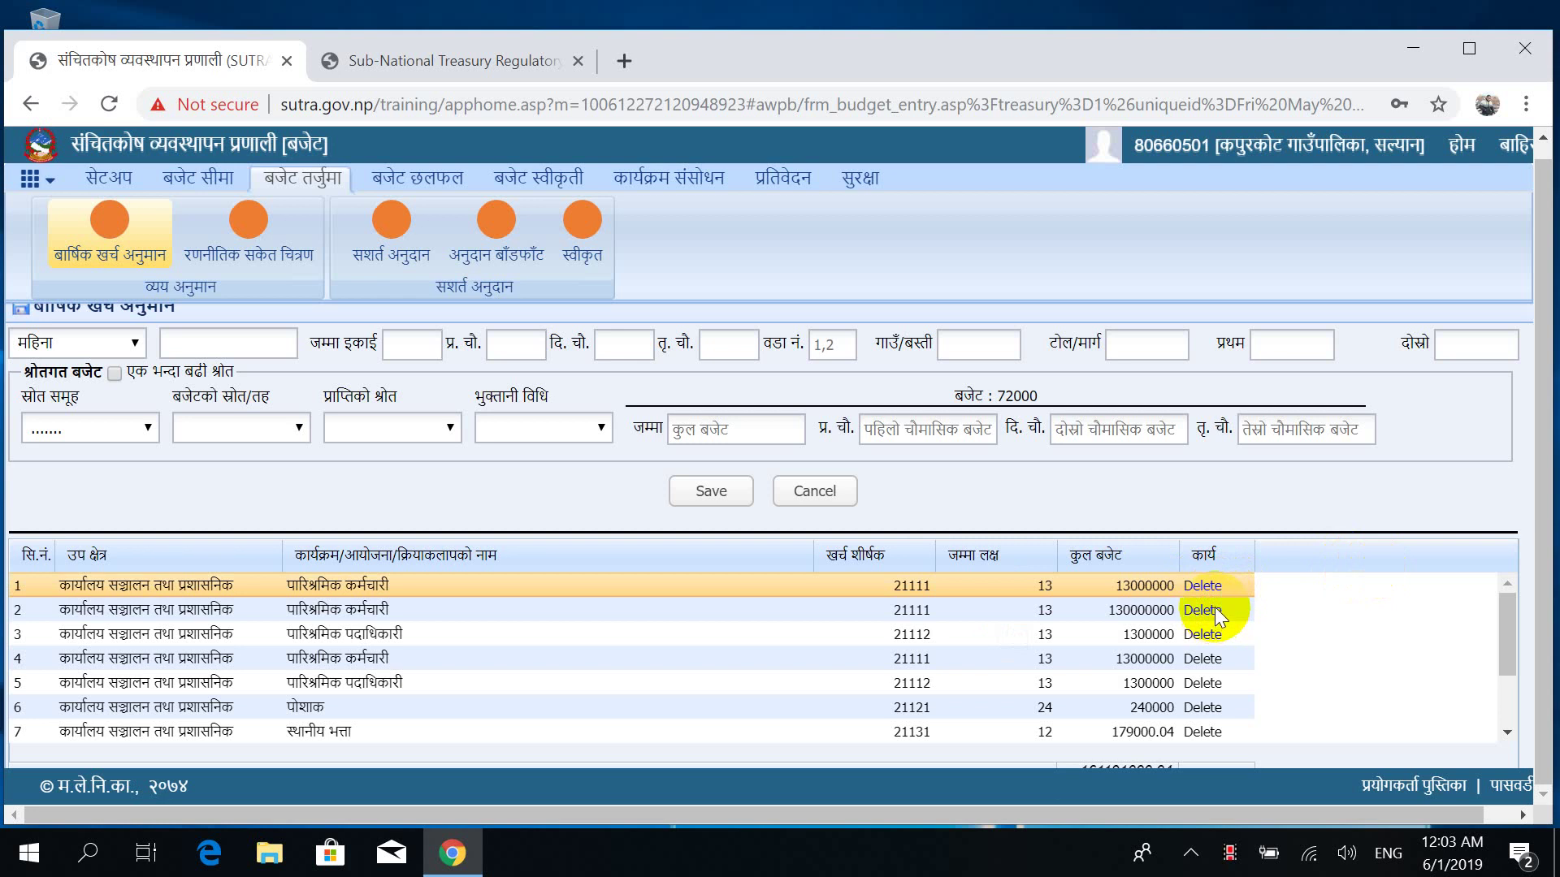
pyautogui.click(1215, 607)
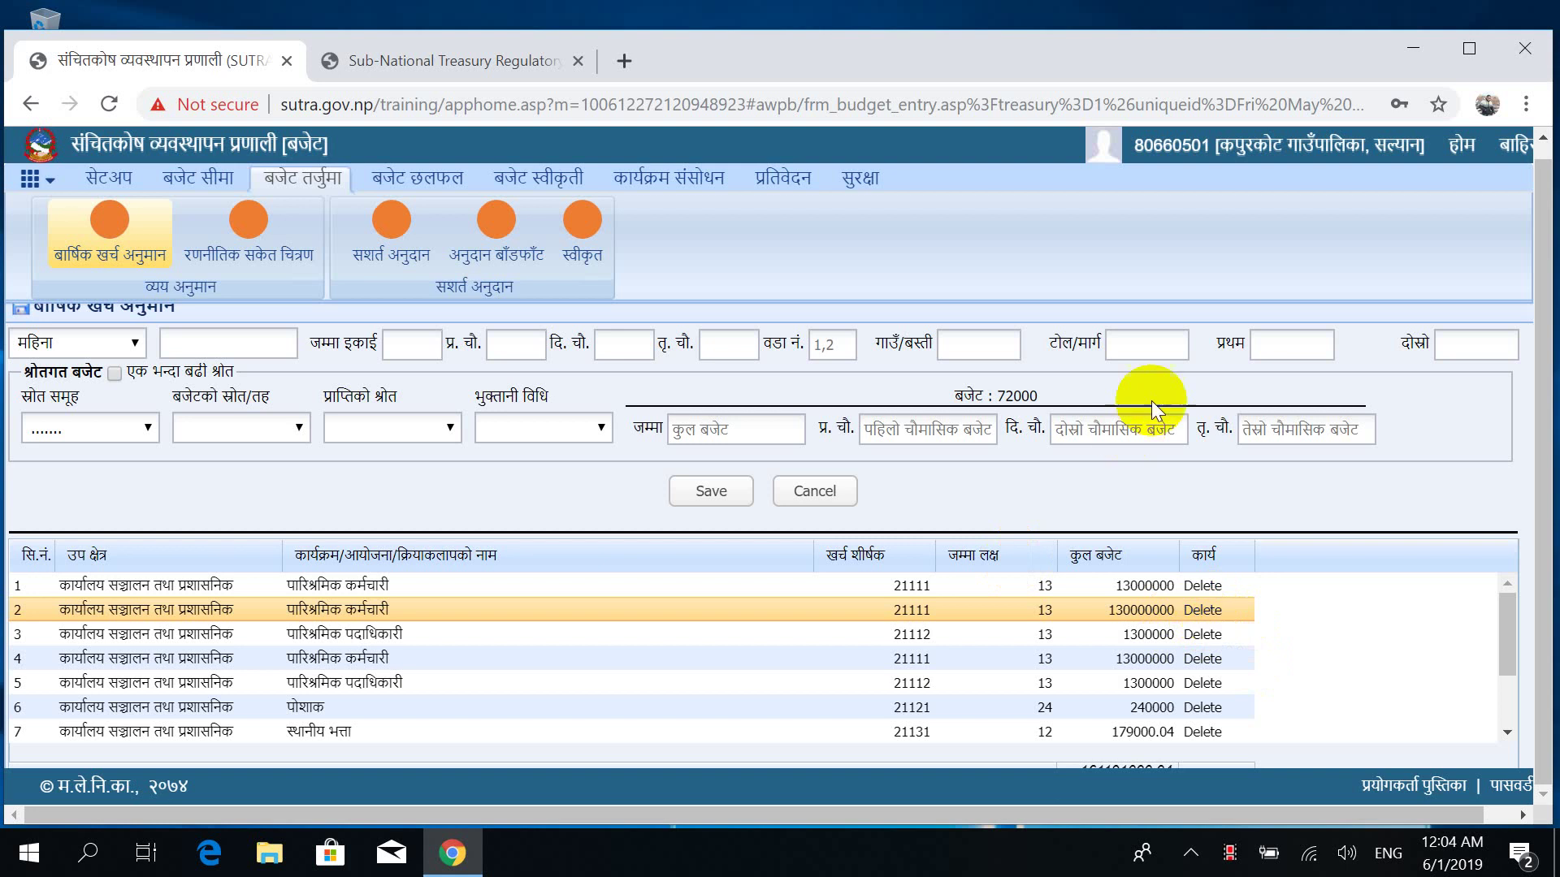
pyautogui.click(1199, 609)
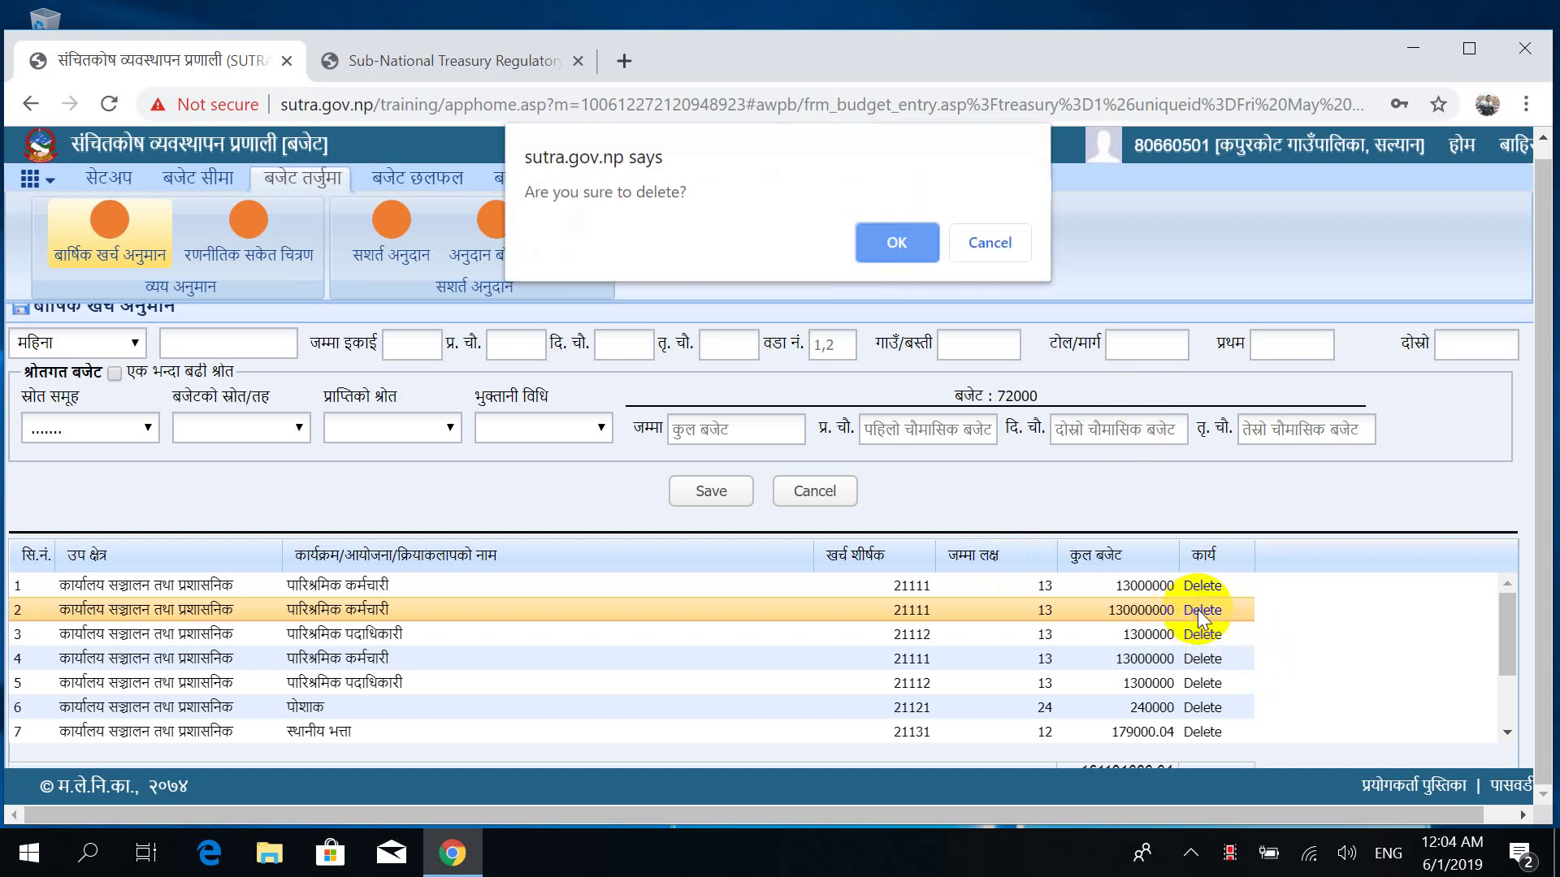
pyautogui.click(895, 241)
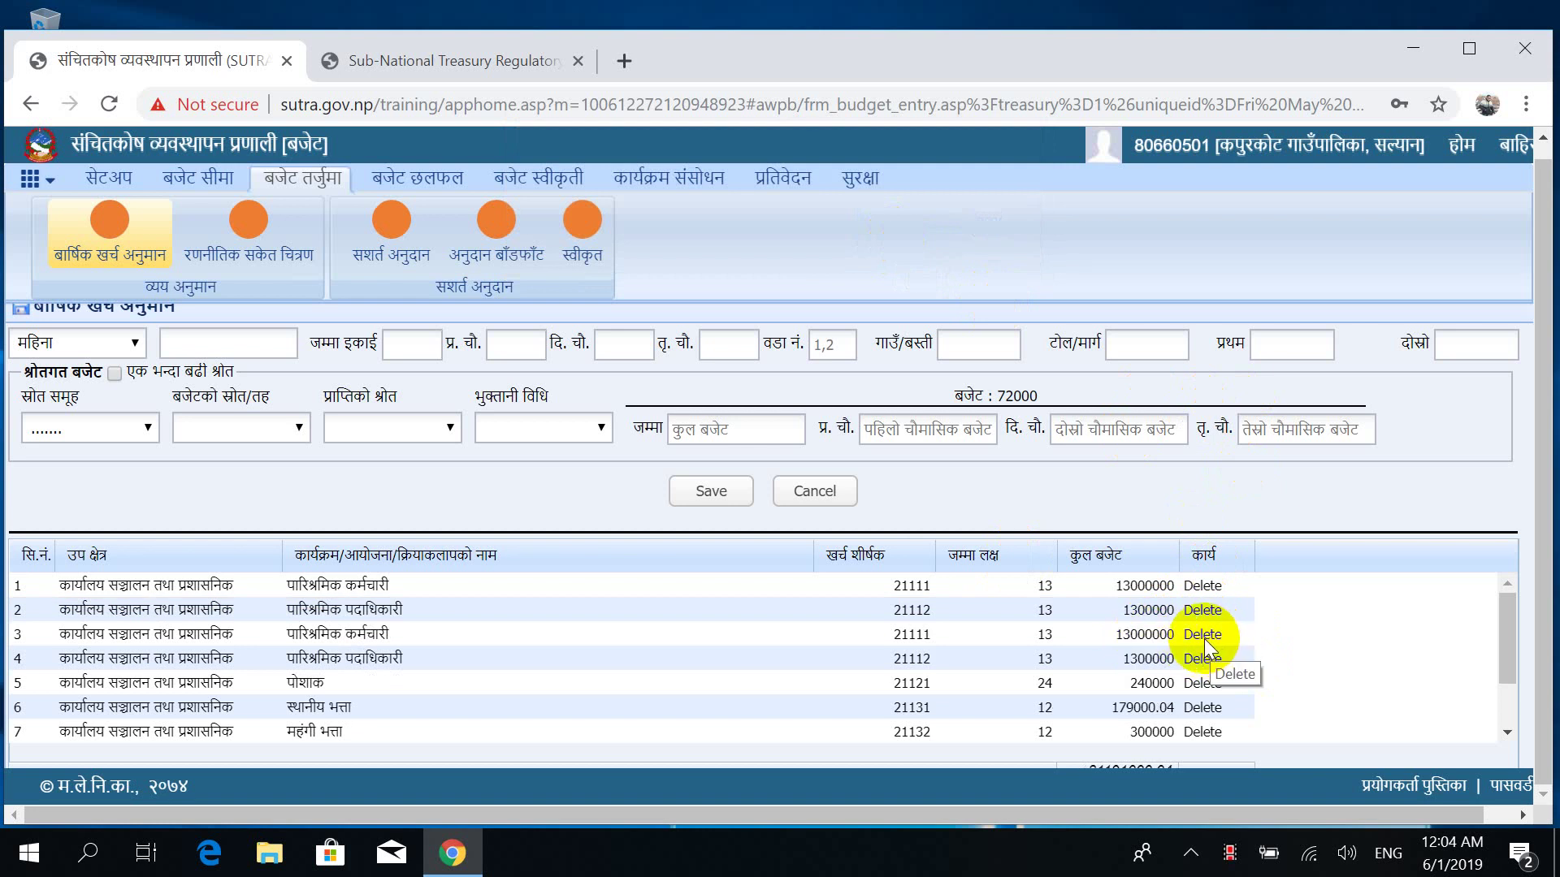
# Delete the third saved entry from the budget list.
pyautogui.click(1206, 642)
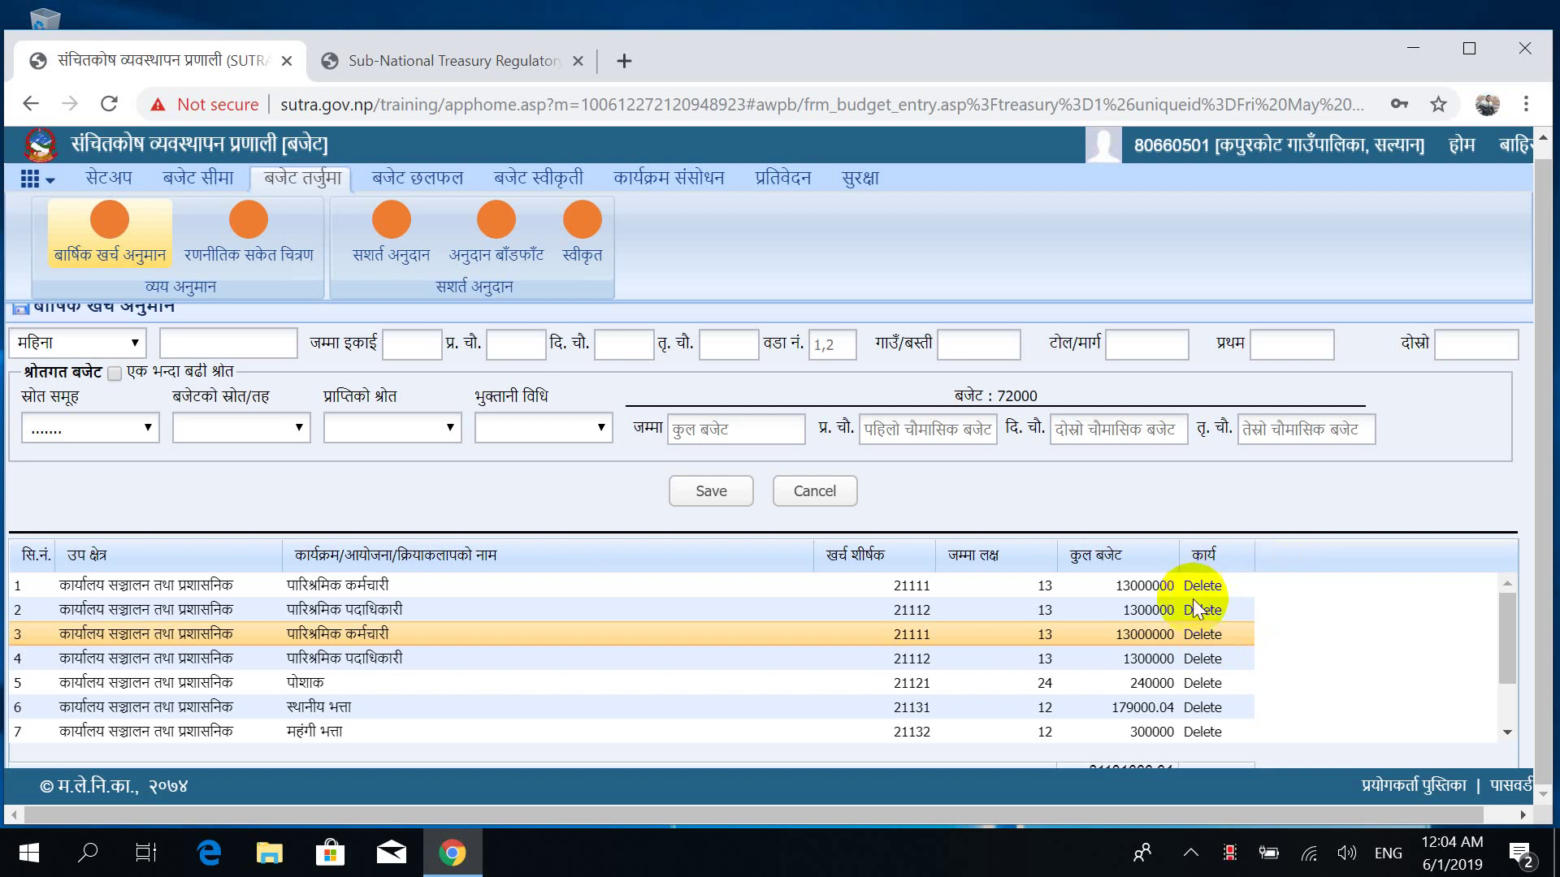
pyautogui.click(1214, 637)
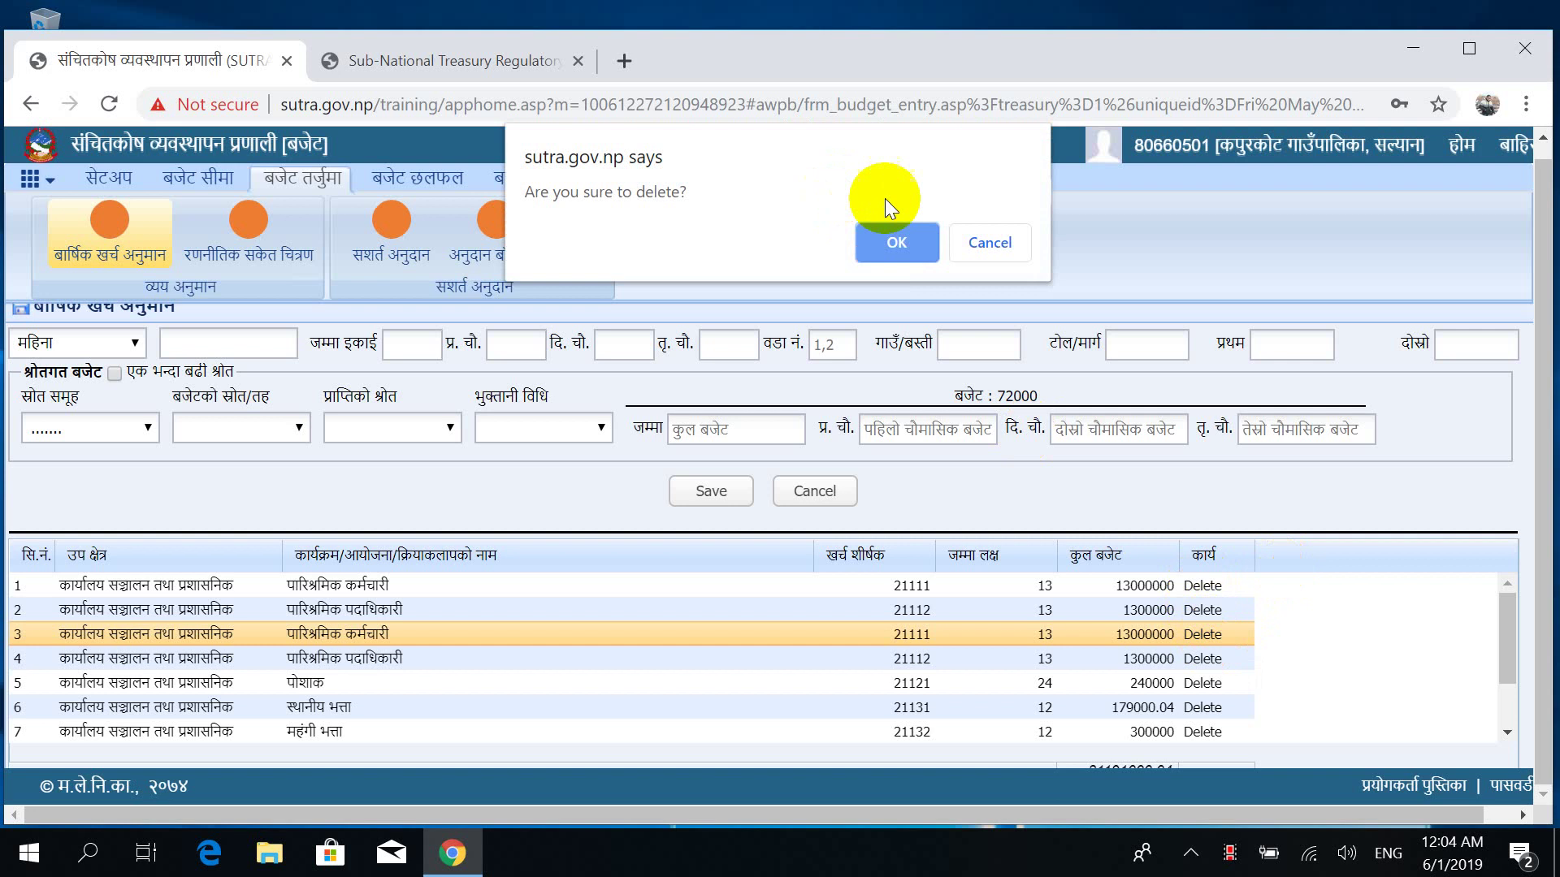
pyautogui.click(903, 245)
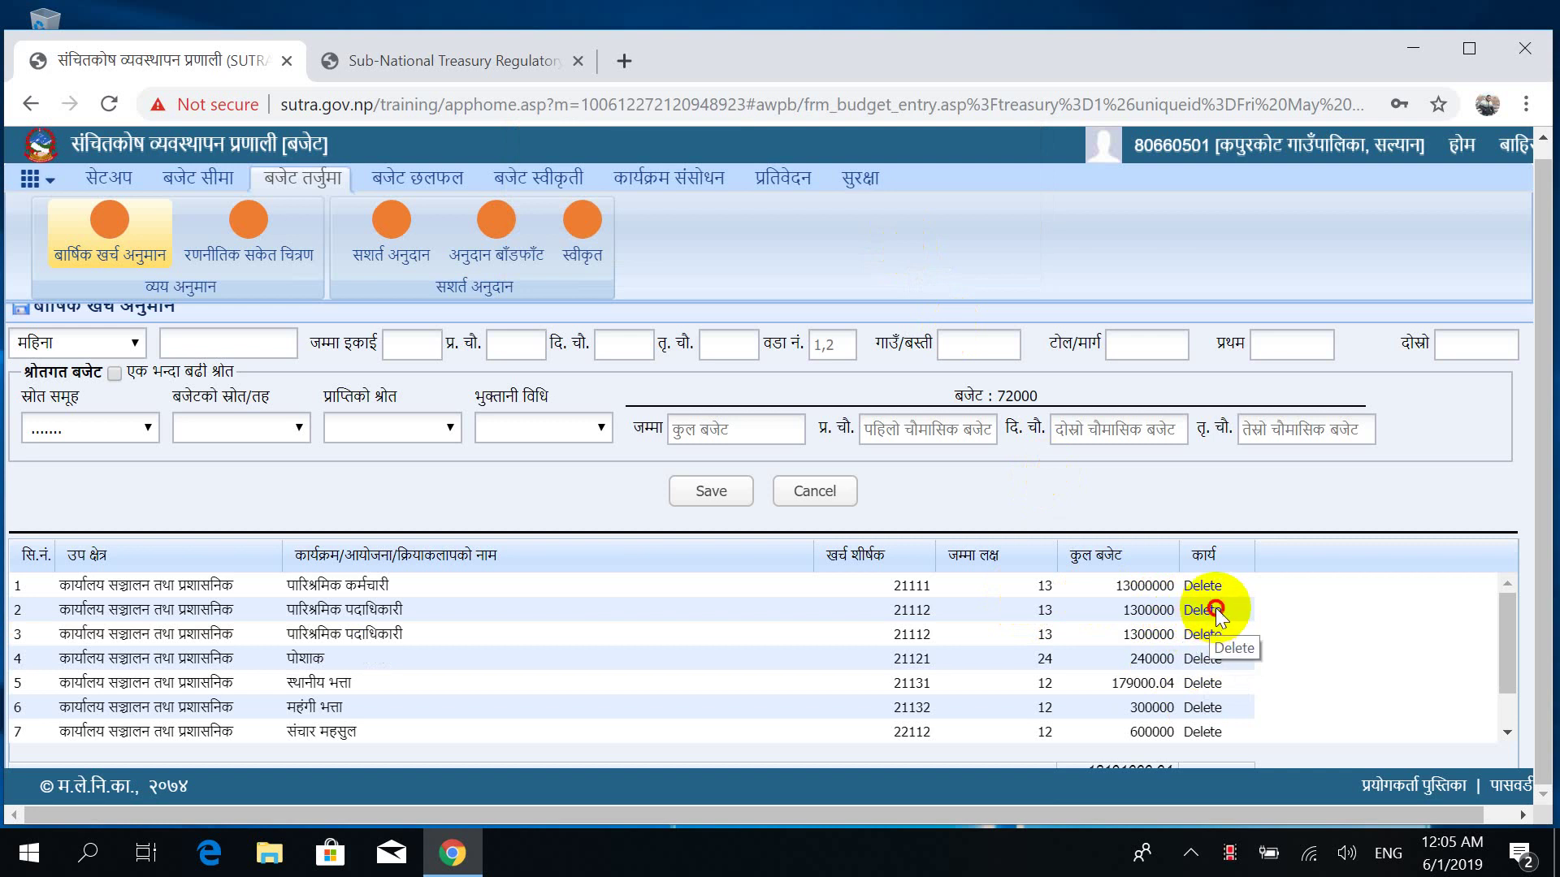
# Delete the duplicate पारिश्रमिक पदाधिकारी (21112, 1300000) entry now in row 2.
pyautogui.click(1215, 609)
pyautogui.click(1215, 609)
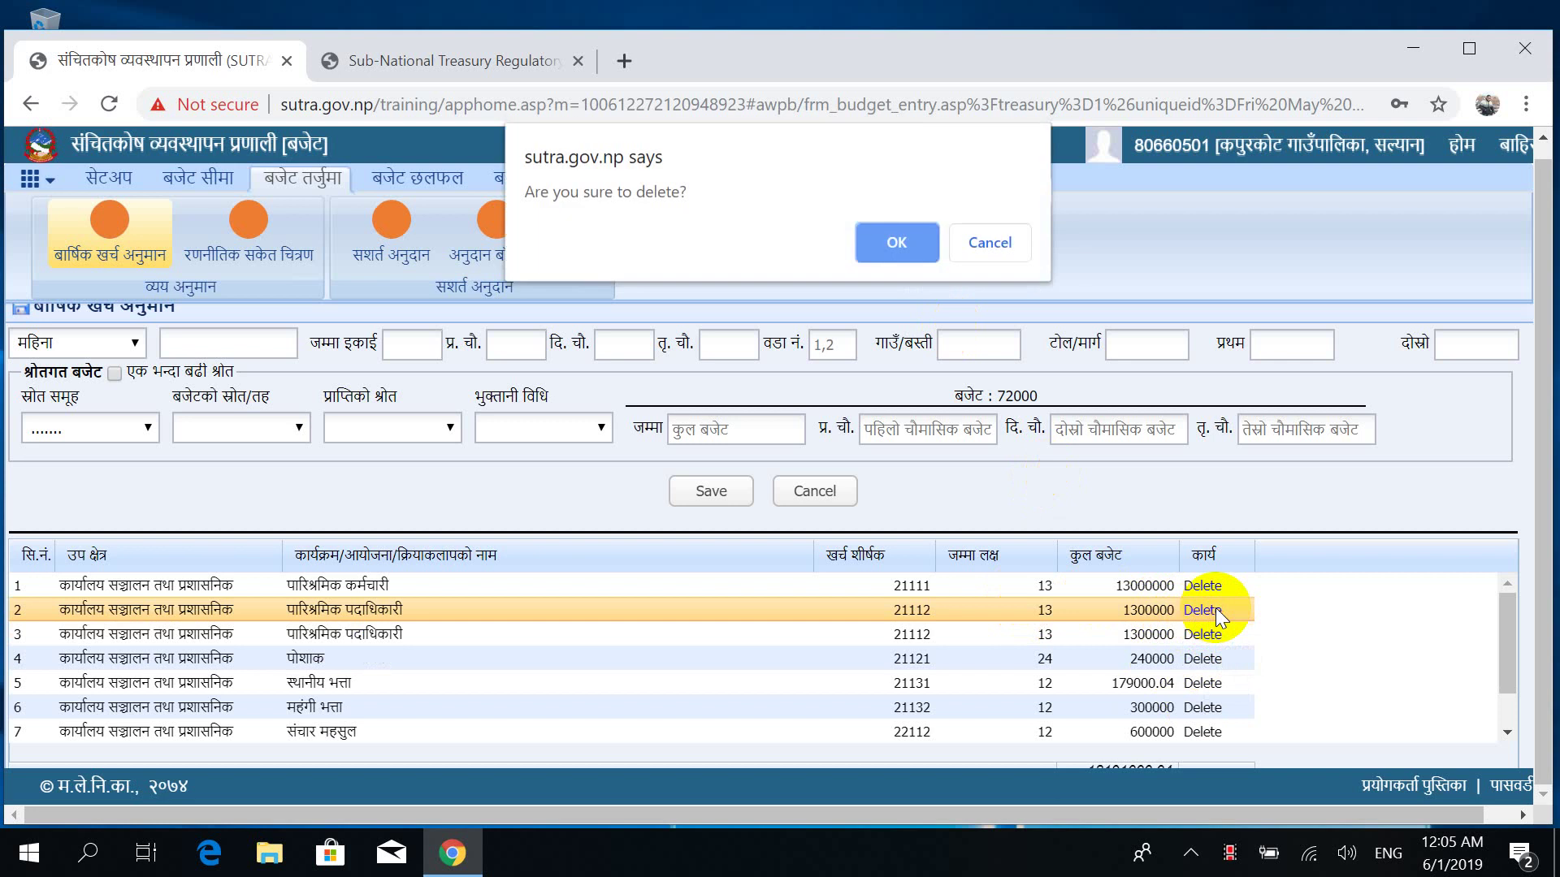
pyautogui.click(915, 237)
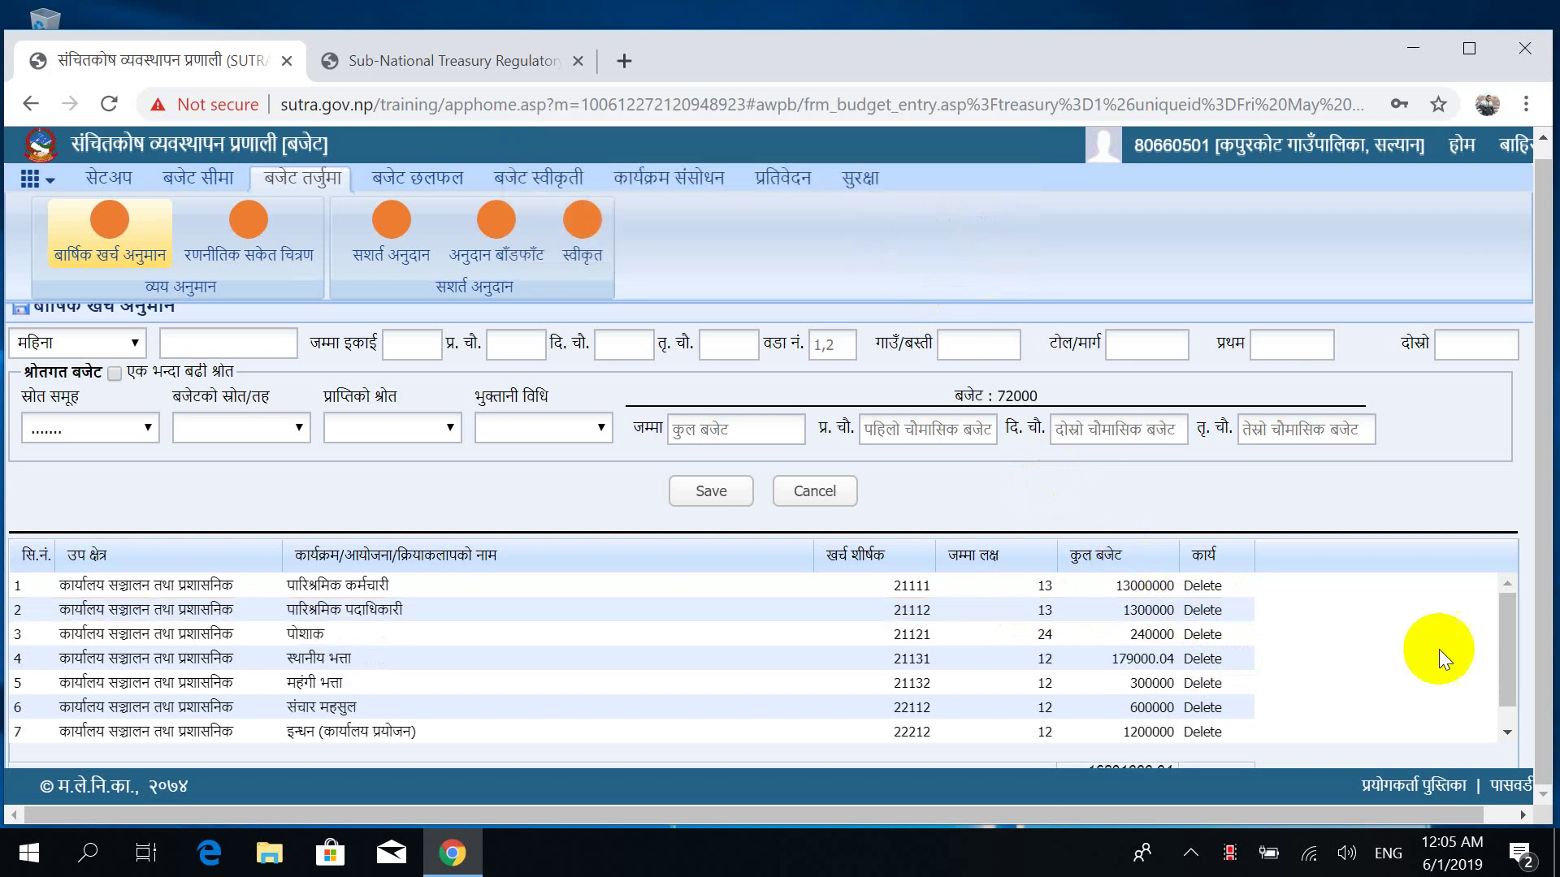
pyautogui.moveTo(1505, 633); pyautogui.dragTo(1506, 718)
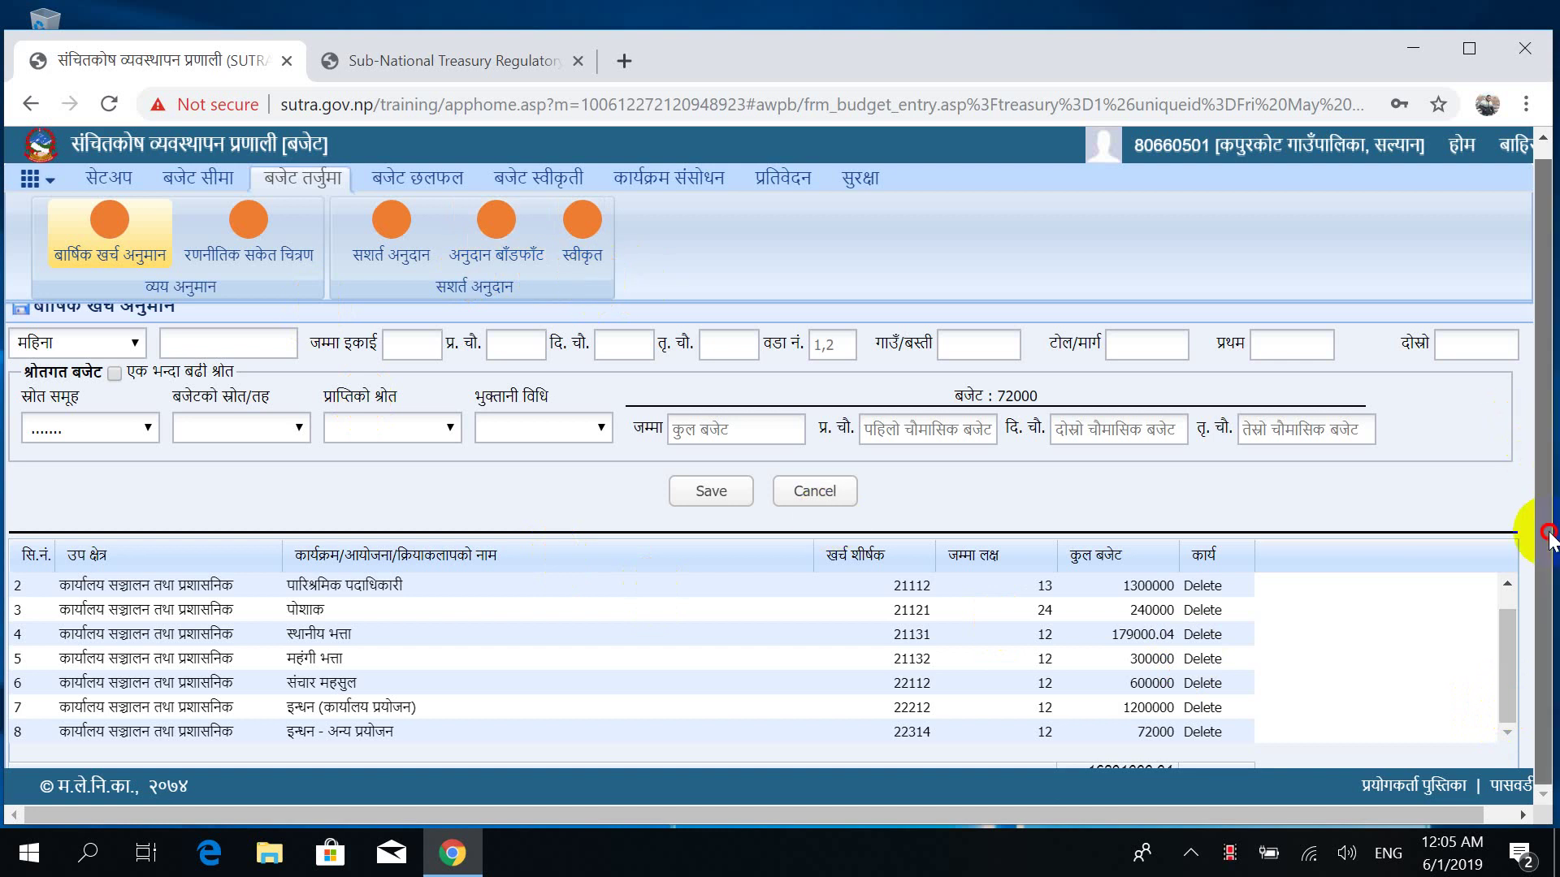
pyautogui.moveTo(1536, 524); pyautogui.dragTo(1544, 341)
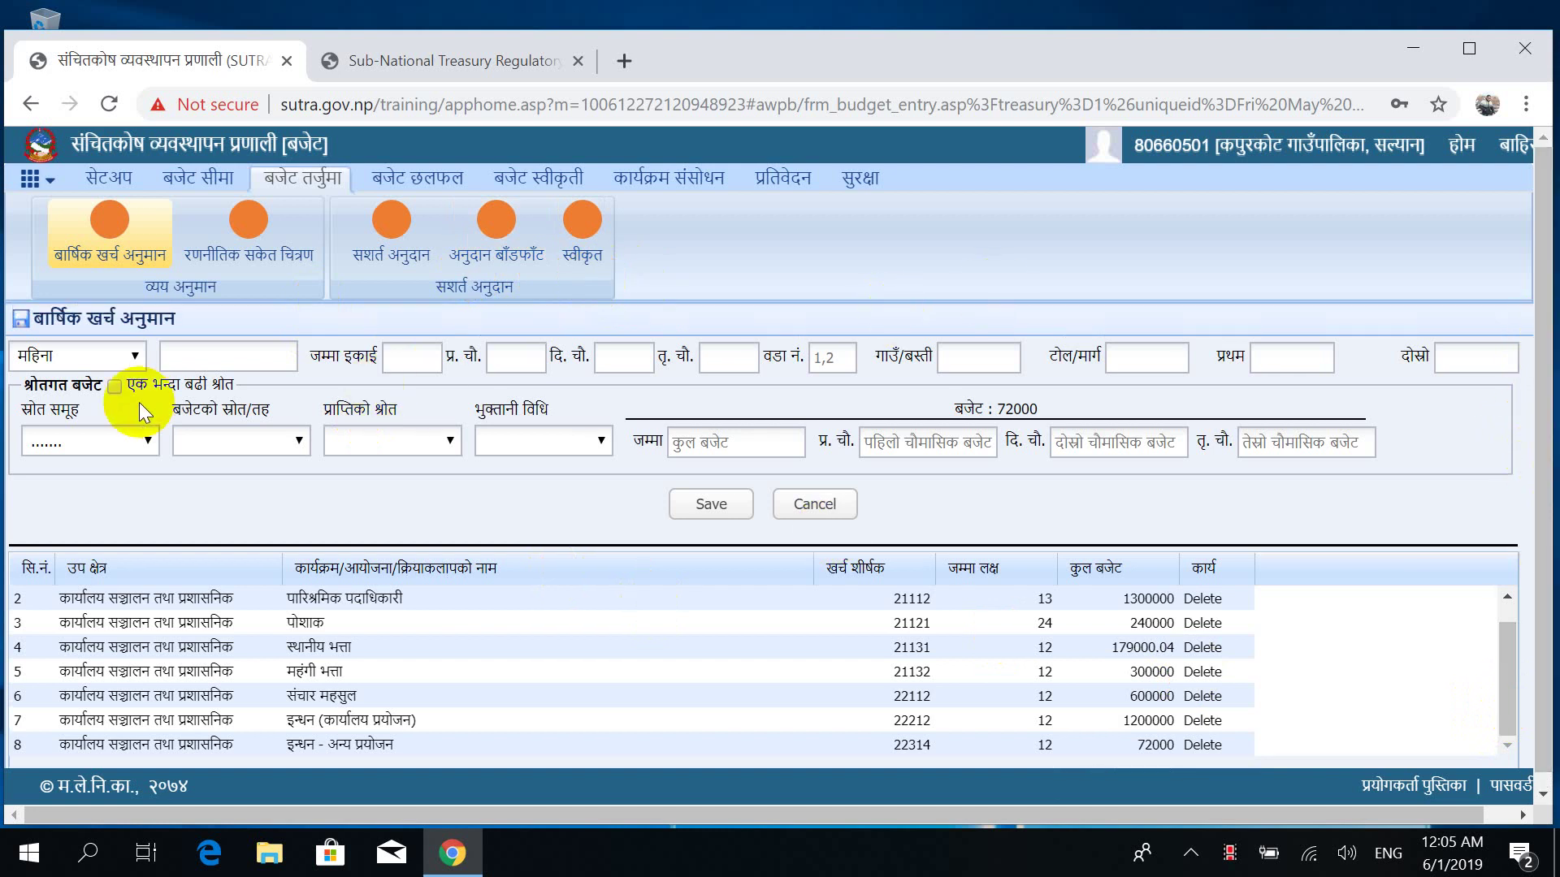
pyautogui.click(568, 833)
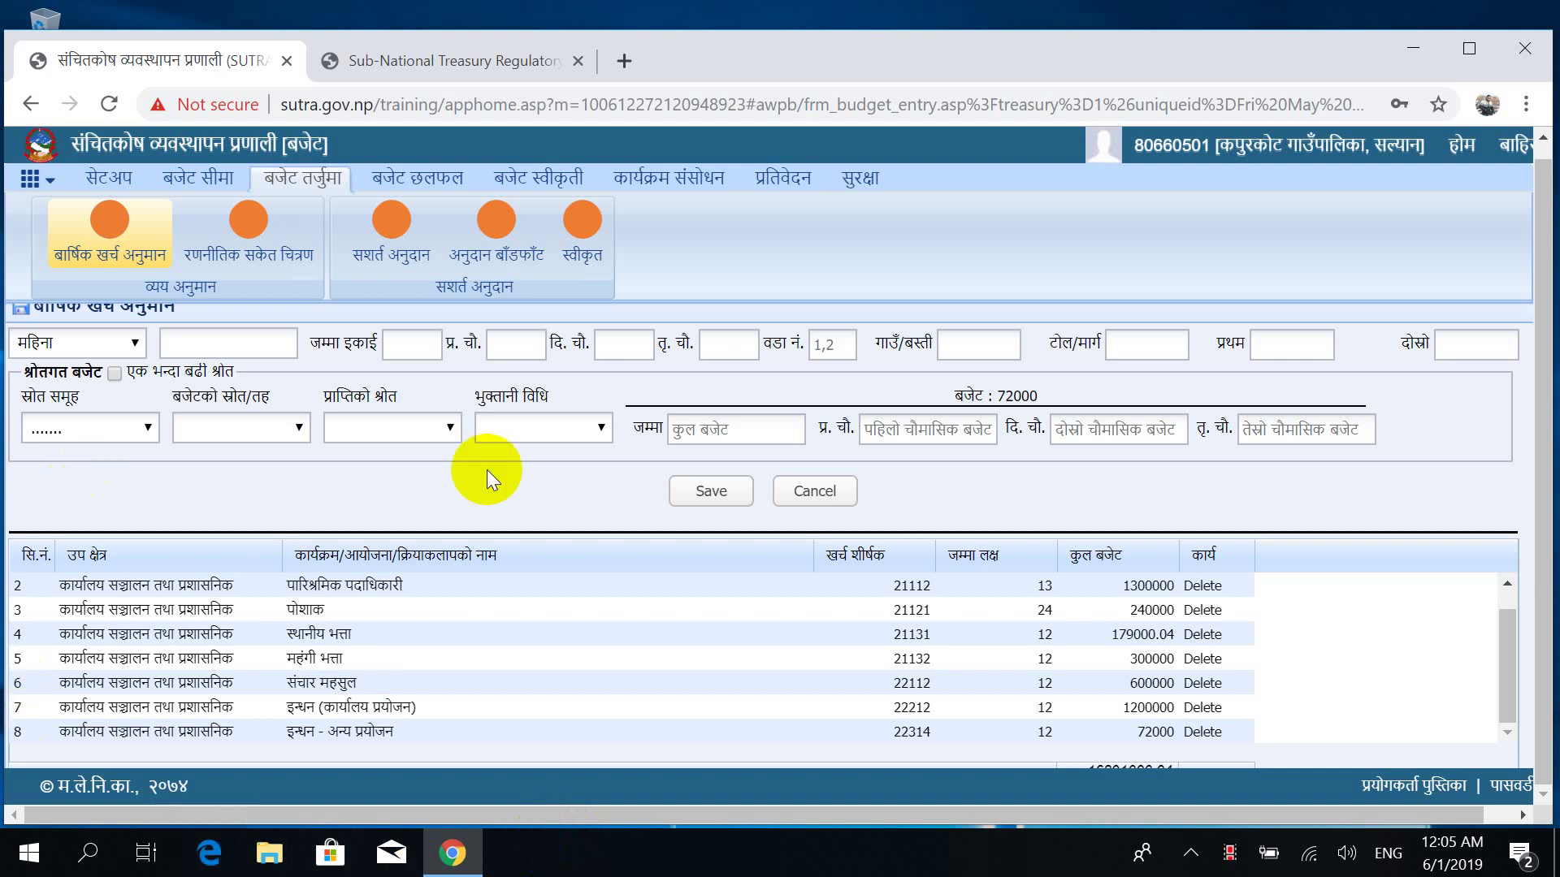
# Pick main activity 25112 गैह वित्तीय संस्थानहरूलाई पूँजीगत सहायता from the मुख्य क्रियाकलाप list.
pyautogui.scroll(2, 485, 469)
pyautogui.scroll(1, 486, 469)
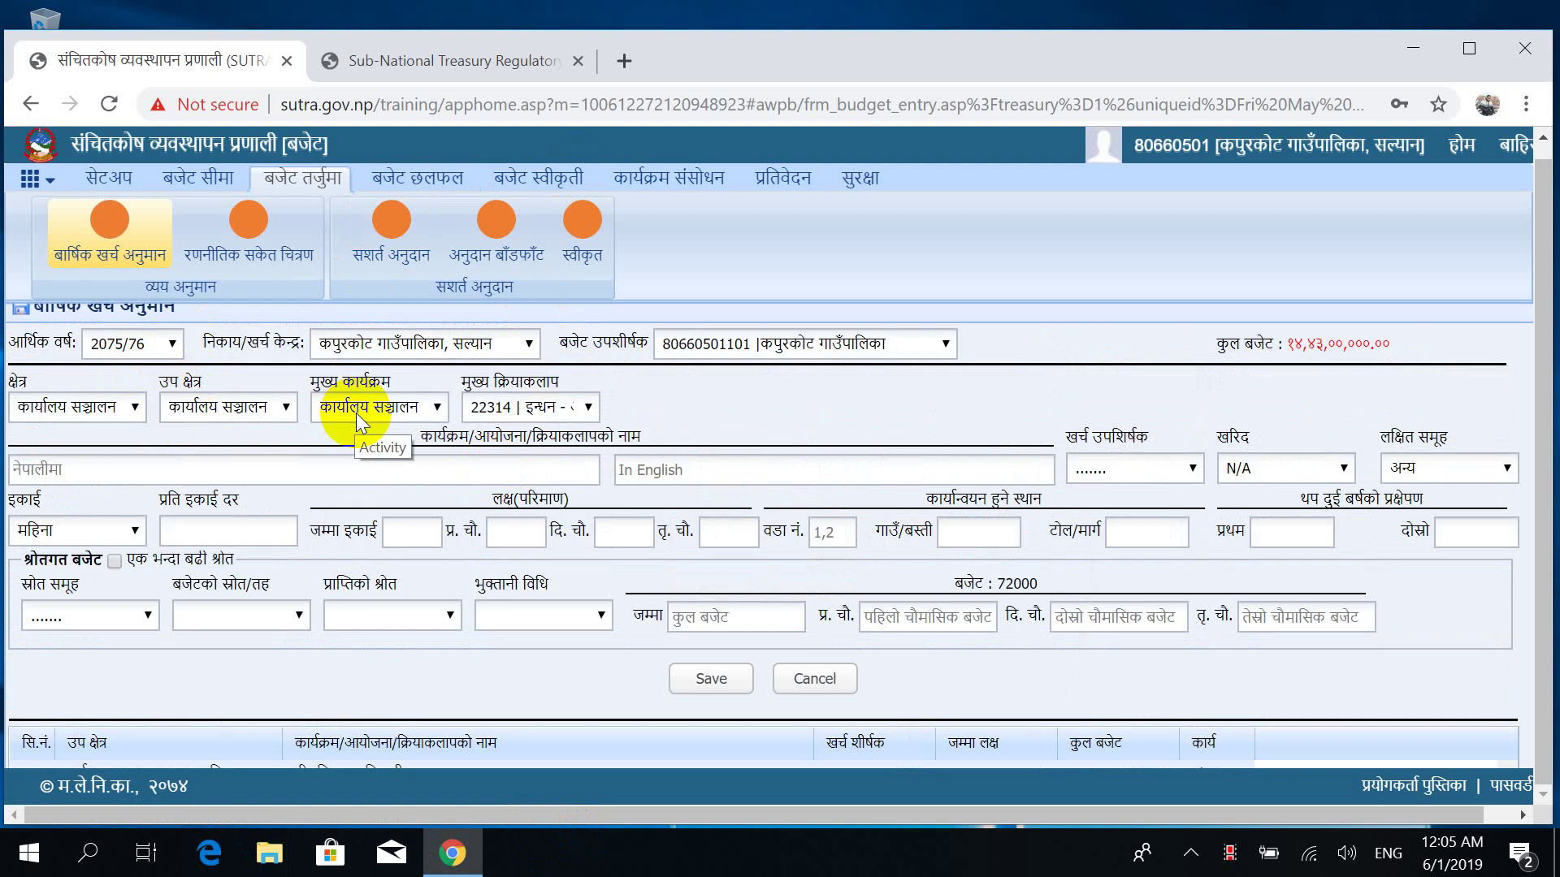
pyautogui.click(550, 410)
pyautogui.press('Down')
pyautogui.press('Down')
pyautogui.press('Down')
pyautogui.press('Down')
pyautogui.press('Down')
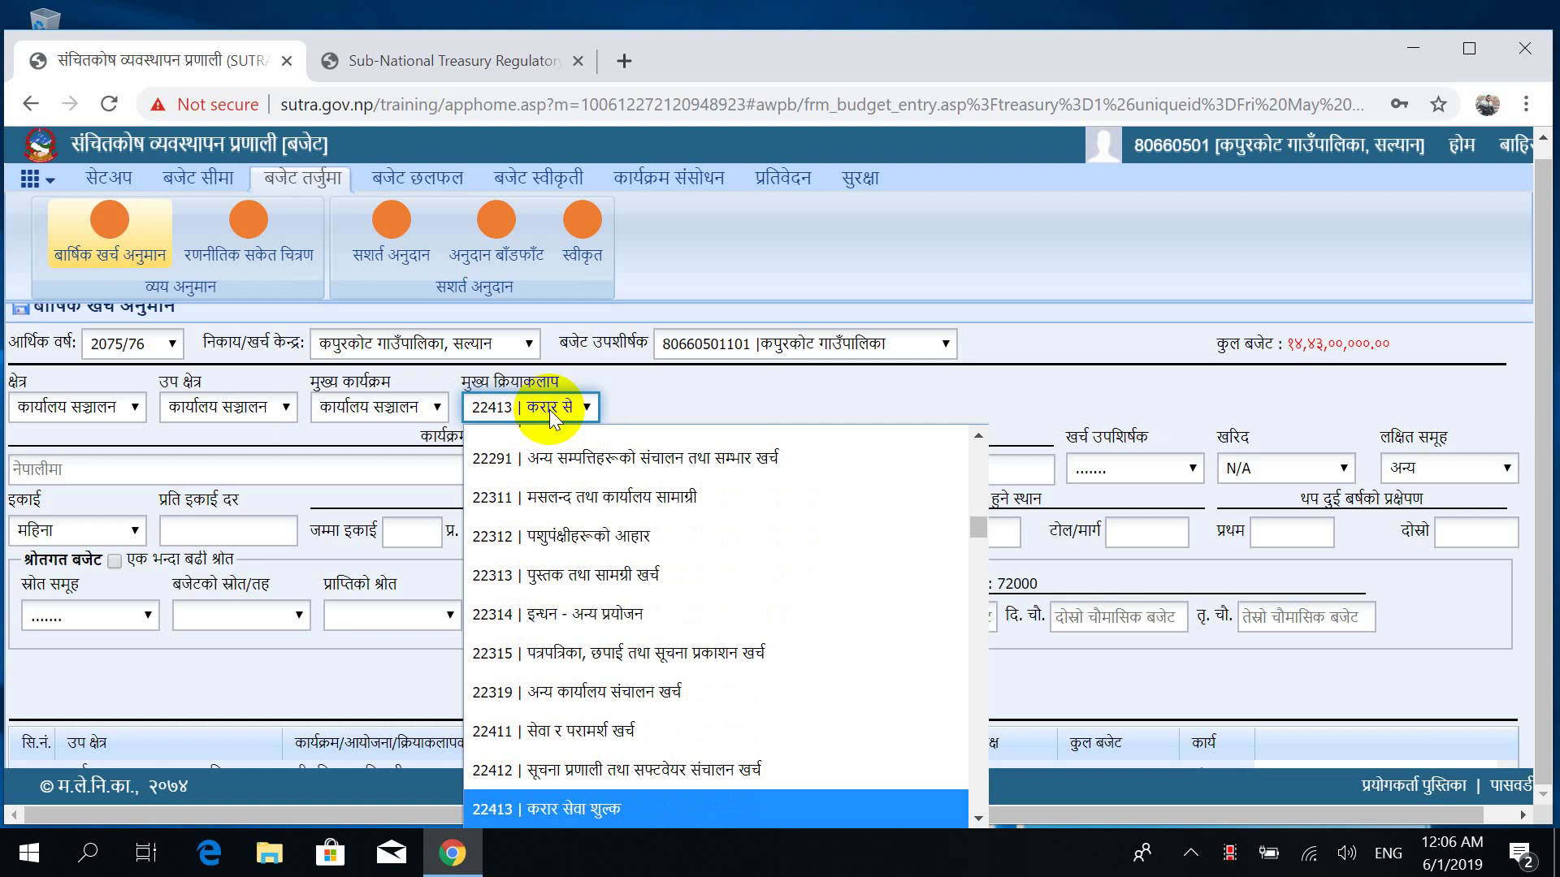
pyautogui.press('Down')
pyautogui.press('Down')
pyautogui.press('Down')
pyautogui.press('Down')
pyautogui.press('Down')
pyautogui.press('Down')
pyautogui.press('Down')
pyautogui.press('Down')
pyautogui.press('Down')
pyautogui.press('Down')
pyautogui.press('Down')
pyautogui.press('Down')
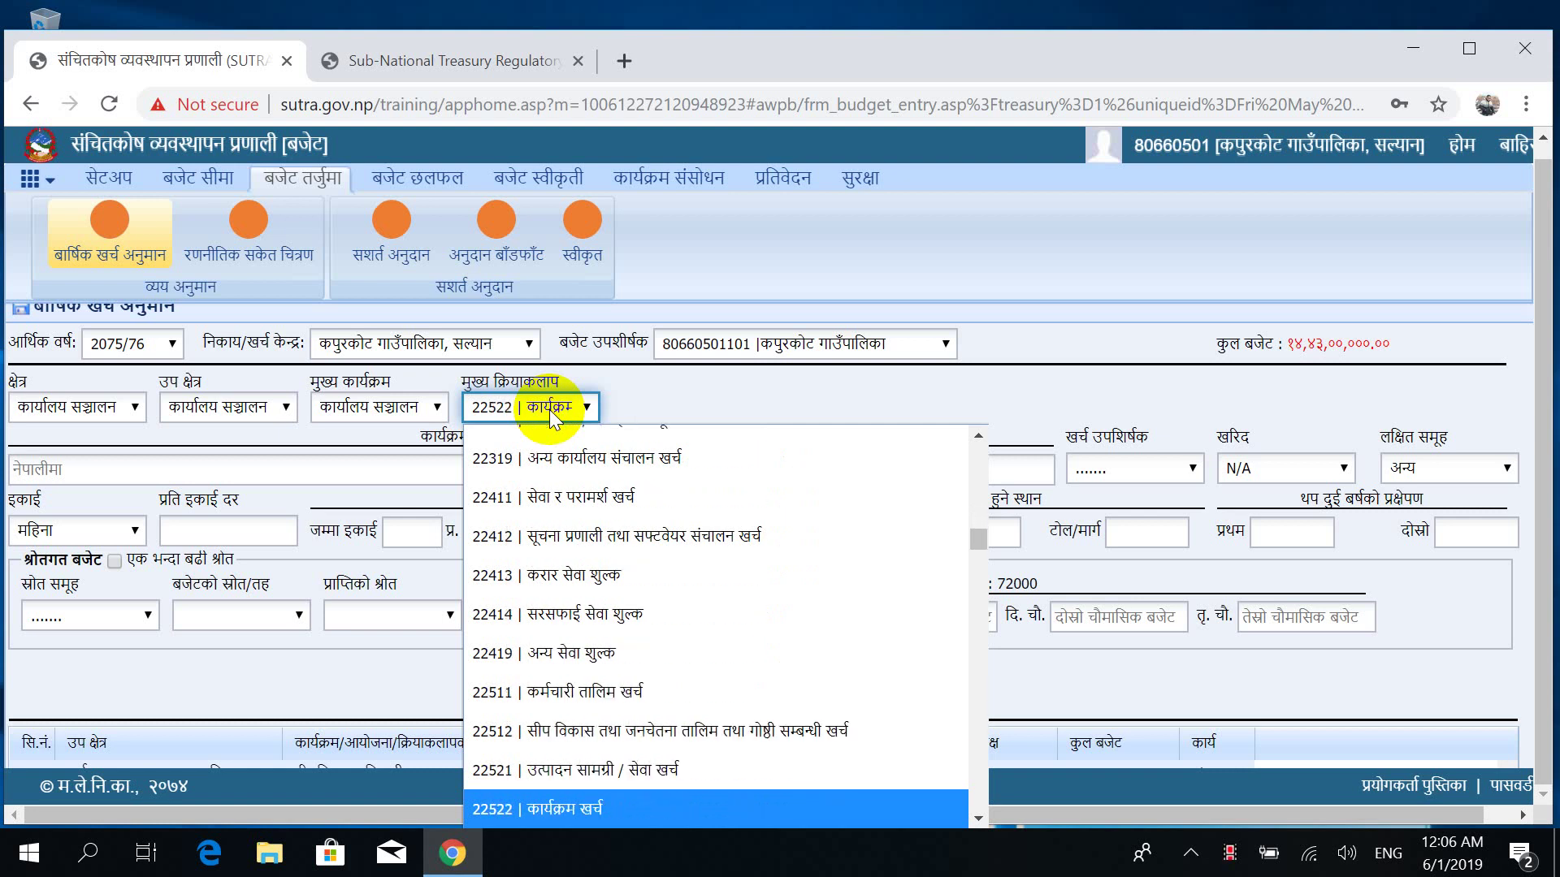
pyautogui.press('Down')
pyautogui.press('Down')
pyautogui.press('Down')
pyautogui.press('Down')
pyautogui.press('Down')
pyautogui.press('Down')
pyautogui.press('Down')
pyautogui.press('Down')
pyautogui.press('Down')
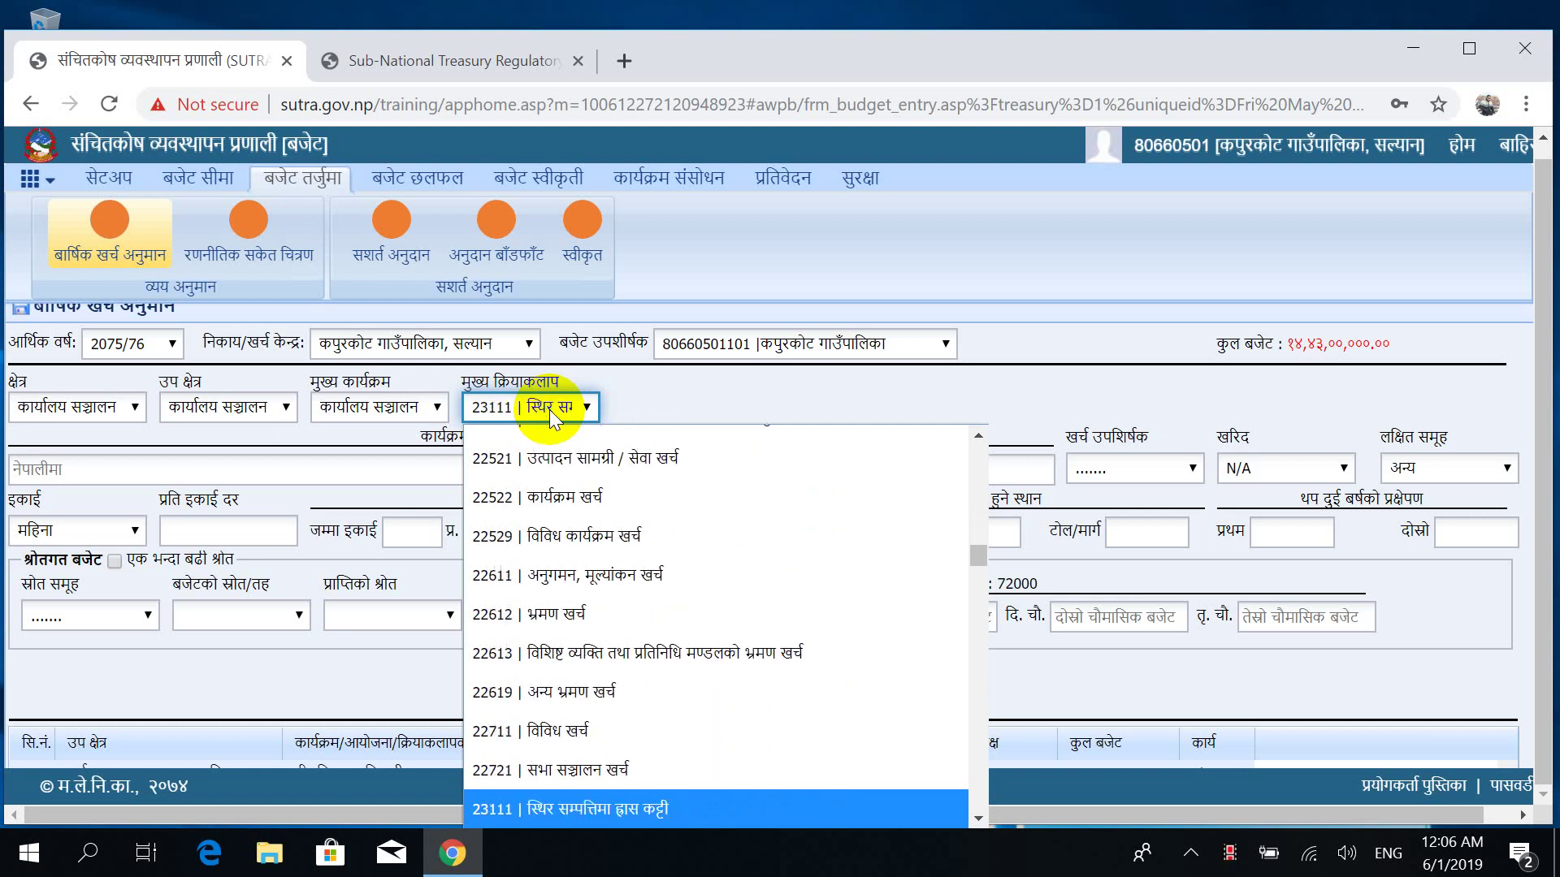
pyautogui.press('Down')
pyautogui.press('Down')
pyautogui.press('Down')
pyautogui.press('Down')
pyautogui.press('Down')
pyautogui.press('Down')
pyautogui.press('Down')
pyautogui.press('Down')
pyautogui.press('Down')
pyautogui.press('Down')
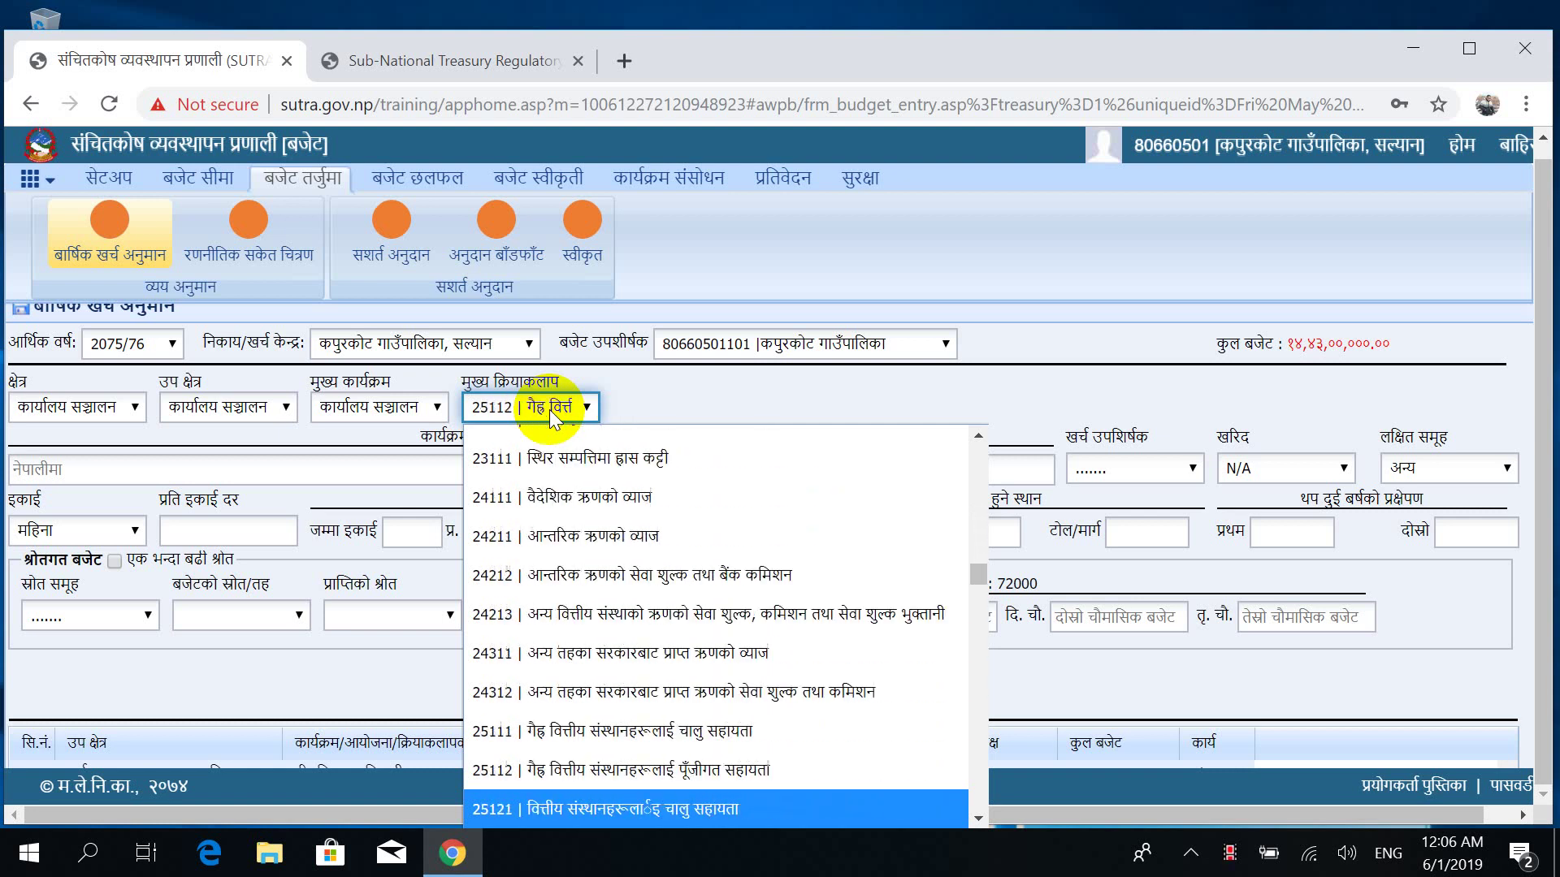
pyautogui.press('Down')
pyautogui.press('Down')
pyautogui.press('Down')
pyautogui.press('Down')
pyautogui.press('Down')
pyautogui.press('Down')
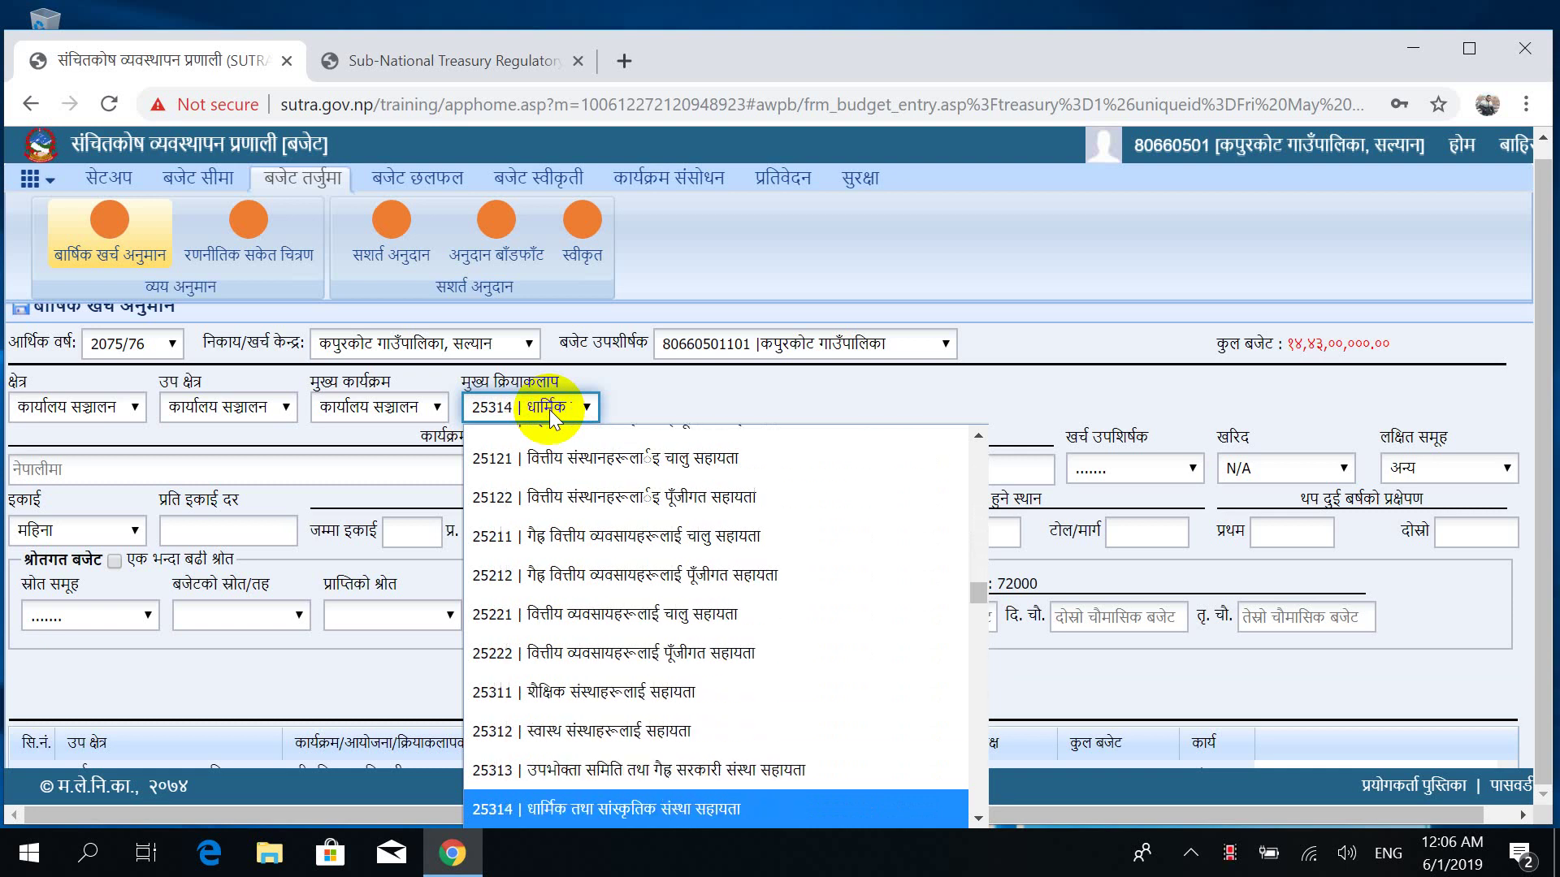
pyautogui.press('Down')
pyautogui.press('Down')
pyautogui.press('Down')
pyautogui.press('Down')
pyautogui.press('Down')
pyautogui.press('Down')
pyautogui.press('Down')
pyautogui.press('Down')
pyautogui.press('Down')
pyautogui.press('Down')
pyautogui.press('Down')
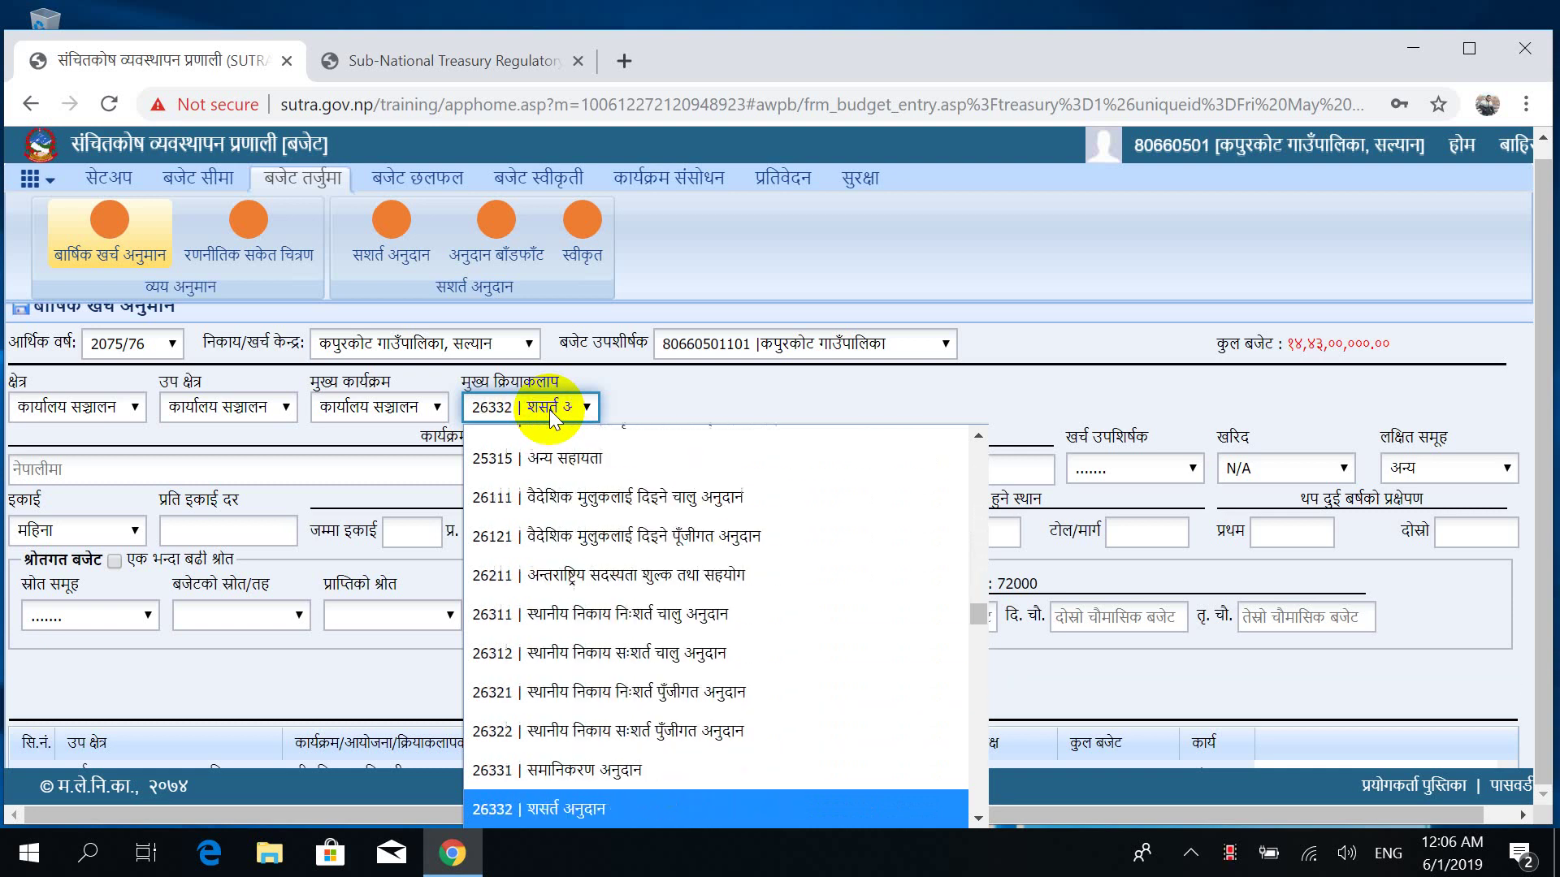
pyautogui.press('Down')
pyautogui.press('Down')
pyautogui.press('Down')
pyautogui.press('Down')
pyautogui.press('Down')
pyautogui.press('Down')
pyautogui.press('Down')
pyautogui.press('Down')
pyautogui.press('Down')
pyautogui.press('Down')
pyautogui.press('Down')
pyautogui.press('Down')
pyautogui.press('Down')
pyautogui.press('Down')
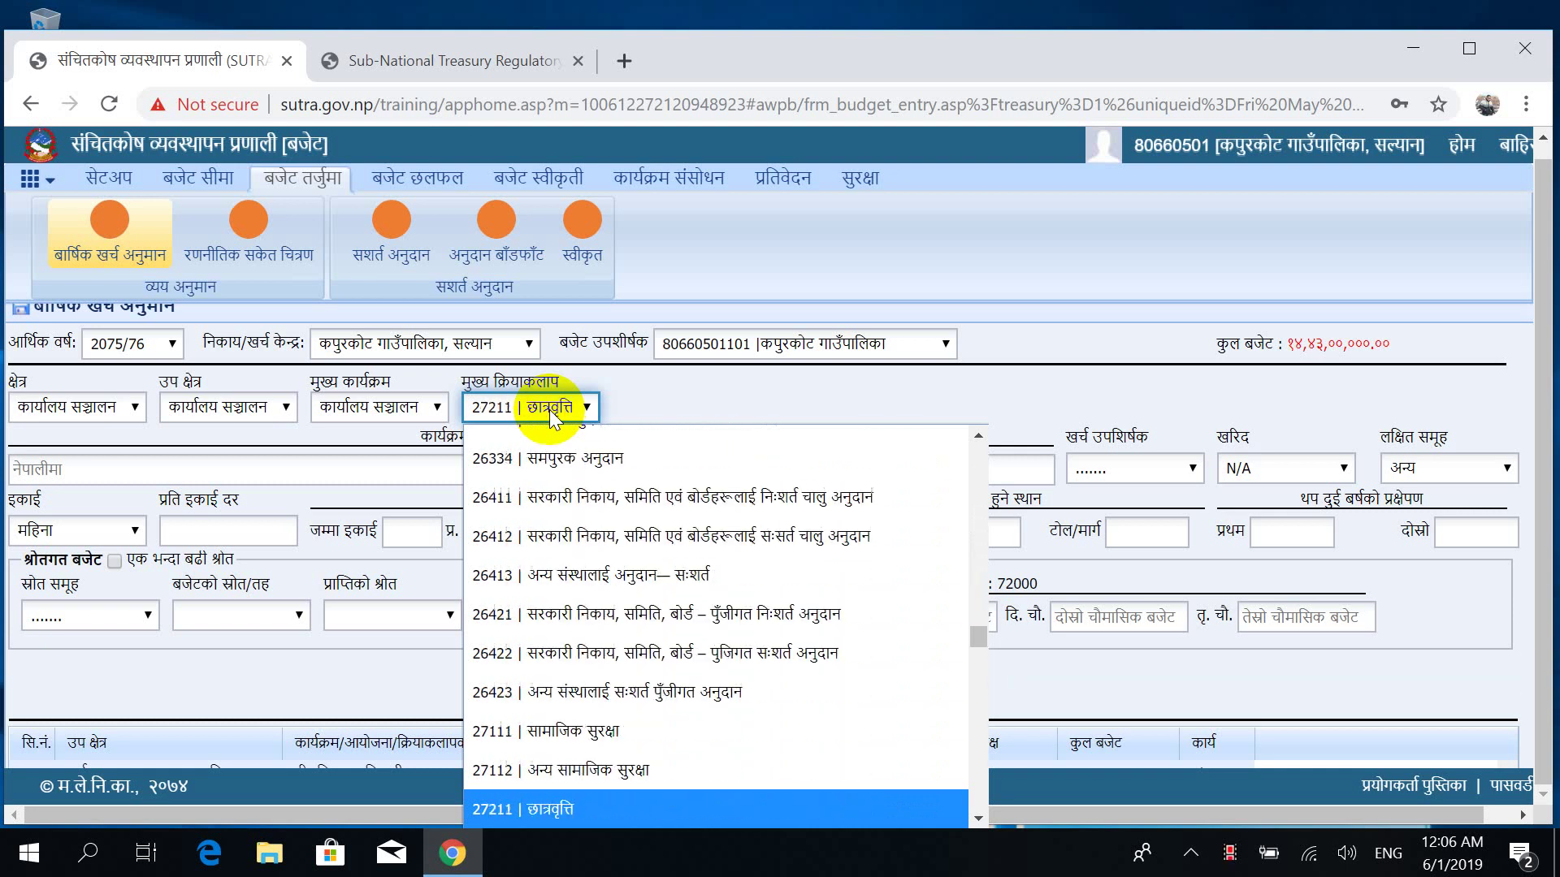
pyautogui.press('Down')
pyautogui.press('Down')
pyautogui.press('Down')
pyautogui.press('Down')
pyautogui.press('Down')
pyautogui.press('Down')
pyautogui.press('Down')
pyautogui.press('Down')
pyautogui.press('Down')
pyautogui.press('Down')
pyautogui.press('Down')
pyautogui.press('Down')
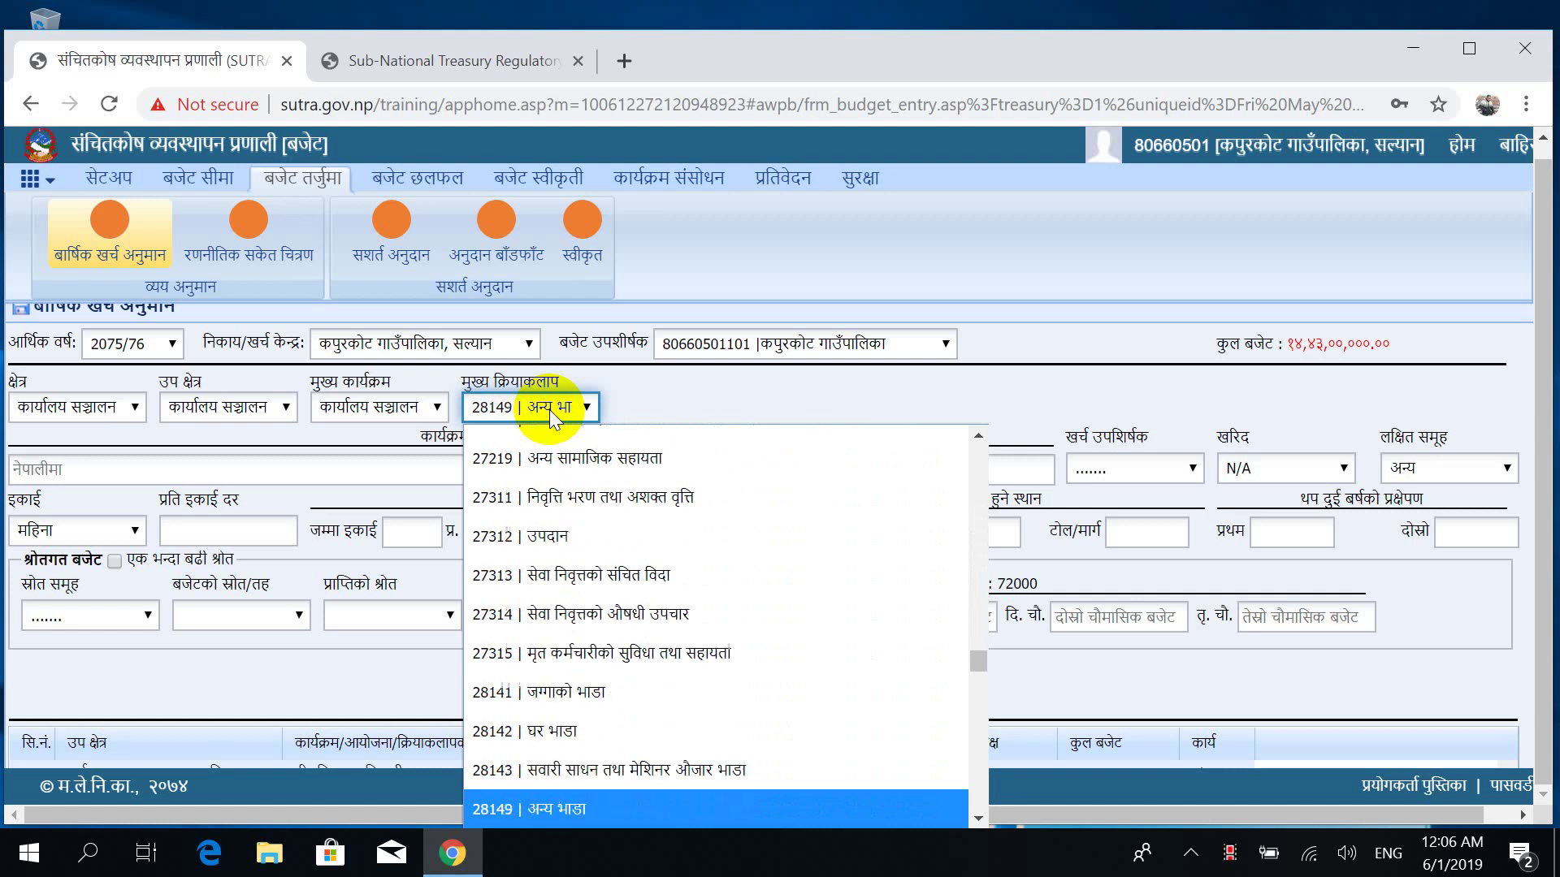
pyautogui.press('Down')
pyautogui.press('Down')
pyautogui.press('Down')
pyautogui.press('Down')
pyautogui.press('Down')
pyautogui.press('Down')
pyautogui.press('Down')
pyautogui.press('Down')
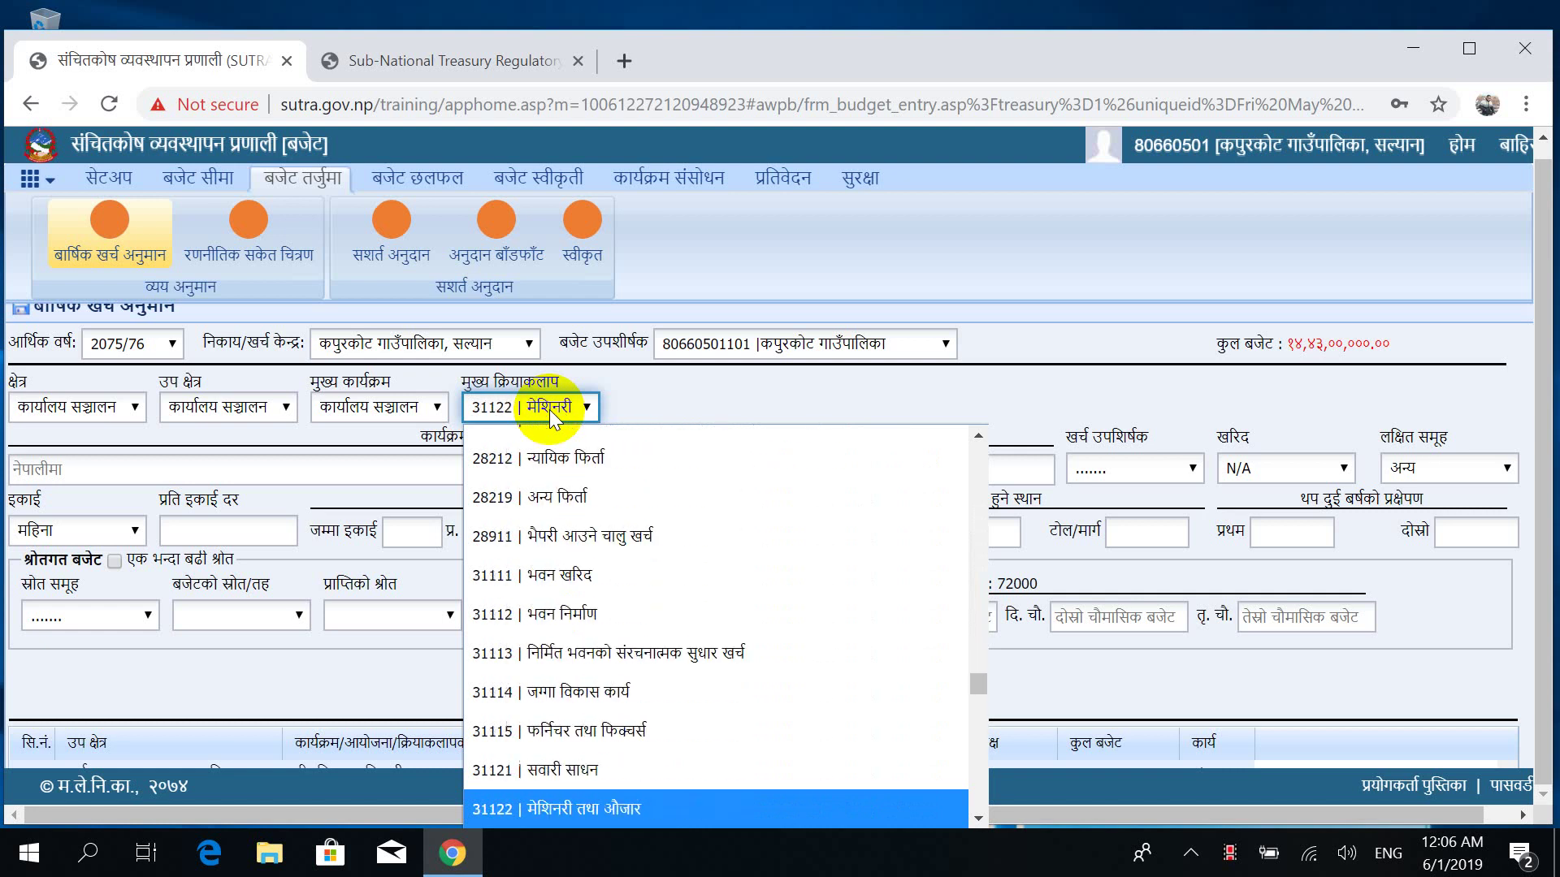
pyautogui.press('Down')
pyautogui.press('Down')
pyautogui.press('Down')
pyautogui.press('Down')
pyautogui.press('Down')
pyautogui.press('Down')
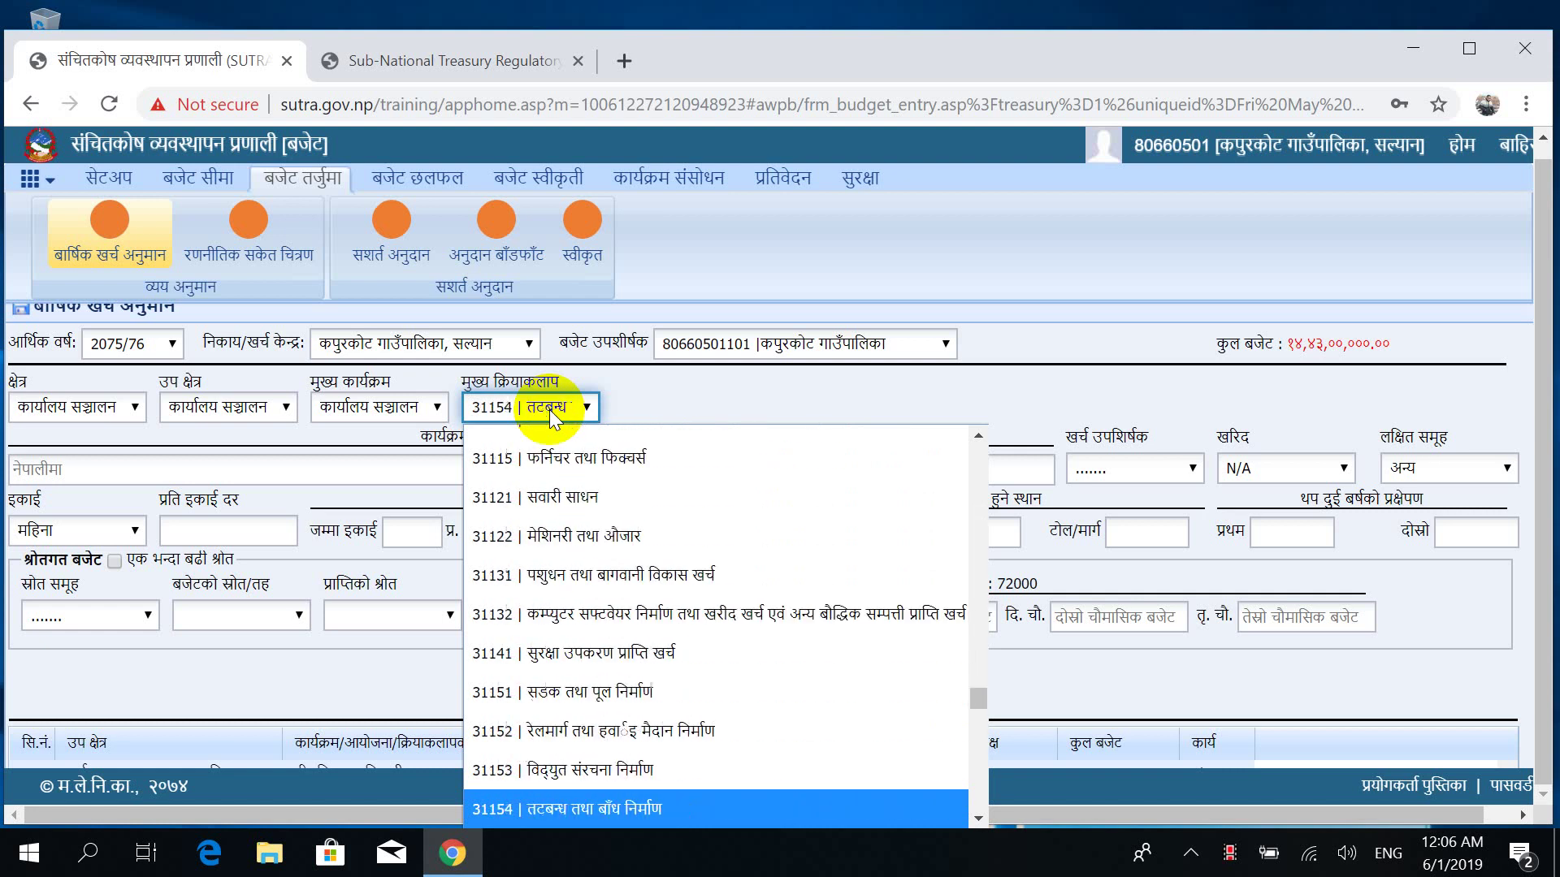
pyautogui.press('Down')
pyautogui.press('Down')
pyautogui.press('Down')
pyautogui.press('Down')
pyautogui.press('Down')
pyautogui.press('Down')
pyautogui.press('Down')
pyautogui.press('Down')
pyautogui.press('Down')
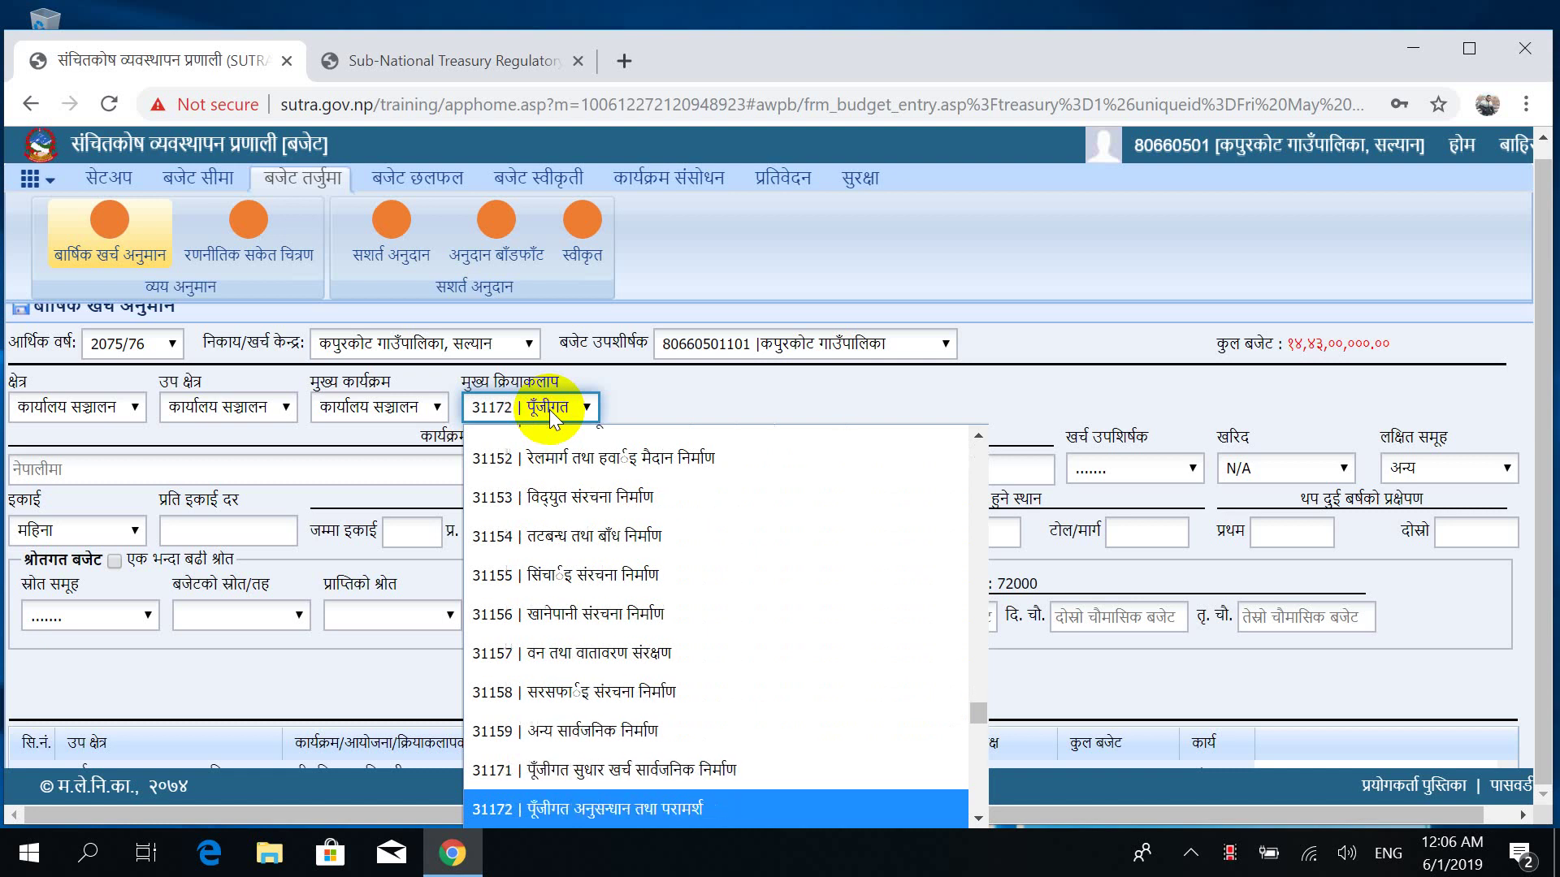
pyautogui.press('Down')
pyautogui.press('Down')
pyautogui.press('Down')
pyautogui.press('Down')
pyautogui.press('Down')
pyautogui.press('Down')
pyautogui.press('Down')
pyautogui.press('Down')
pyautogui.press('Down')
pyautogui.press('Down')
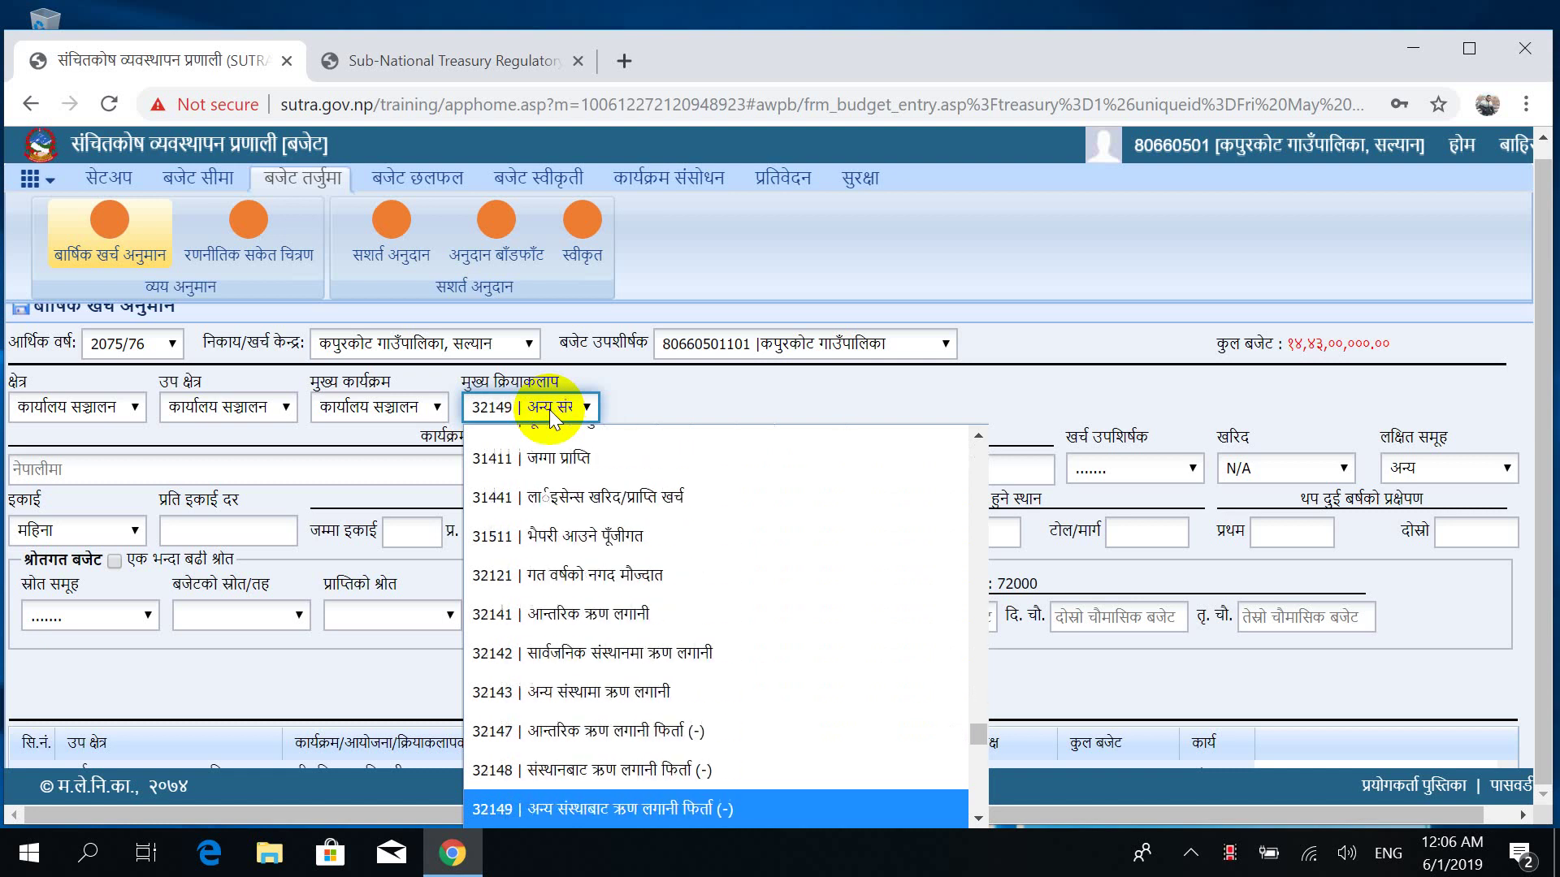
pyautogui.press('Down')
pyautogui.press('Down')
pyautogui.press('Down')
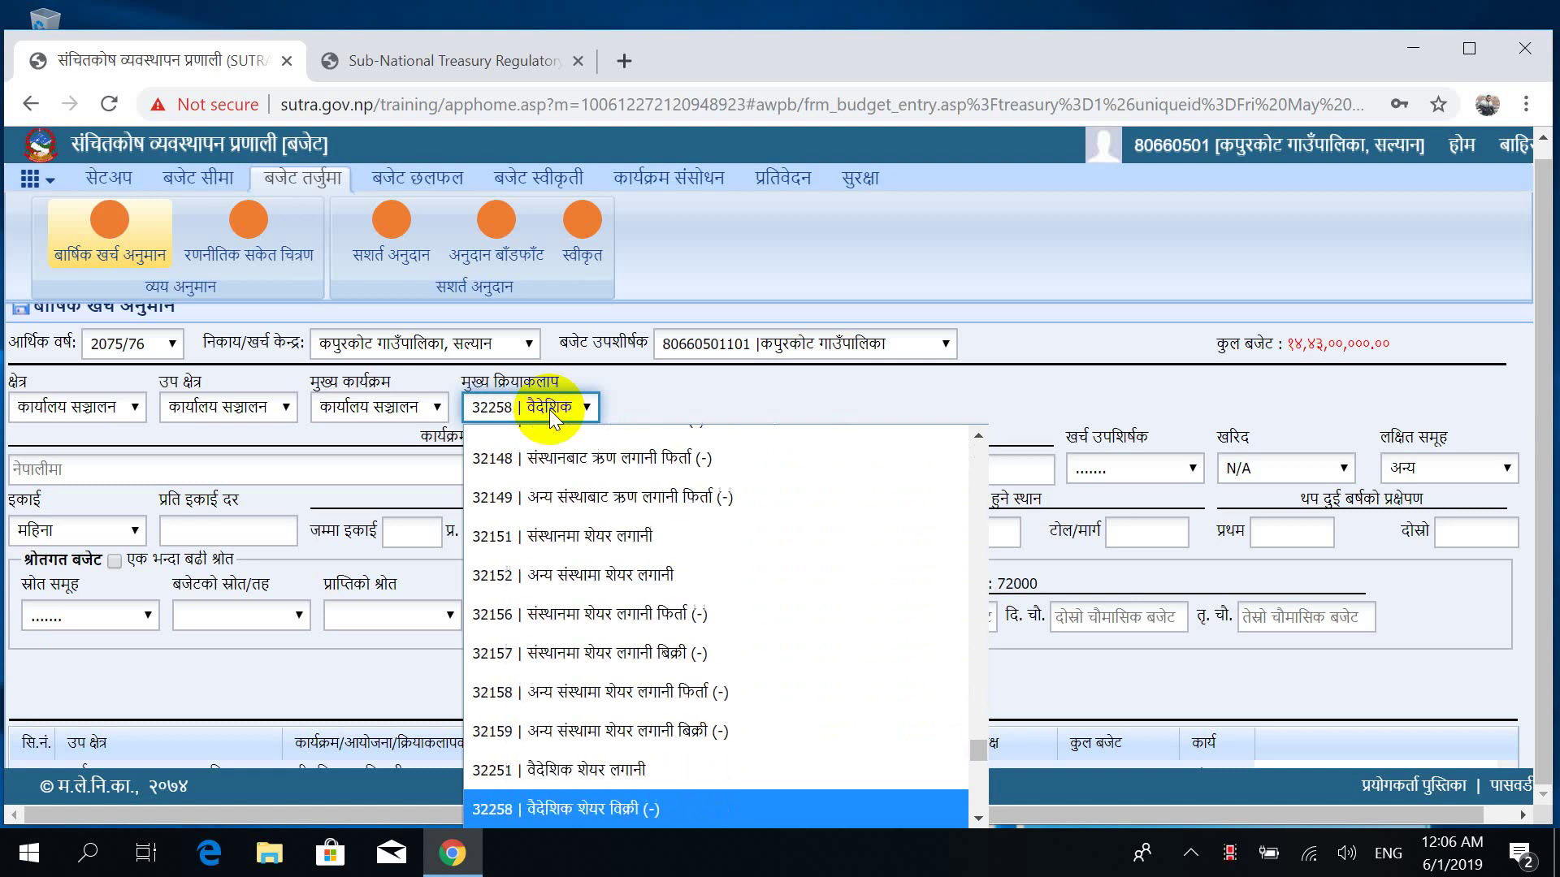
pyautogui.press('Down')
pyautogui.press('Down')
pyautogui.press('Down')
pyautogui.press('Down')
pyautogui.press('Down')
pyautogui.press('Down')
pyautogui.press('Down')
pyautogui.press('Down')
pyautogui.press('Down')
pyautogui.press('Down')
pyautogui.press('Down')
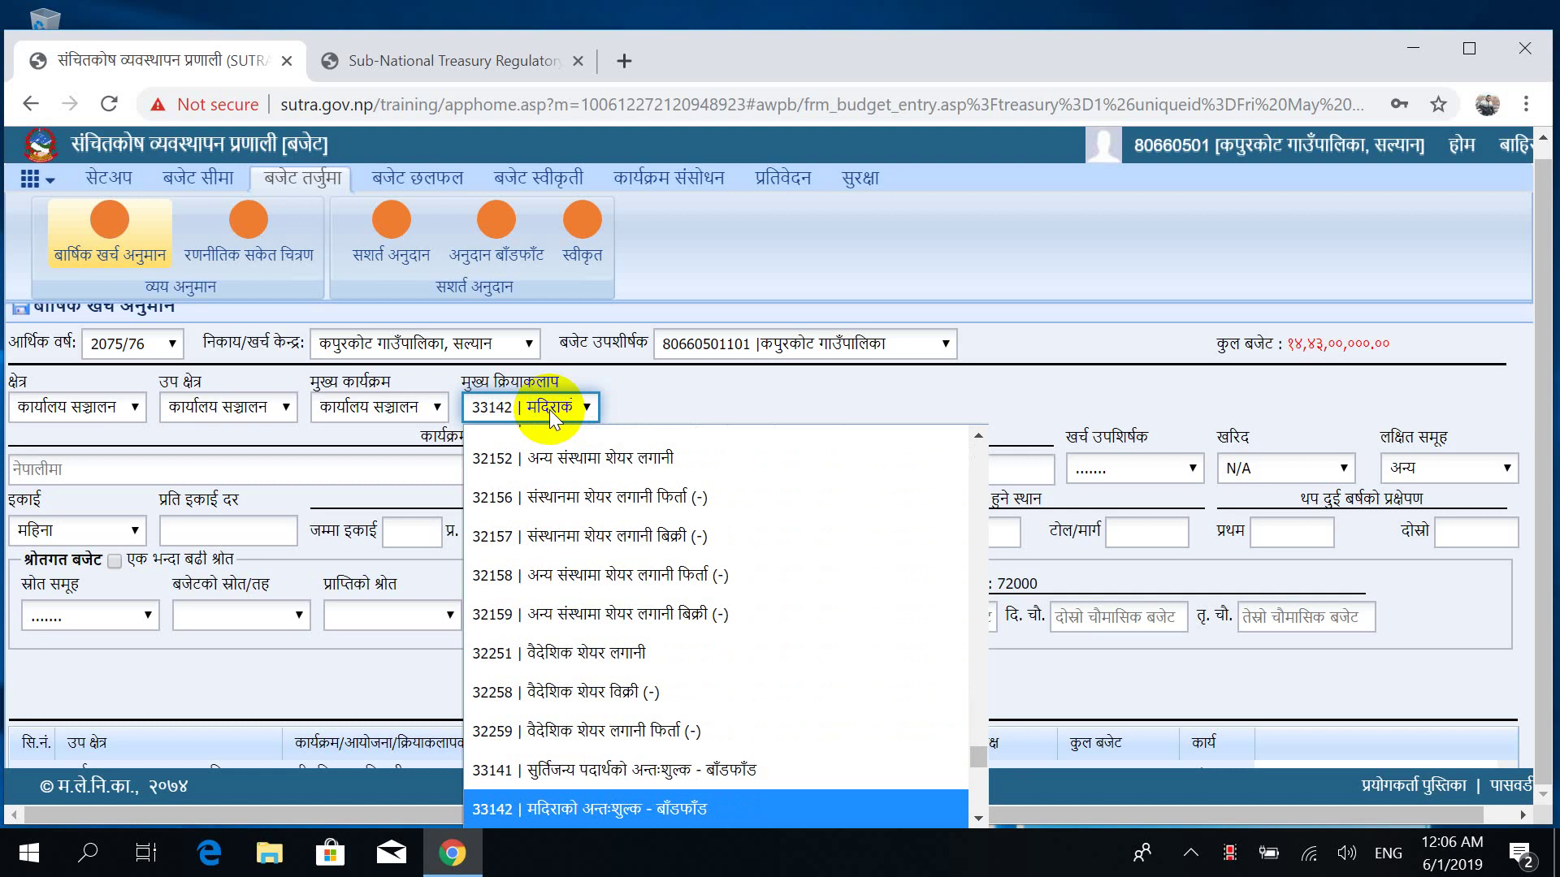
pyautogui.press('Down')
pyautogui.press('Down')
pyautogui.press('Down')
pyautogui.press('Down')
pyautogui.press('Down')
pyautogui.press('Down')
pyautogui.press('Down')
pyautogui.press('Down')
pyautogui.press('Down')
pyautogui.press('Down')
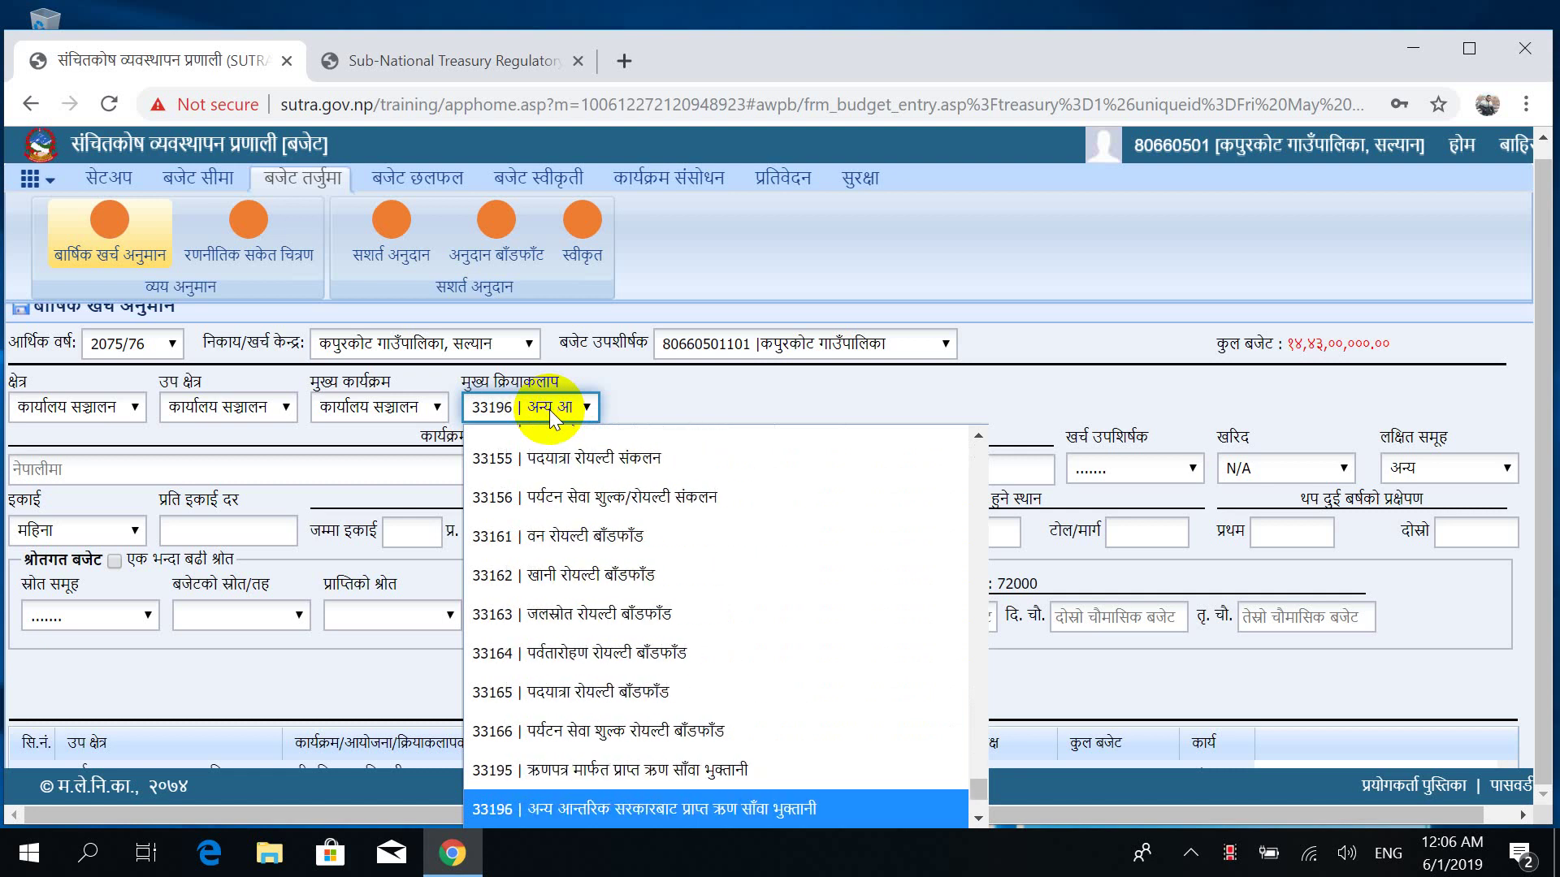
pyautogui.press('Up')
pyautogui.press('Up')
pyautogui.press('Up')
pyautogui.press('Up')
pyautogui.press('Up')
pyautogui.press('Up')
pyautogui.press('Up')
pyautogui.press('Up')
pyautogui.press('Up')
pyautogui.press('Up')
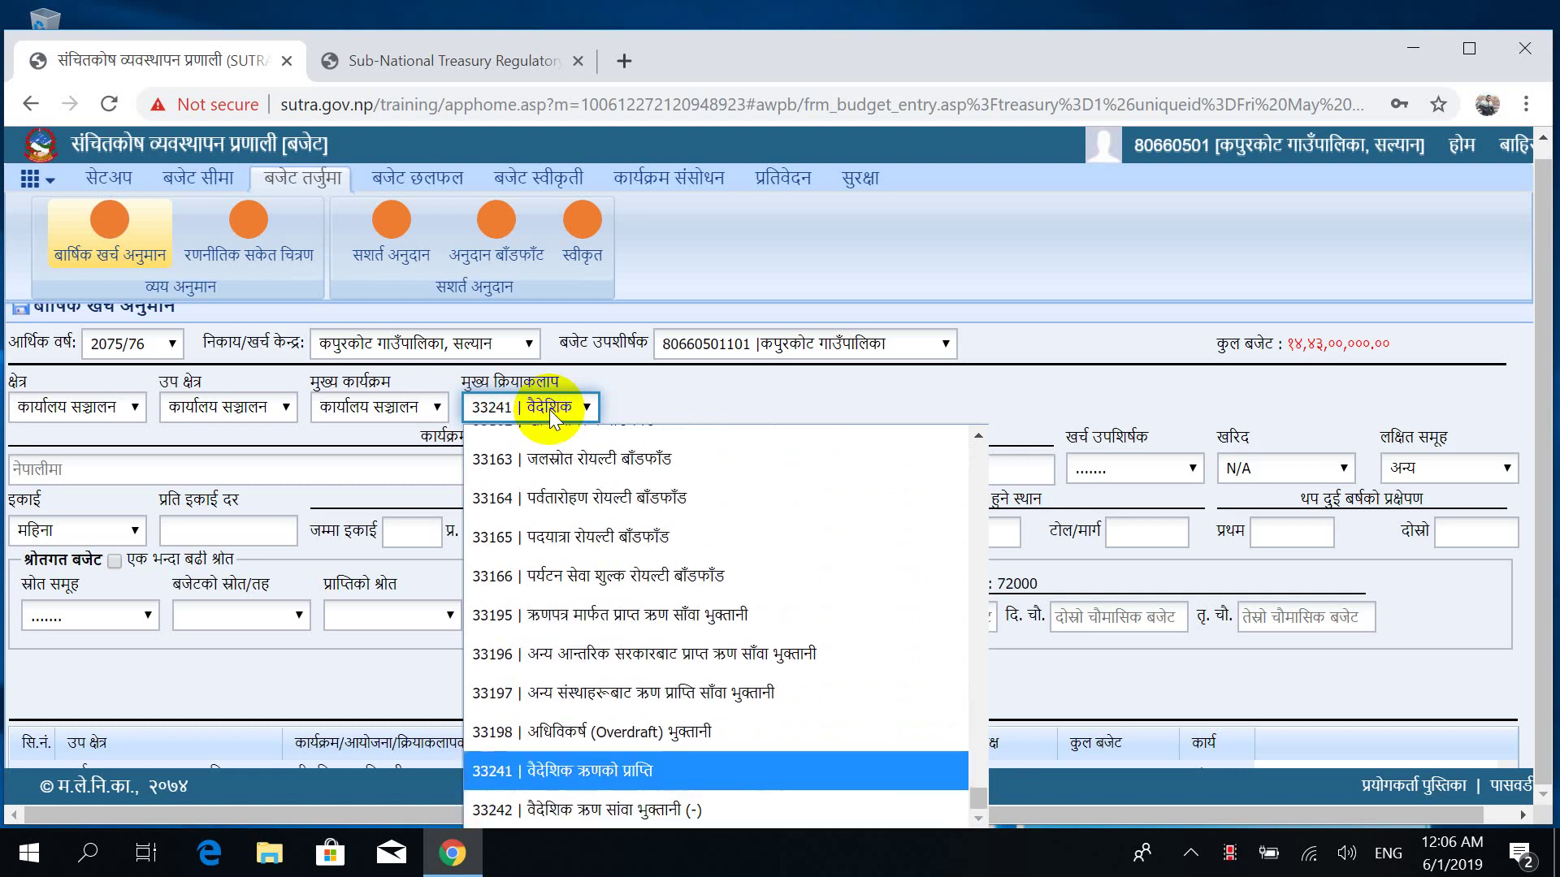
pyautogui.press('Up')
pyautogui.press('Up')
pyautogui.press('Up')
pyautogui.press('Up')
pyautogui.press('Up')
pyautogui.press('Up')
pyautogui.press('Up')
pyautogui.press('Up')
pyautogui.press('Up')
pyautogui.press('Up')
pyautogui.press('Up')
pyautogui.press('Up')
pyautogui.press('Up')
pyautogui.press('Up')
pyautogui.press('Up')
pyautogui.press('Up')
pyautogui.press('Up')
pyautogui.press('Up')
pyautogui.press('Up')
pyautogui.press('Up')
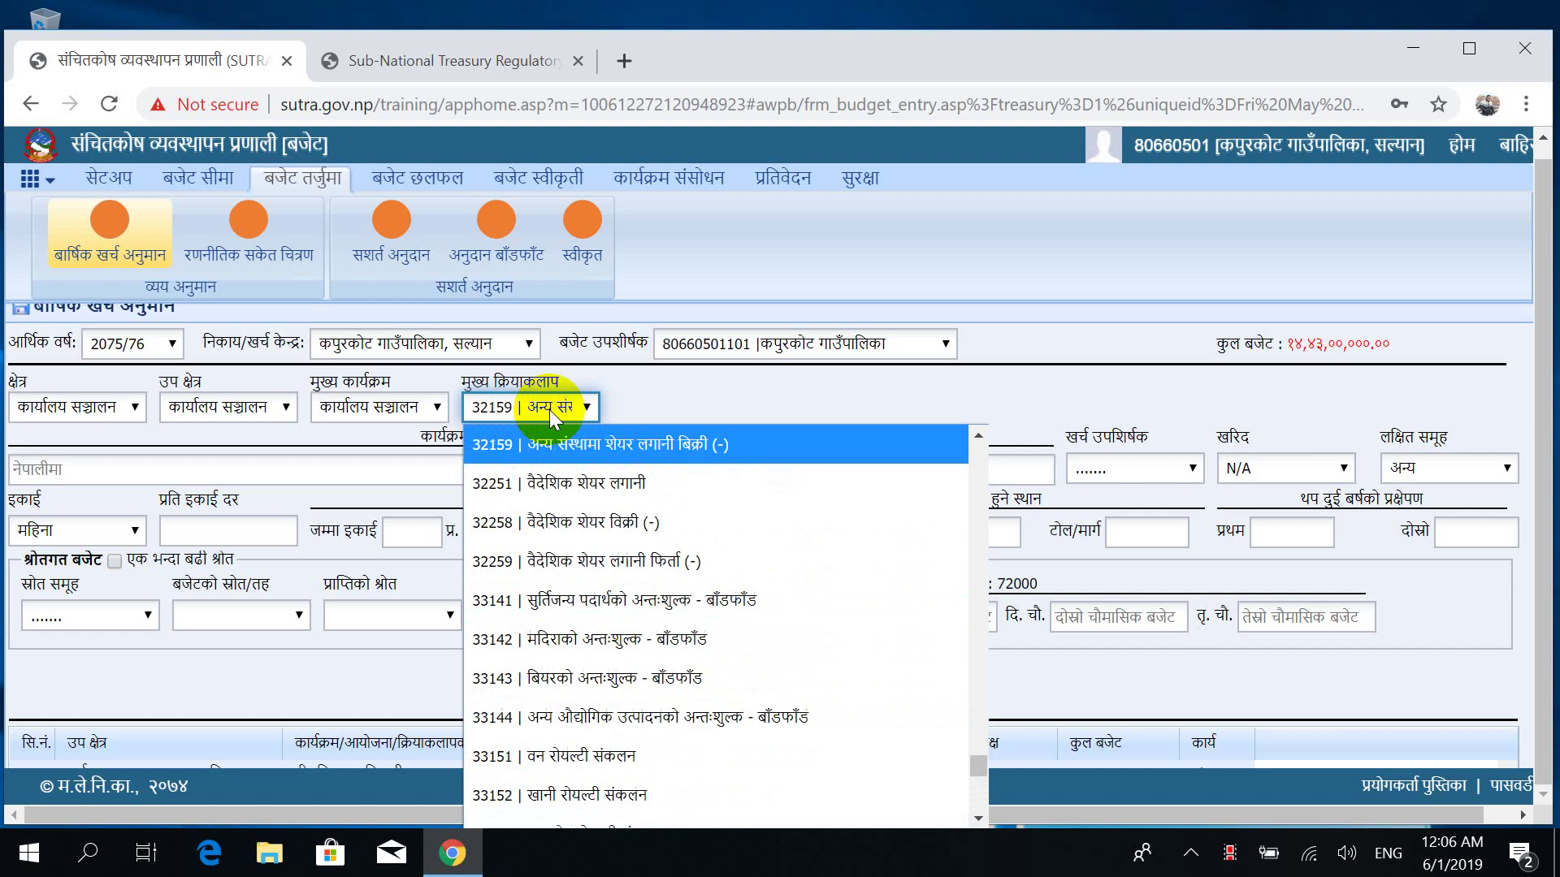
pyautogui.press('Up')
pyautogui.press('Up')
pyautogui.press('Up')
pyautogui.press('Up')
pyautogui.press('Up')
pyautogui.press('Up')
pyautogui.press('Up')
pyautogui.press('Up')
pyautogui.press('Up')
pyautogui.press('Up')
pyautogui.press('Up')
pyautogui.press('Up')
pyautogui.press('Up')
pyautogui.press('Up')
pyautogui.press('Up')
pyautogui.press('Up')
pyautogui.press('Up')
pyautogui.press('Up')
pyautogui.press('Up')
pyautogui.press('Up')
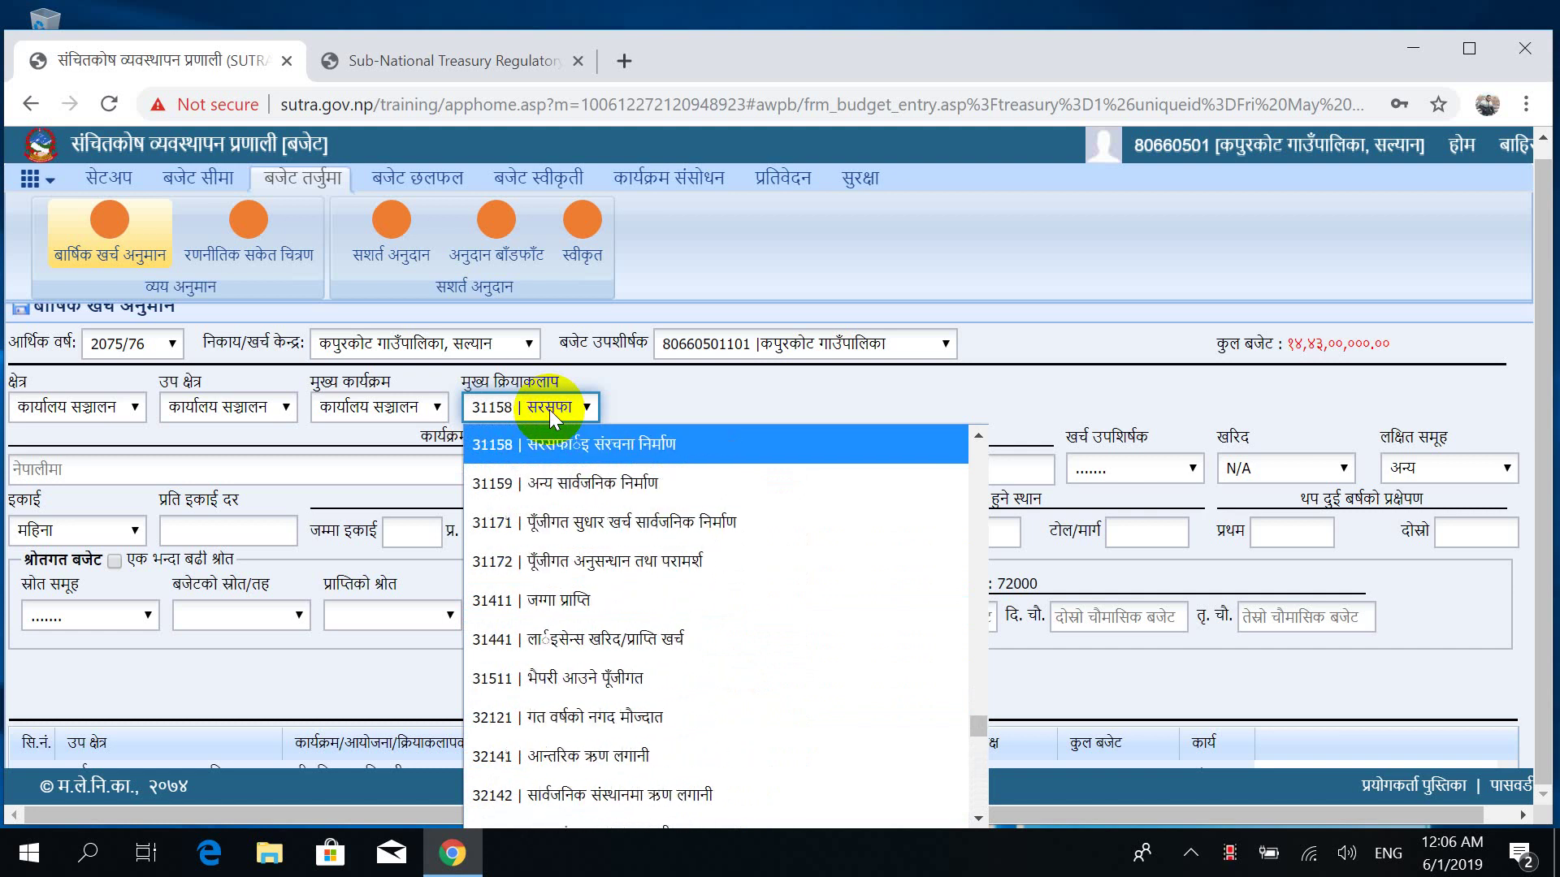
pyautogui.press('Up')
pyautogui.press('Up')
pyautogui.press('Up')
pyautogui.press('Up')
pyautogui.press('Up')
pyautogui.press('Up')
pyautogui.press('Up')
pyautogui.press('Up')
pyautogui.press('Up')
pyautogui.press('Up')
pyautogui.press('Up')
pyautogui.press('Up')
pyautogui.press('Up')
pyautogui.press('Up')
pyautogui.press('Up')
pyautogui.press('Up')
pyautogui.press('Up')
pyautogui.press('Up')
pyautogui.press('Up')
pyautogui.press('Up')
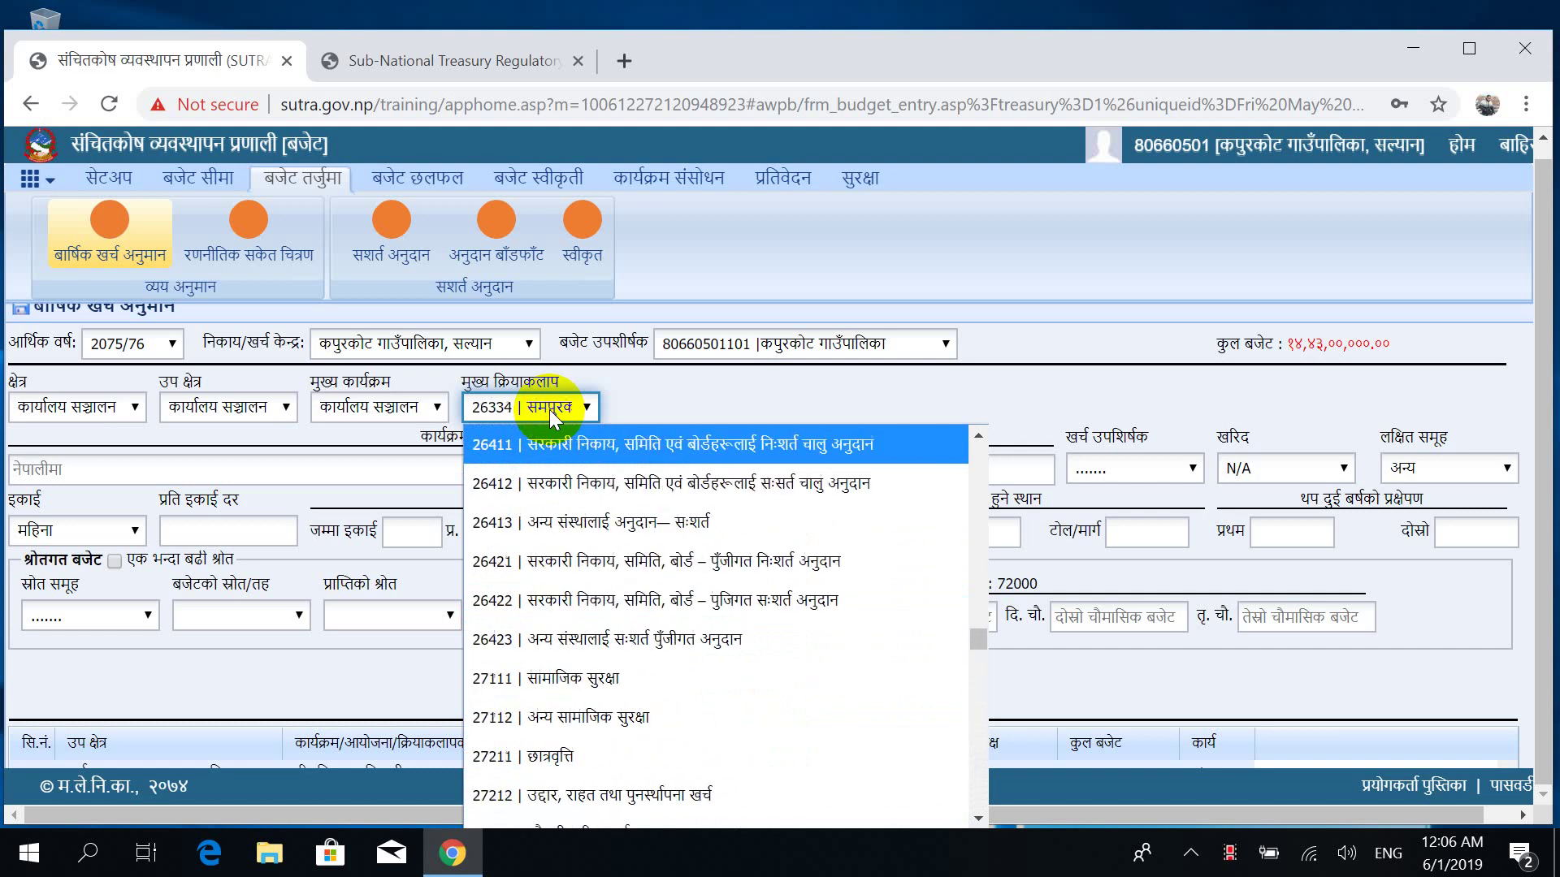
pyautogui.press('Up')
pyautogui.press('Up')
pyautogui.press('Up')
pyautogui.press('Up')
pyautogui.press('Up')
pyautogui.press('Up')
pyautogui.press('Up')
pyautogui.press('Up')
pyautogui.press('Up')
pyautogui.press('Up')
pyautogui.press('Up')
pyautogui.press('Up')
pyautogui.press('Up')
pyautogui.press('Up')
pyautogui.press('Up')
pyautogui.press('Up')
pyautogui.press('Up')
pyautogui.press('Up')
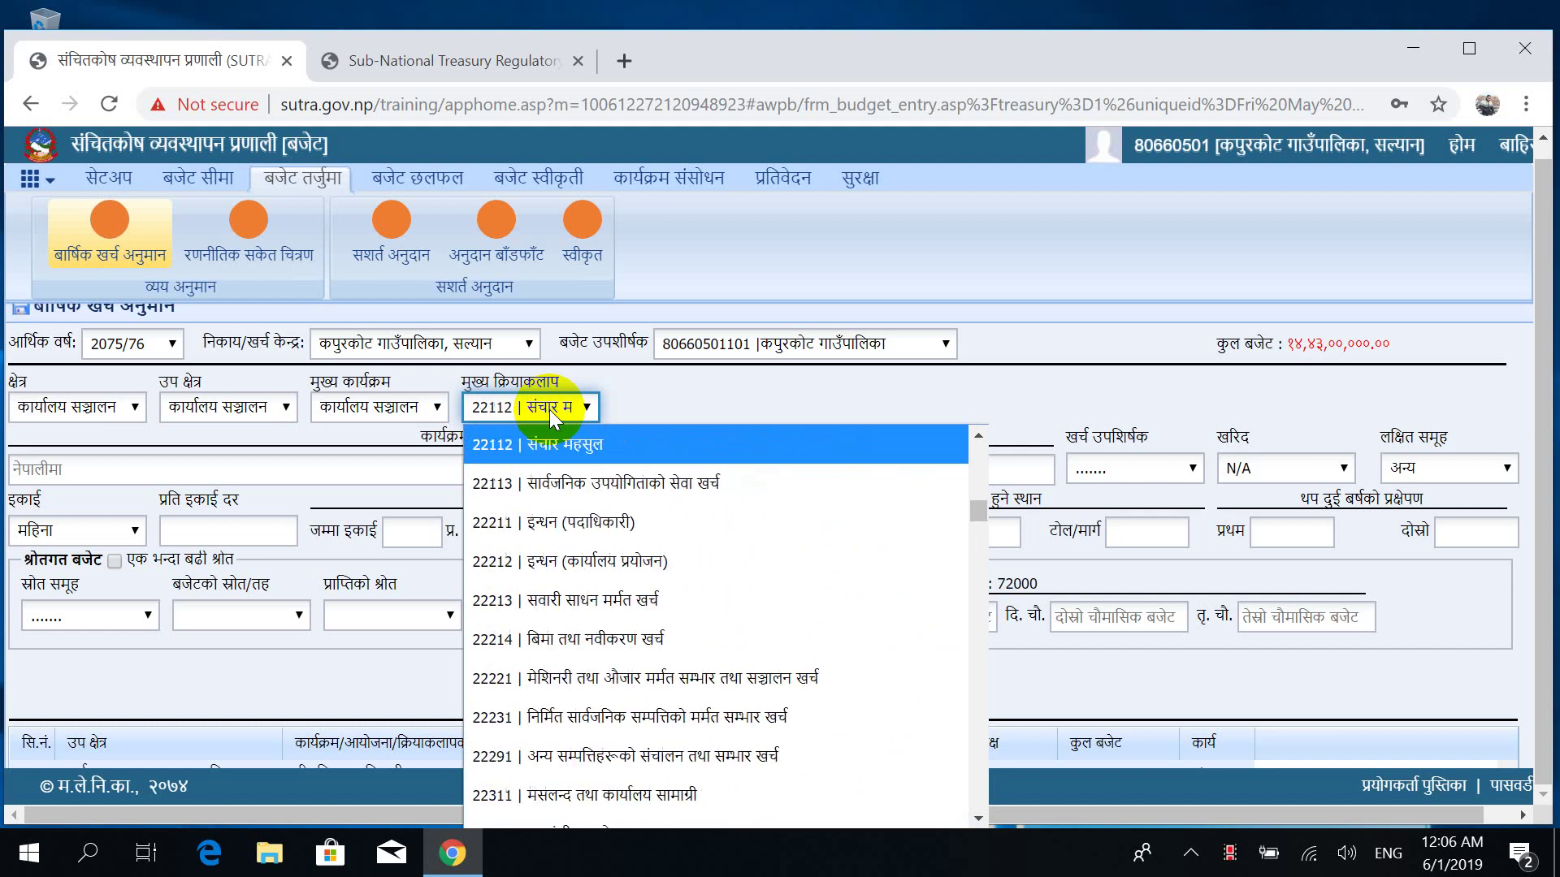
pyautogui.press('Down')
pyautogui.press('Down')
pyautogui.press('Down')
pyautogui.press('Down')
pyautogui.press('Down')
pyautogui.press('Down')
pyautogui.press('Down')
pyautogui.press('Down')
pyautogui.press('Down')
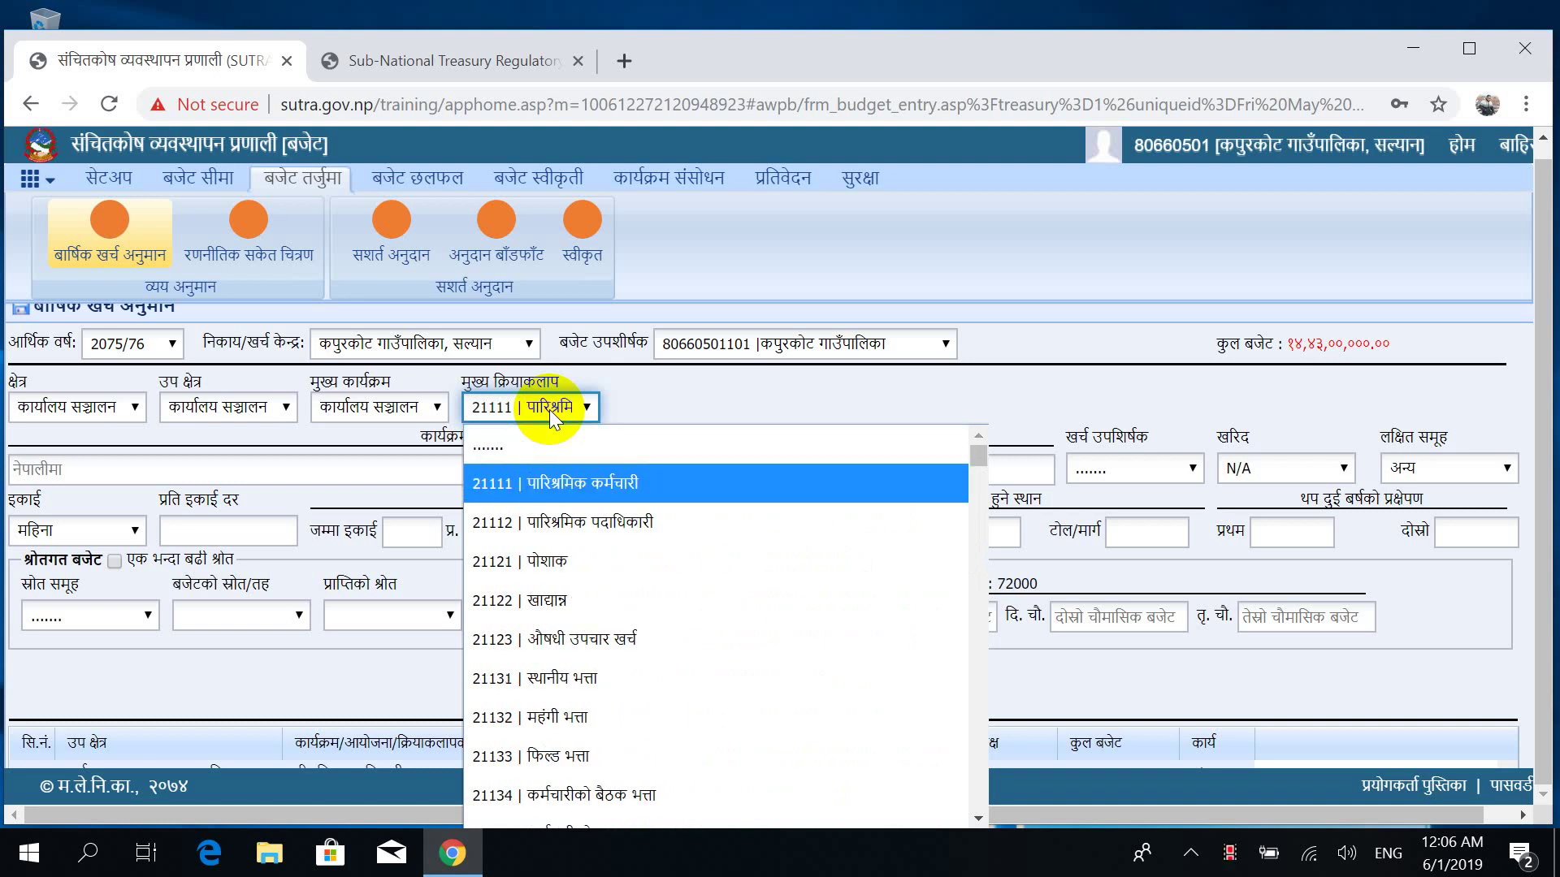
pyautogui.press('Down')
pyautogui.press('Down')
pyautogui.press('Down')
pyautogui.press('Down')
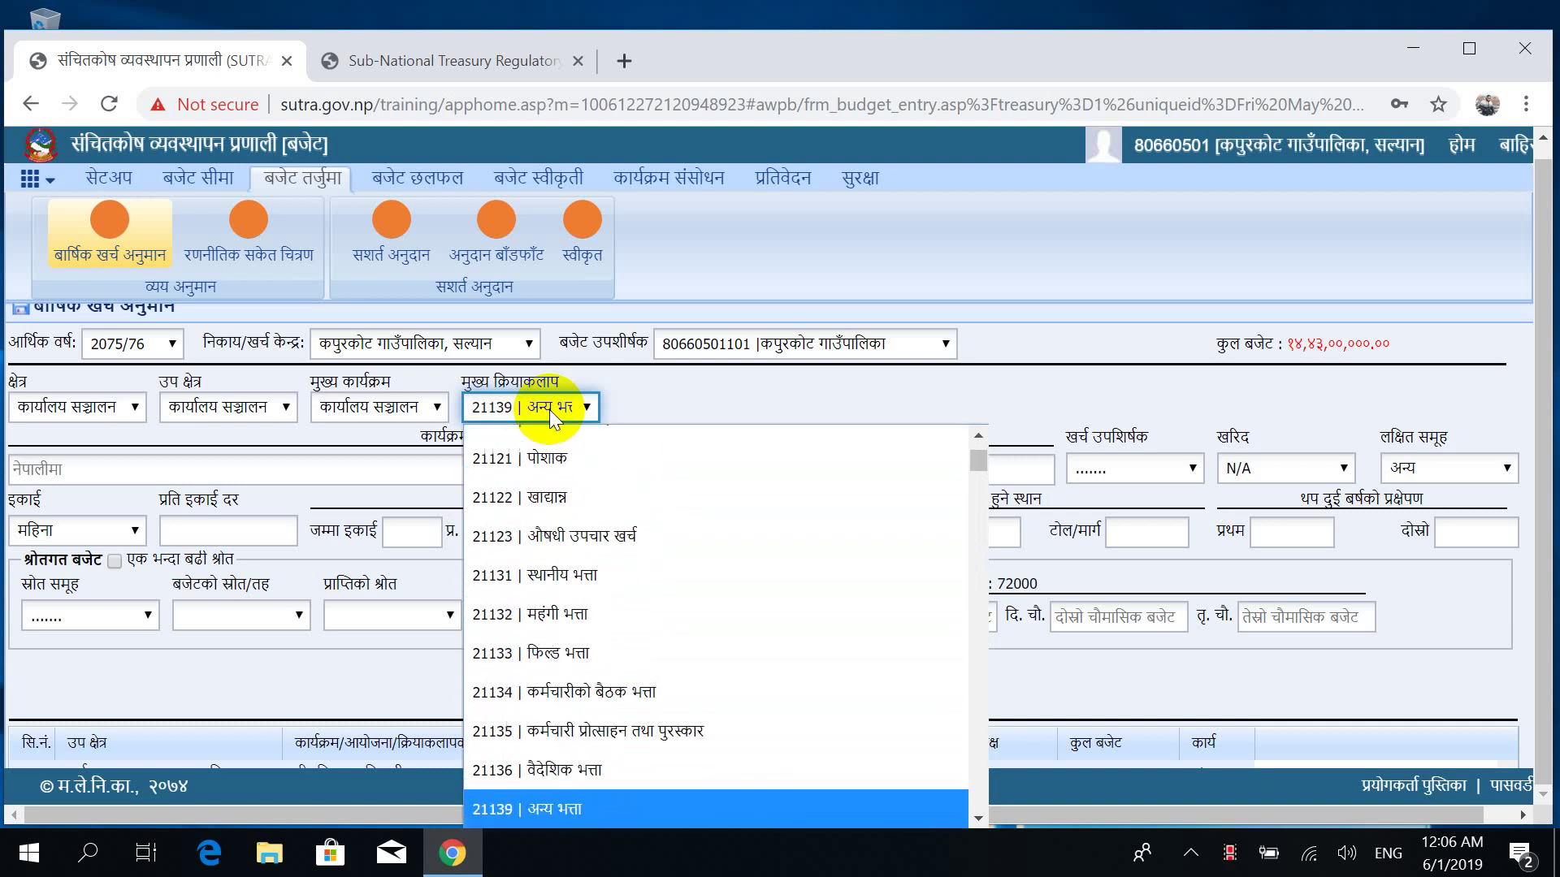
pyautogui.press('Down')
pyautogui.press('Down')
pyautogui.press('Down')
pyautogui.press('Down')
pyautogui.press('Down')
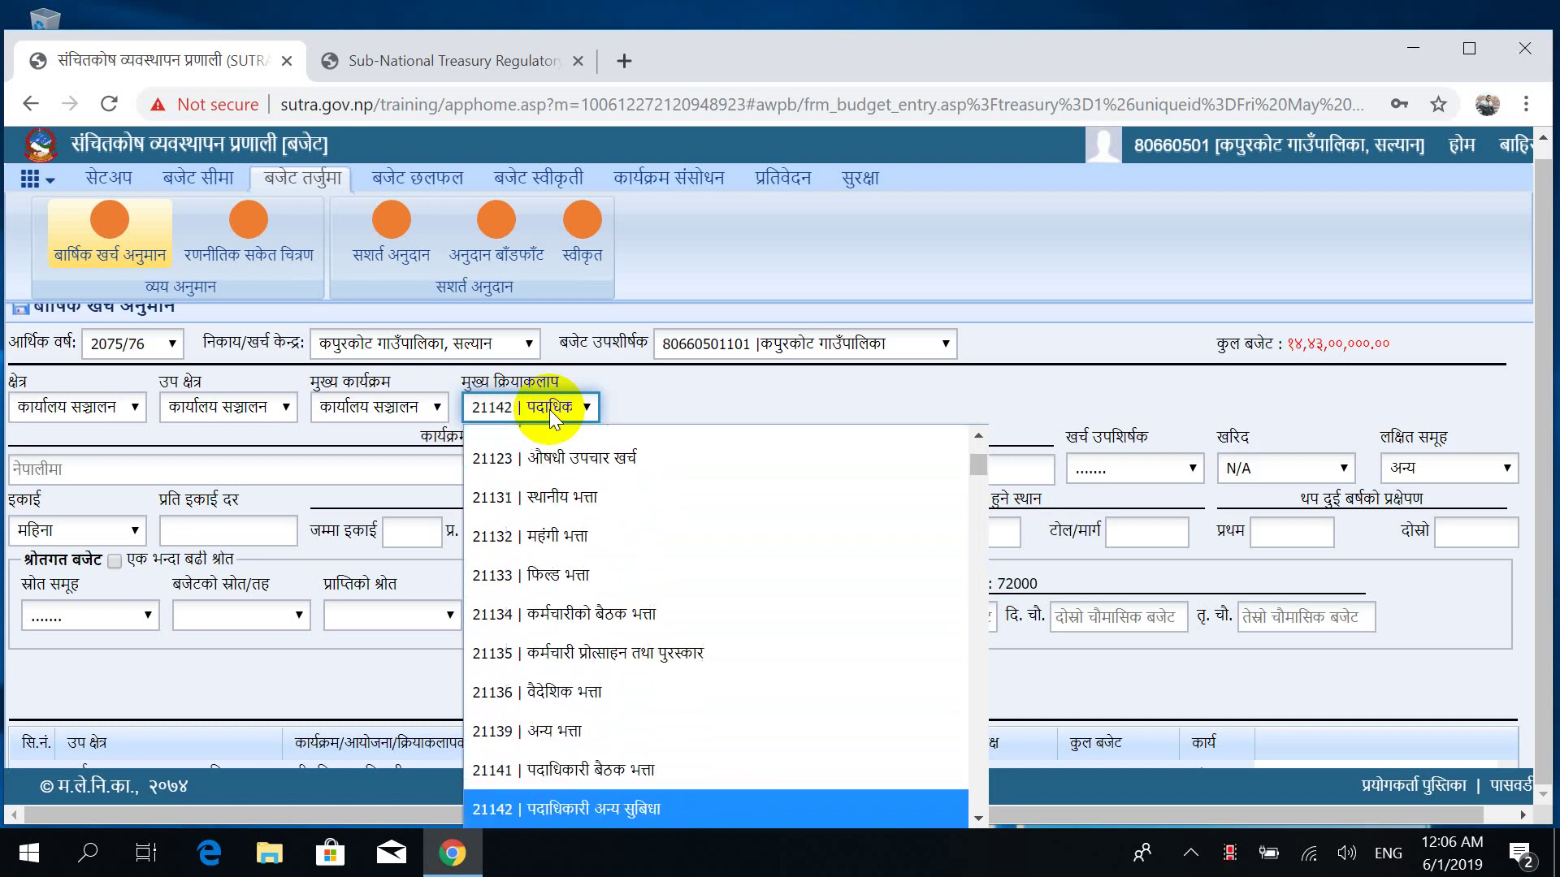
pyautogui.press('Down')
pyautogui.press('Down')
pyautogui.press('Down')
pyautogui.press('Down')
pyautogui.press('Down')
pyautogui.press('Down')
pyautogui.press('Down')
pyautogui.press('Down')
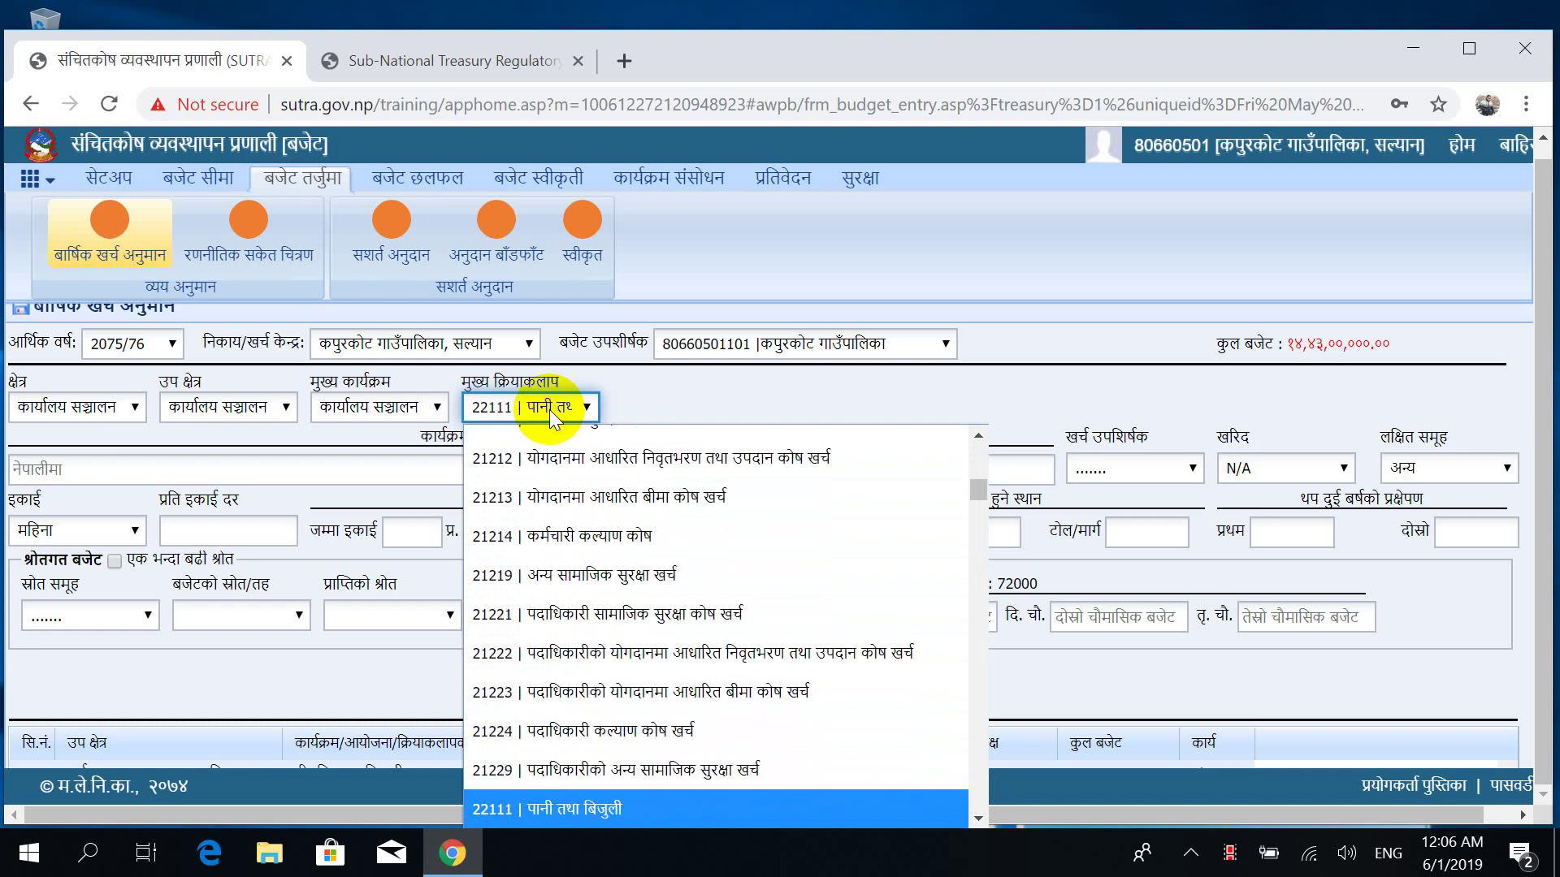
pyautogui.press('Down')
pyautogui.press('Down')
pyautogui.press('Down')
pyautogui.press('Down')
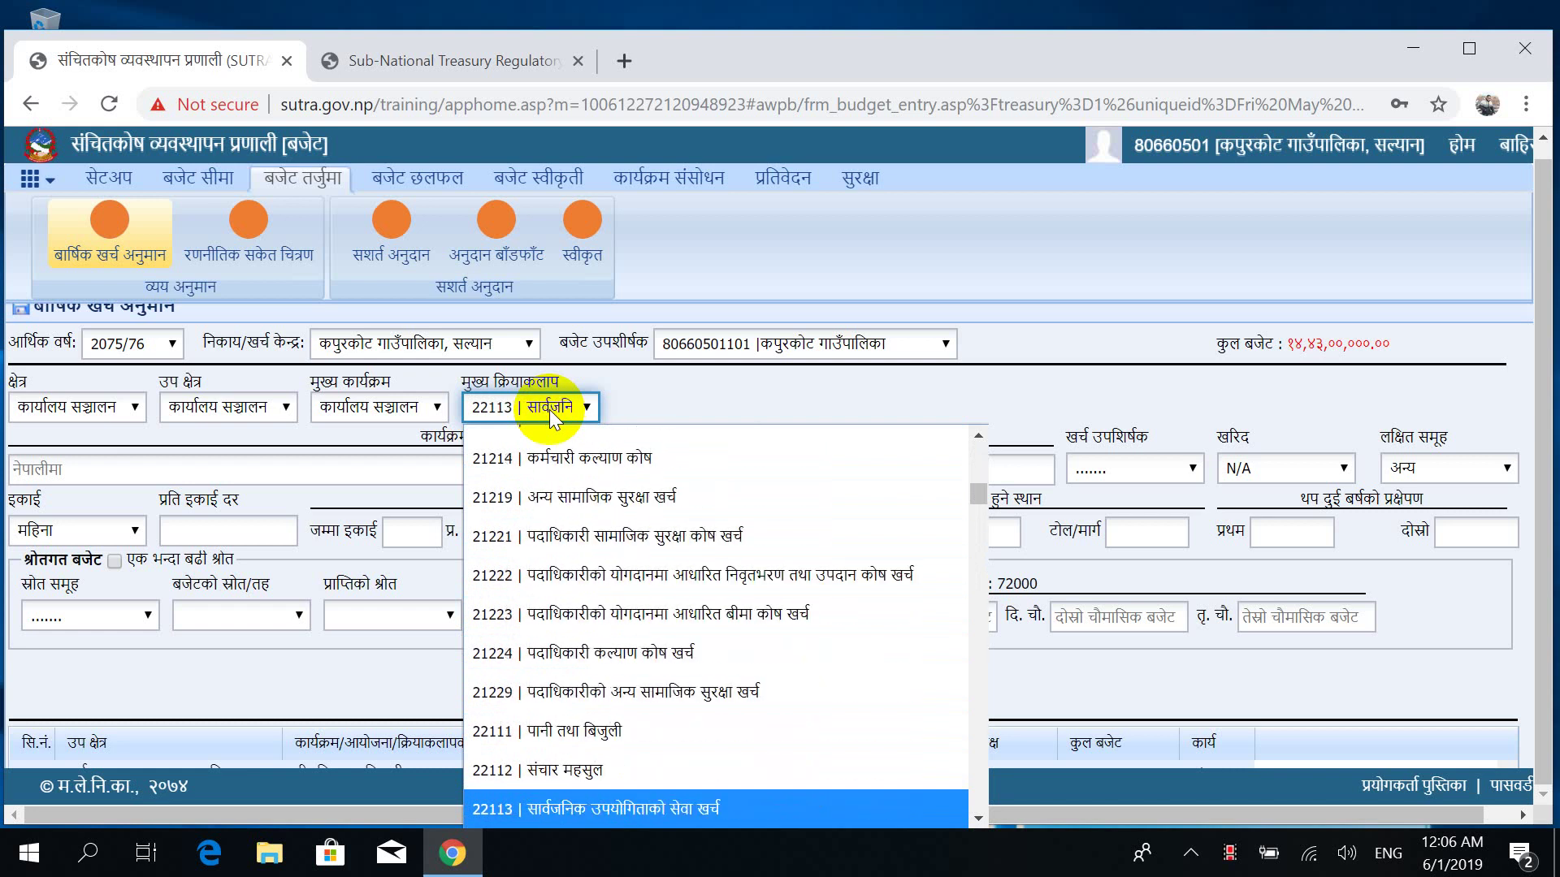
pyautogui.press('Down')
pyautogui.press('Down')
pyautogui.press('Down')
pyautogui.press('Down')
pyautogui.press('Down')
pyautogui.press('Down')
pyautogui.press('Down')
pyautogui.press('Down')
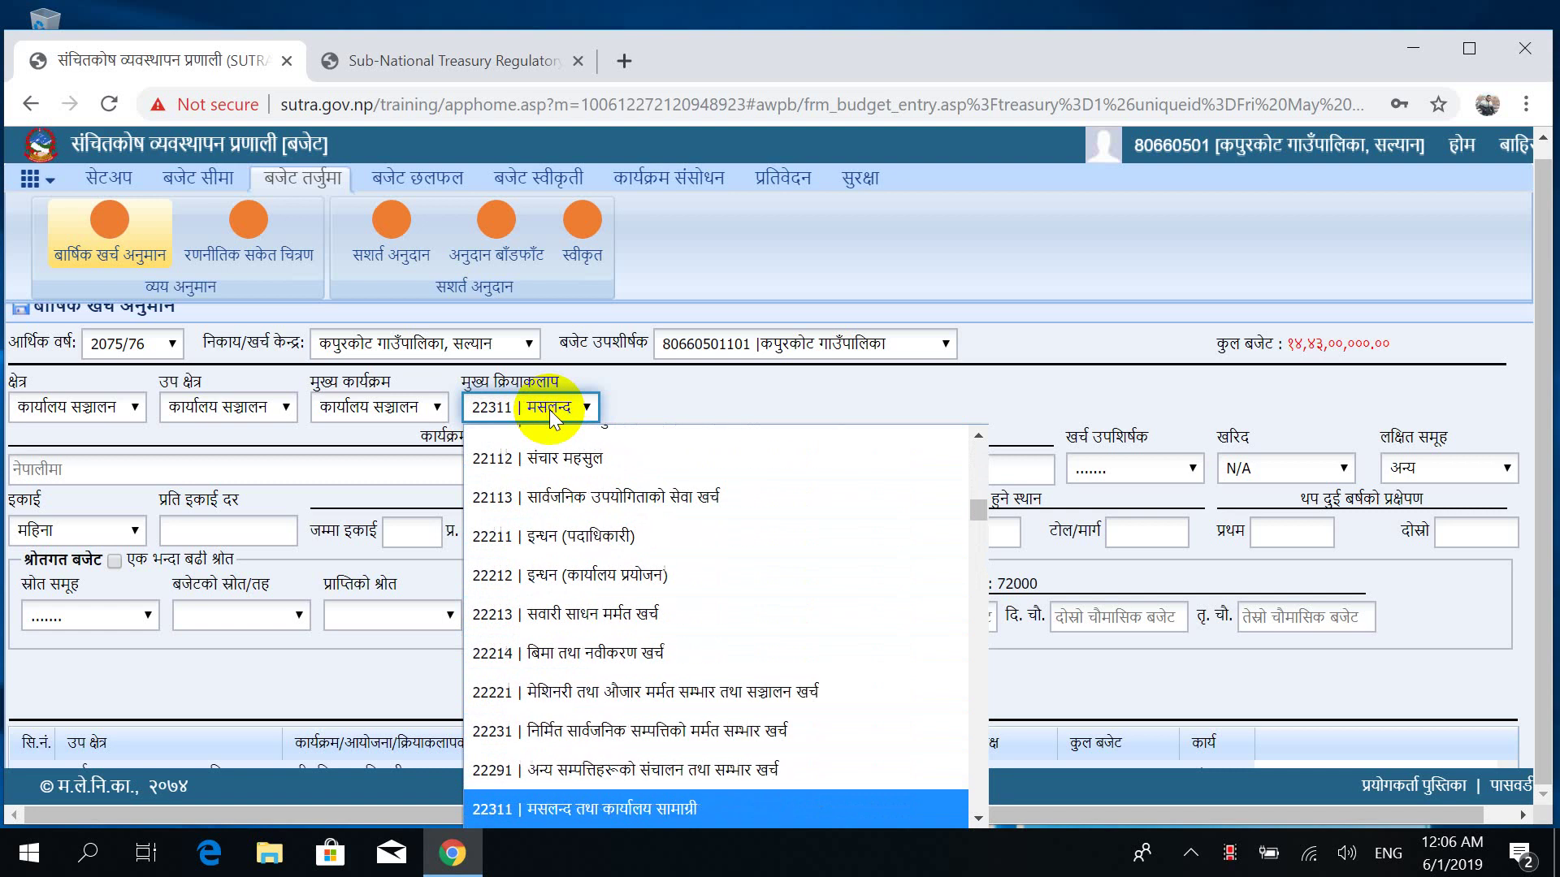
pyautogui.press('Down')
pyautogui.press('Down')
pyautogui.press('Down')
pyautogui.press('Down')
pyautogui.press('Down')
pyautogui.press('Down')
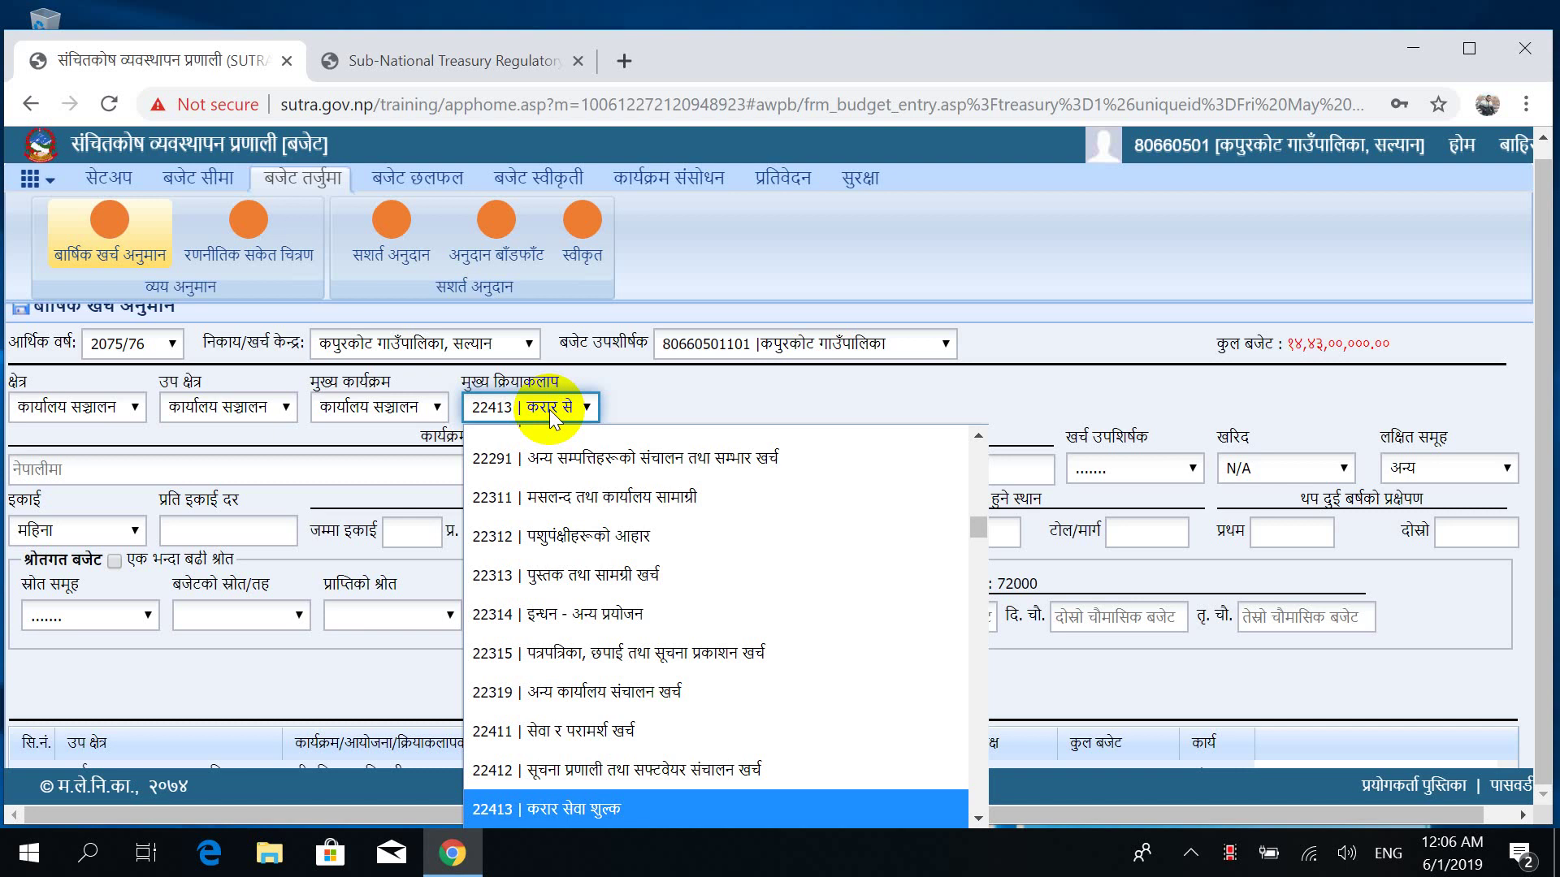
pyautogui.press('Down')
pyautogui.press('Down')
pyautogui.press('Down')
pyautogui.press('Down')
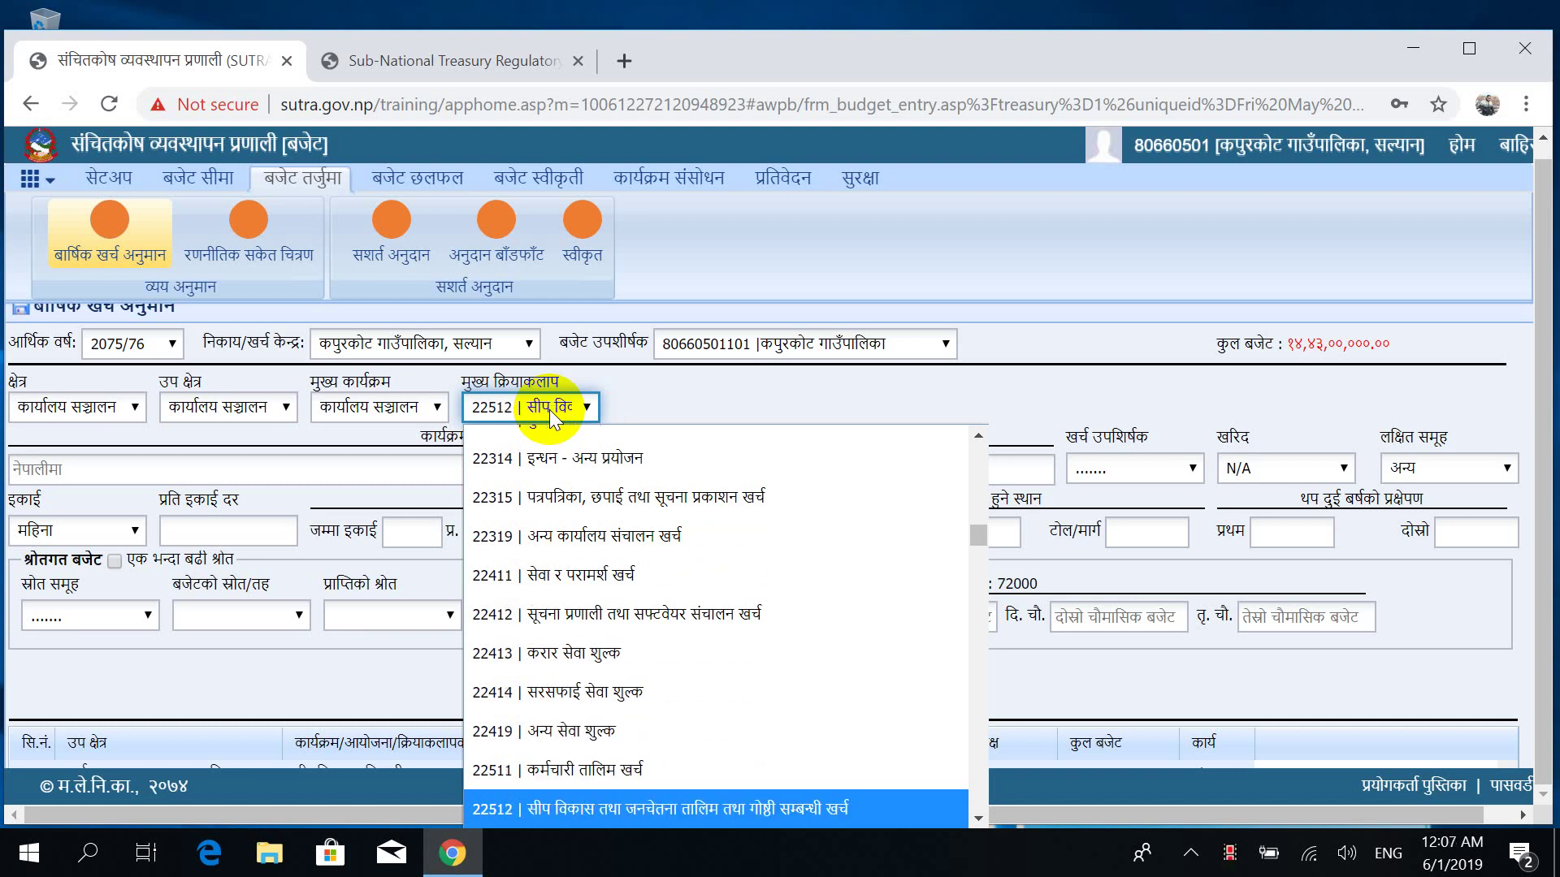
pyautogui.press('Down')
pyautogui.press('Down')
pyautogui.press('Down')
pyautogui.press('Down')
pyautogui.press('Down')
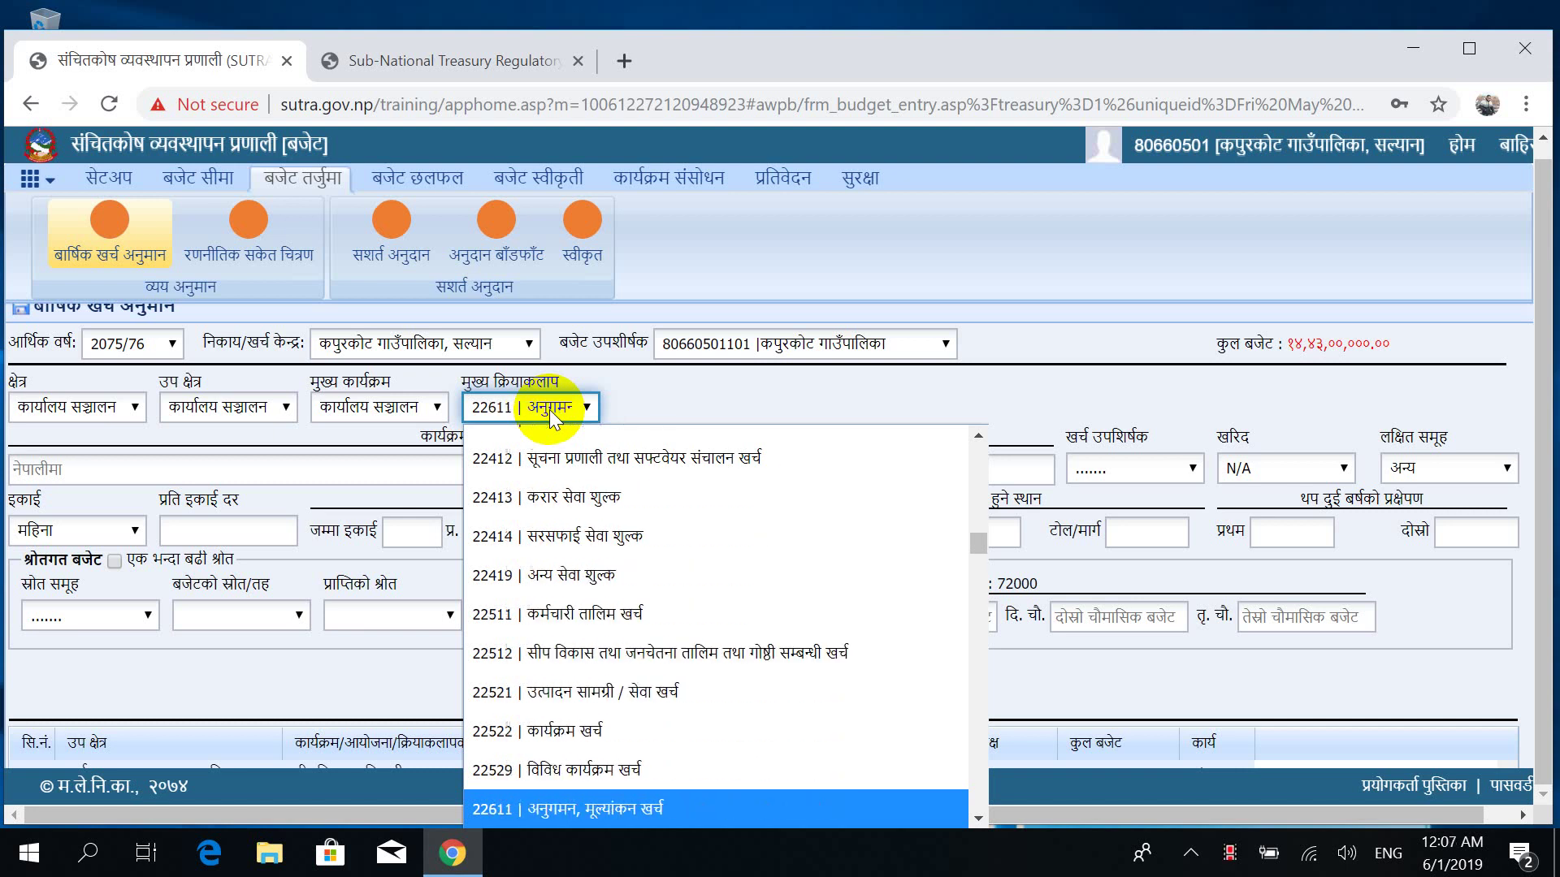
pyautogui.press('Up')
pyautogui.press('Up')
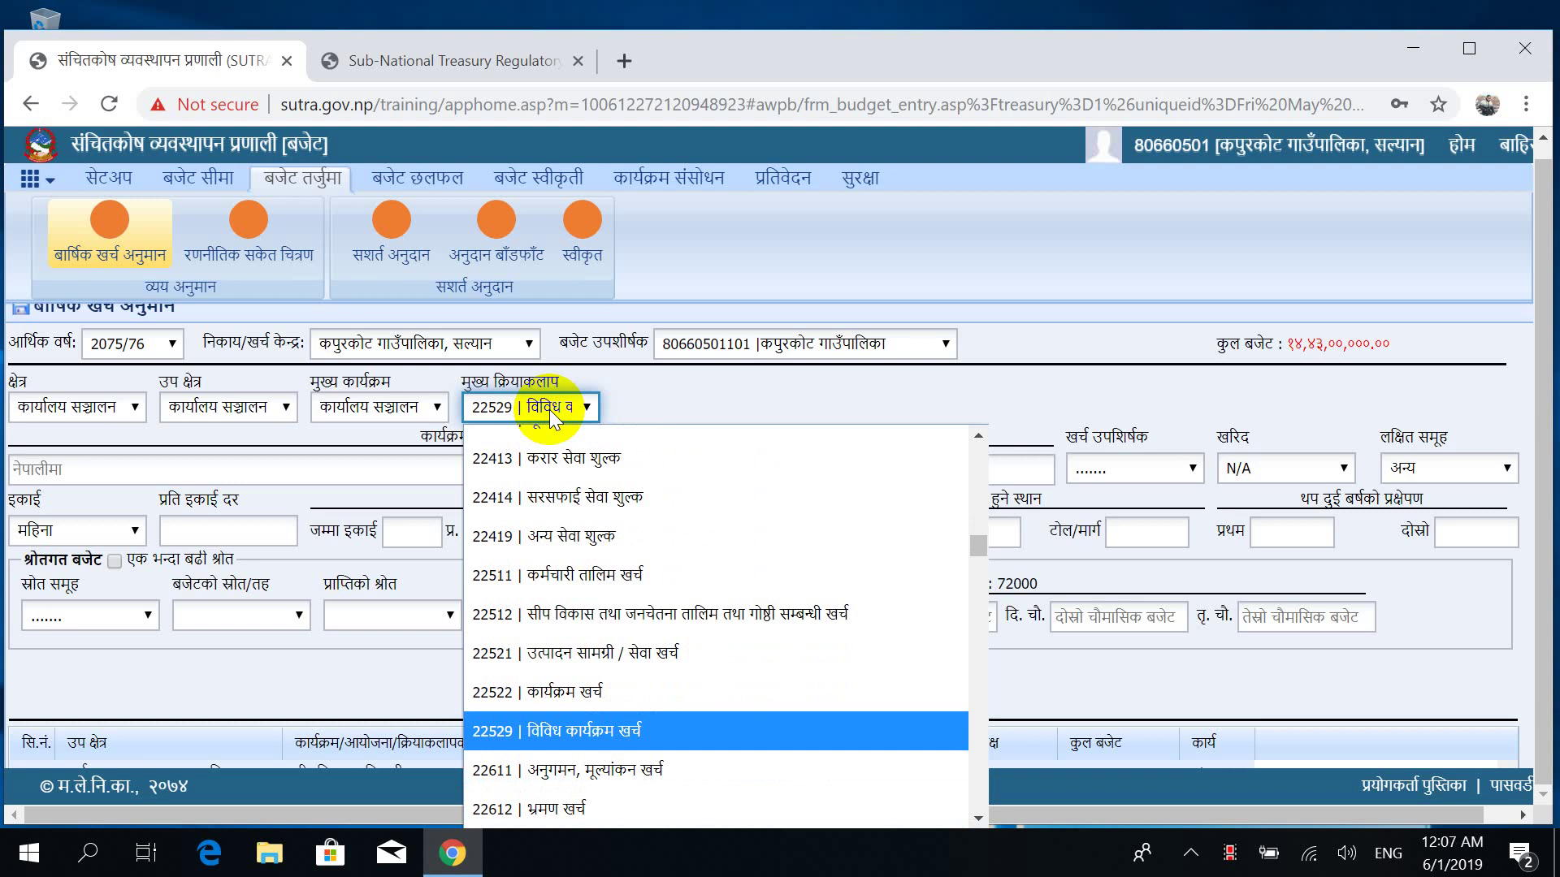
pyautogui.press('Down')
pyautogui.press('Down')
pyautogui.press('Down')
pyautogui.press('Down')
pyautogui.press('Down')
pyautogui.press('Down')
pyautogui.press('Down')
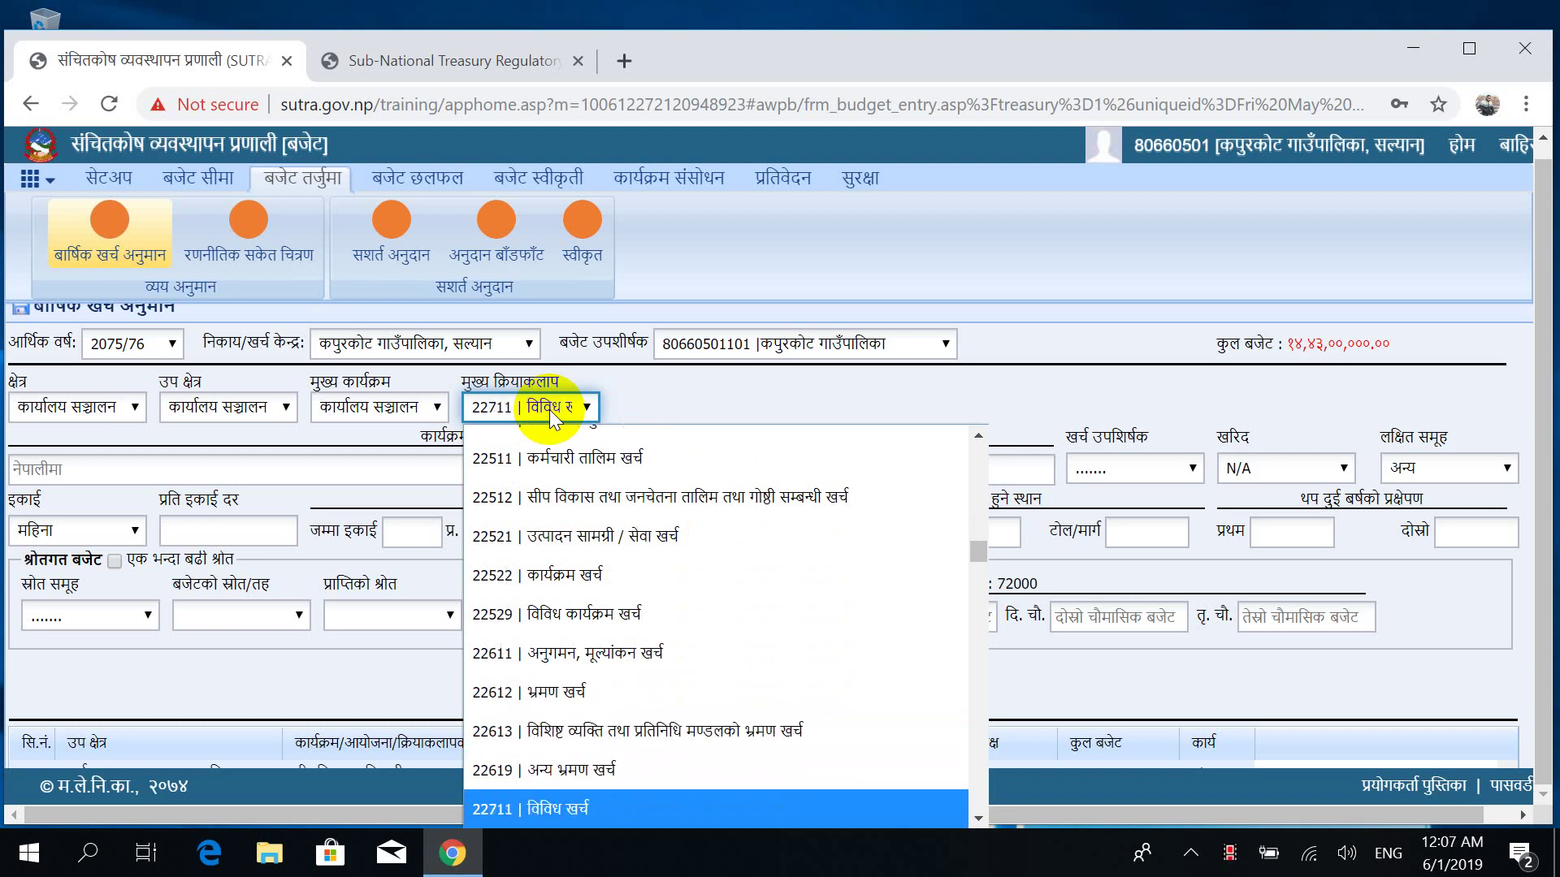
pyautogui.press('Down')
pyautogui.press('Down')
pyautogui.press('Down')
pyautogui.press('Down')
pyautogui.press('Down')
pyautogui.press('Down')
pyautogui.press('Down')
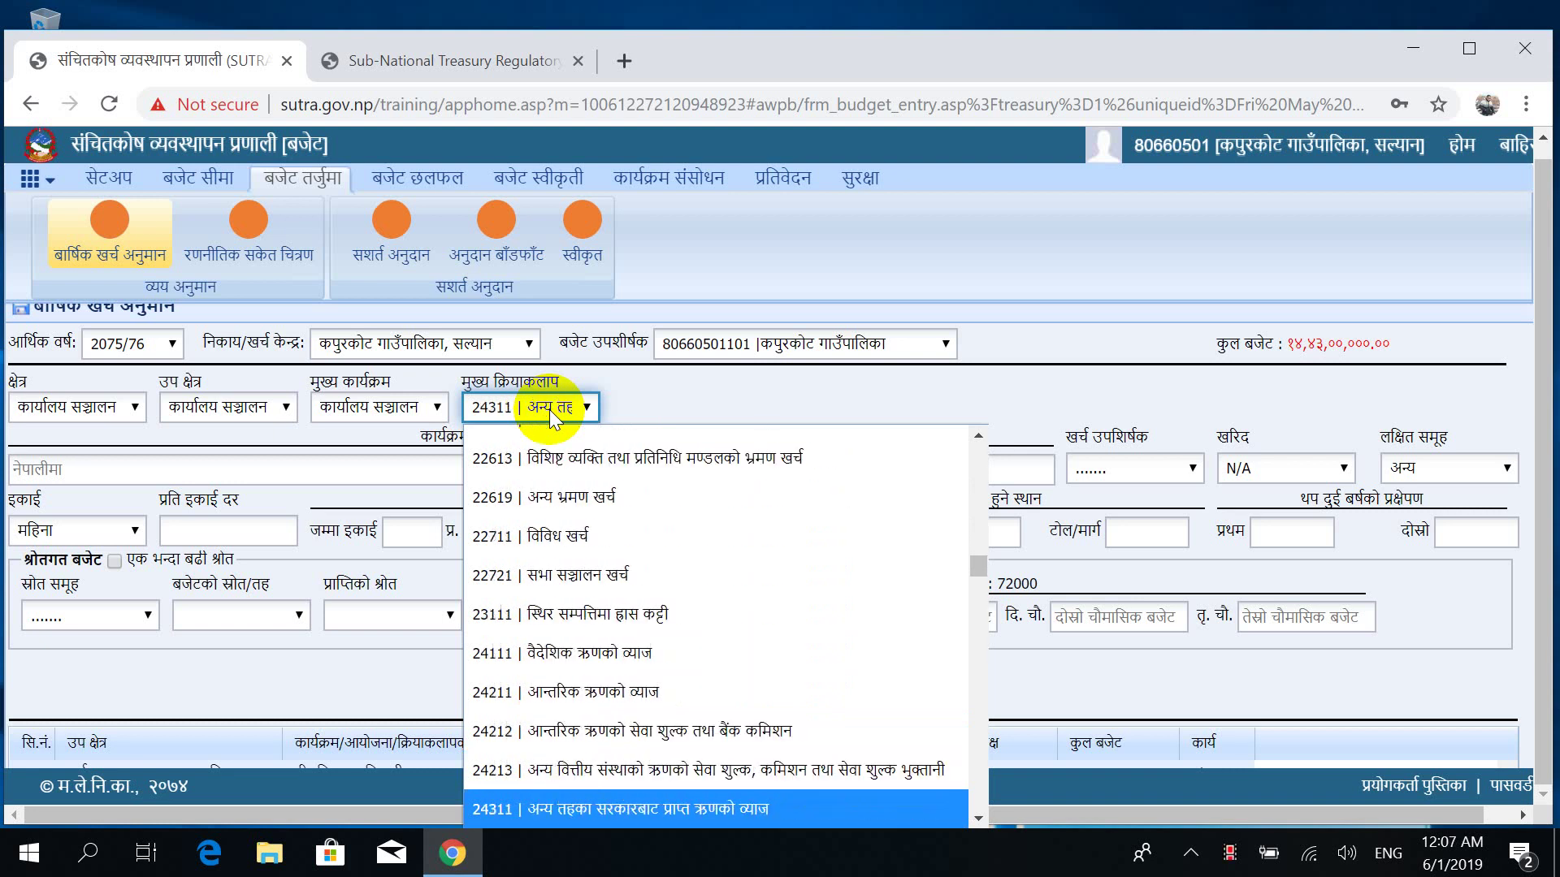
pyautogui.press('Down')
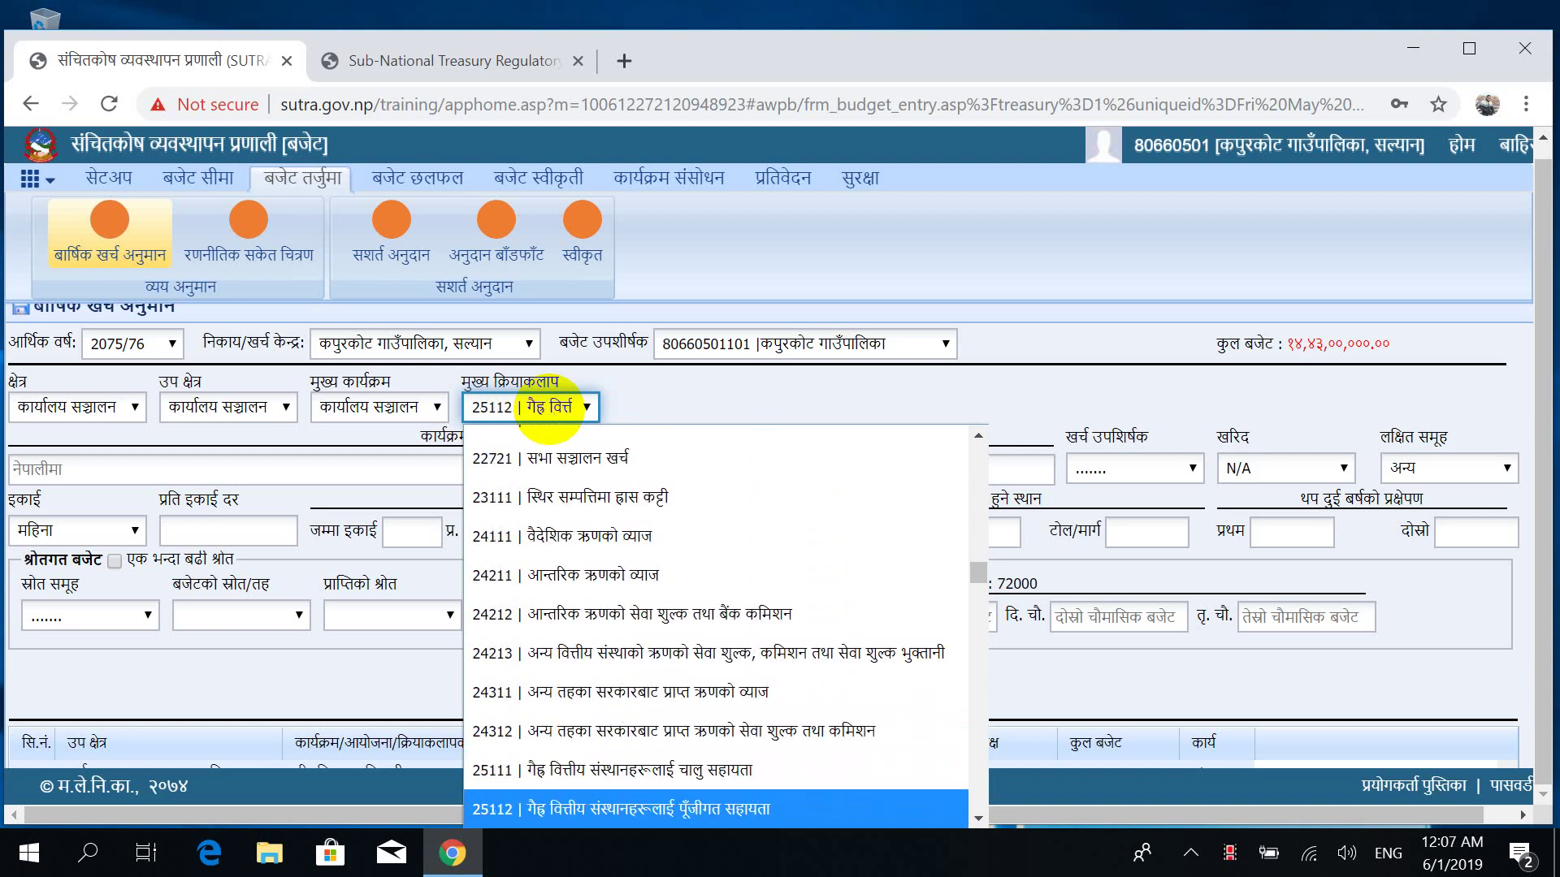
pyautogui.press('Return')
pyautogui.click(738, 393)
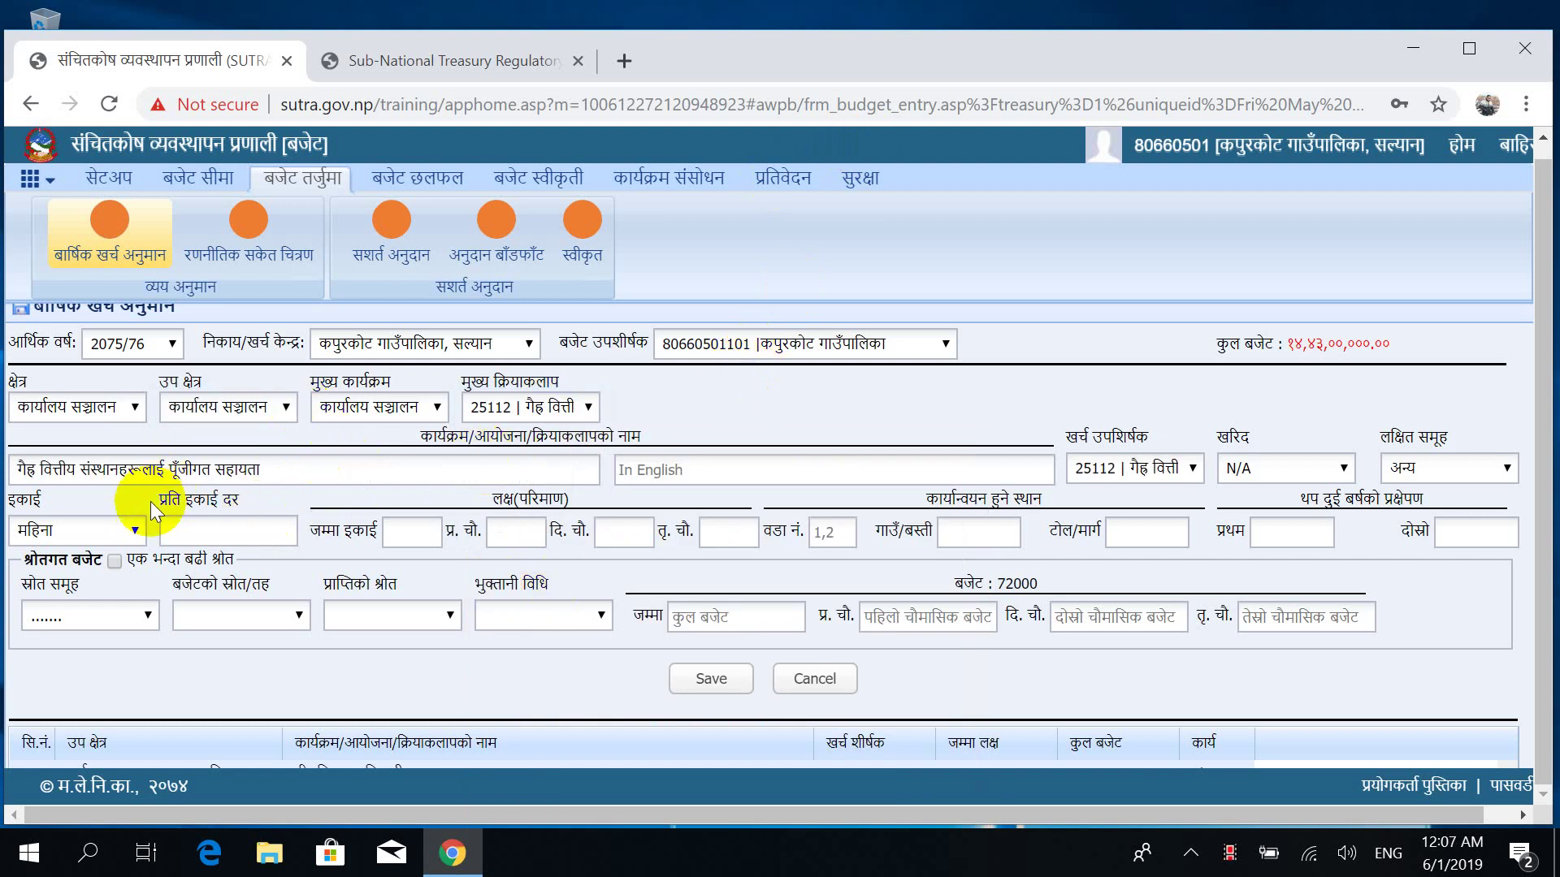
# Reset the मुख्य क्रियाकलाप field to blank.
pyautogui.click(520, 407)
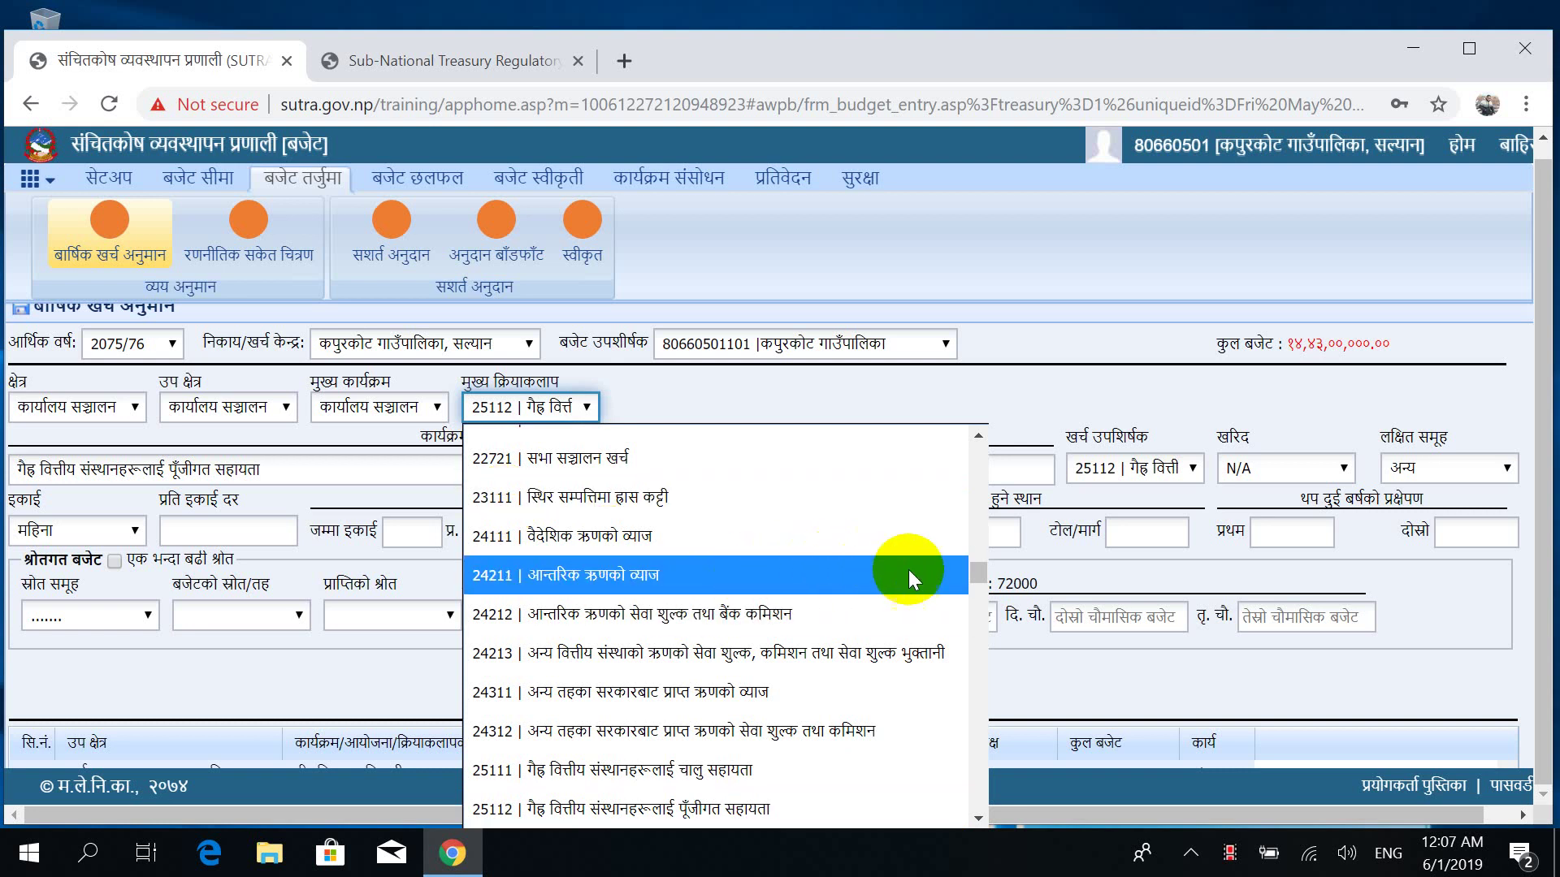
pyautogui.moveTo(978, 579); pyautogui.dragTo(963, 427)
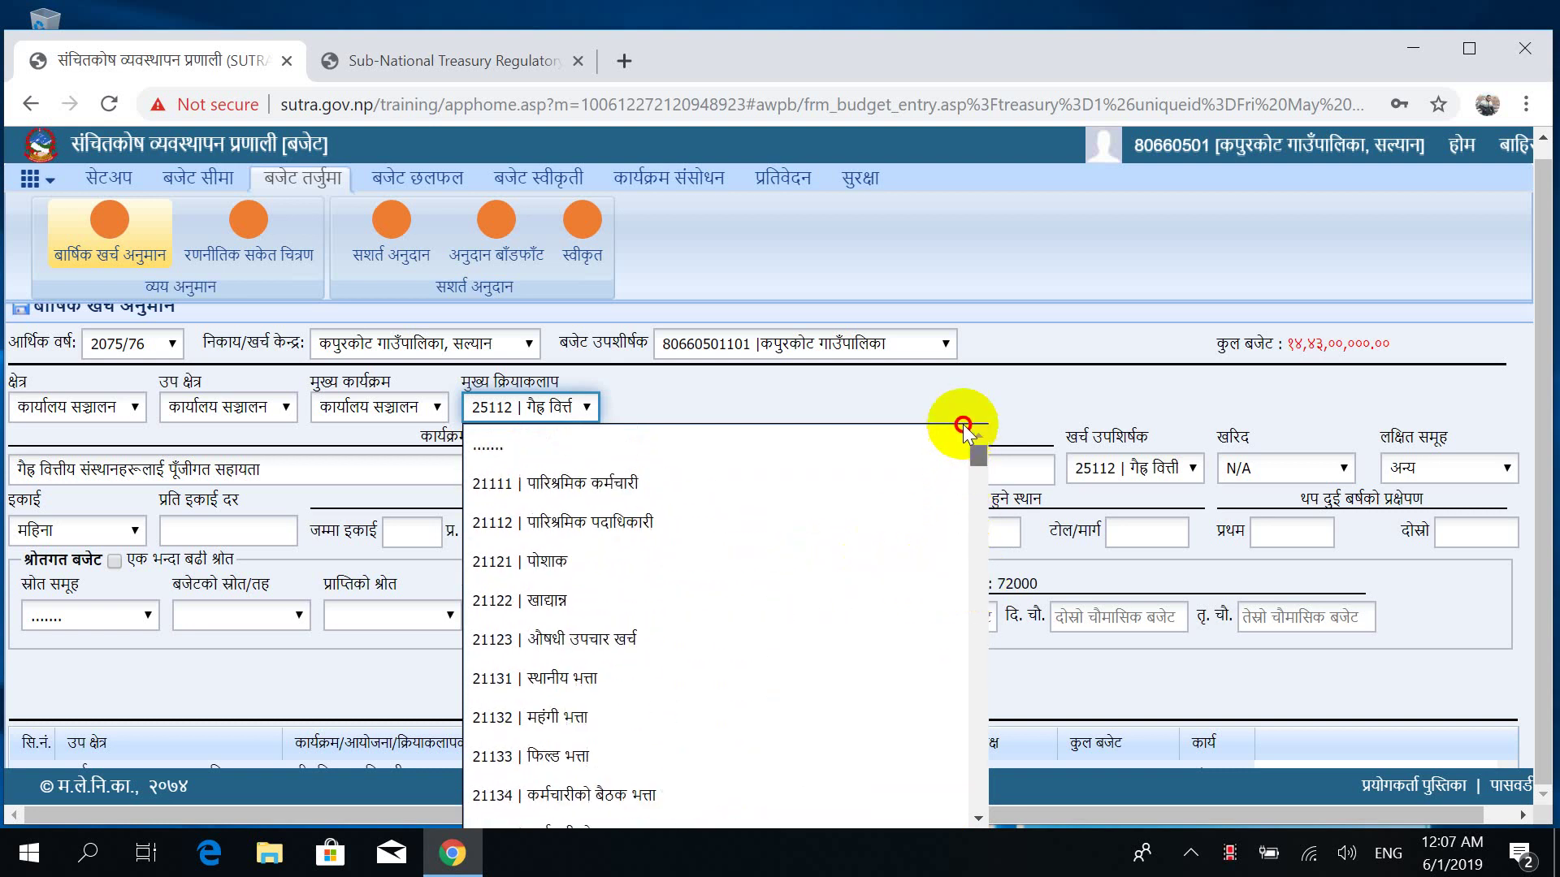
pyautogui.click(513, 455)
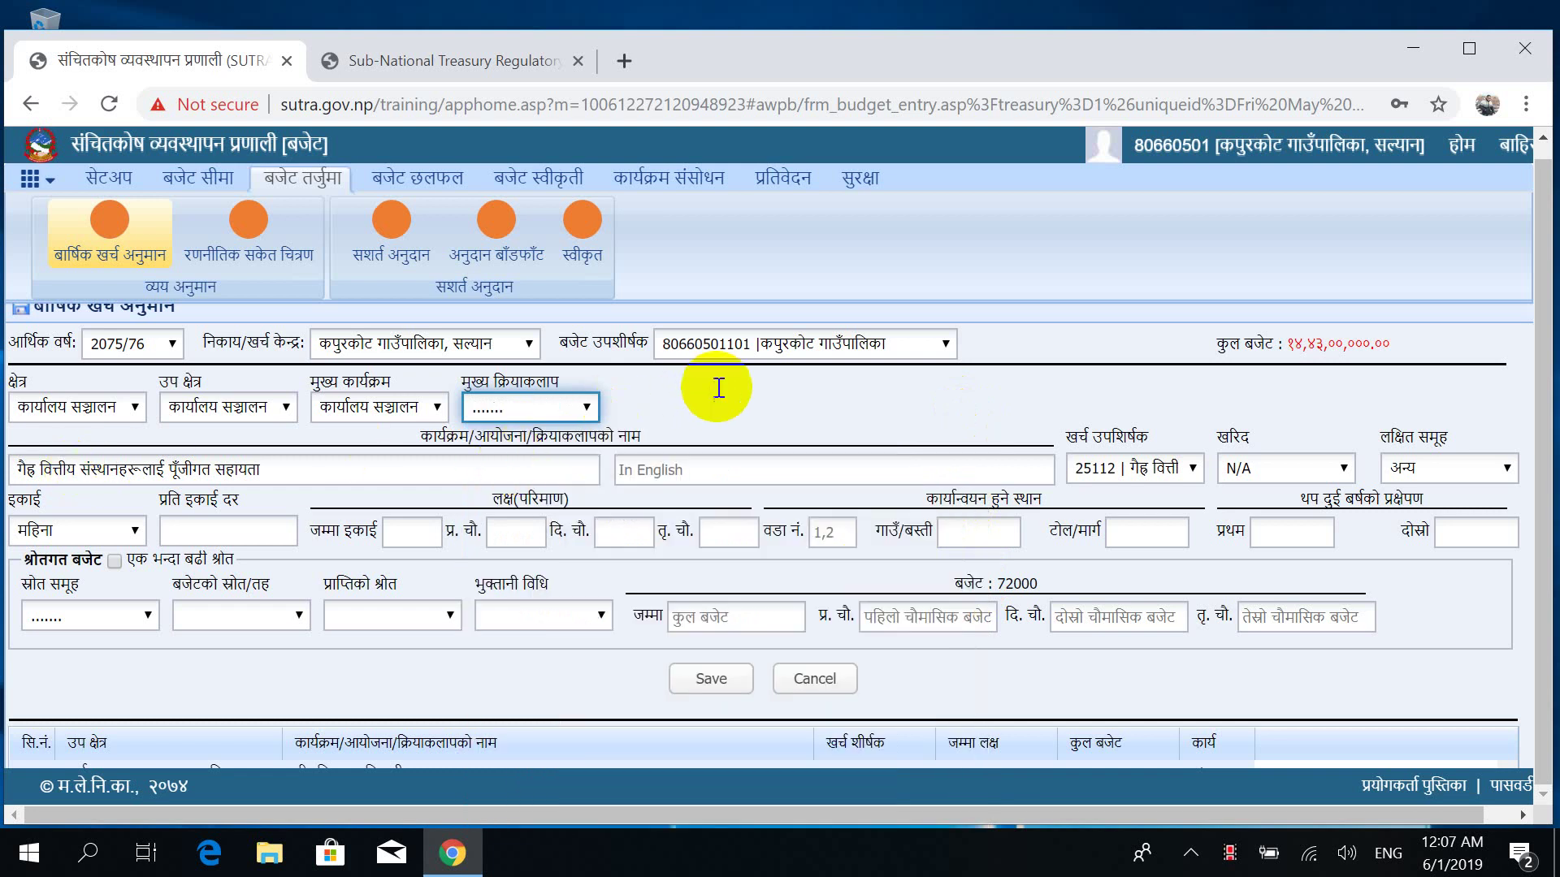
pyautogui.click(219, 527)
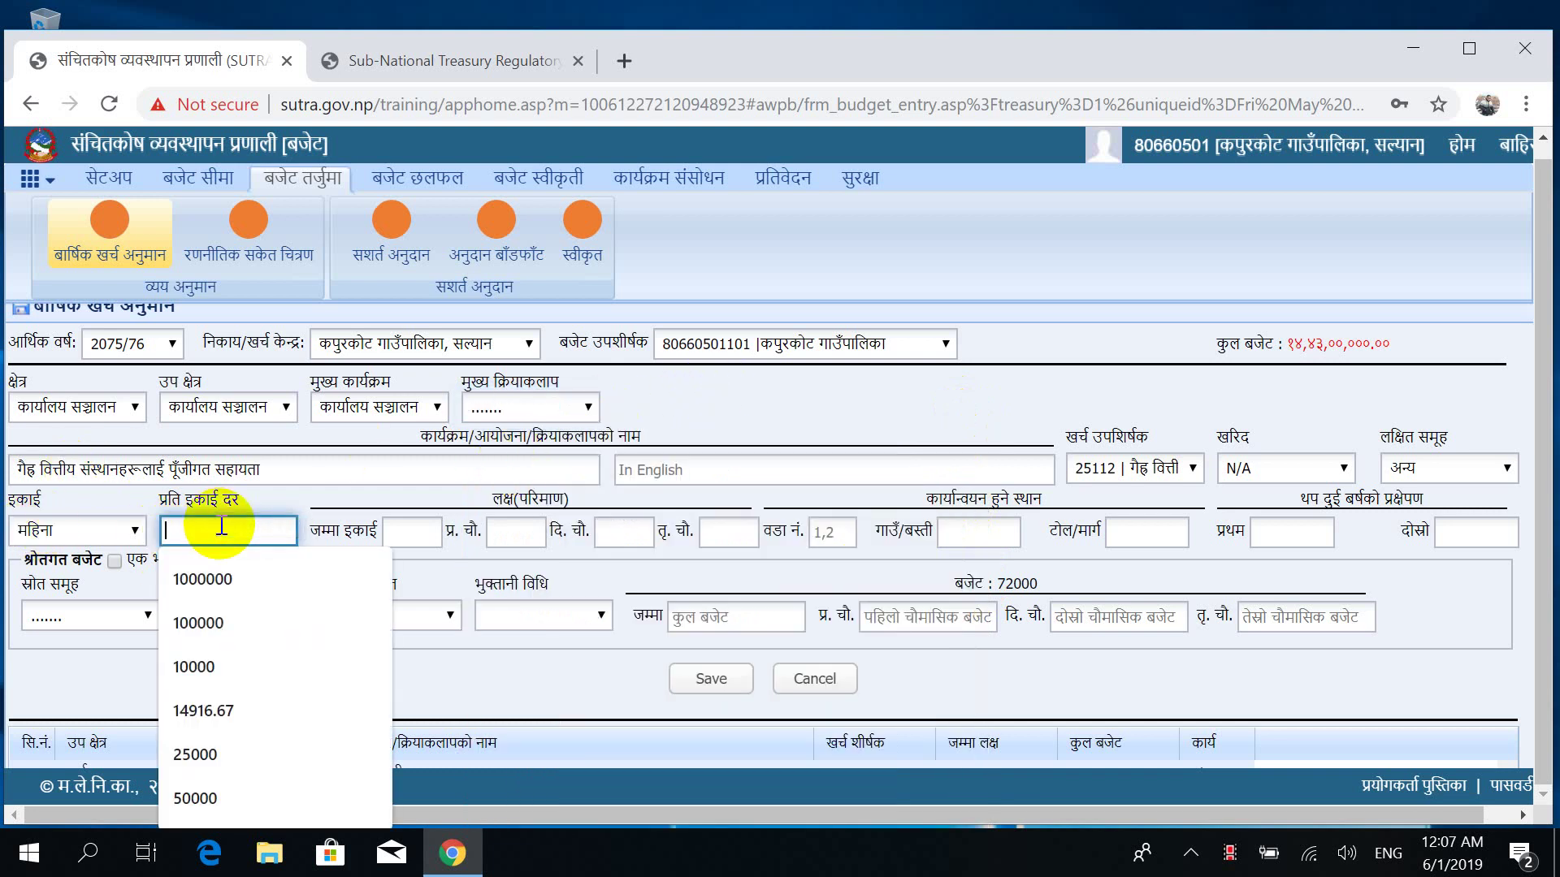
pyautogui.click(548, 407)
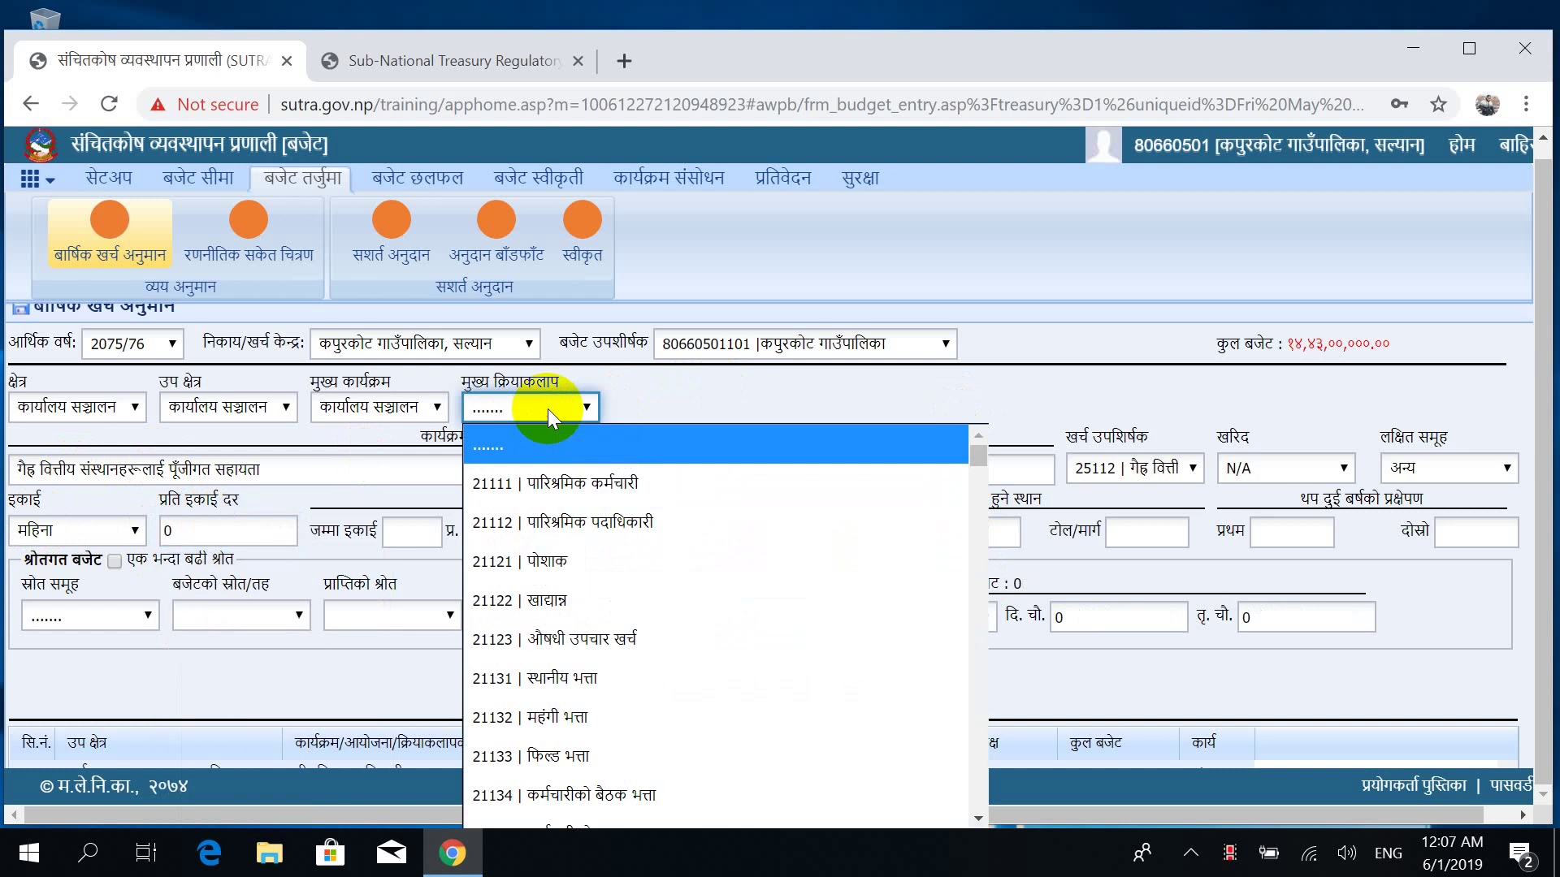
pyautogui.click(547, 408)
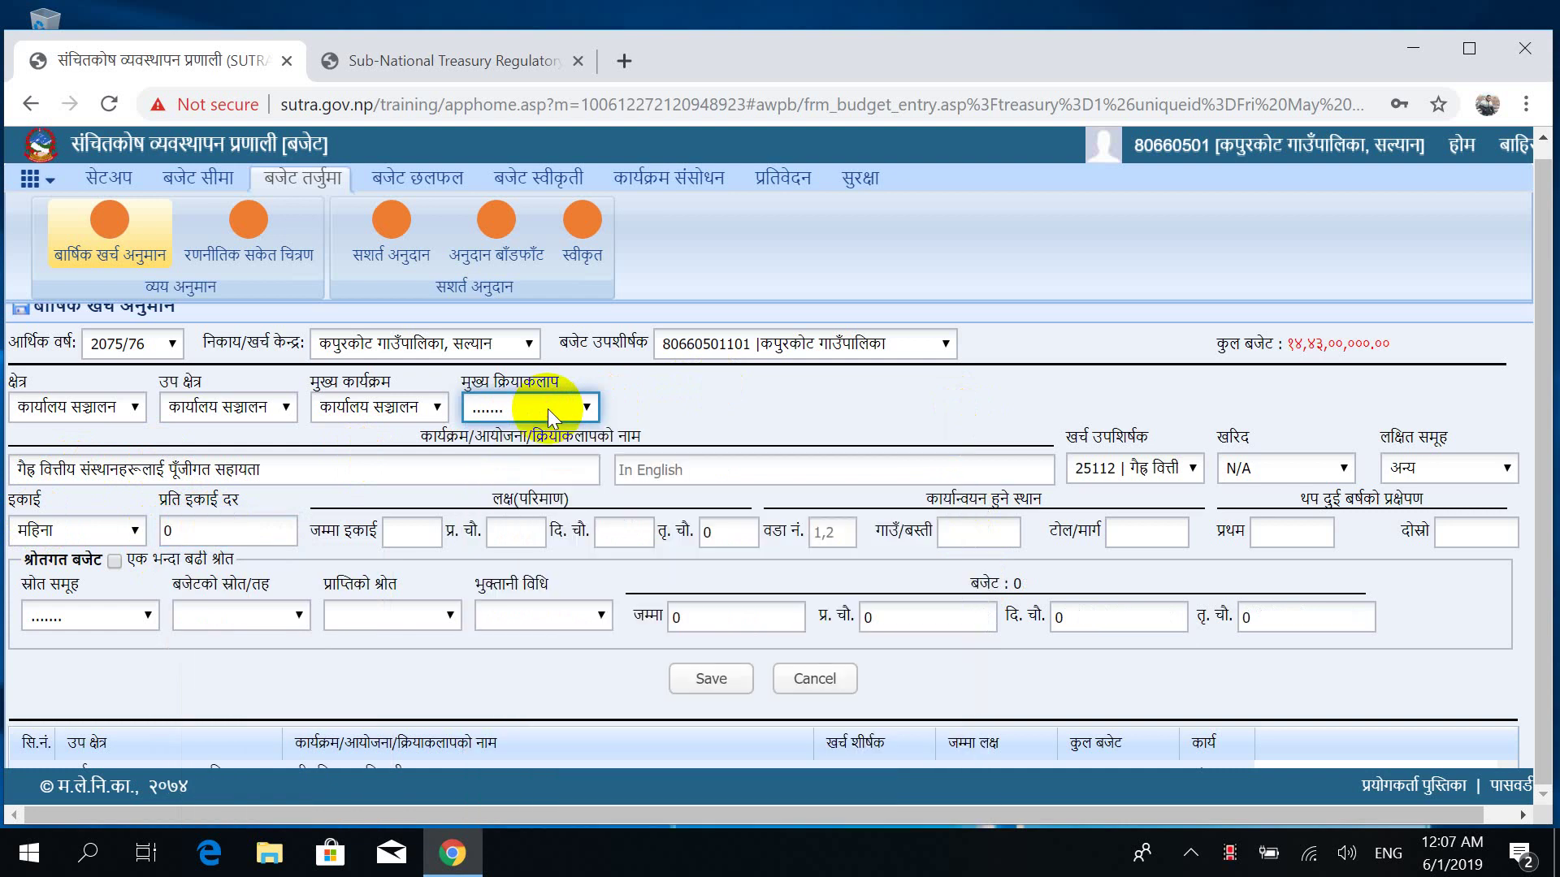
# Set the main activity to 22311 मसलन्द तथा कार्यालय सामाग्री.
pyautogui.click(547, 407)
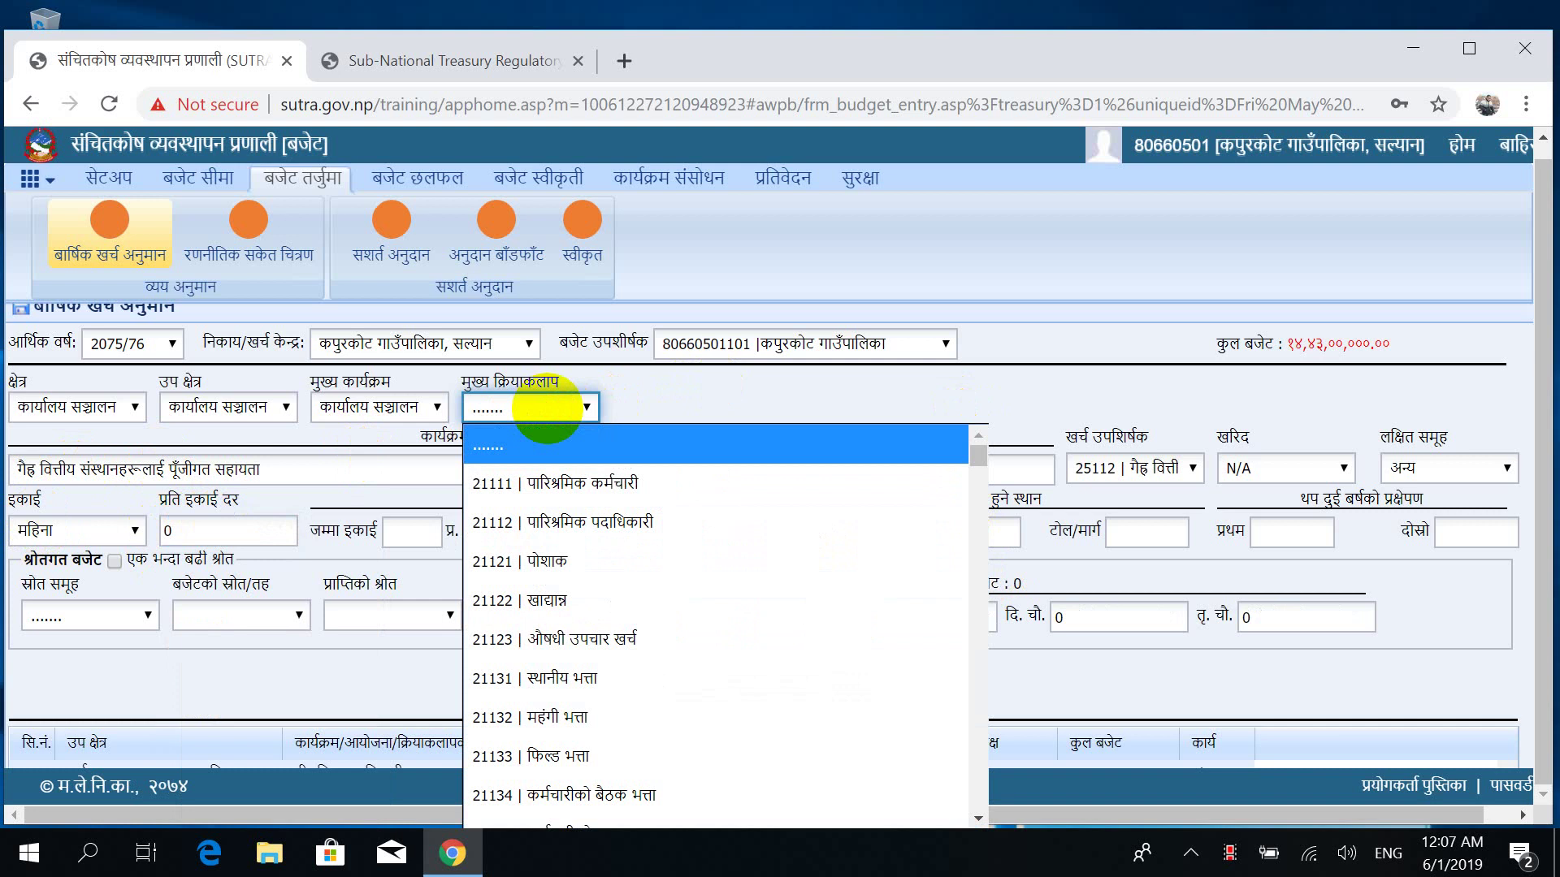
pyautogui.press('Down')
pyautogui.press('Down')
pyautogui.press('Down')
pyautogui.press('Down')
pyautogui.press('Down')
pyautogui.press('Down')
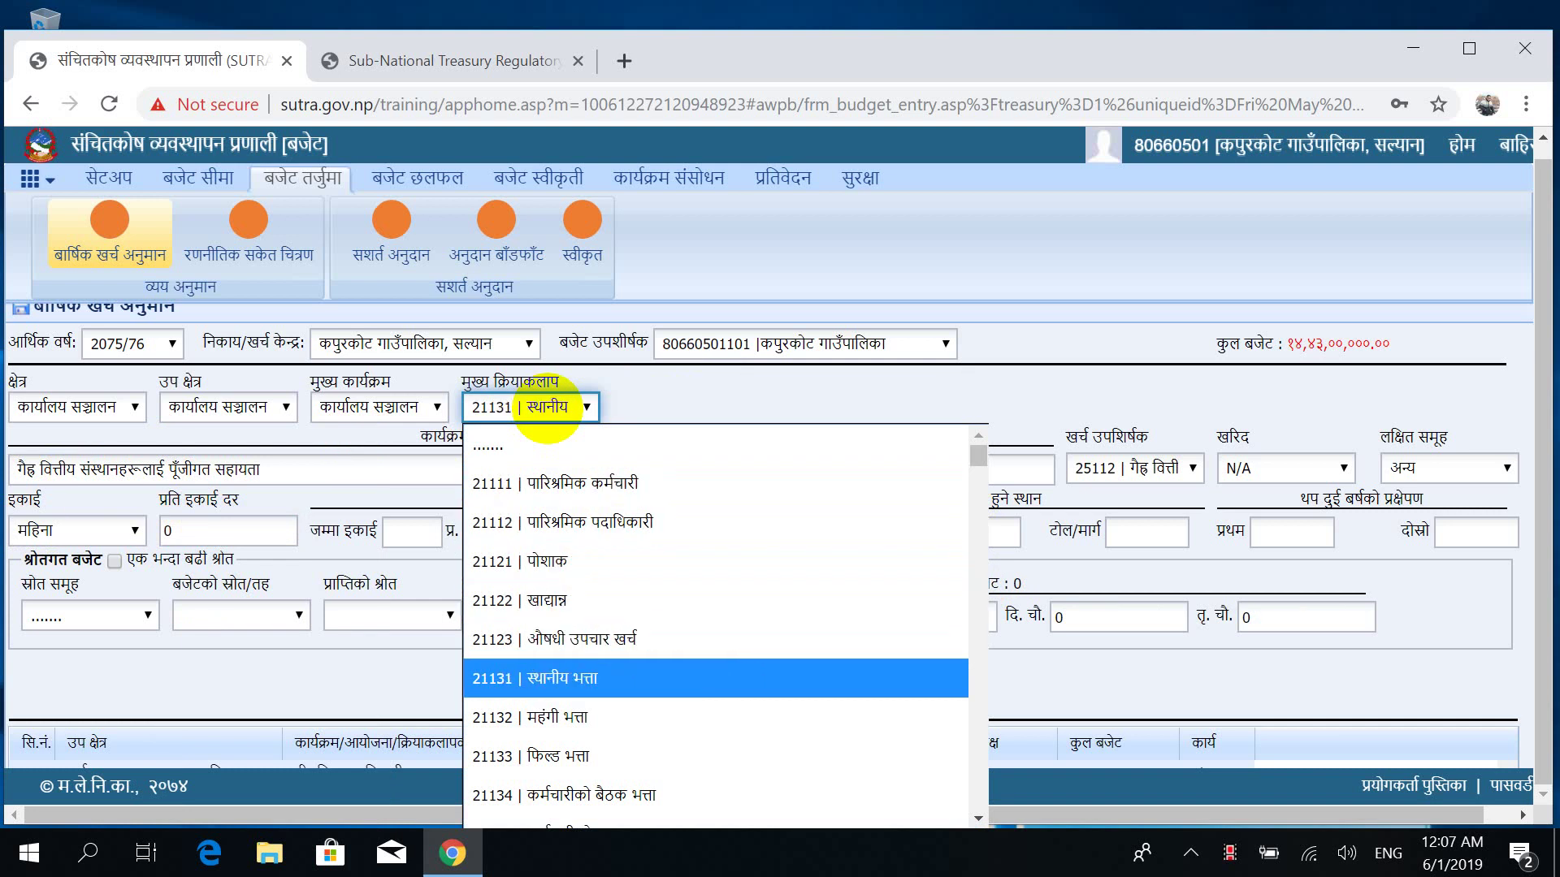
pyautogui.press('Down')
pyautogui.press('Down')
pyautogui.press('Down')
pyautogui.press('Down')
pyautogui.press('Down')
pyautogui.press('Down')
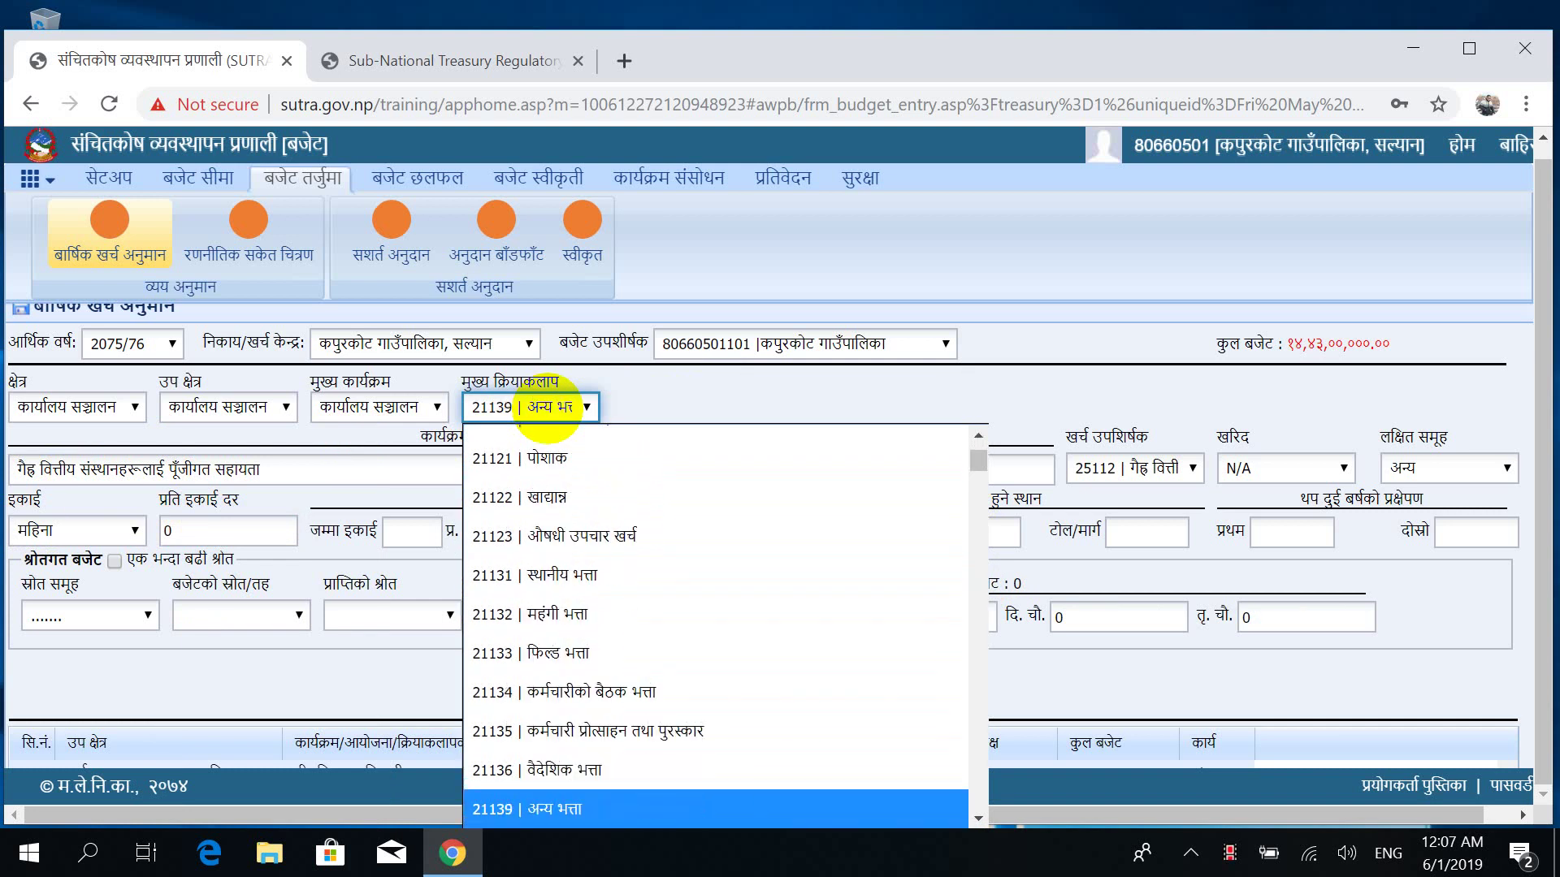
pyautogui.press('Down')
pyautogui.press('Down')
pyautogui.press('Down')
pyautogui.press('Down')
pyautogui.press('Down')
pyautogui.press('Down')
pyautogui.press('Down')
pyautogui.press('Down')
pyautogui.press('Down')
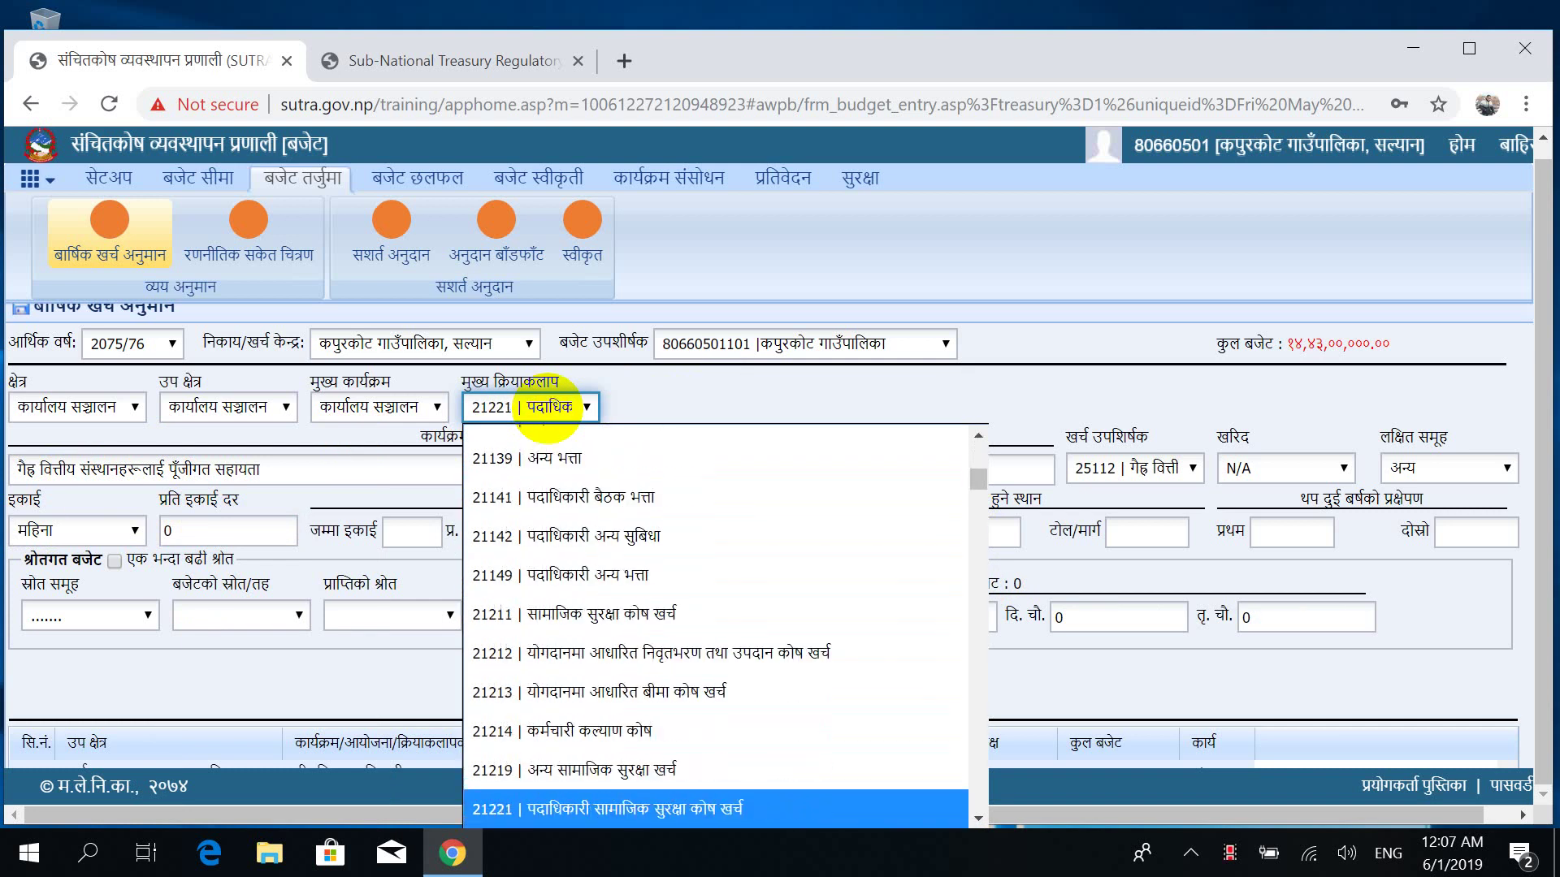
pyautogui.press('Down')
pyautogui.press('Down')
pyautogui.press('Down')
pyautogui.press('Down')
pyautogui.press('Down')
pyautogui.press('Down')
pyautogui.press('Down')
pyautogui.press('Down')
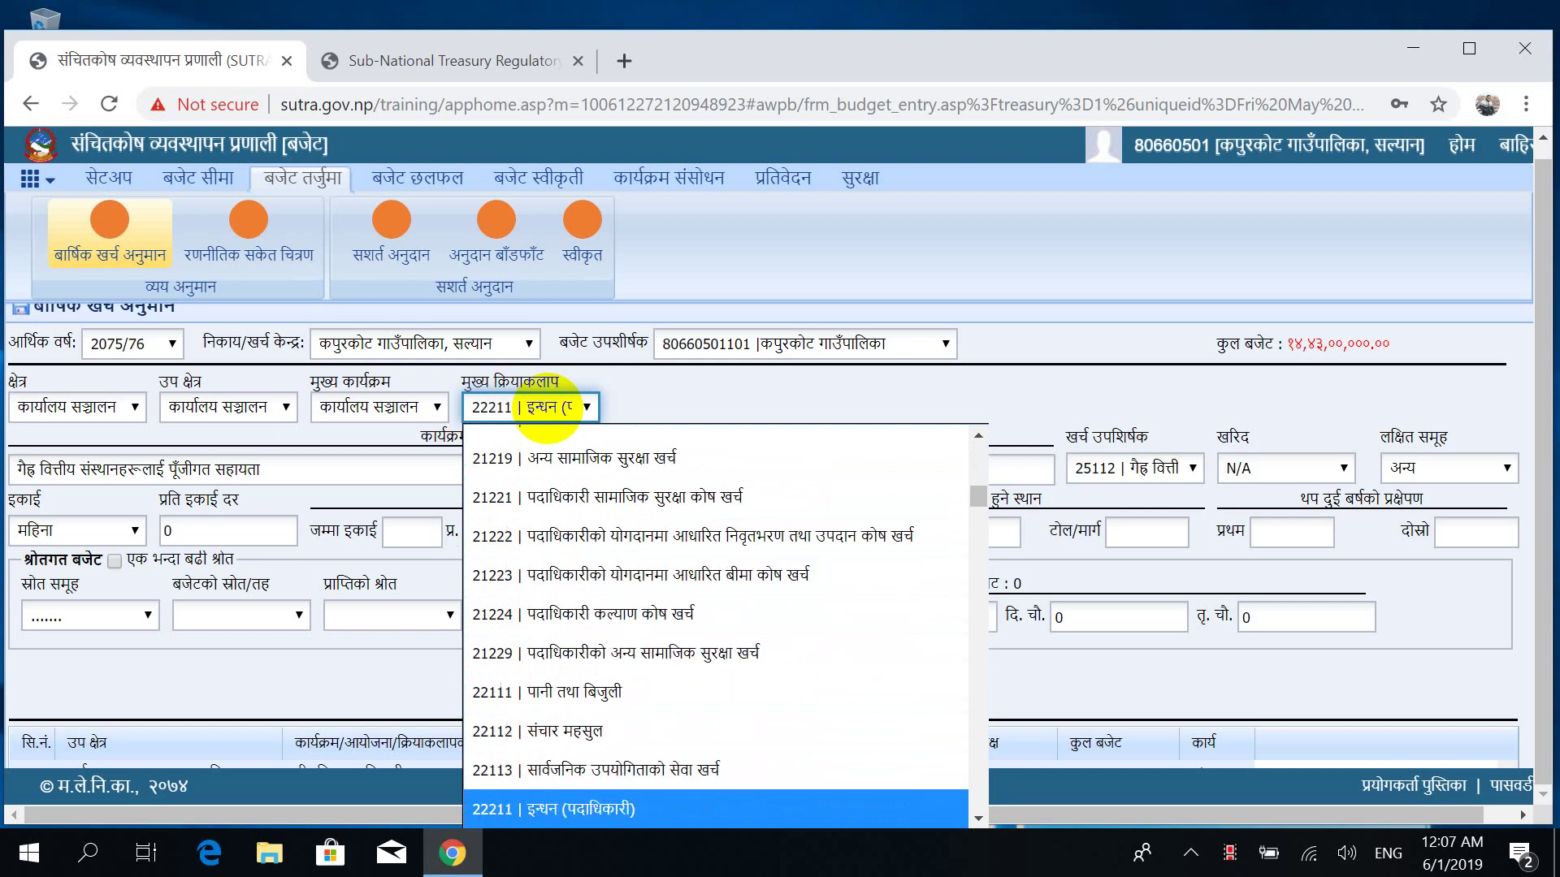
pyautogui.press('Down')
pyautogui.press('Down')
pyautogui.press('Down')
pyautogui.press('Down')
pyautogui.press('Down')
pyautogui.press('Down')
pyautogui.press('Down')
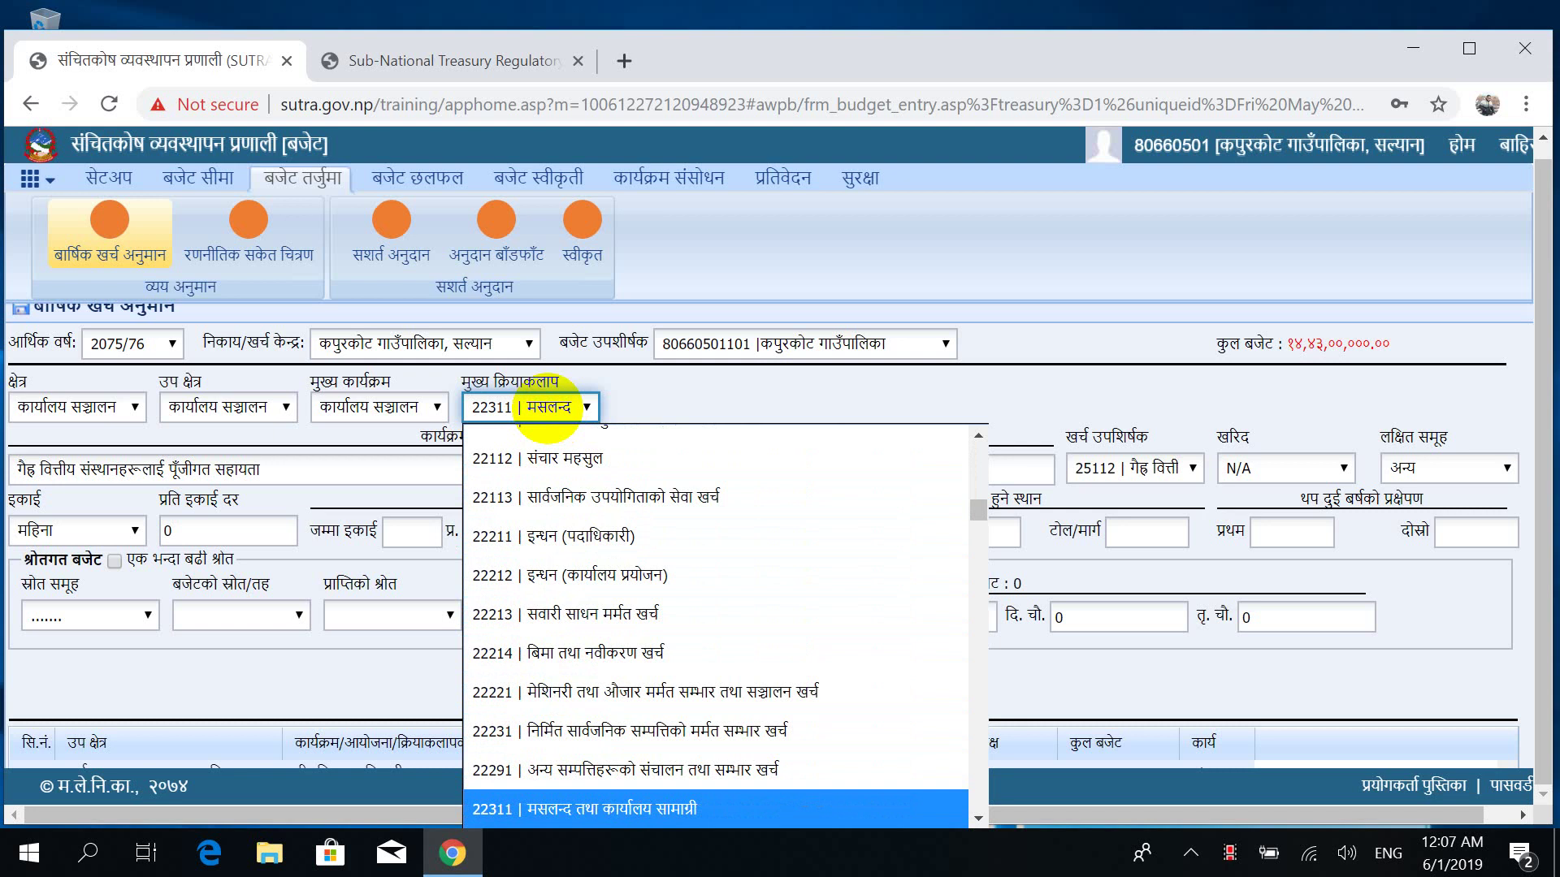
pyautogui.press('Return')
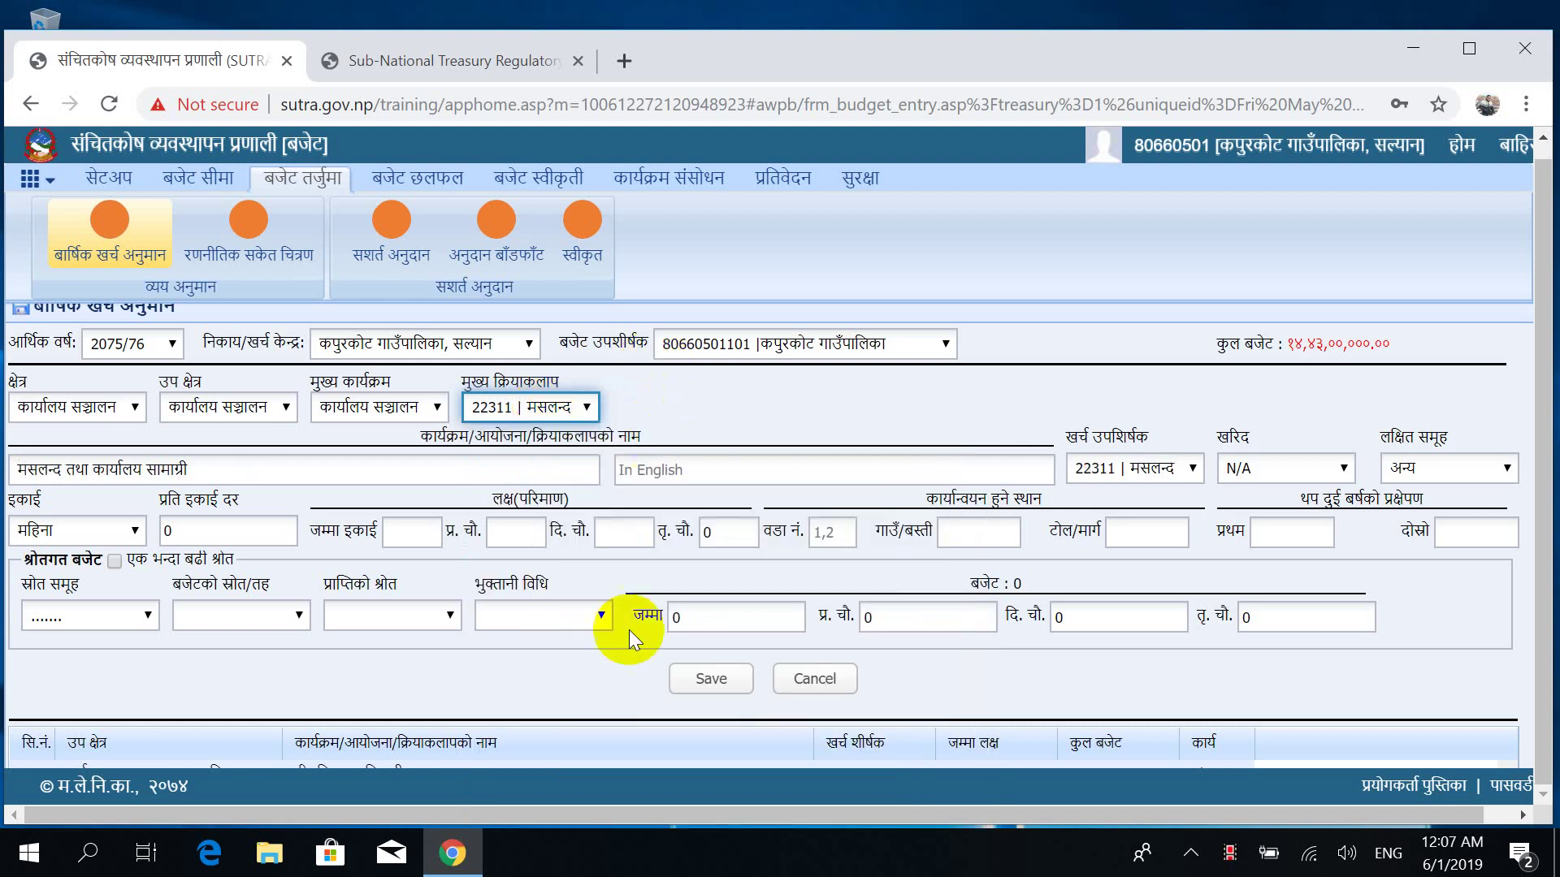
pyautogui.click(704, 402)
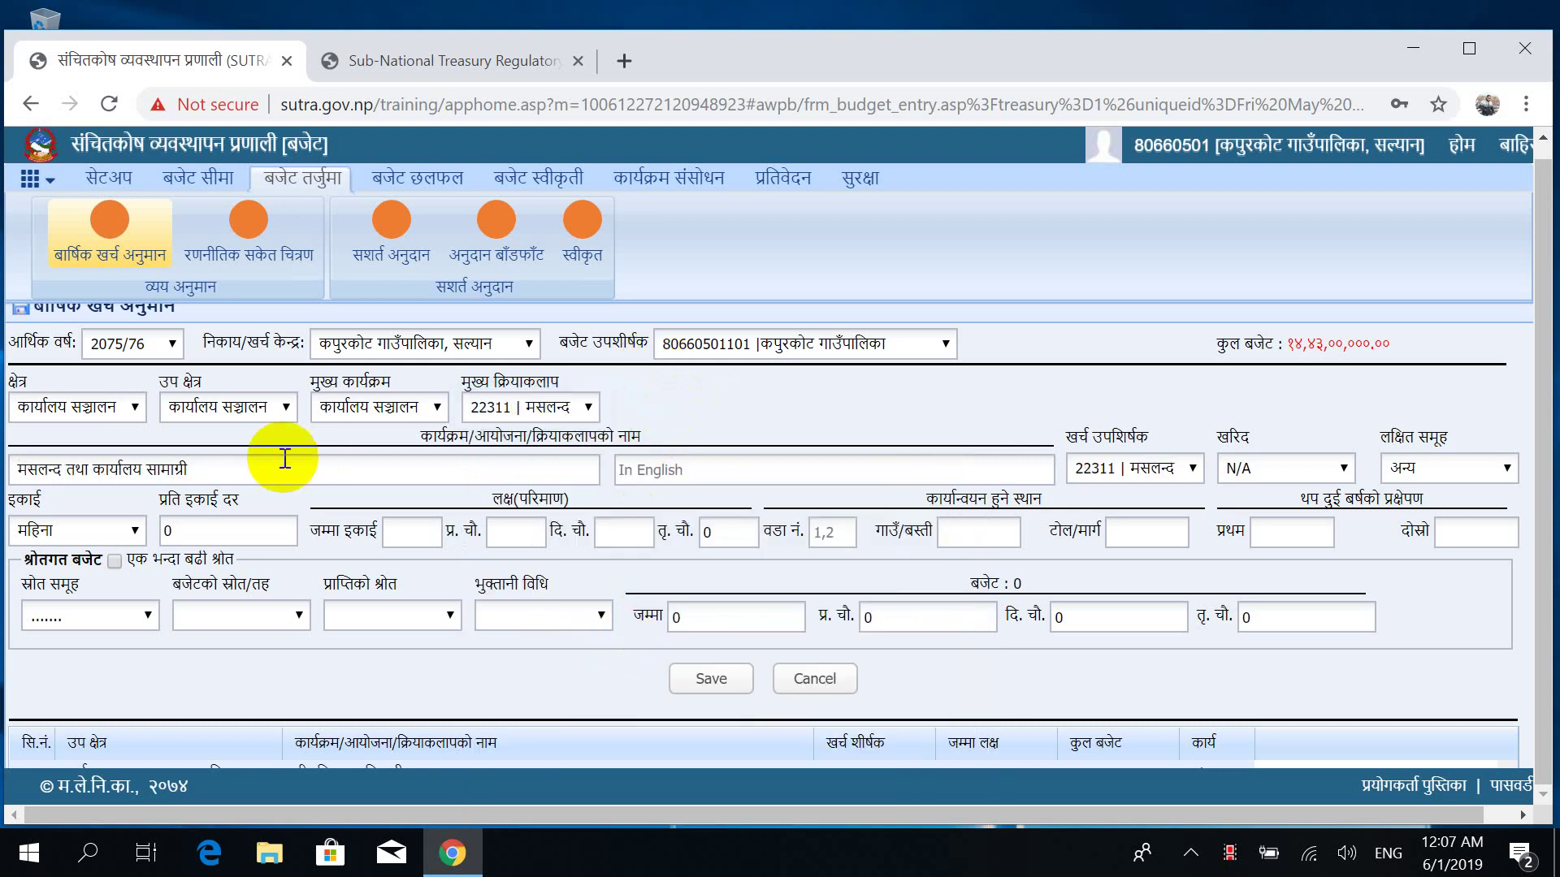
pyautogui.click(105, 622)
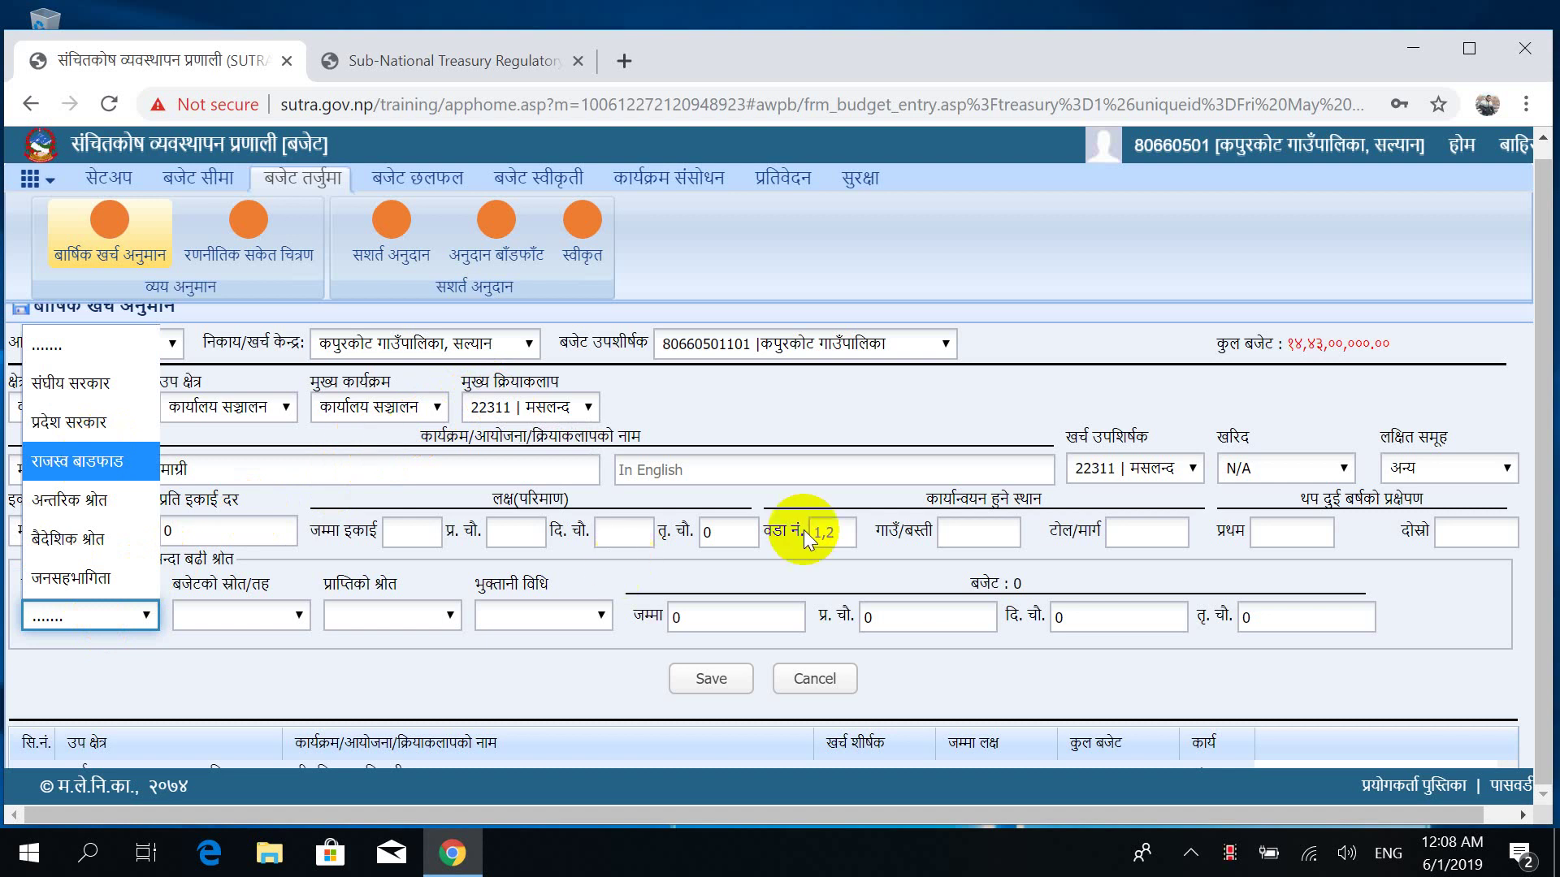
# Choose राजस्व बाडफाड as the entry's स्रोत समूह.
pyautogui.press('Return')
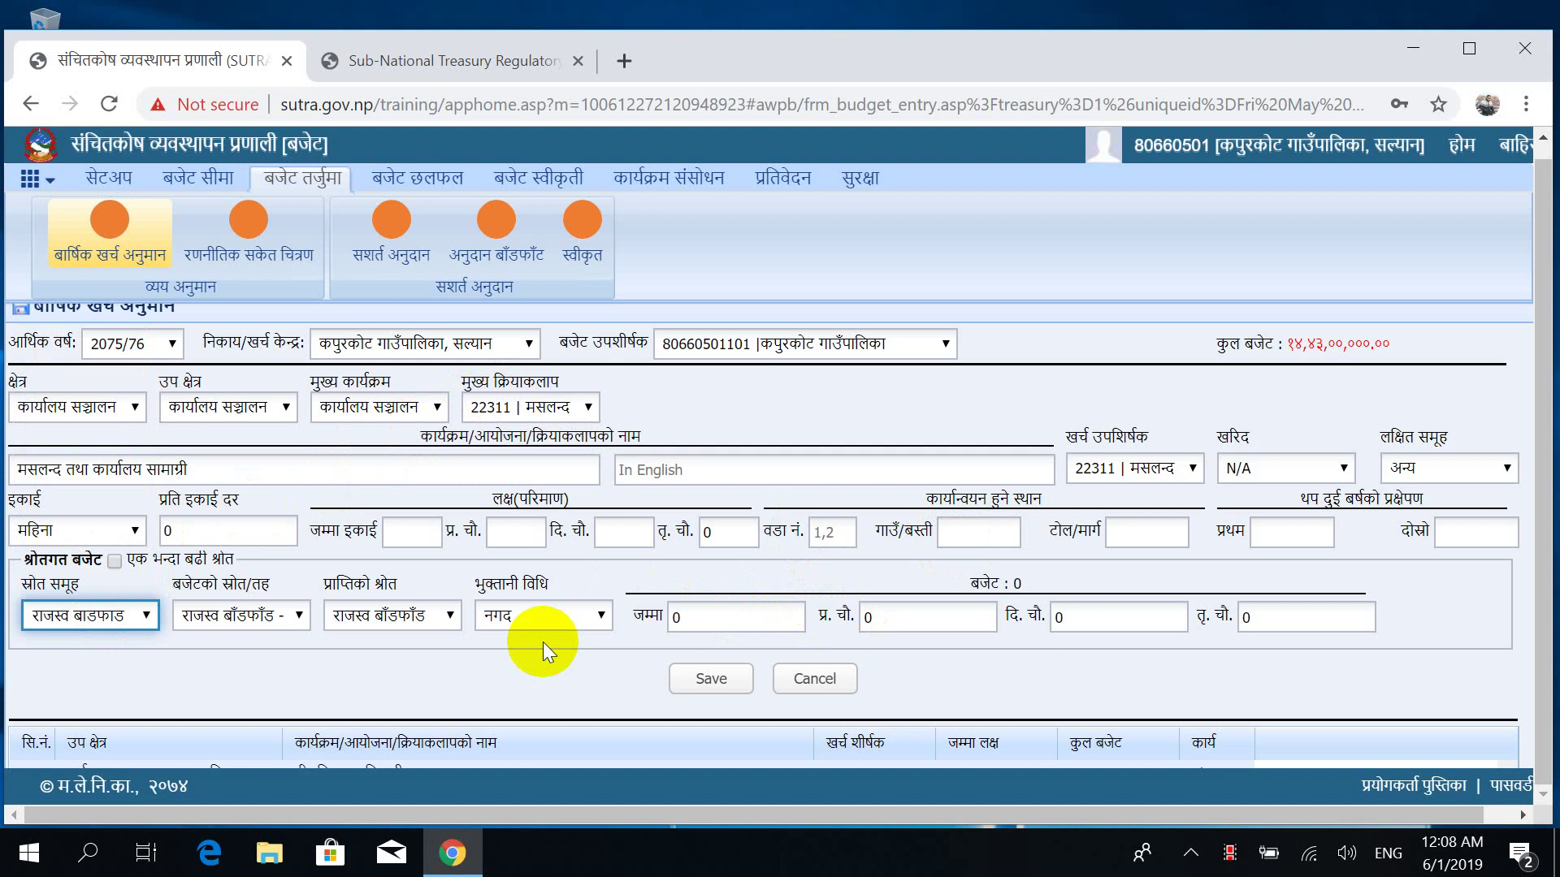
pyautogui.click(180, 532)
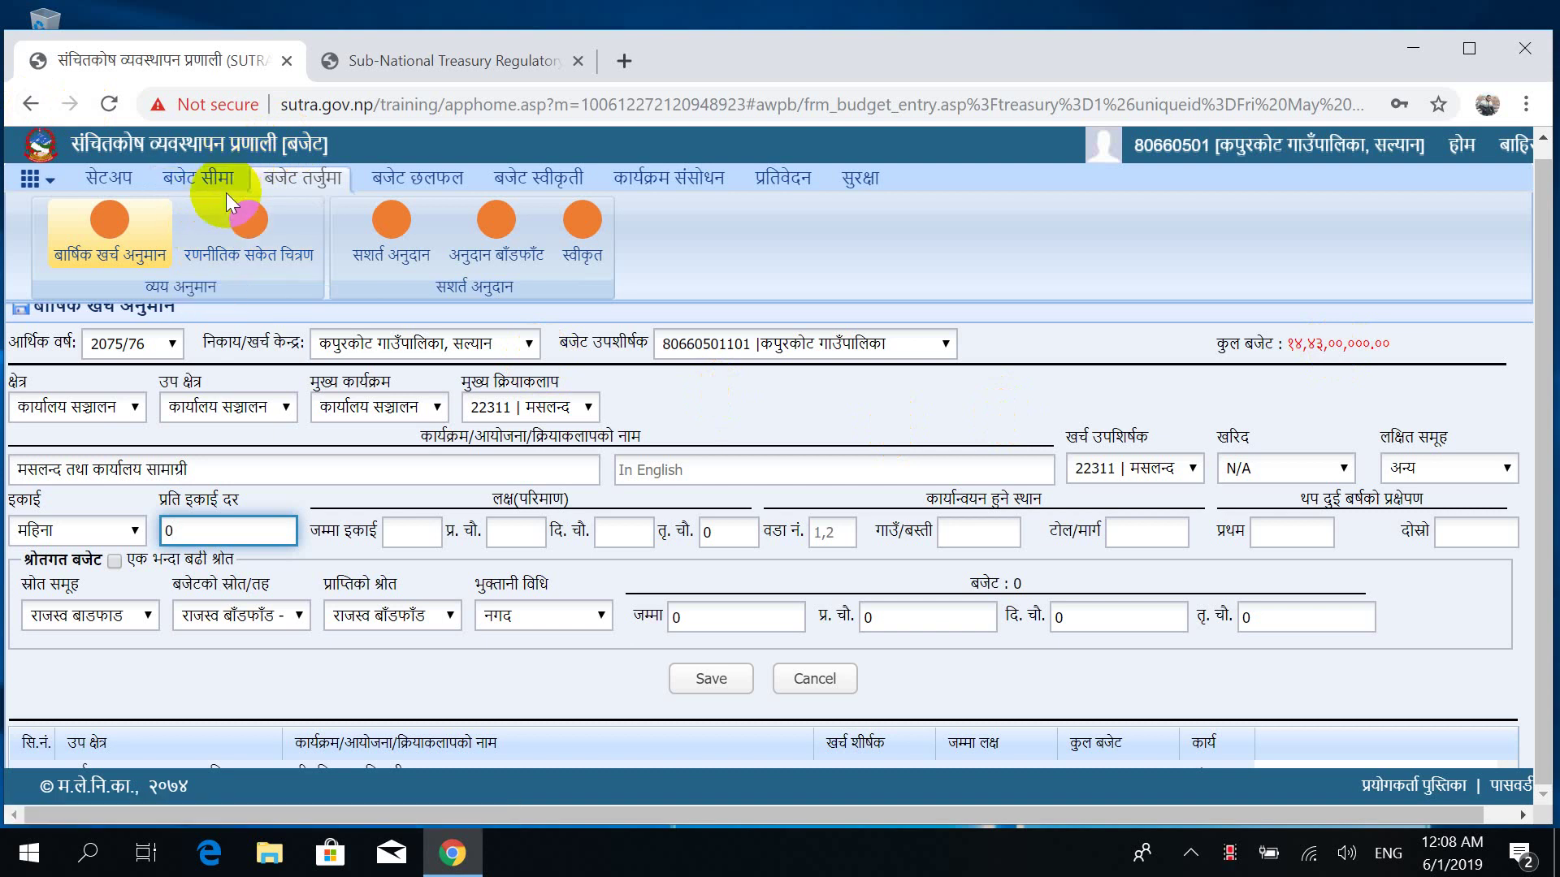
# Save the stationery entry at rate 97000, 12 units split 4/4/4, totalling 1164000.
pyautogui.press('BackSpace')
pyautogui.write('97000')
pyautogui.press('Tab')
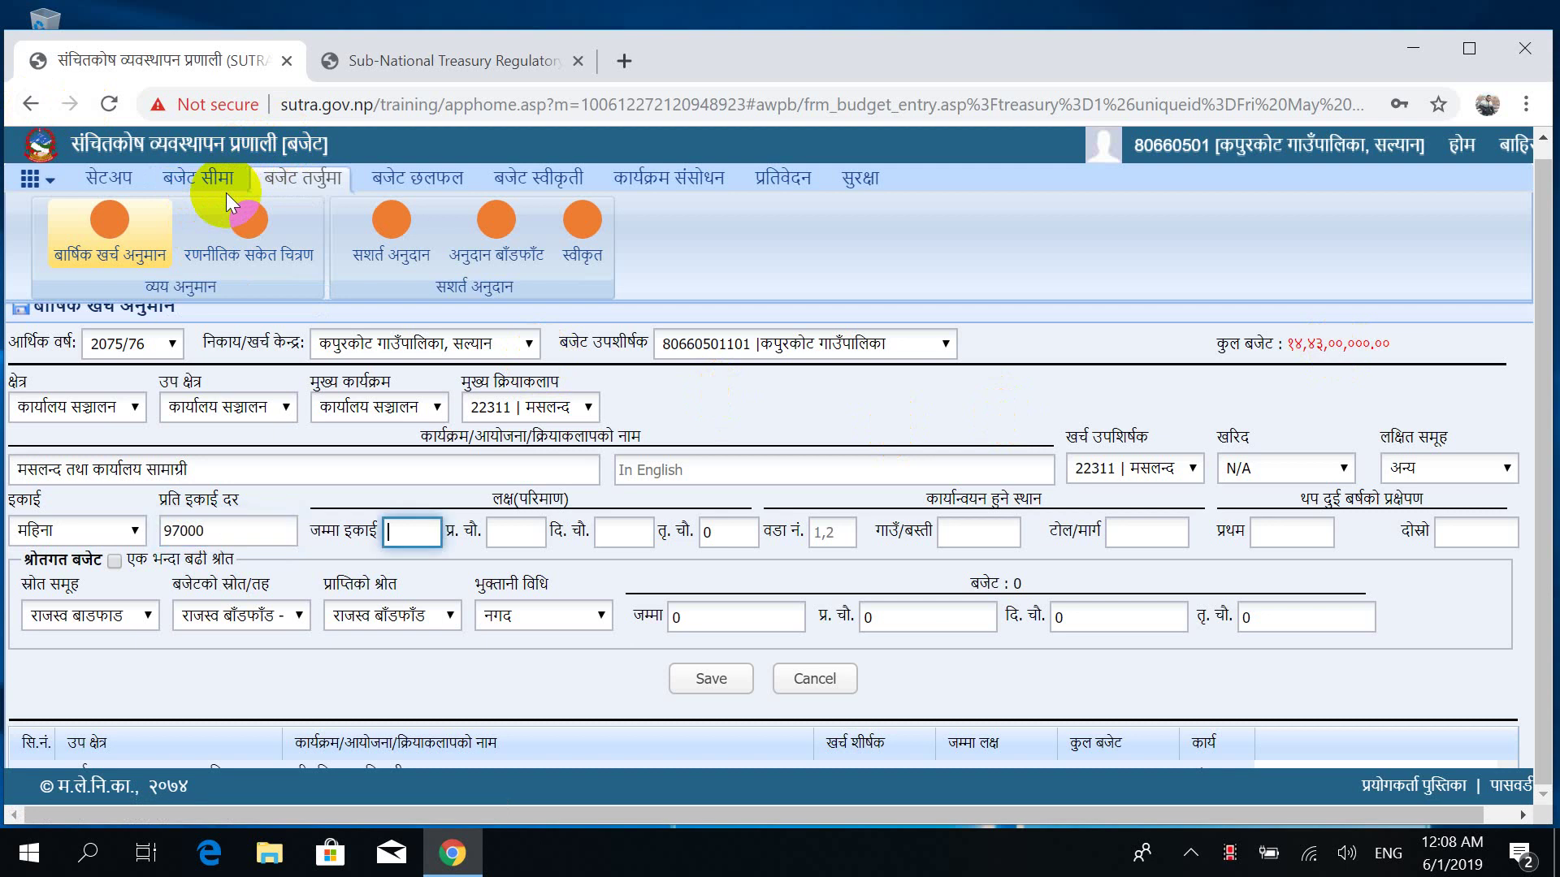
pyautogui.write('12')
pyautogui.press('Tab')
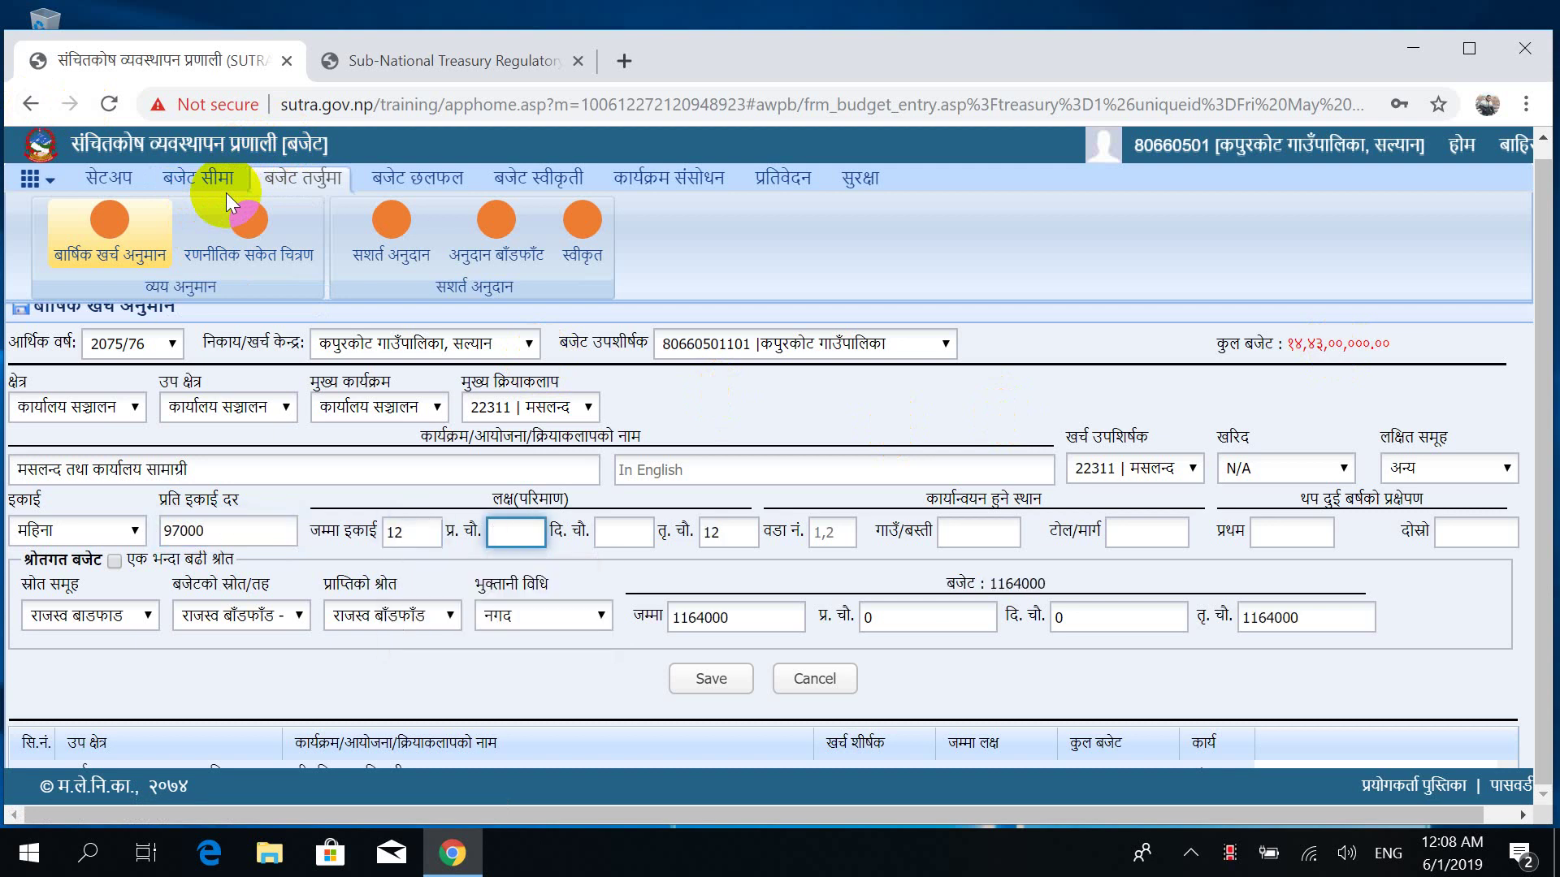
pyautogui.write('4')
pyautogui.press('Tab')
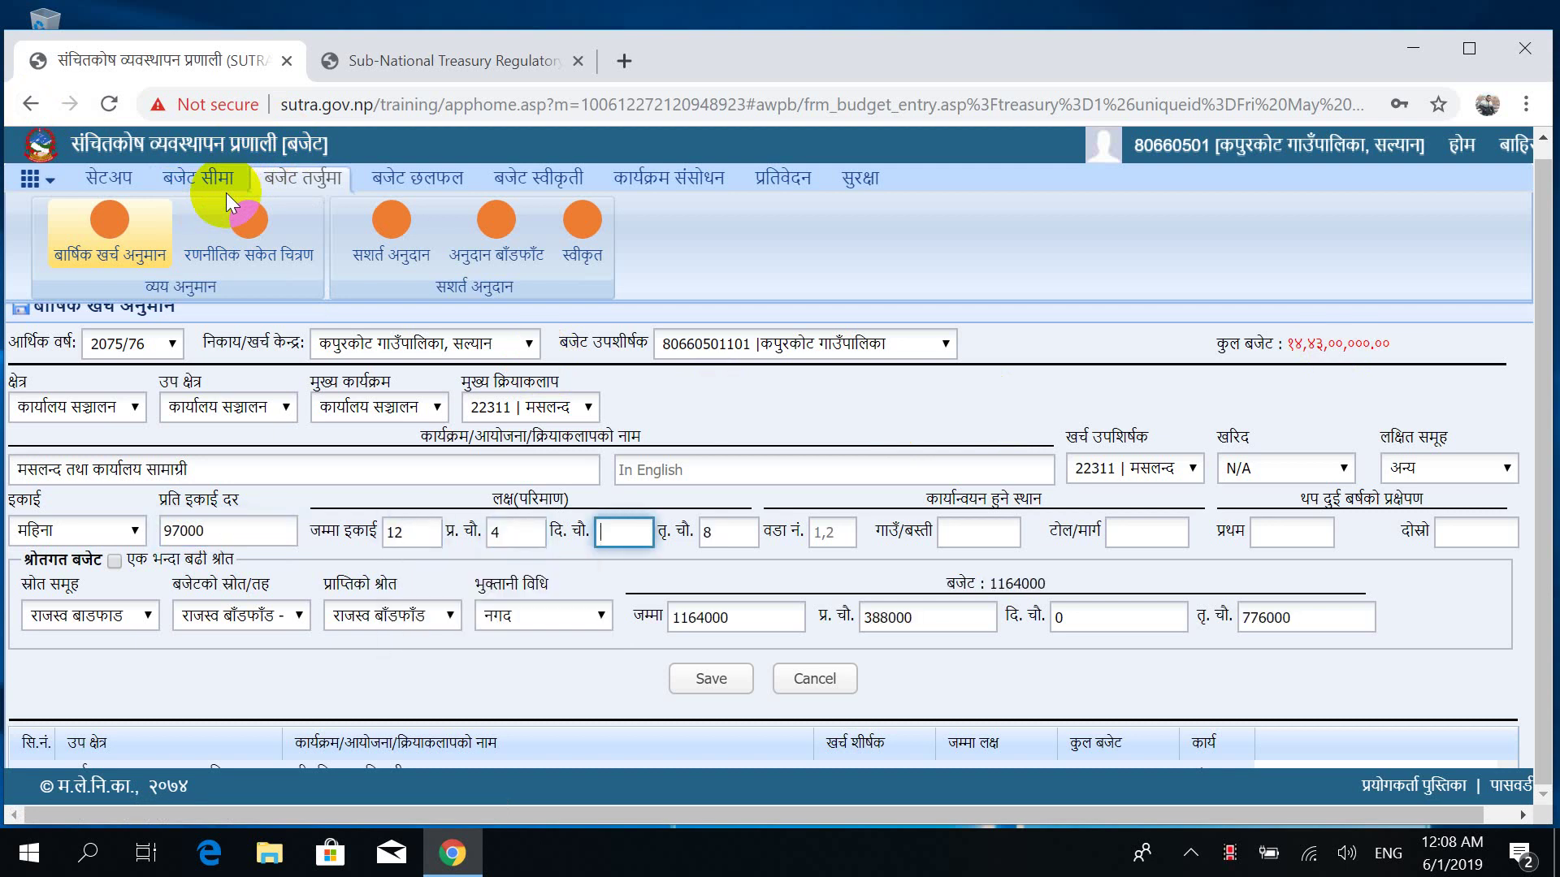
pyautogui.write('4')
pyautogui.press('Tab')
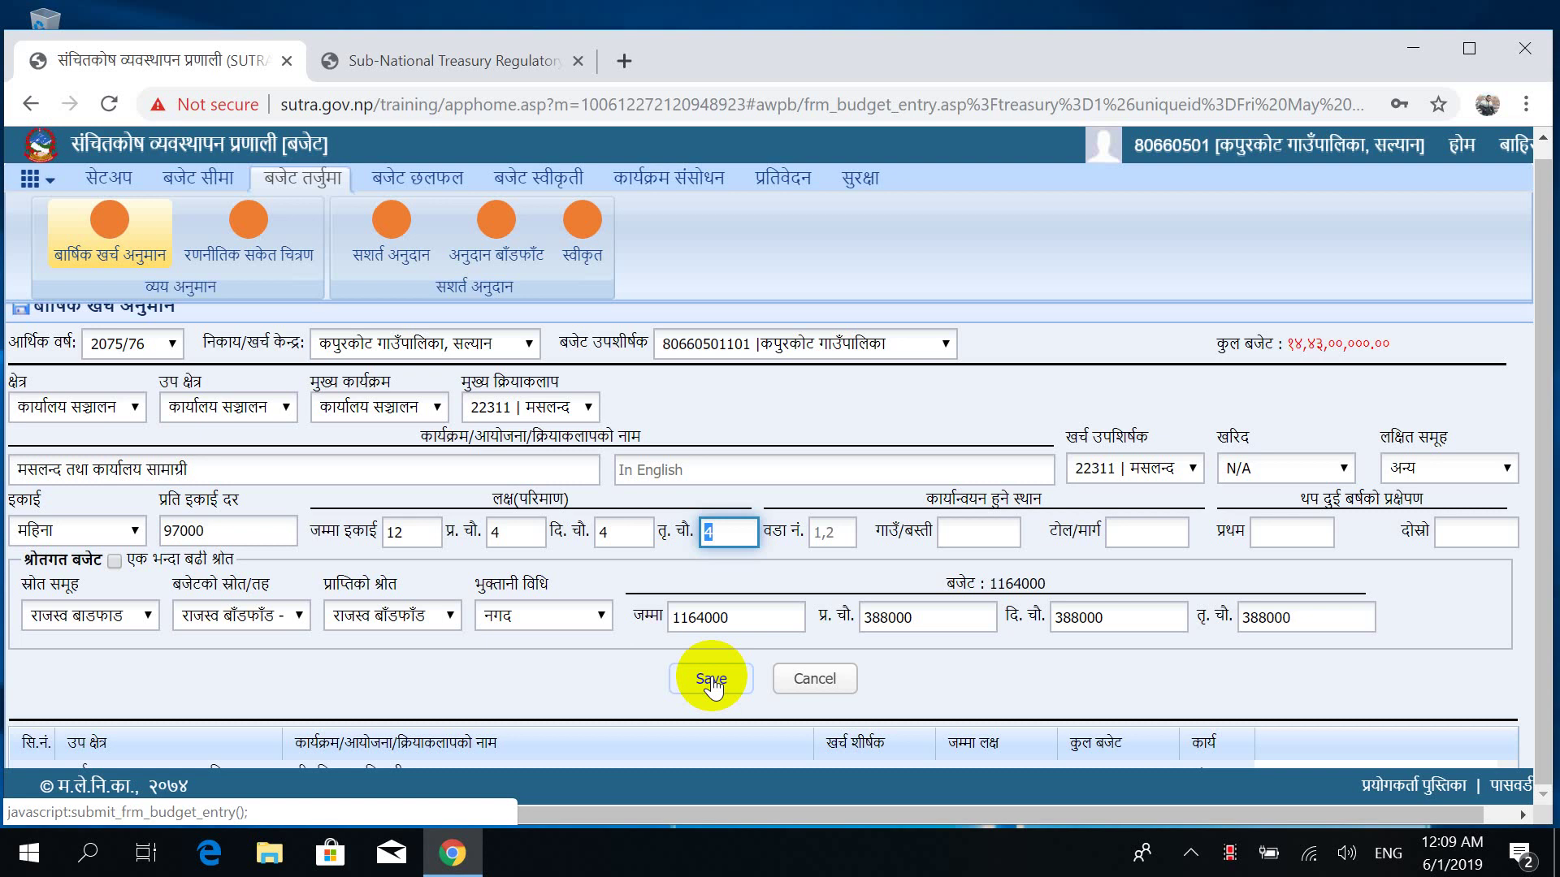
pyautogui.click(711, 681)
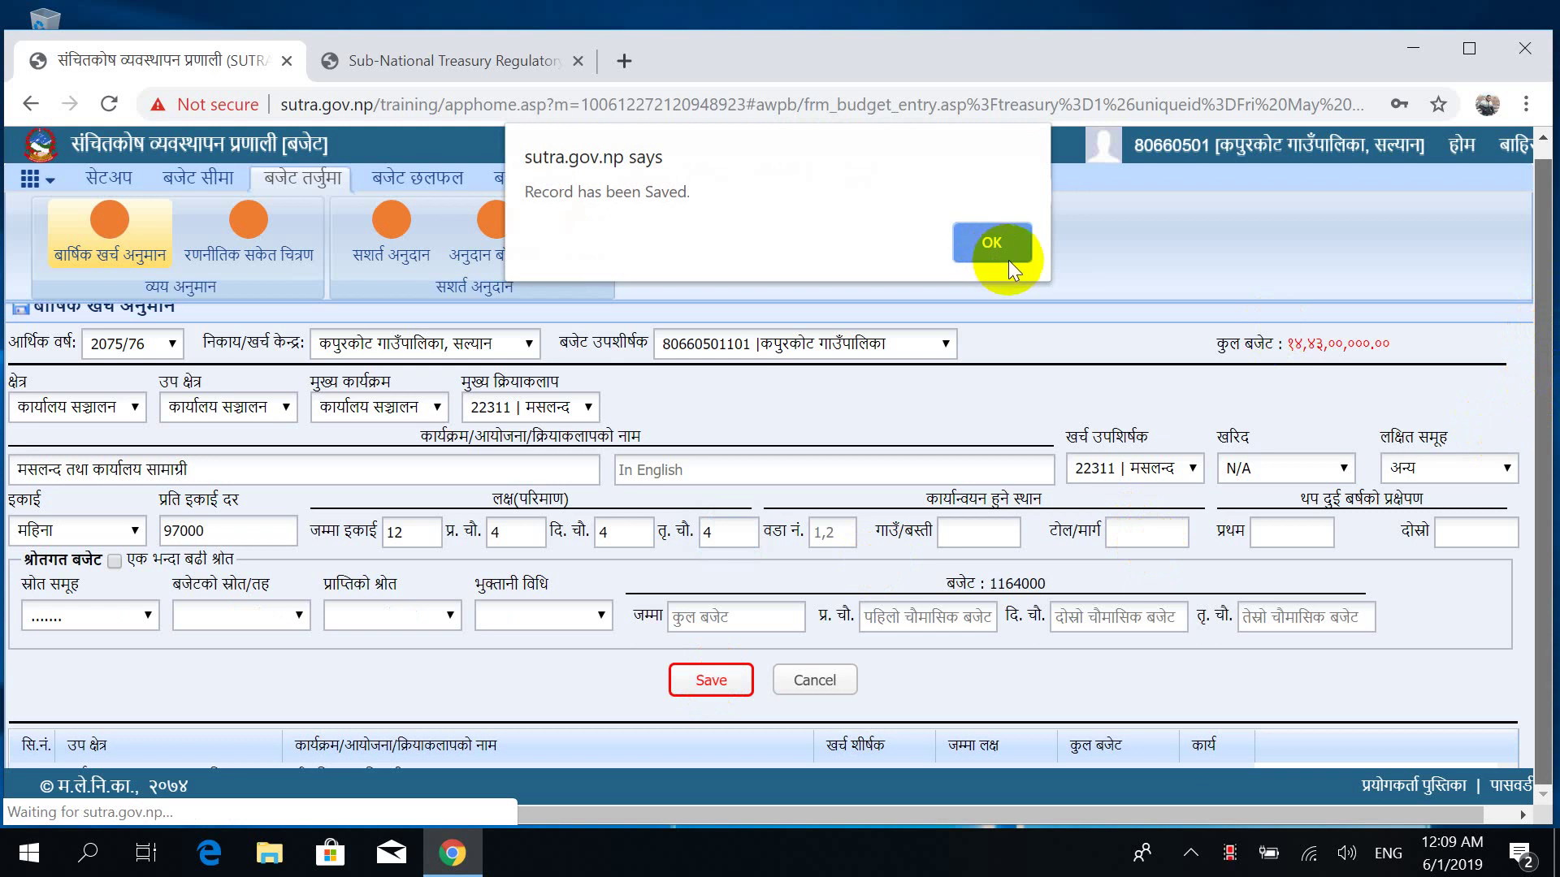
pyautogui.click(996, 242)
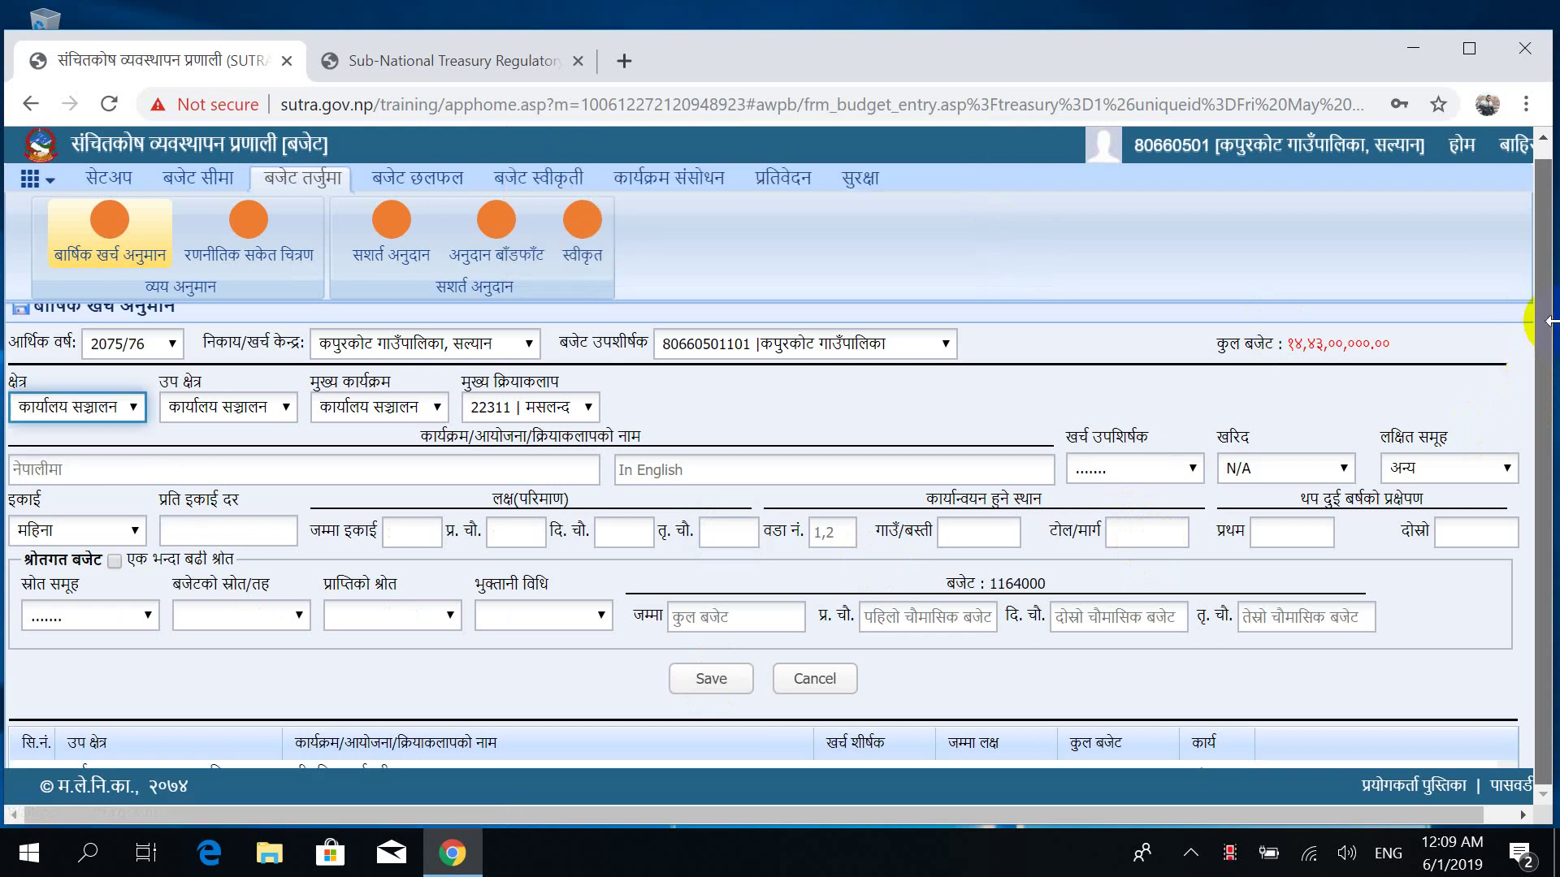
# Switch to the बजेट सीमा (budget ceiling) functions.
pyautogui.moveTo(1542, 262); pyautogui.dragTo(1511, 247)
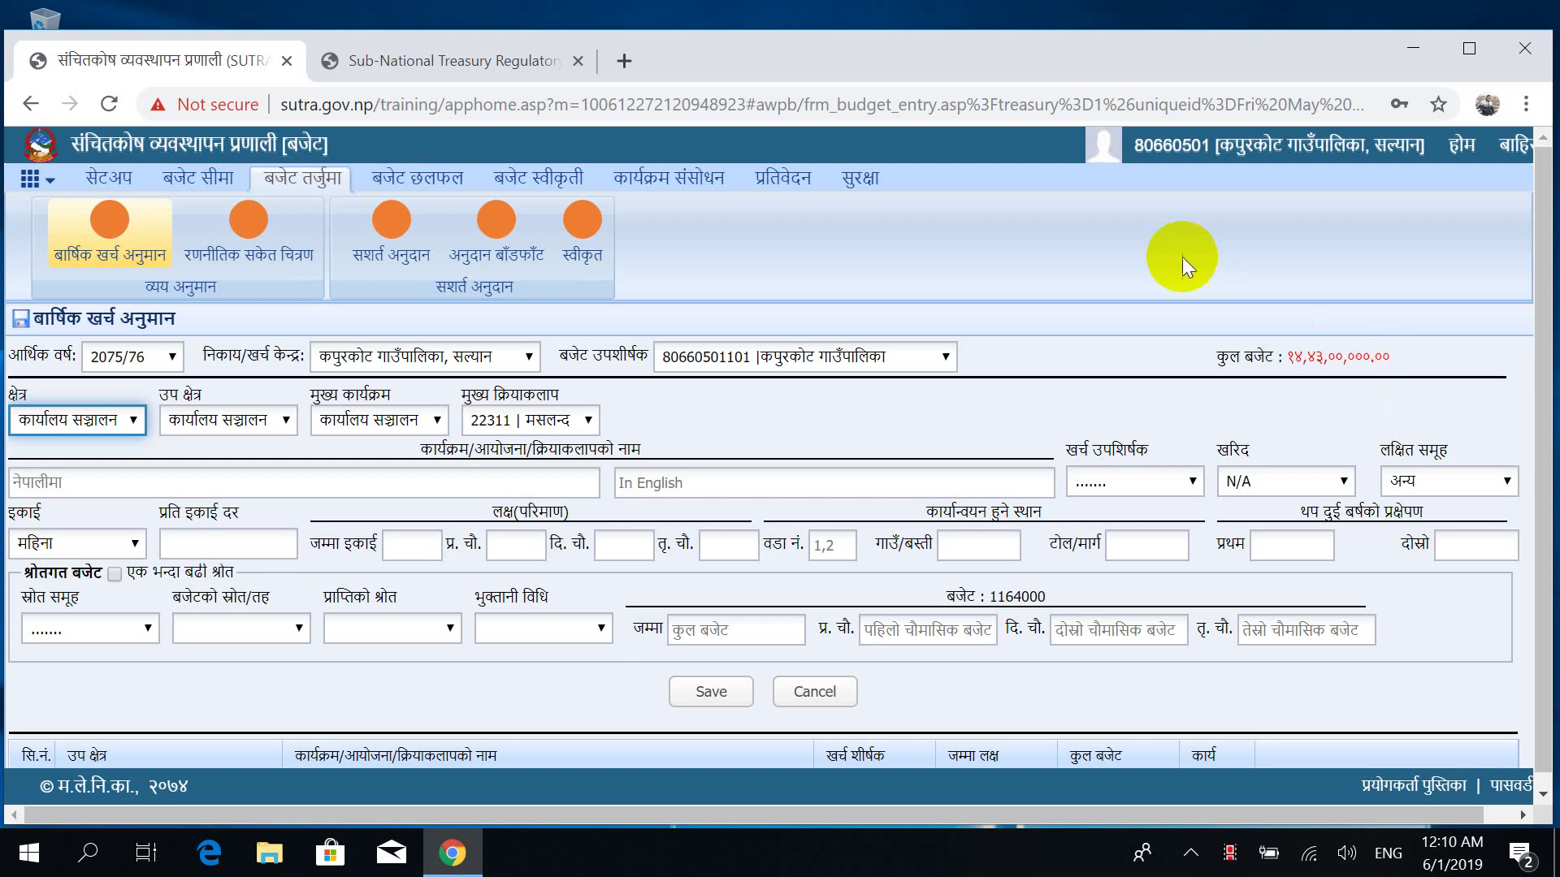
pyautogui.click(188, 173)
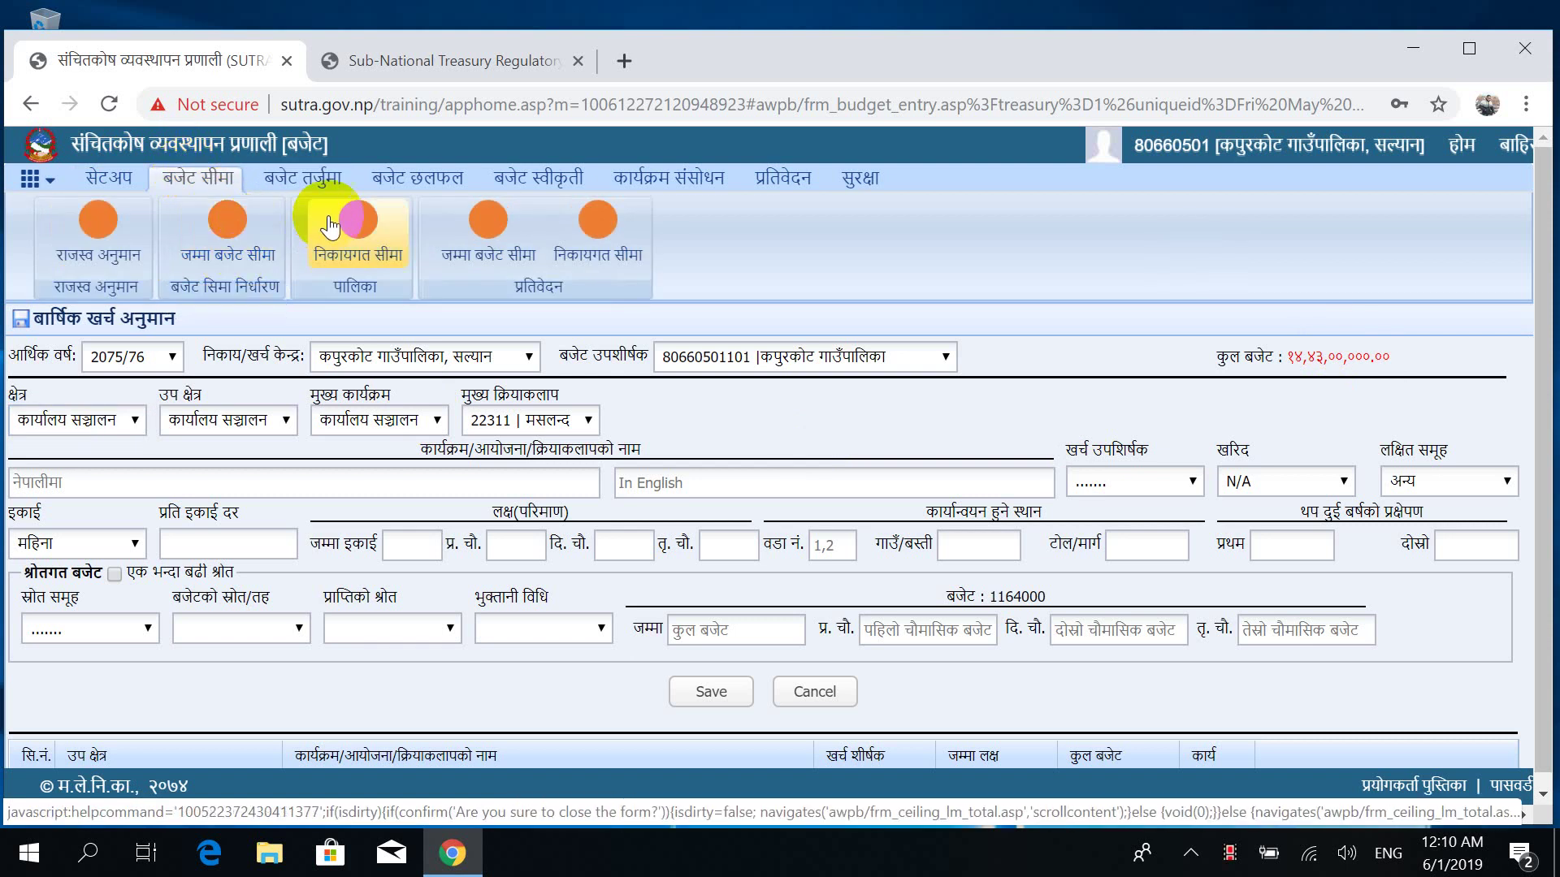
# View the 2076/77 entity-wise ceiling of 737754, then reopen बार्षिक खर्च अनुमान.
pyautogui.click(347, 237)
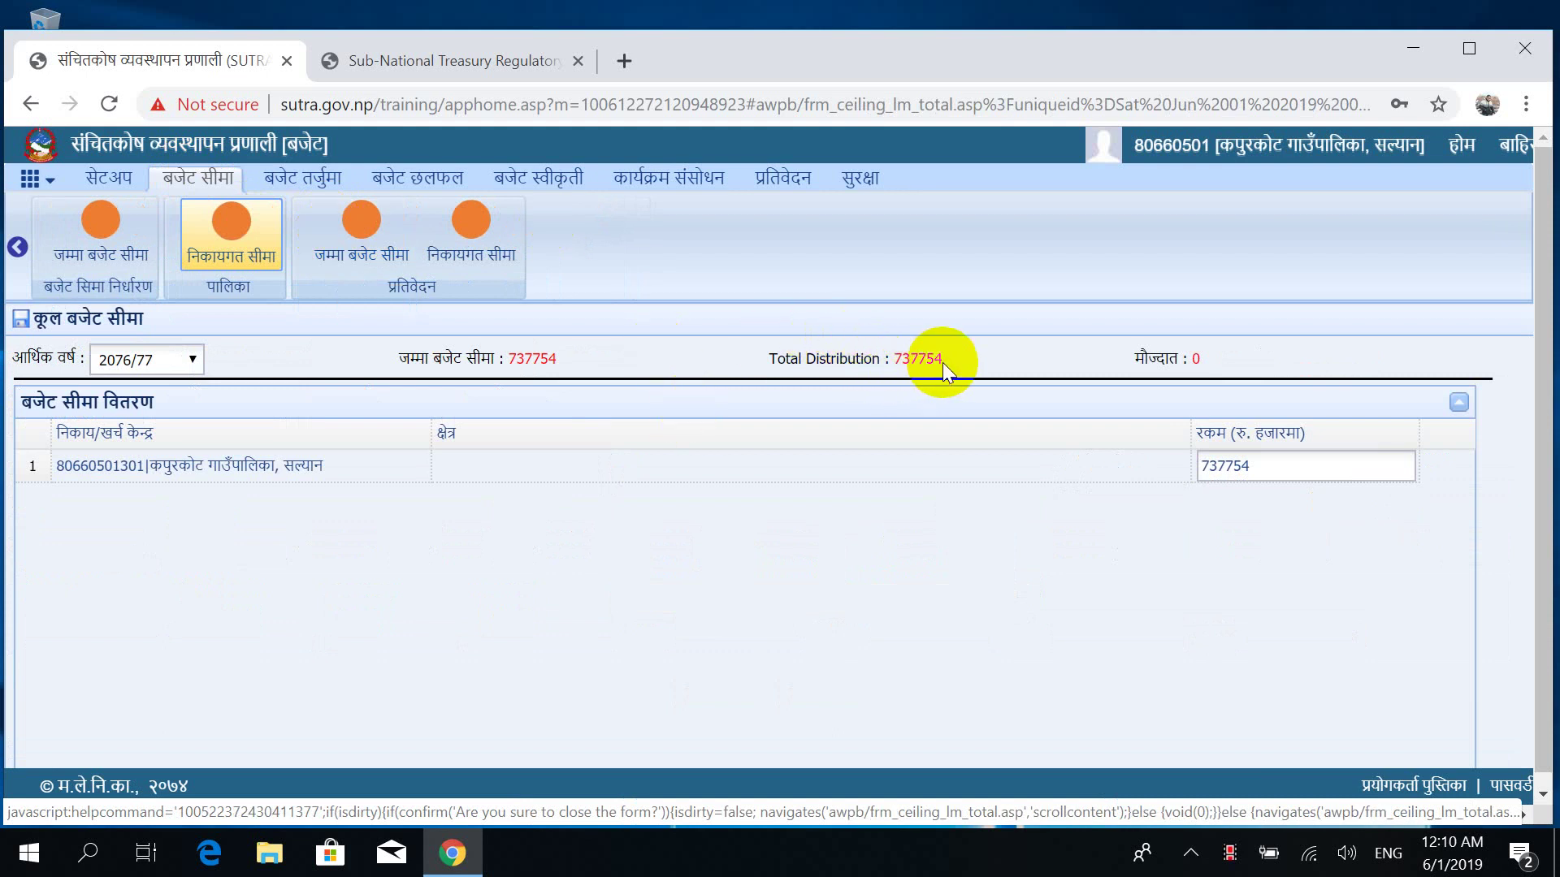
pyautogui.click(301, 183)
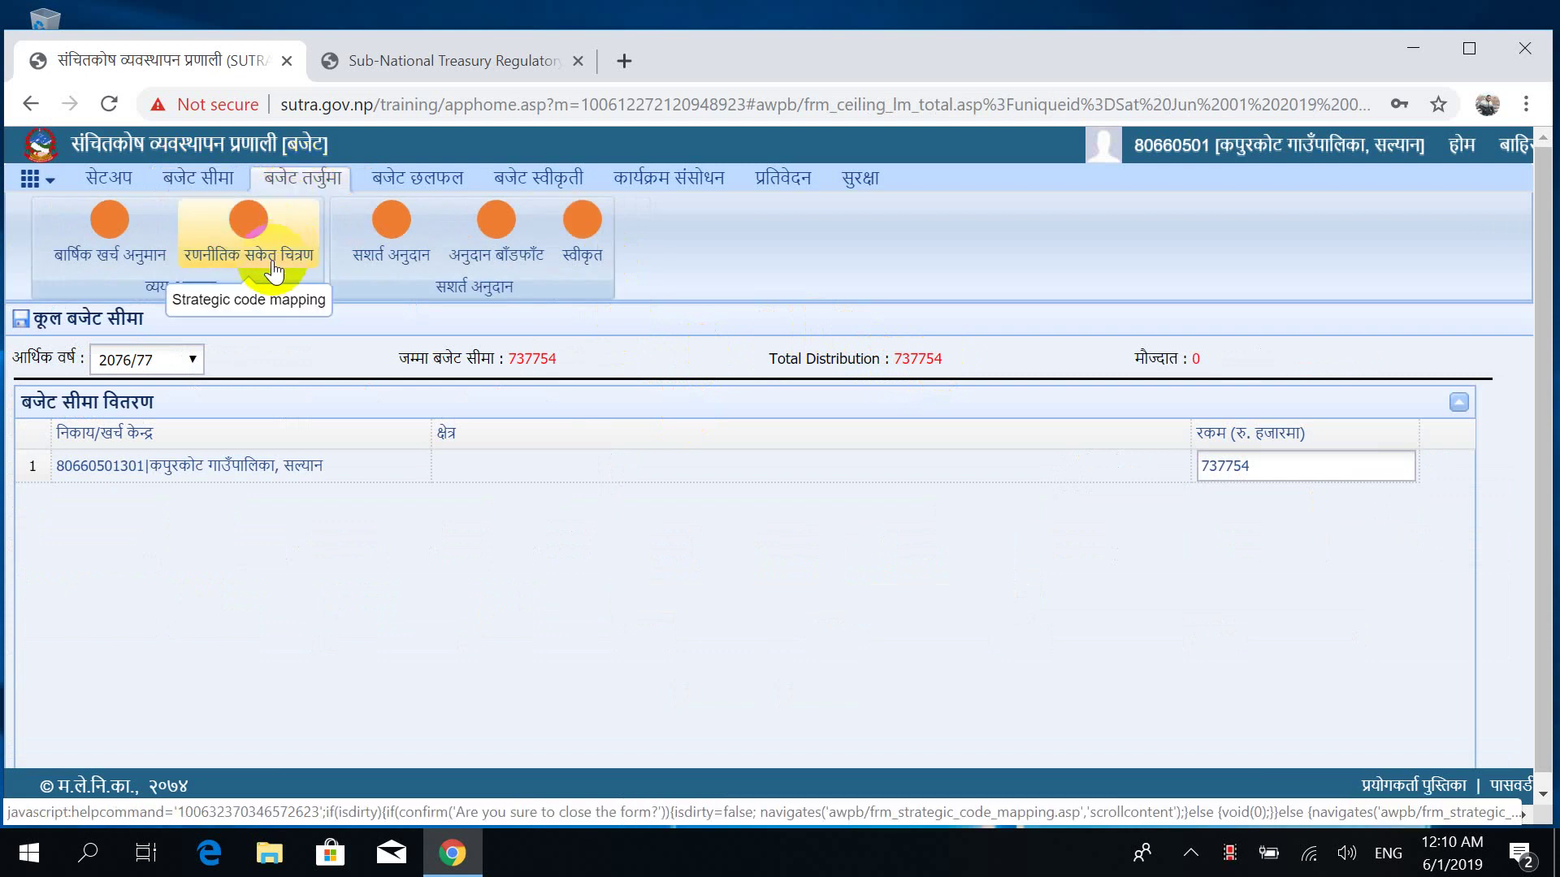
pyautogui.click(108, 236)
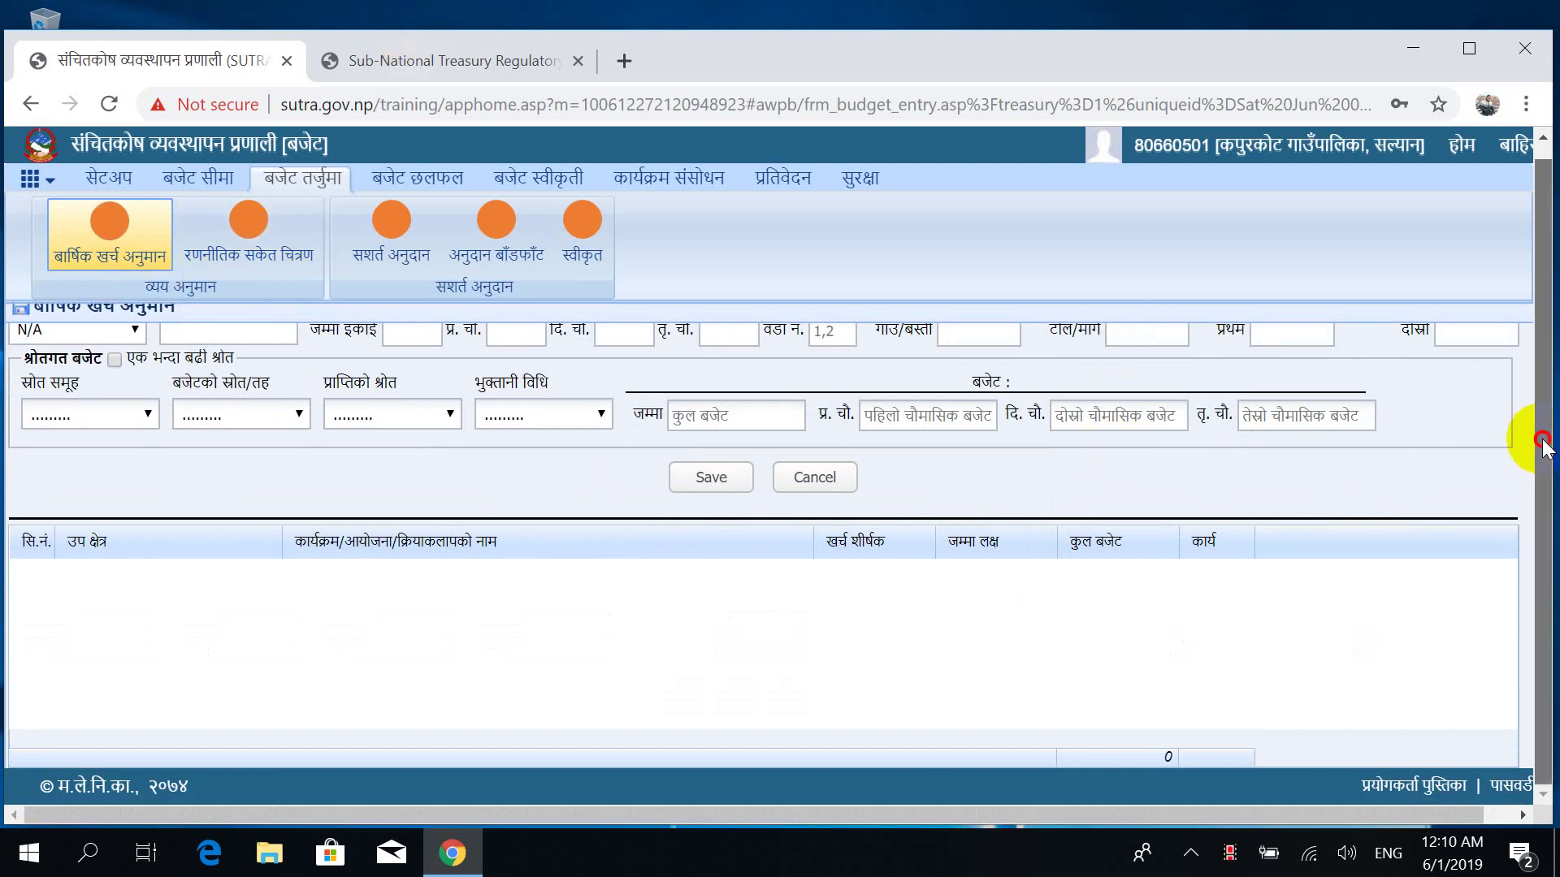
# Reload the बार्षिक खर्च अनुमान (annual expenditure estimate) form.
pyautogui.moveTo(1533, 436); pyautogui.dragTo(1531, 327)
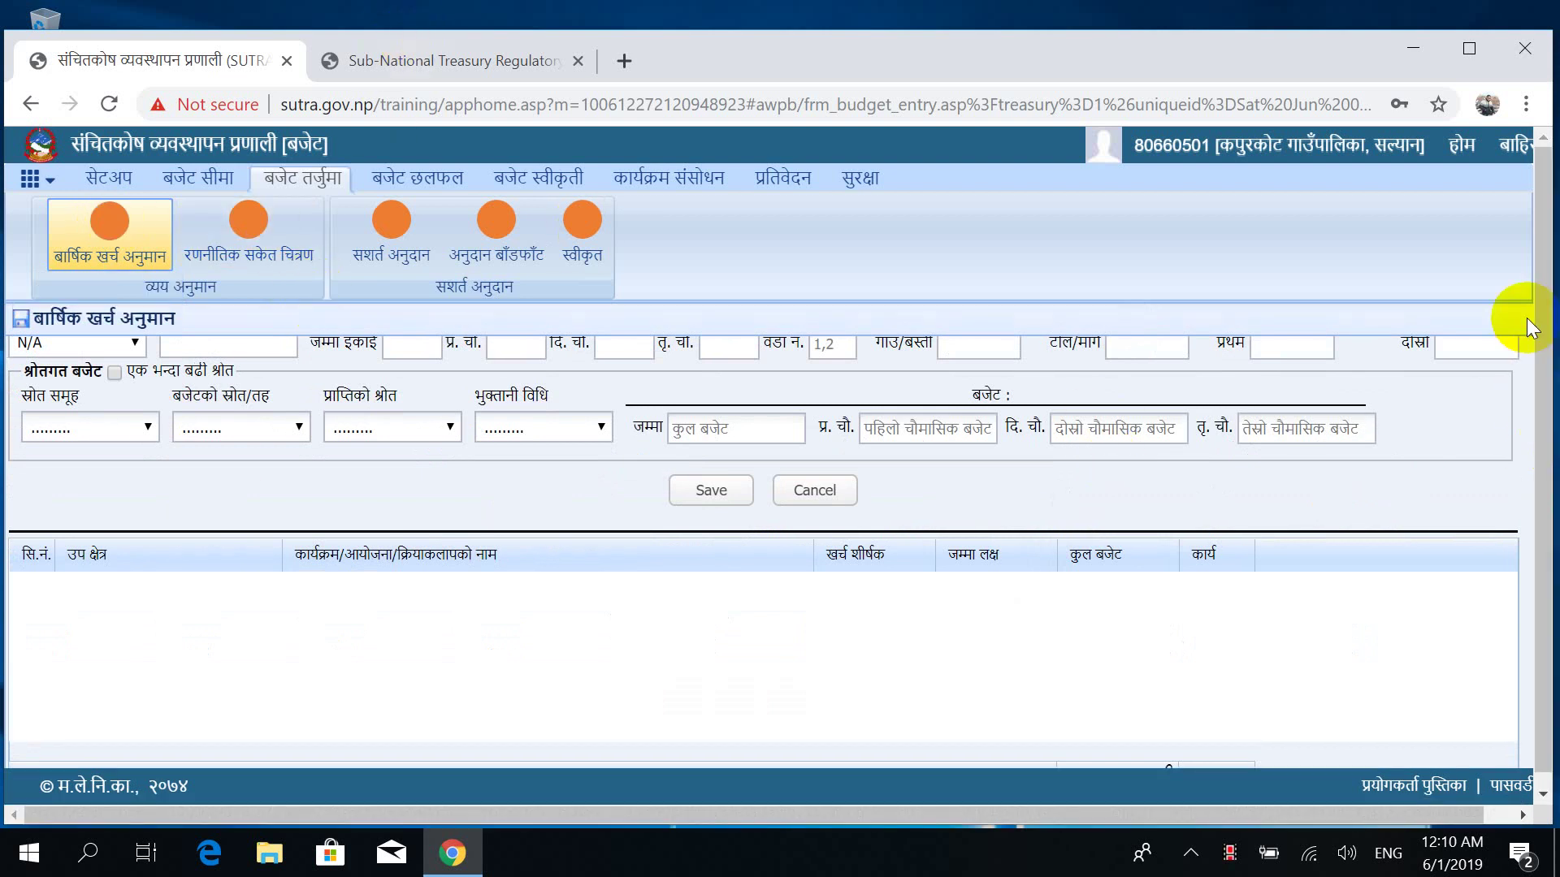
pyautogui.click(116, 237)
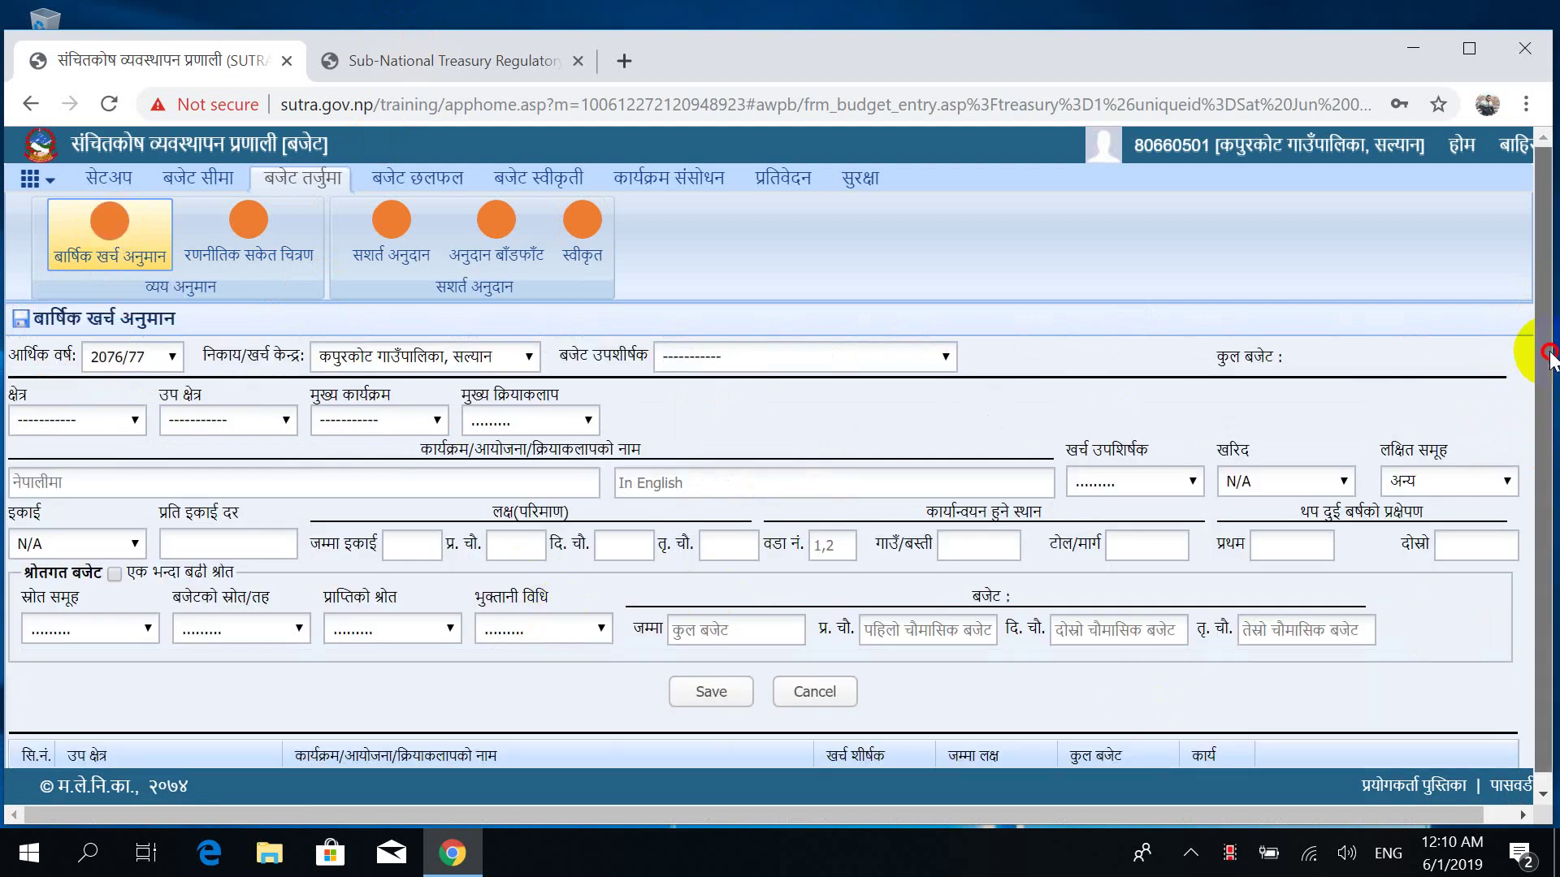
pyautogui.moveTo(1538, 361); pyautogui.dragTo(1538, 672)
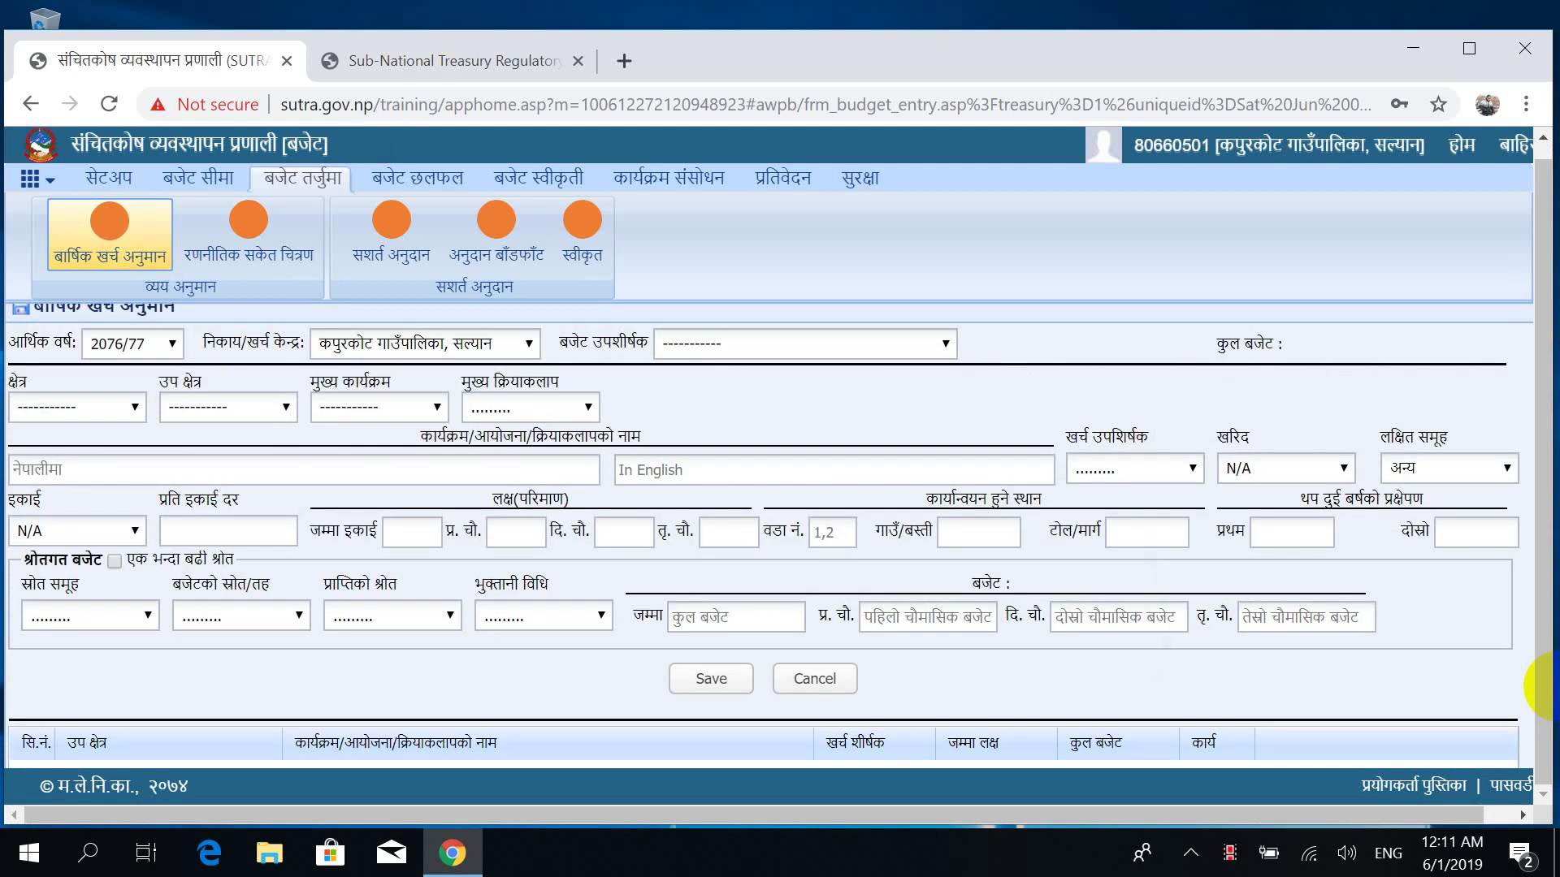
pyautogui.scroll(-3, 1553, 686)
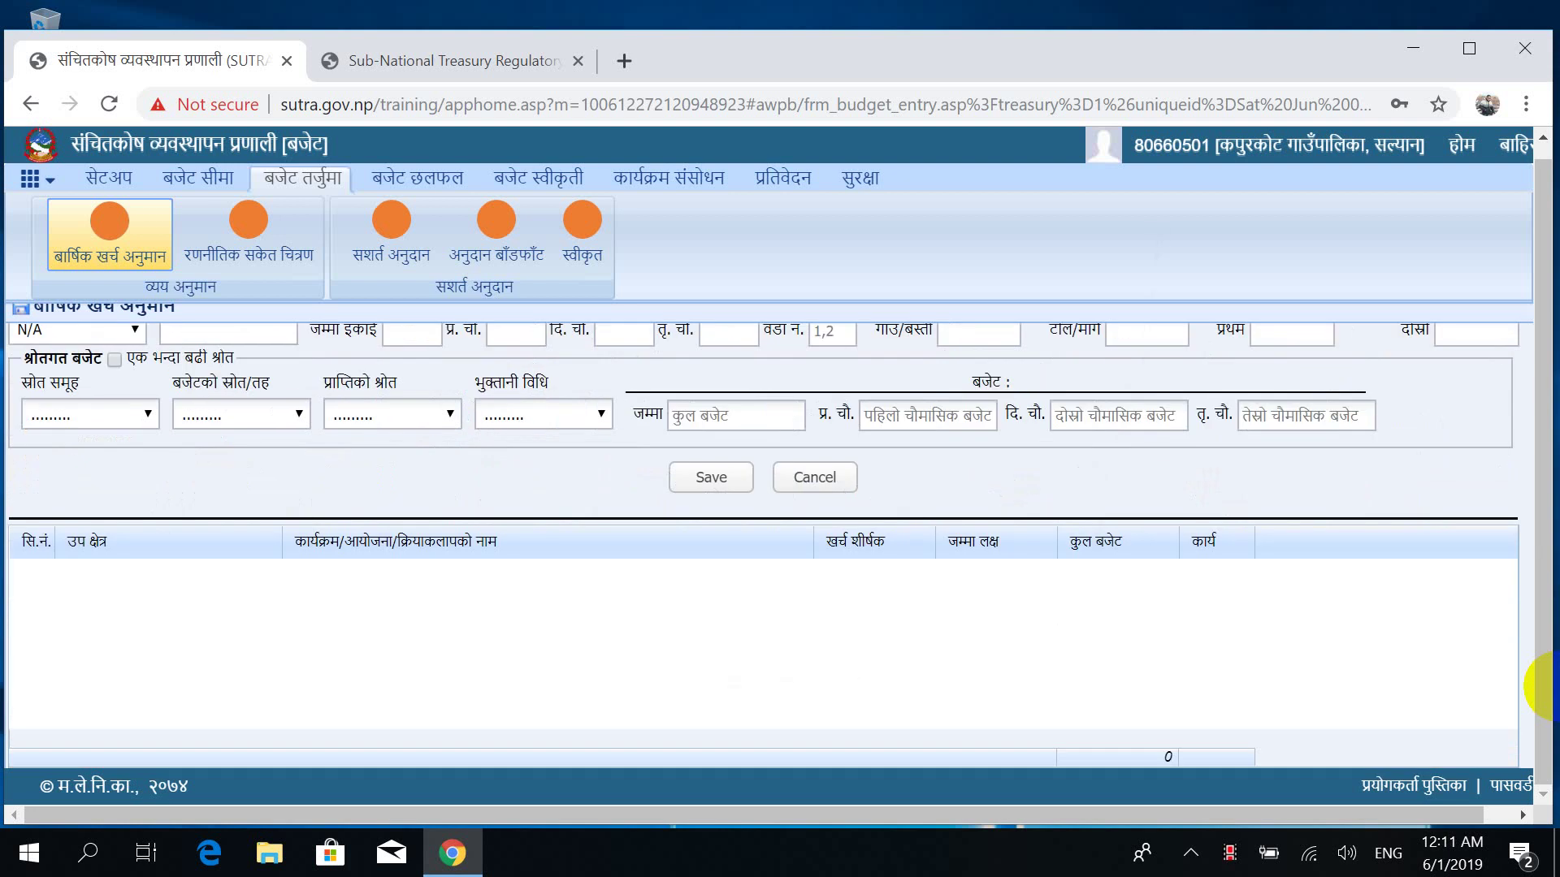
pyautogui.scroll(3, 1554, 687)
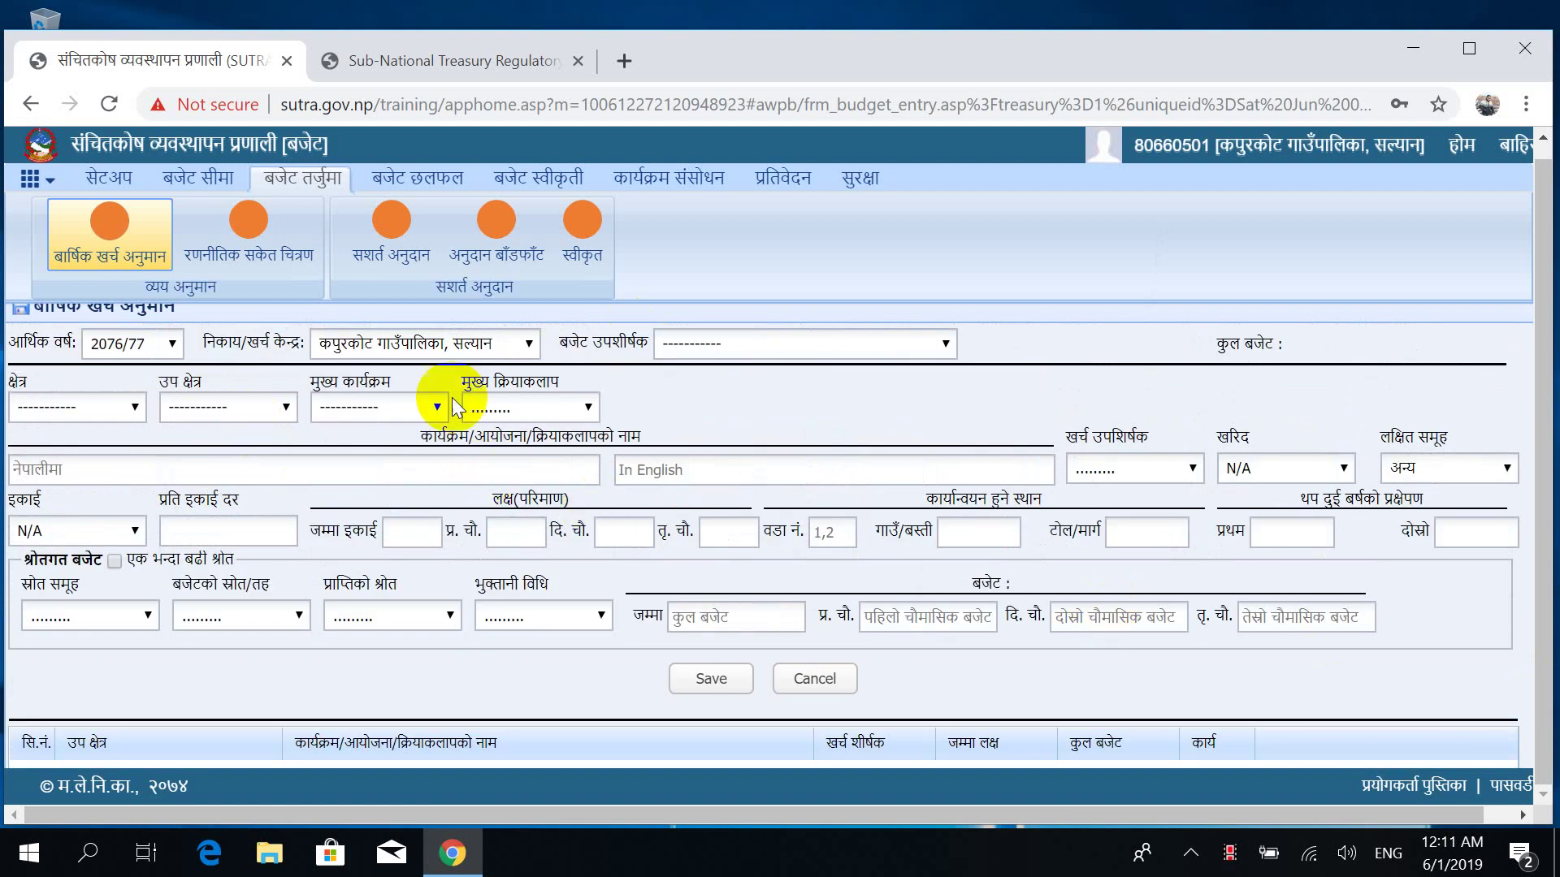
pyautogui.scroll(-3, 146, 351)
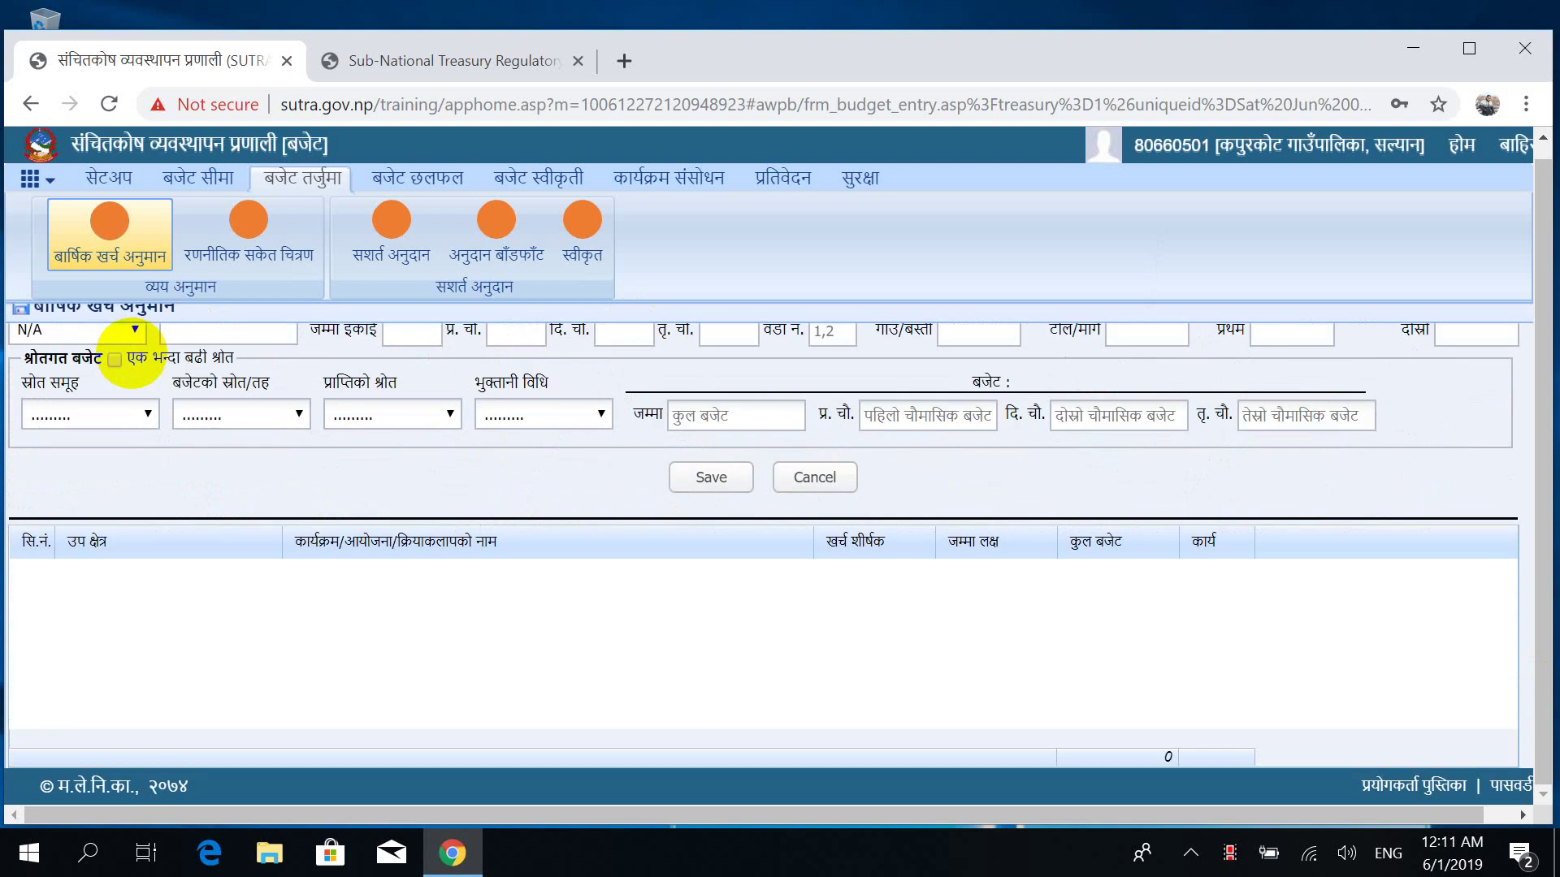
pyautogui.scroll(3, 130, 357)
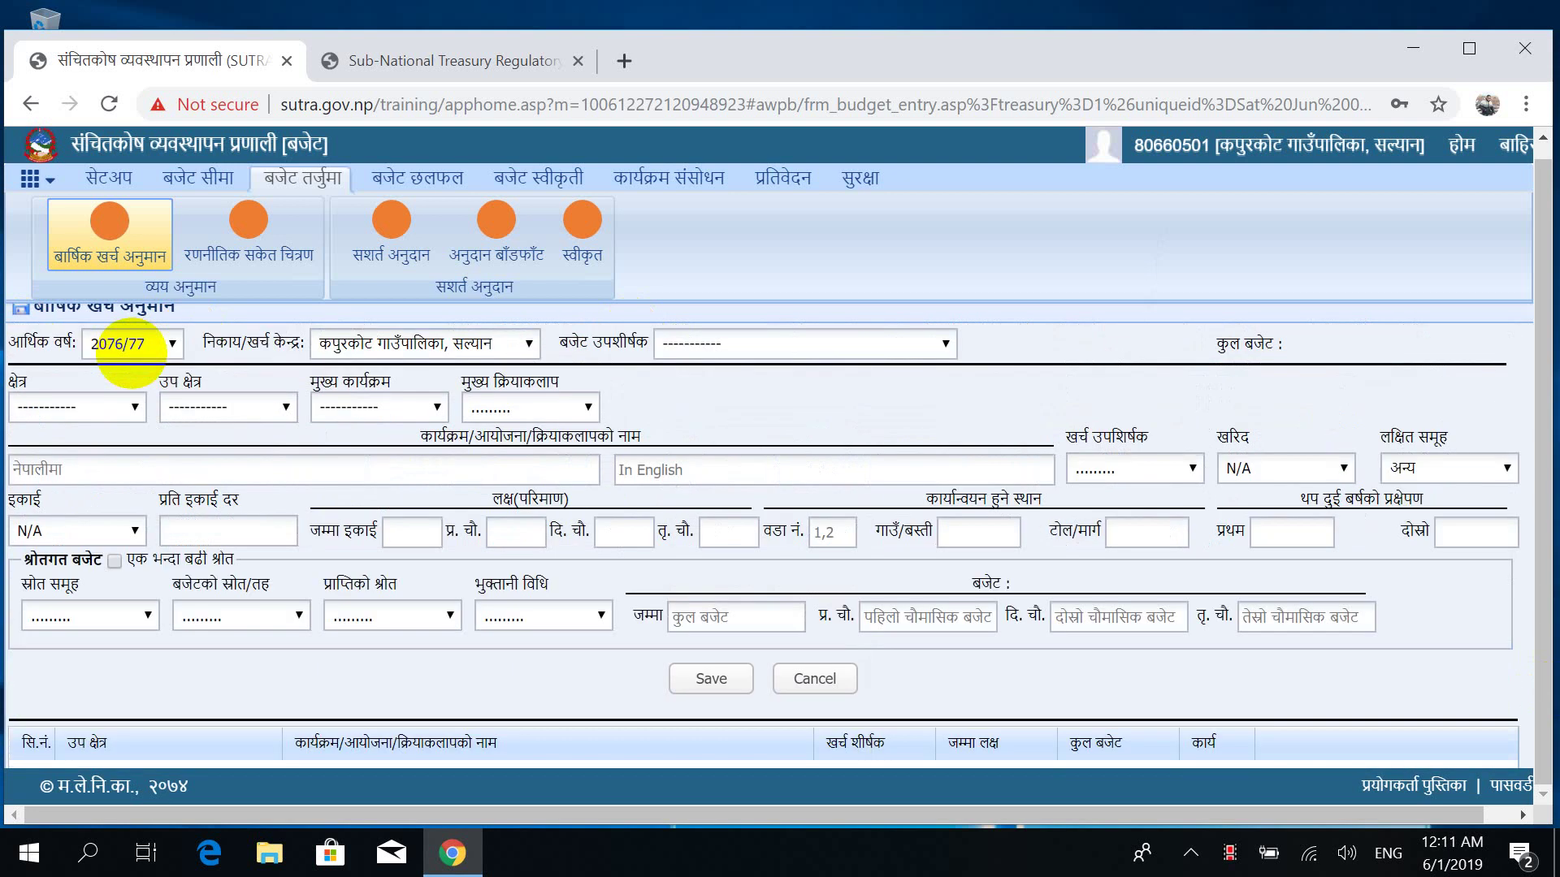
# Change the आर्थिक वर्ष fiscal year from 2076/77 back to 2075/76.
pyautogui.click(130, 344)
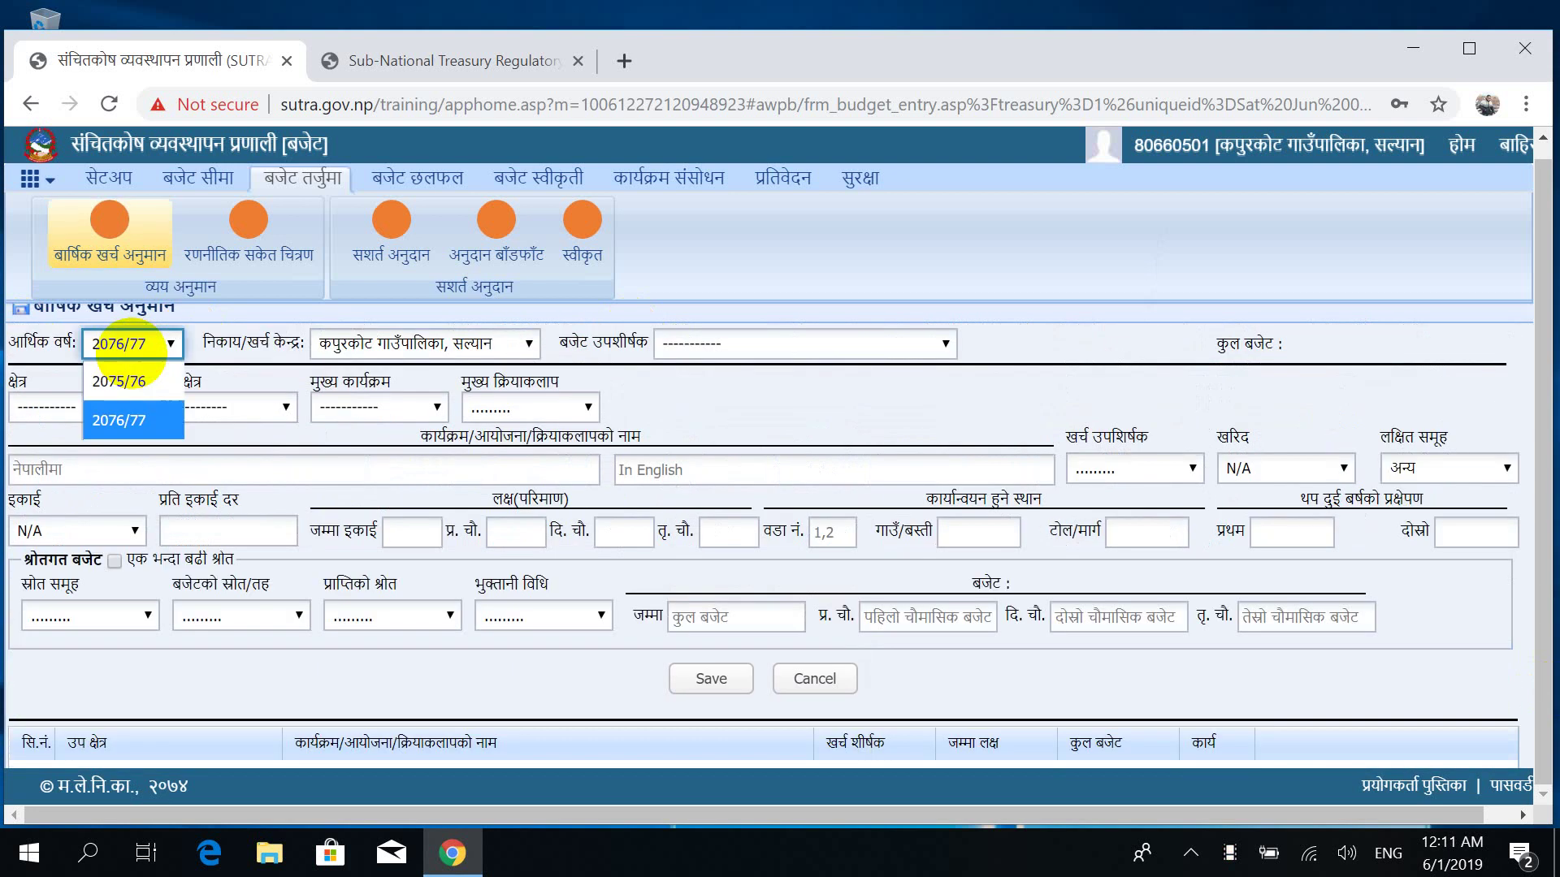
pyautogui.click(114, 380)
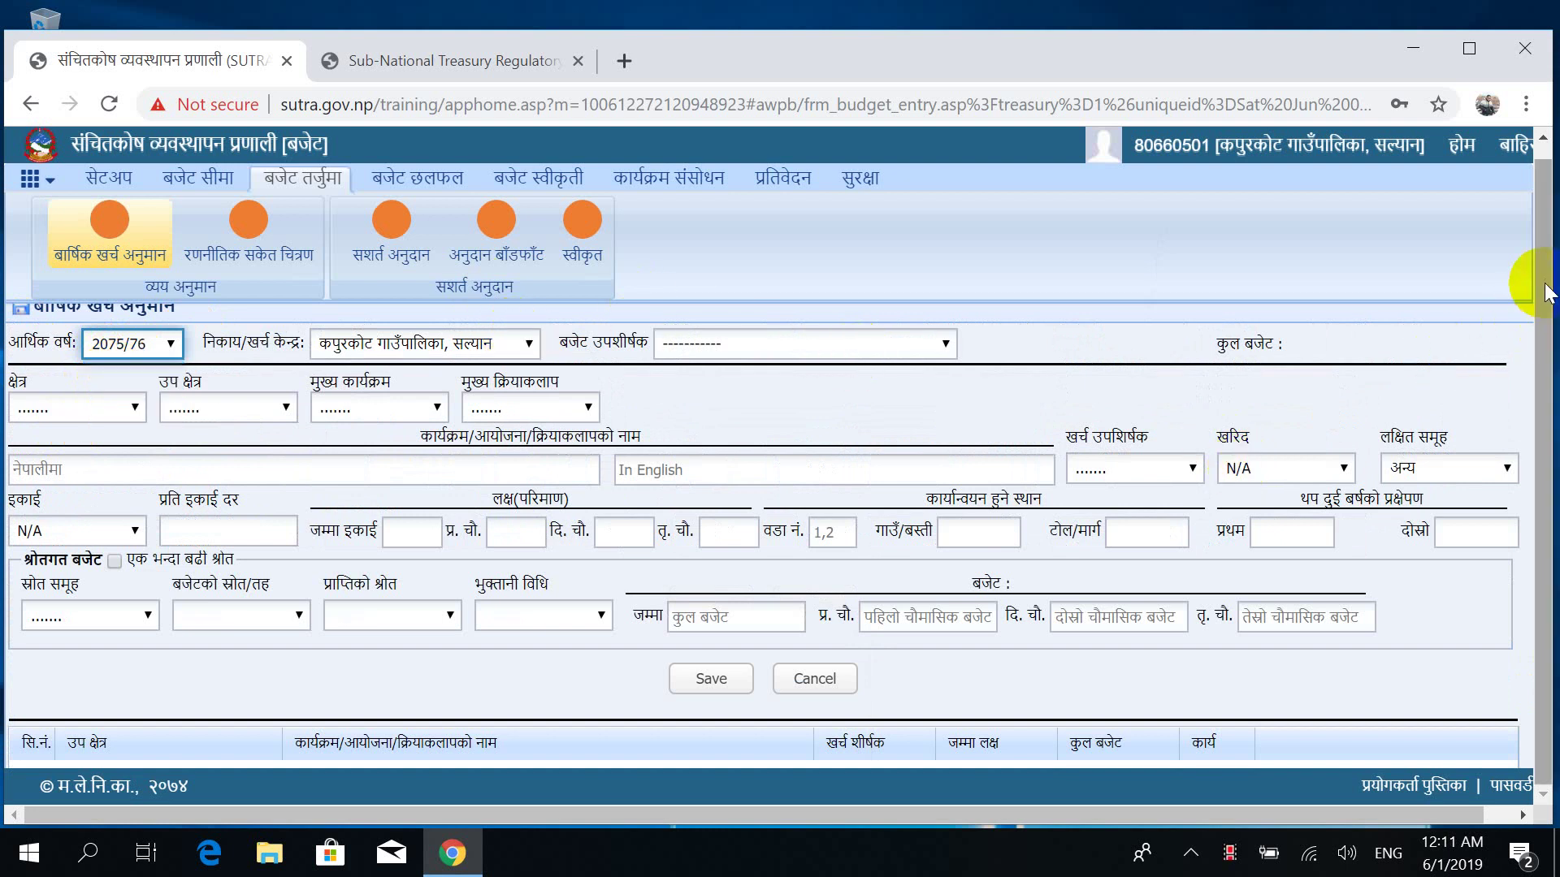
pyautogui.scroll(1, 1523, 273)
pyautogui.scroll(-1, 1532, 504)
pyautogui.scroll(1, 1519, 325)
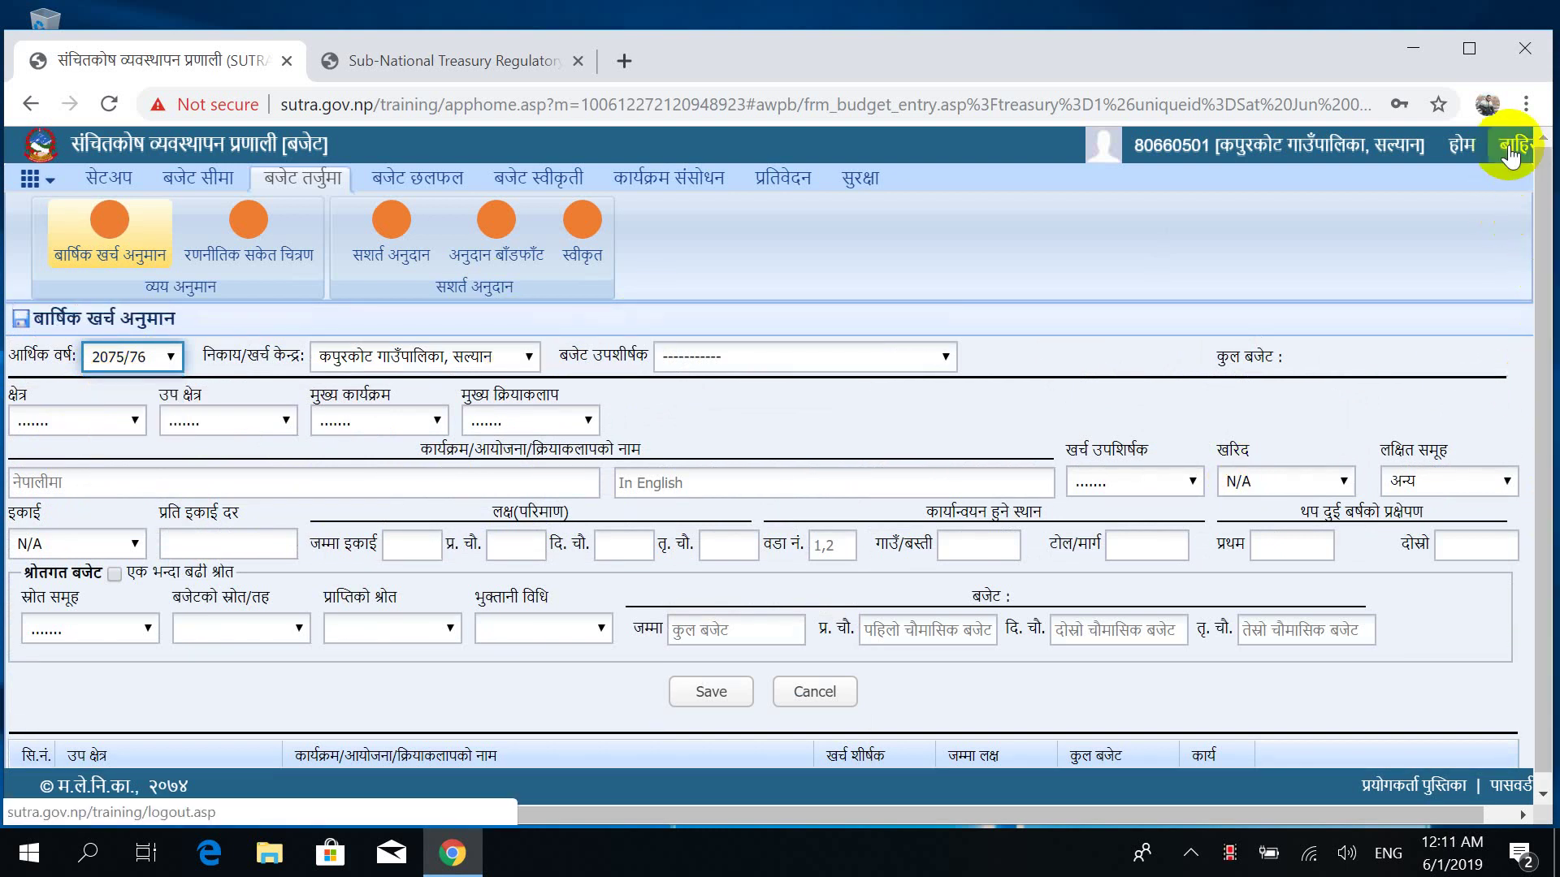
pyautogui.click(705, 352)
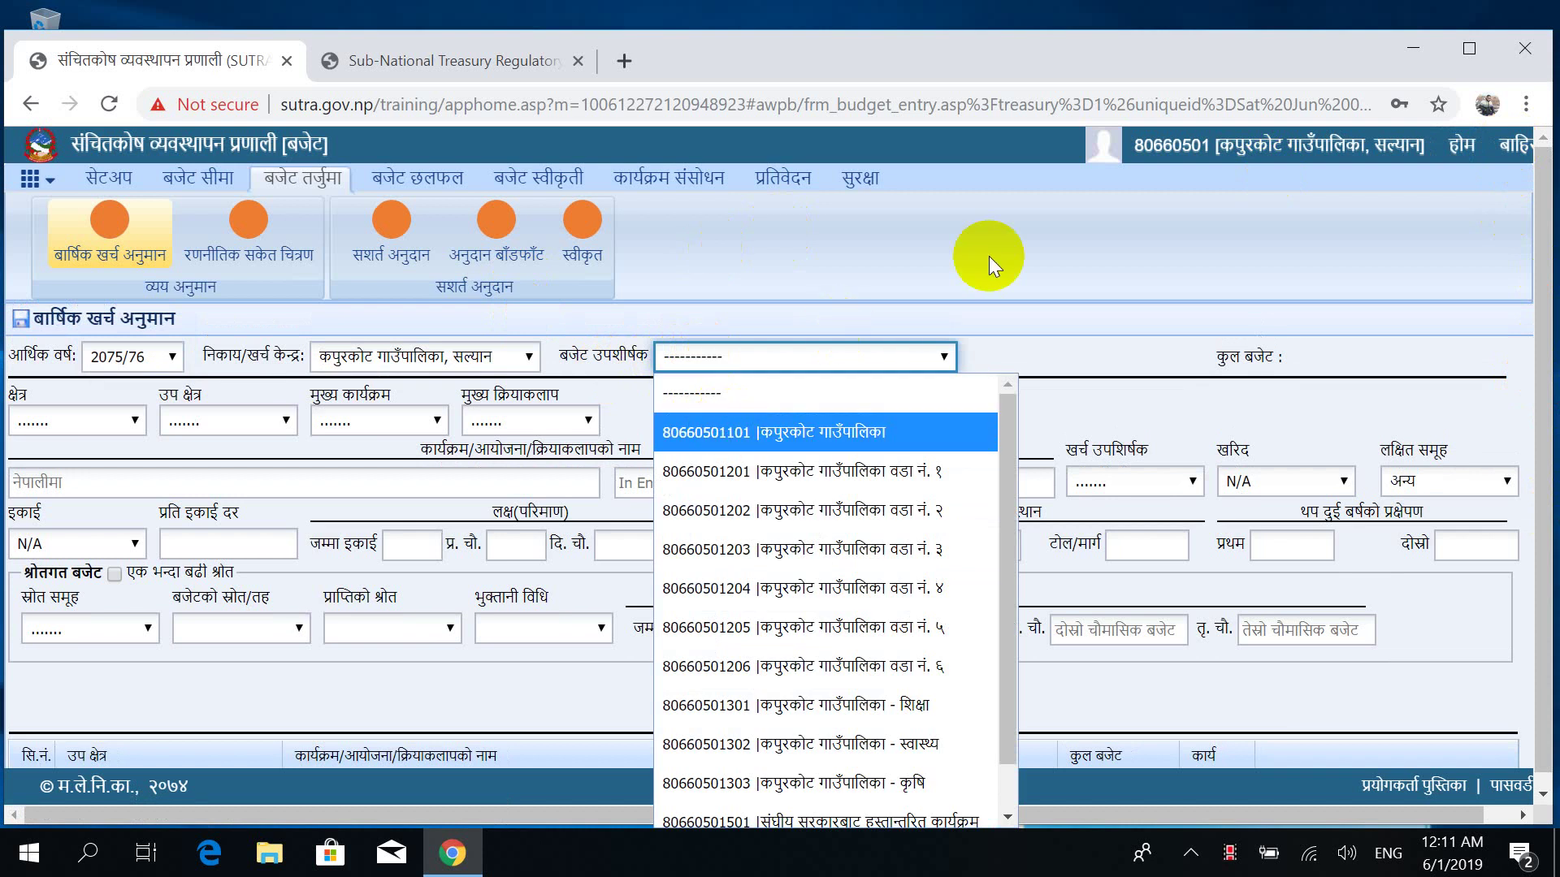
pyautogui.press('Return')
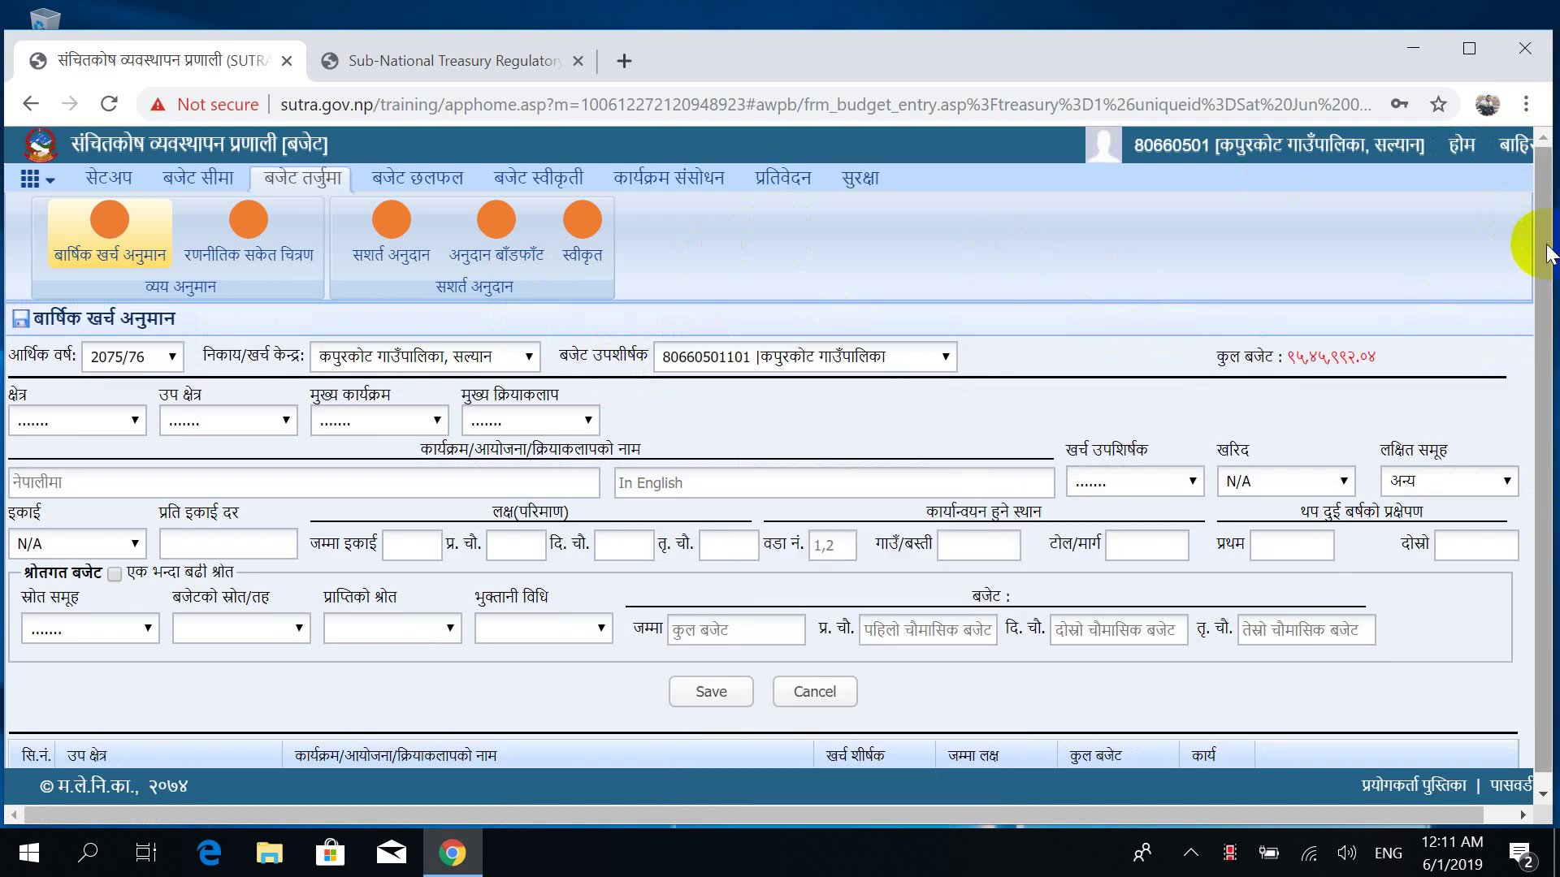
pyautogui.moveTo(1543, 253); pyautogui.dragTo(1548, 569)
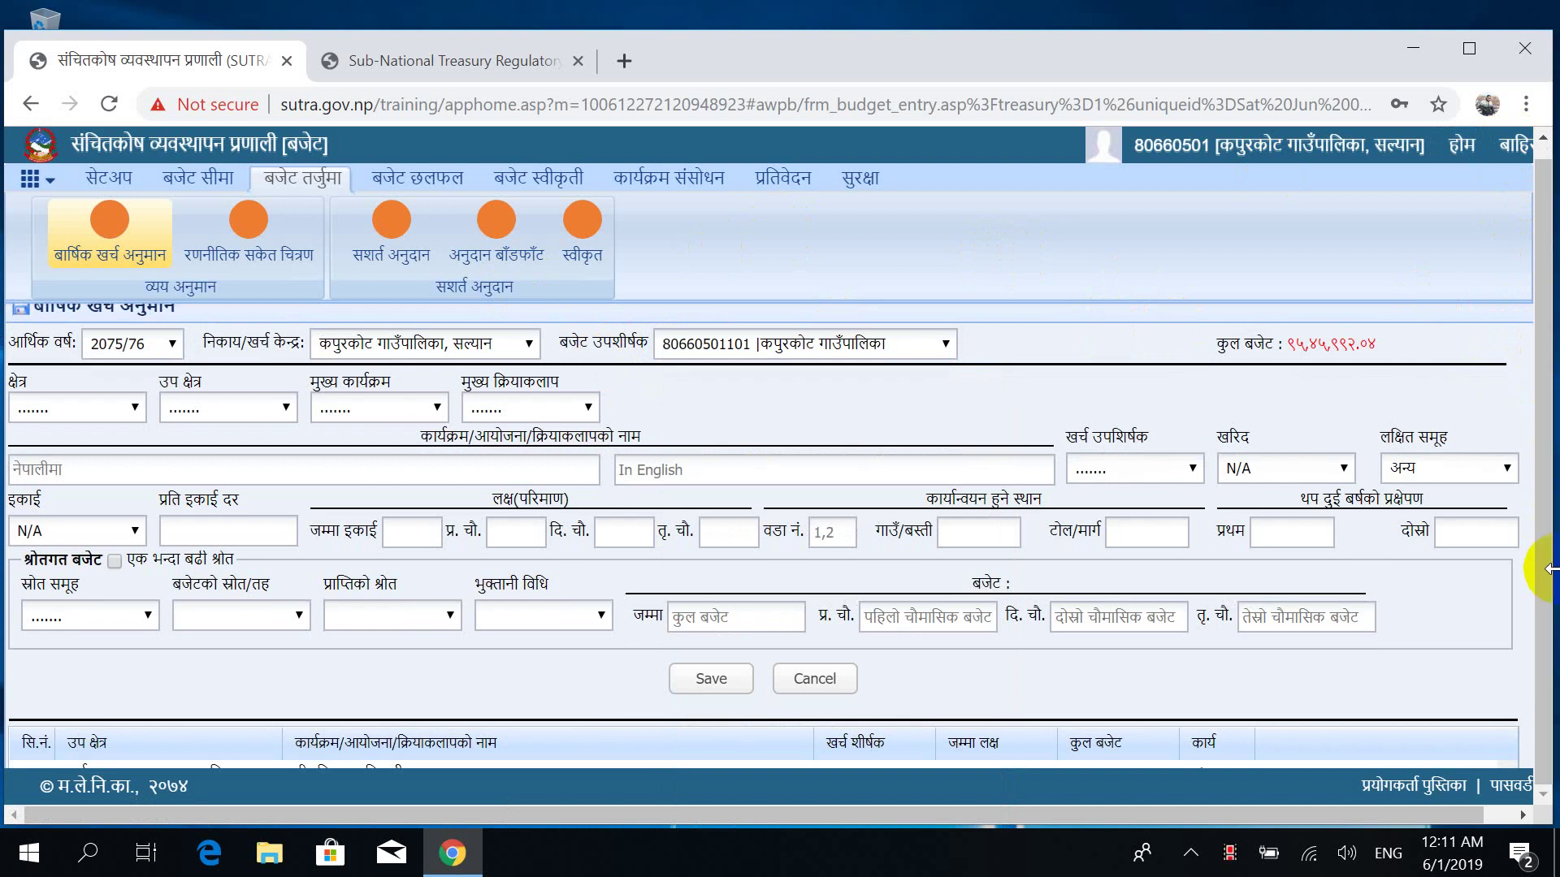
pyautogui.scroll(-2, 1547, 569)
pyautogui.scroll(-3, 1547, 569)
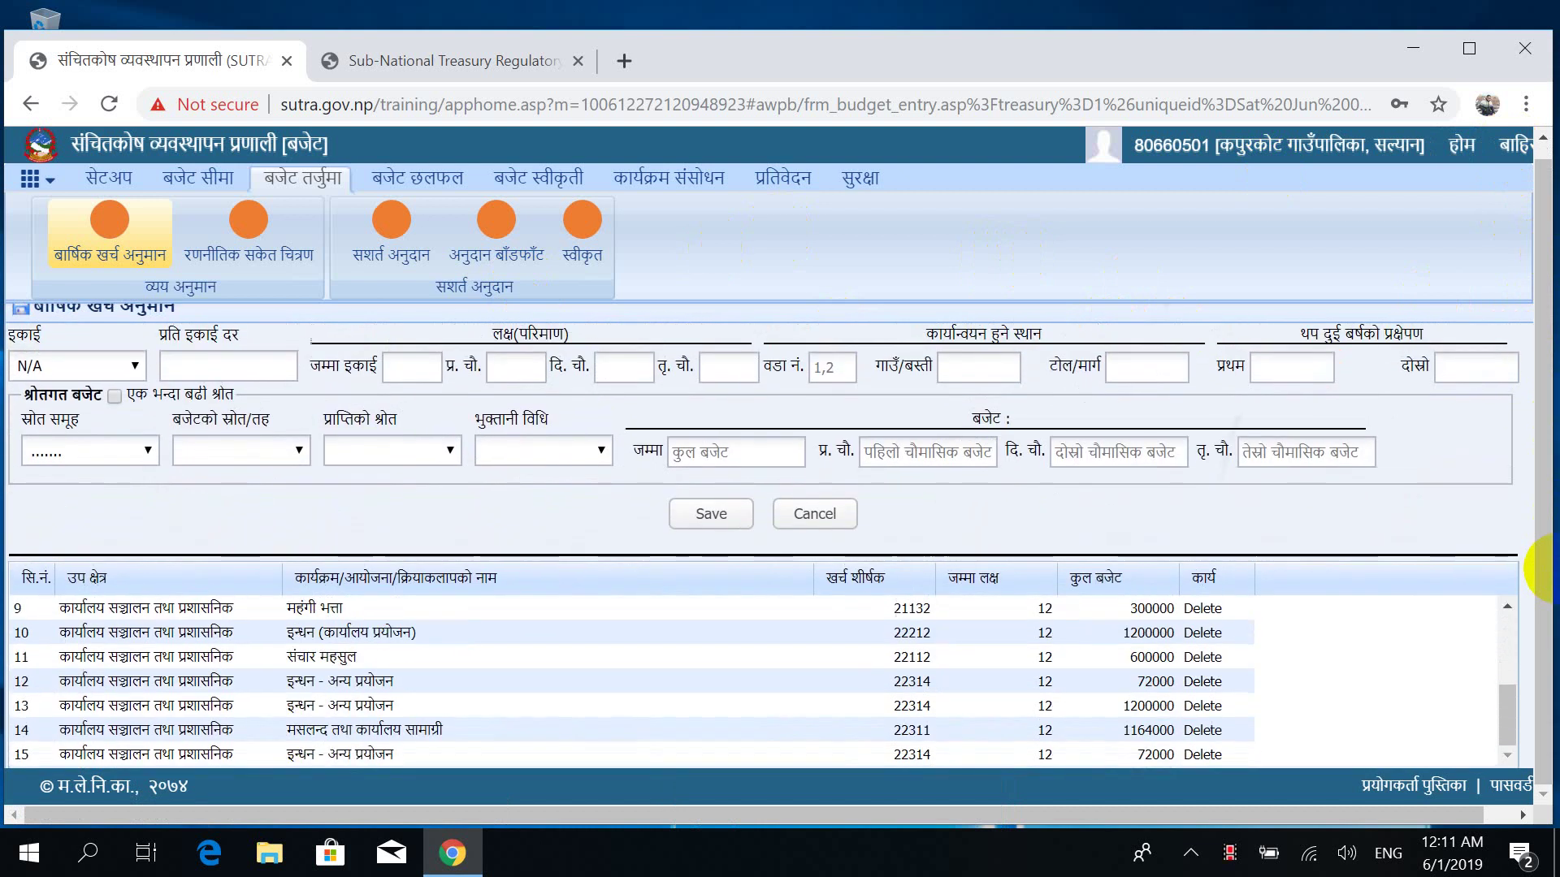
pyautogui.scroll(-1, 1548, 569)
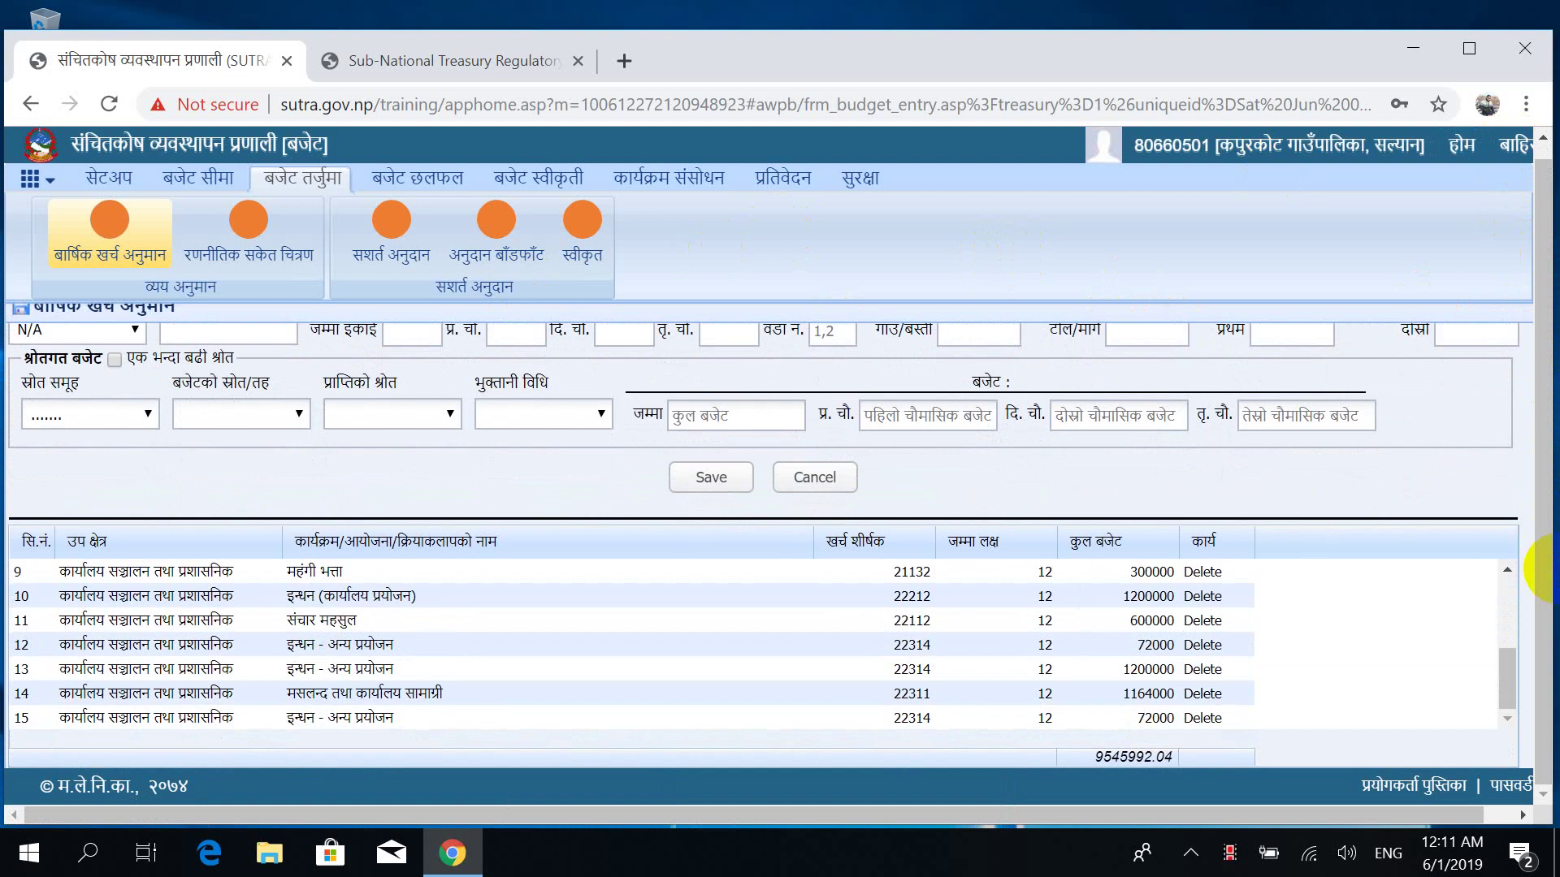
# Check the 15 saved rows for the 1164000 stationery entry; total 9545992.04.
pyautogui.scroll(5, 1548, 569)
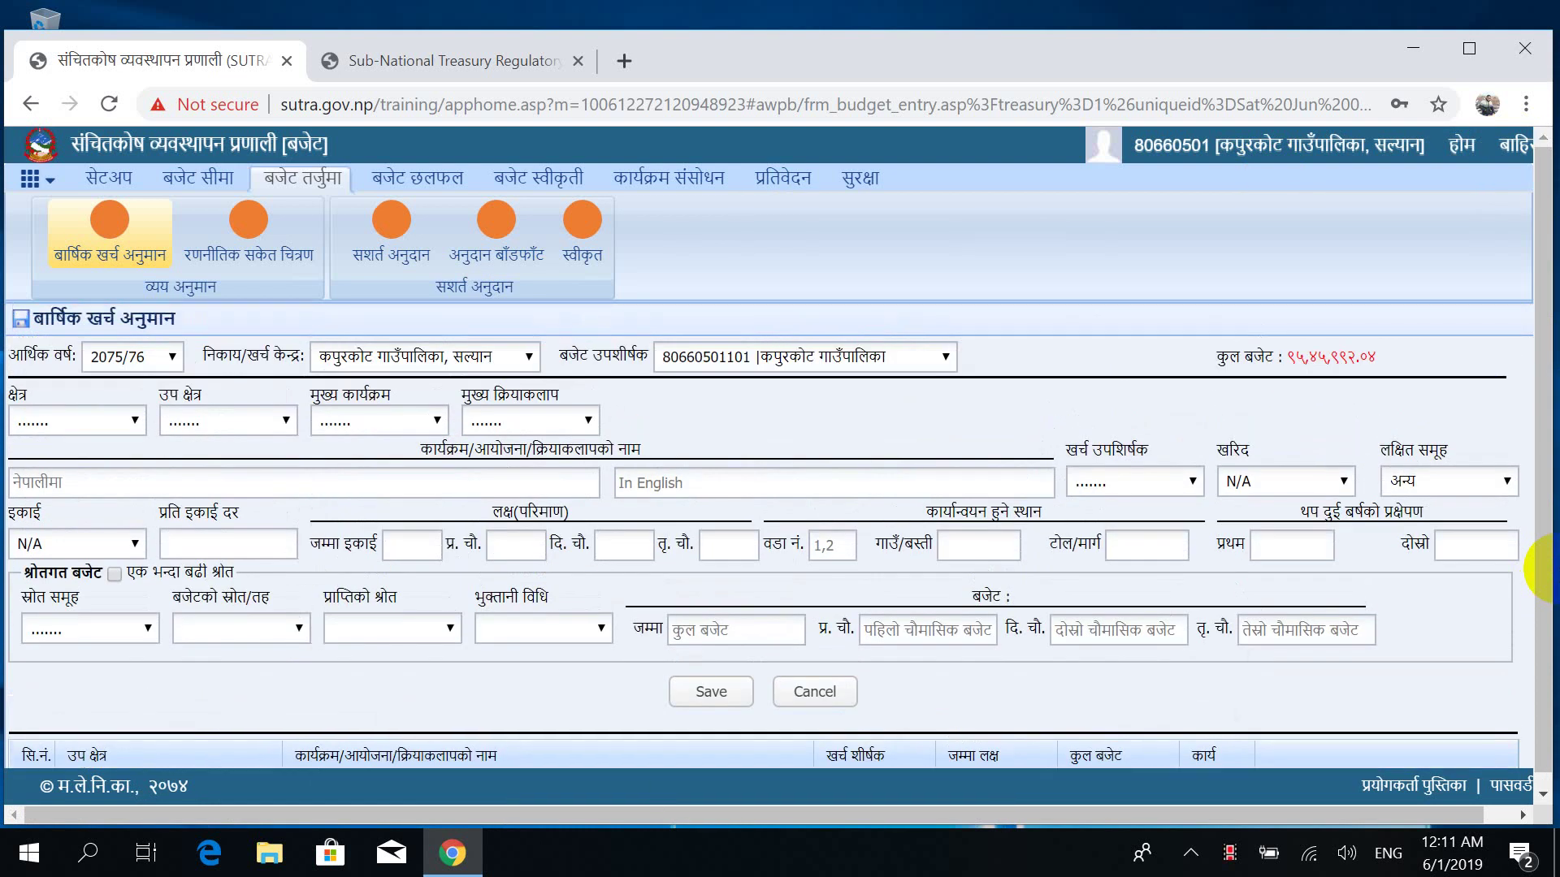
pyautogui.scroll(-3, 1547, 569)
pyautogui.scroll(-3, 1548, 568)
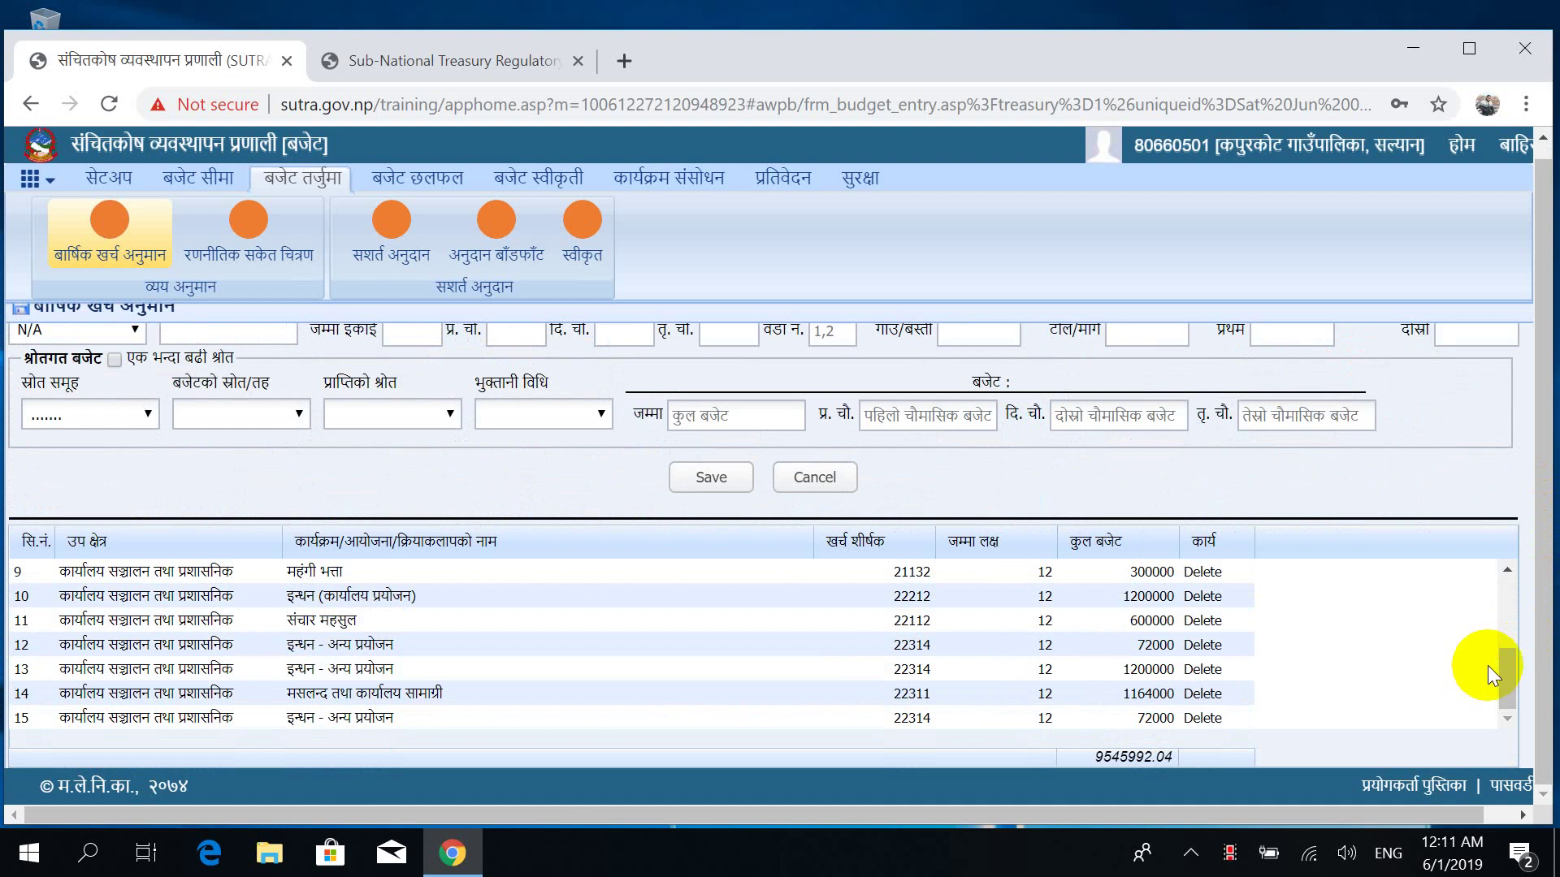
pyautogui.scroll(1, 1476, 640)
pyautogui.scroll(3, 1476, 640)
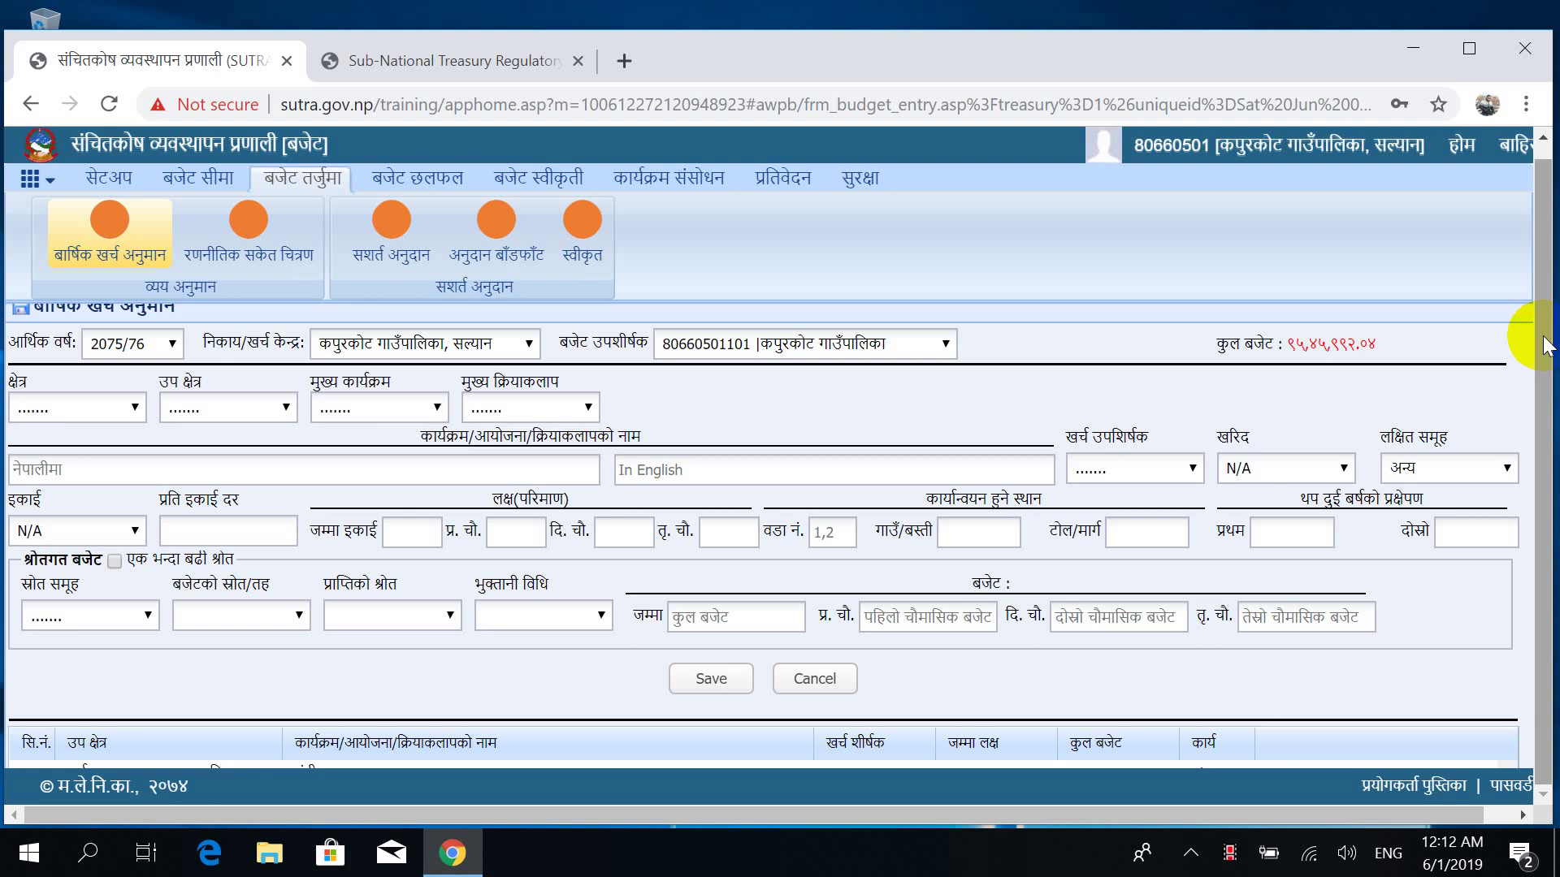
pyautogui.scroll(-3, 1544, 345)
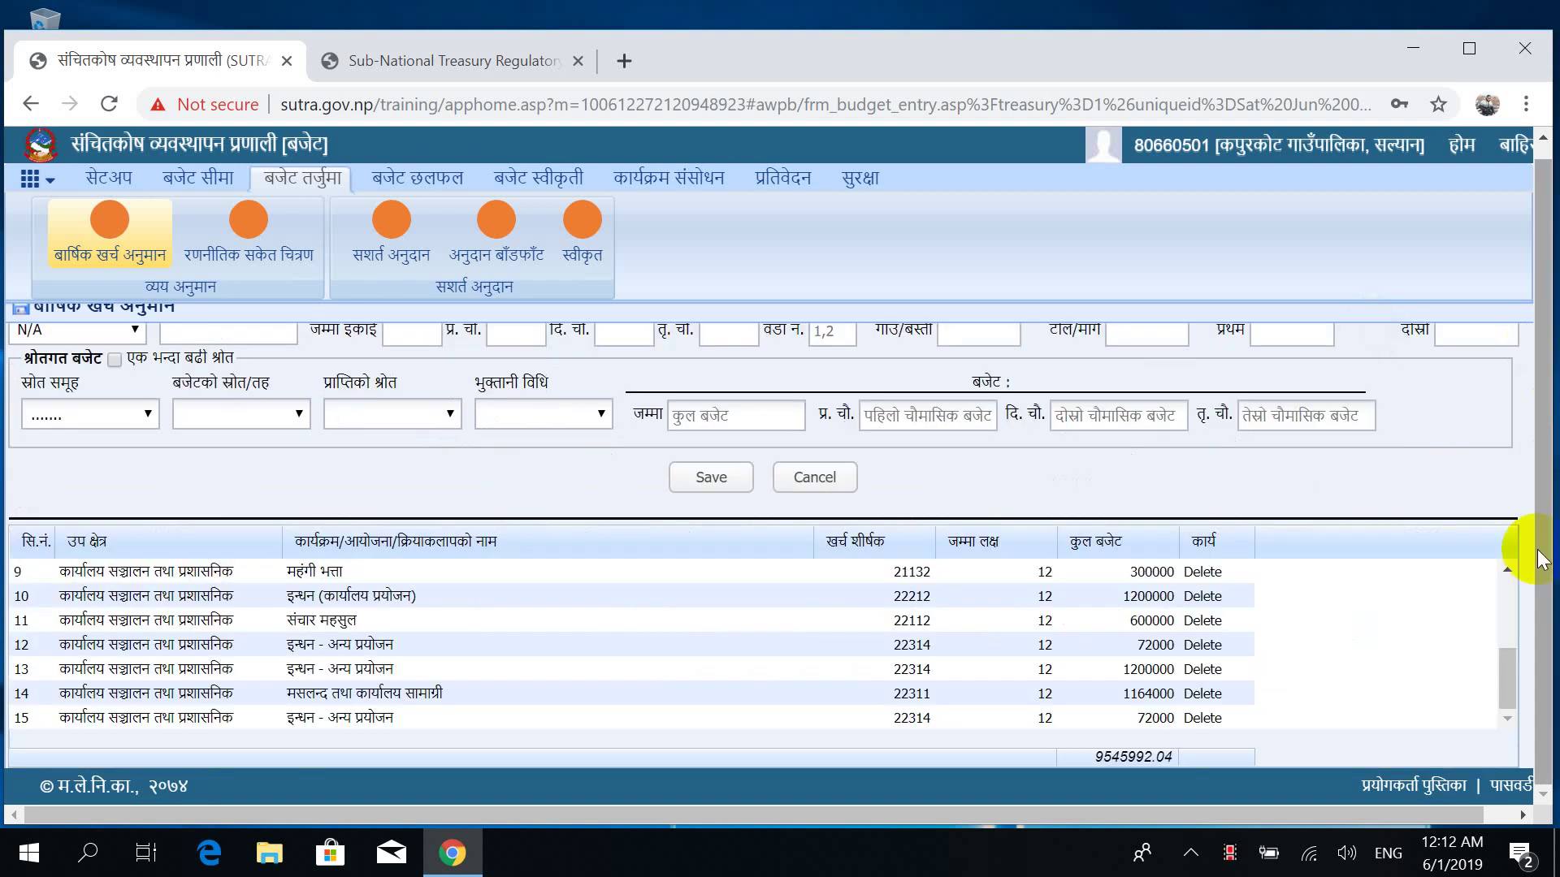
pyautogui.moveTo(1507, 674); pyautogui.dragTo(1491, 715)
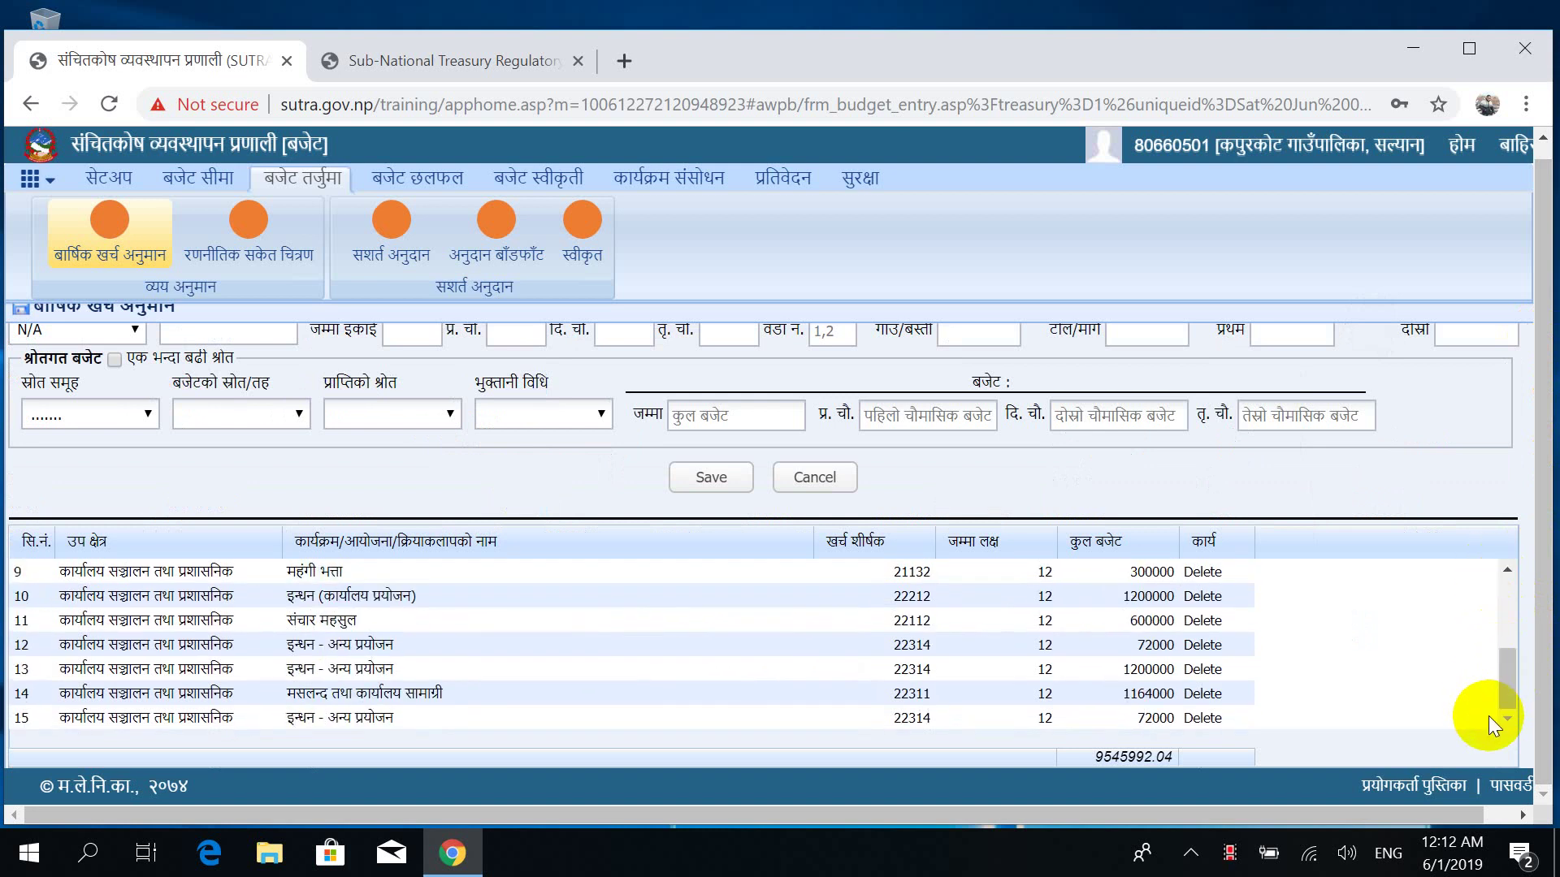
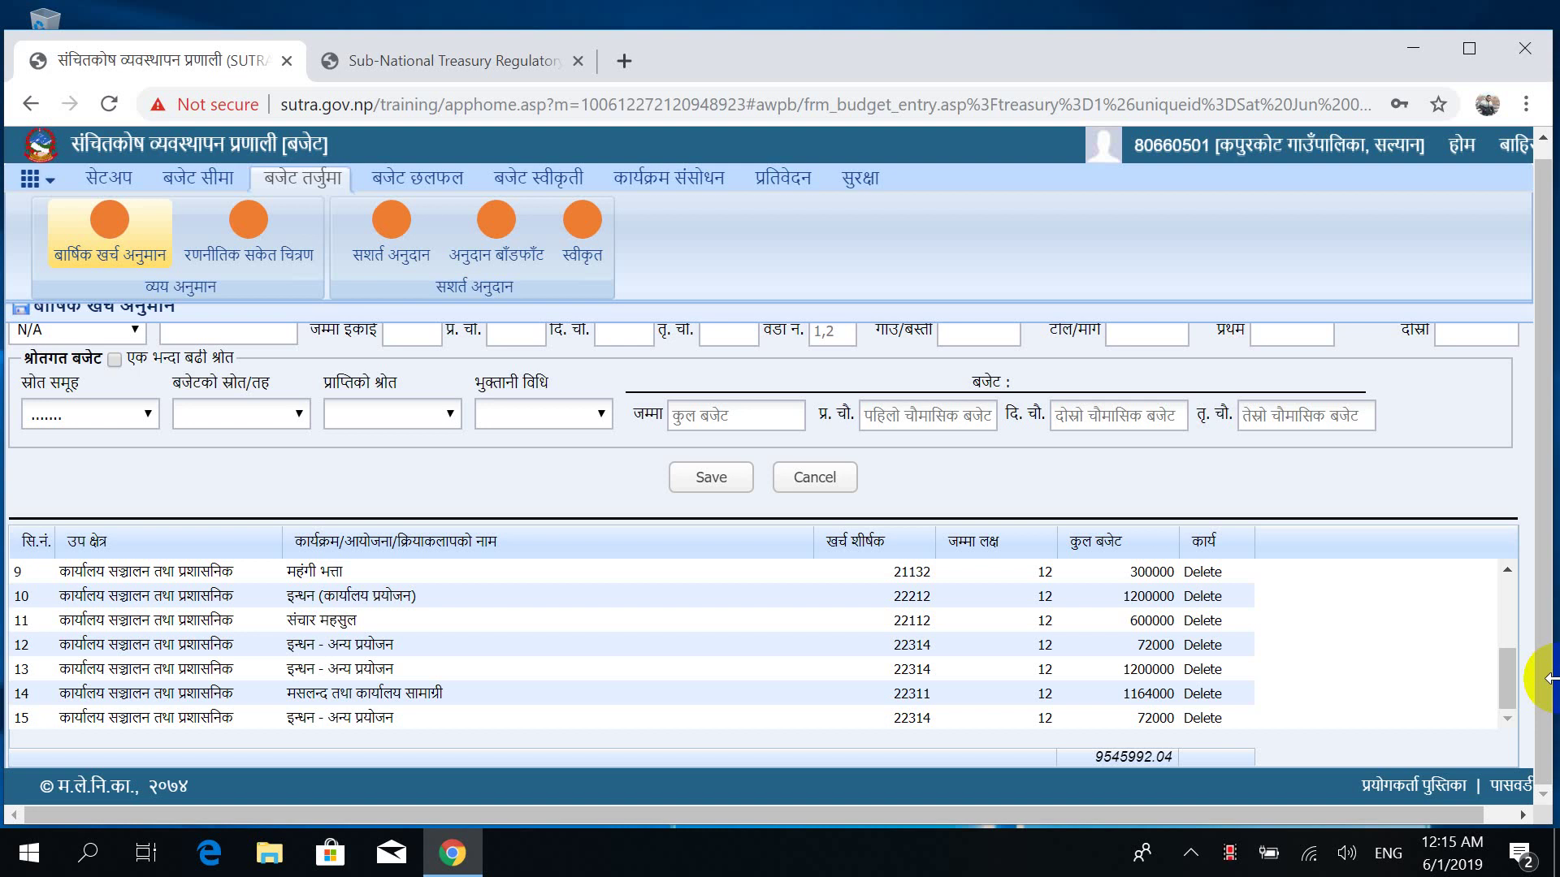
# Scroll back up to the top of the annual expenditure estimate form.
pyautogui.click(1546, 624)
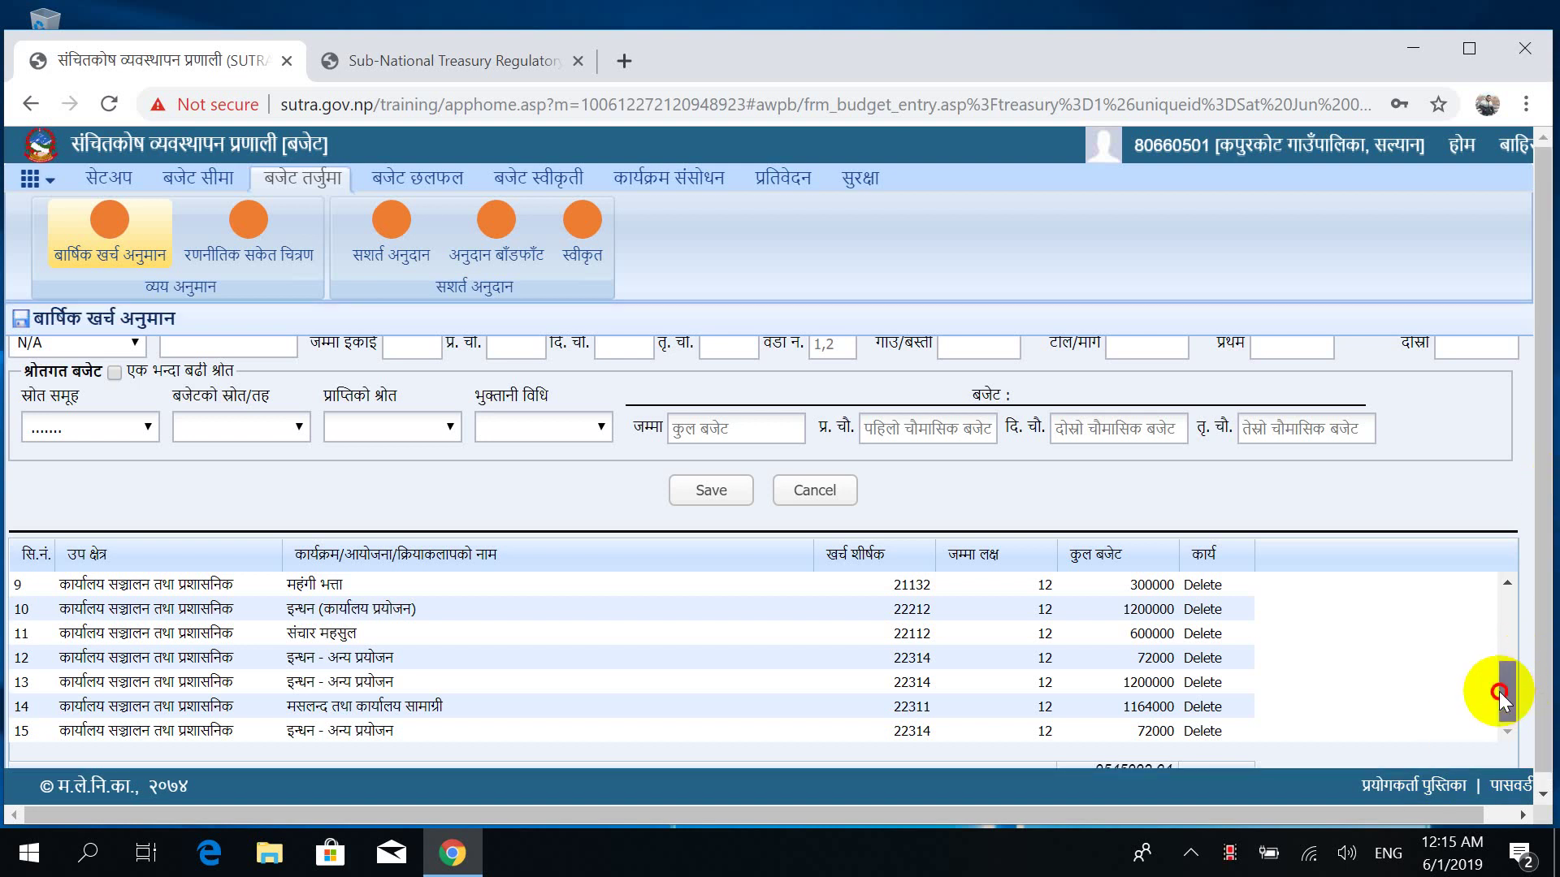
pyautogui.moveTo(1504, 683); pyautogui.dragTo(1493, 560)
pyautogui.scroll(3, 1491, 550)
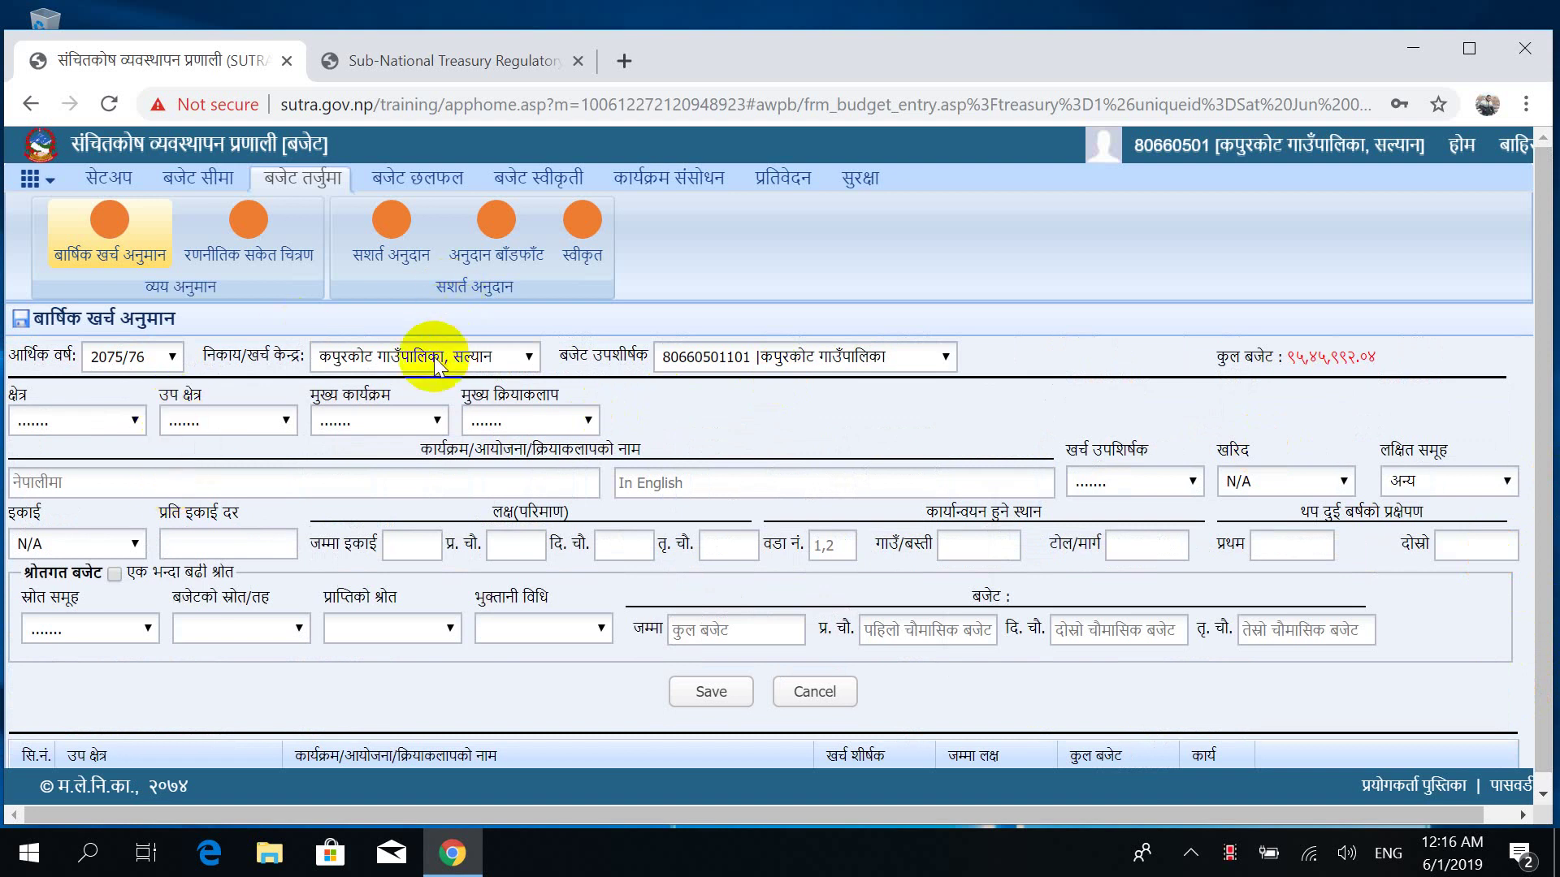
# Browse the बजेट उपशीर्षक options, then bring up the क्षेत्र sector list.
pyautogui.click(741, 365)
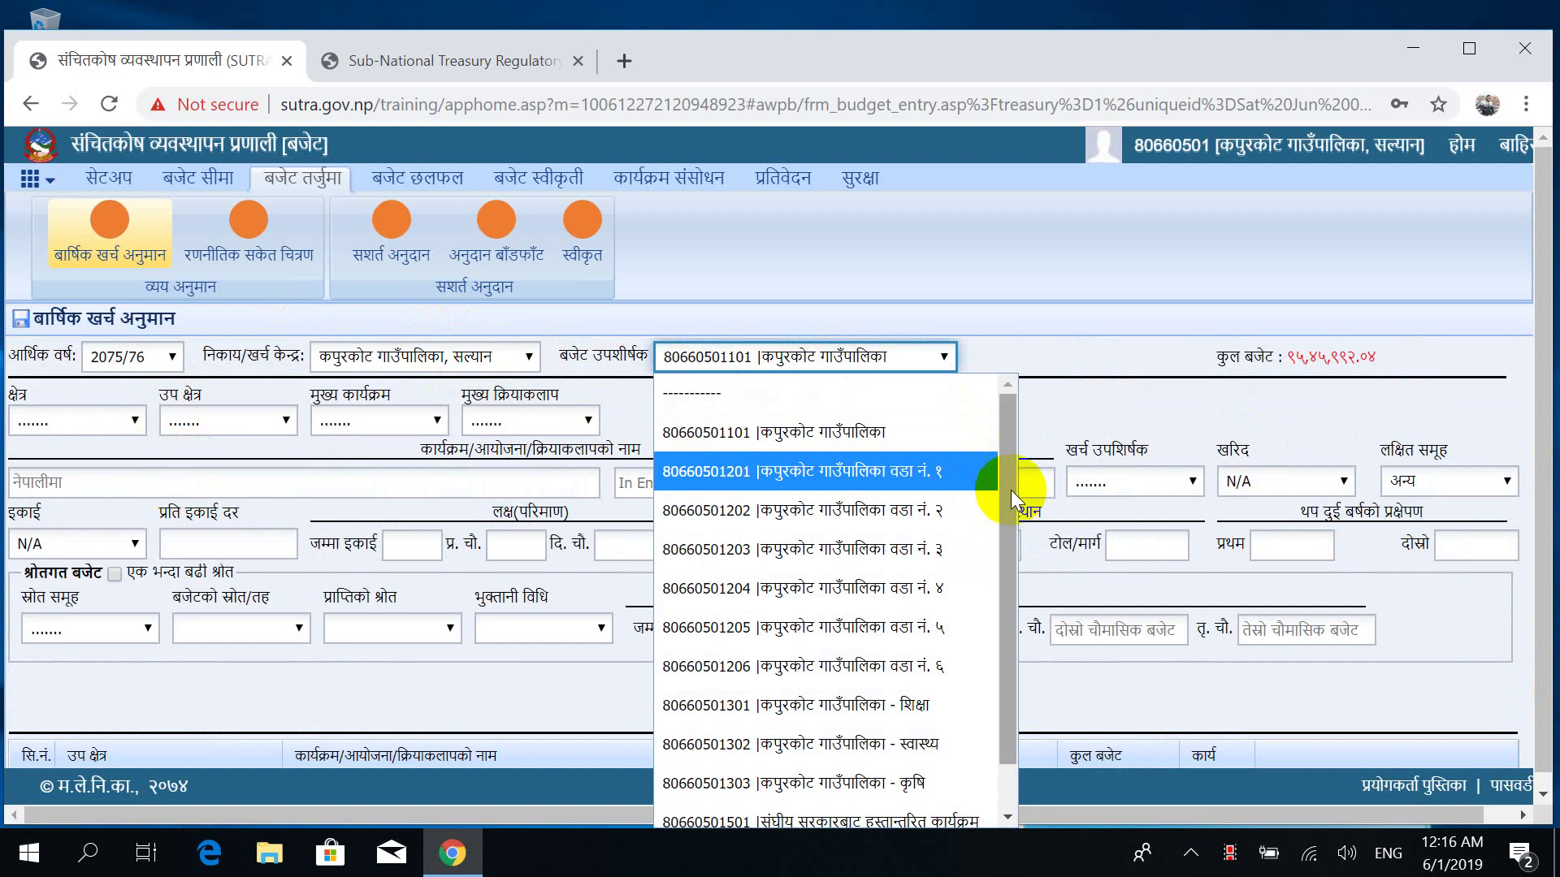
pyautogui.moveTo(1007, 479); pyautogui.dragTo(1004, 601)
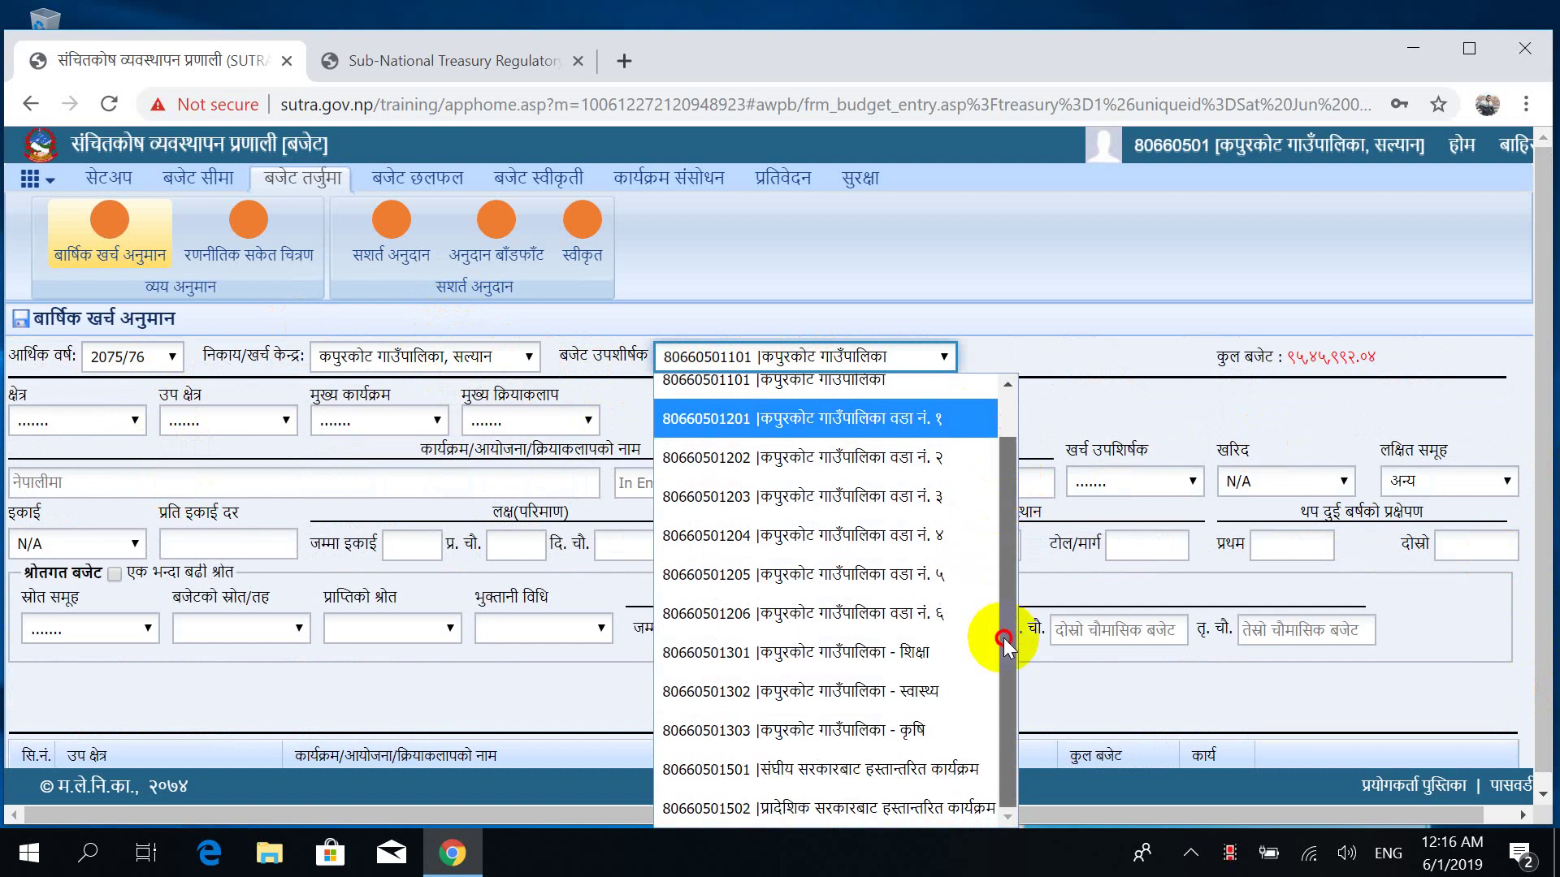
pyautogui.moveTo(1005, 644); pyautogui.dragTo(996, 406)
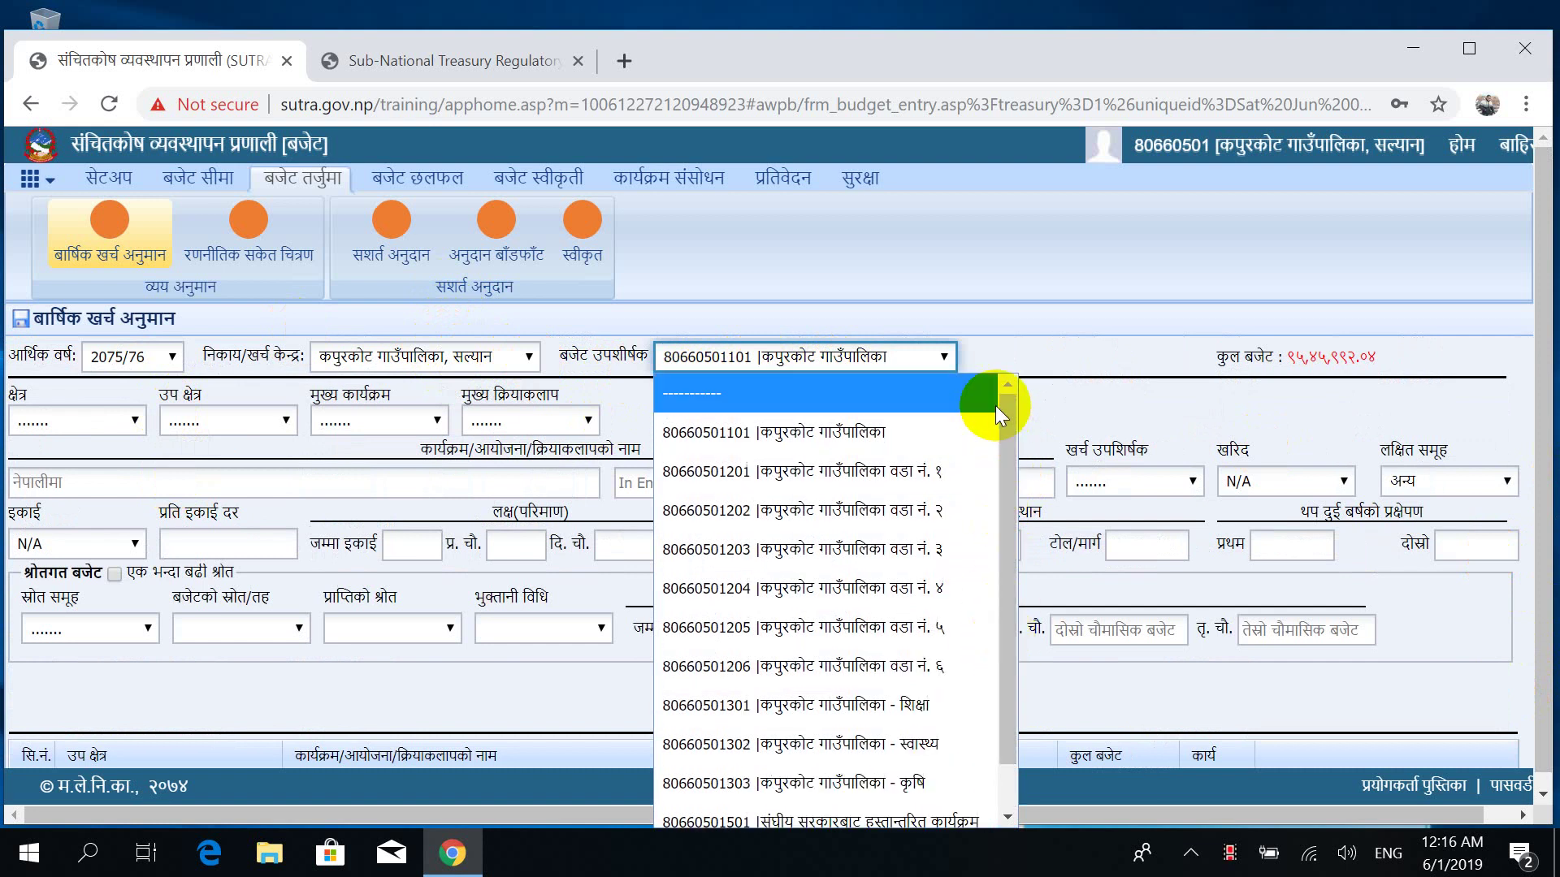
pyautogui.click(96, 427)
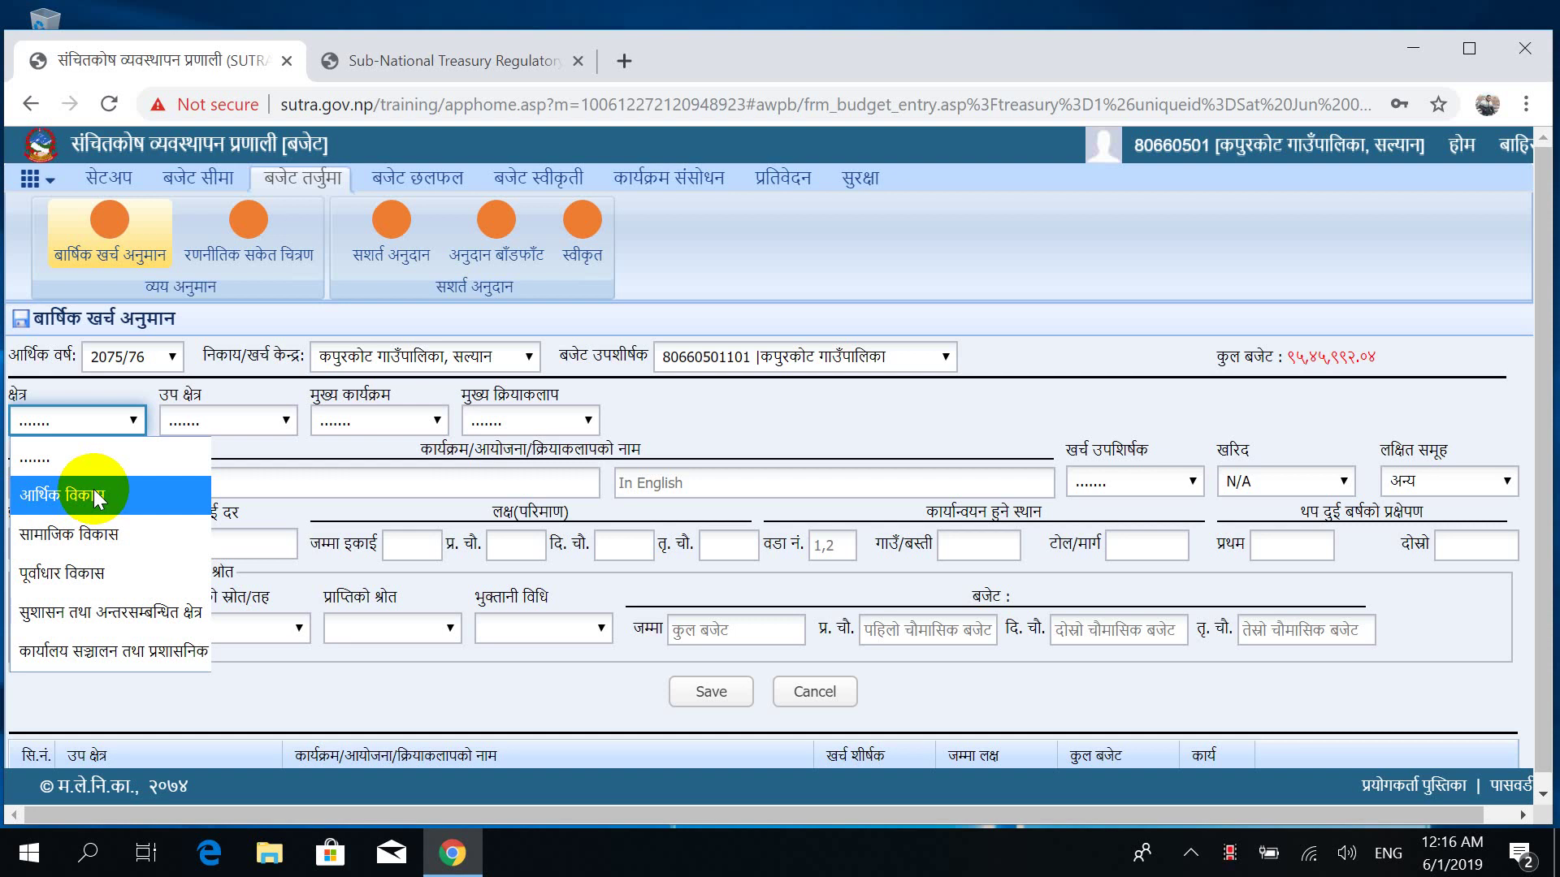
pyautogui.press('Down')
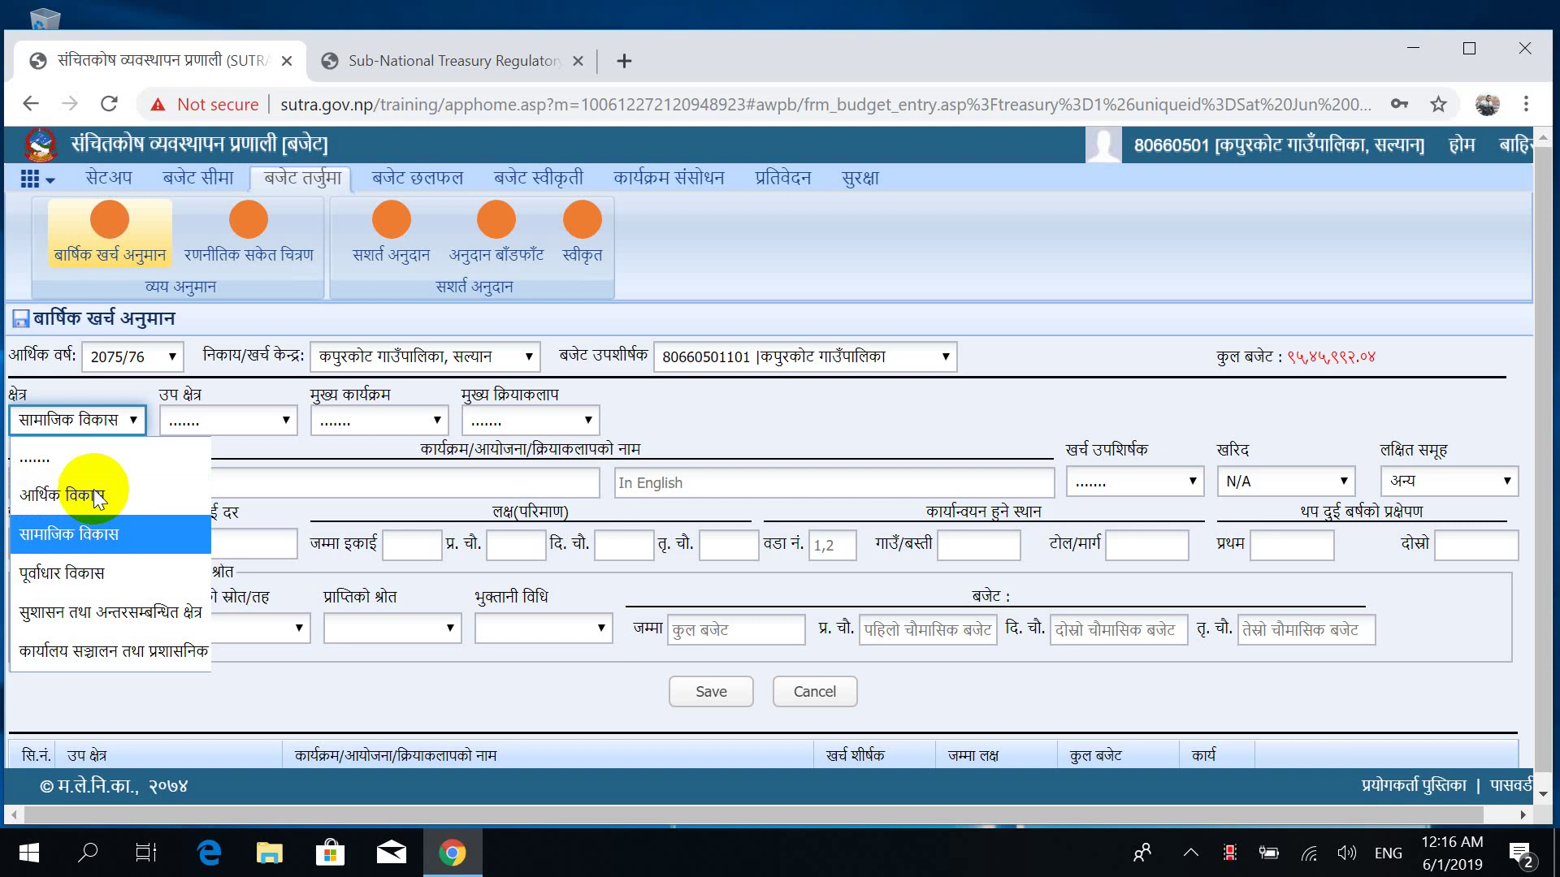
pyautogui.press('Down')
pyautogui.press('Down')
pyautogui.press('Down')
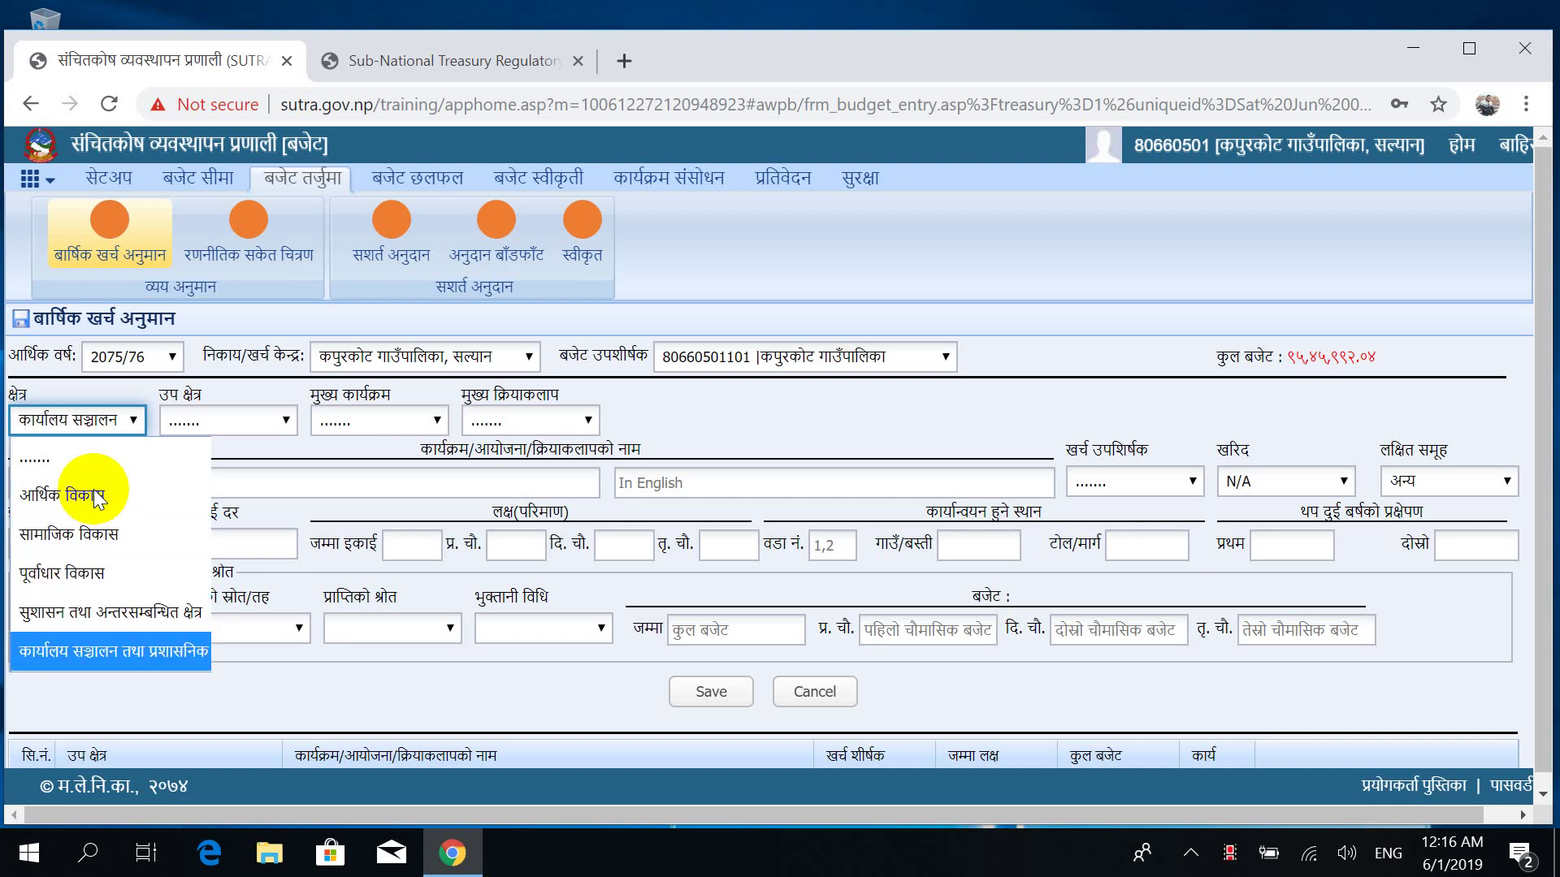
pyautogui.press('Up')
pyautogui.press('Up')
pyautogui.press('Up')
pyautogui.press('Up')
pyautogui.press('Up')
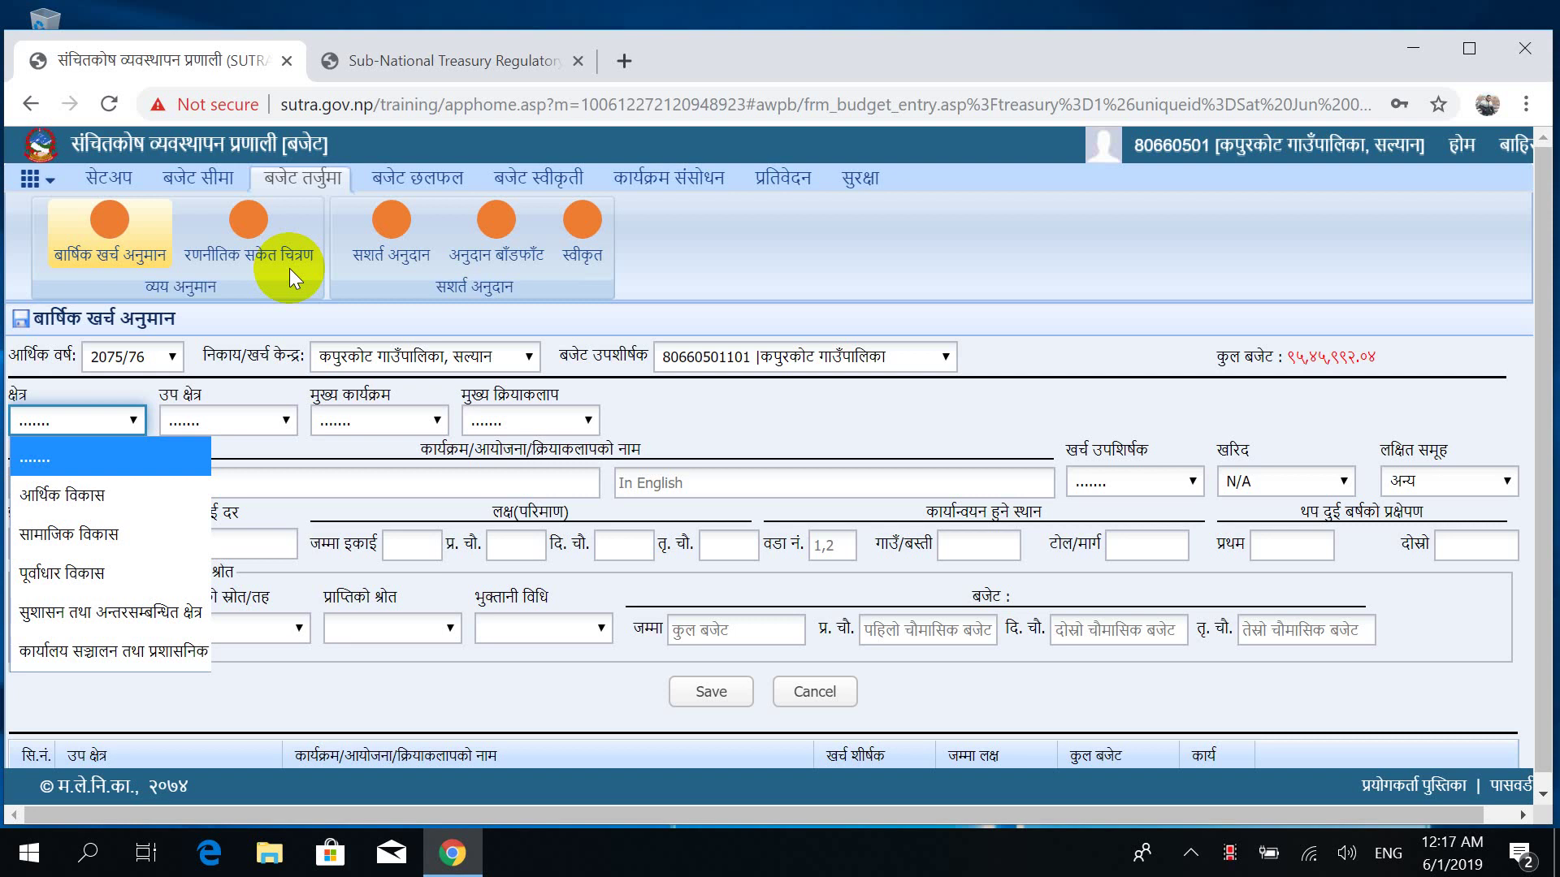
pyautogui.press('Down')
pyautogui.press('Down')
pyautogui.press('Down')
pyautogui.press('Down')
pyautogui.press('Down')
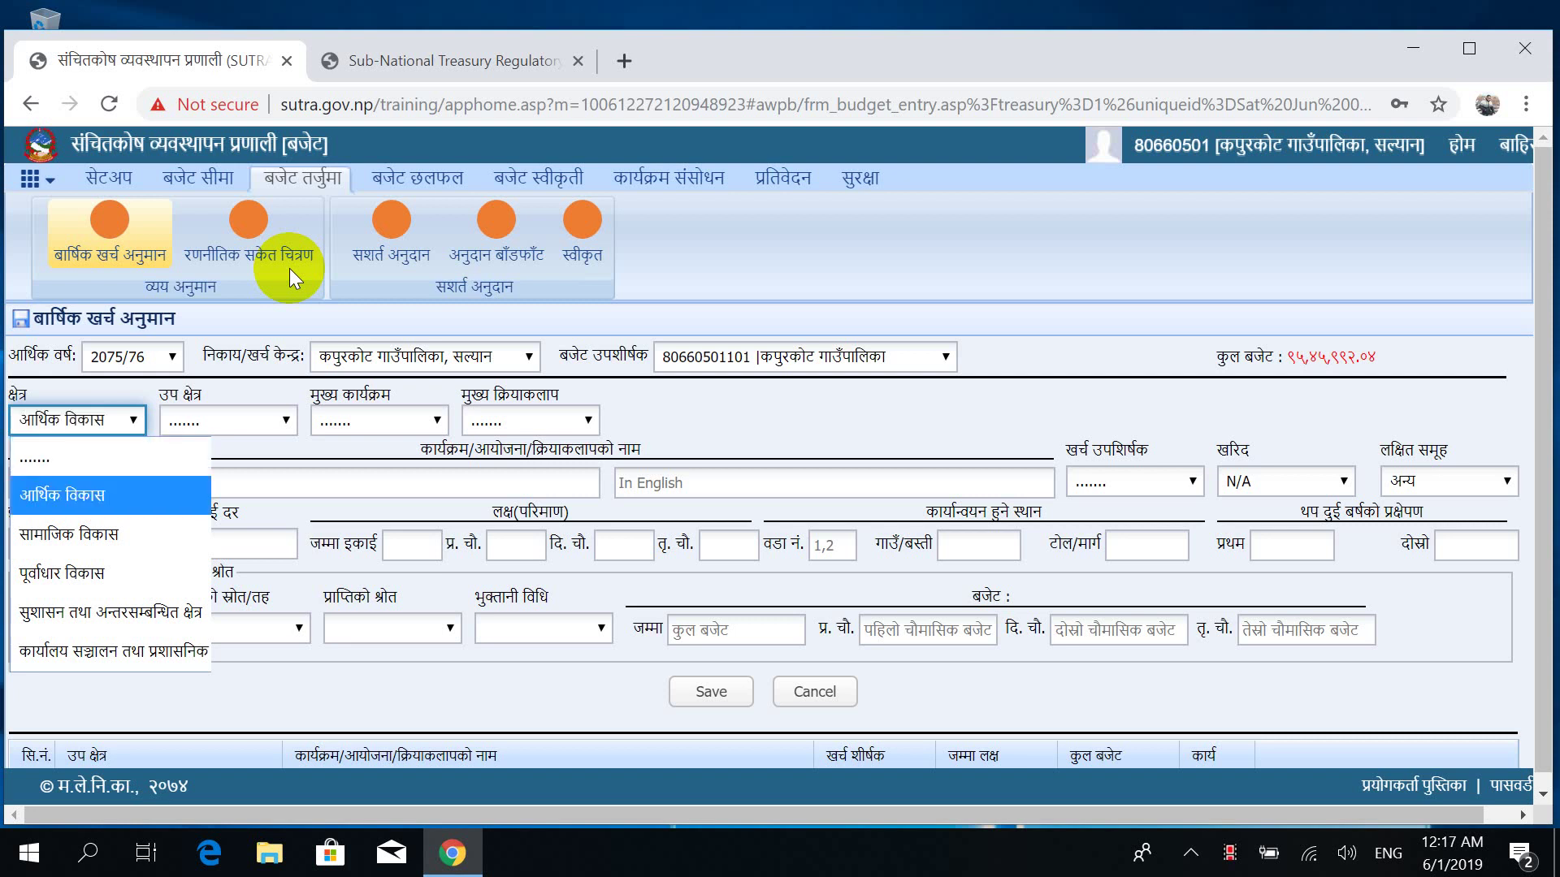
pyautogui.press('Up')
pyautogui.press('Up')
pyautogui.press('Up')
pyautogui.press('Up')
pyautogui.press('Up')
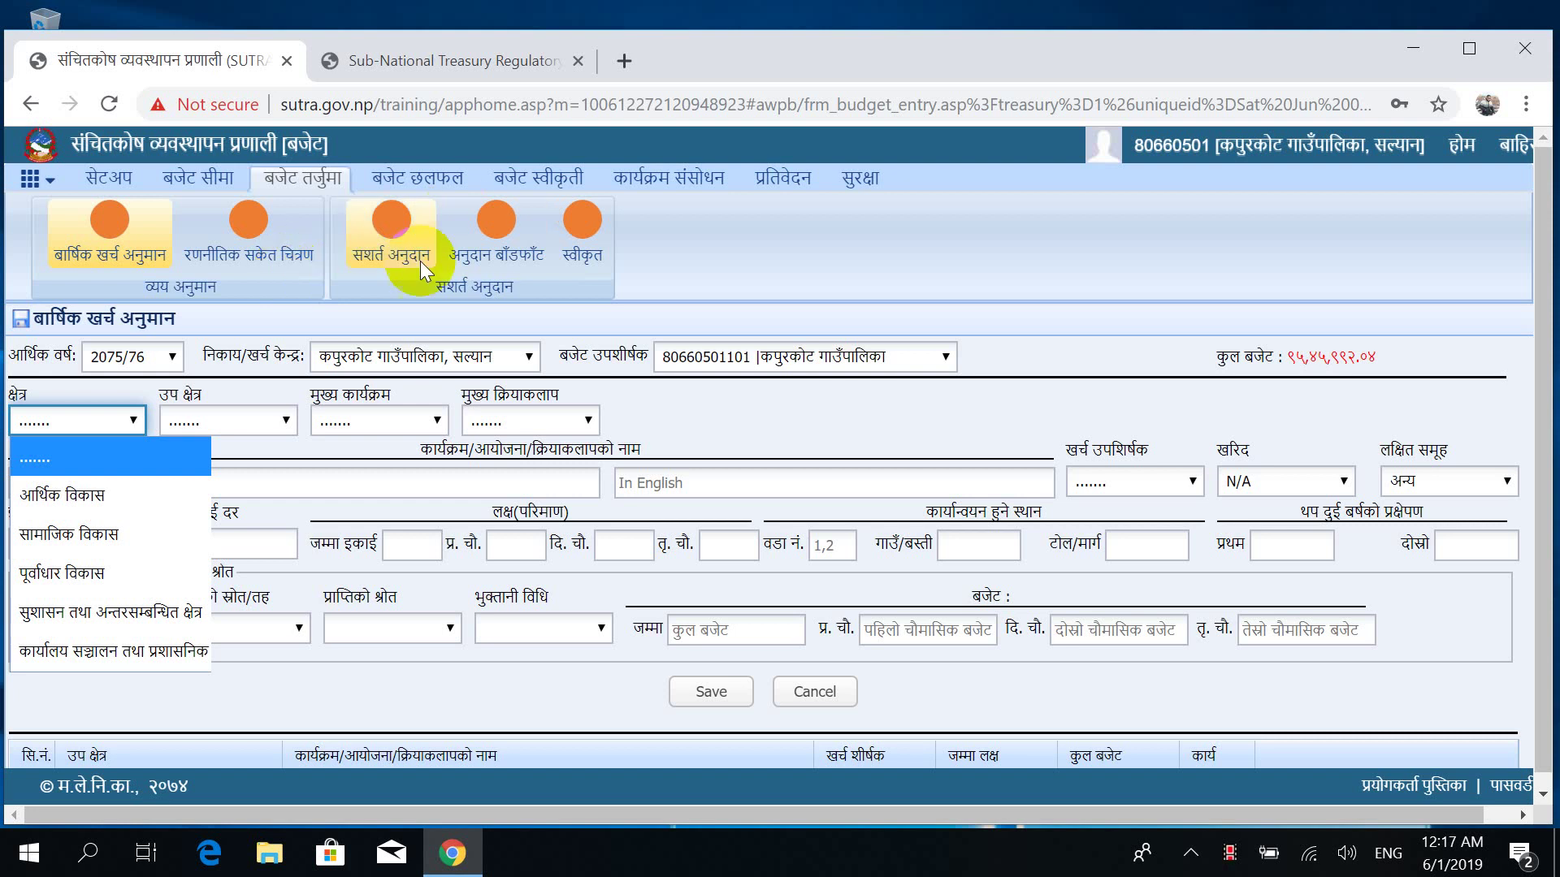
# Try sector आर्थिक विकास with sub-sector वित्तीय क्षेत्र.
pyautogui.click(254, 420)
pyautogui.click(254, 421)
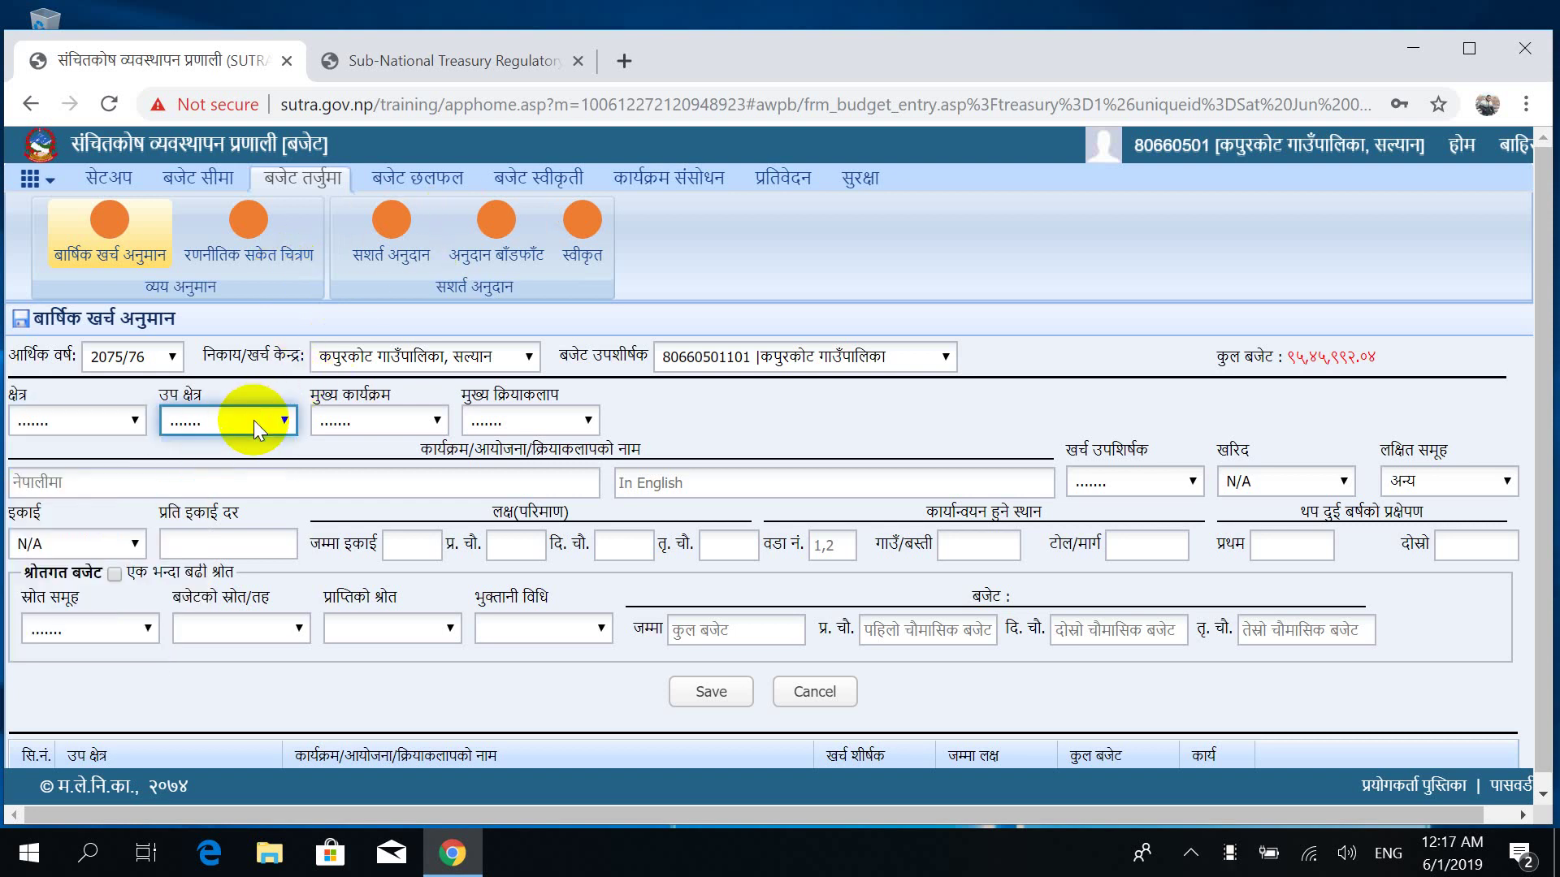
pyautogui.click(80, 422)
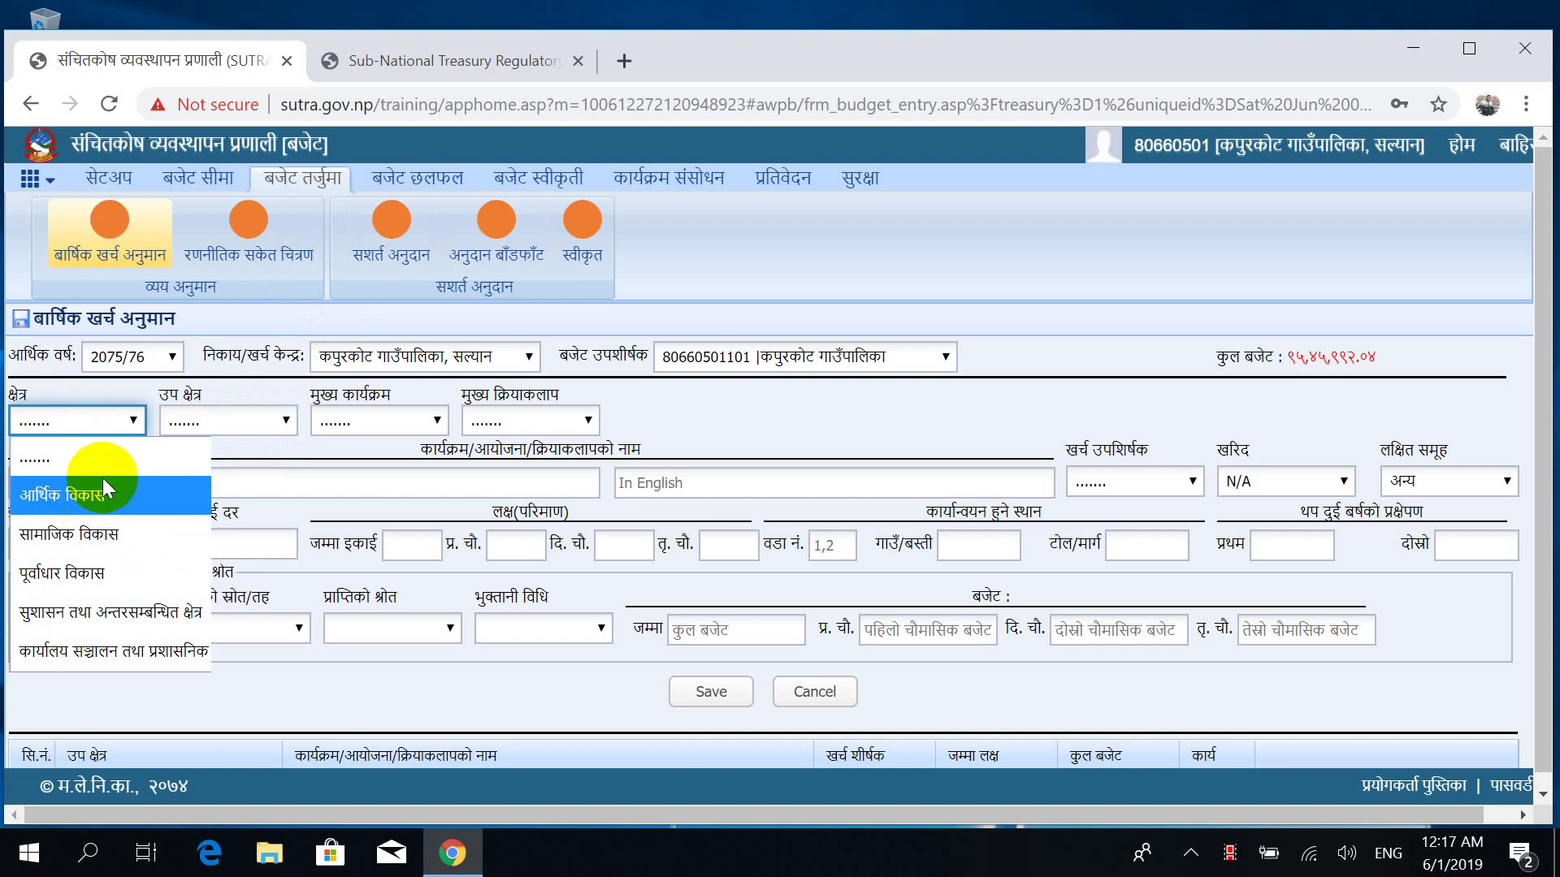
pyautogui.click(124, 473)
pyautogui.click(248, 422)
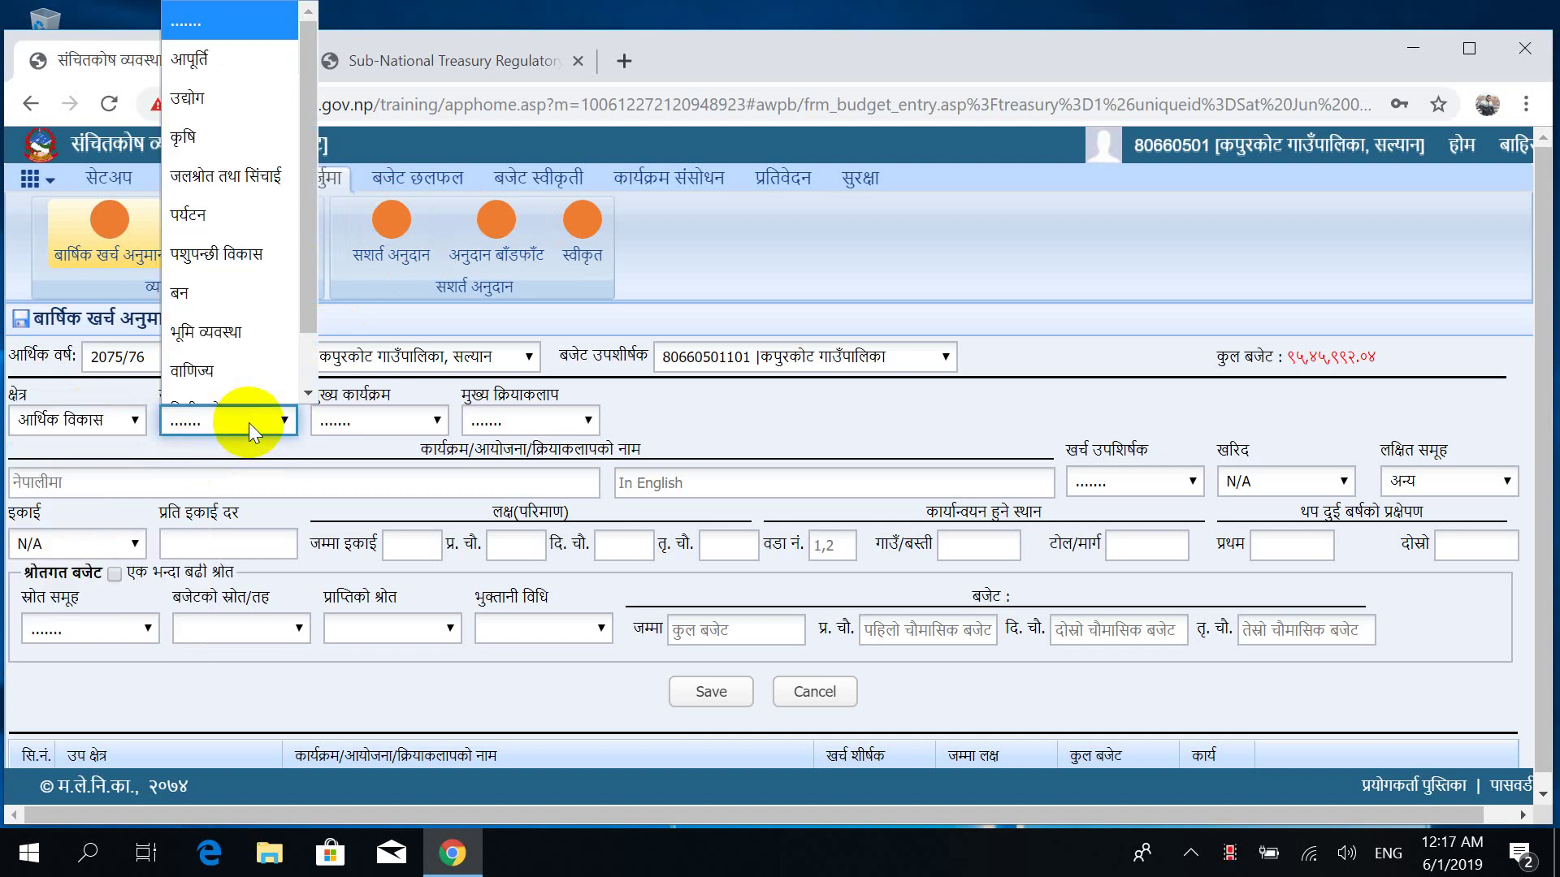
pyautogui.press('Down')
pyautogui.press('Down')
pyautogui.press('Down')
pyautogui.press('Down')
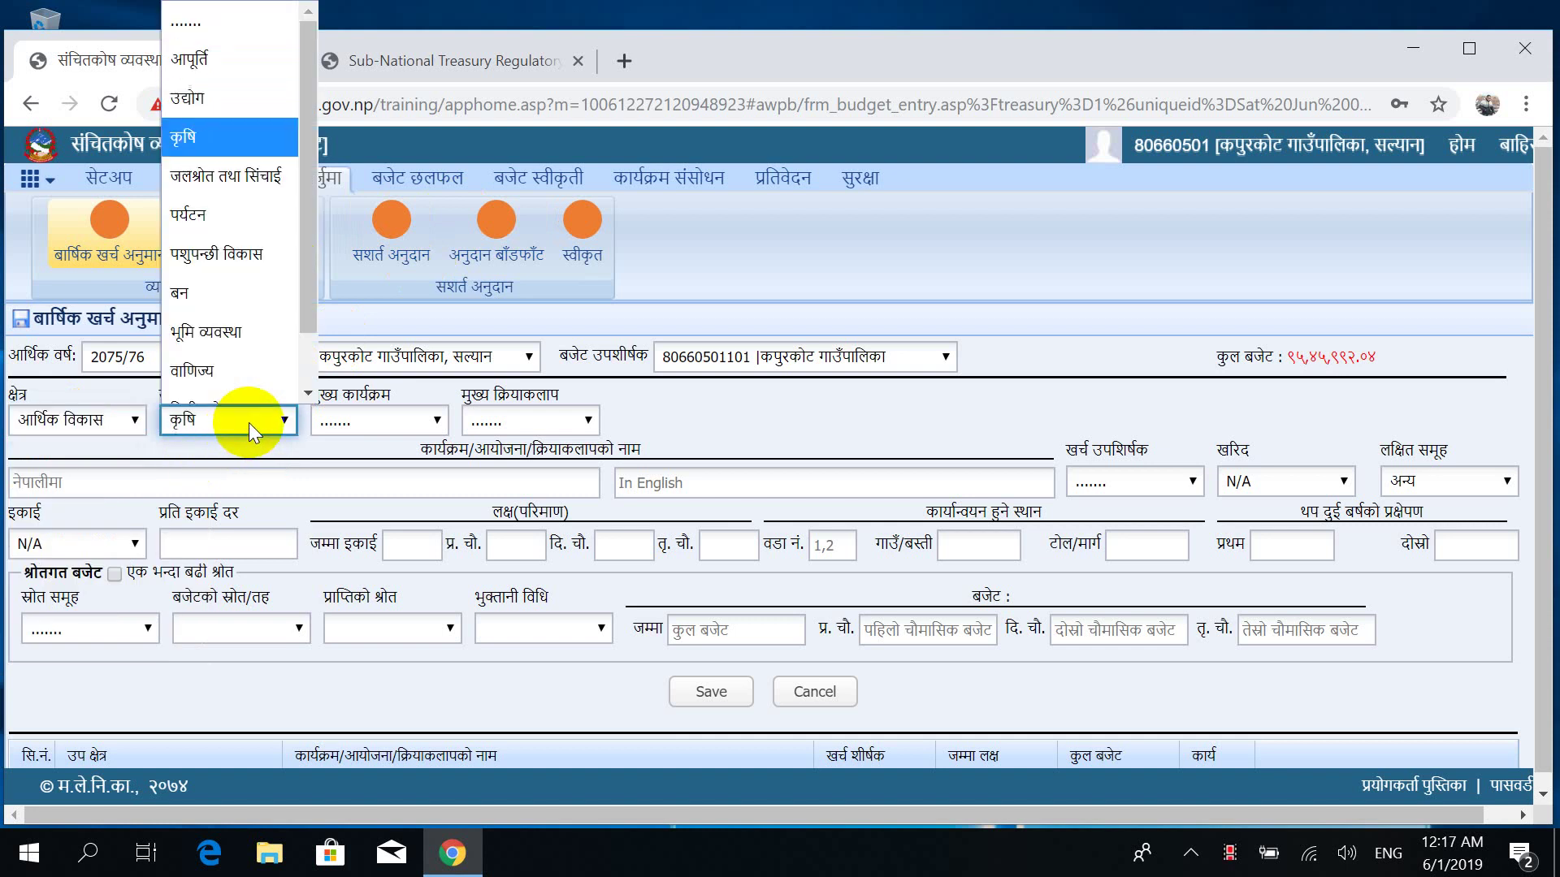
pyautogui.press('Down')
pyautogui.press('Down')
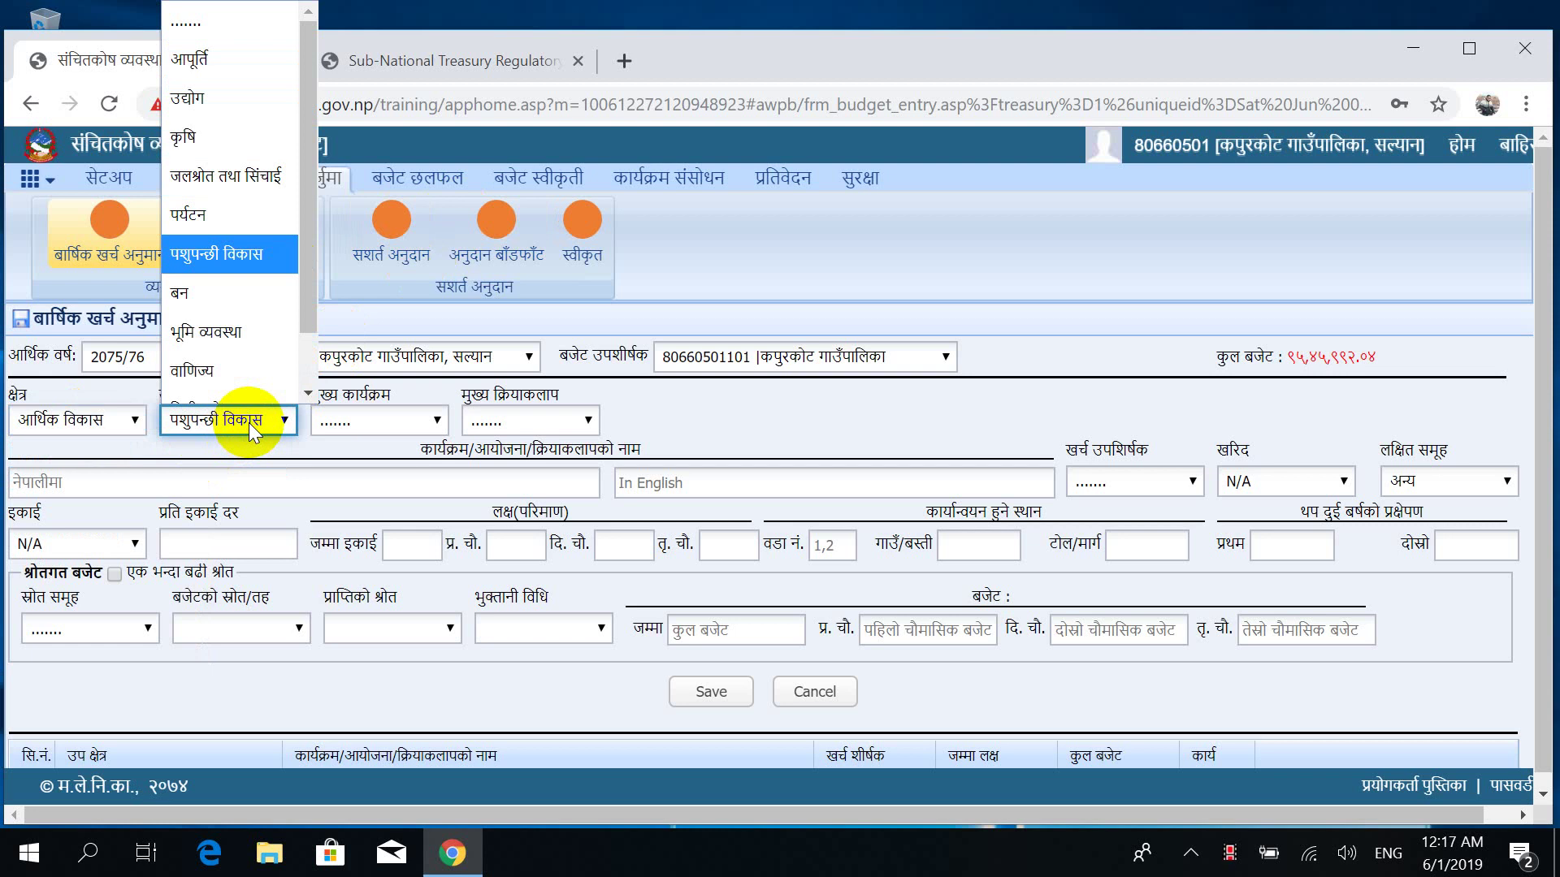
pyautogui.press('Down')
pyautogui.press('Down')
pyautogui.press('Down')
pyautogui.press('Down')
pyautogui.press('Down')
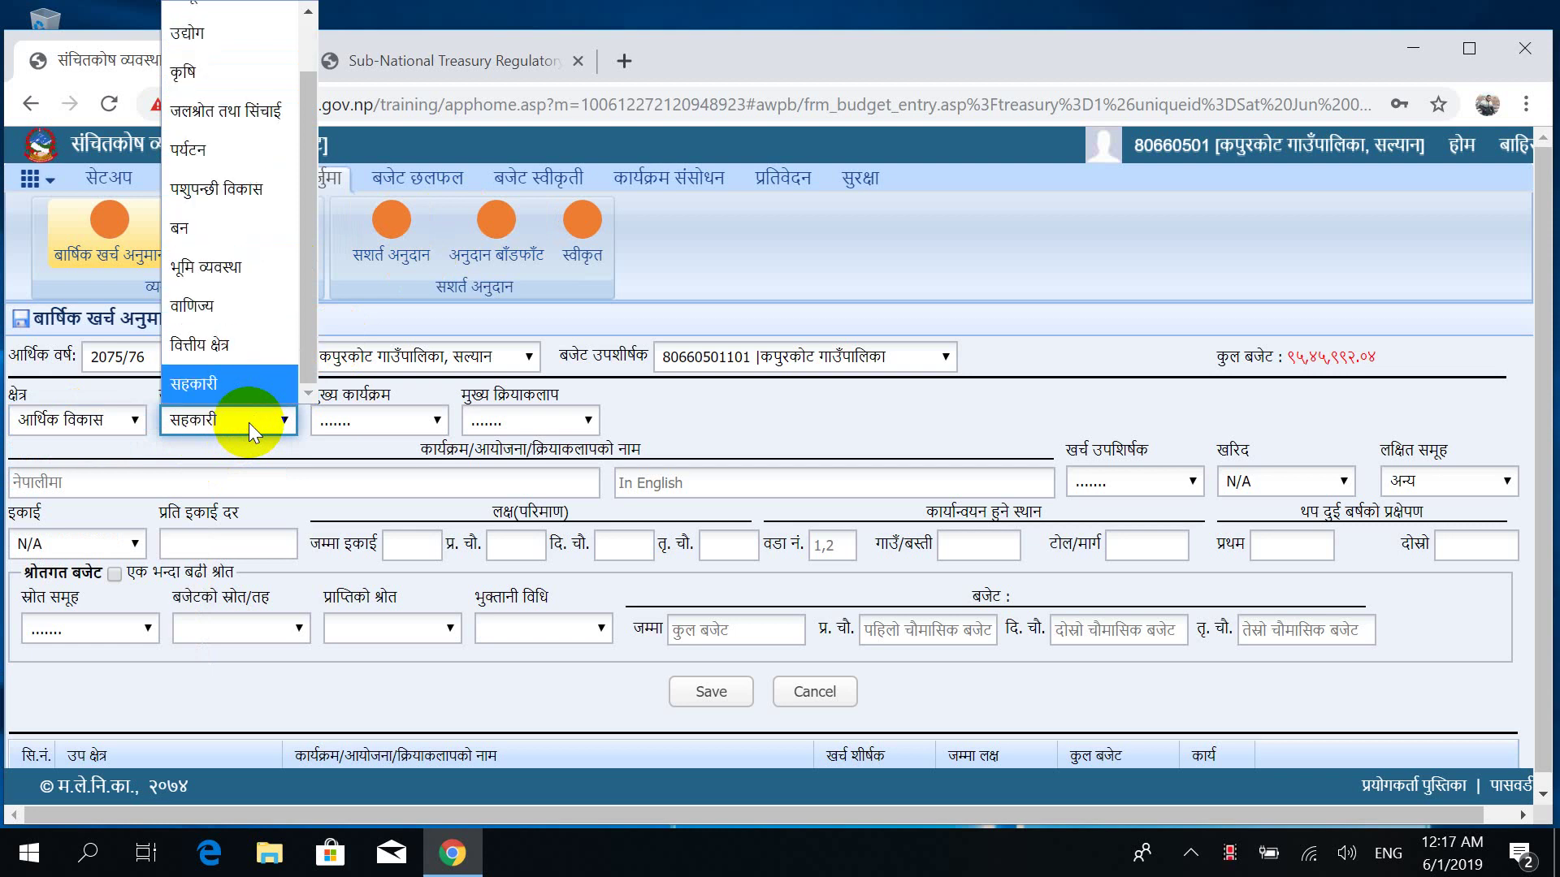
pyautogui.press('Up')
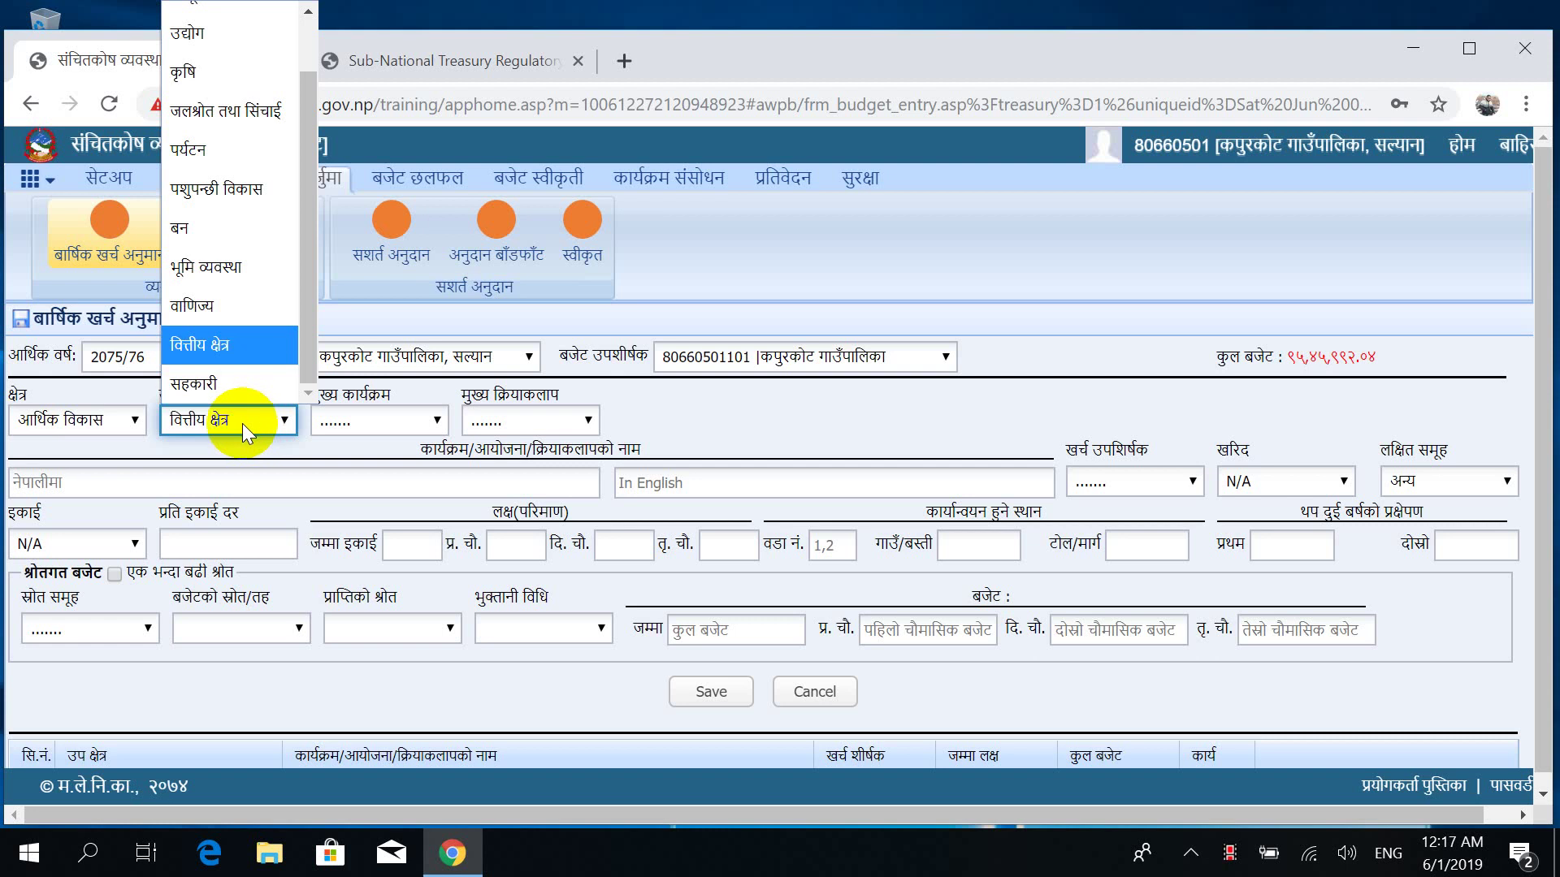
pyautogui.click(70, 414)
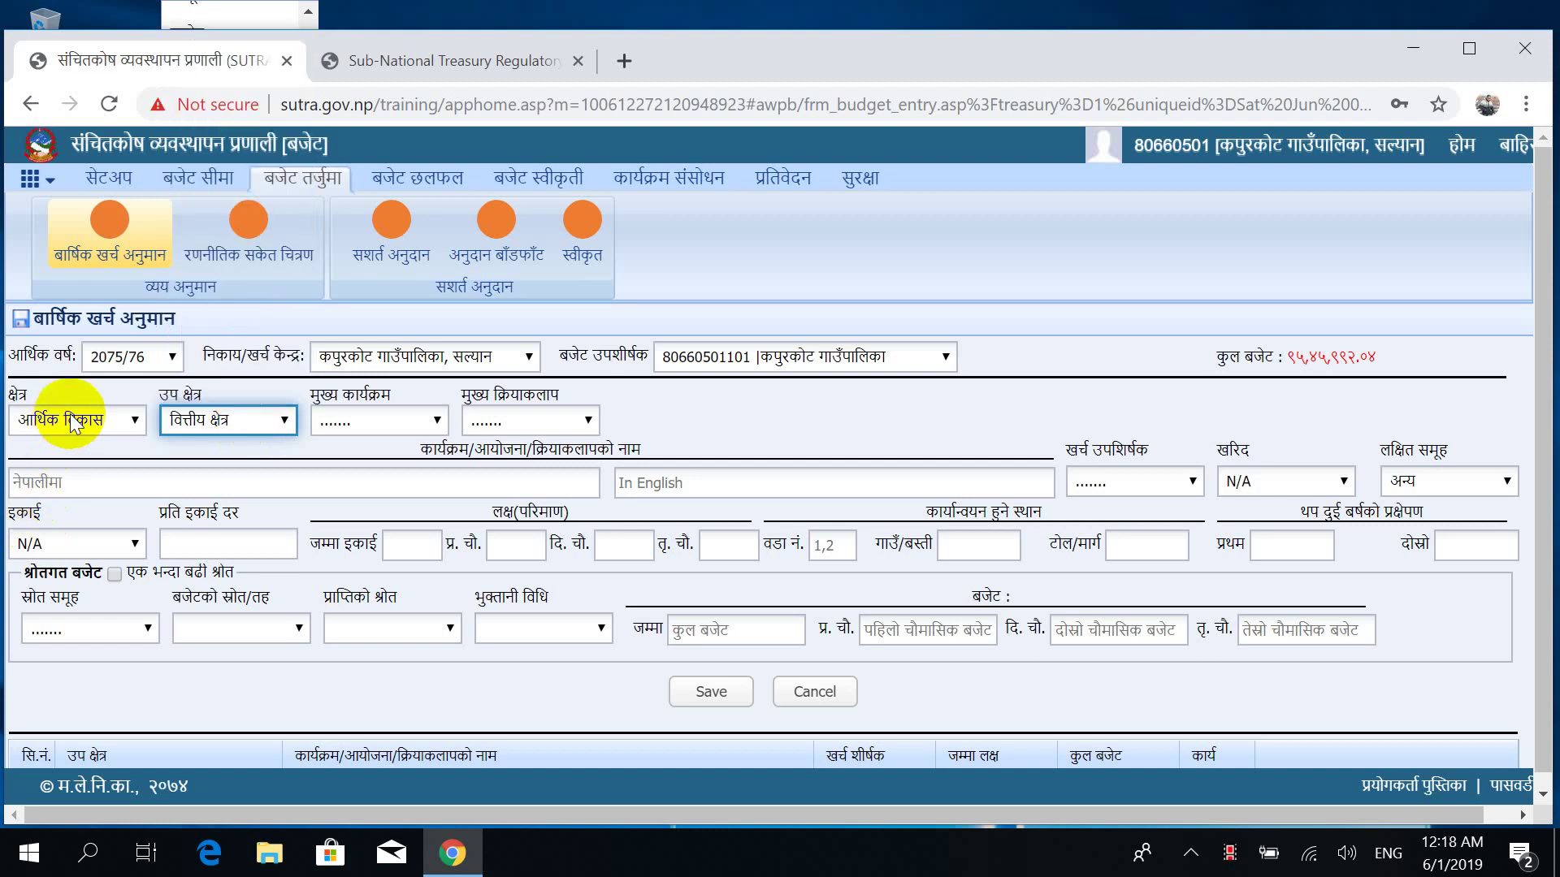
# Try the सामाजिक विकास and सुशासन तथा अन्तरसम्बन्धित क्षेत्र sectors, leaving the sub-sector blank.
pyautogui.click(121, 416)
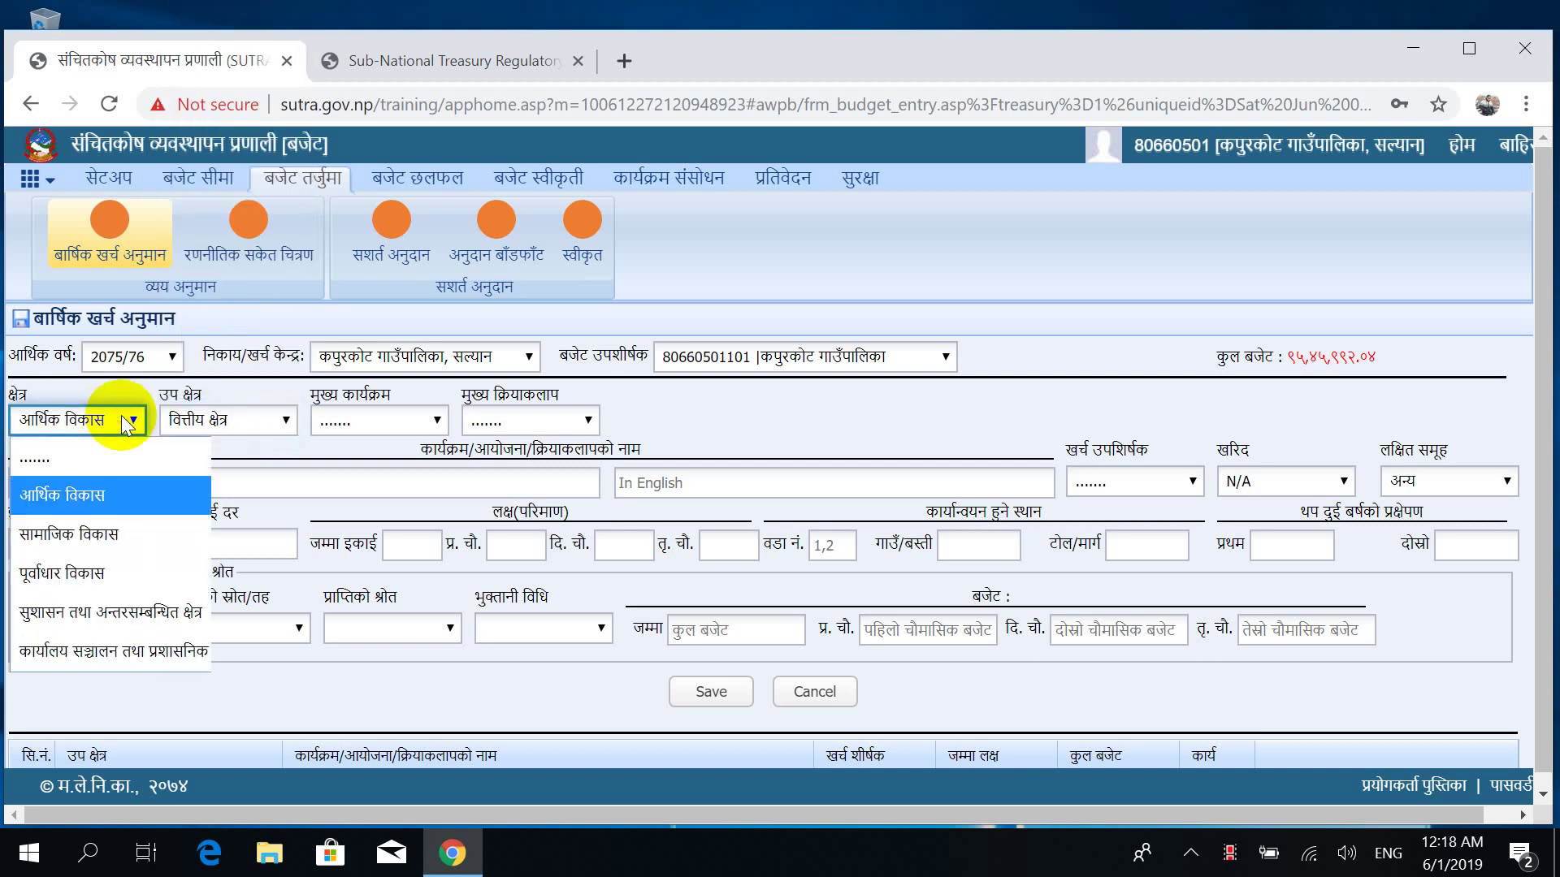
pyautogui.click(111, 519)
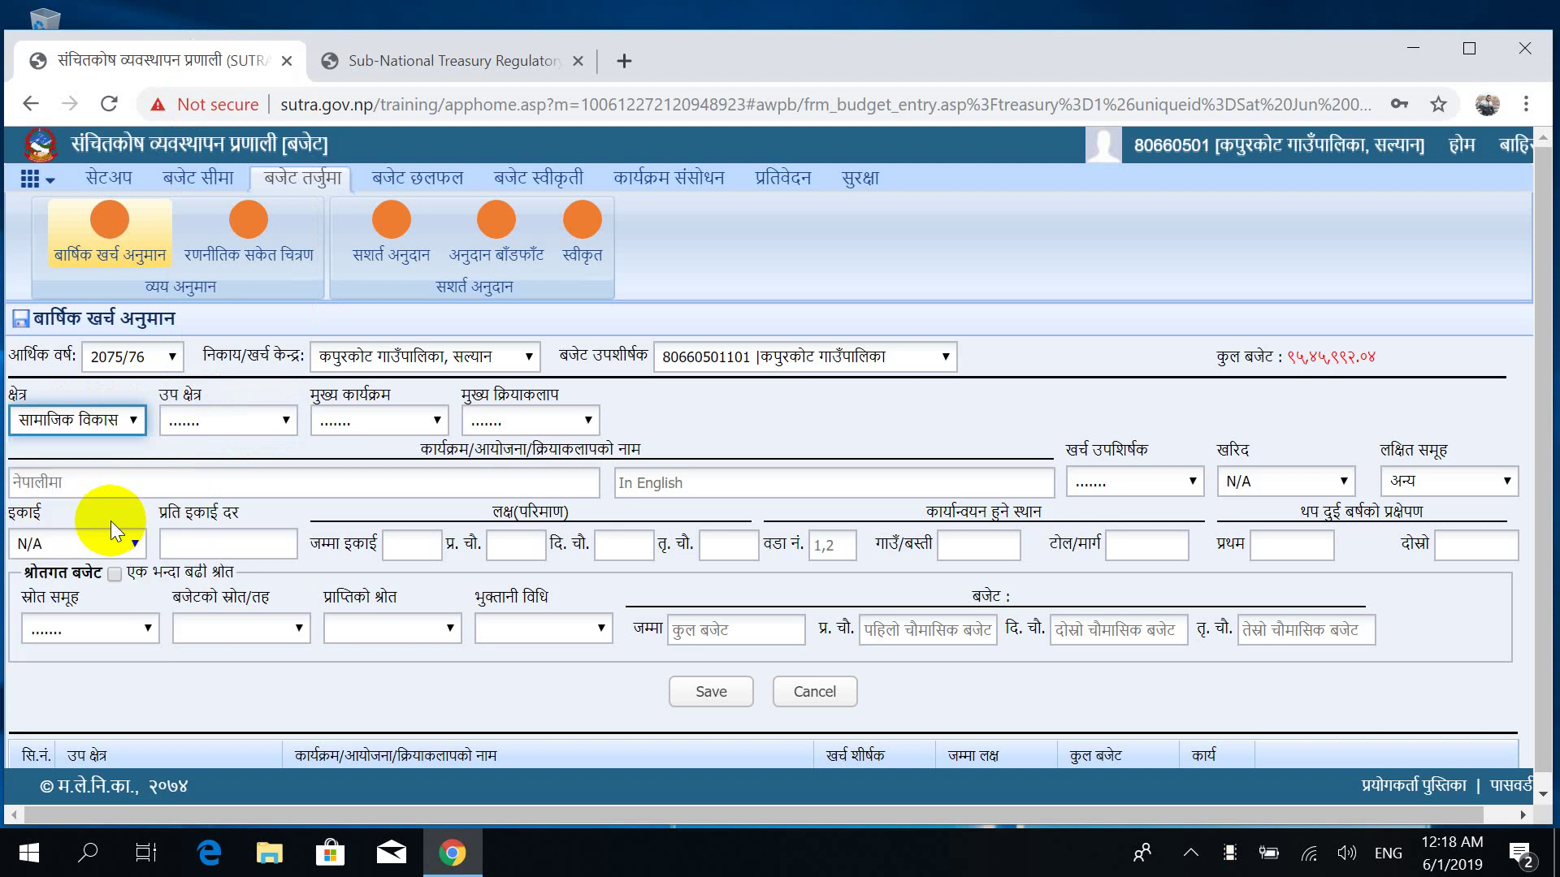
pyautogui.click(240, 416)
pyautogui.press('Down')
pyautogui.press('Down')
pyautogui.press('Down')
pyautogui.press('Down')
pyautogui.press('Down')
pyautogui.press('Down')
pyautogui.press('Down')
pyautogui.press('Down')
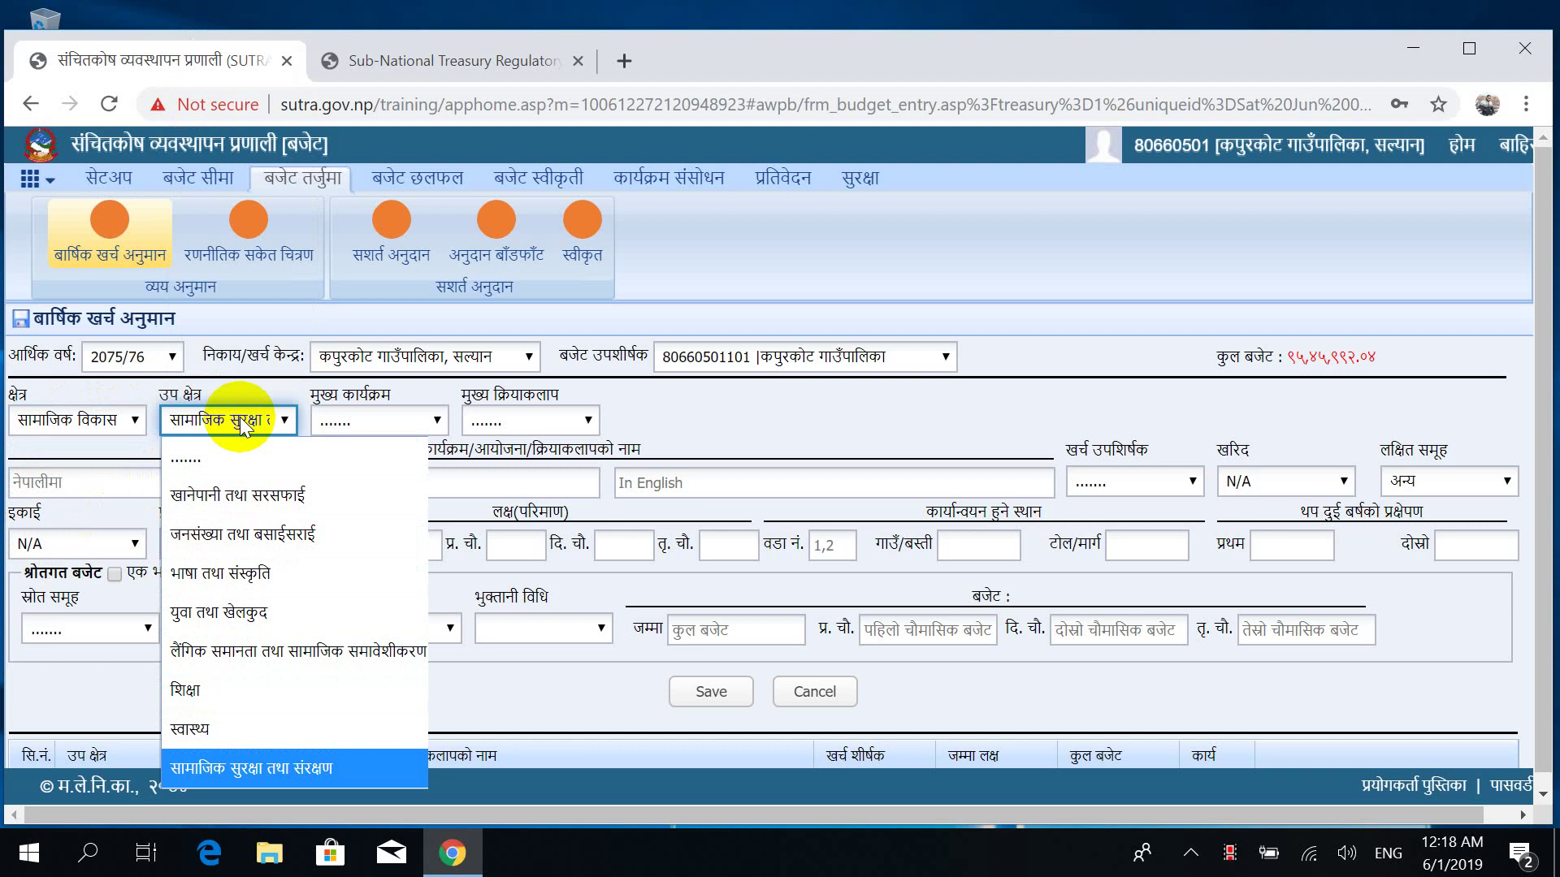
pyautogui.click(72, 420)
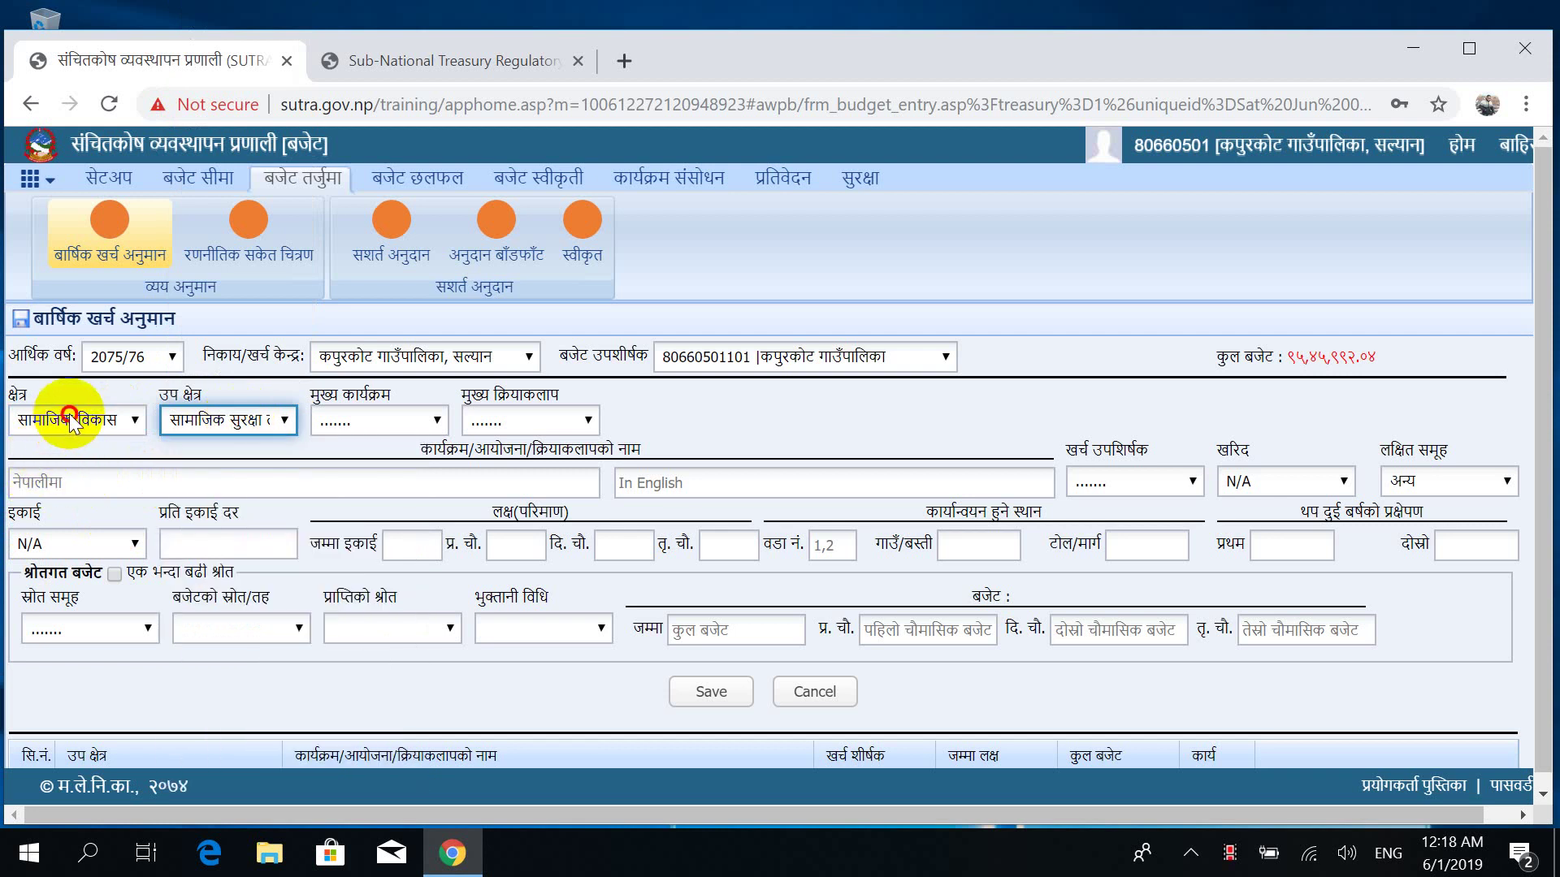
pyautogui.click(71, 420)
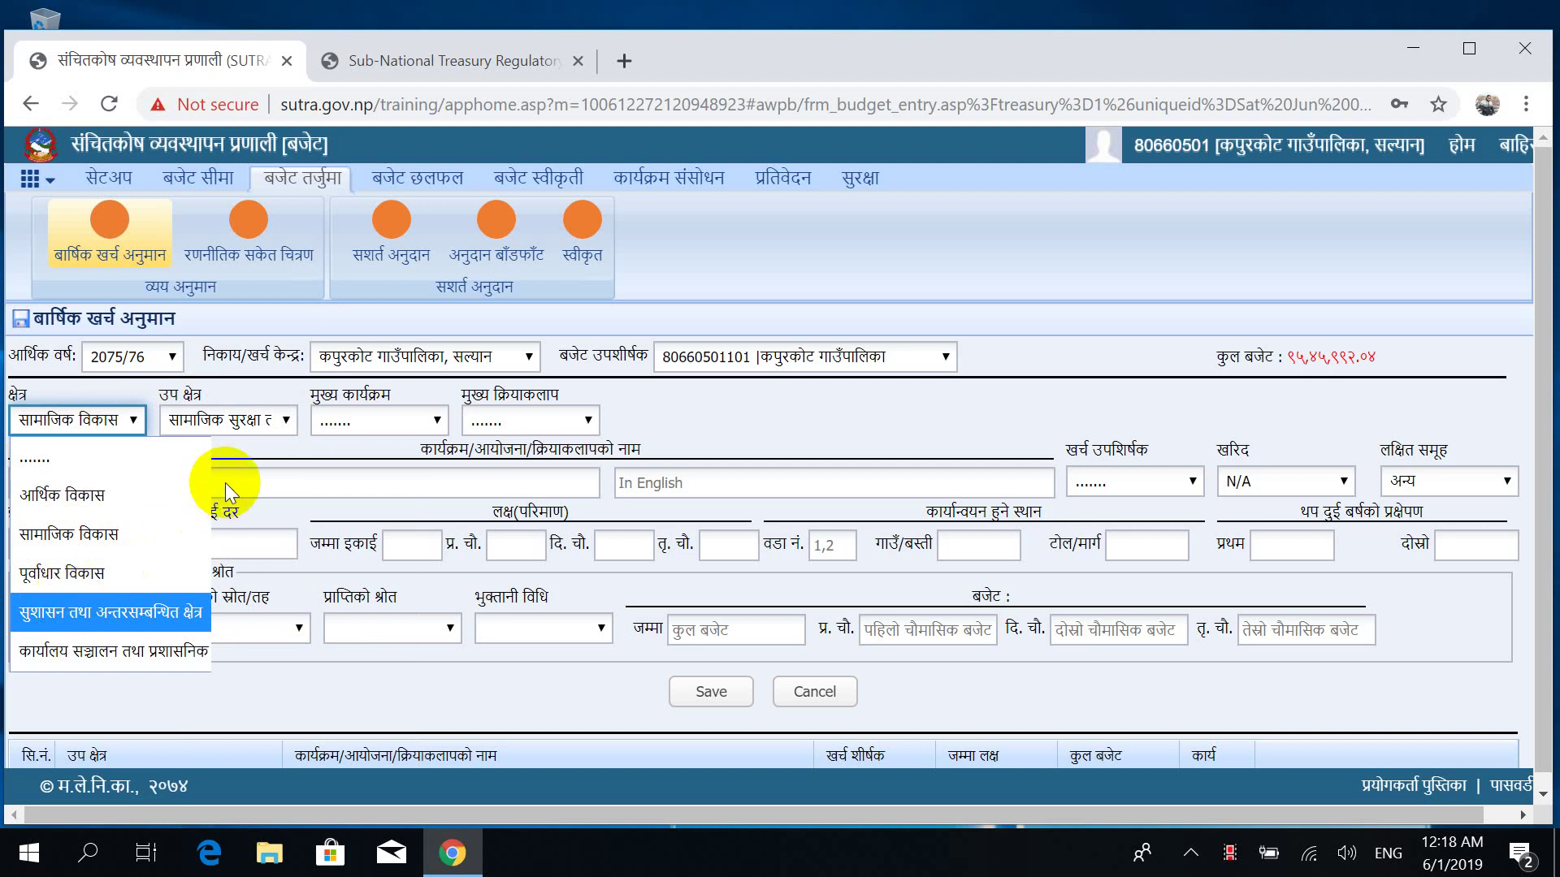
pyautogui.press('Return')
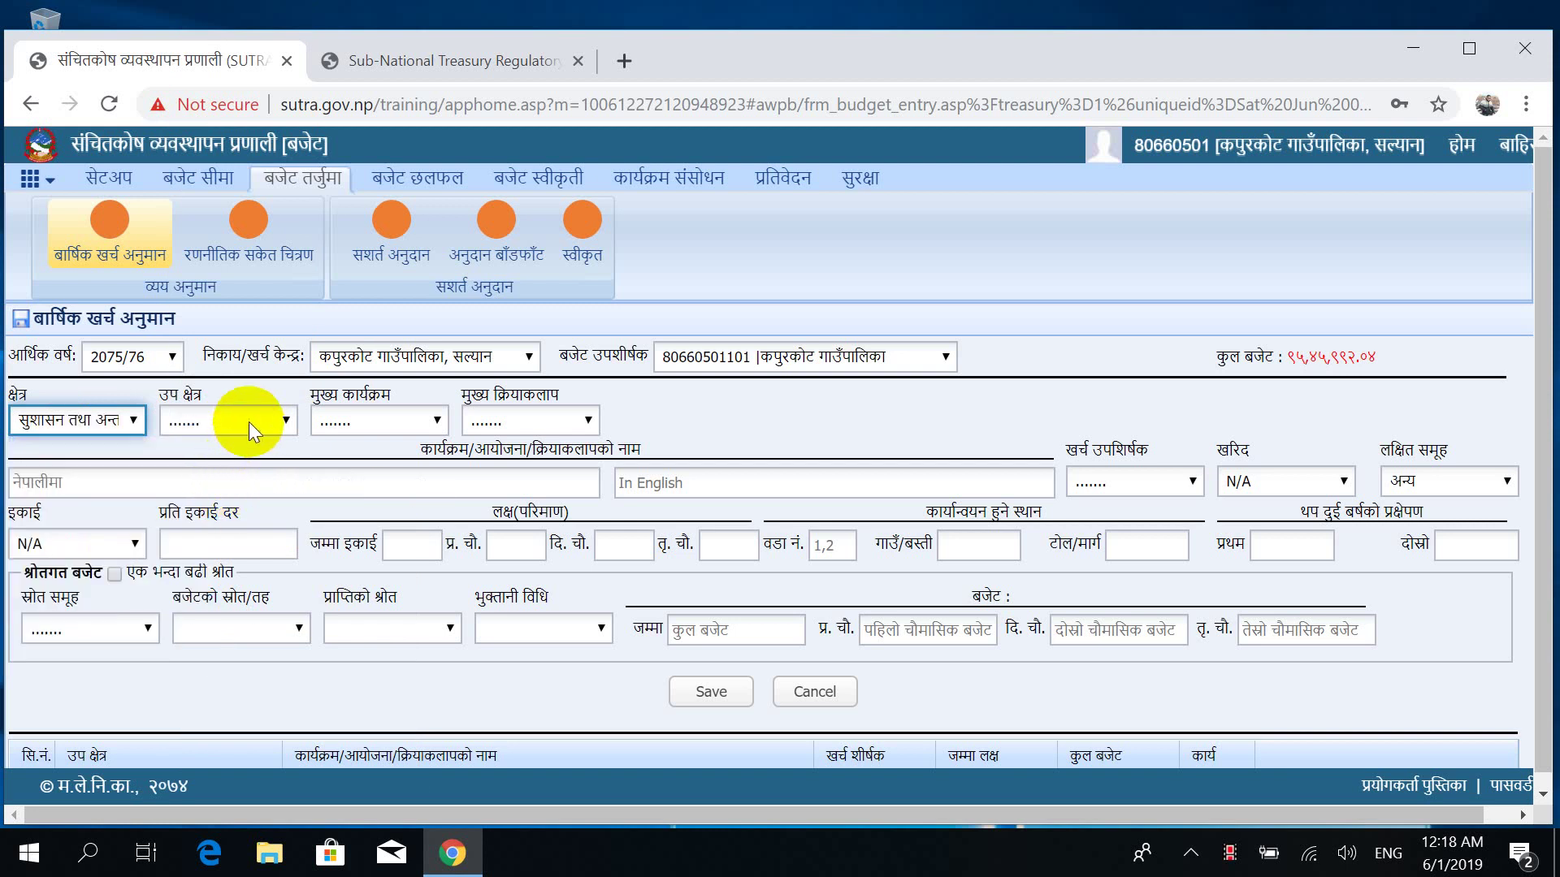
pyautogui.click(249, 421)
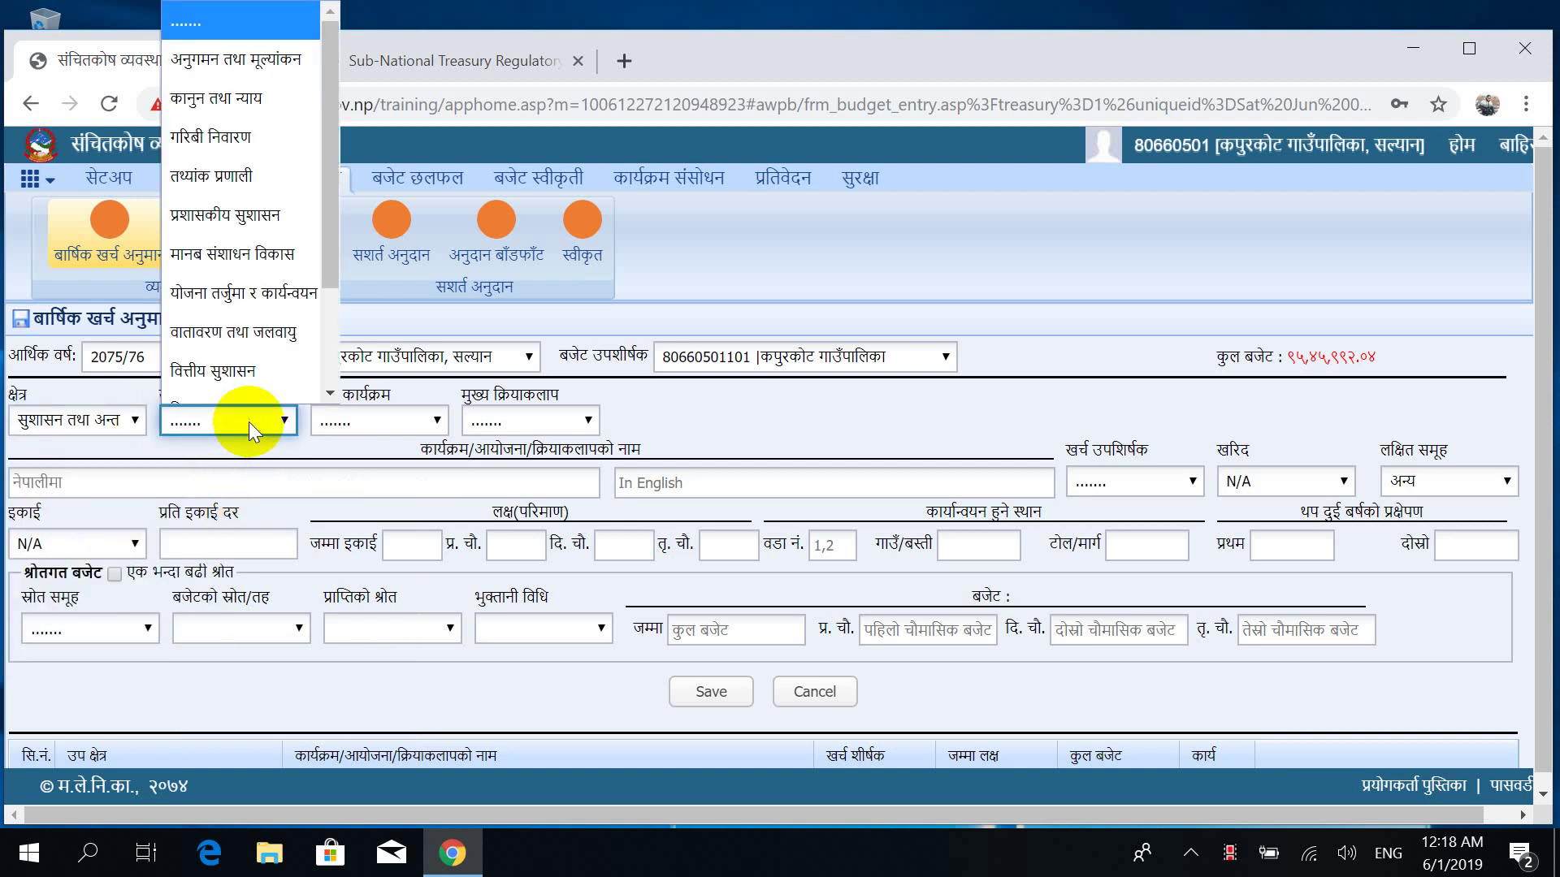
pyautogui.press('Down')
pyautogui.press('Down')
pyautogui.press('Down')
pyautogui.press('Down')
pyautogui.press('Down')
pyautogui.press('Down')
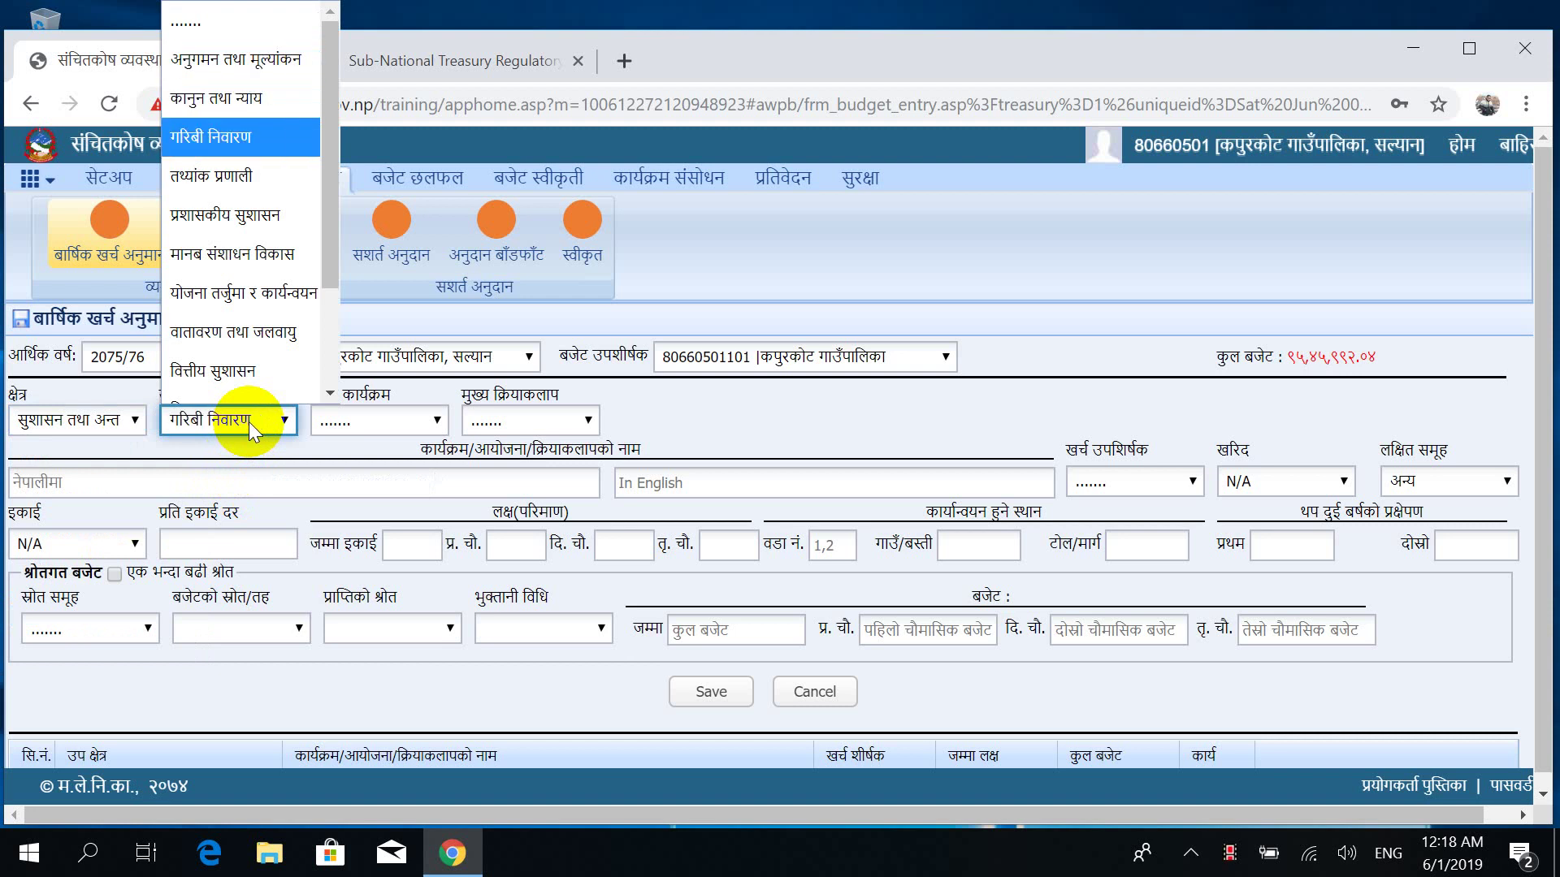
pyautogui.press('Down')
pyautogui.press('Down')
pyautogui.press('Down')
pyautogui.press('Down')
pyautogui.press('Down')
pyautogui.press('Down')
pyautogui.press('Down')
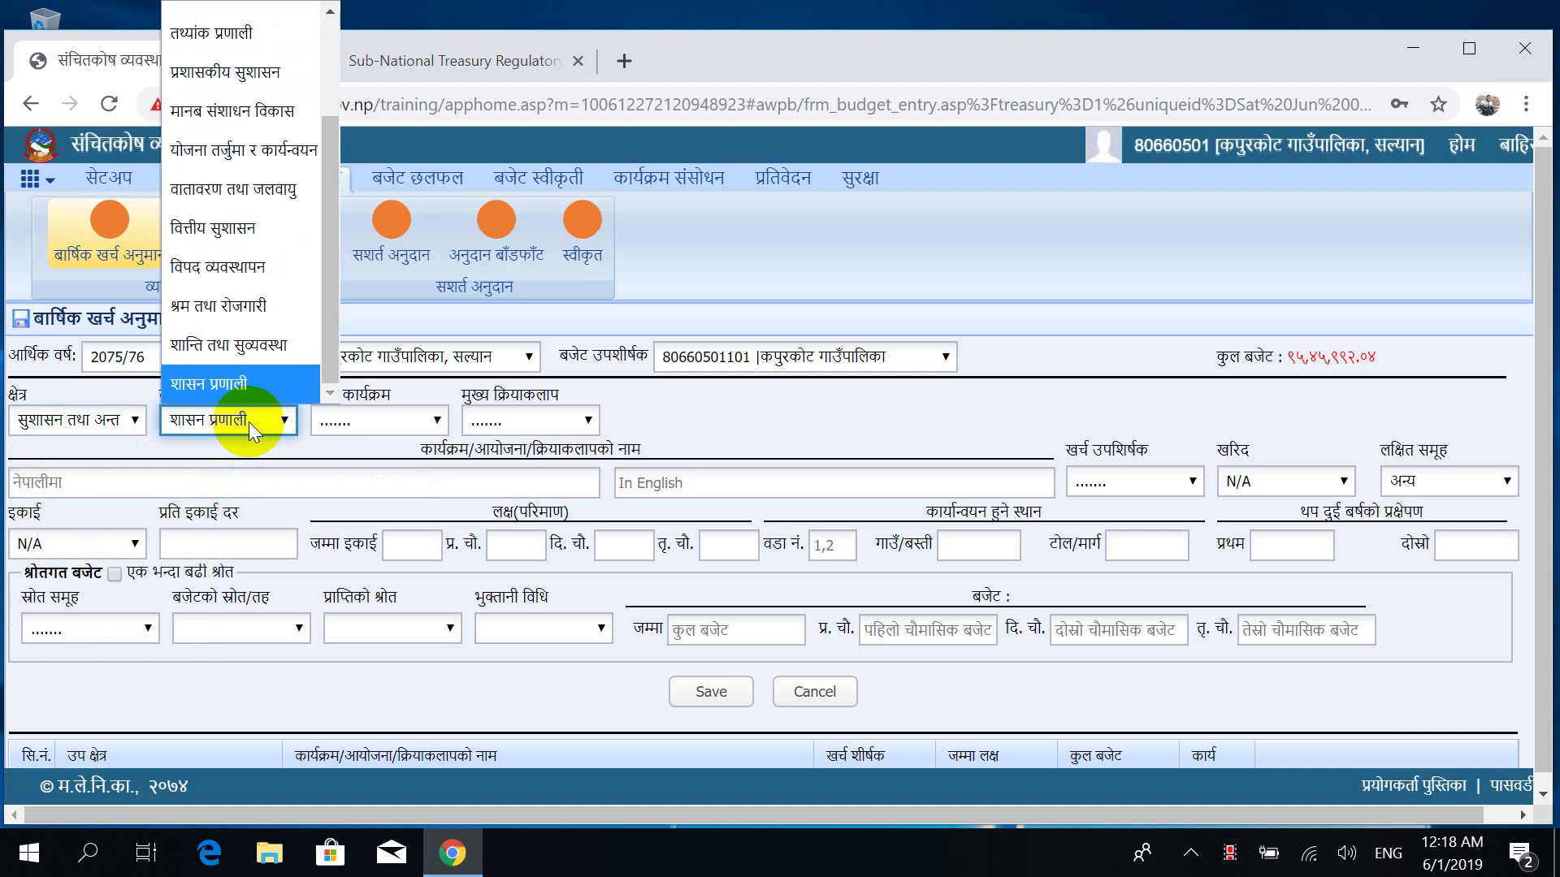
pyautogui.press('Up')
pyautogui.press('Up')
pyautogui.press('Up')
pyautogui.press('Up')
pyautogui.press('Up')
pyautogui.press('Up')
pyautogui.press('Up')
pyautogui.press('Up')
pyautogui.press('Up')
pyautogui.press('Up')
pyautogui.press('Up')
pyautogui.press('Up')
pyautogui.press('Up')
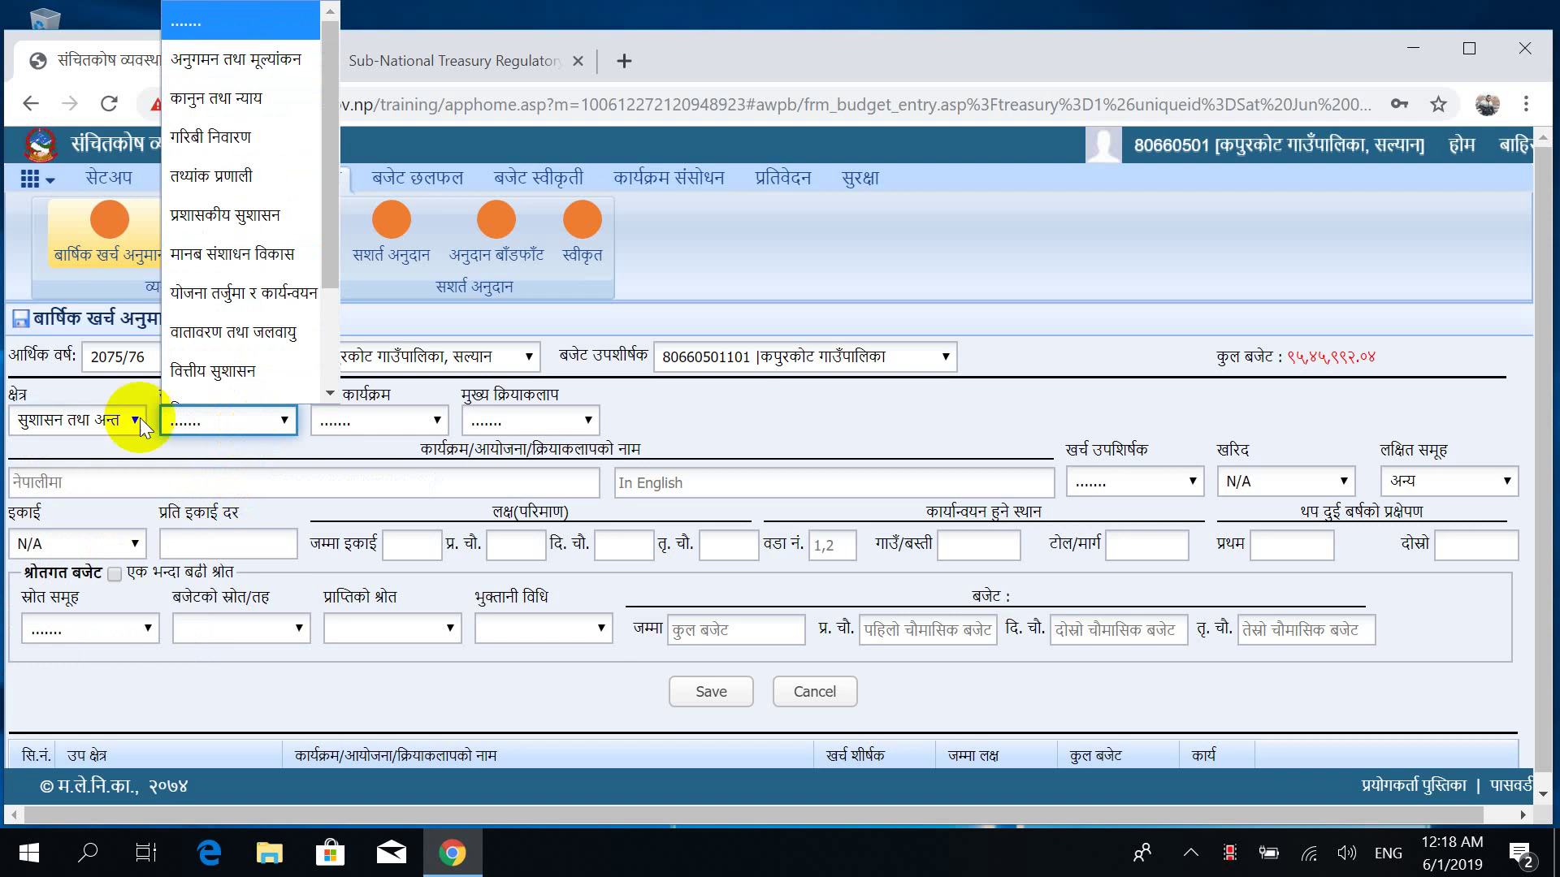
# Set sector कार्यालय सञ्चालन with sub-sector कार्यालय सञ्चालन तथा प्रशासनिक.
pyautogui.click(114, 420)
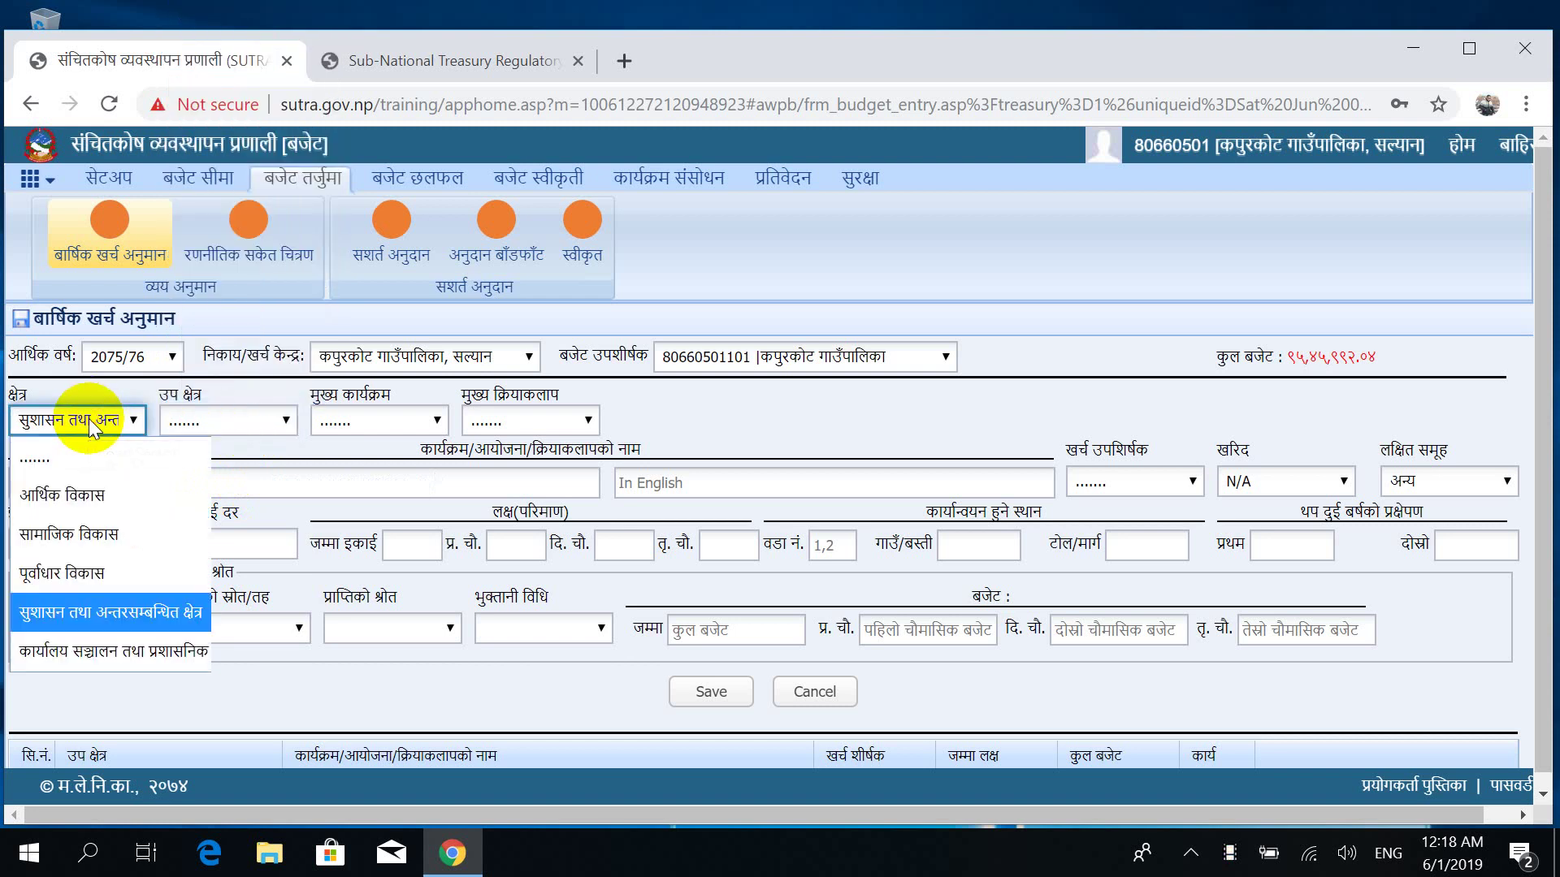
pyautogui.click(105, 651)
pyautogui.click(256, 417)
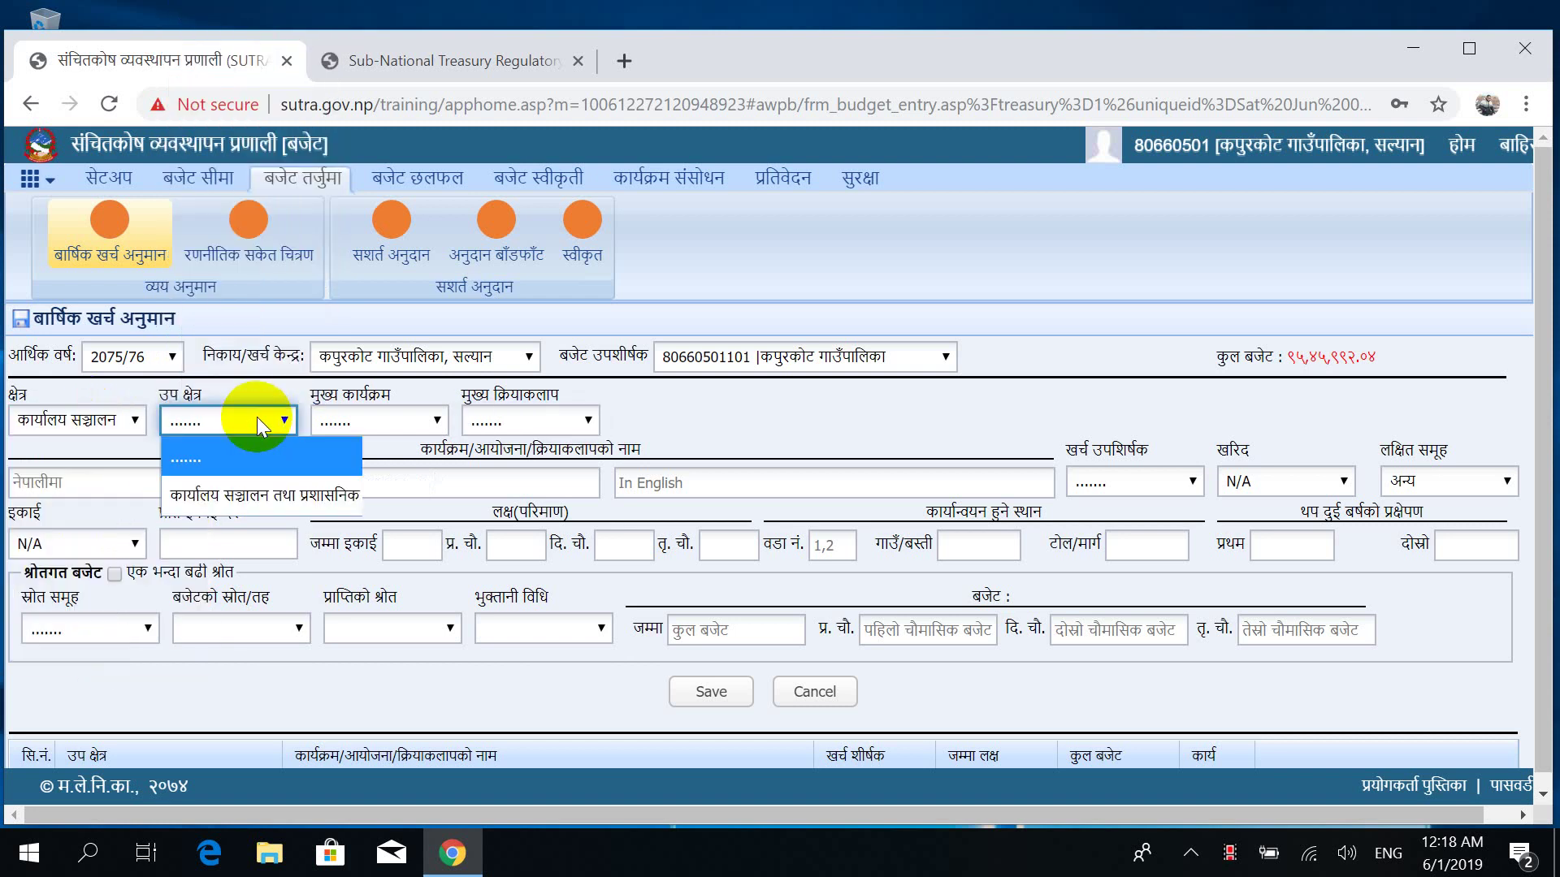
pyautogui.press('Down')
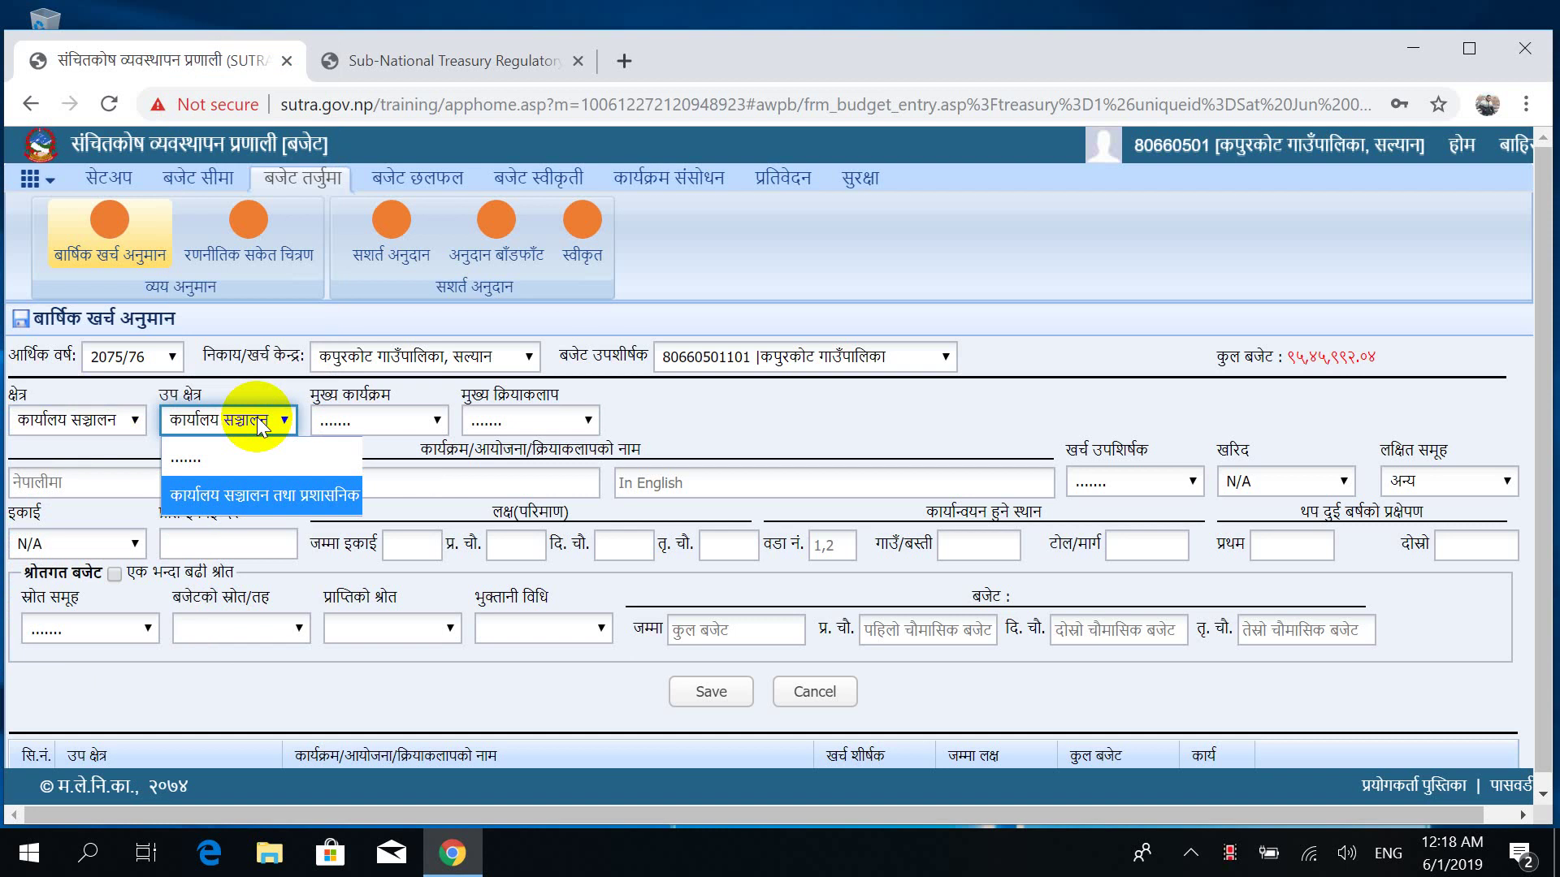
pyautogui.click(367, 415)
# Set the main programme to कार्यालय सञ्चालन and browse the main activity expense codes.
pyautogui.click(367, 415)
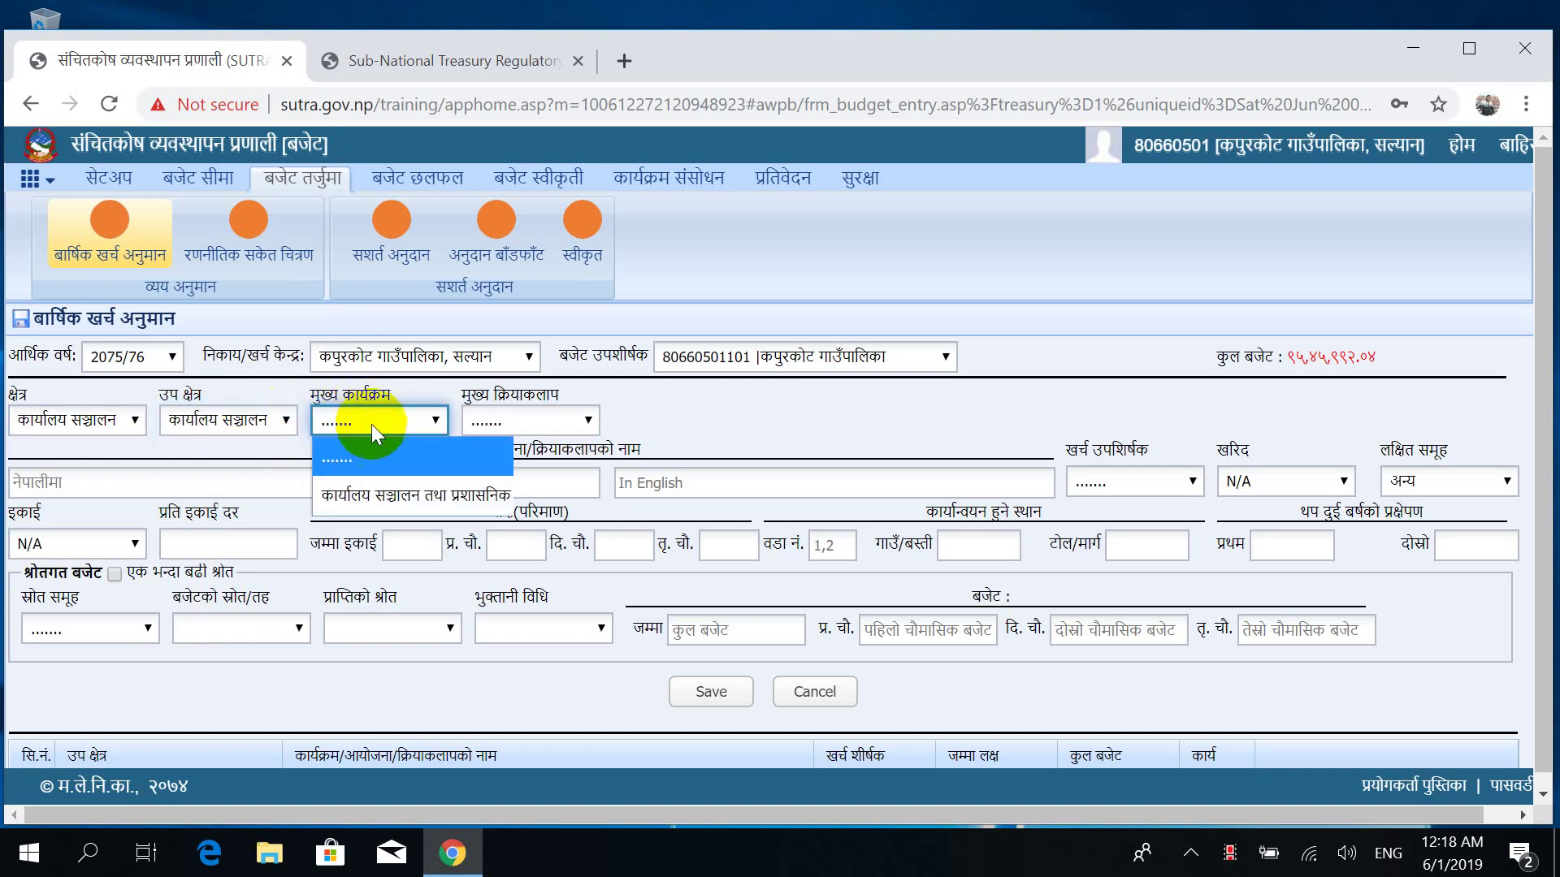
pyautogui.click(513, 417)
pyautogui.click(546, 417)
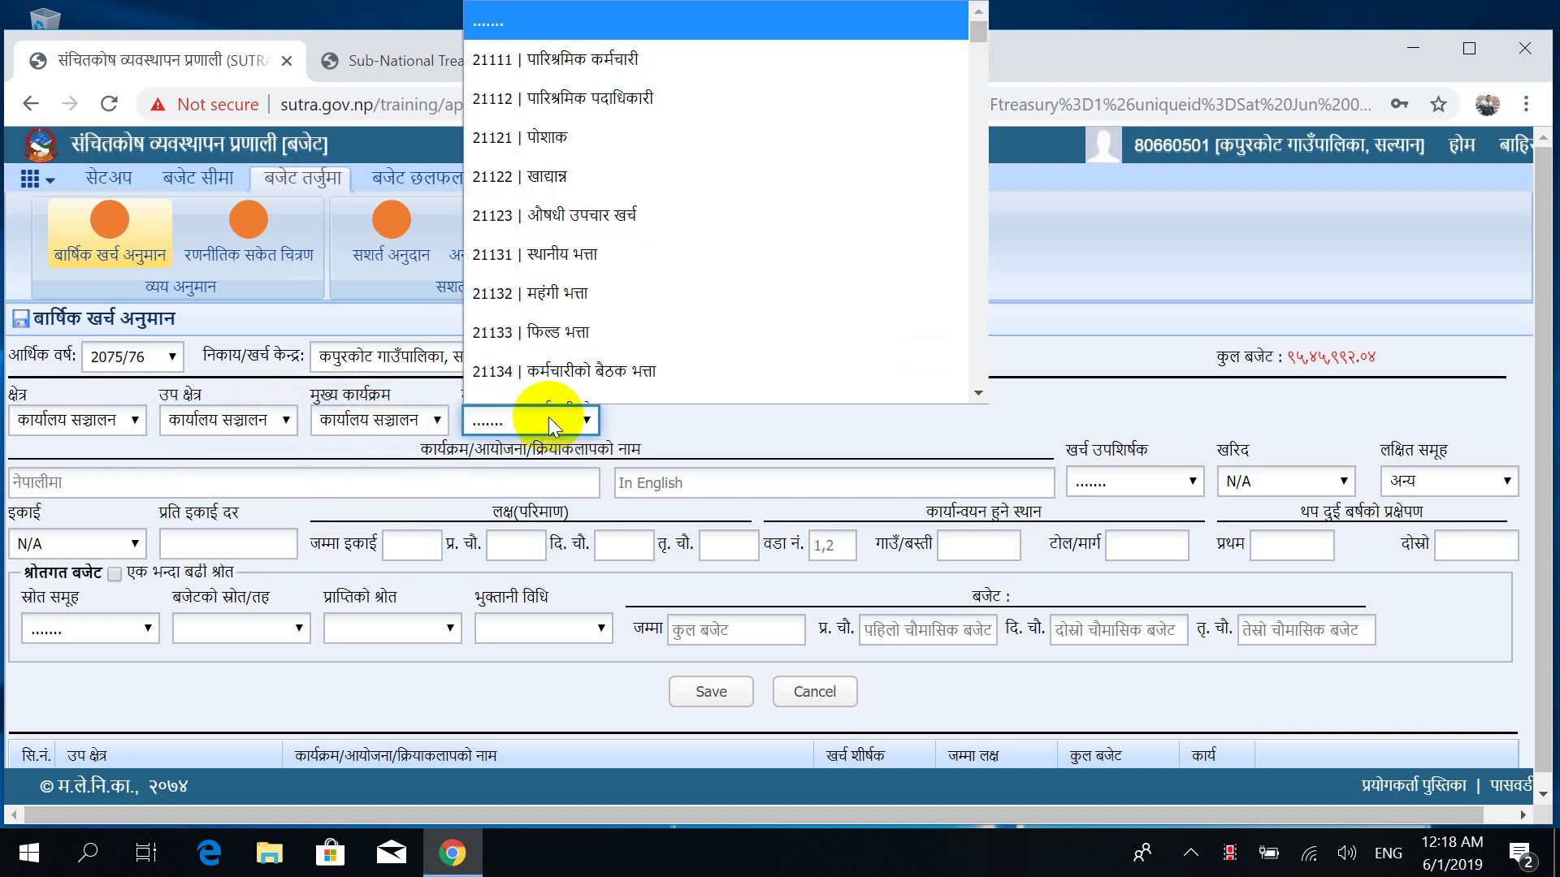
pyautogui.press('Down')
pyautogui.press('Down')
pyautogui.press('Down')
pyautogui.press('Down')
pyautogui.press('Down')
pyautogui.press('Down')
pyautogui.press('Down')
pyautogui.press('Down')
pyautogui.press('Down')
pyautogui.press('Down')
pyautogui.press('Down')
pyautogui.press('Down')
pyautogui.press('Down')
pyautogui.press('Down')
pyautogui.press('Down')
pyautogui.press('Down')
pyautogui.press('Down')
pyautogui.press('Down')
pyautogui.press('Down')
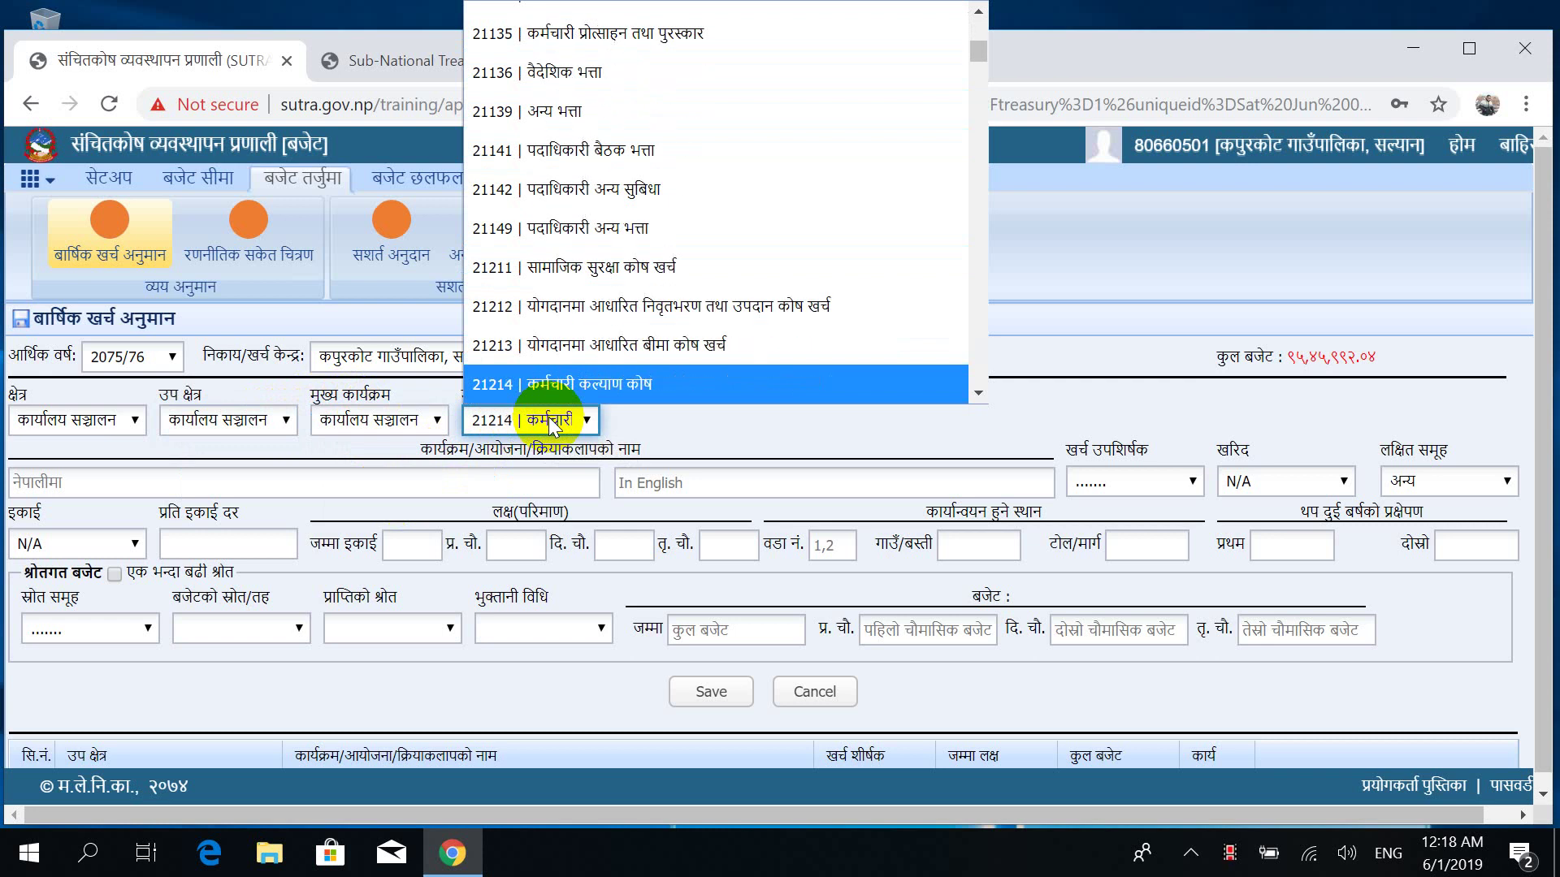
pyautogui.press('Down')
pyautogui.press('Down')
pyautogui.press('Down')
pyautogui.press('Down')
pyautogui.press('Down')
pyautogui.press('Down')
pyautogui.press('Down')
pyautogui.press('Down')
pyautogui.press('Down')
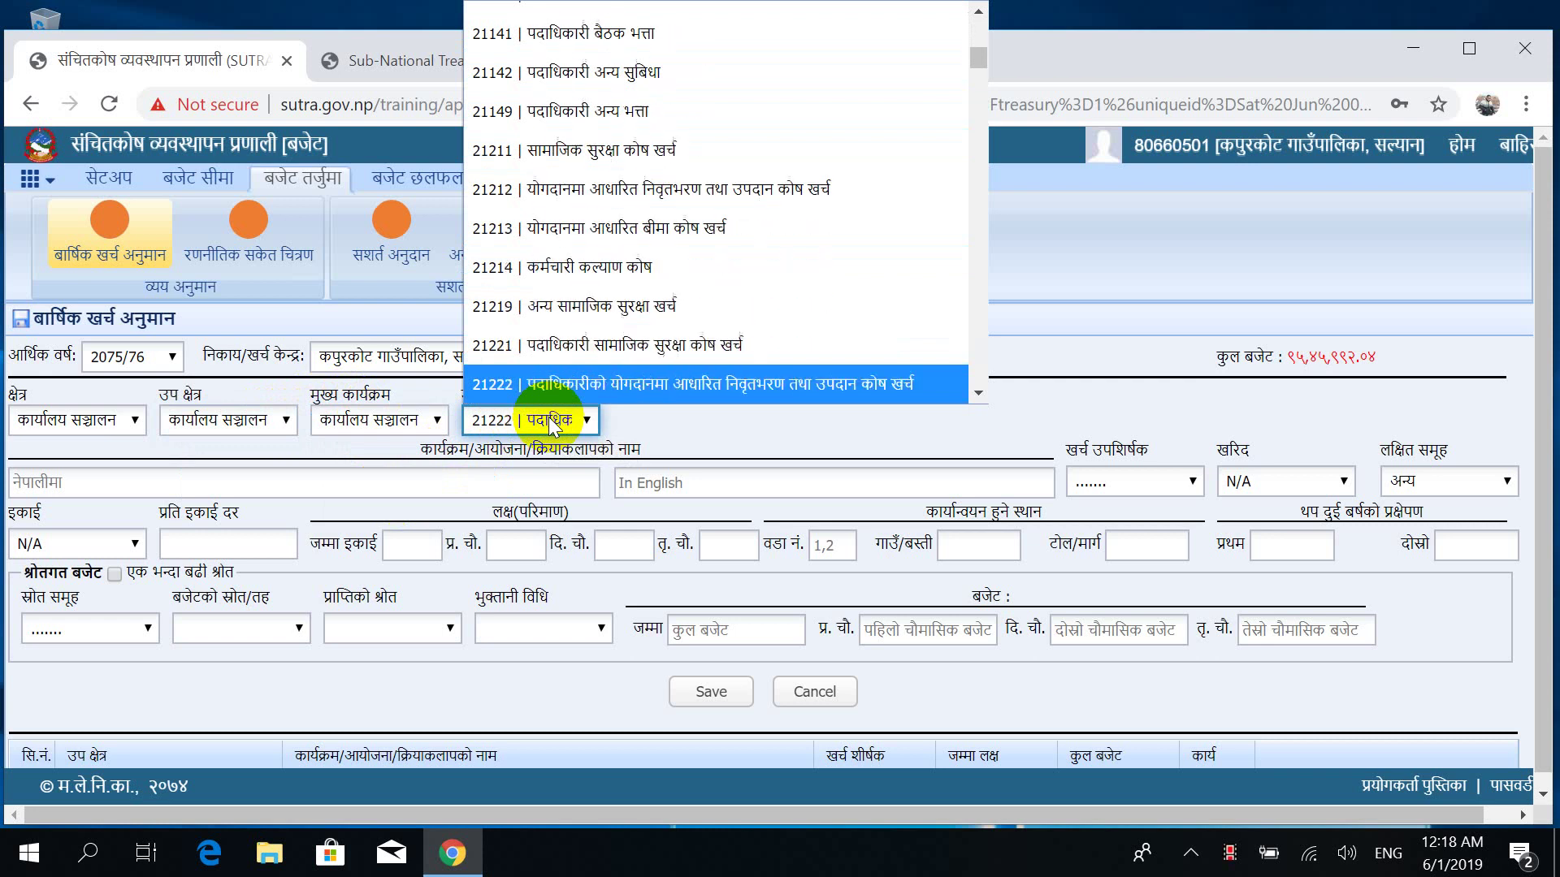
pyautogui.press('Down')
pyautogui.press('Down')
pyautogui.press('Down')
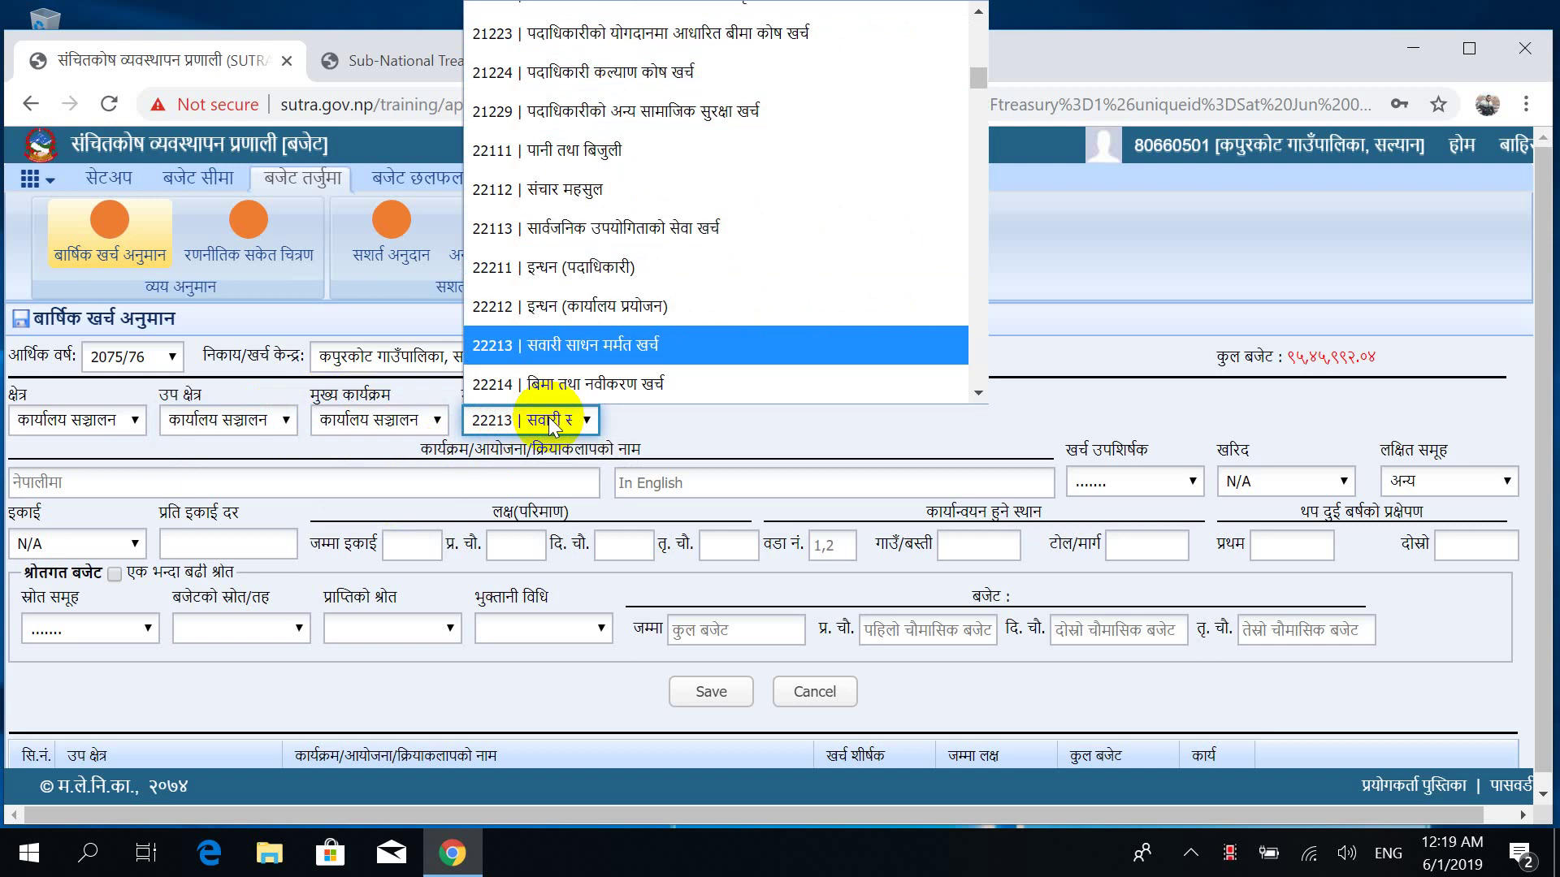
pyautogui.press('Down')
pyautogui.press('Down')
pyautogui.press('Down')
pyautogui.press('Down')
pyautogui.press('Down')
pyautogui.press('Down')
pyautogui.press('Down')
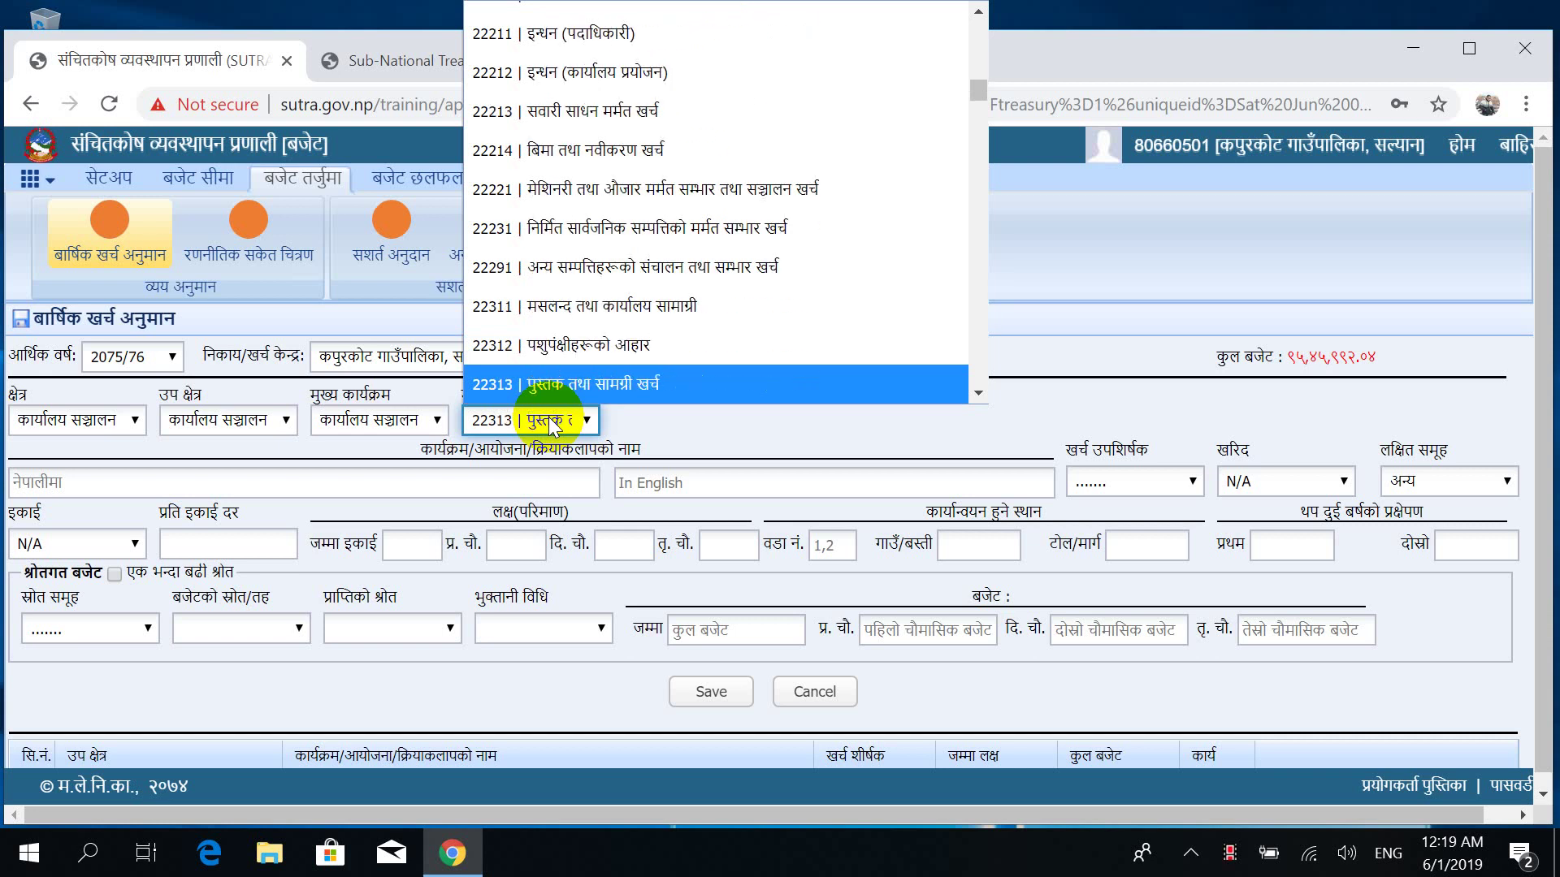
pyautogui.press('Down')
pyautogui.press('Down')
pyautogui.press('Down')
pyautogui.press('Down')
pyautogui.press('Down')
pyautogui.press('Down')
pyautogui.press('Down')
pyautogui.press('Down')
pyautogui.press('Down')
pyautogui.press('Down')
pyautogui.press('Down')
pyautogui.press('Down')
pyautogui.press('Down')
pyautogui.press('Down')
pyautogui.press('Down')
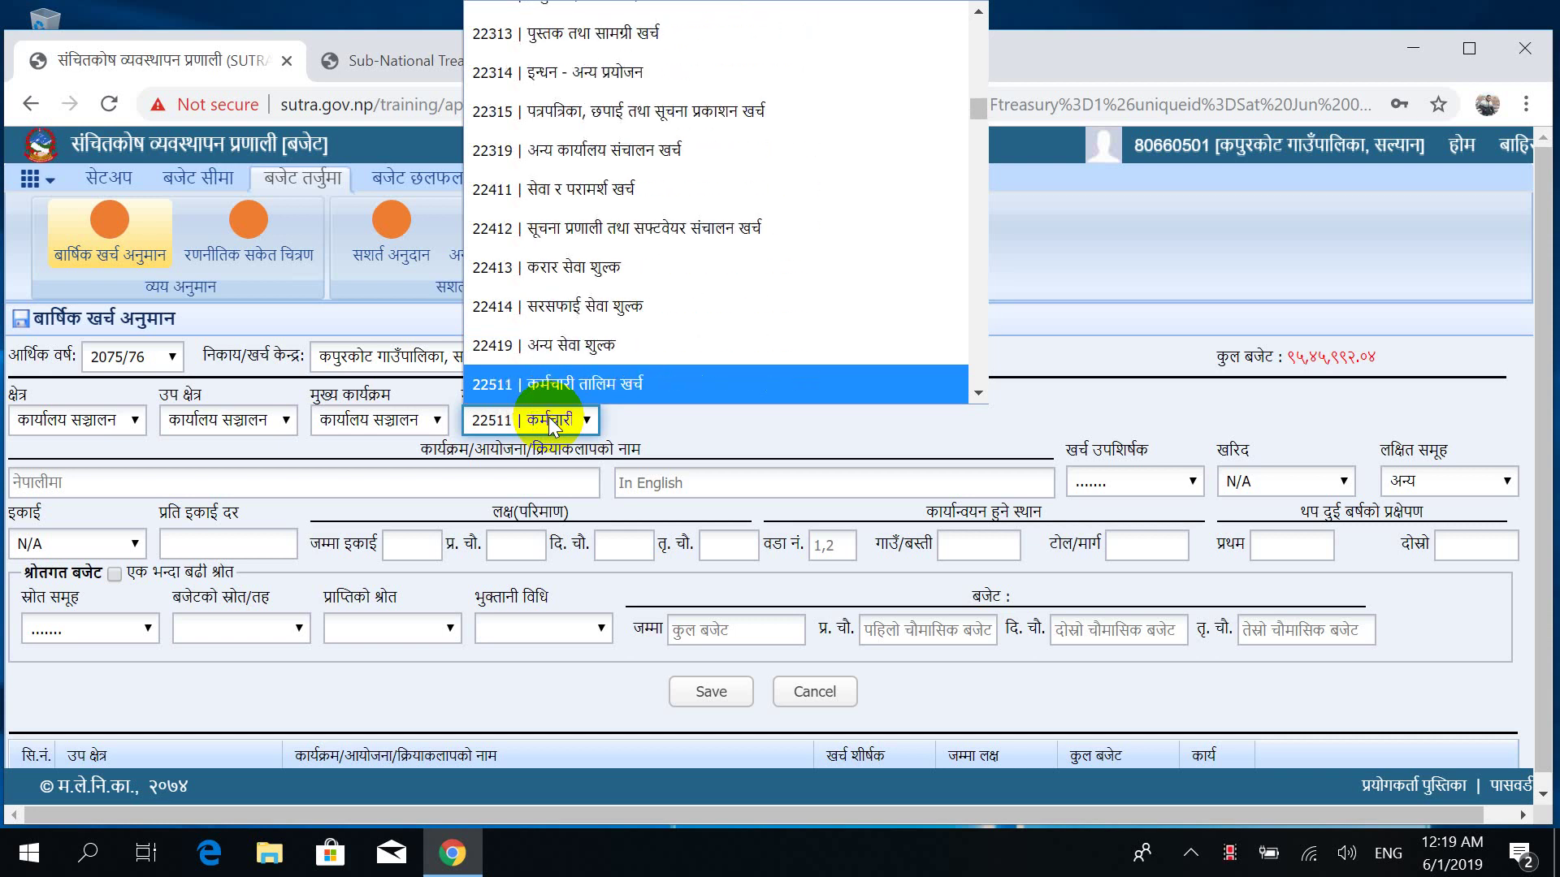
pyautogui.press('Down')
pyautogui.press('Down')
pyautogui.press('Down')
pyautogui.press('Down')
pyautogui.press('Down')
pyautogui.press('Down')
pyautogui.press('Down')
pyautogui.press('Down')
pyautogui.press('Down')
pyautogui.press('Down')
pyautogui.press('Down')
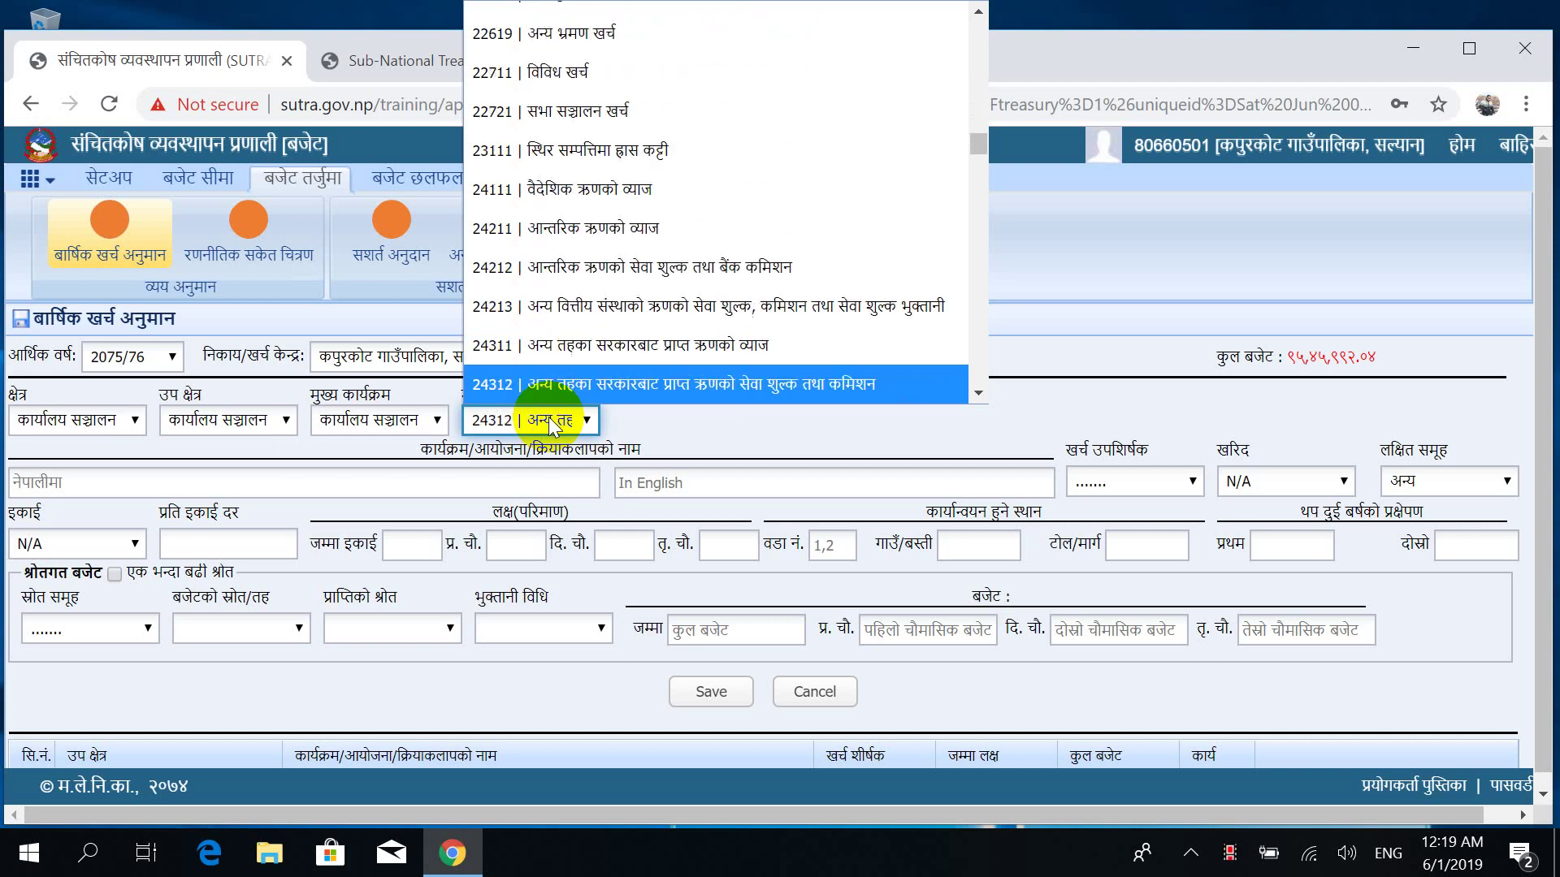
pyautogui.press('Down')
pyautogui.press('Down')
pyautogui.press('Down')
pyautogui.press('Down')
pyautogui.press('Down')
pyautogui.press('Down')
pyautogui.press('Down')
pyautogui.press('Down')
pyautogui.press('Down')
pyautogui.press('Down')
pyautogui.press('Down')
pyautogui.press('Down')
pyautogui.press('Down')
pyautogui.press('Down')
pyautogui.press('Down')
pyautogui.press('Down')
pyautogui.press('Down')
pyautogui.press('Down')
pyautogui.press('Down')
pyautogui.press('Down')
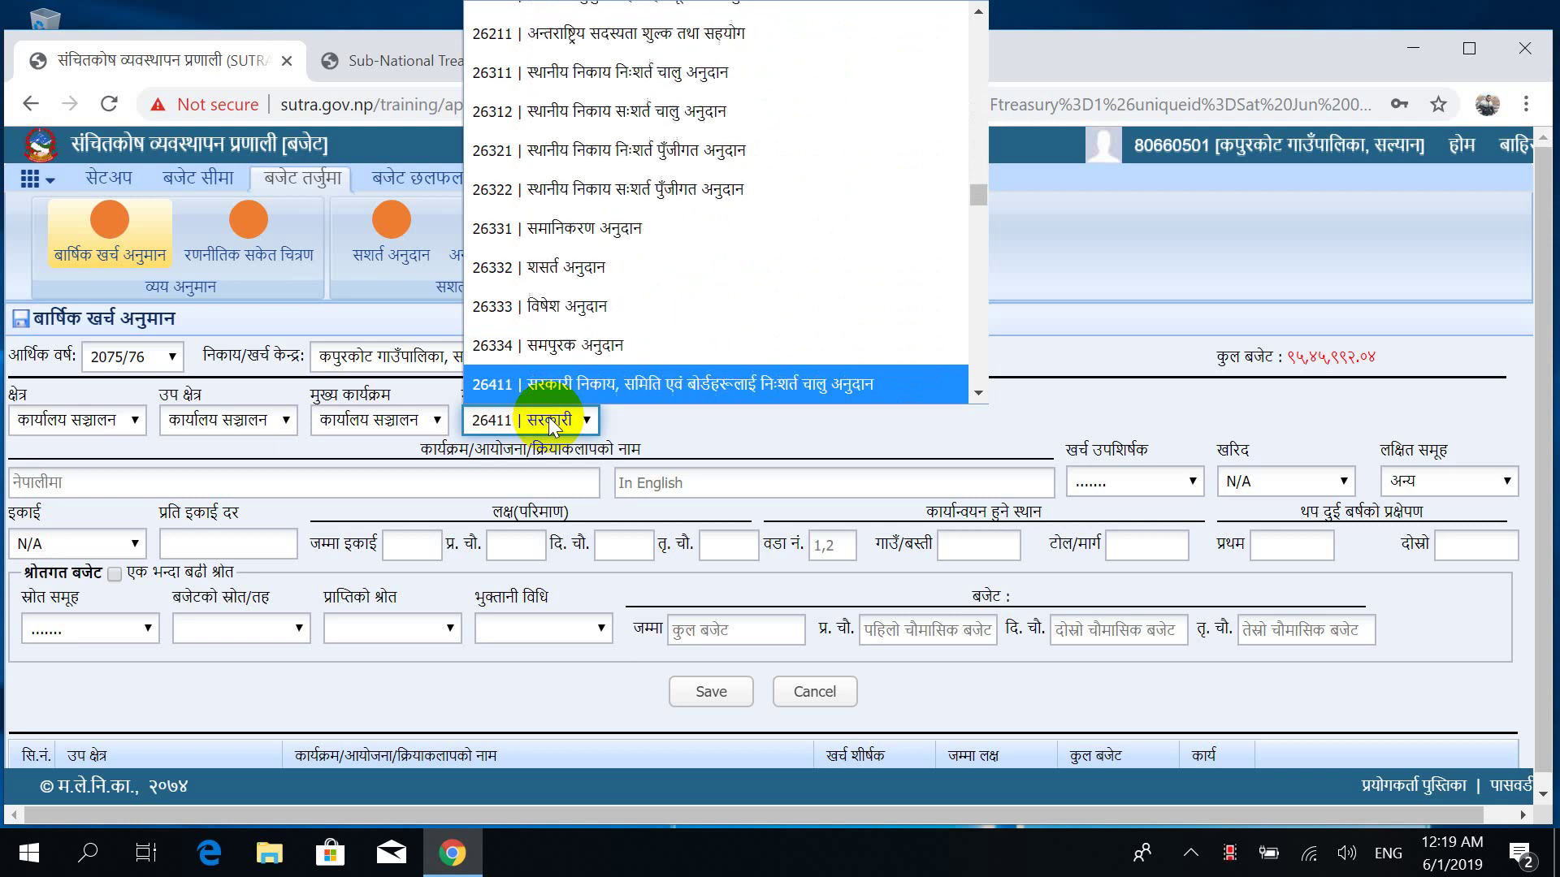
# Select 31121 सवारी साधन as the main activity.
pyautogui.press('Up')
pyautogui.press('Down')
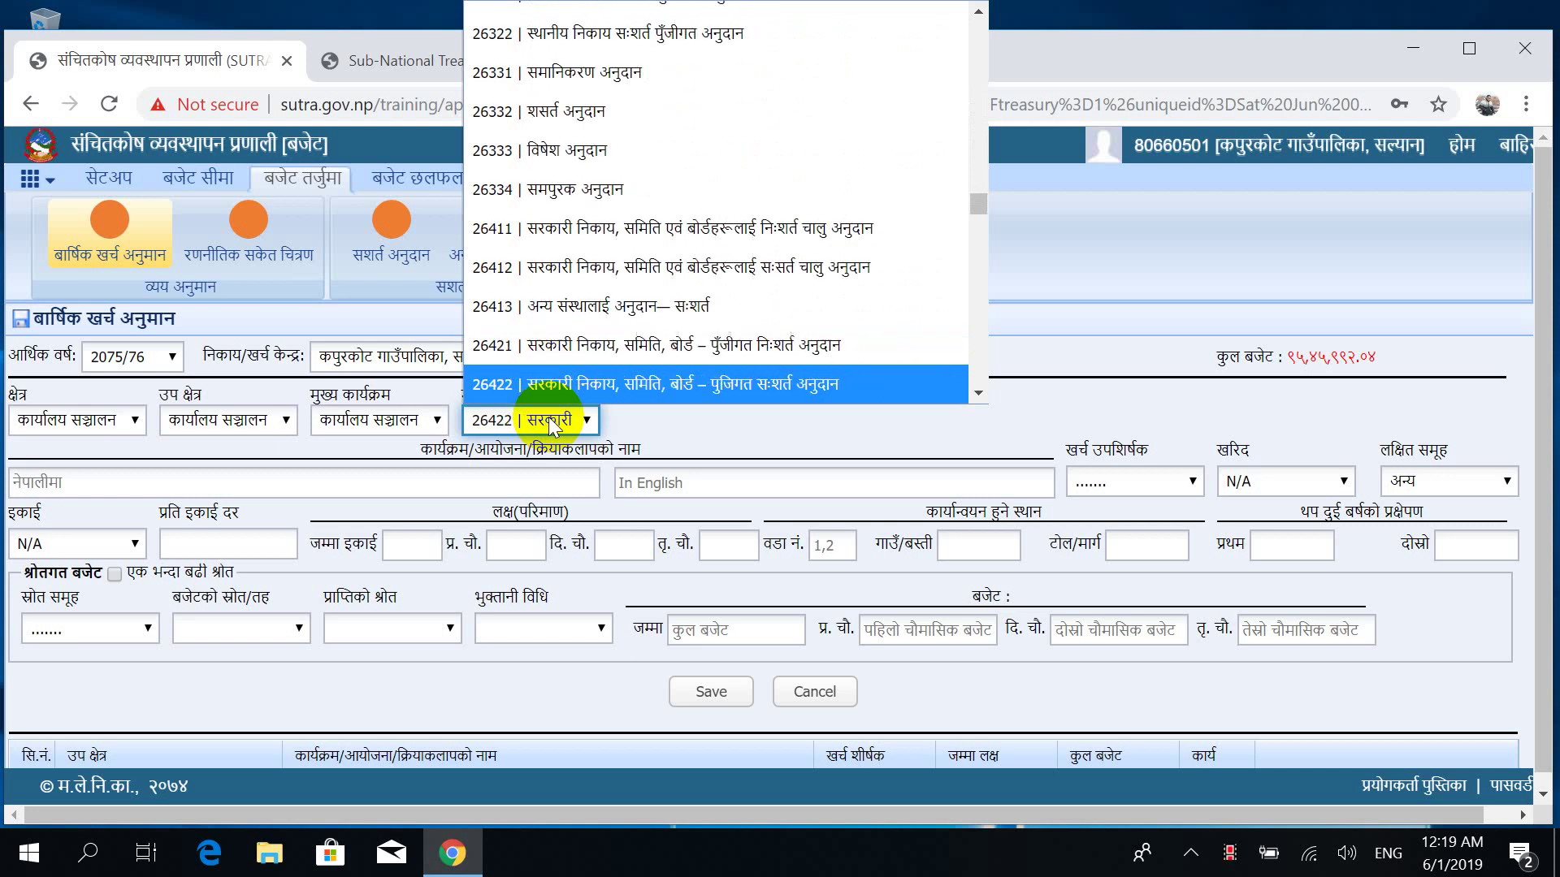
pyautogui.press('Down')
pyautogui.press('Down')
pyautogui.press('Up')
pyautogui.press('Up')
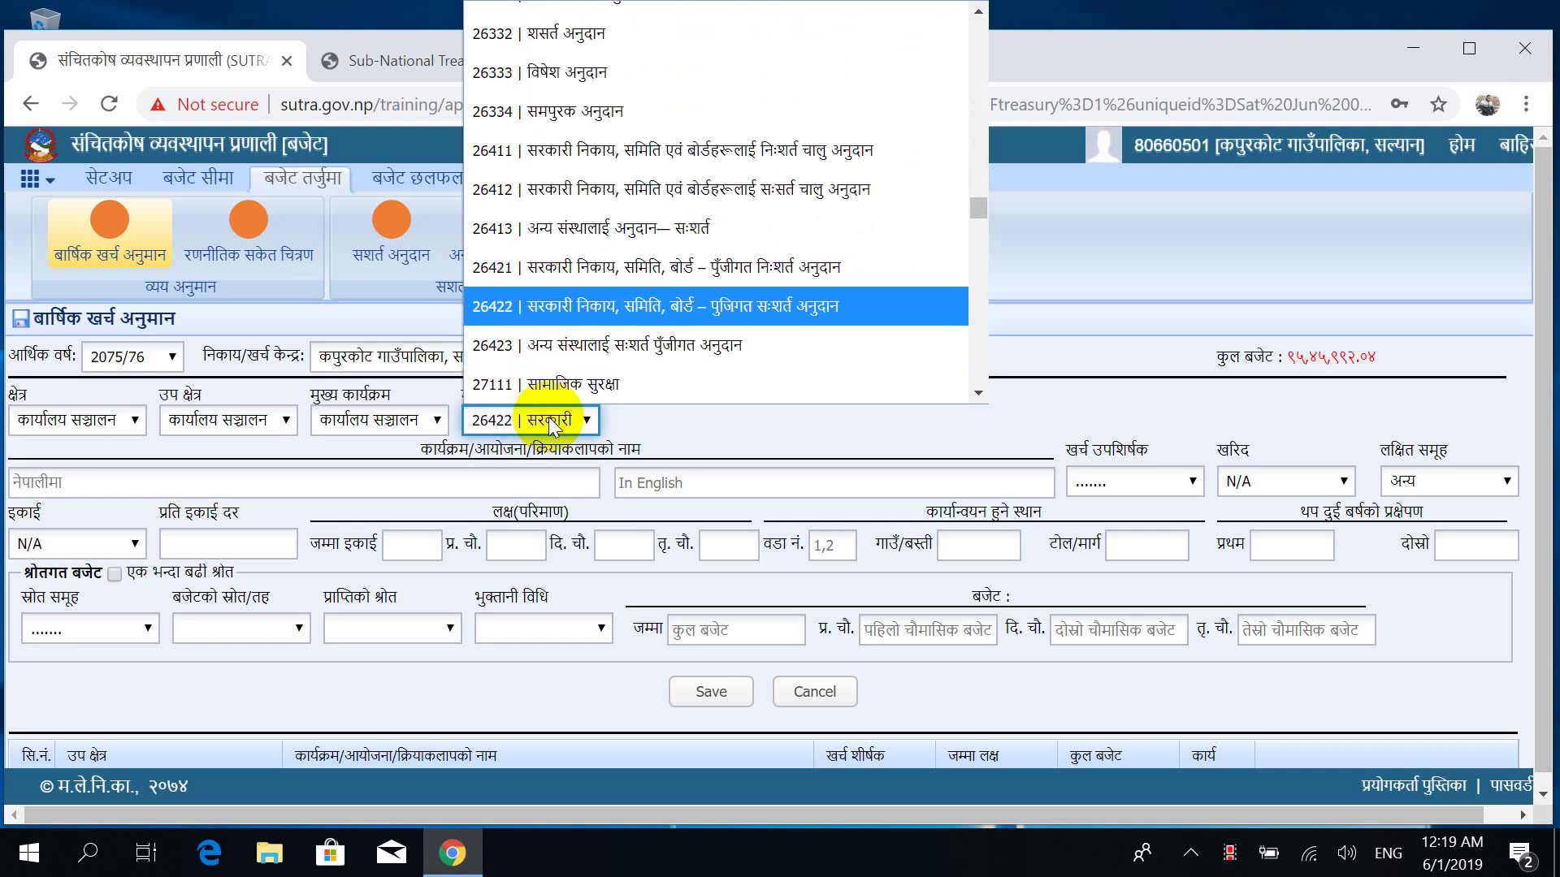
pyautogui.press('Up')
pyautogui.press('Up')
pyautogui.press('Up')
pyautogui.press('Up')
pyautogui.press('Up')
pyautogui.press('Up')
pyautogui.press('Up')
pyautogui.press('Up')
pyautogui.press('Up')
pyautogui.press('Down')
pyautogui.press('Down')
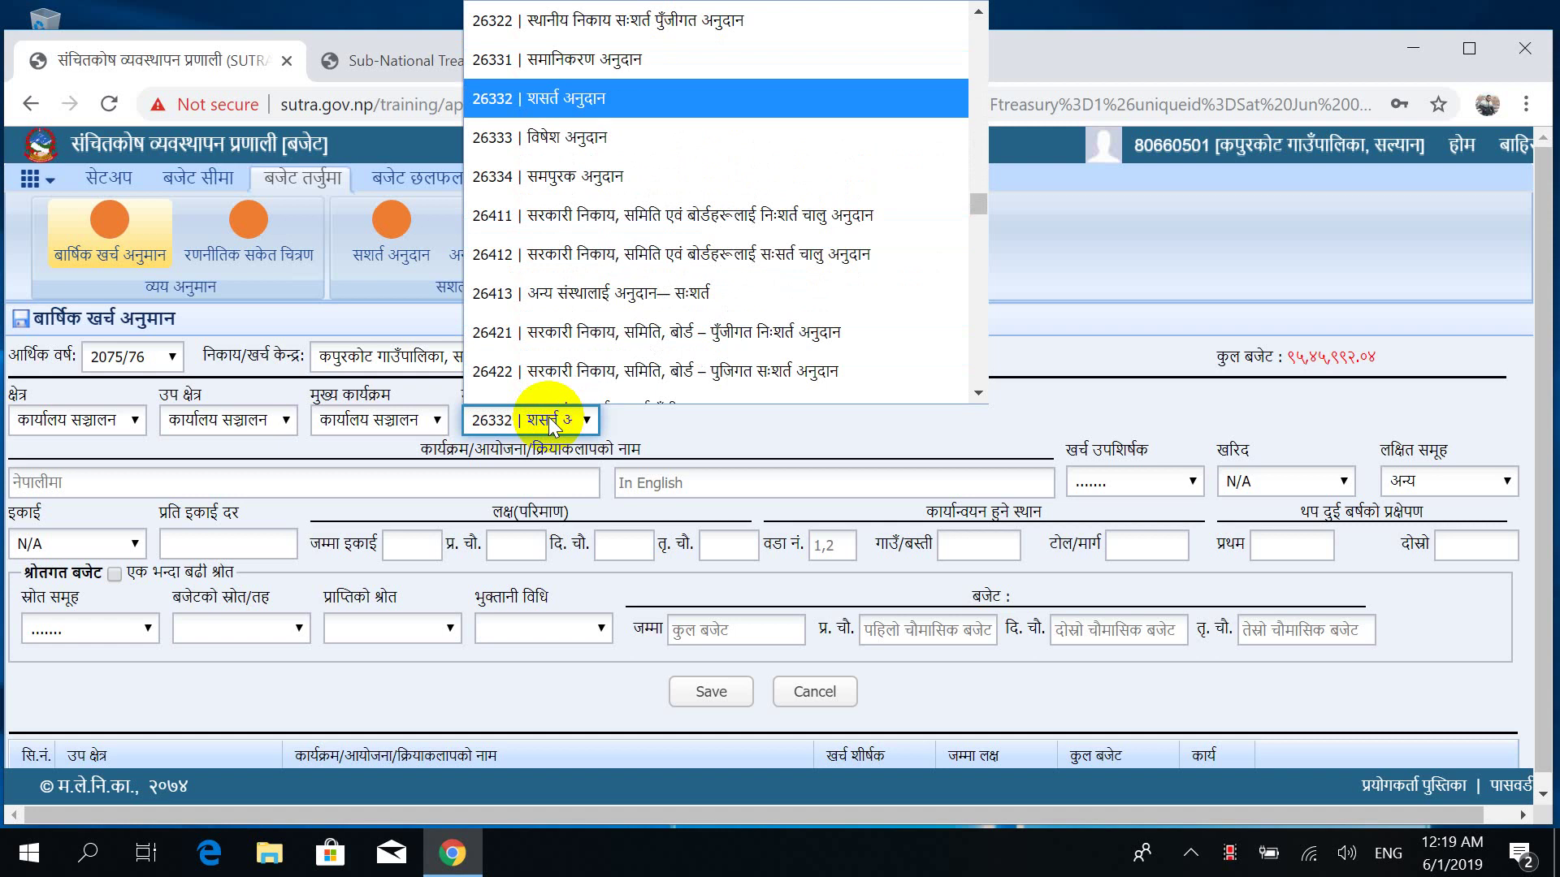
pyautogui.press('Down')
pyautogui.press('Down')
pyautogui.press('Down')
pyautogui.press('Down')
pyautogui.press('Down')
pyautogui.press('Down')
pyautogui.press('Down')
pyautogui.press('Down')
pyautogui.press('Down')
pyautogui.press('Down')
pyautogui.press('Down')
pyautogui.press('Down')
pyautogui.press('Down')
pyautogui.press('Down')
pyautogui.press('Down')
pyautogui.press('Down')
pyautogui.press('Down')
pyautogui.press('Down')
pyautogui.press('Down')
pyautogui.press('Down')
pyautogui.press('Down')
pyautogui.press('Down')
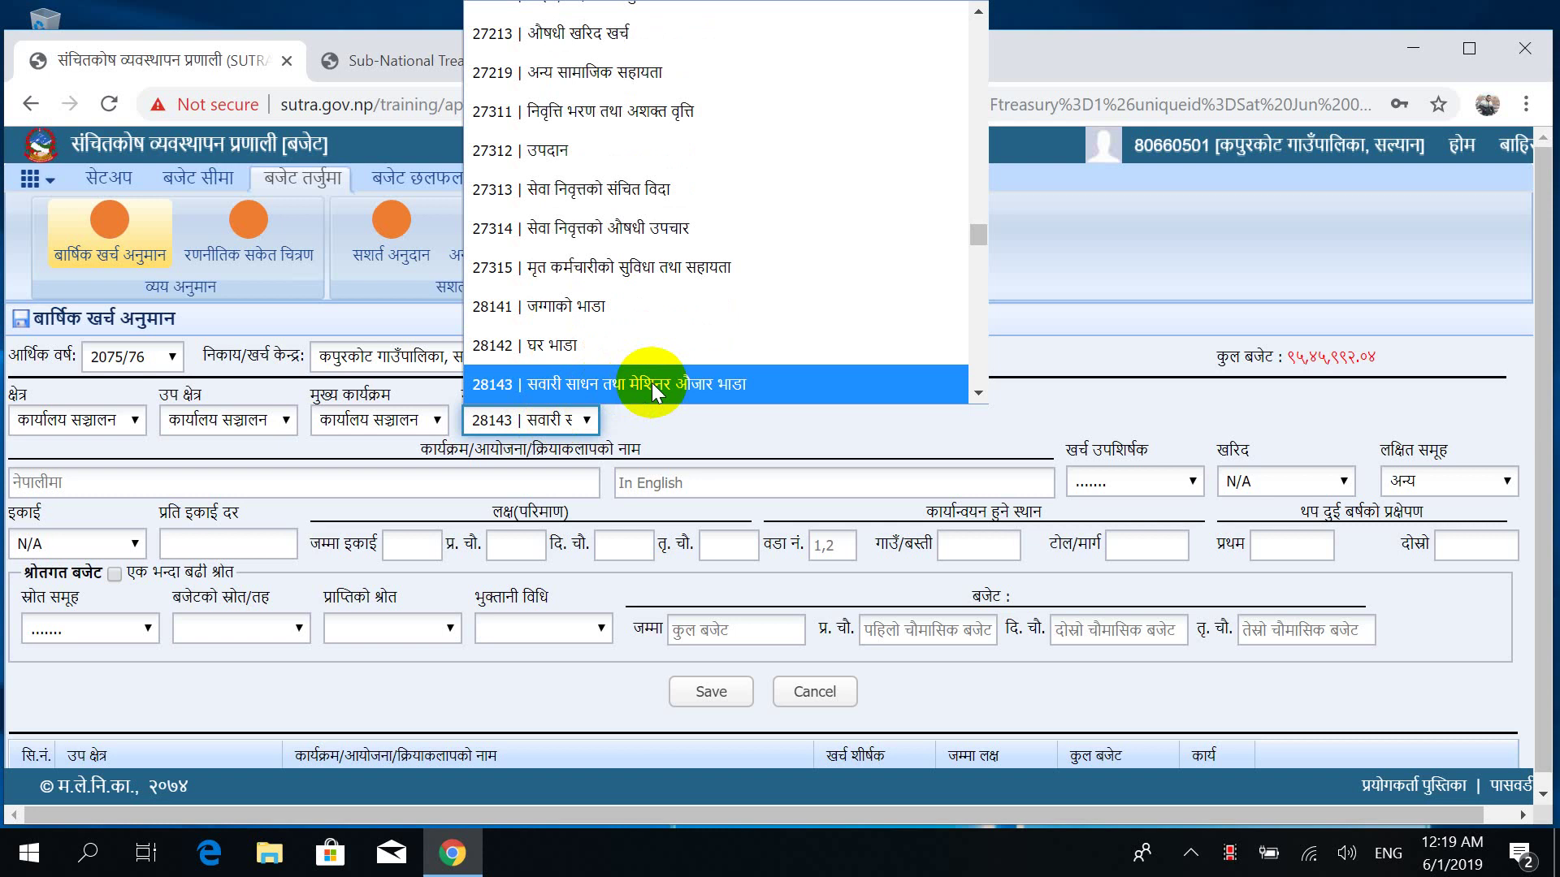
pyautogui.press('Down')
pyautogui.press('Down')
pyautogui.press('Down')
pyautogui.press('Down')
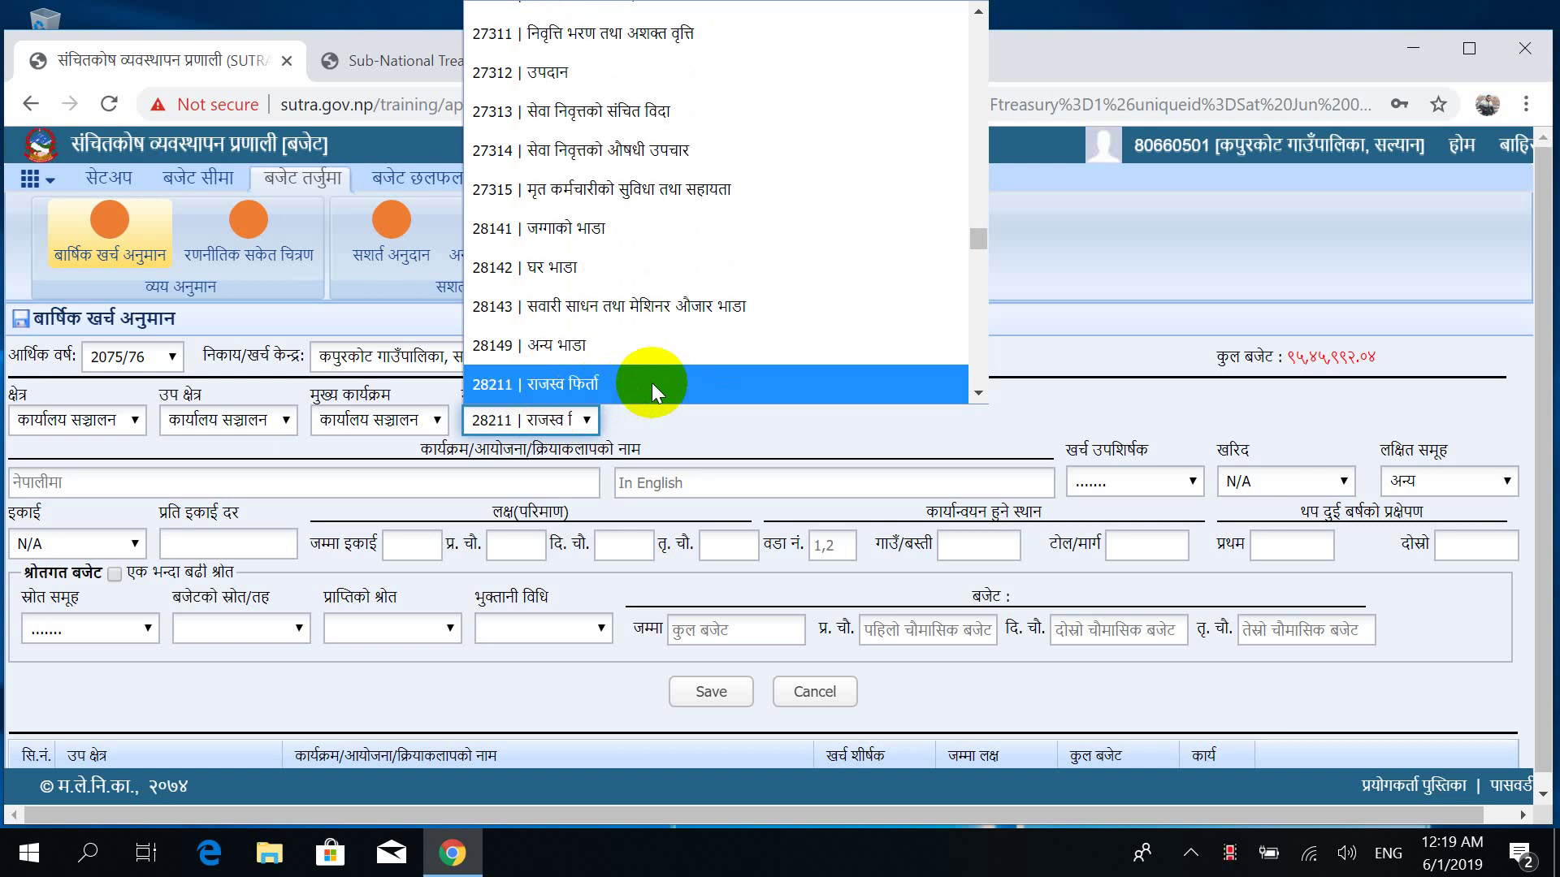
pyautogui.press('Down')
pyautogui.press('Down')
pyautogui.press('Down')
pyautogui.press('Down')
pyautogui.press('Down')
pyautogui.press('Down')
pyautogui.press('Down')
pyautogui.press('Down')
pyautogui.press('Down')
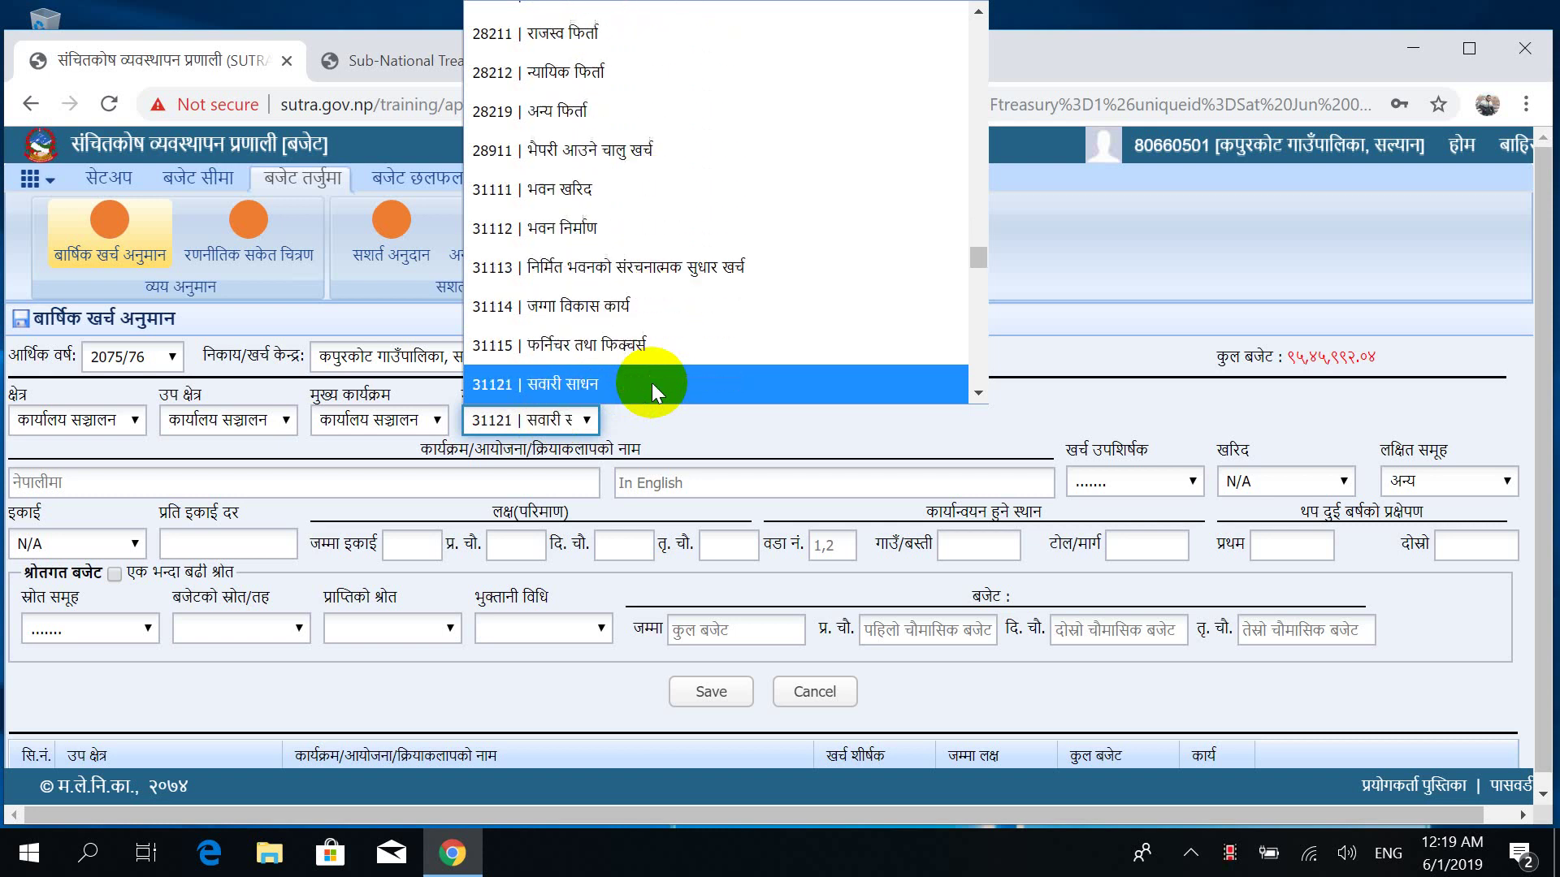
pyautogui.press('Down')
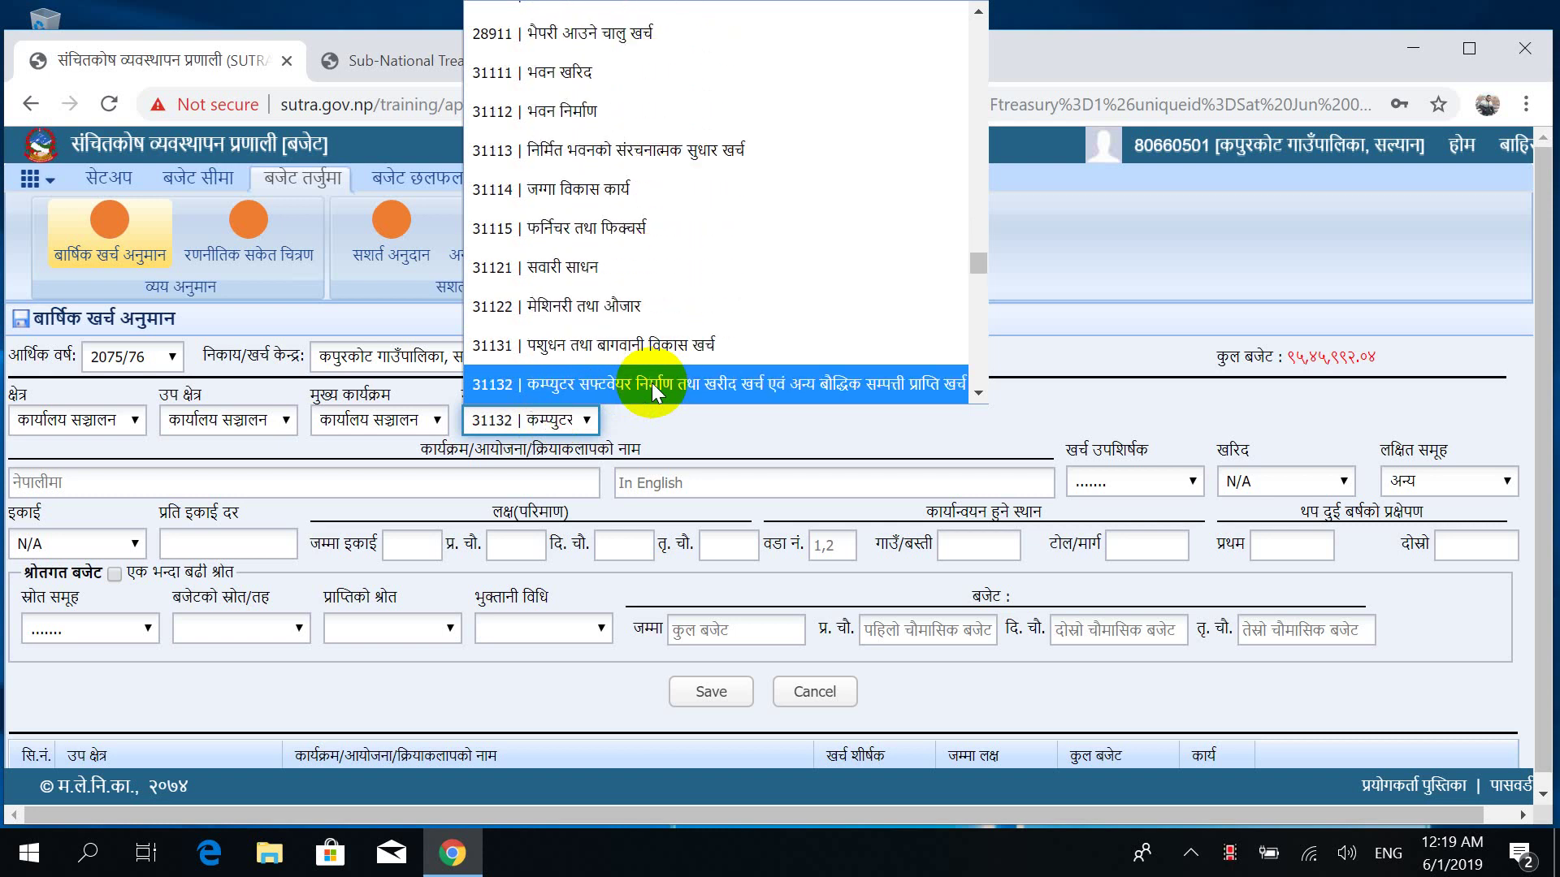
pyautogui.press('Down')
pyautogui.press('Down')
pyautogui.press('Up')
pyautogui.press('Up')
pyautogui.press('Up')
pyautogui.press('Up')
pyautogui.press('Up')
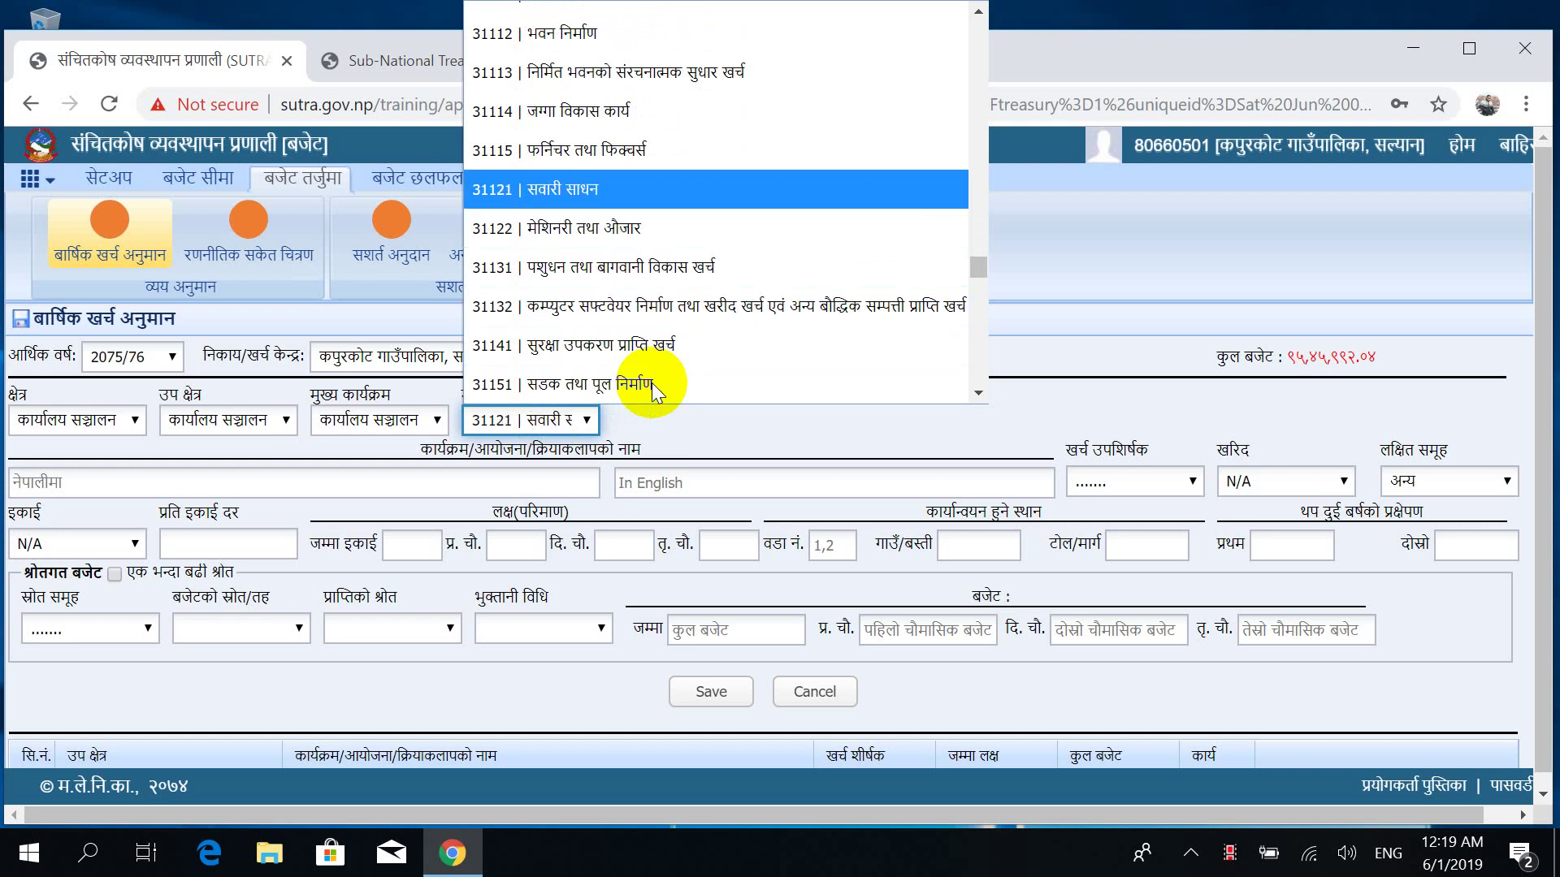
pyautogui.press('Return')
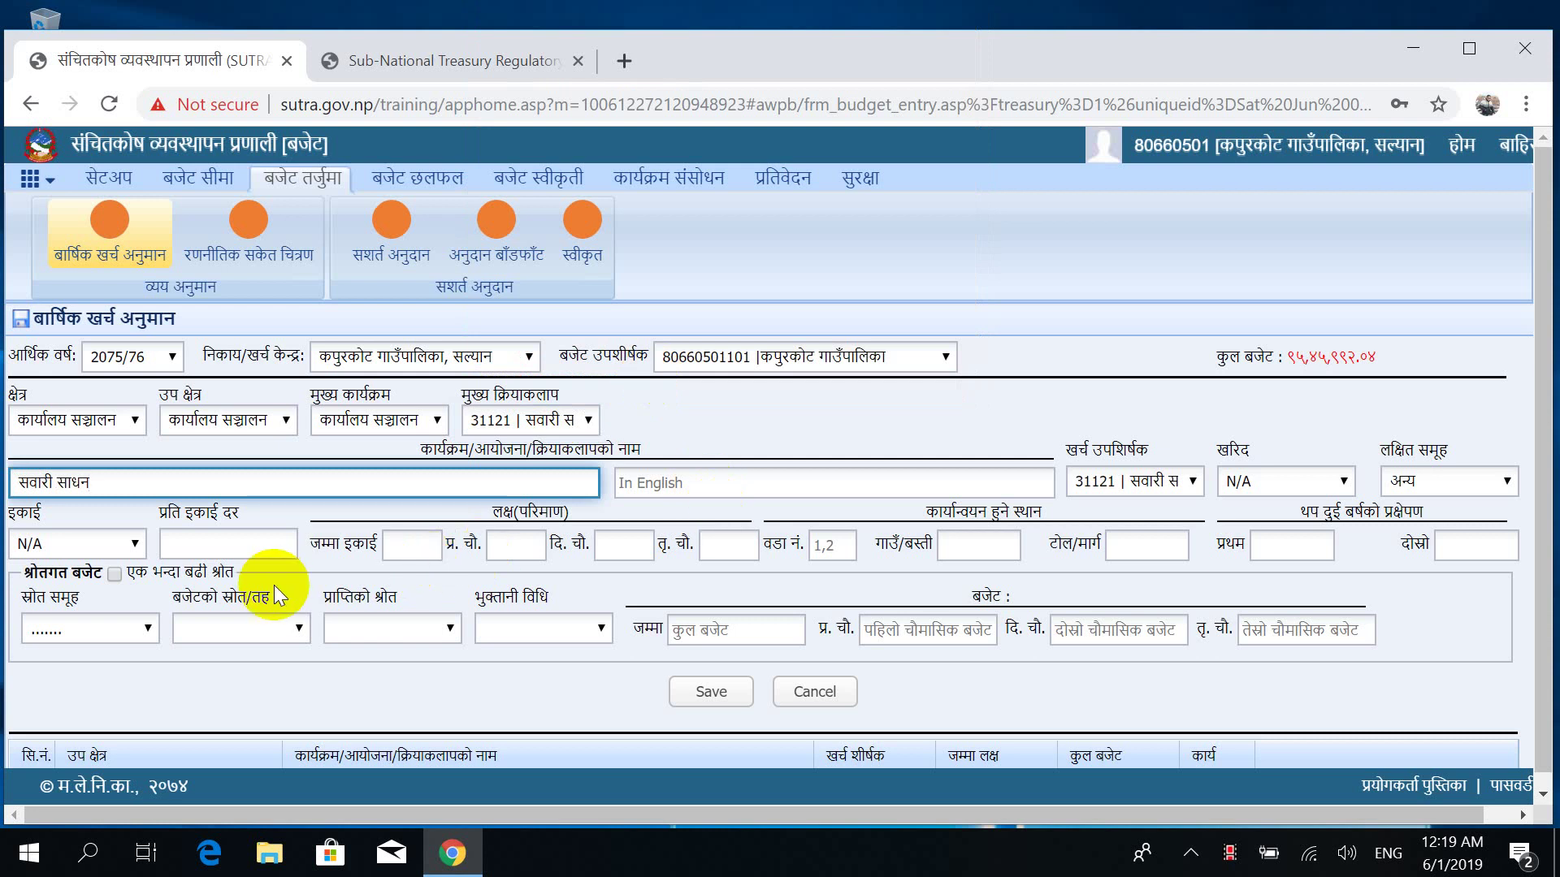
# Set the unit type to संख्या.
pyautogui.click(730, 483)
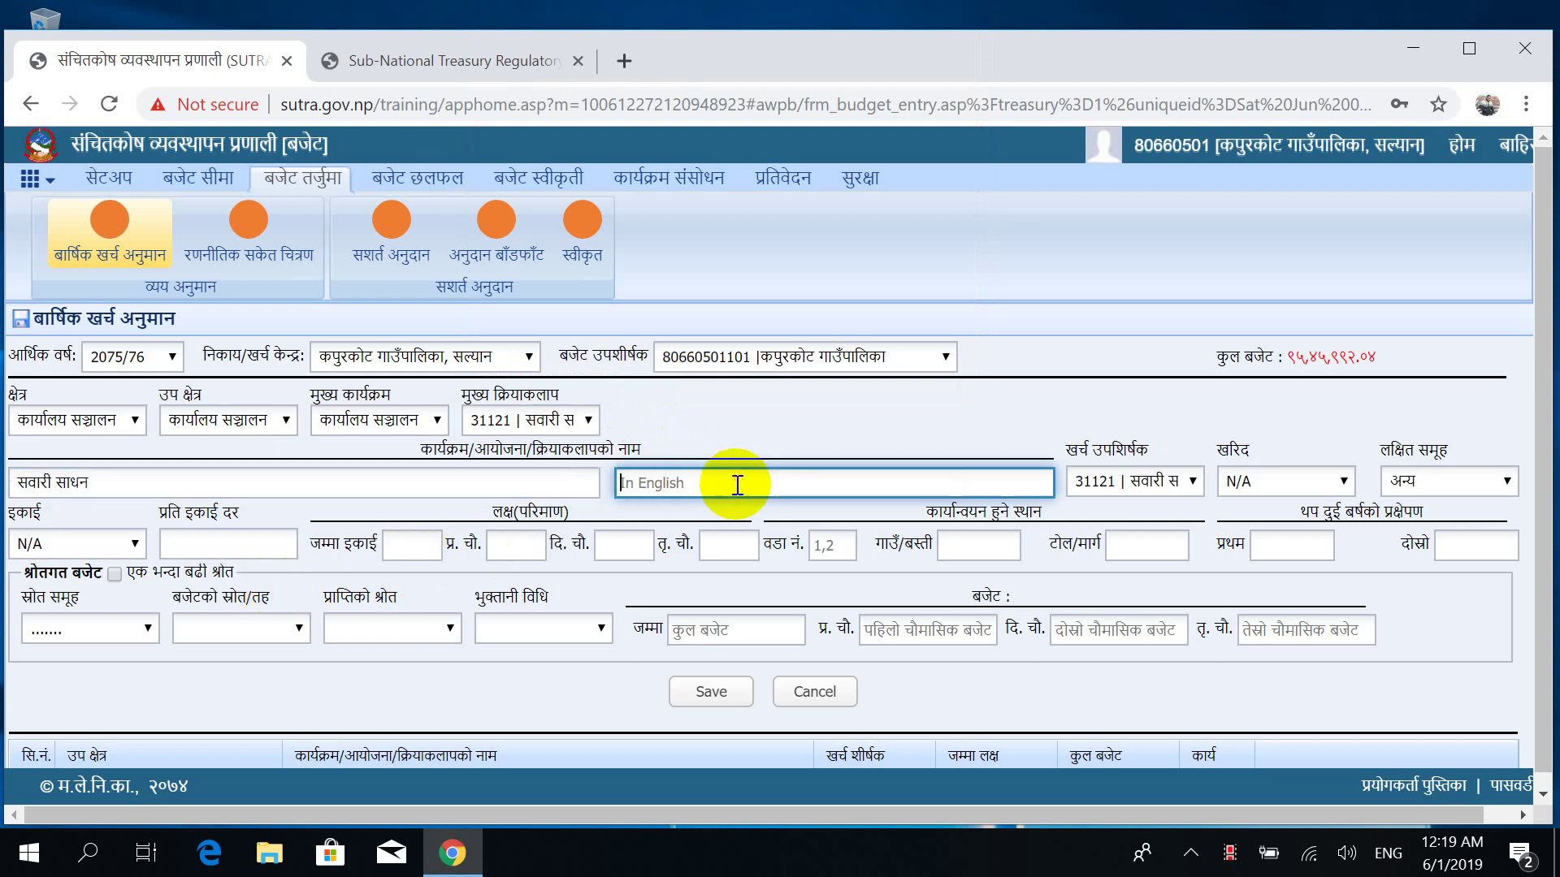
pyautogui.click(103, 544)
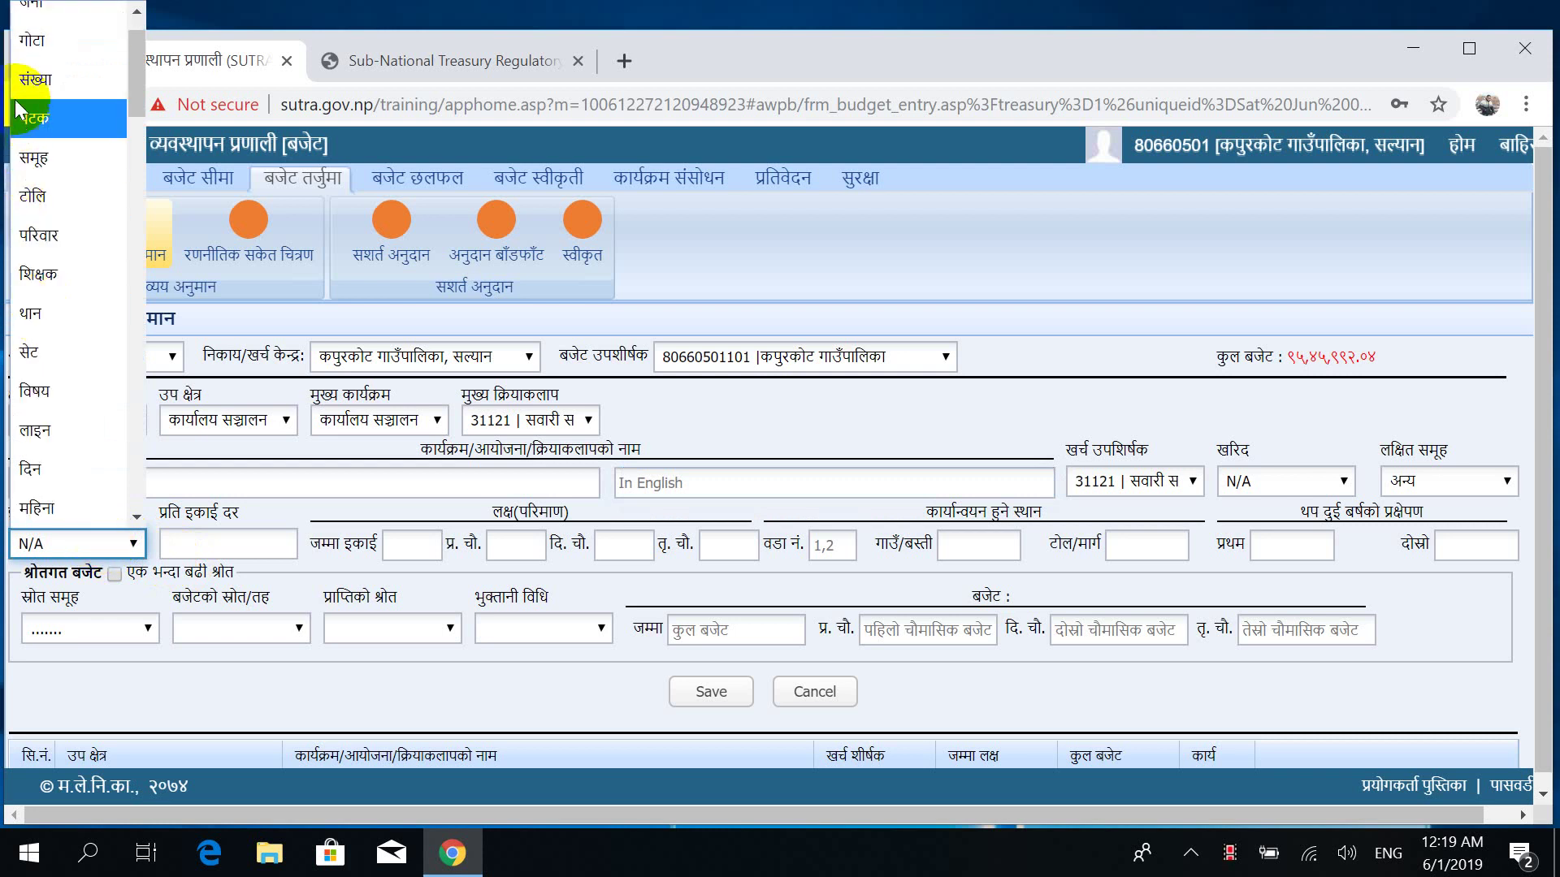
pyautogui.click(24, 91)
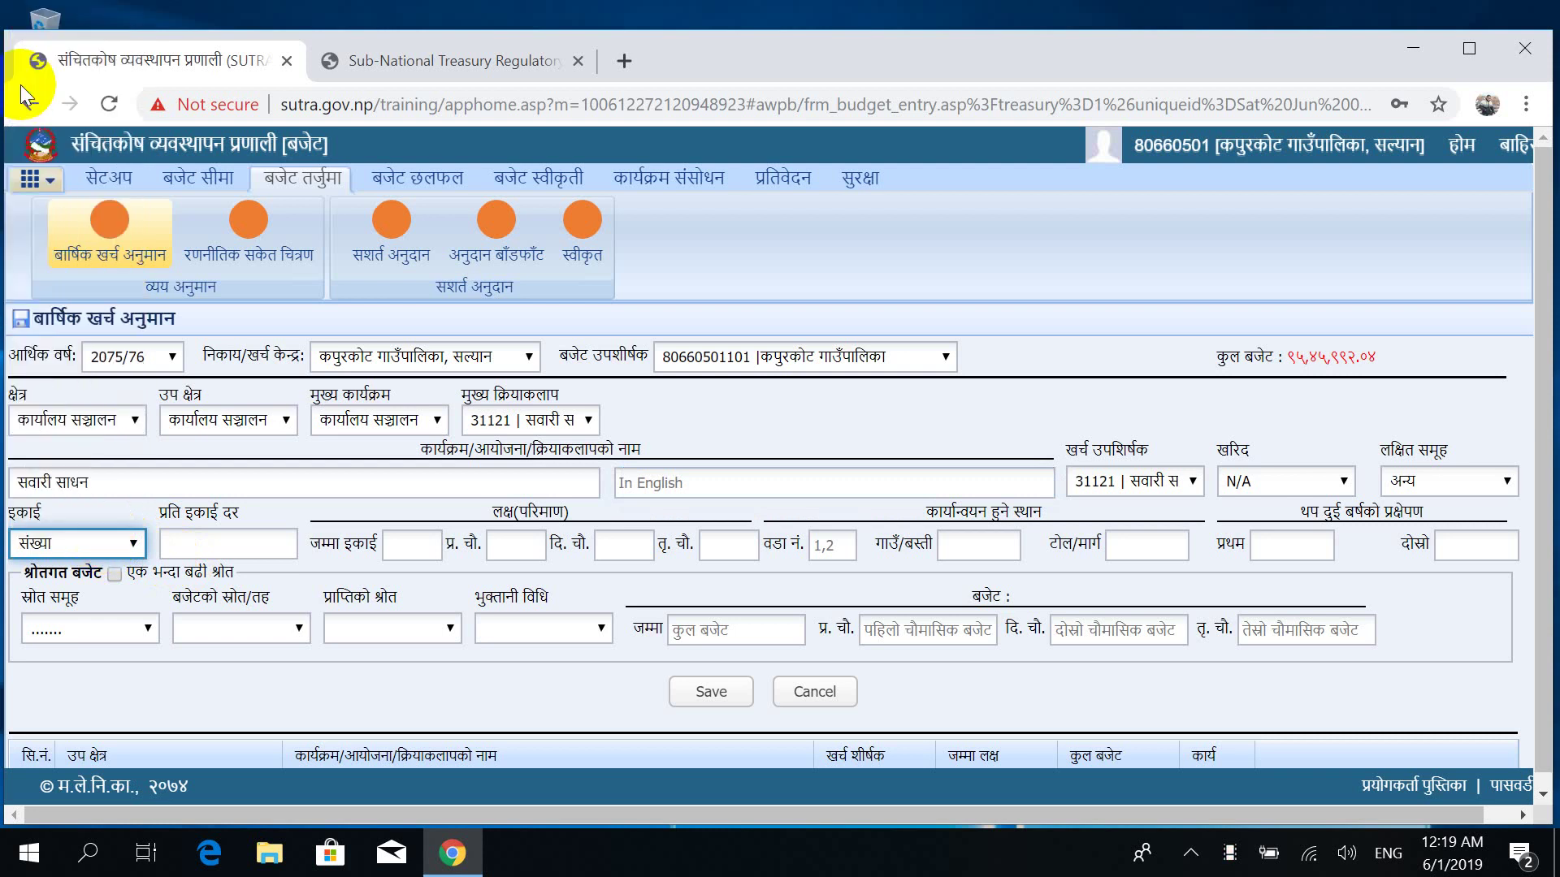
# Enter a per-unit rate of 3500000 and total units of 1.
pyautogui.click(215, 542)
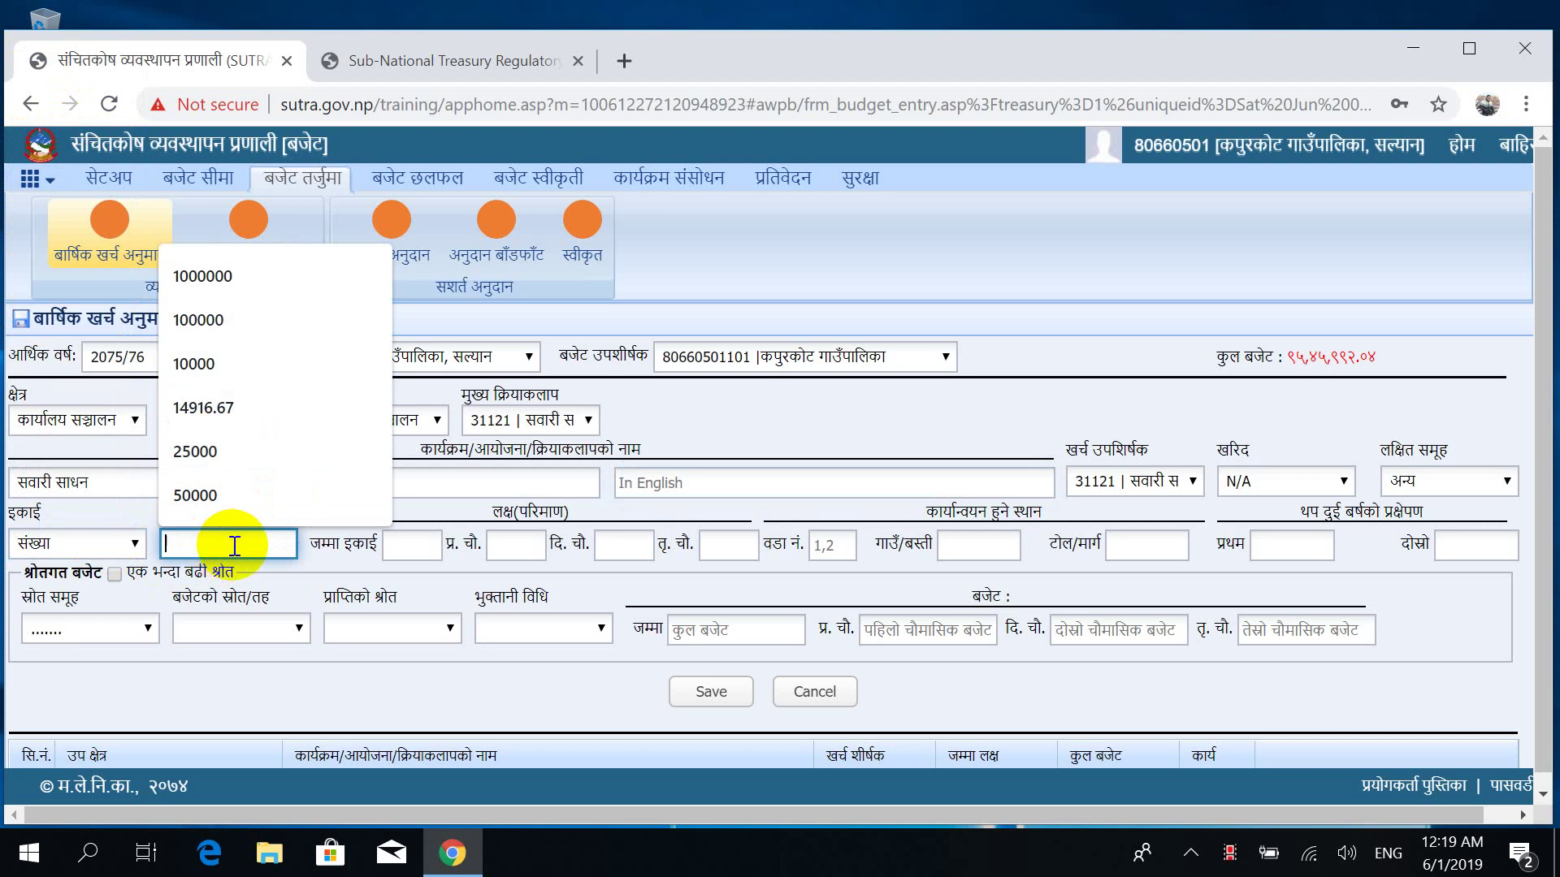
pyautogui.write('62')
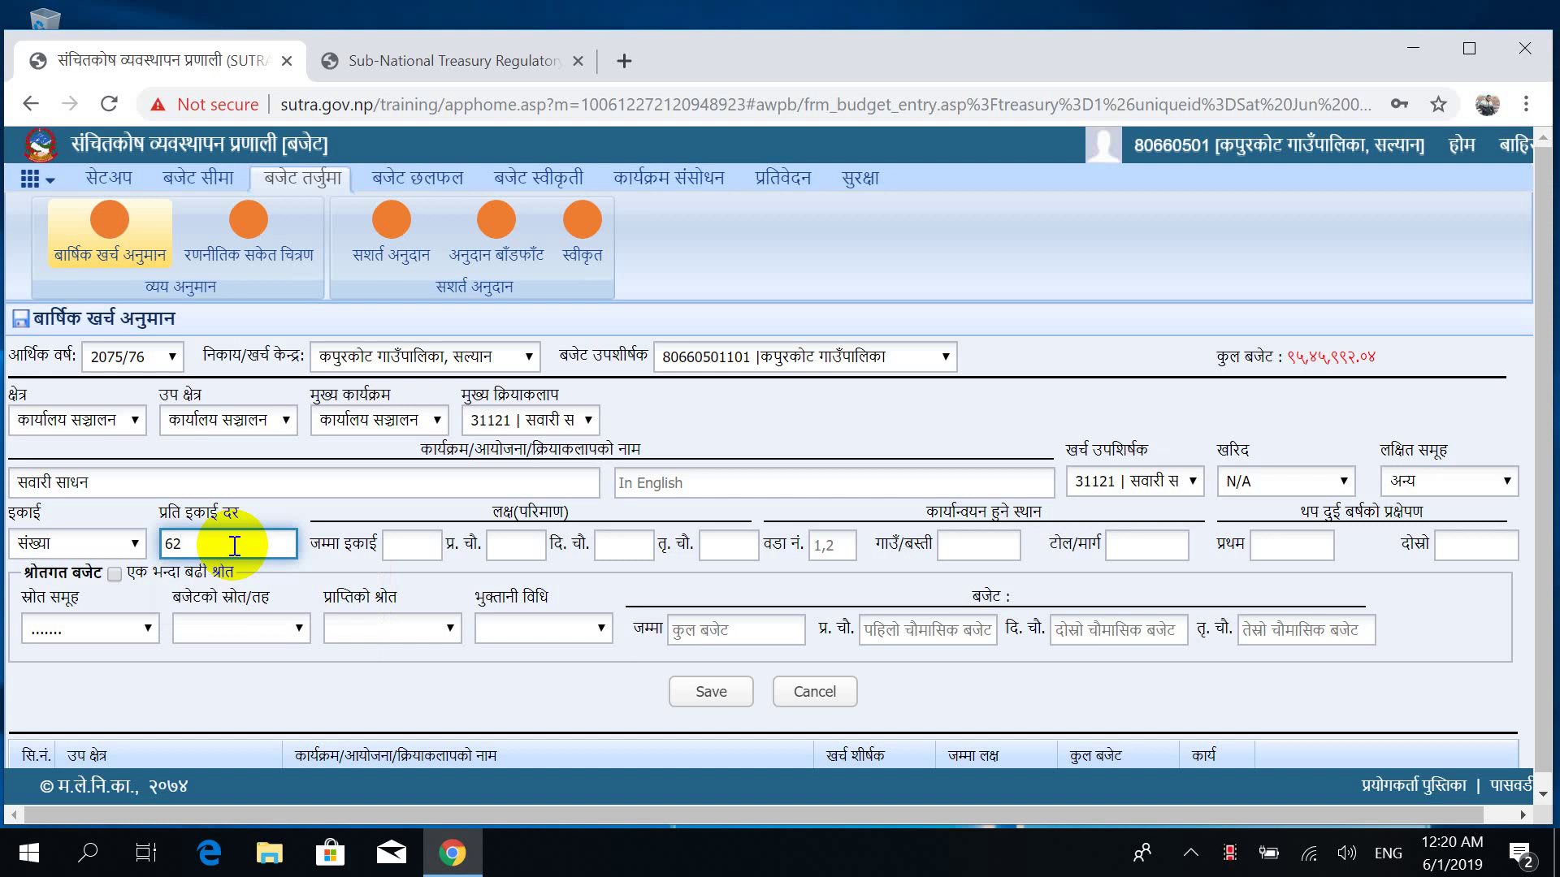
pyautogui.press('BackSpace')
pyautogui.press('BackSpace')
pyautogui.write('3500000')
pyautogui.press('Tab')
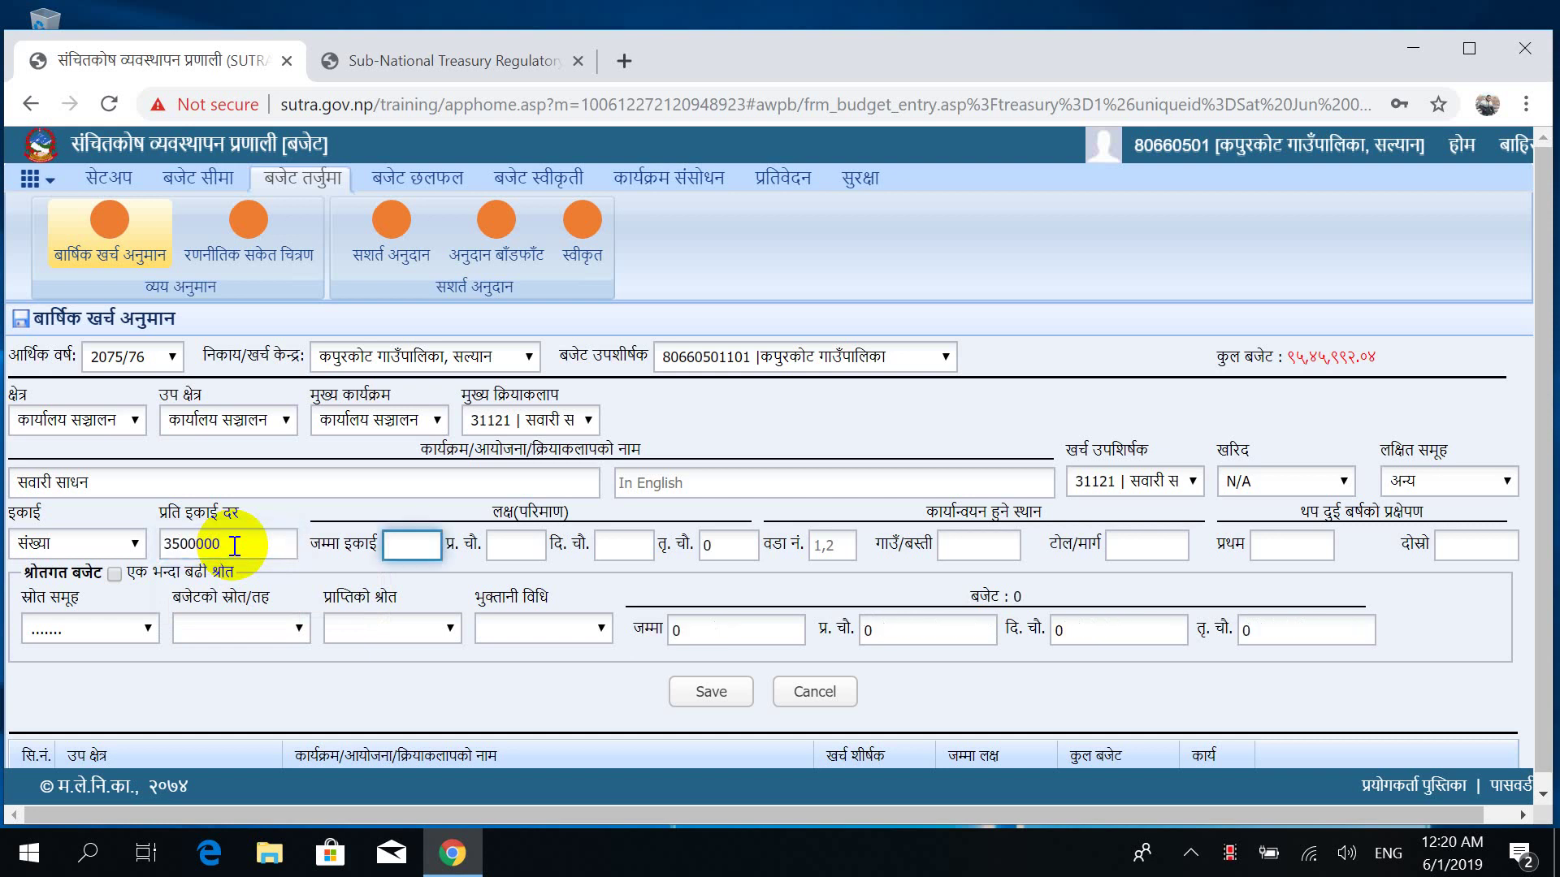
pyautogui.write('1')
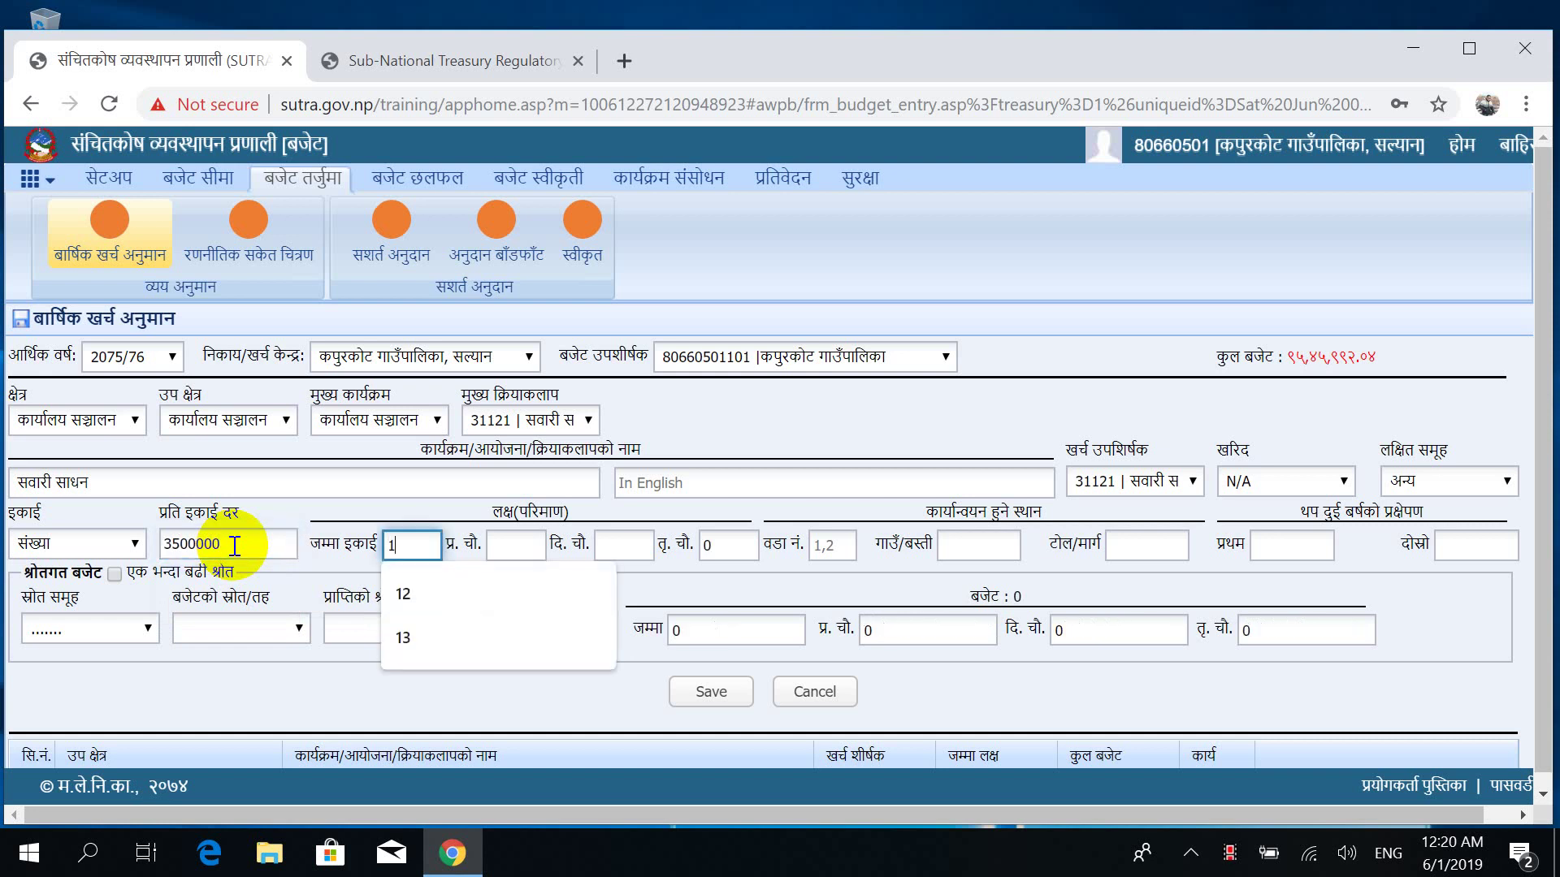
pyautogui.press('Tab')
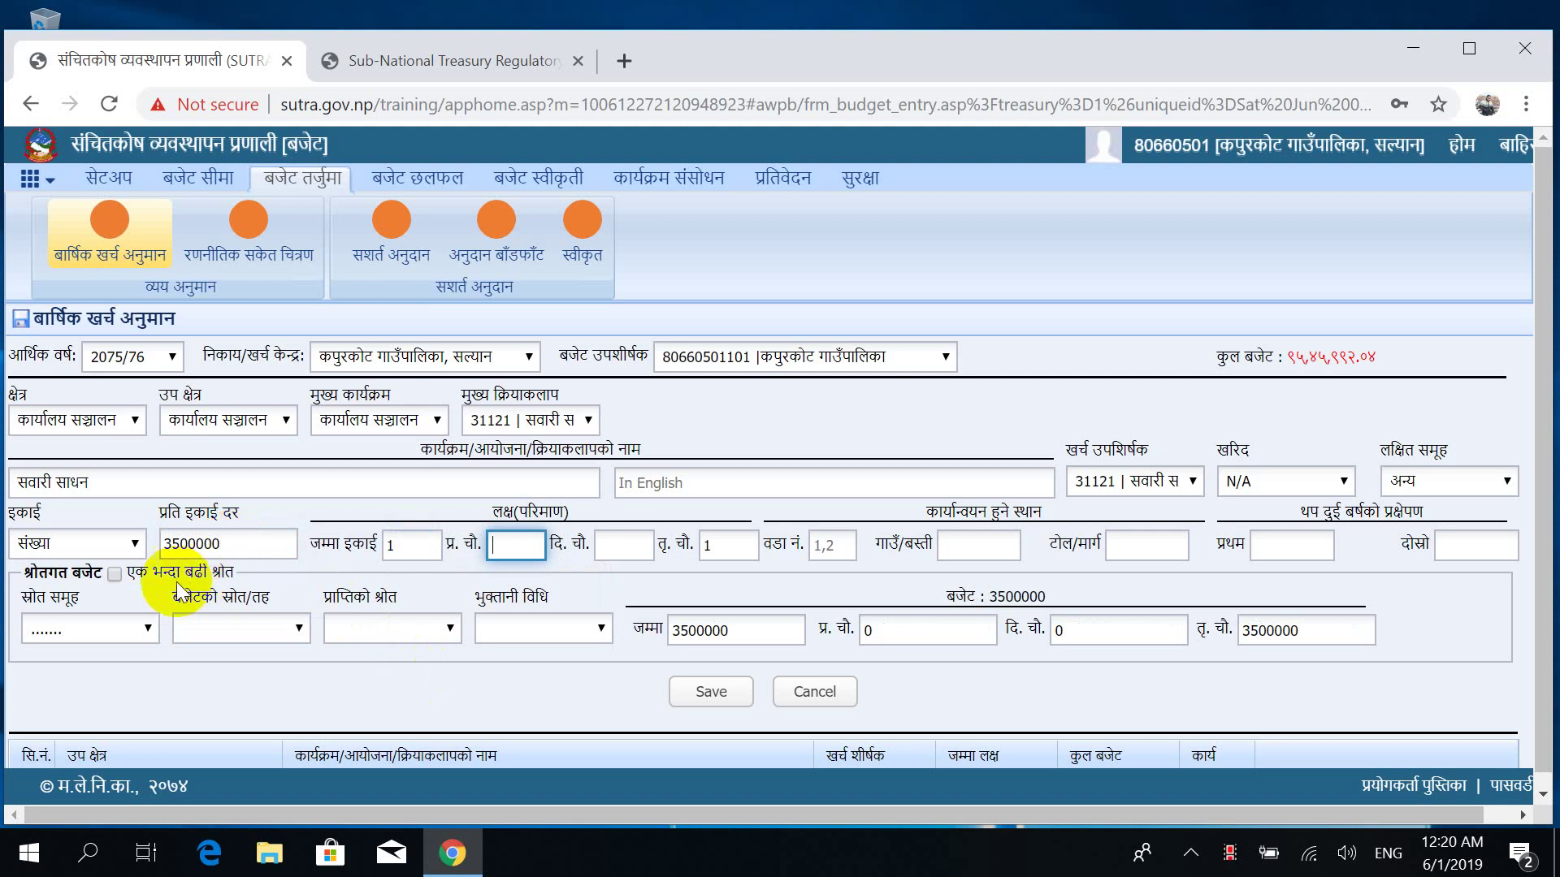
# Set source group संघीय सरकार, keeping नेपाल सरकार and समानिकरण अनुदान as level and receipt source.
pyautogui.click(138, 631)
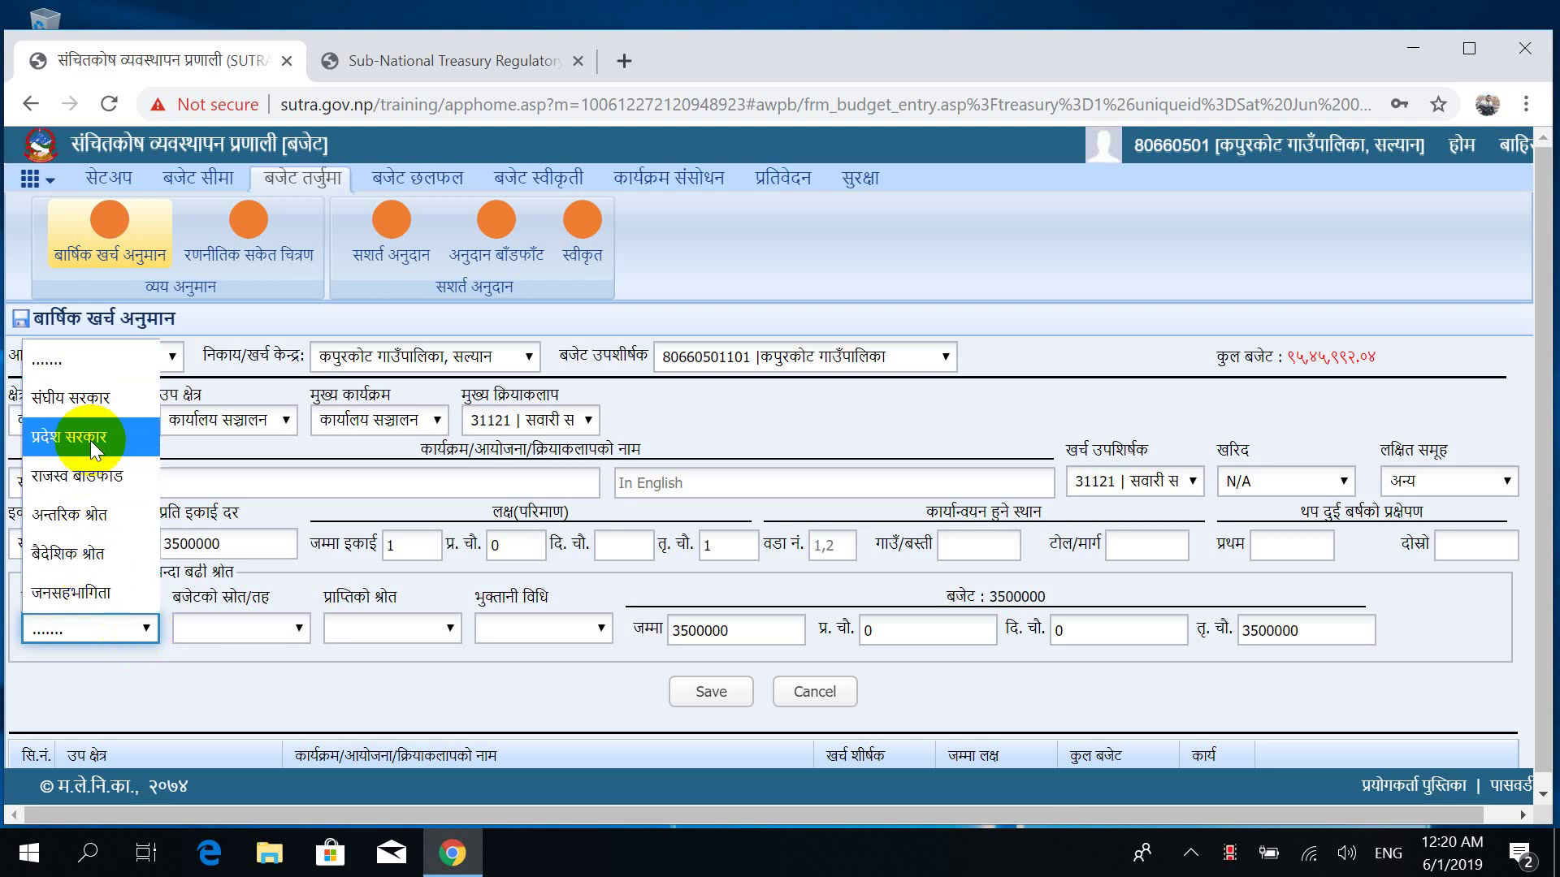
pyautogui.press('Down')
pyautogui.press('Down')
pyautogui.press('Down')
pyautogui.press('Down')
pyautogui.press('Down')
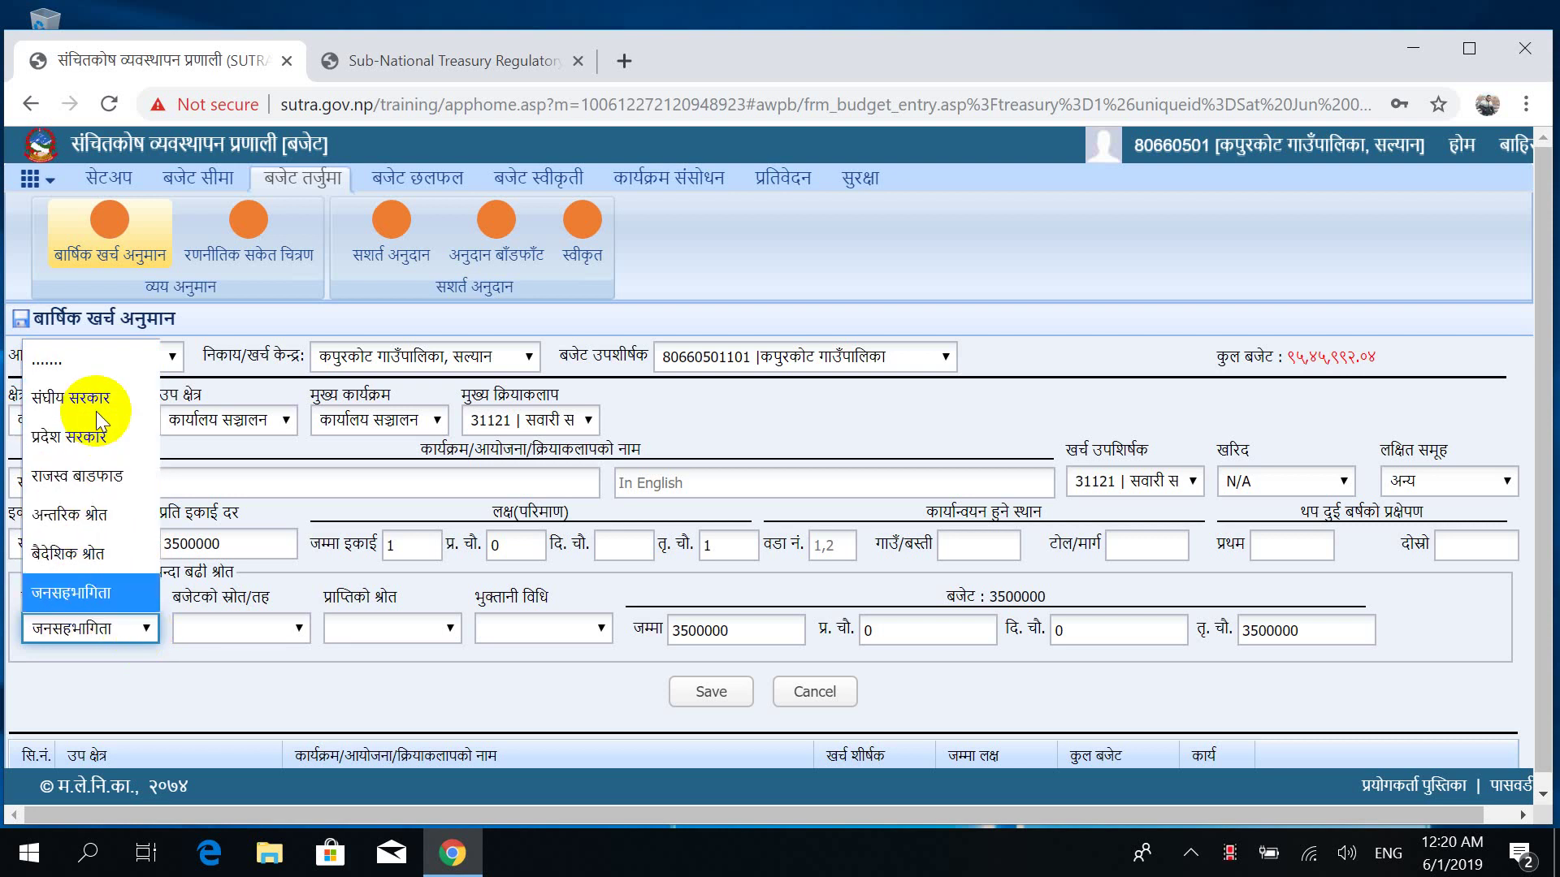
pyautogui.press('Up')
pyautogui.press('Up')
pyautogui.press('Up')
pyautogui.press('Up')
pyautogui.press('Up')
pyautogui.press('Up')
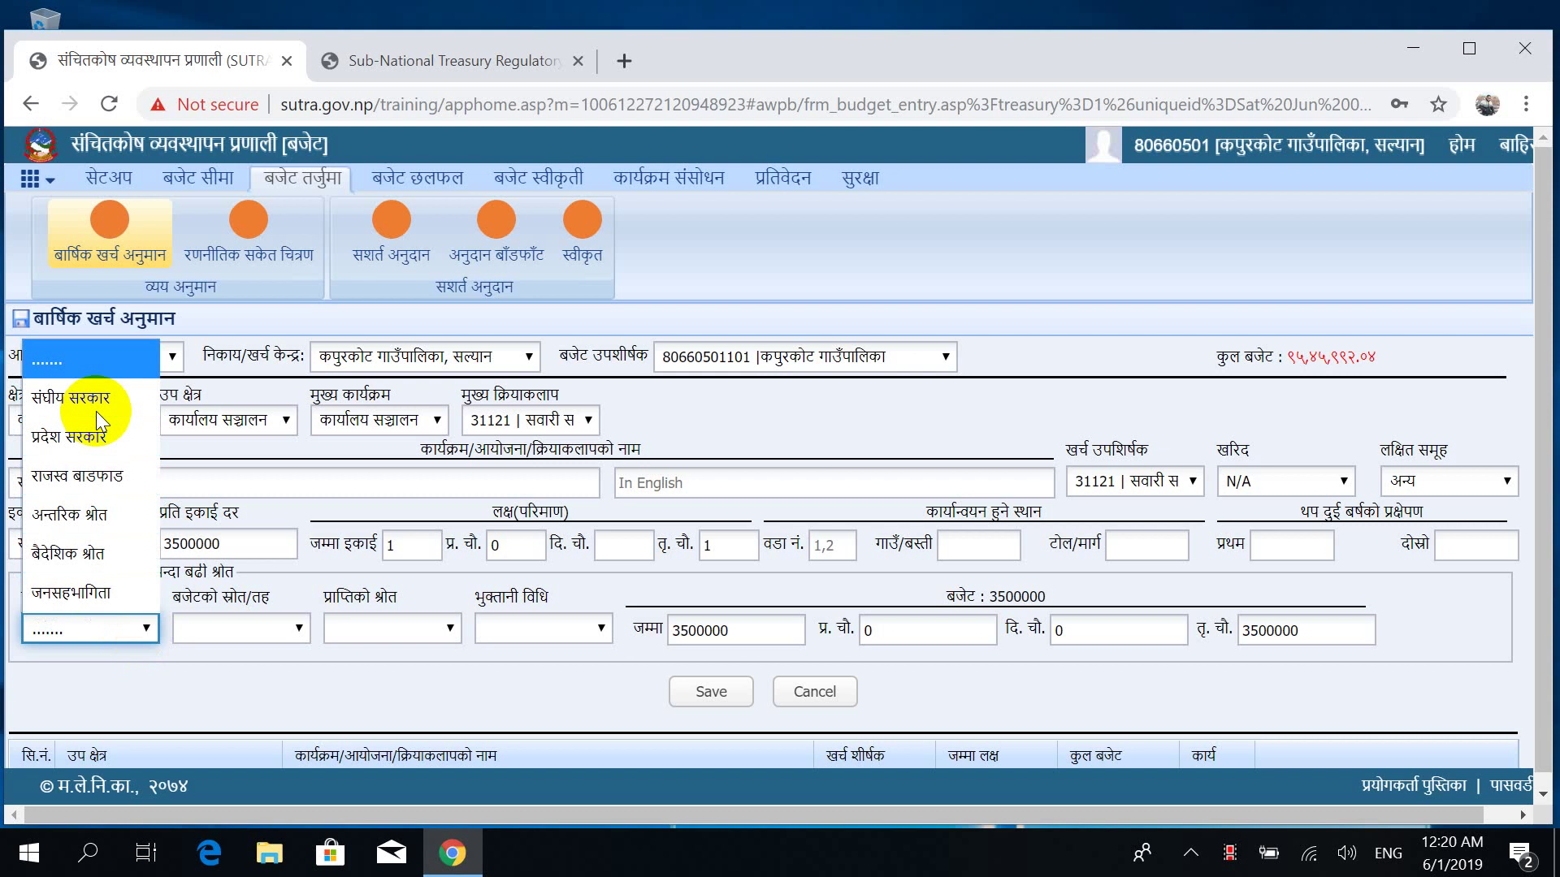
pyautogui.press('Down')
pyautogui.press('Down')
pyautogui.press('Down')
pyautogui.press('Down')
pyautogui.press('Down')
pyautogui.press('Down')
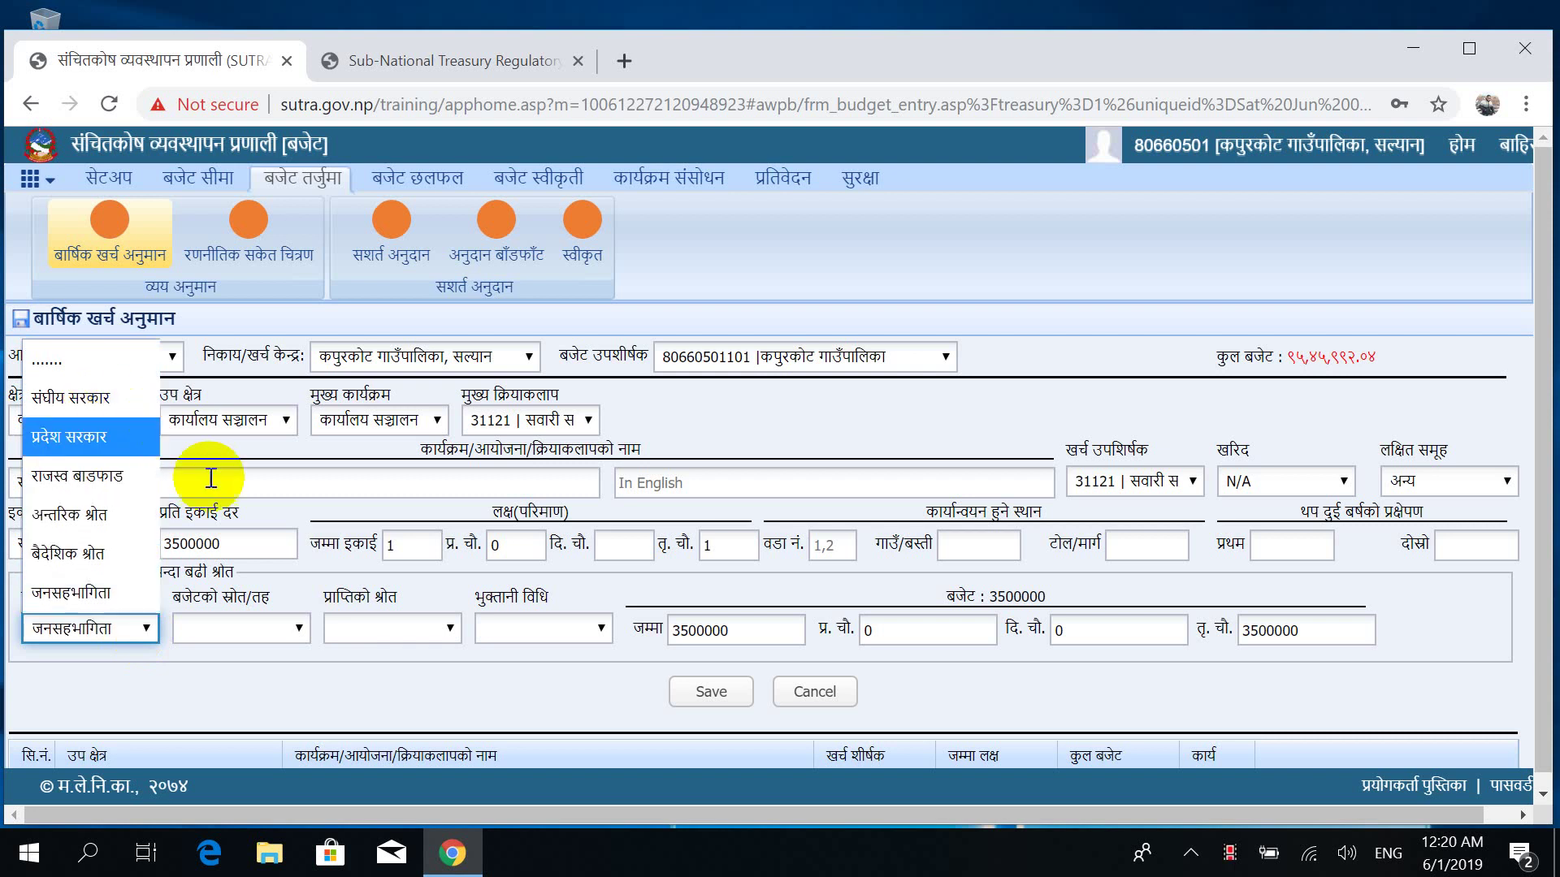
pyautogui.click(61, 397)
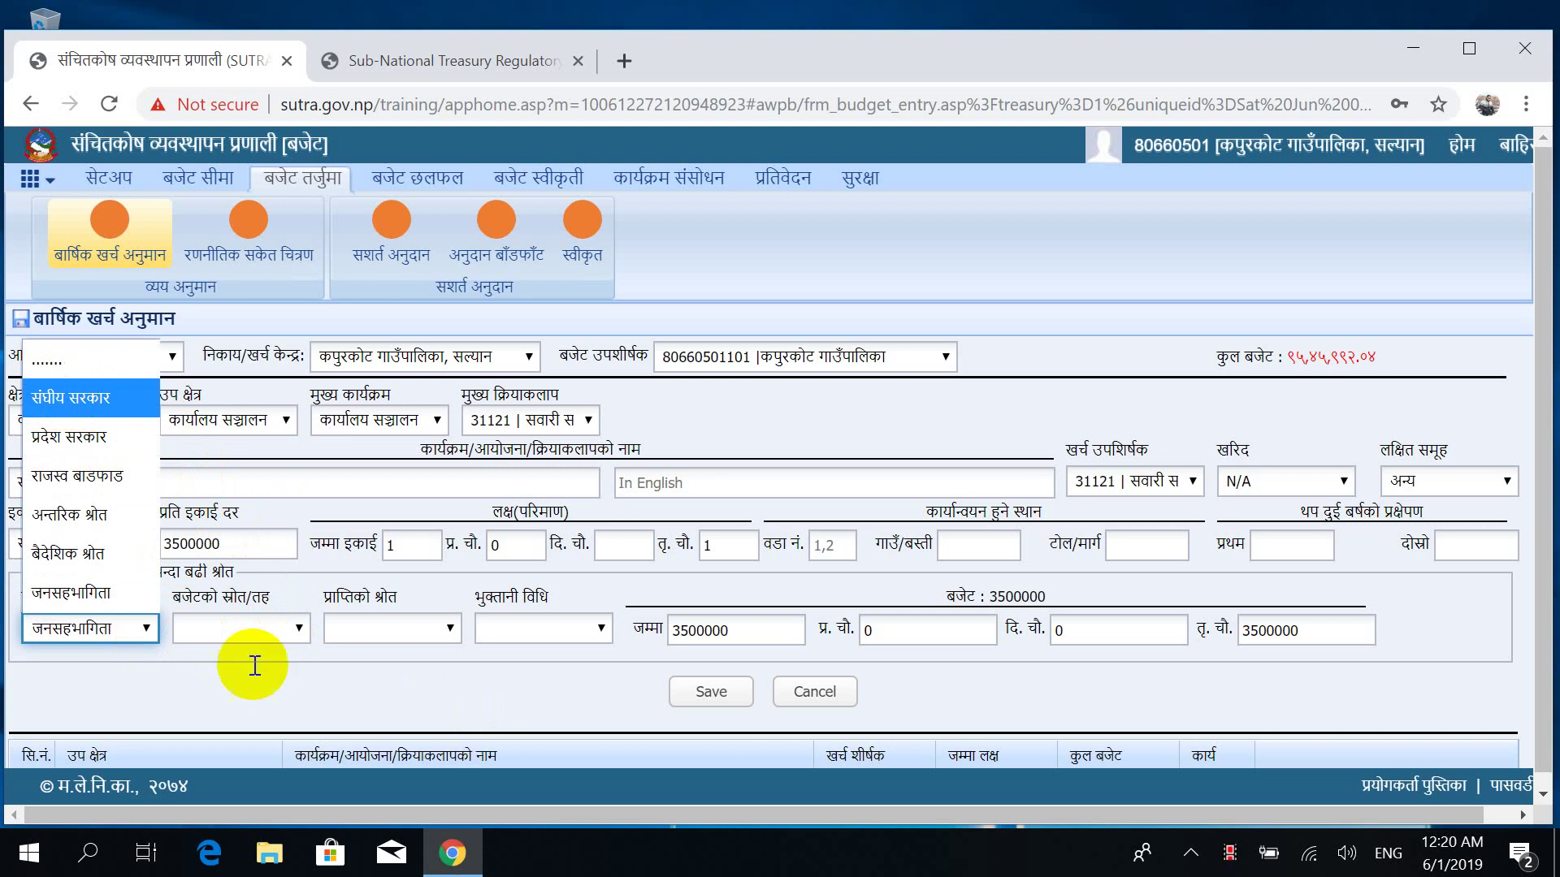
pyautogui.click(268, 630)
pyautogui.click(270, 635)
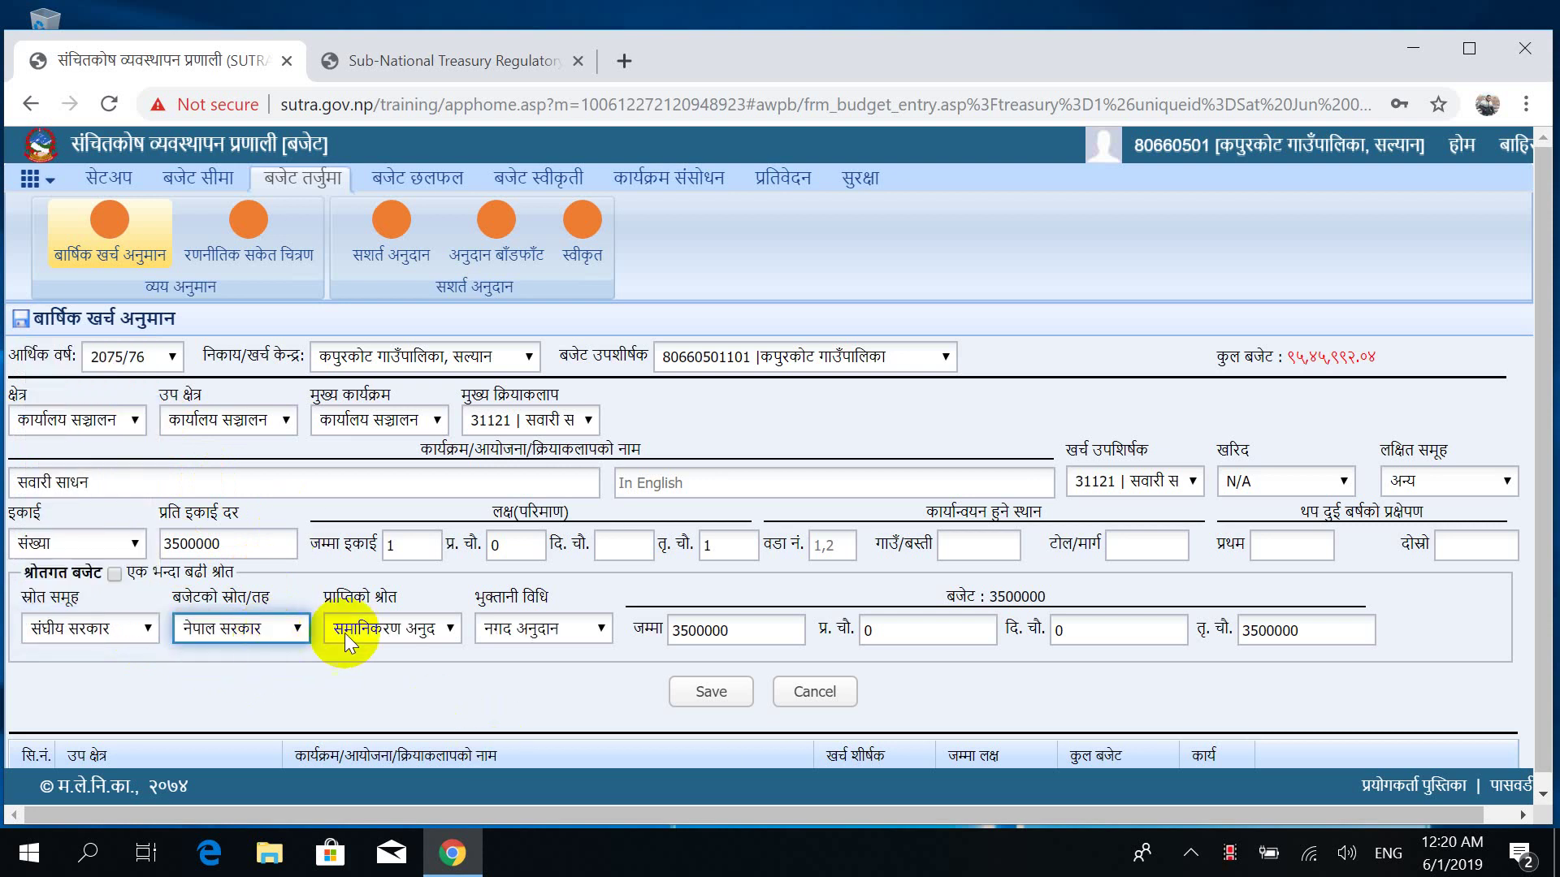
pyautogui.click(397, 628)
pyautogui.click(396, 627)
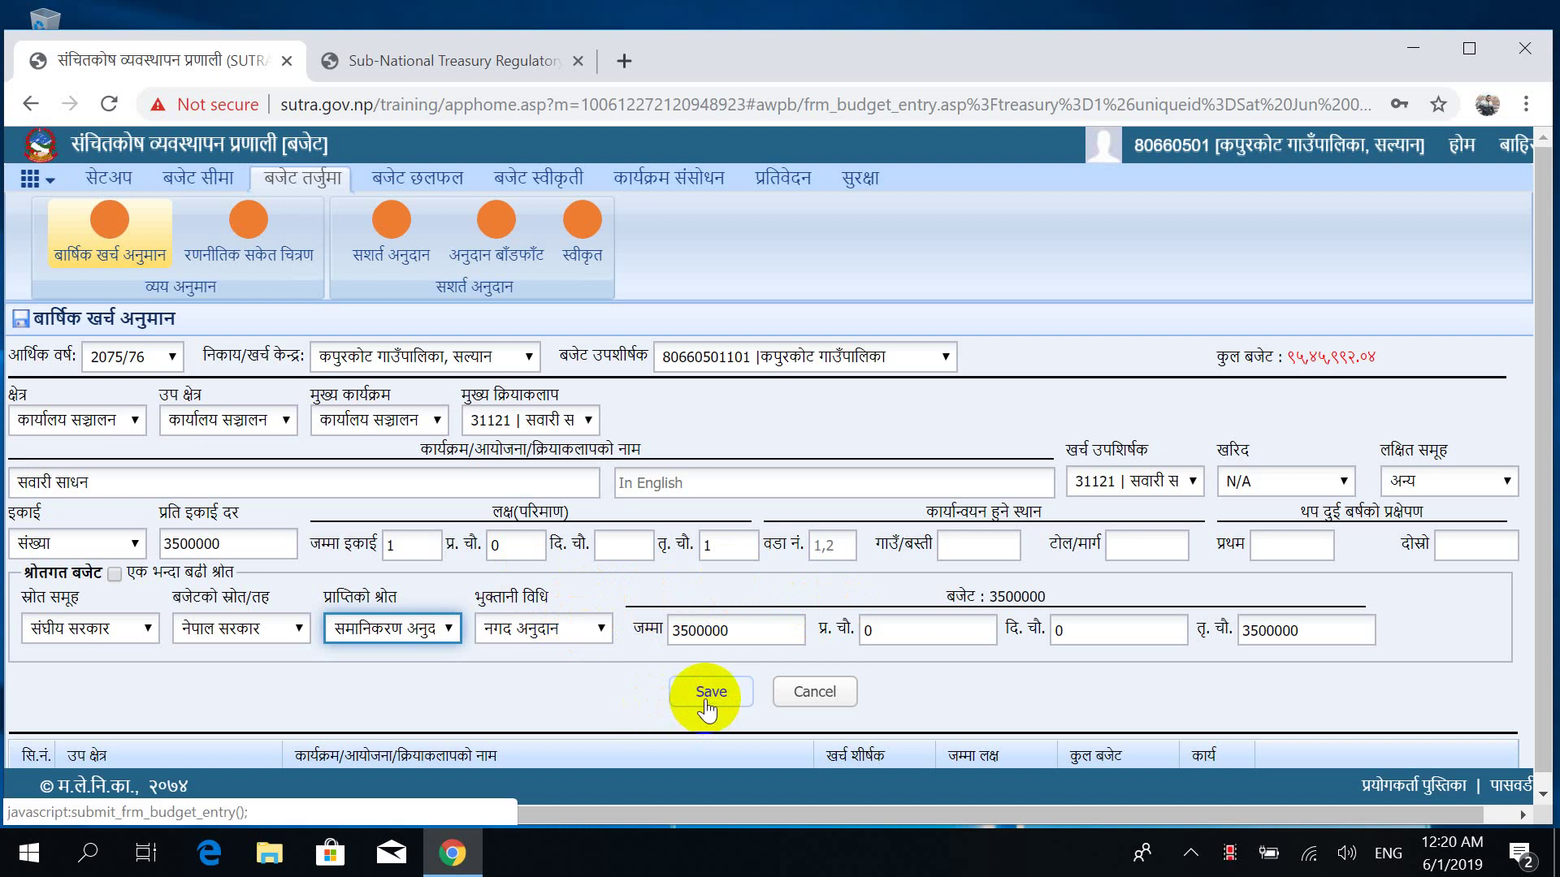
# Scroll down through the existing budget entries totalling 9545992.04 and back up.
pyautogui.moveTo(1542, 325); pyautogui.dragTo(1543, 497)
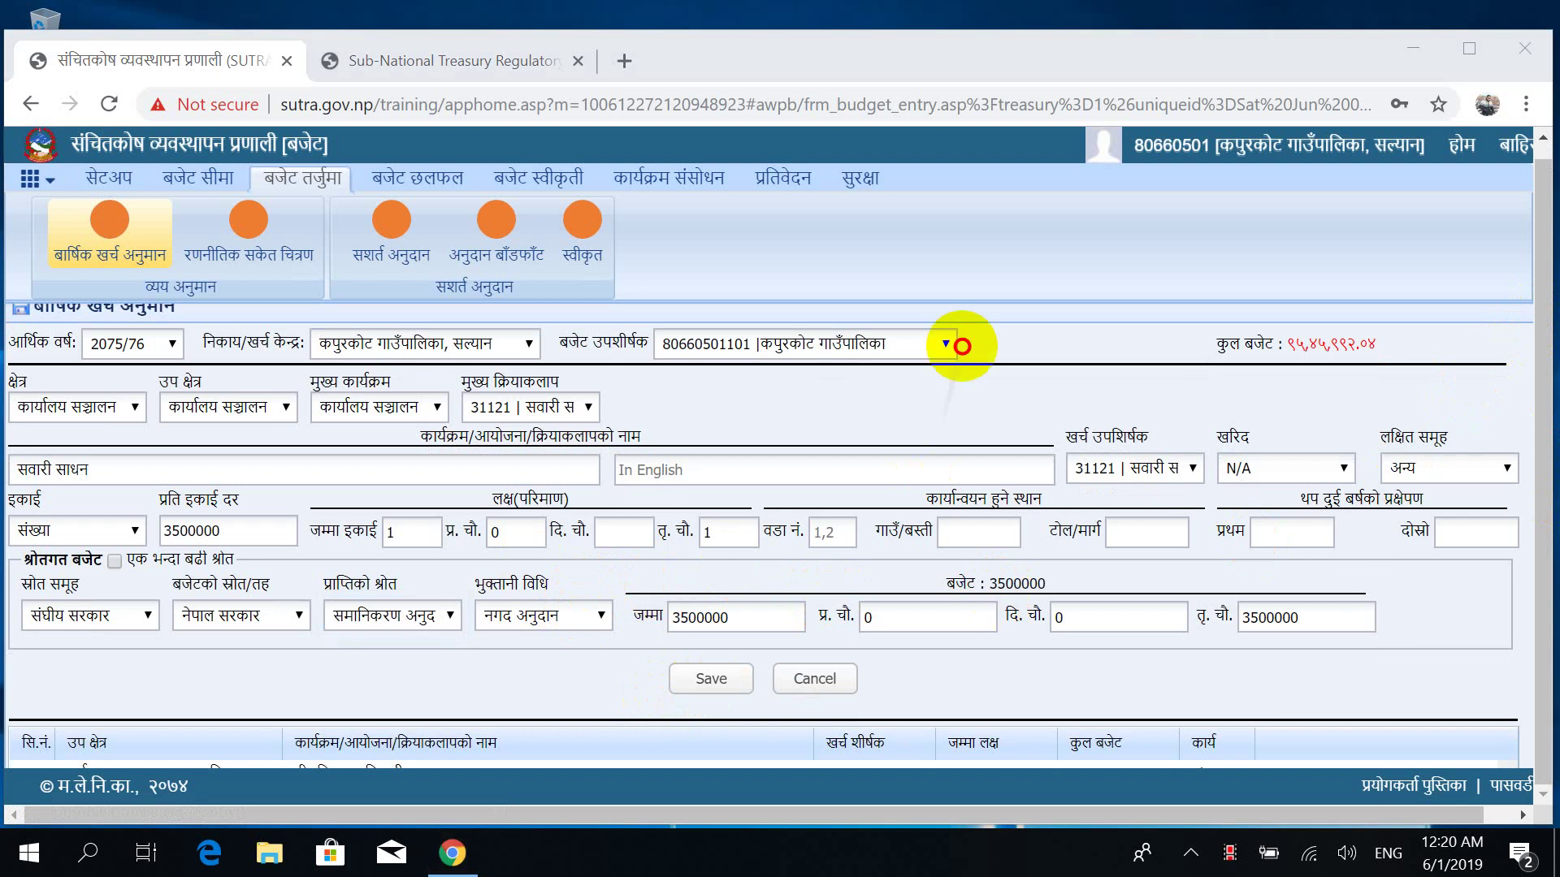
pyautogui.scroll(-3, 978, 285)
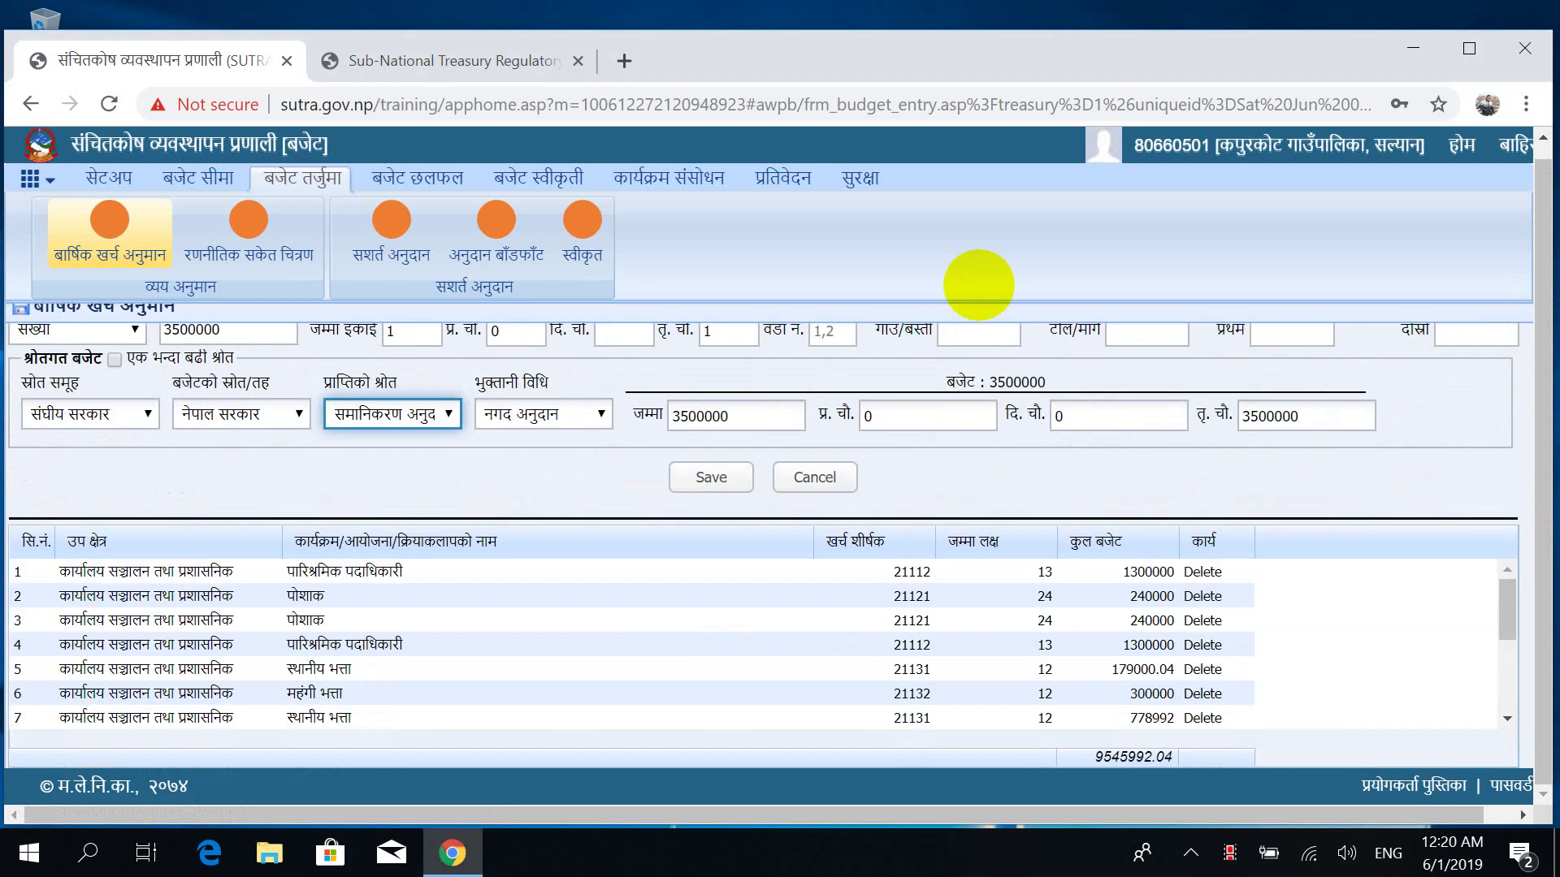
pyautogui.scroll(-3, 979, 285)
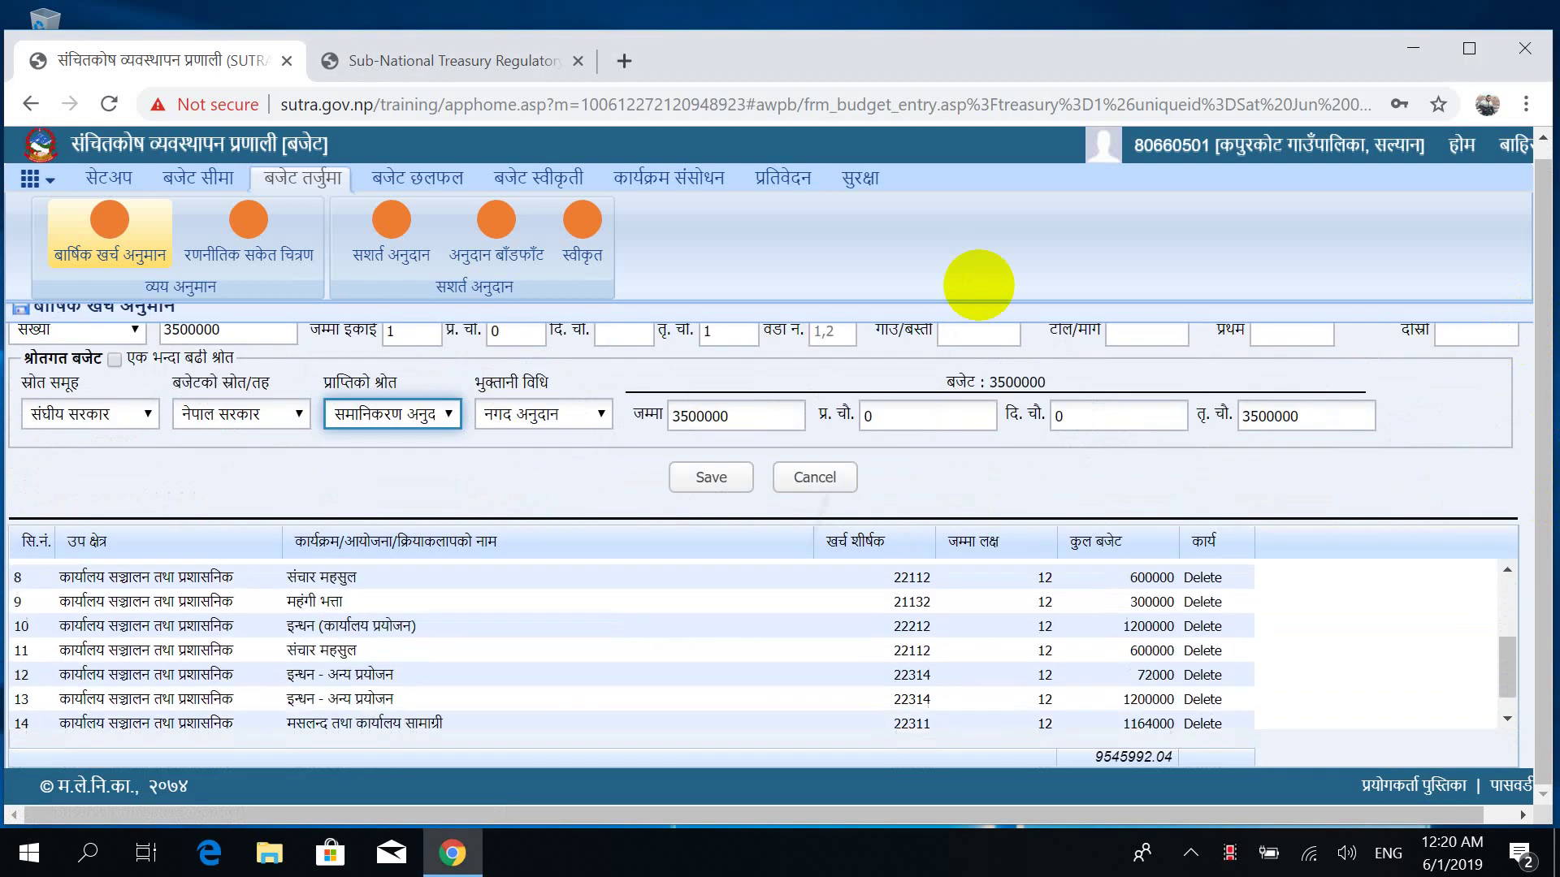
pyautogui.scroll(5, 978, 285)
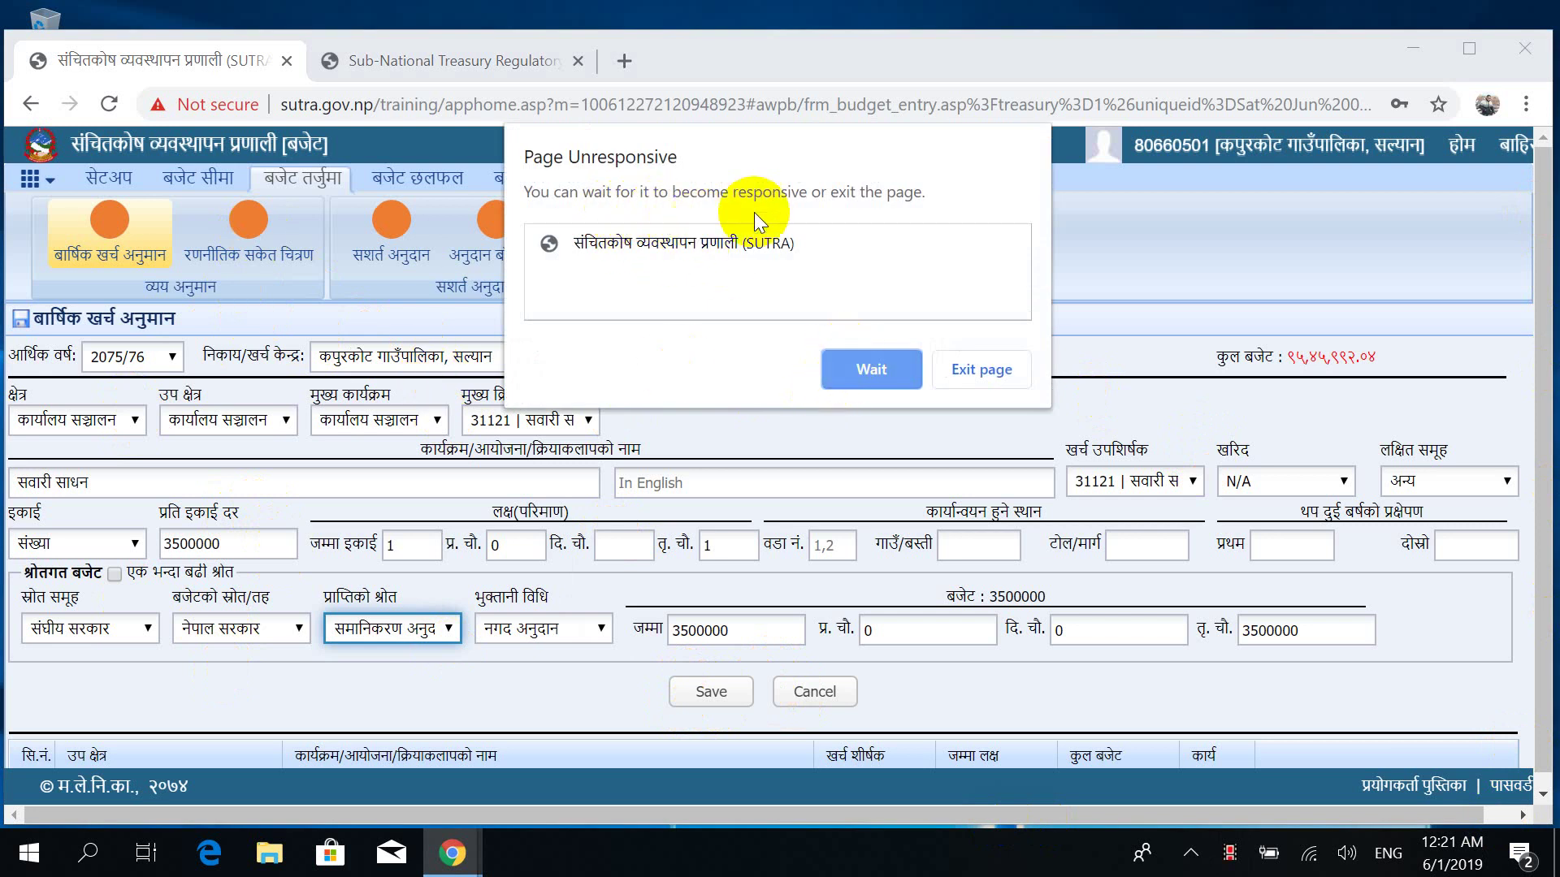
# Wait out the Page Unresponsive prompt and acknowledge the 'Record has been Saved' alert.
pyautogui.click(889, 375)
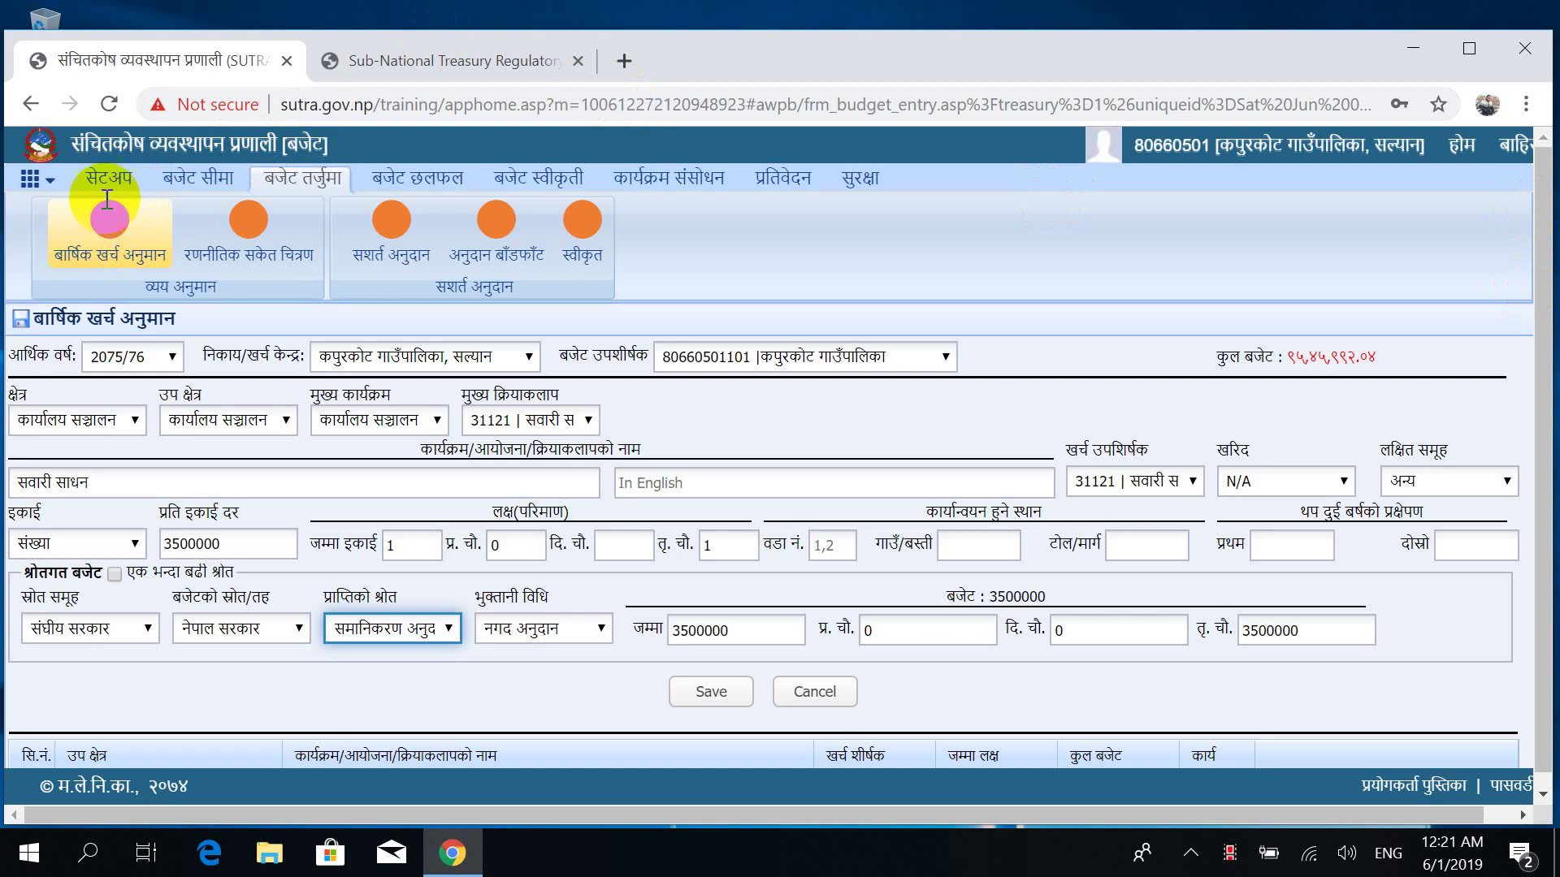
pyautogui.click(163, 198)
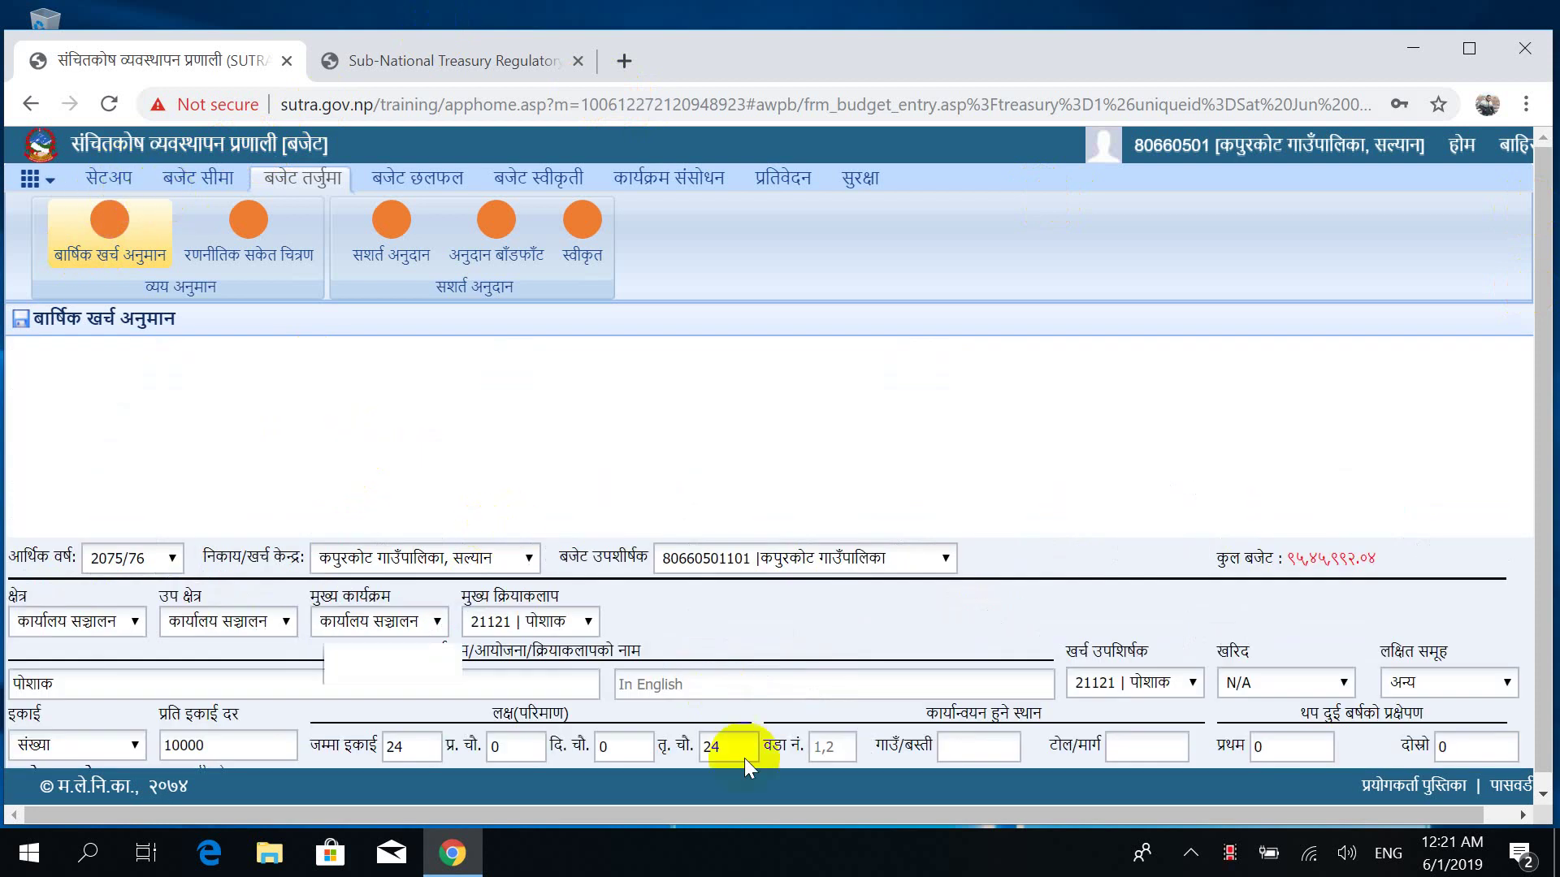
pyautogui.click(1538, 376)
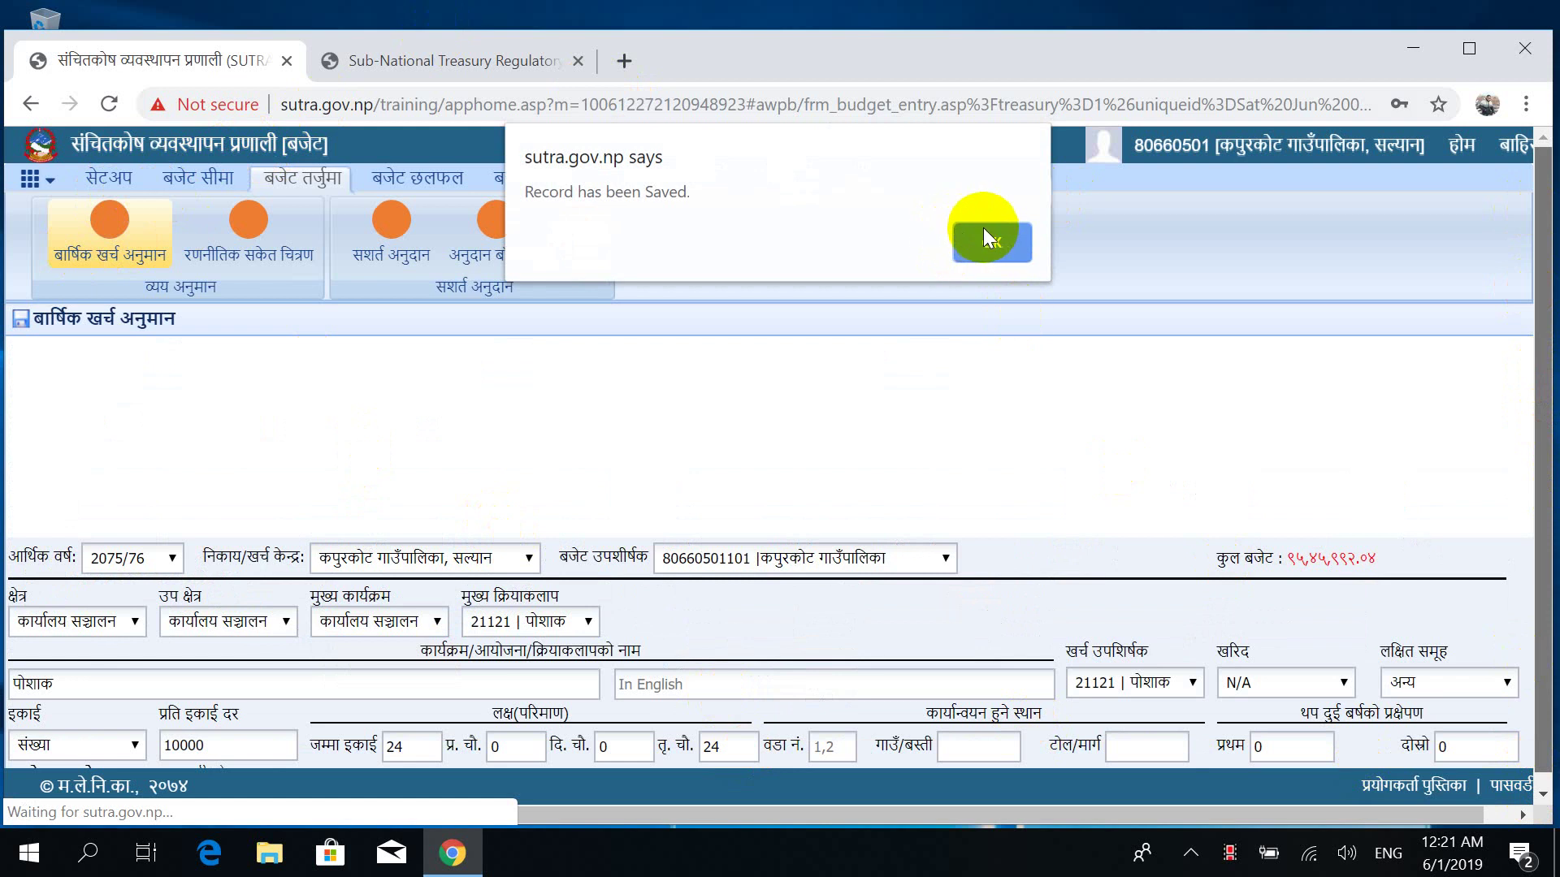
pyautogui.click(988, 236)
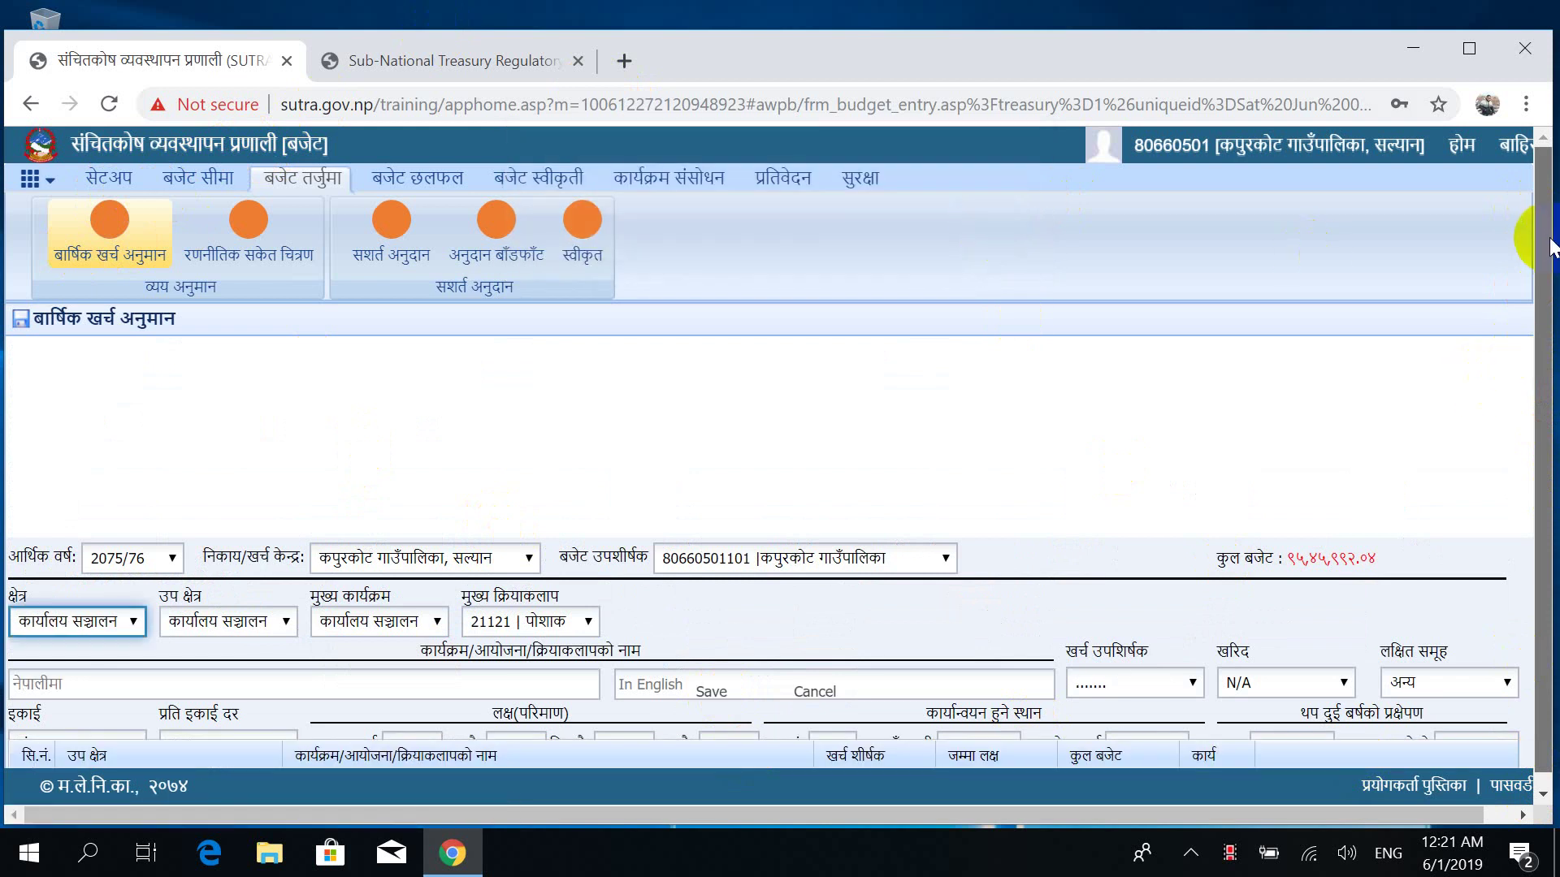
pyautogui.moveTo(1550, 244); pyautogui.dragTo(1547, 613)
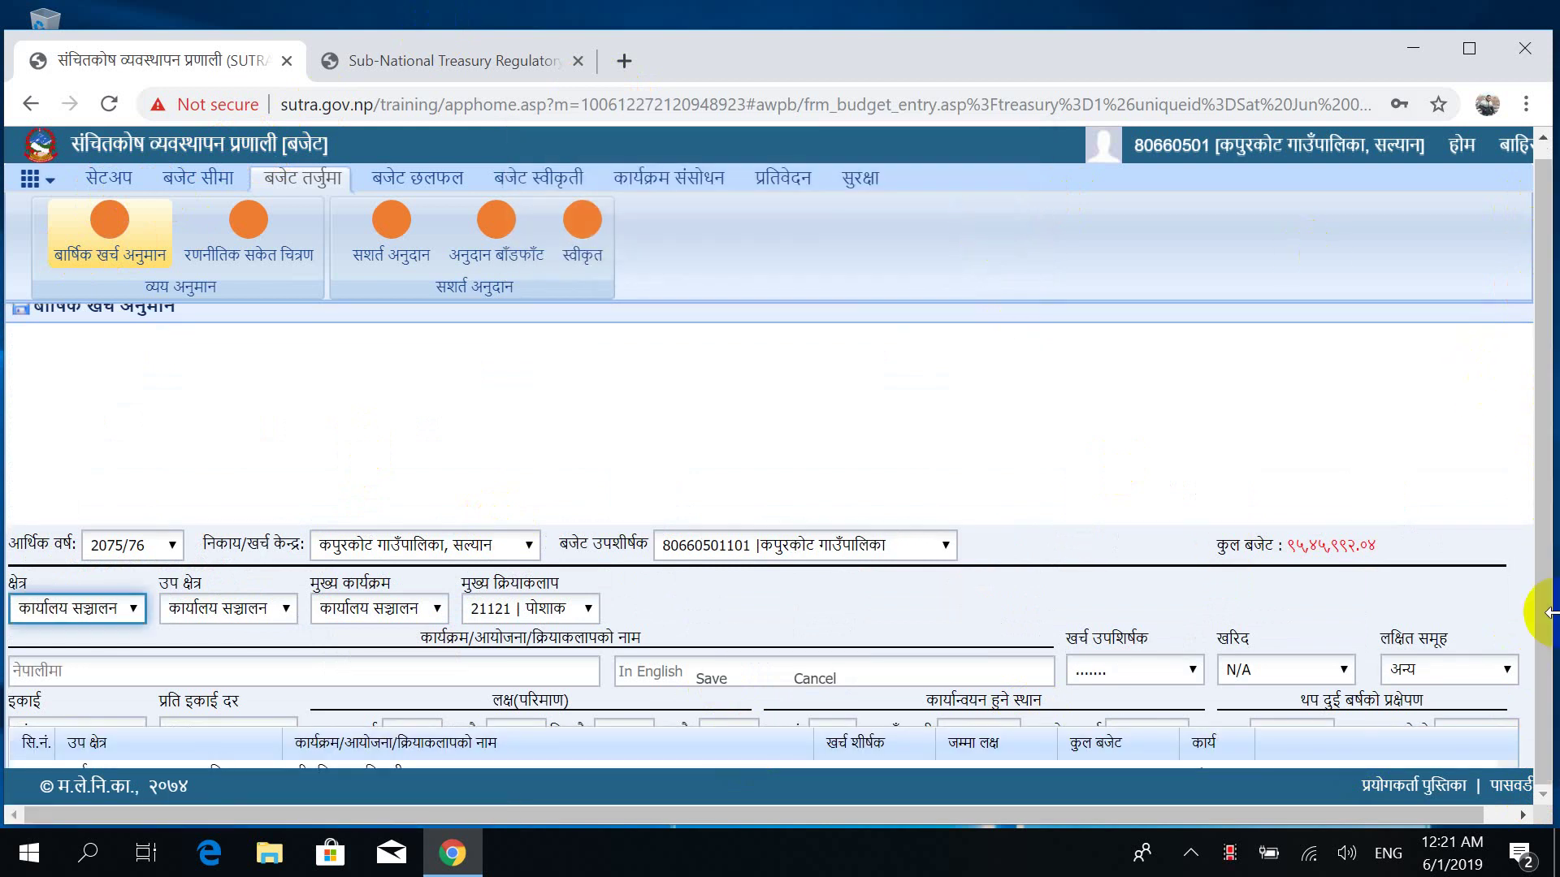
pyautogui.scroll(-5, 1550, 613)
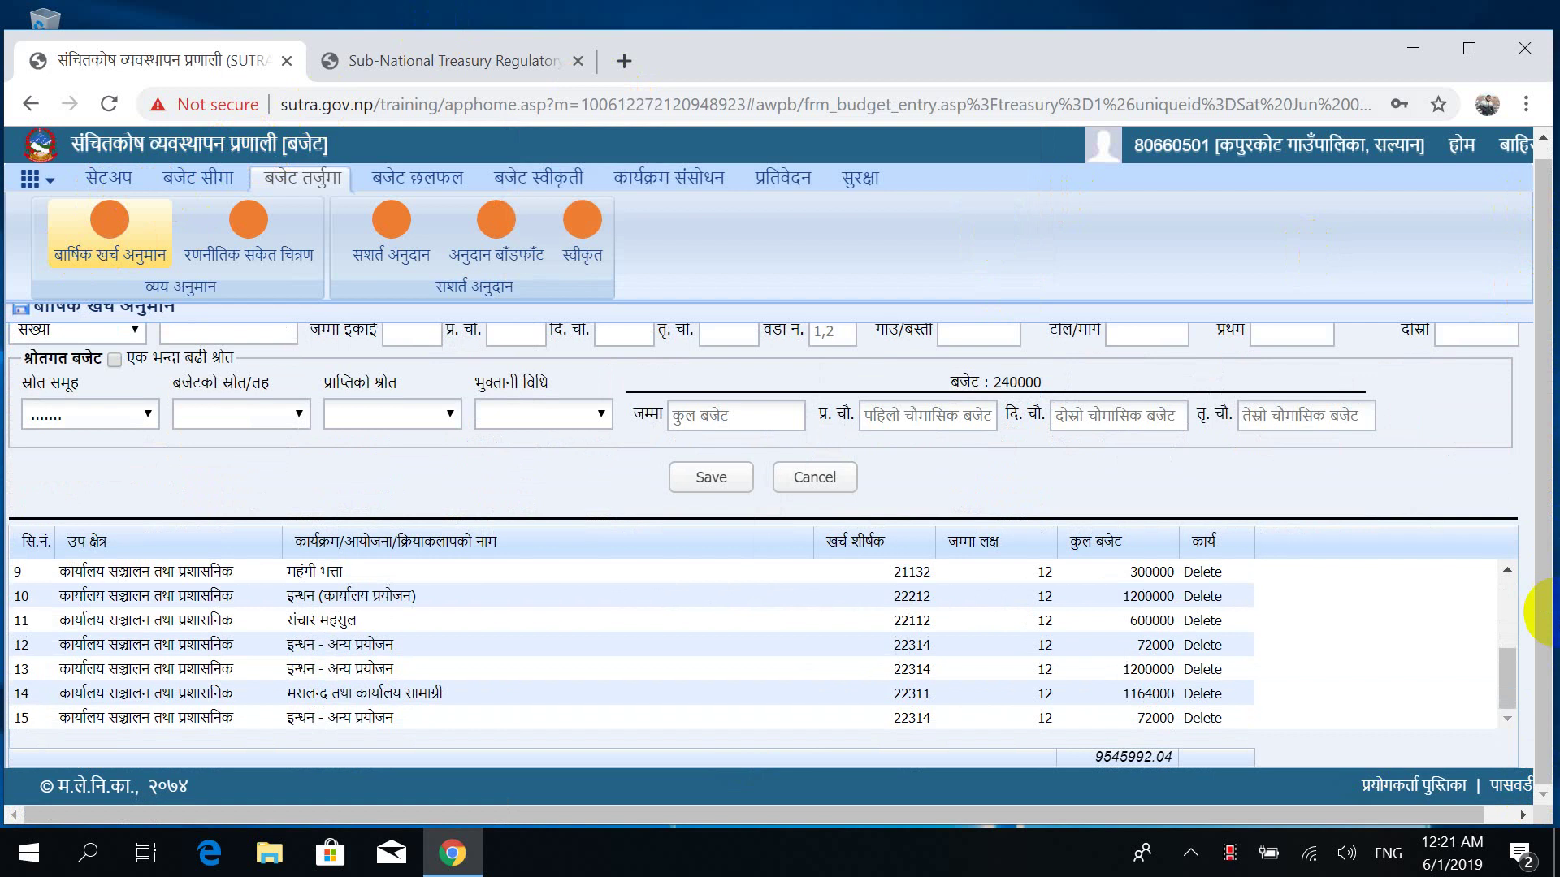
pyautogui.scroll(3, 1548, 614)
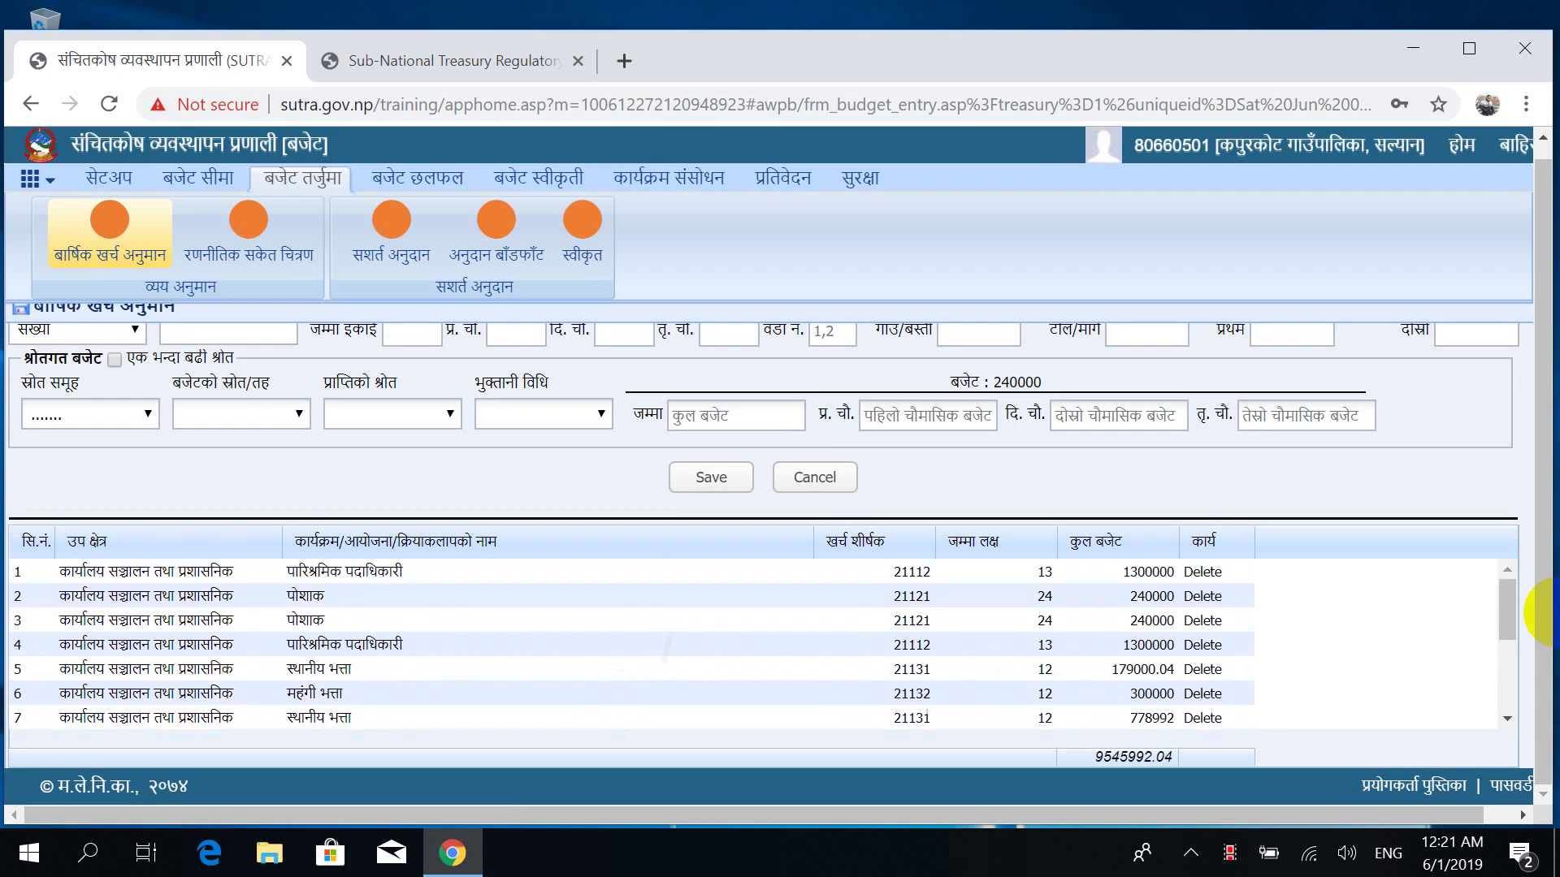
pyautogui.scroll(-3, 1548, 614)
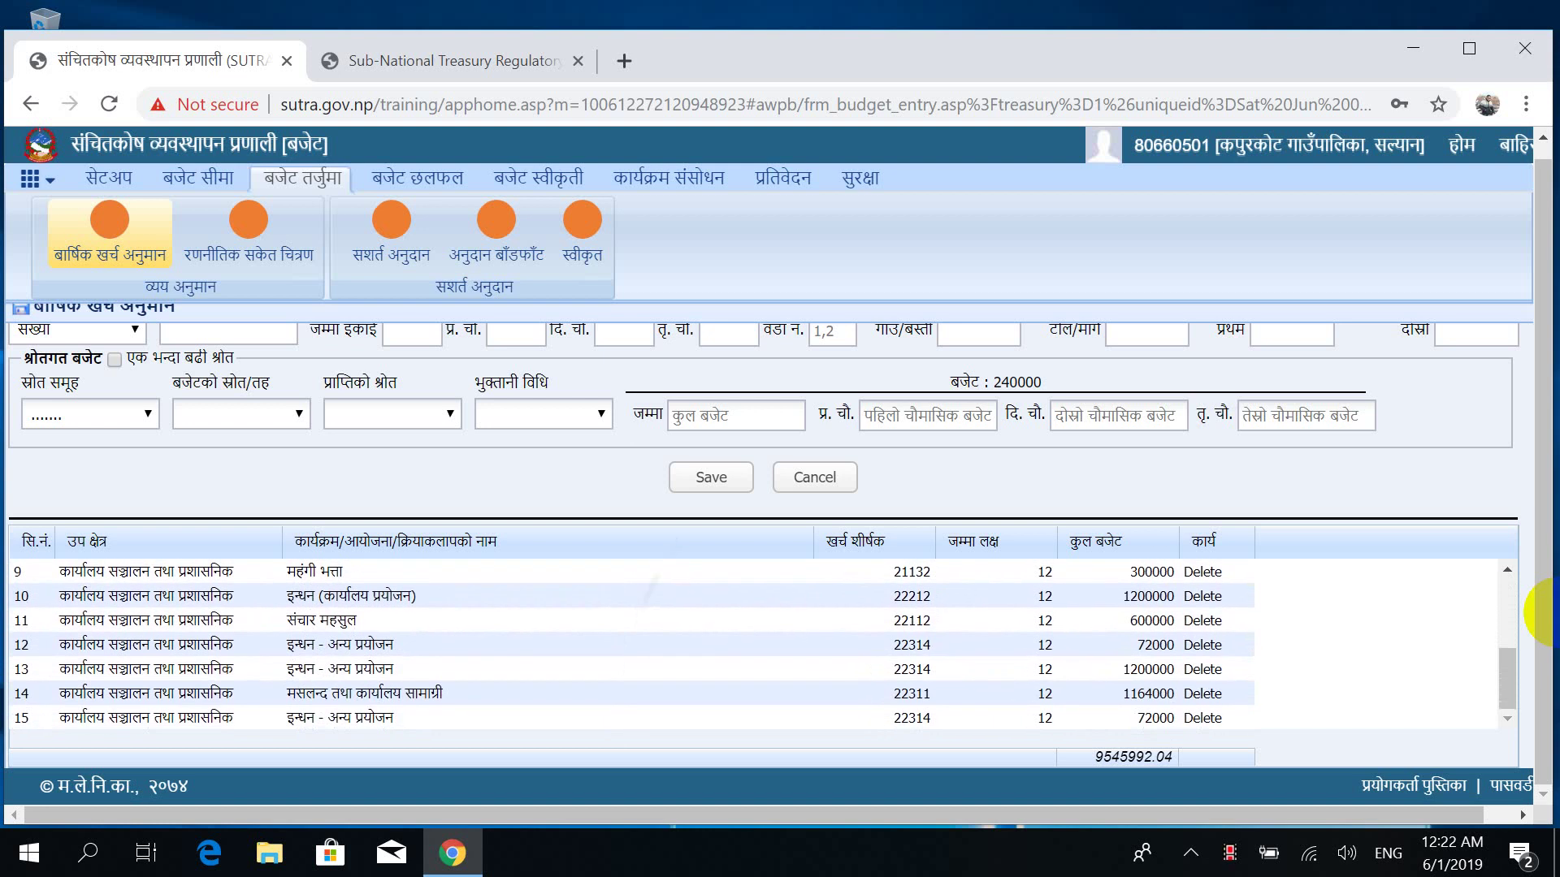
pyautogui.scroll(2, 1548, 613)
pyautogui.scroll(4, 1548, 613)
pyautogui.scroll(-2, 1548, 614)
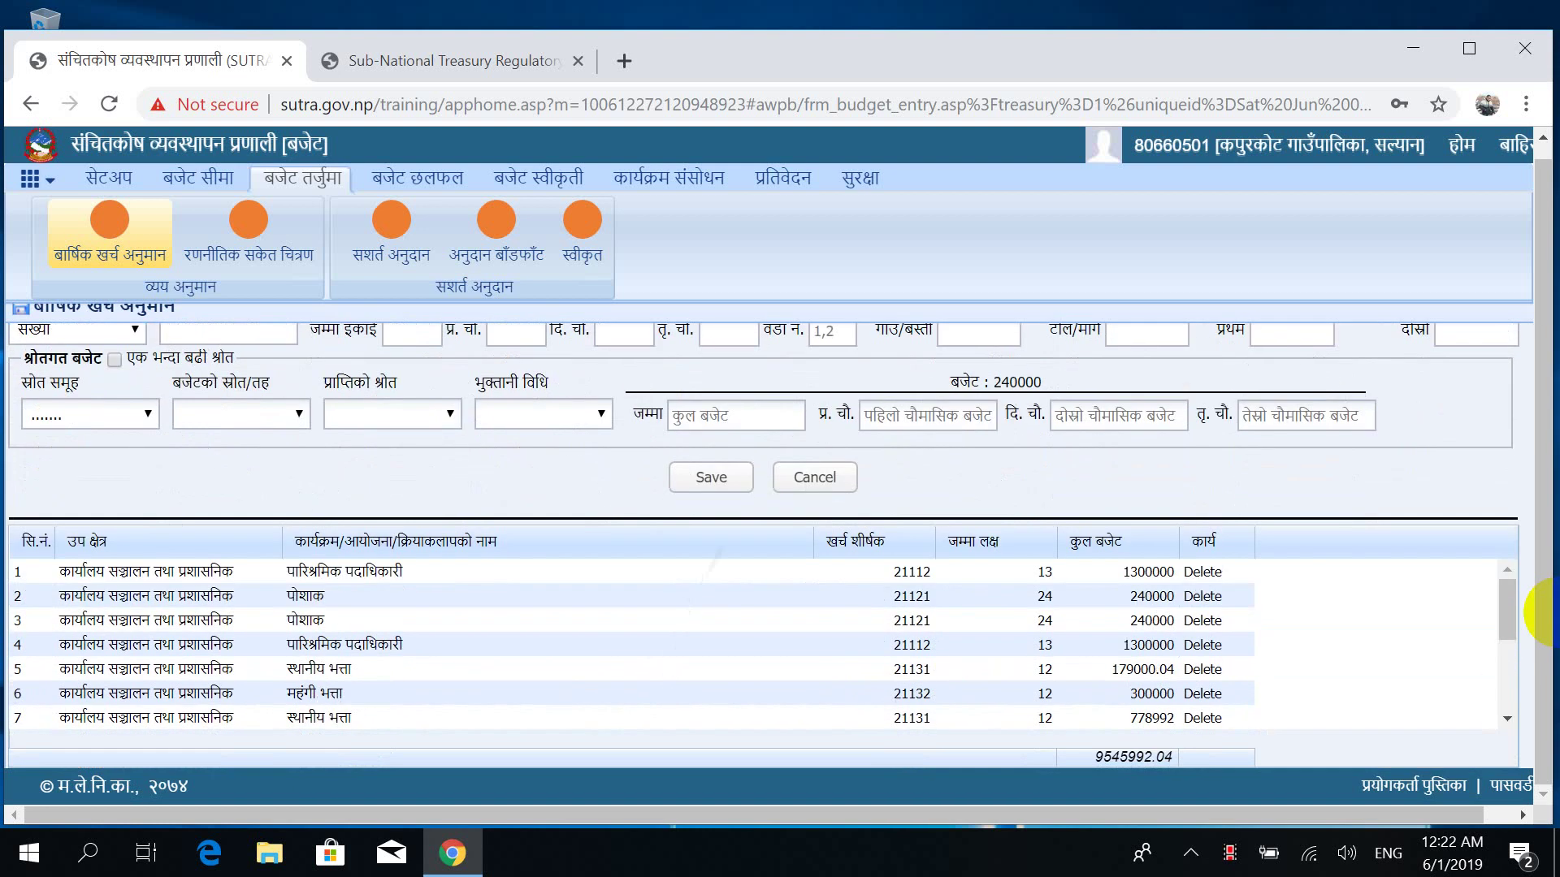
pyautogui.scroll(-3, 1548, 613)
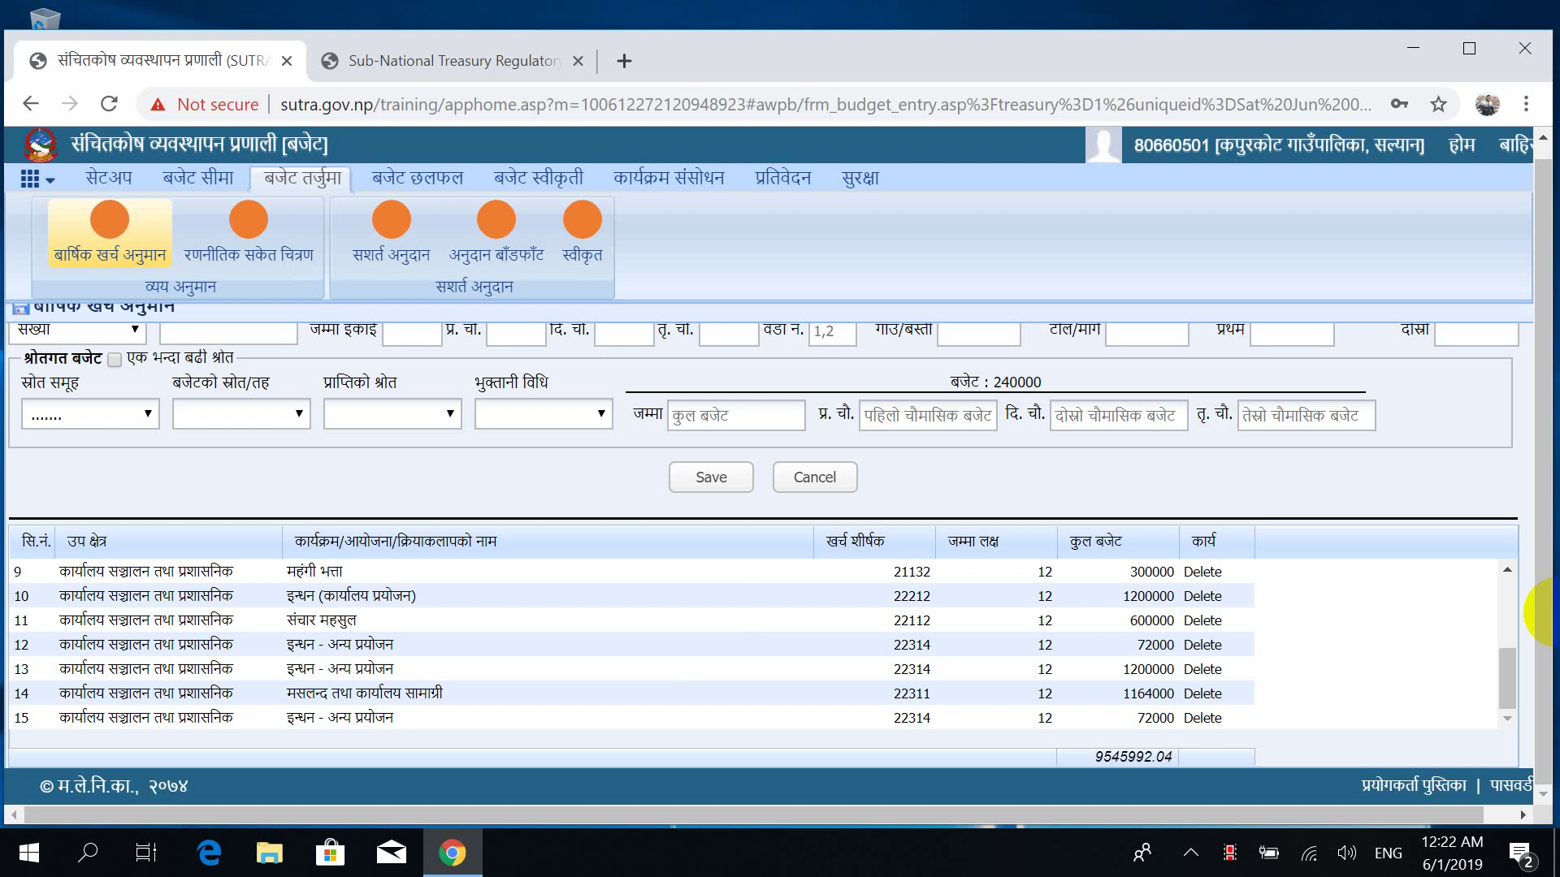
pyautogui.scroll(5, 1540, 613)
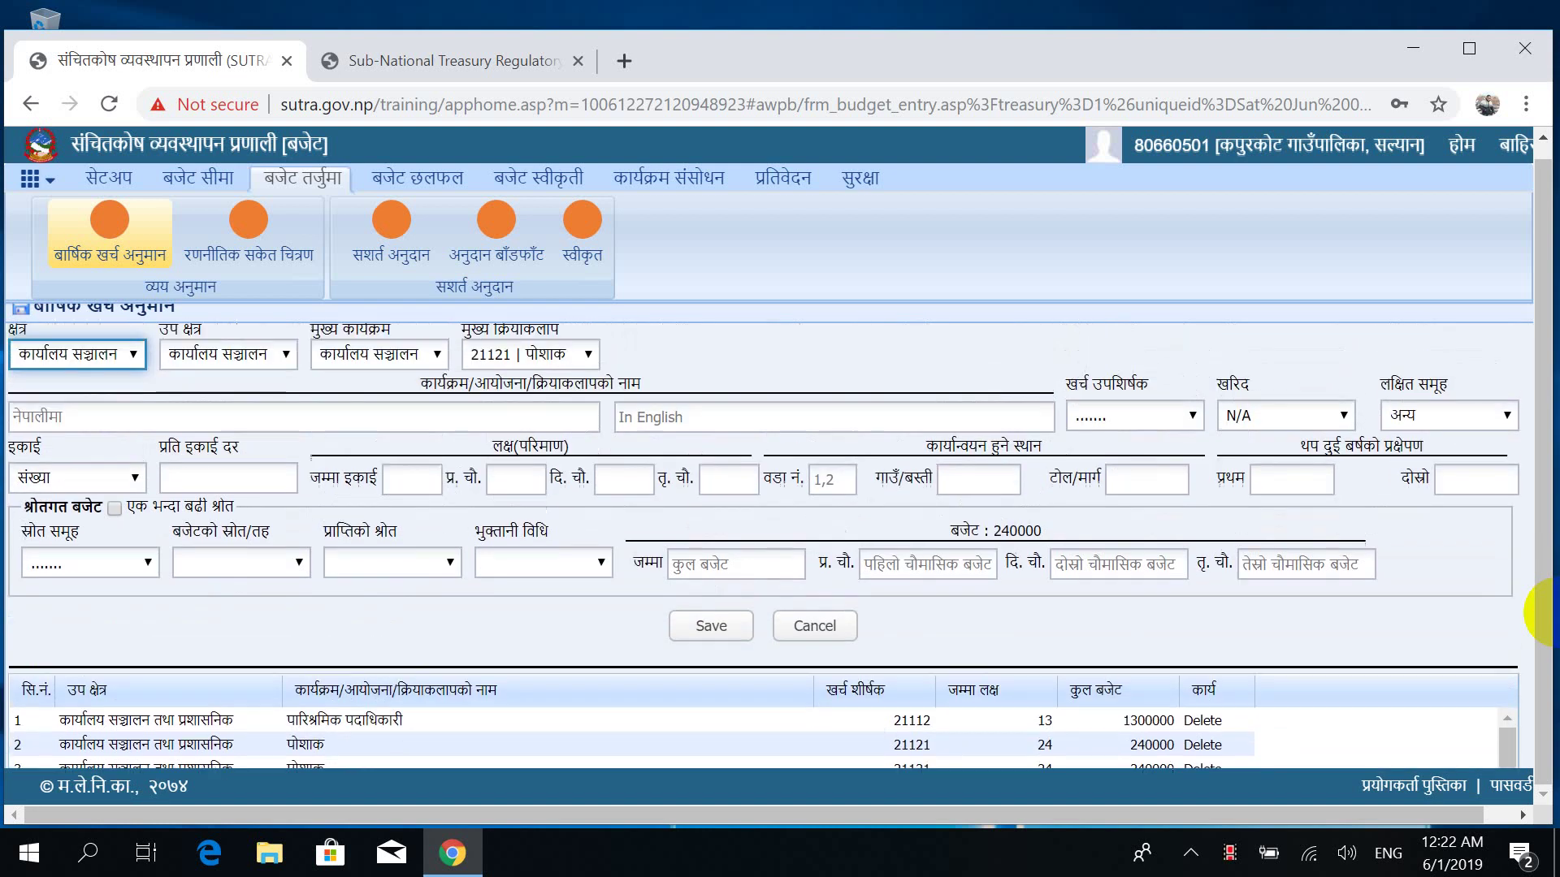
pyautogui.scroll(-5, 1540, 614)
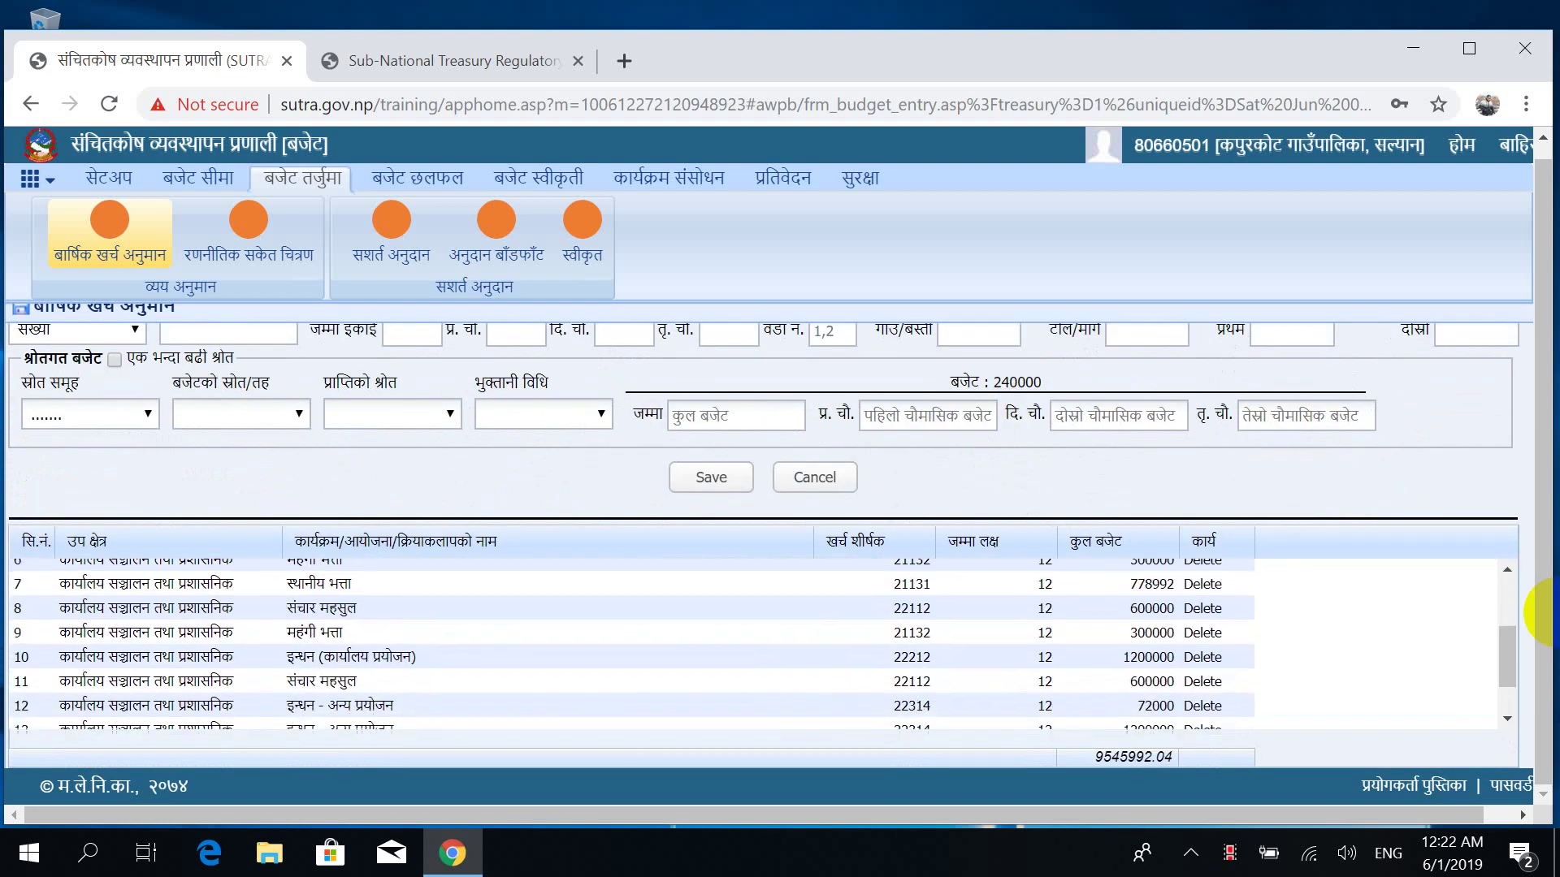
pyautogui.scroll(-1, 1544, 613)
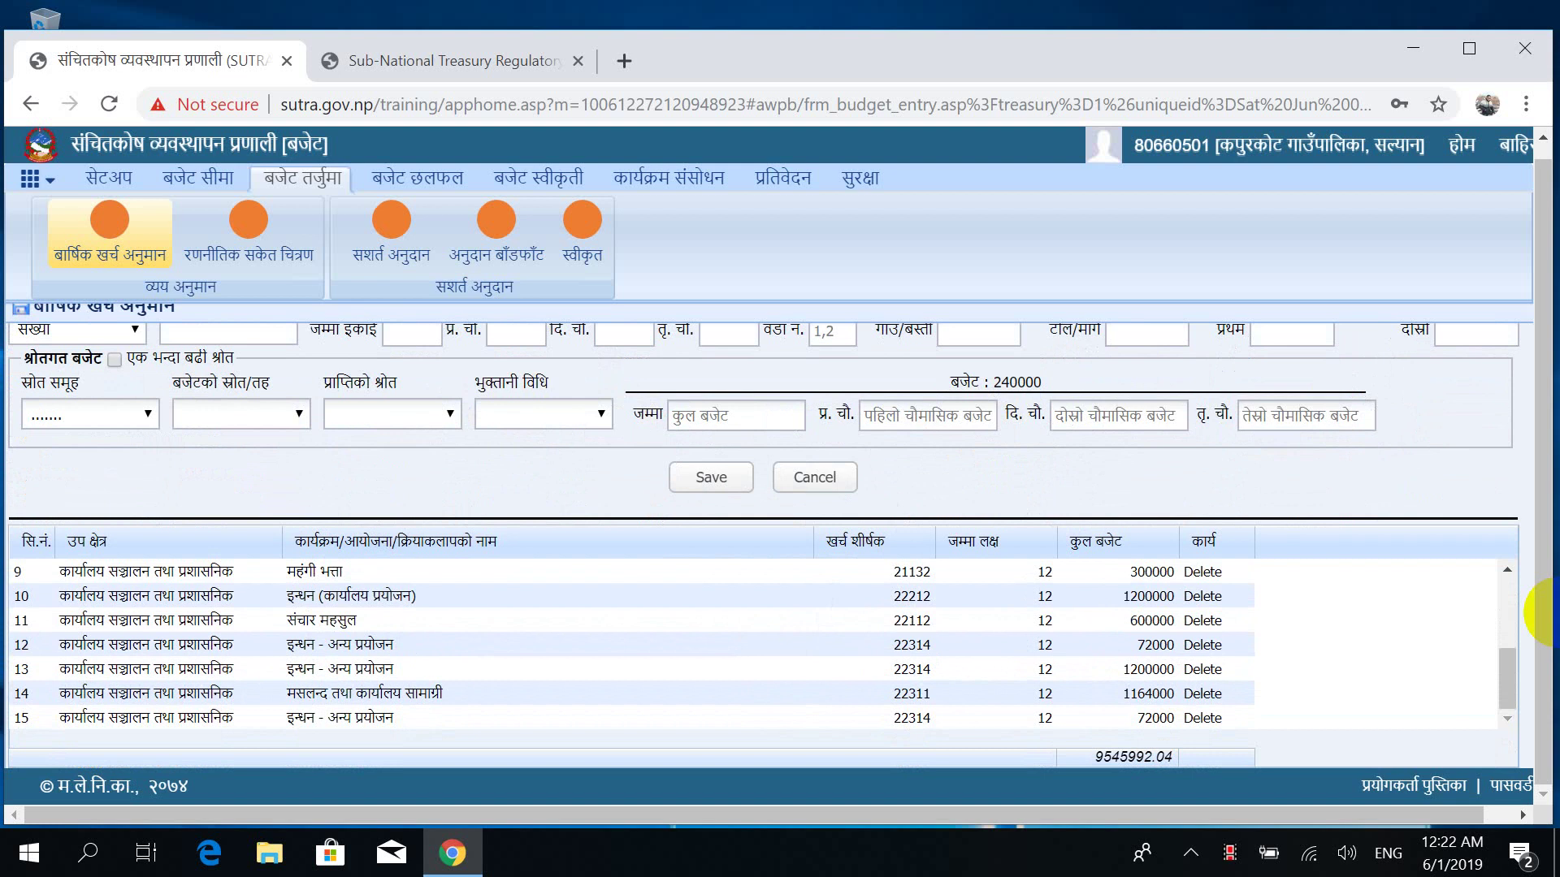
pyautogui.scroll(4, 1543, 613)
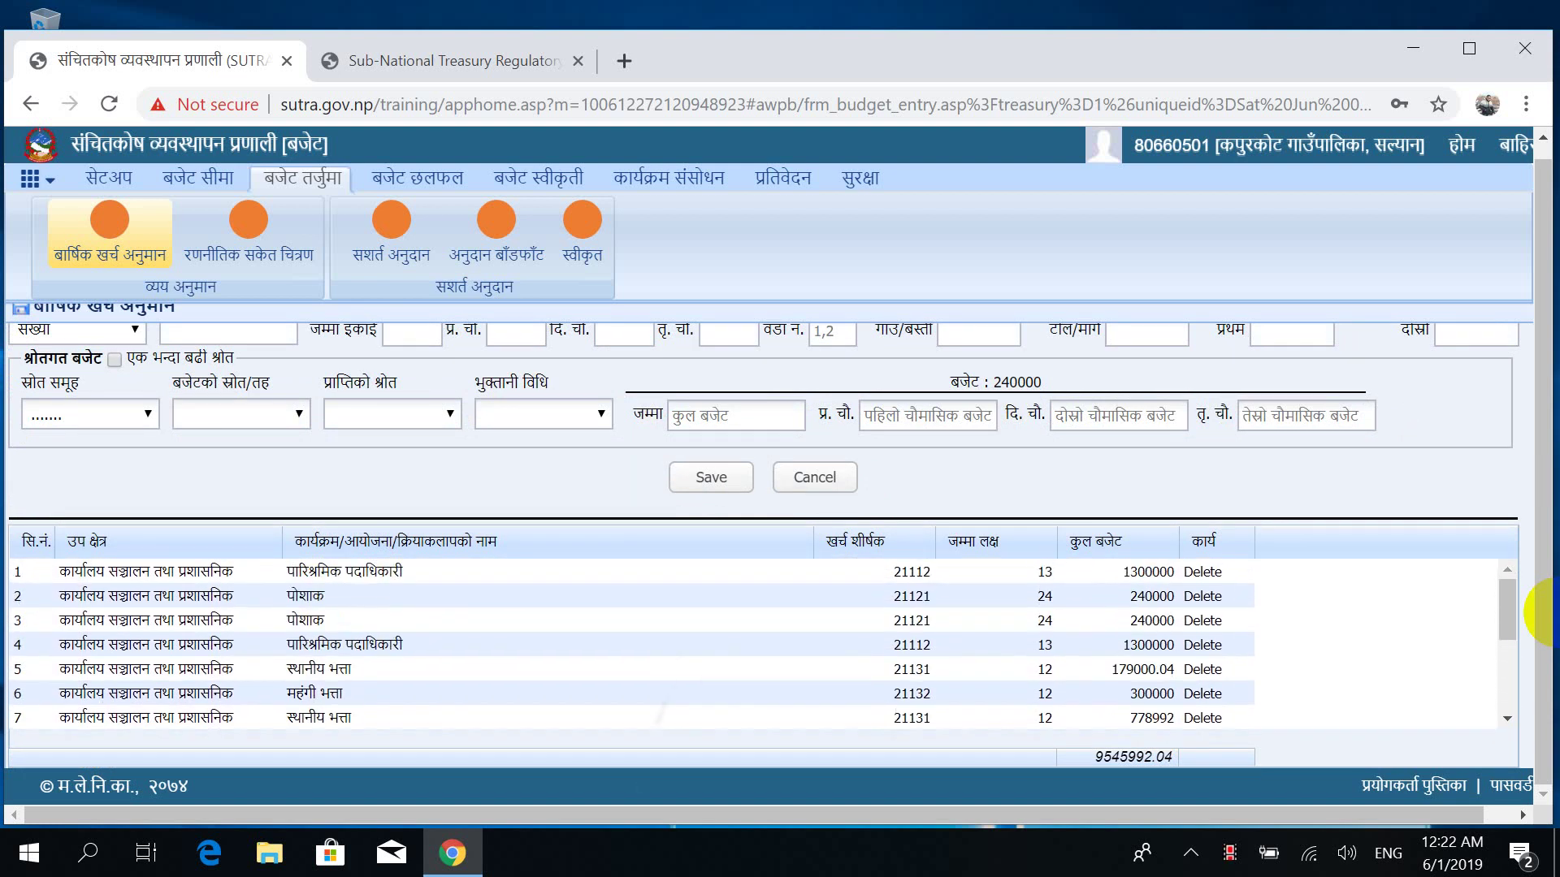
pyautogui.scroll(-4, 1543, 613)
pyautogui.scroll(6, 1544, 614)
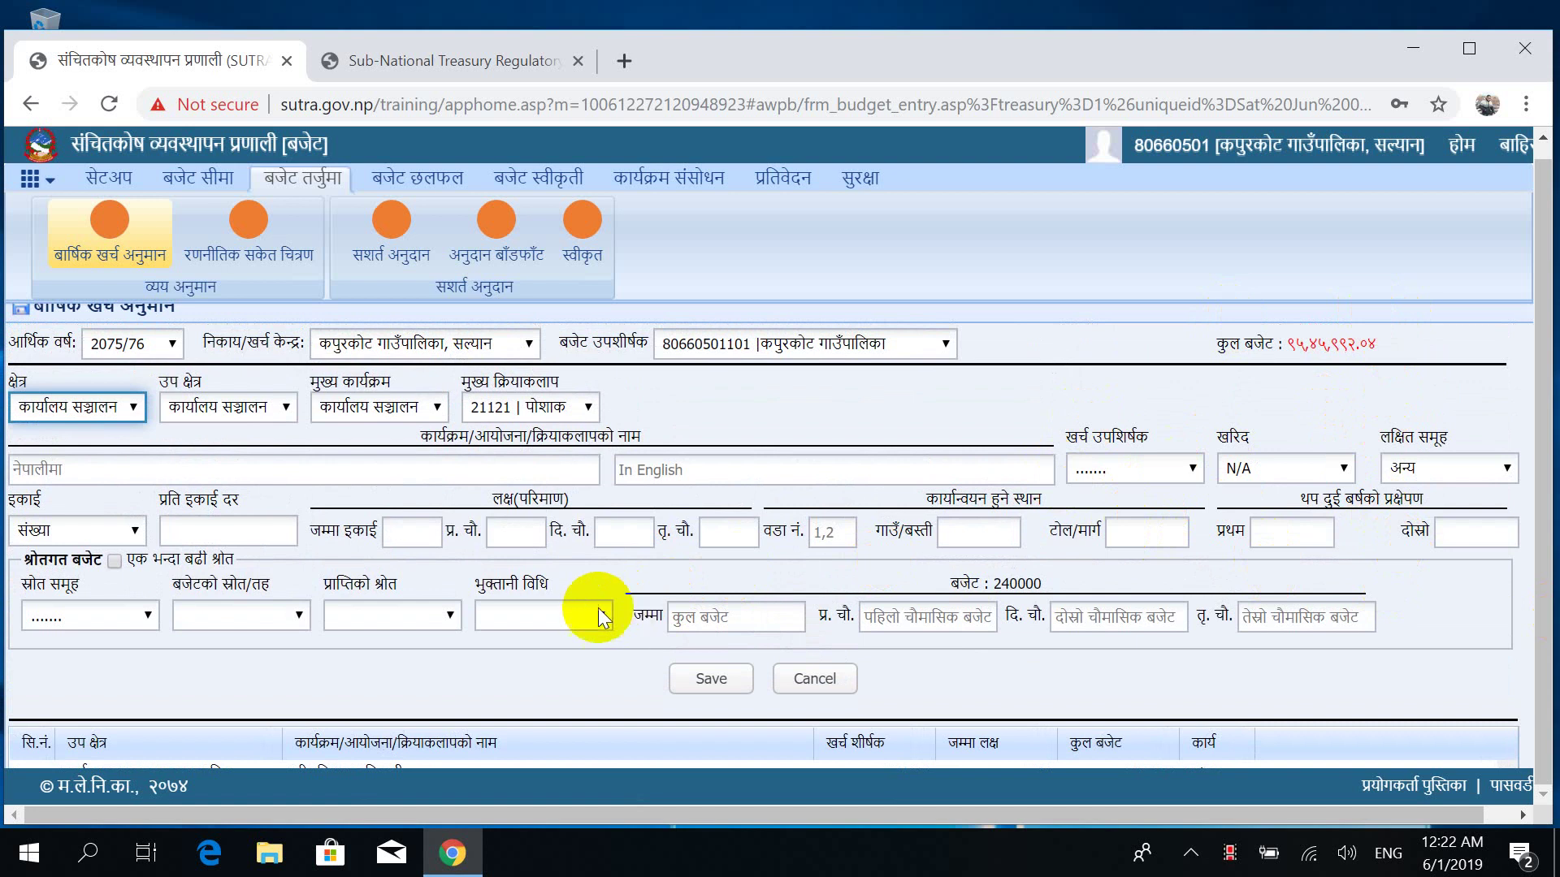
# Leave the payment method unchanged and set the source group to संघीय सरकार.
pyautogui.click(568, 619)
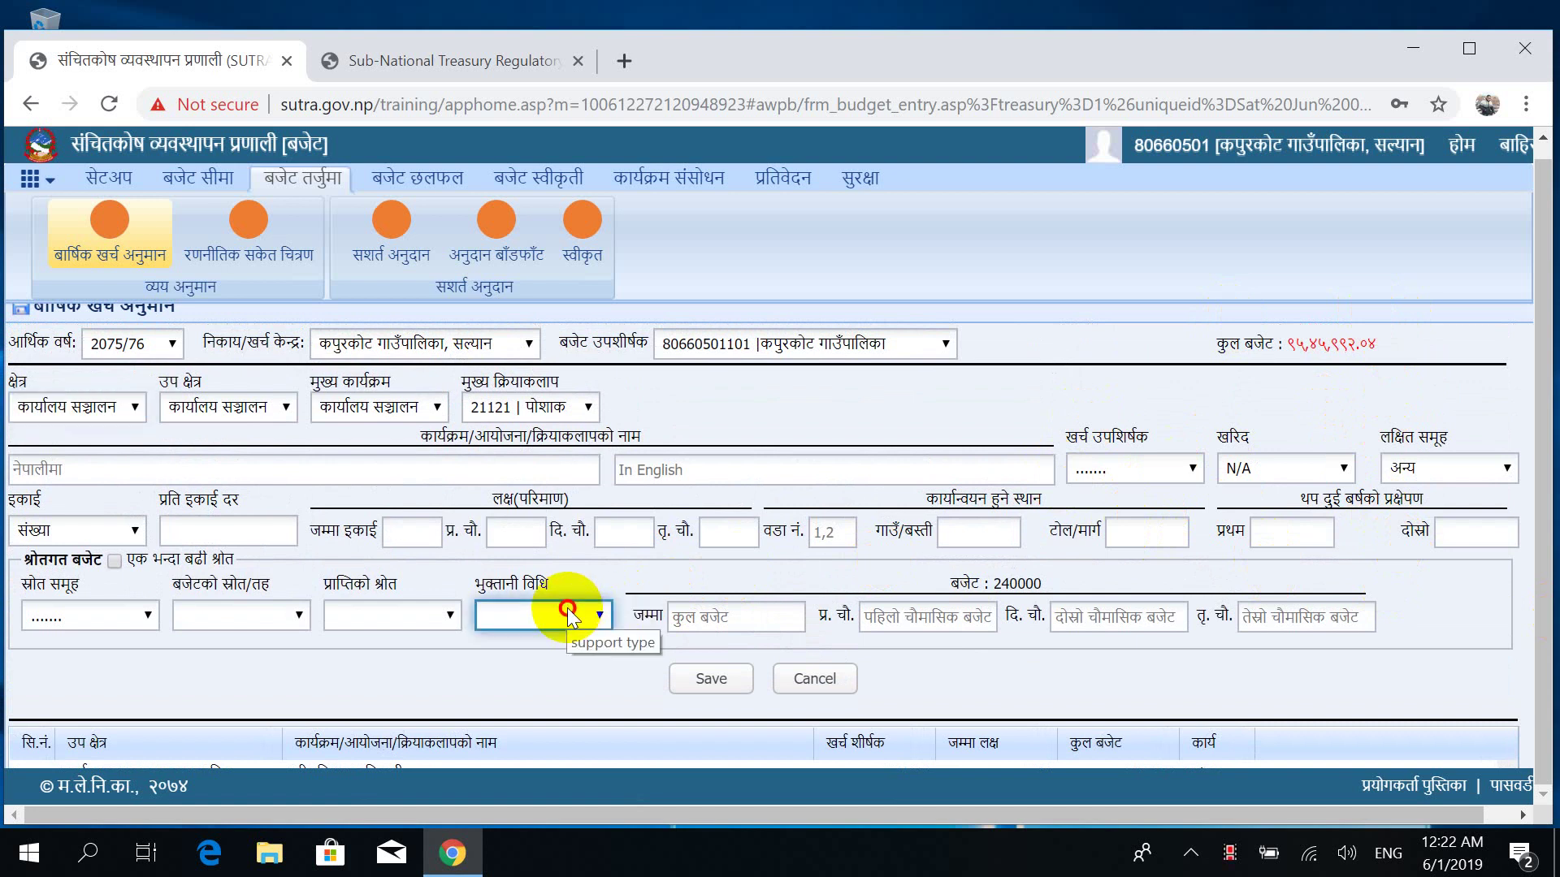
pyautogui.click(315, 651)
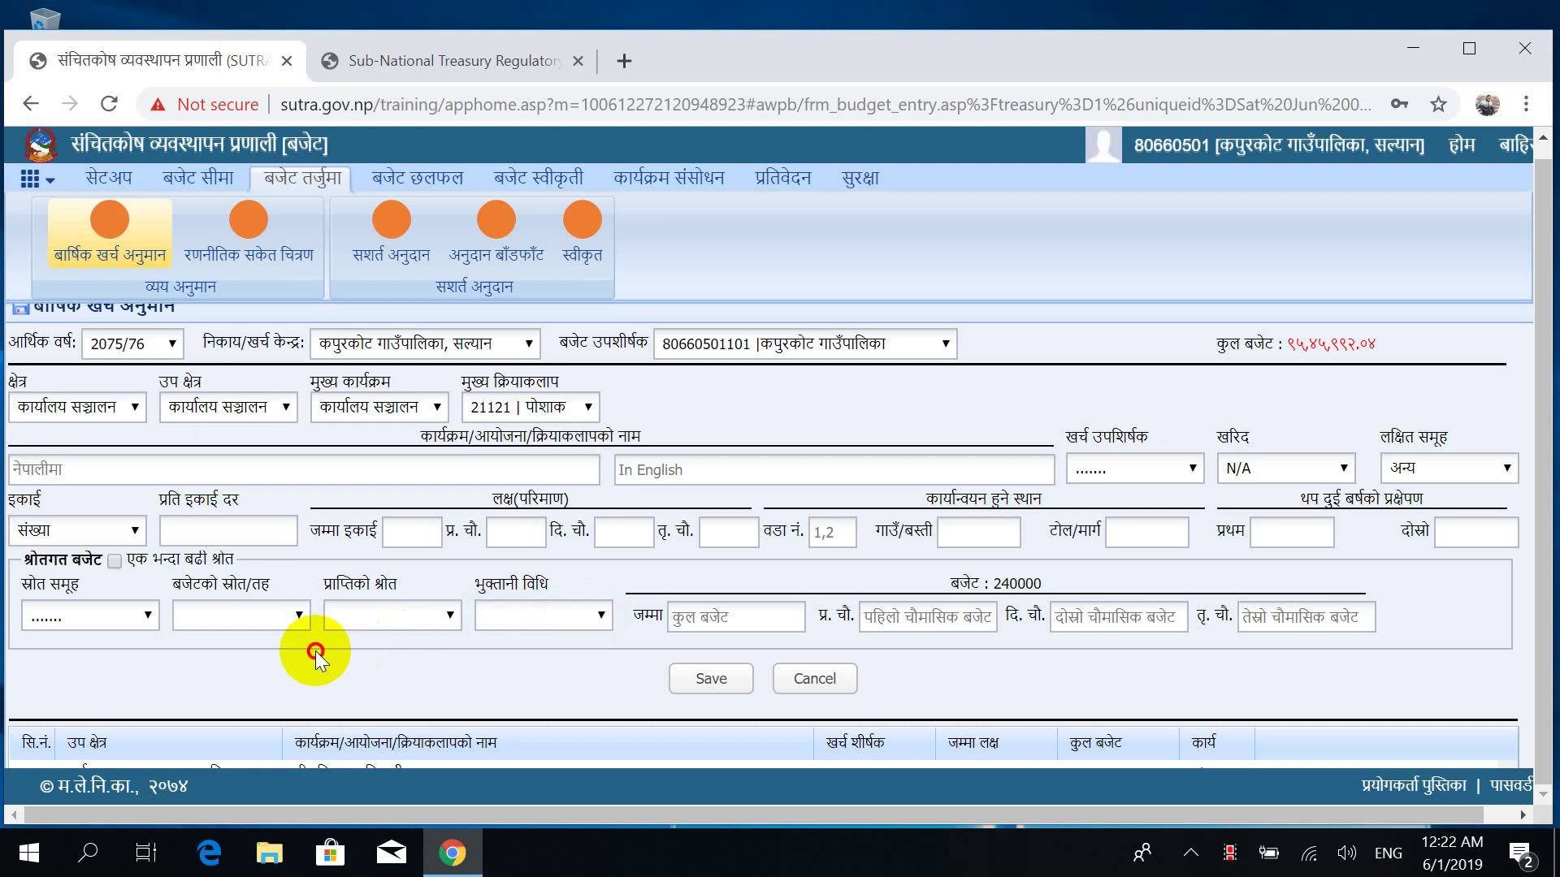
pyautogui.click(56, 619)
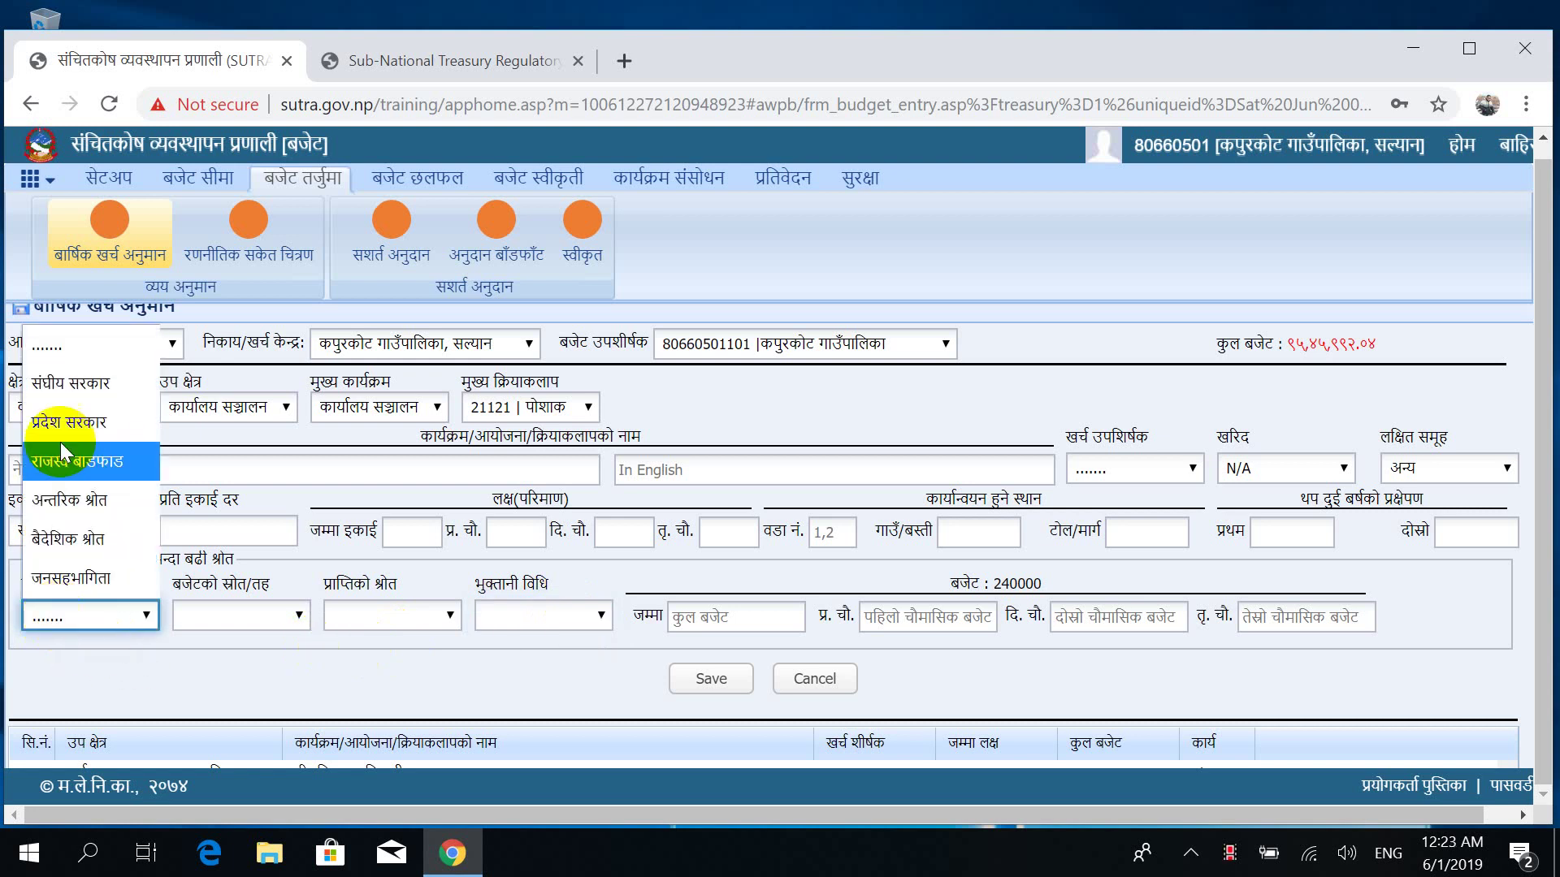
pyautogui.click(76, 396)
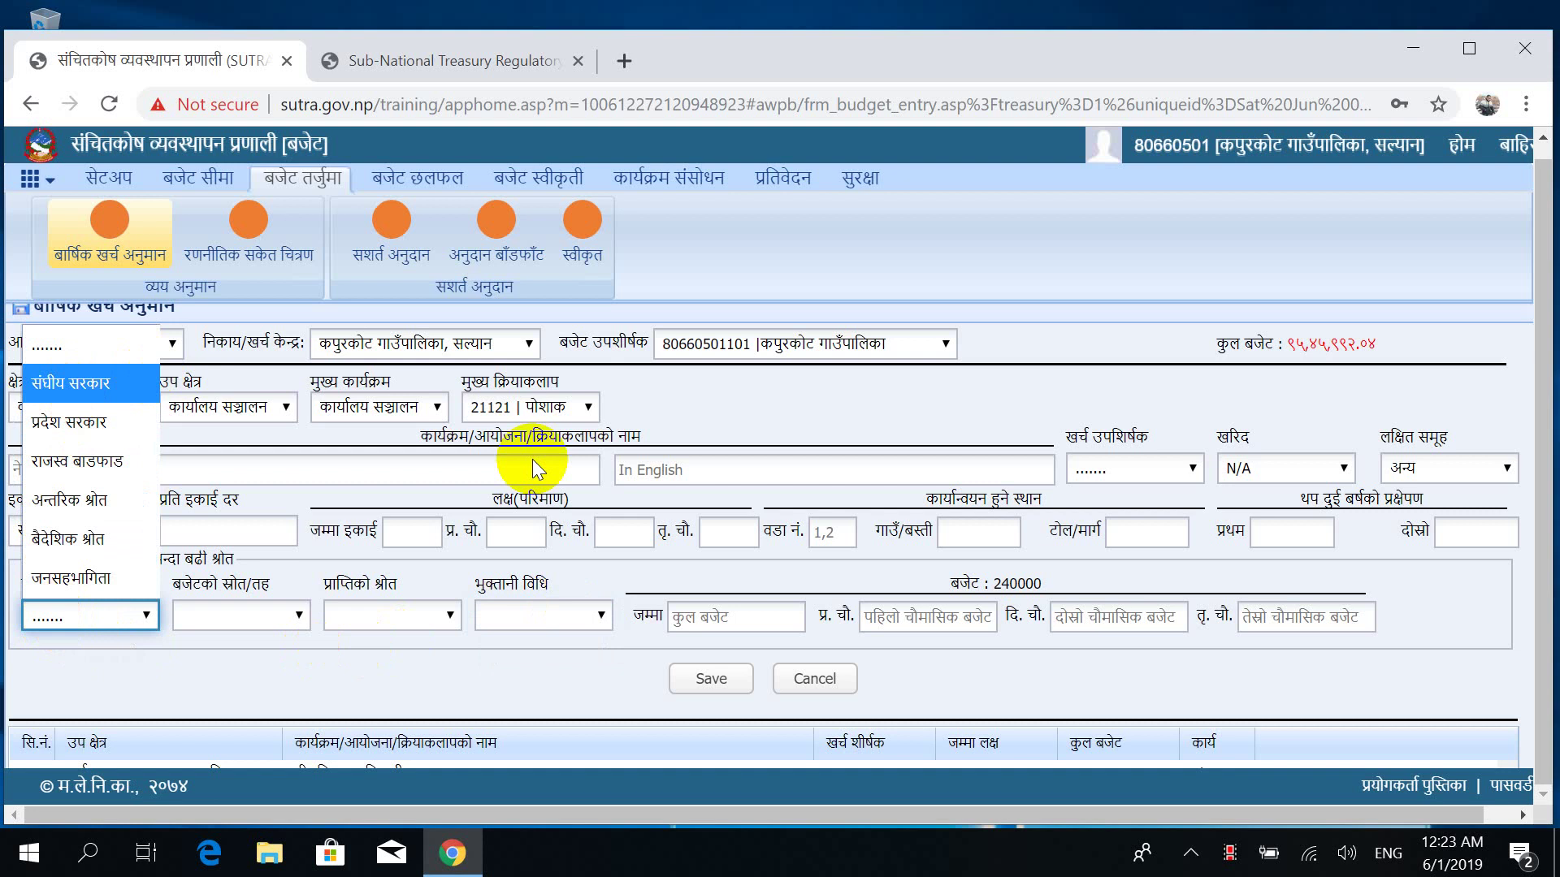
# Select 31121 सवारी साधन as the main activity.
pyautogui.click(573, 408)
pyautogui.press('Down')
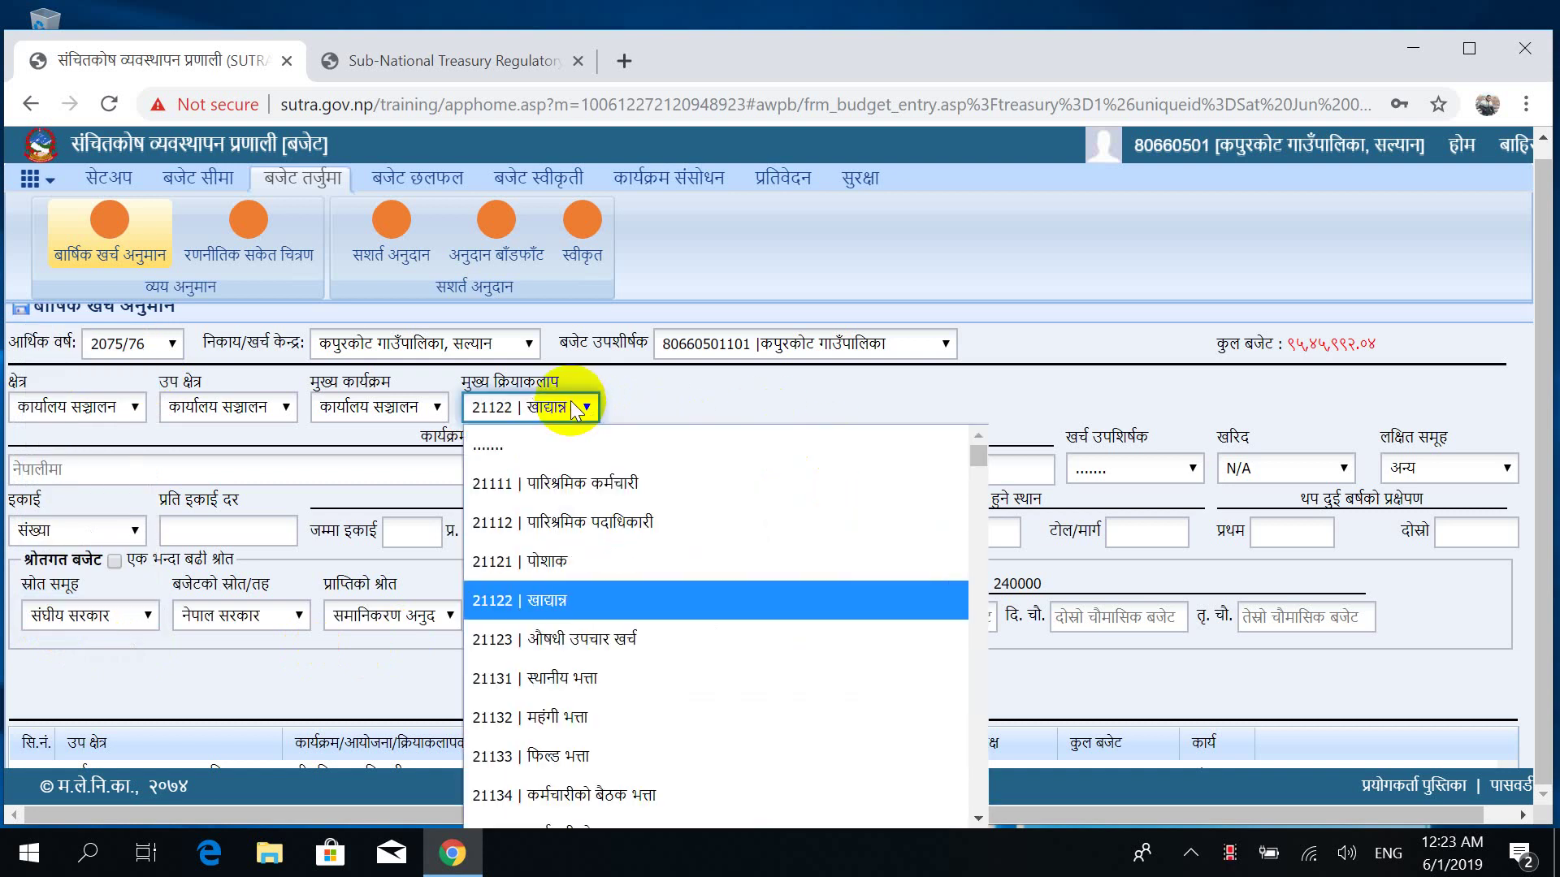
pyautogui.press('Down')
pyautogui.press('Down')
pyautogui.press('Down')
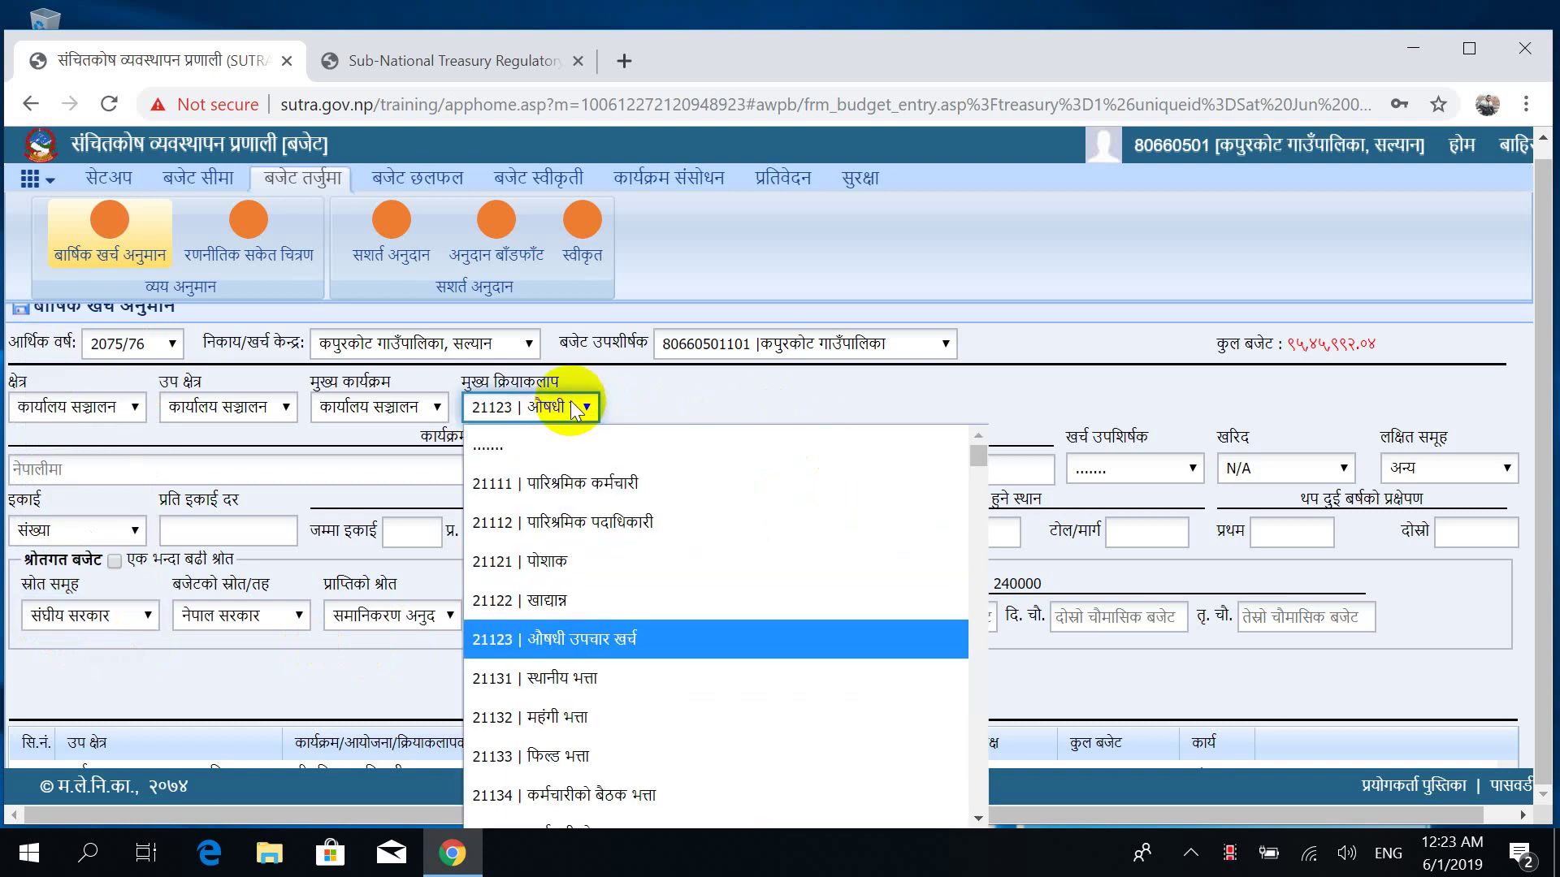
pyautogui.press('Down')
pyautogui.press('Down')
pyautogui.press('Down')
pyautogui.press('Down')
pyautogui.press('Down')
pyautogui.press('Down')
pyautogui.press('Down')
pyautogui.press('Down')
pyautogui.press('Down')
pyautogui.press('Down')
pyautogui.press('Down')
pyautogui.press('Down')
pyautogui.press('Down')
pyautogui.press('Down')
pyautogui.press('Down')
pyautogui.press('Down')
pyautogui.press('Down')
pyautogui.press('Down')
pyautogui.press('Down')
pyautogui.press('Down')
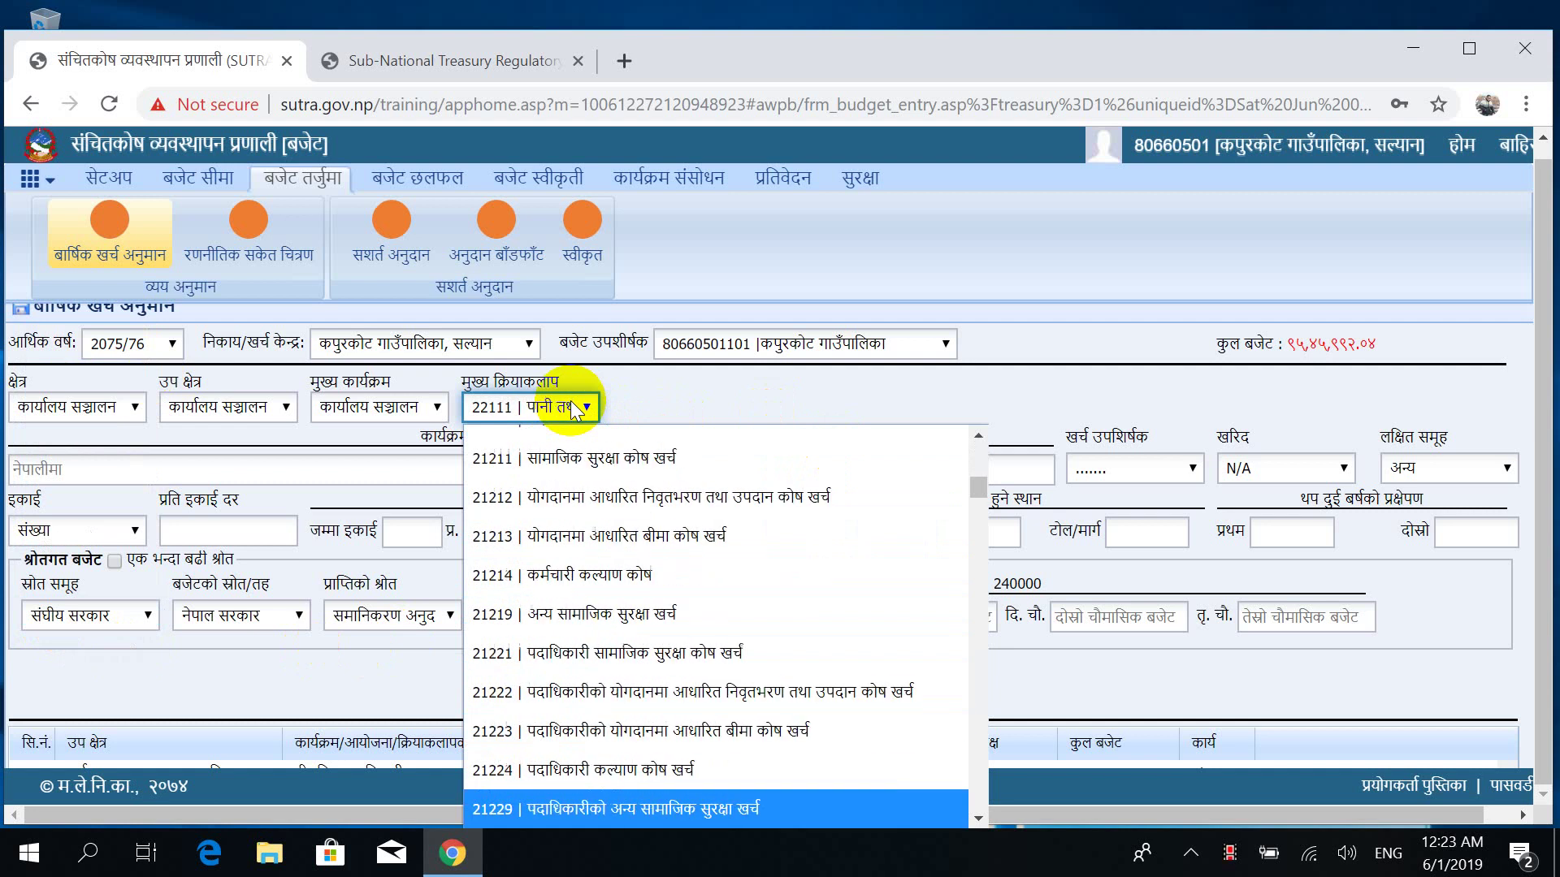
pyautogui.press('Down')
pyautogui.press('Down')
pyautogui.press('Down')
pyautogui.press('Down')
pyautogui.press('Down')
pyautogui.press('Down')
pyautogui.press('Down')
pyautogui.press('Down')
pyautogui.press('Down')
pyautogui.press('Down')
pyautogui.press('Down')
pyautogui.press('Down')
pyautogui.press('Down')
pyautogui.press('Down')
pyautogui.press('Down')
pyautogui.press('Down')
pyautogui.press('Down')
pyautogui.press('Down')
pyautogui.press('Down')
pyautogui.press('Down')
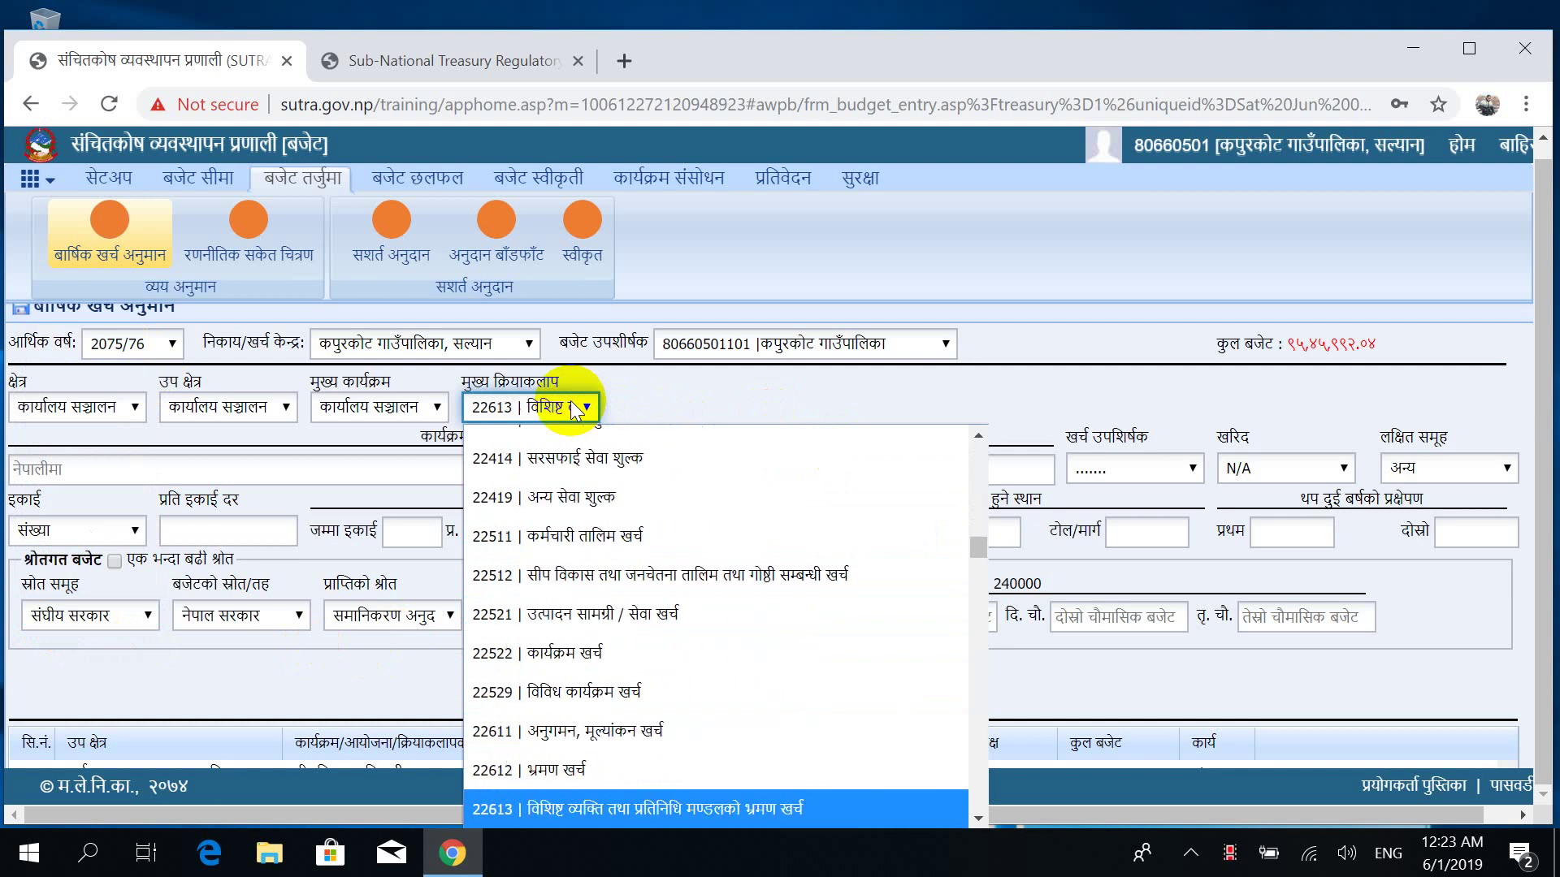
pyautogui.press('Down')
pyautogui.press('Down')
pyautogui.press('Down')
pyautogui.press('Down')
pyautogui.press('Down')
pyautogui.press('Down')
pyautogui.press('Down')
pyautogui.press('Down')
pyautogui.press('Down')
pyautogui.press('Down')
pyautogui.press('Down')
pyautogui.press('Down')
pyautogui.press('Down')
pyautogui.press('Down')
pyautogui.press('Down')
pyautogui.press('Down')
pyautogui.press('Down')
pyautogui.press('Down')
pyautogui.press('Down')
pyautogui.press('Down')
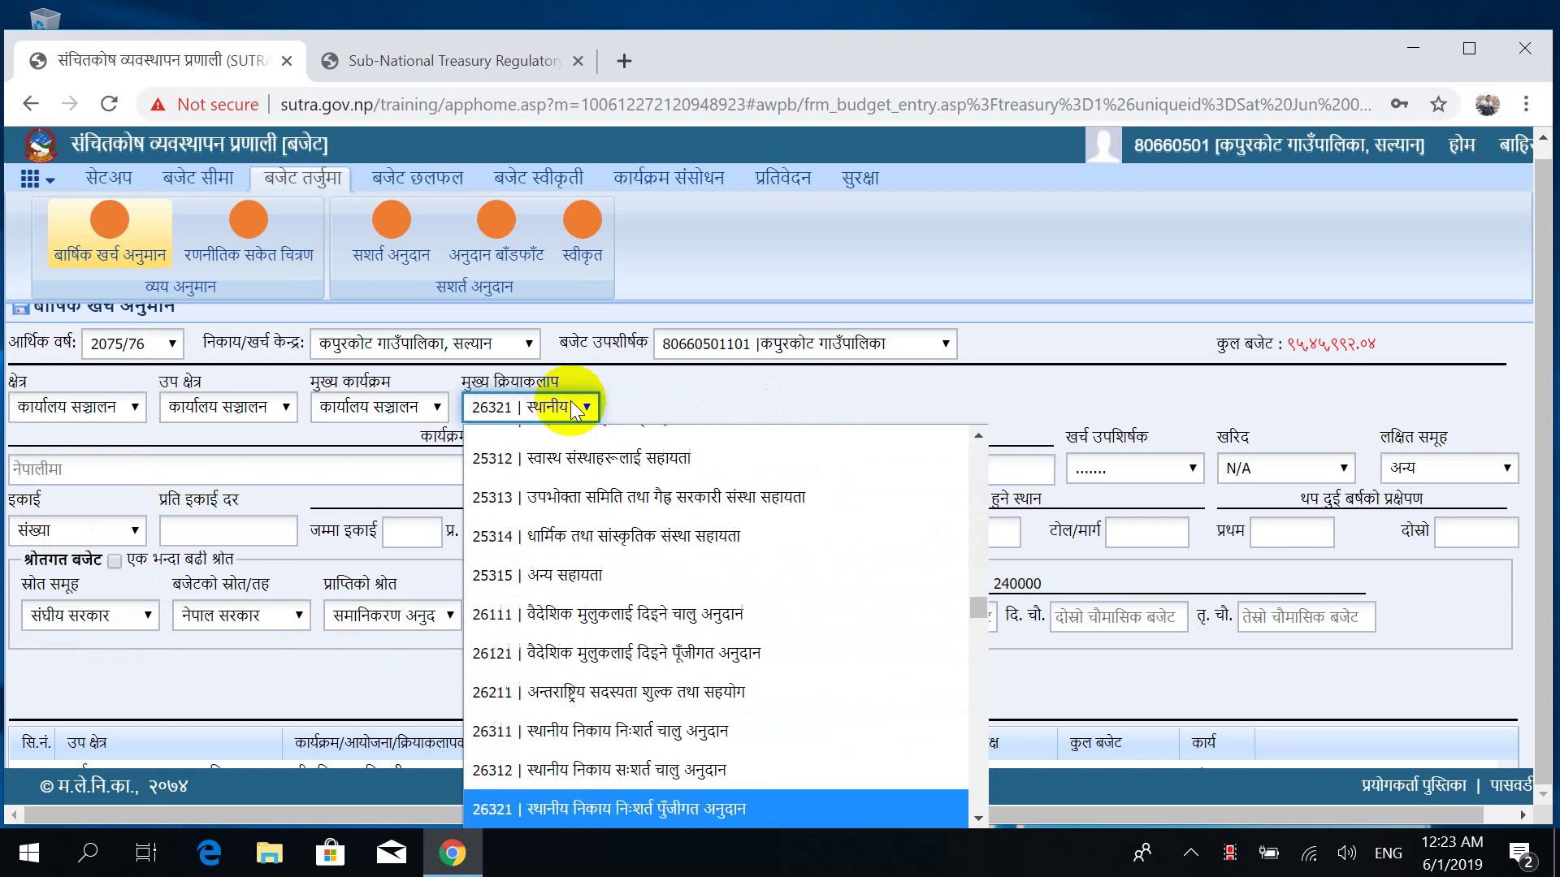
pyautogui.press('Down')
pyautogui.press('Down')
pyautogui.press('Down')
pyautogui.press('Down')
pyautogui.press('Down')
pyautogui.press('Down')
pyautogui.press('Down')
pyautogui.press('Down')
pyautogui.press('Down')
pyautogui.press('Down')
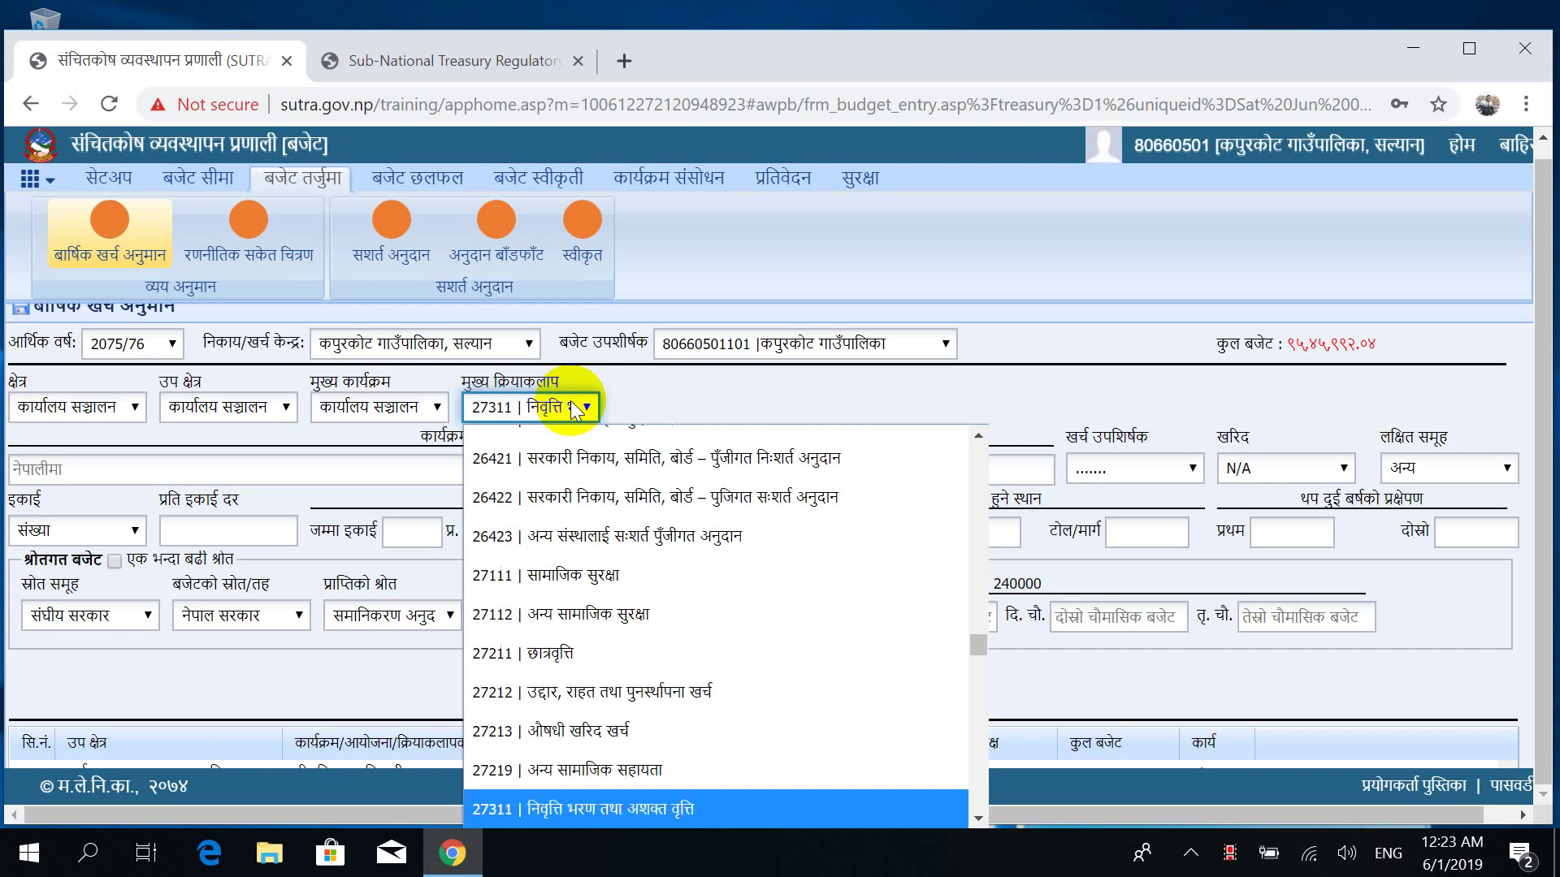
pyautogui.press('Down')
pyautogui.press('Down')
pyautogui.press('Down')
pyautogui.press('Down')
pyautogui.press('Down')
pyautogui.press('Down')
pyautogui.press('Down')
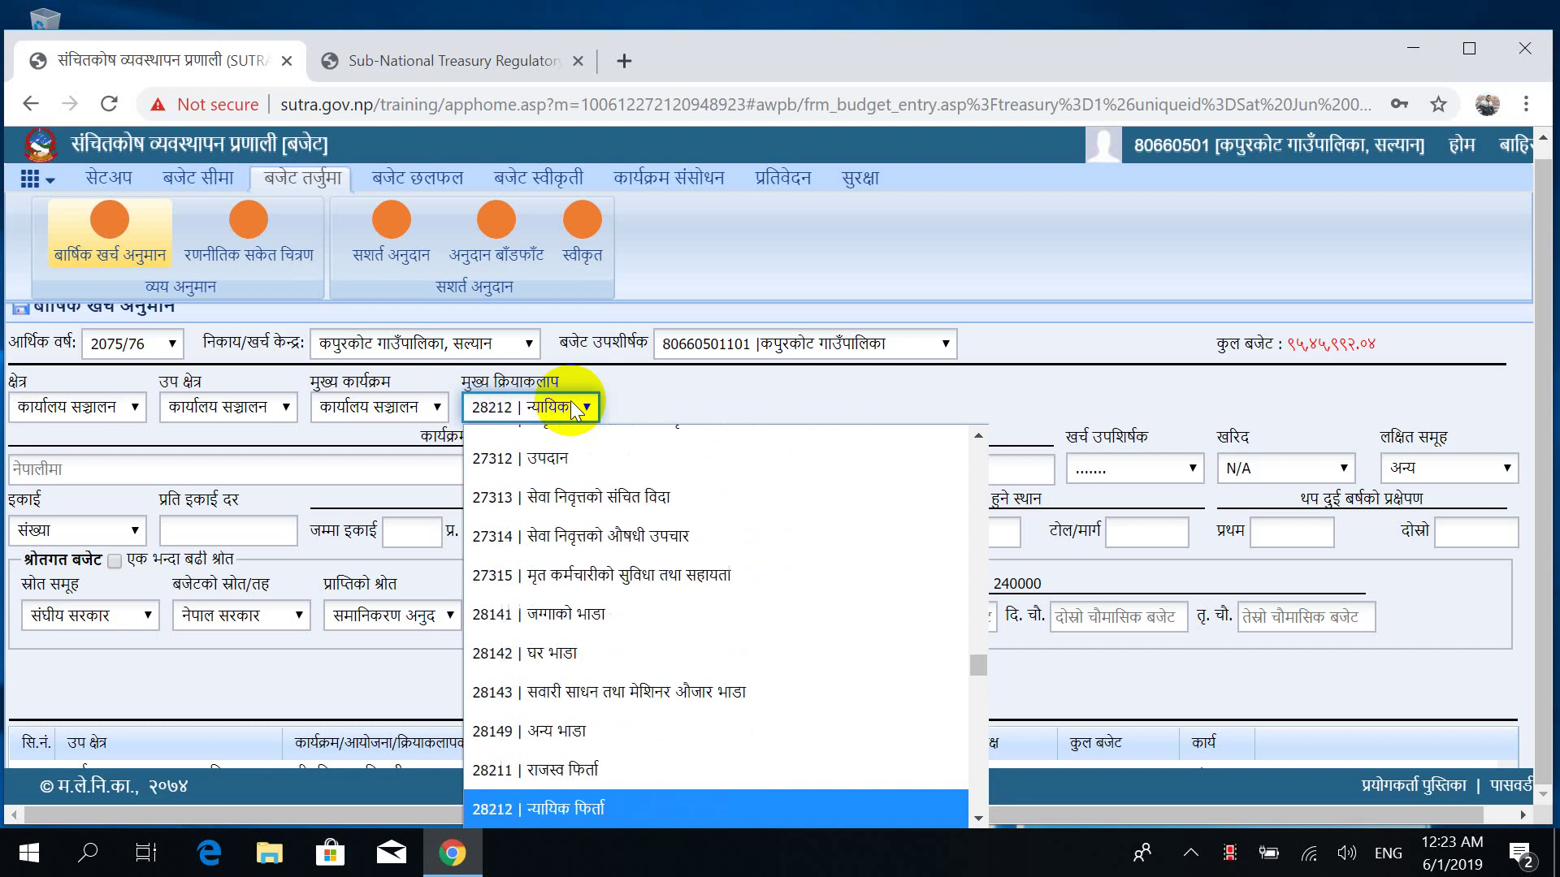
pyautogui.press('Down')
pyautogui.press('Down')
pyautogui.press('Down')
pyautogui.press('Down')
pyautogui.press('Down')
pyautogui.press('Down')
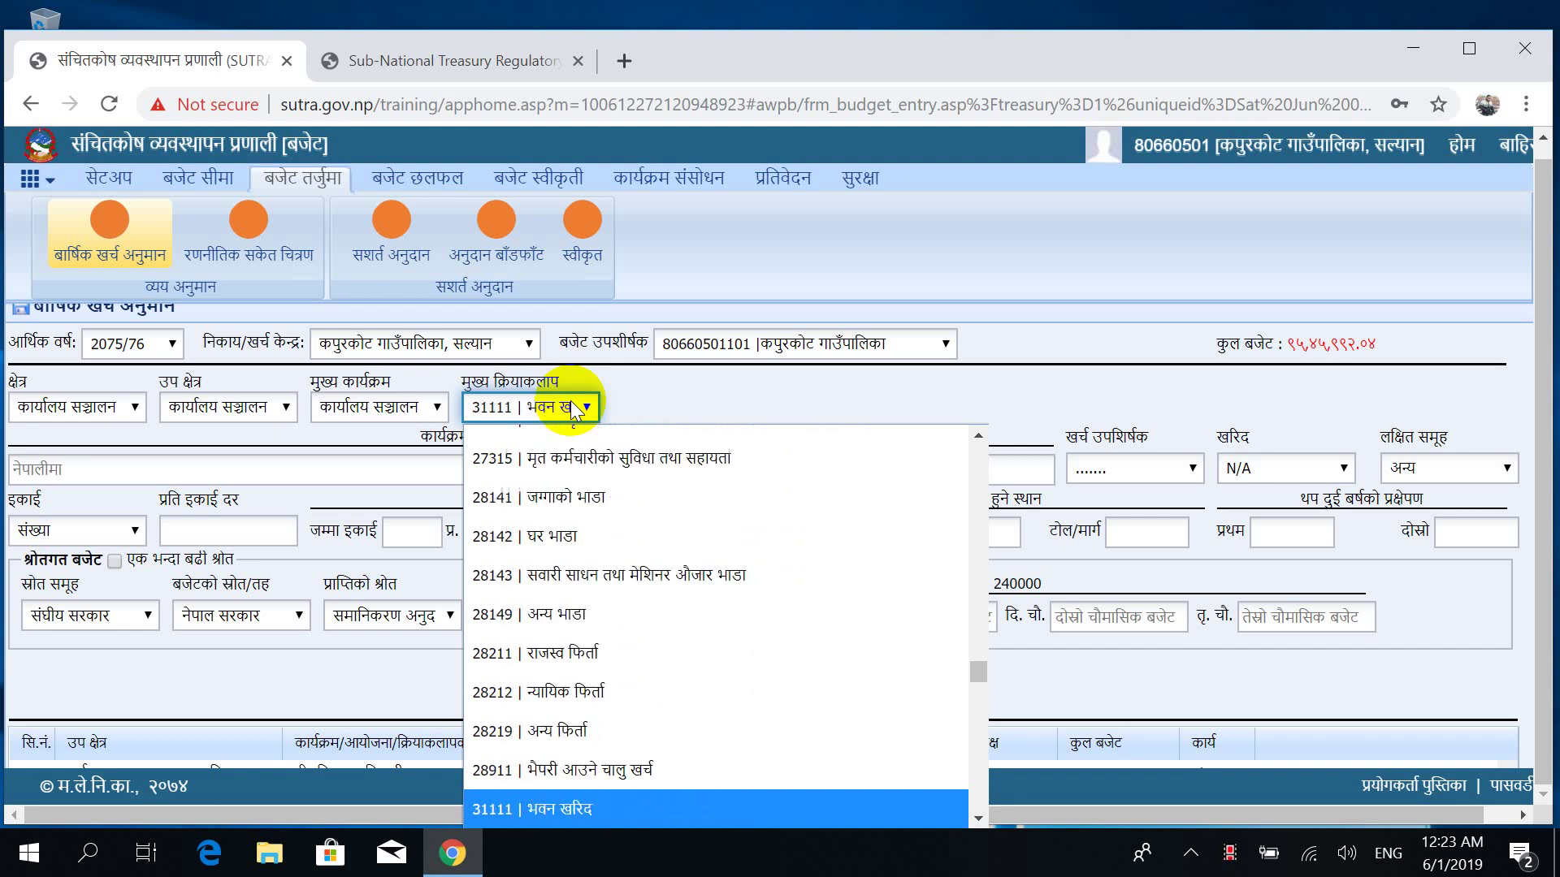
pyautogui.press('Down')
pyautogui.press('Down')
pyautogui.press('Down')
pyautogui.press('Down')
pyautogui.press('Down')
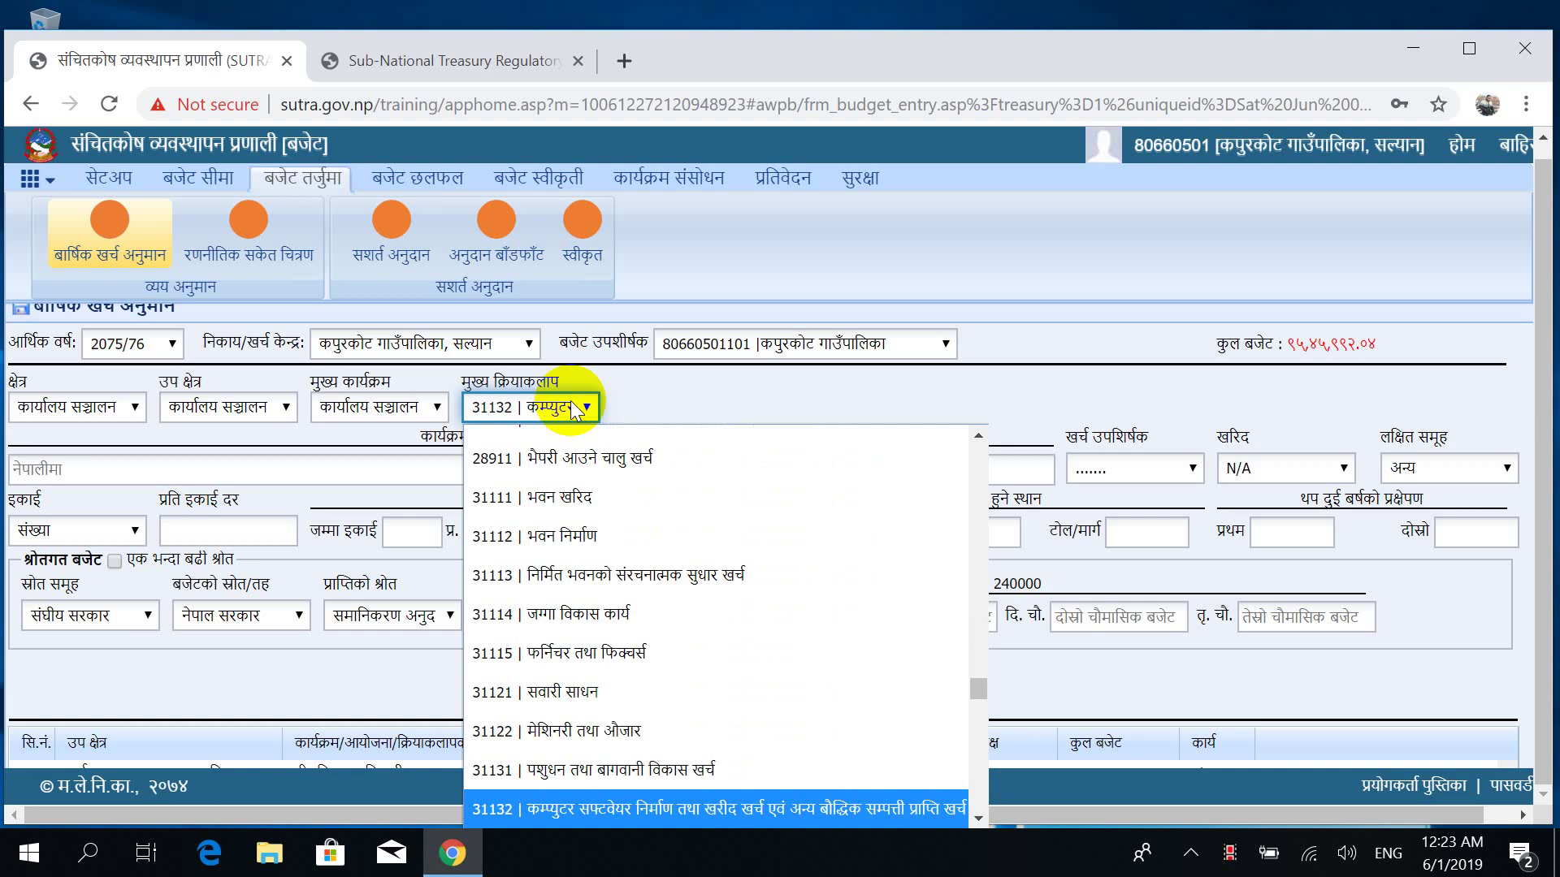
pyautogui.press('Up')
pyautogui.press('Up')
pyautogui.press('Up')
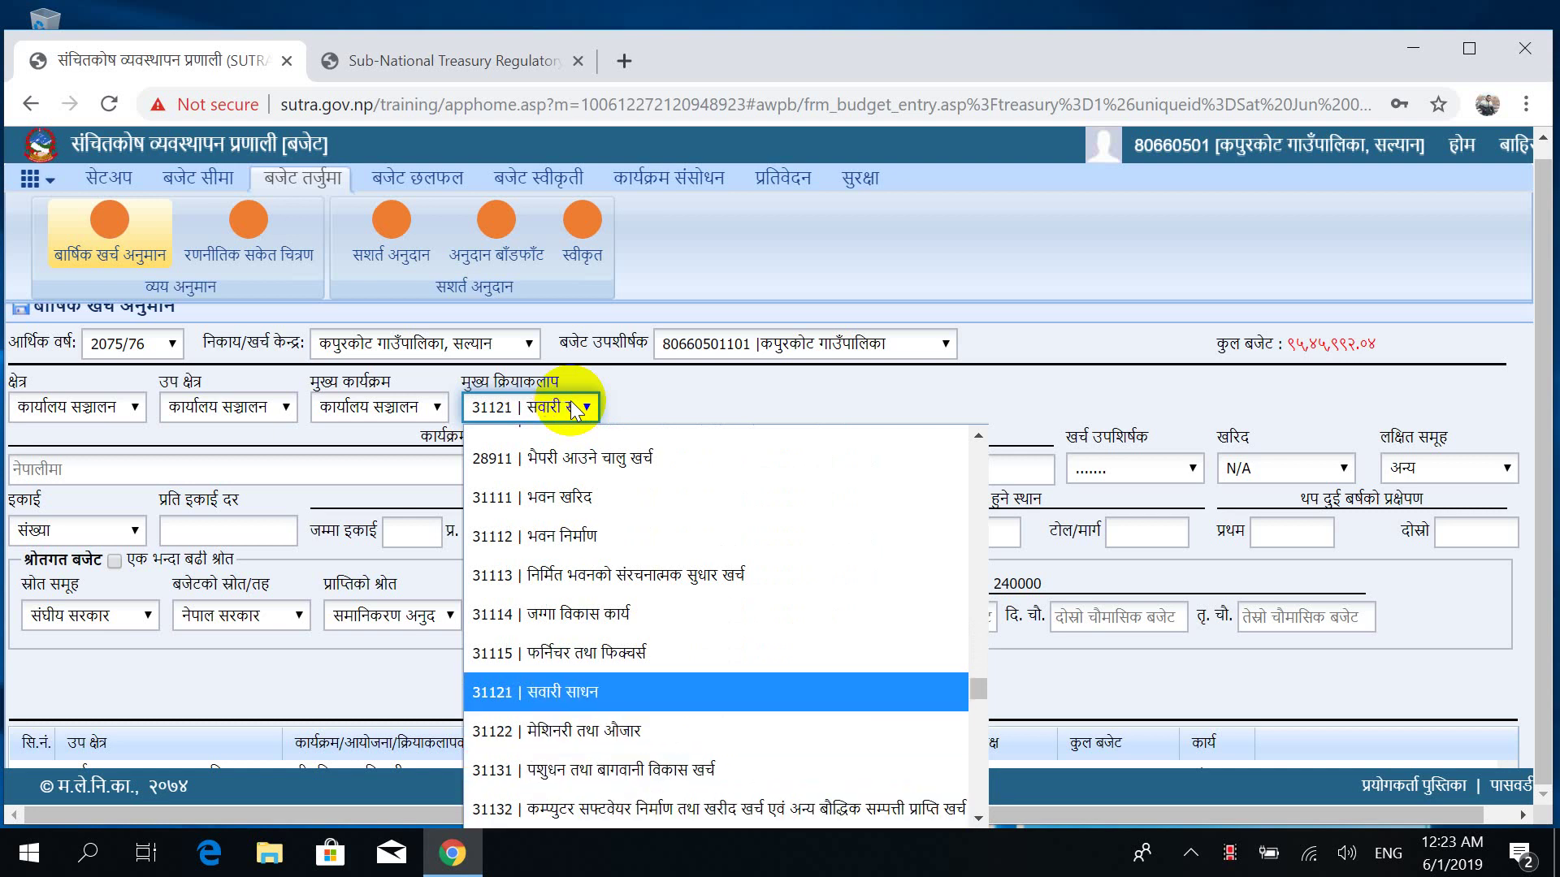
pyautogui.press('Return')
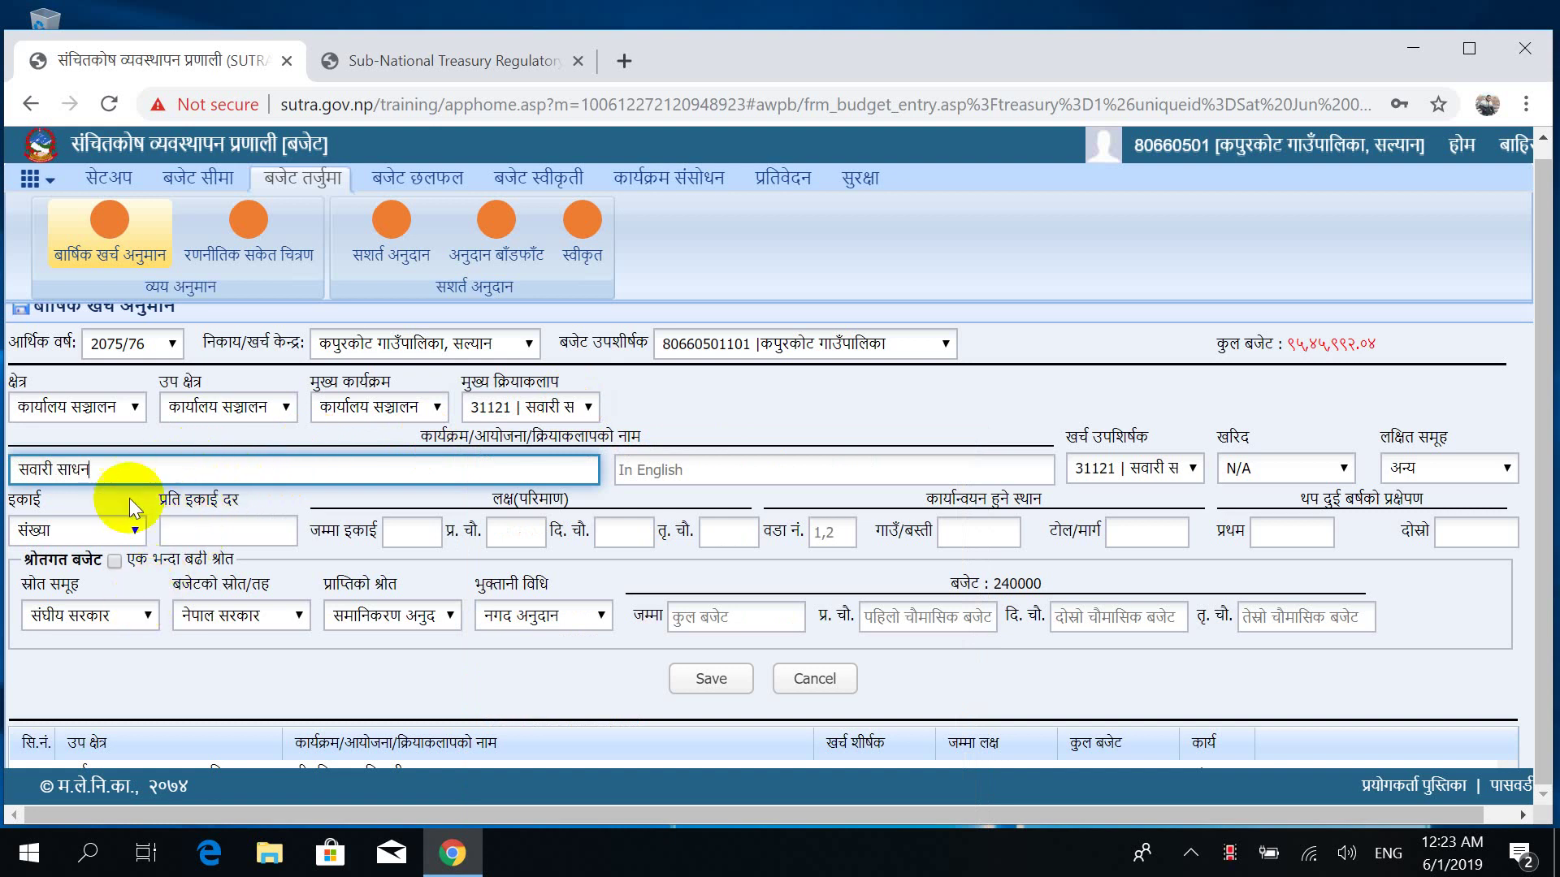
# Enter a per-unit rate of 3500000 and total units of 1.
pyautogui.click(226, 526)
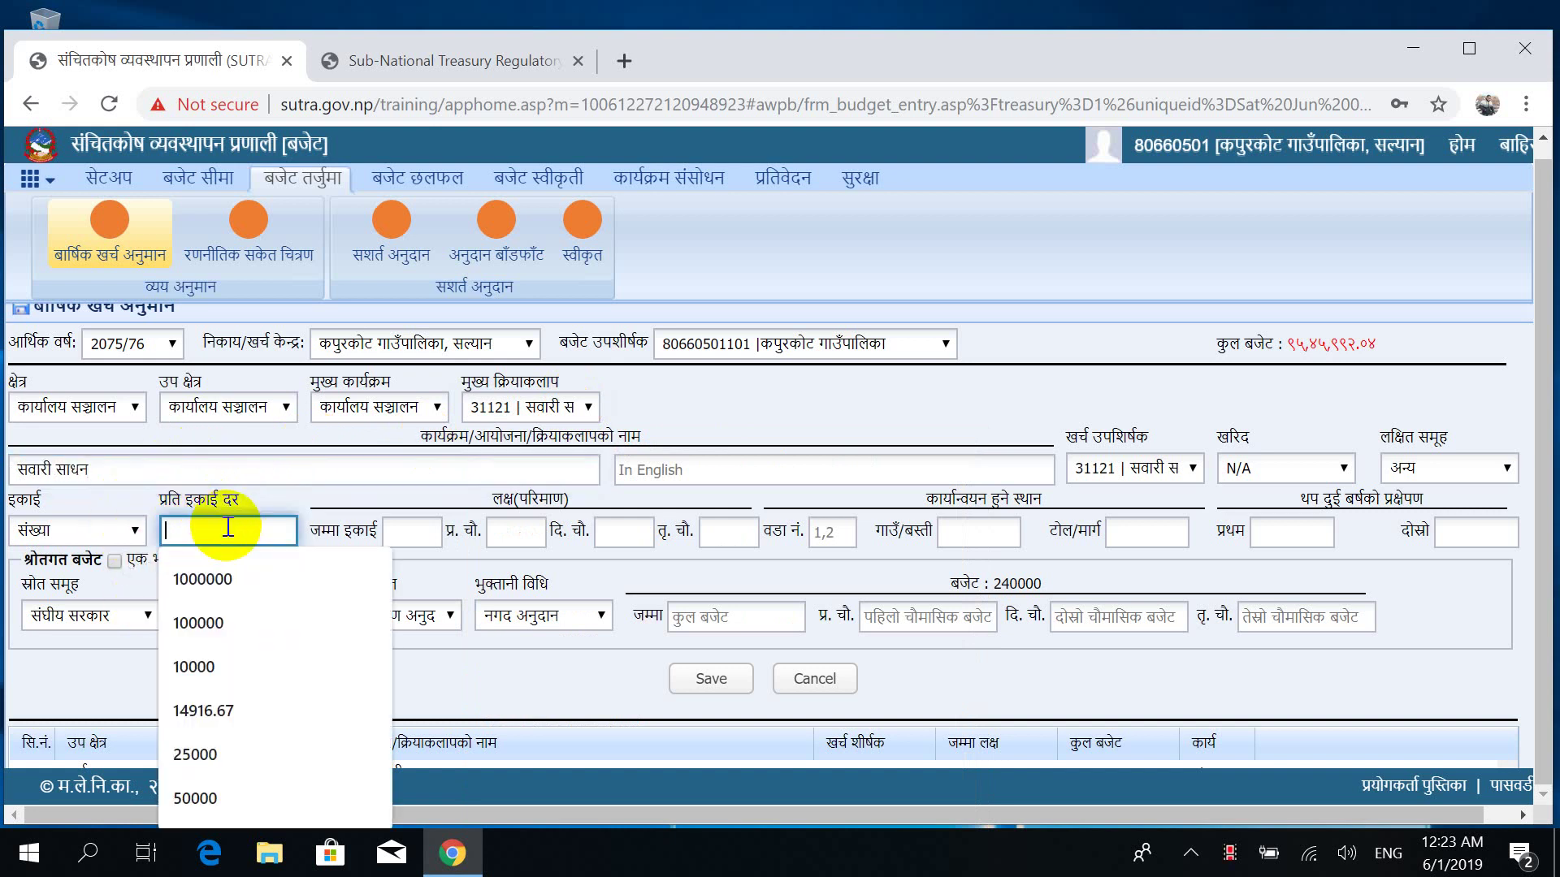
pyautogui.write('350000')
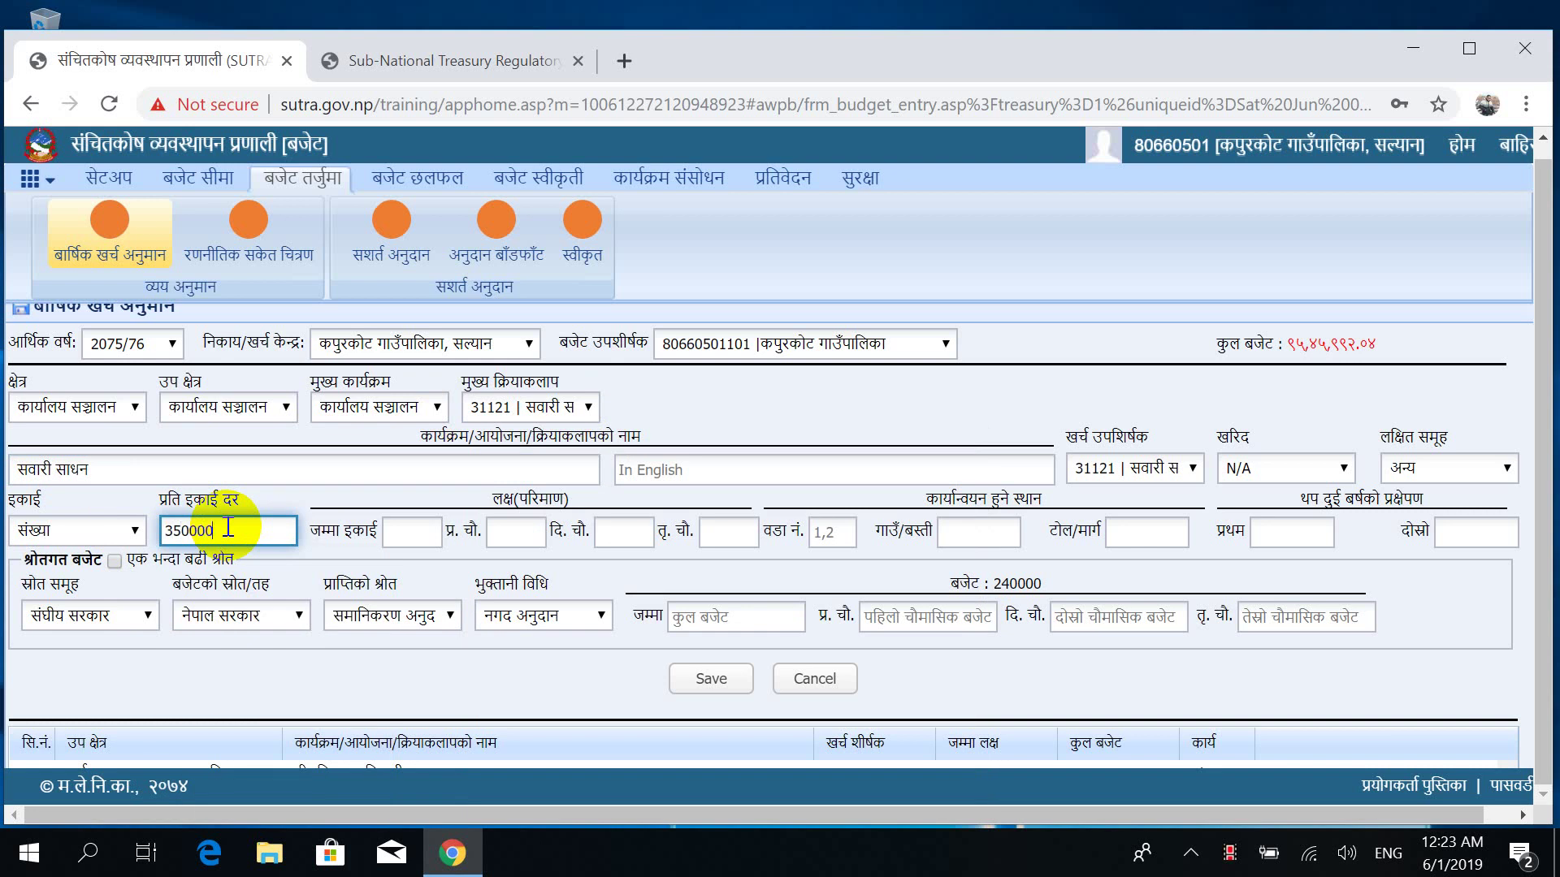
pyautogui.write('0')
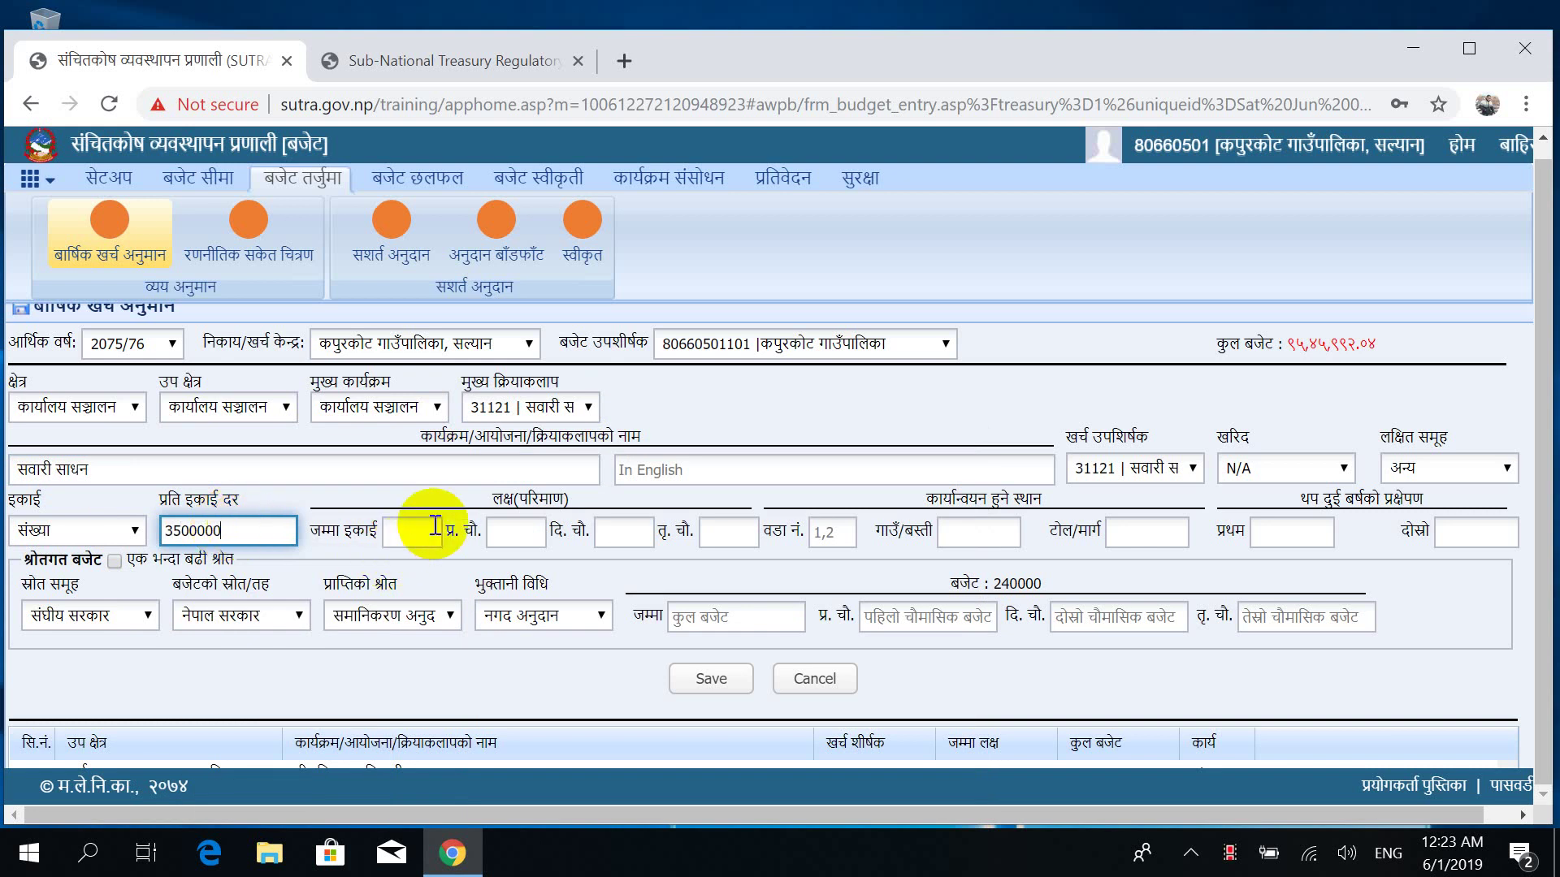
pyautogui.click(433, 524)
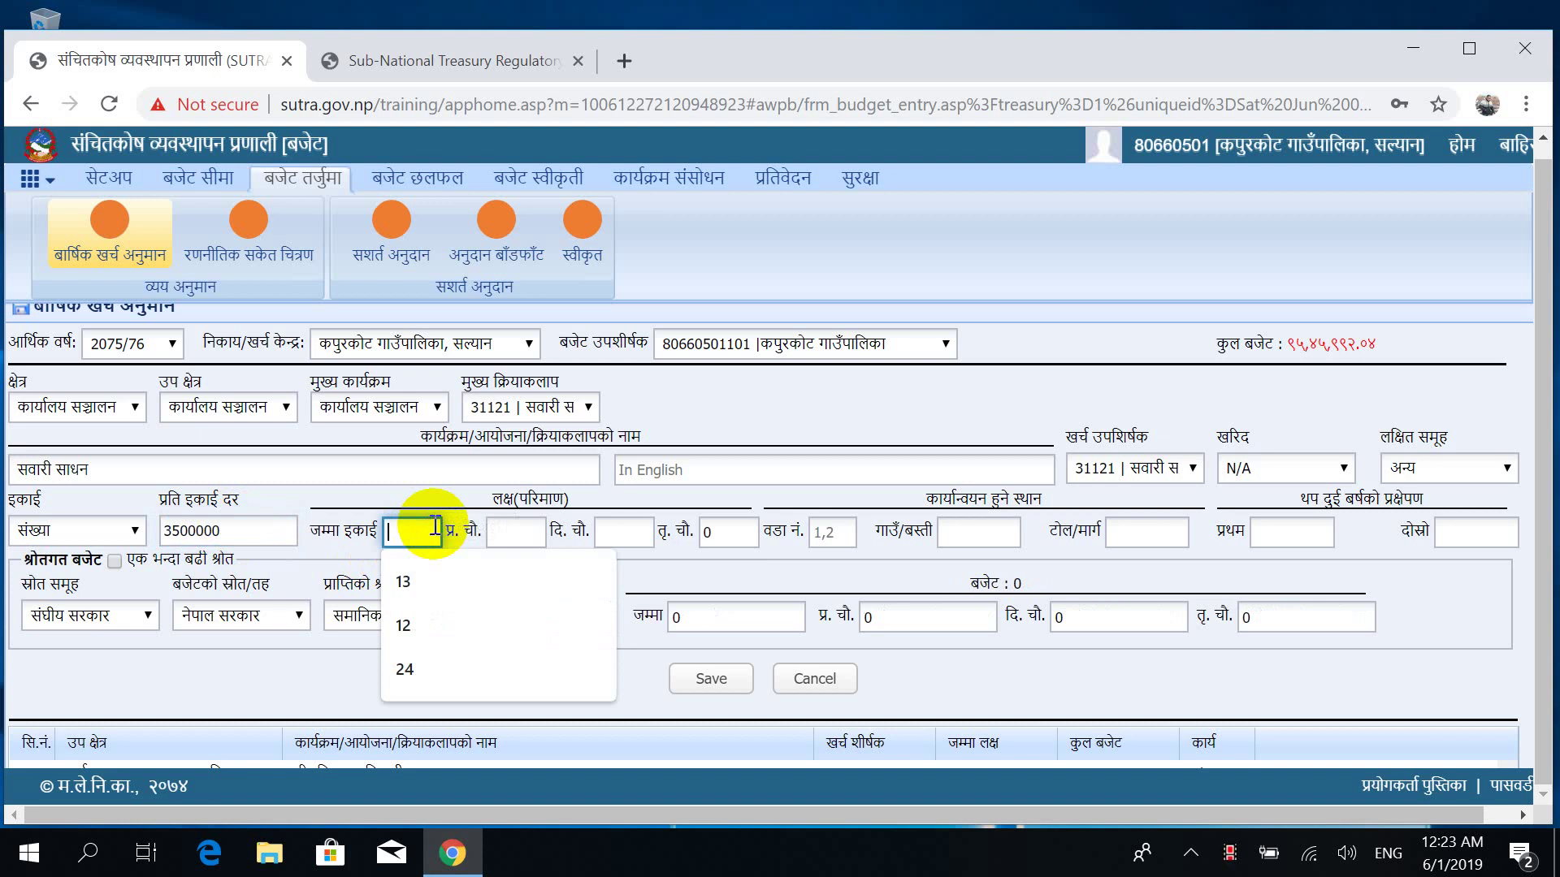
pyautogui.write('1')
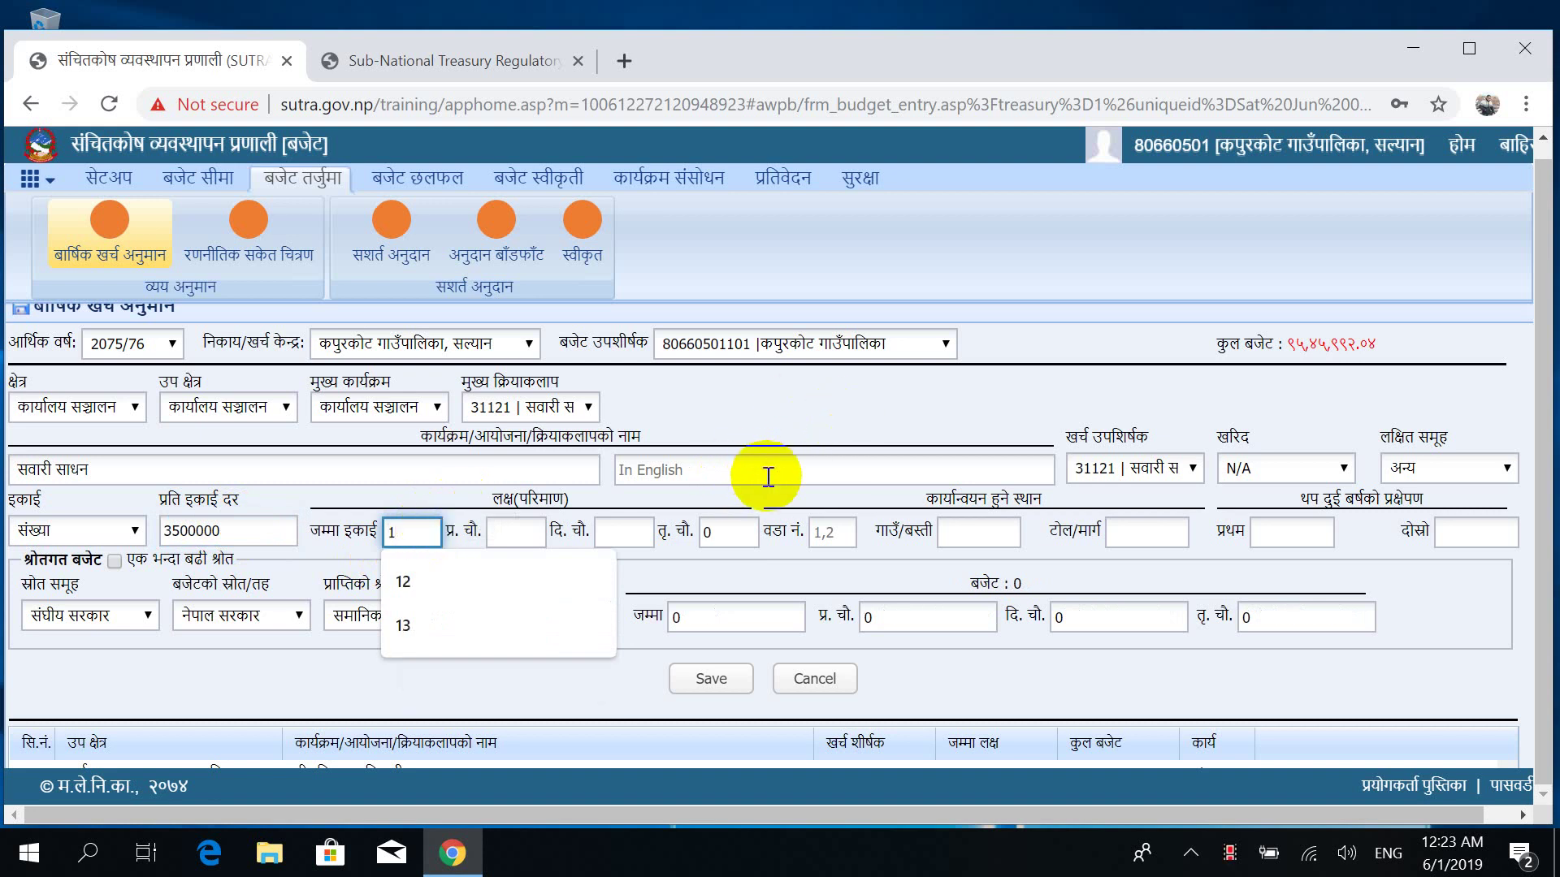
pyautogui.press('Tab')
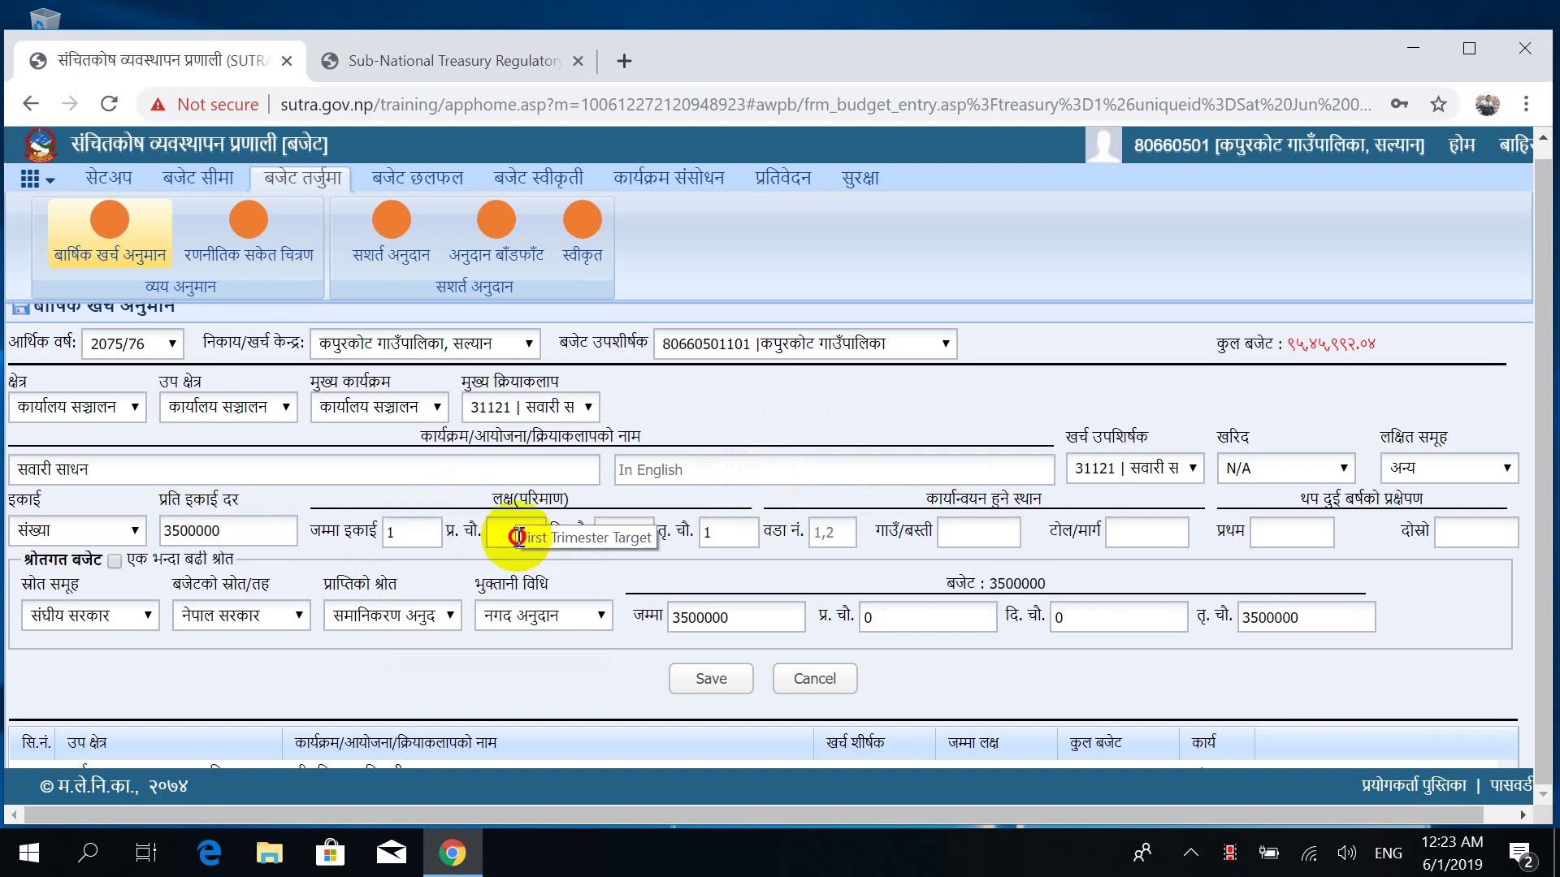
# Adjust the quarterly targets, entering 0 for the second quarter.
pyautogui.click(516, 534)
pyautogui.write('1')
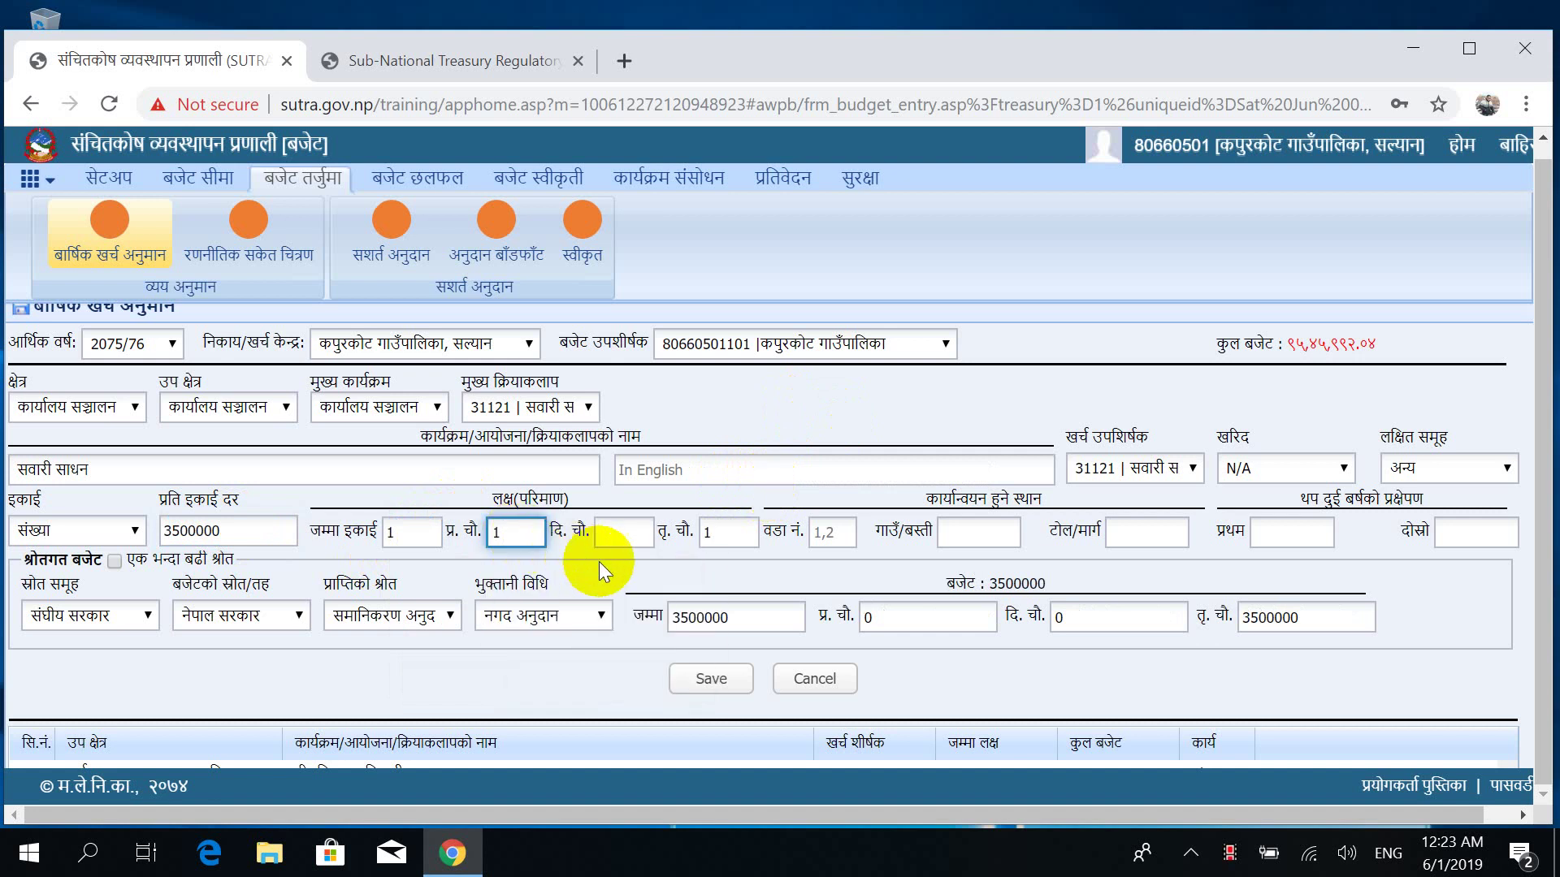
pyautogui.click(630, 568)
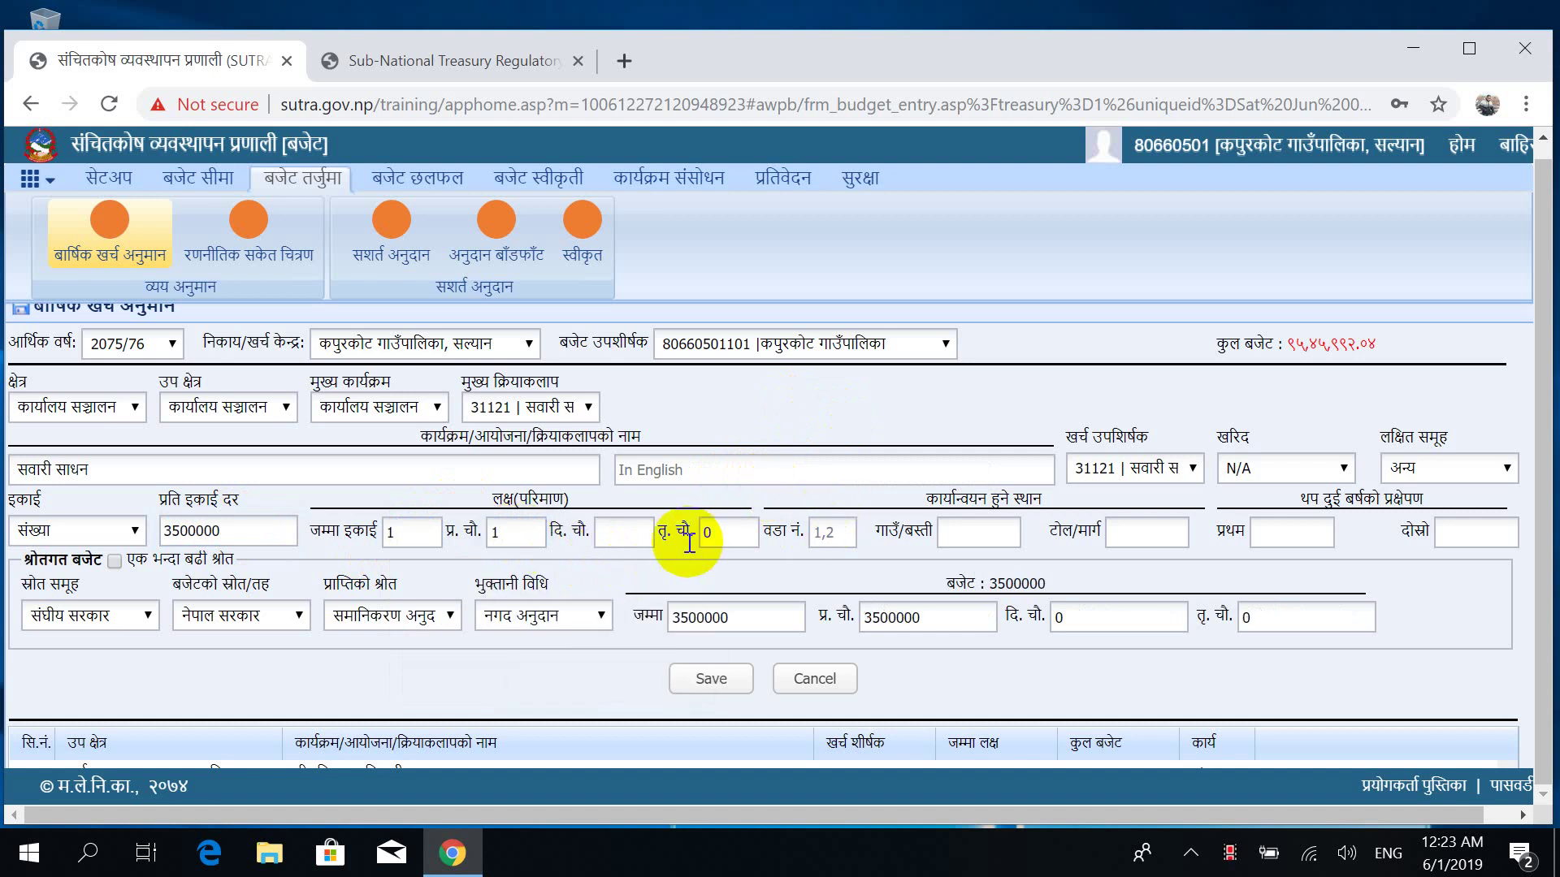
pyautogui.click(508, 533)
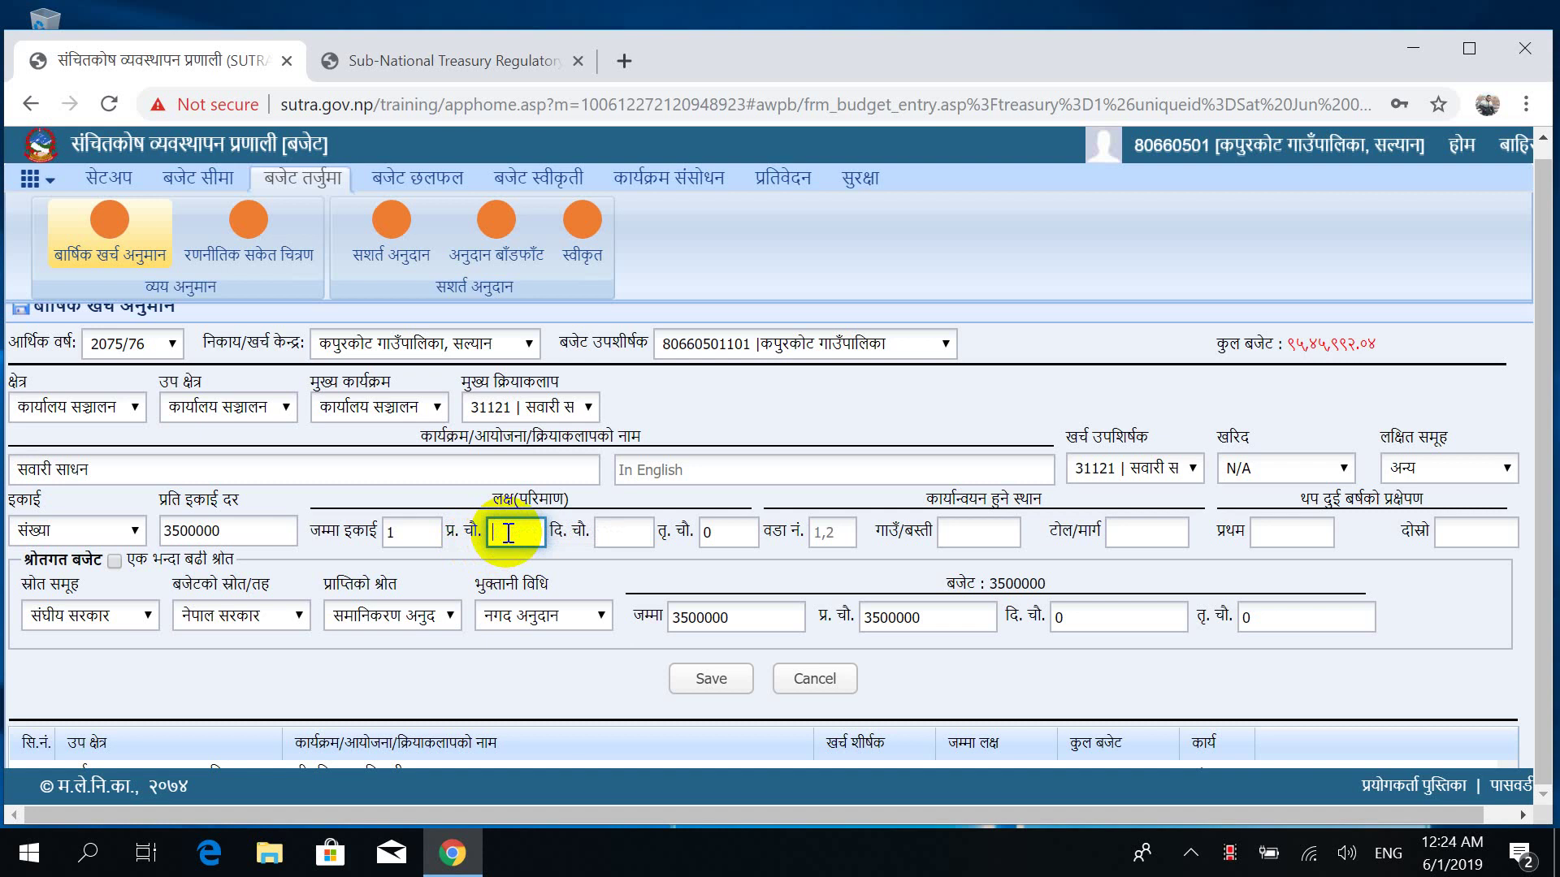
pyautogui.click(401, 536)
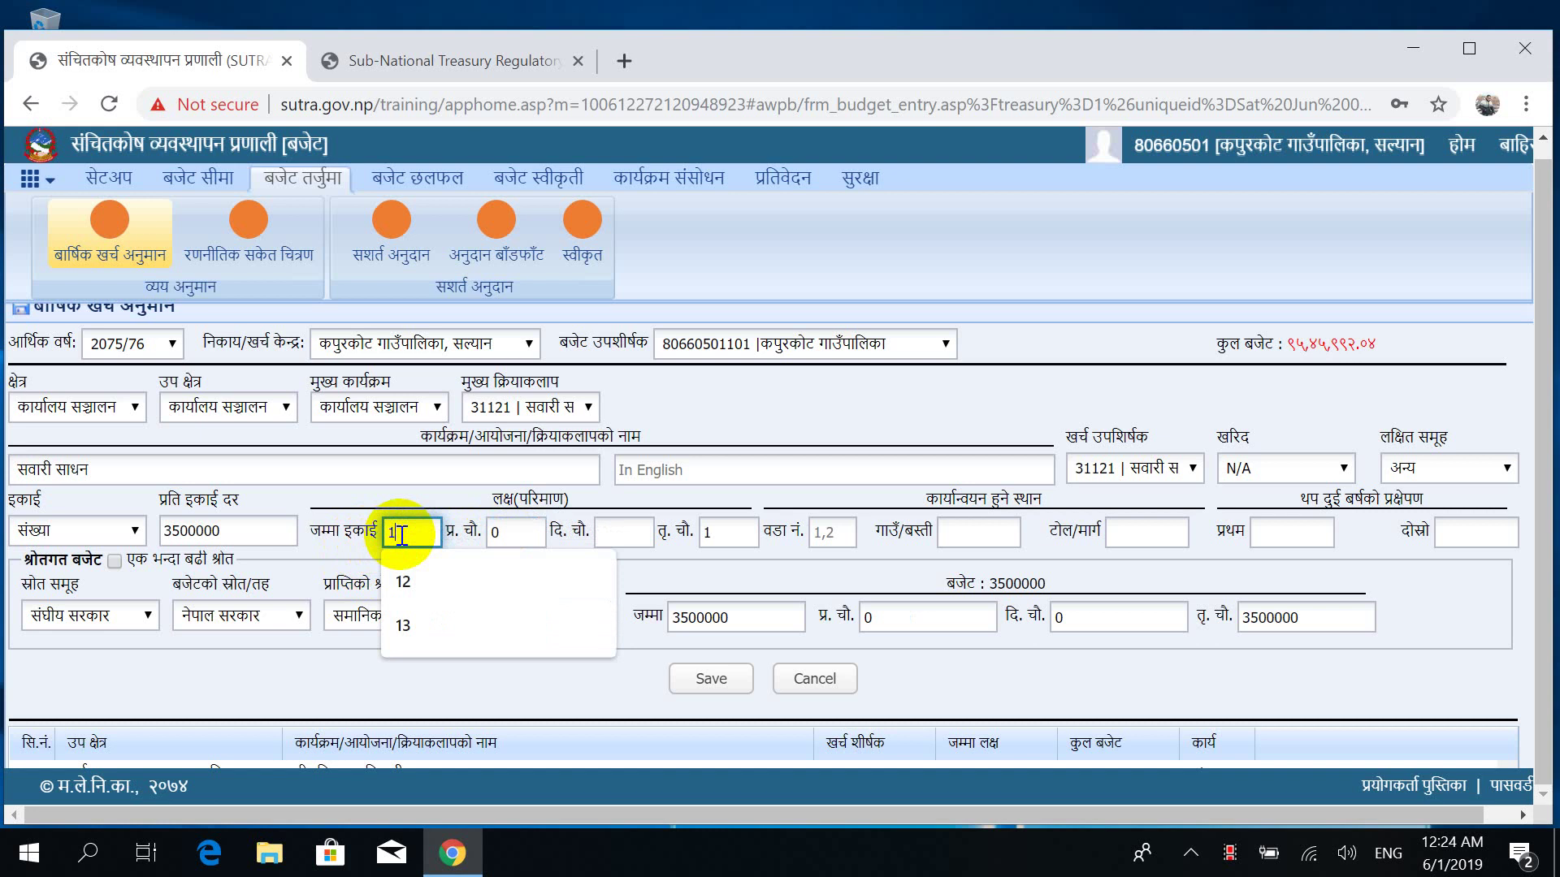
pyautogui.click(282, 496)
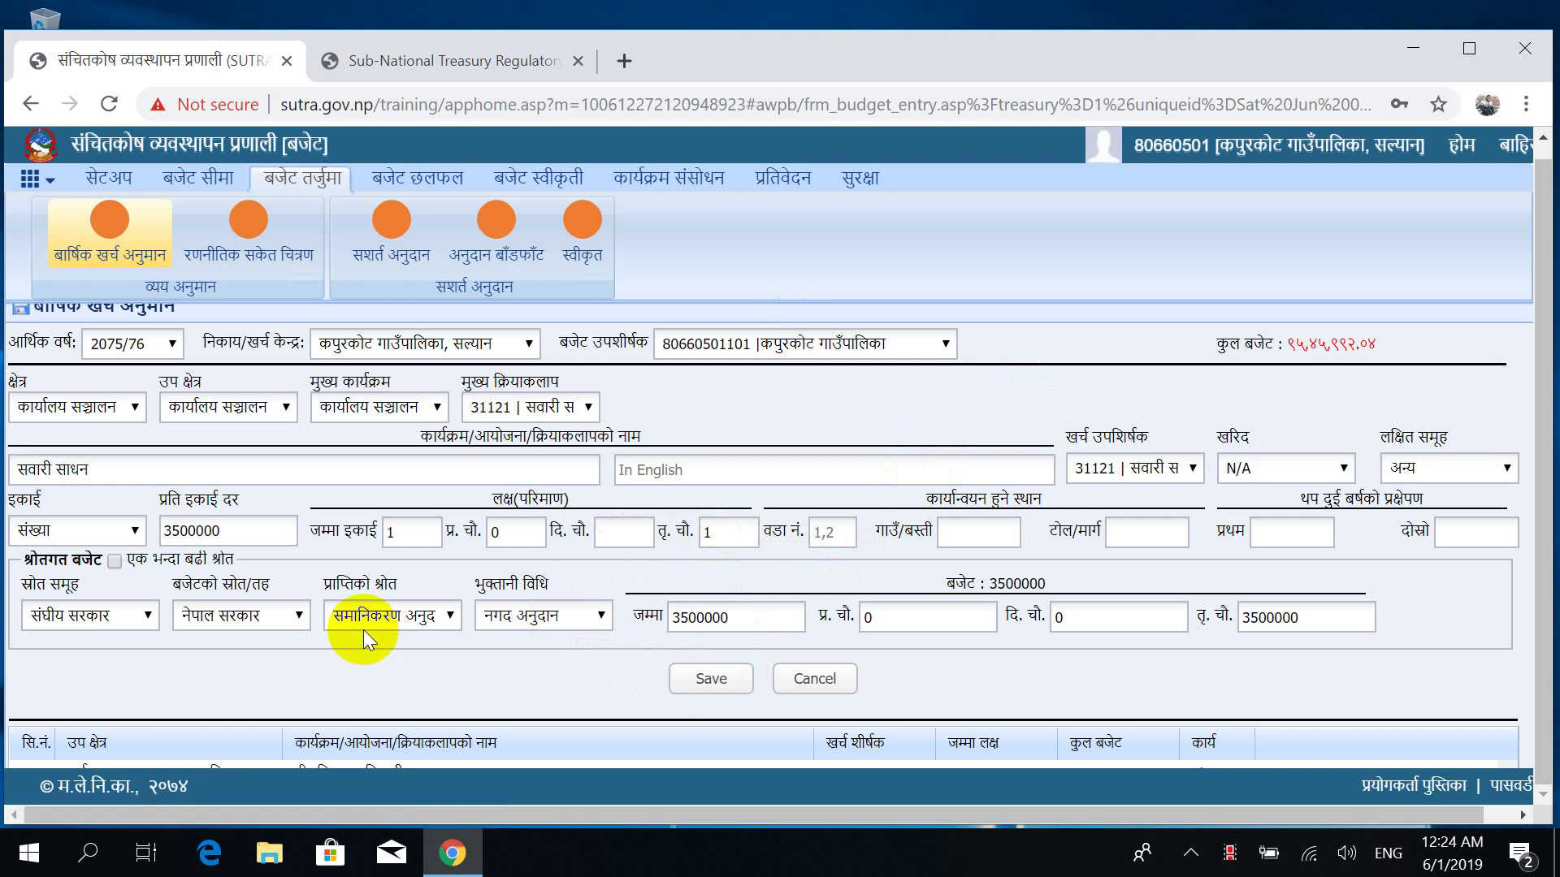
pyautogui.click(623, 533)
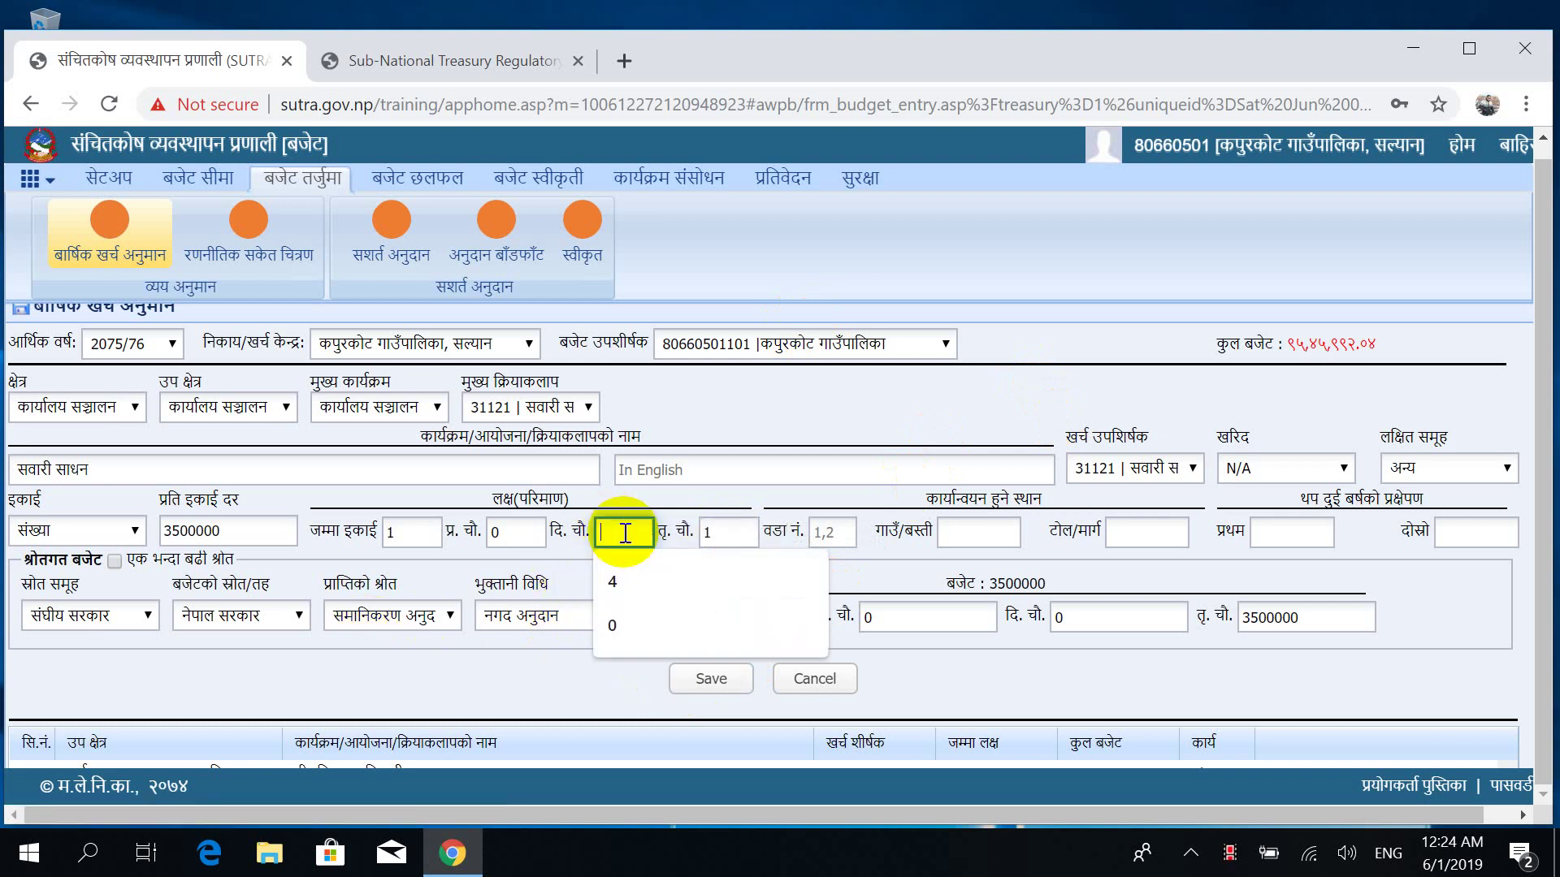
pyautogui.write('0')
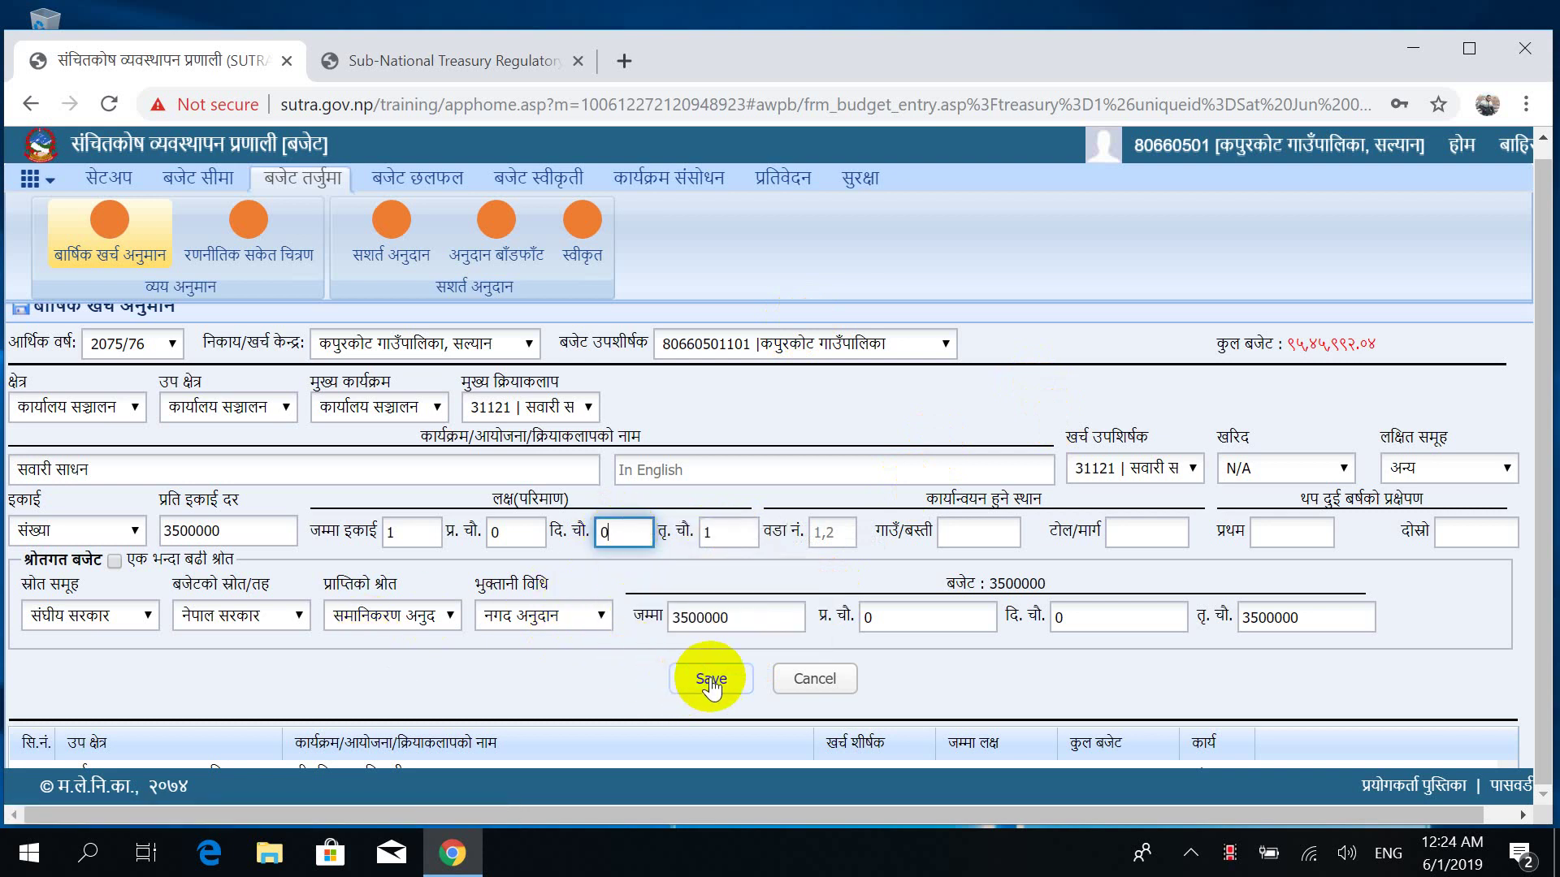
# Save the vehicle line, confirm the saved alert, and scroll to entry 16 in the list.
pyautogui.click(711, 682)
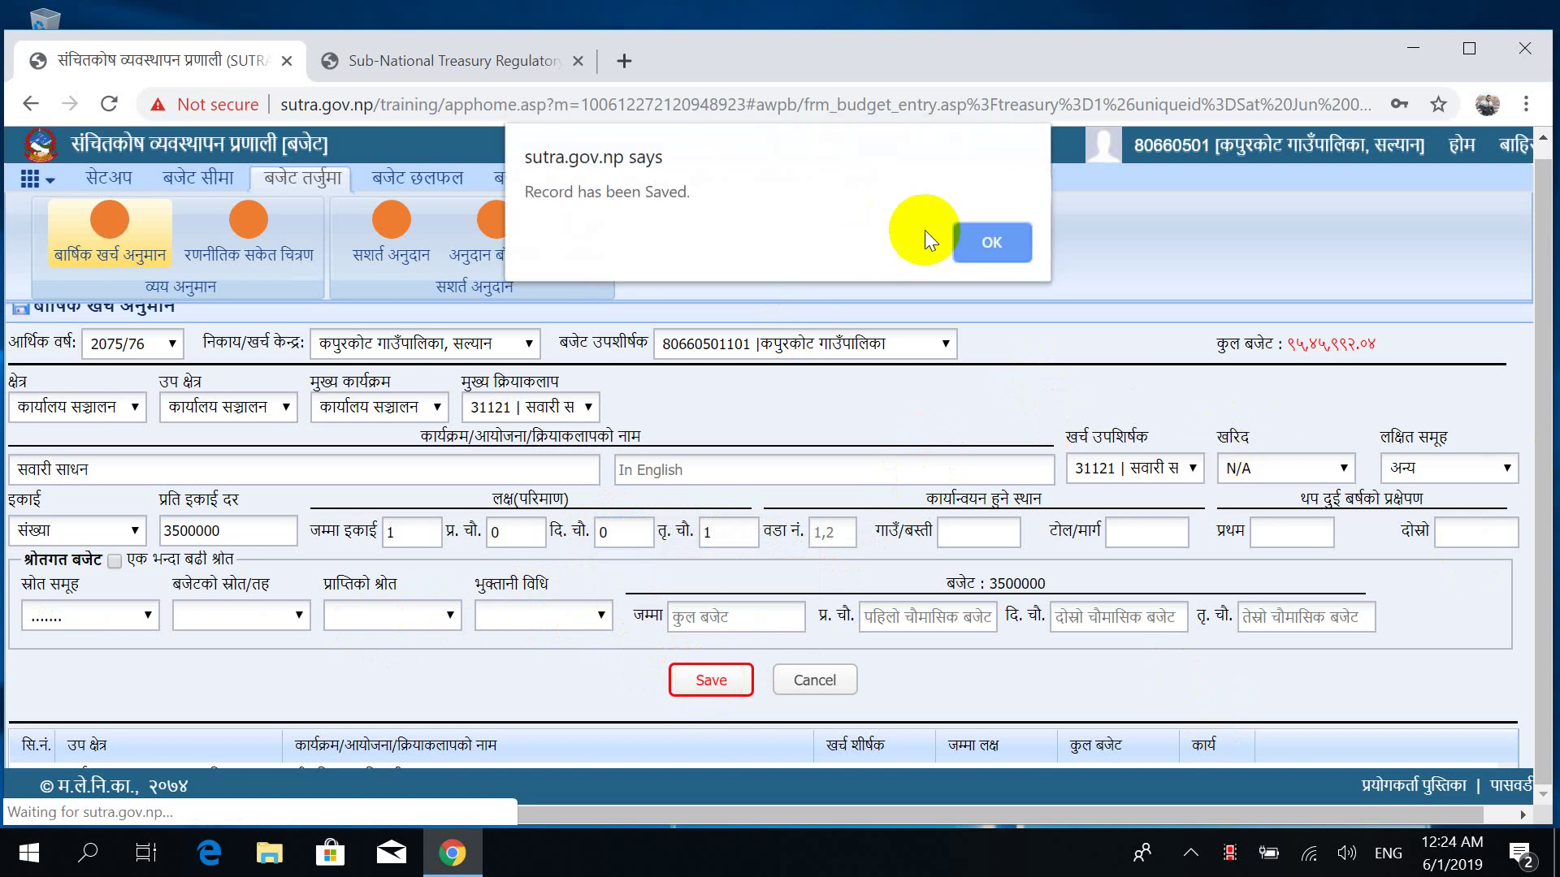
pyautogui.click(982, 250)
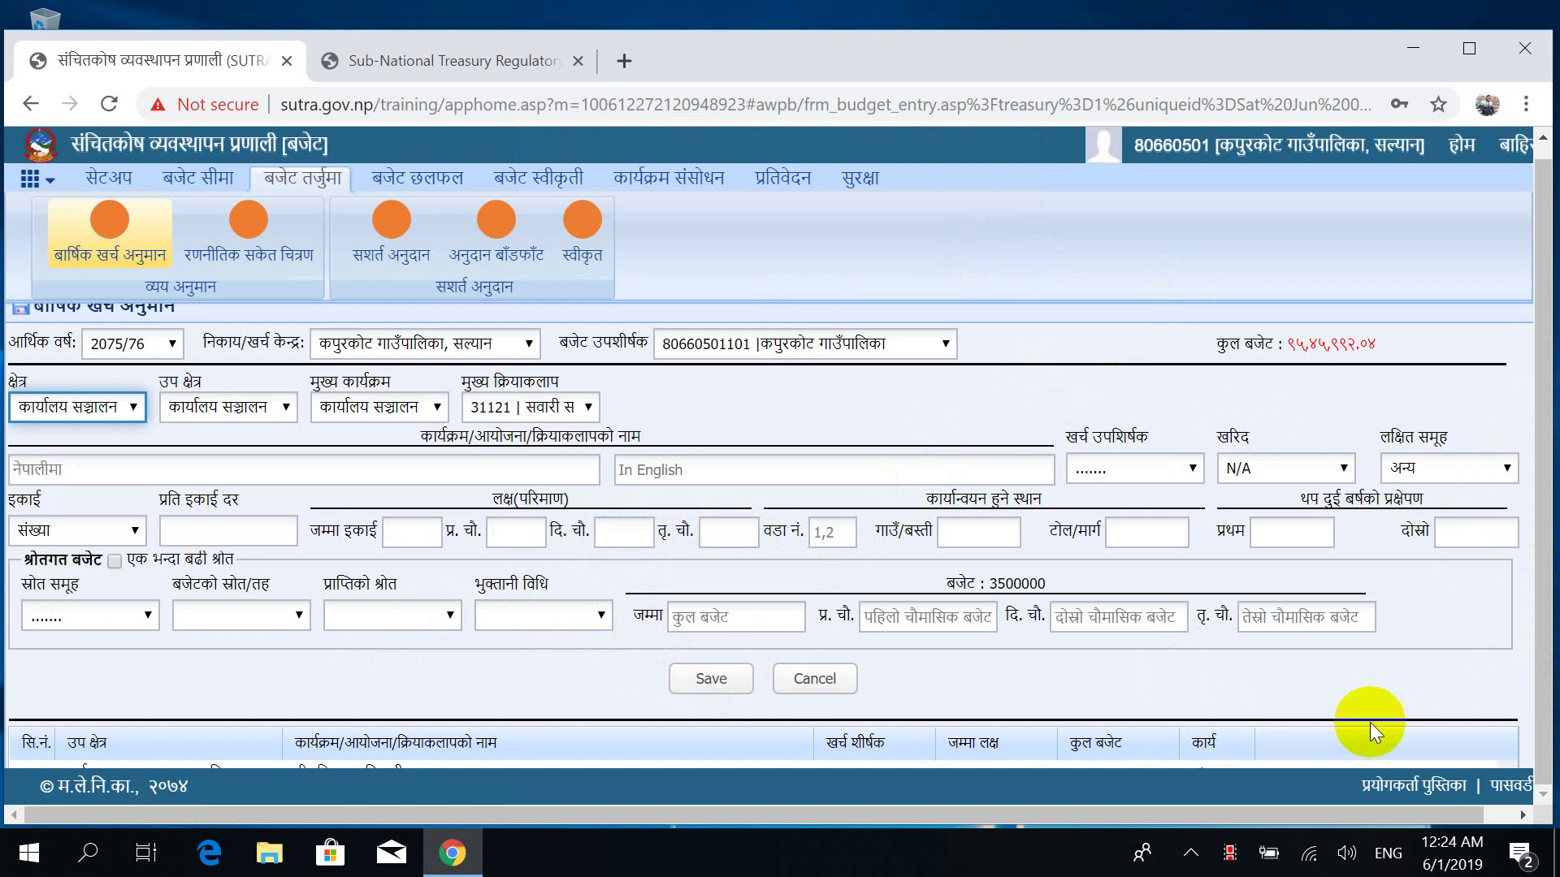
pyautogui.scroll(-6, 1449, 619)
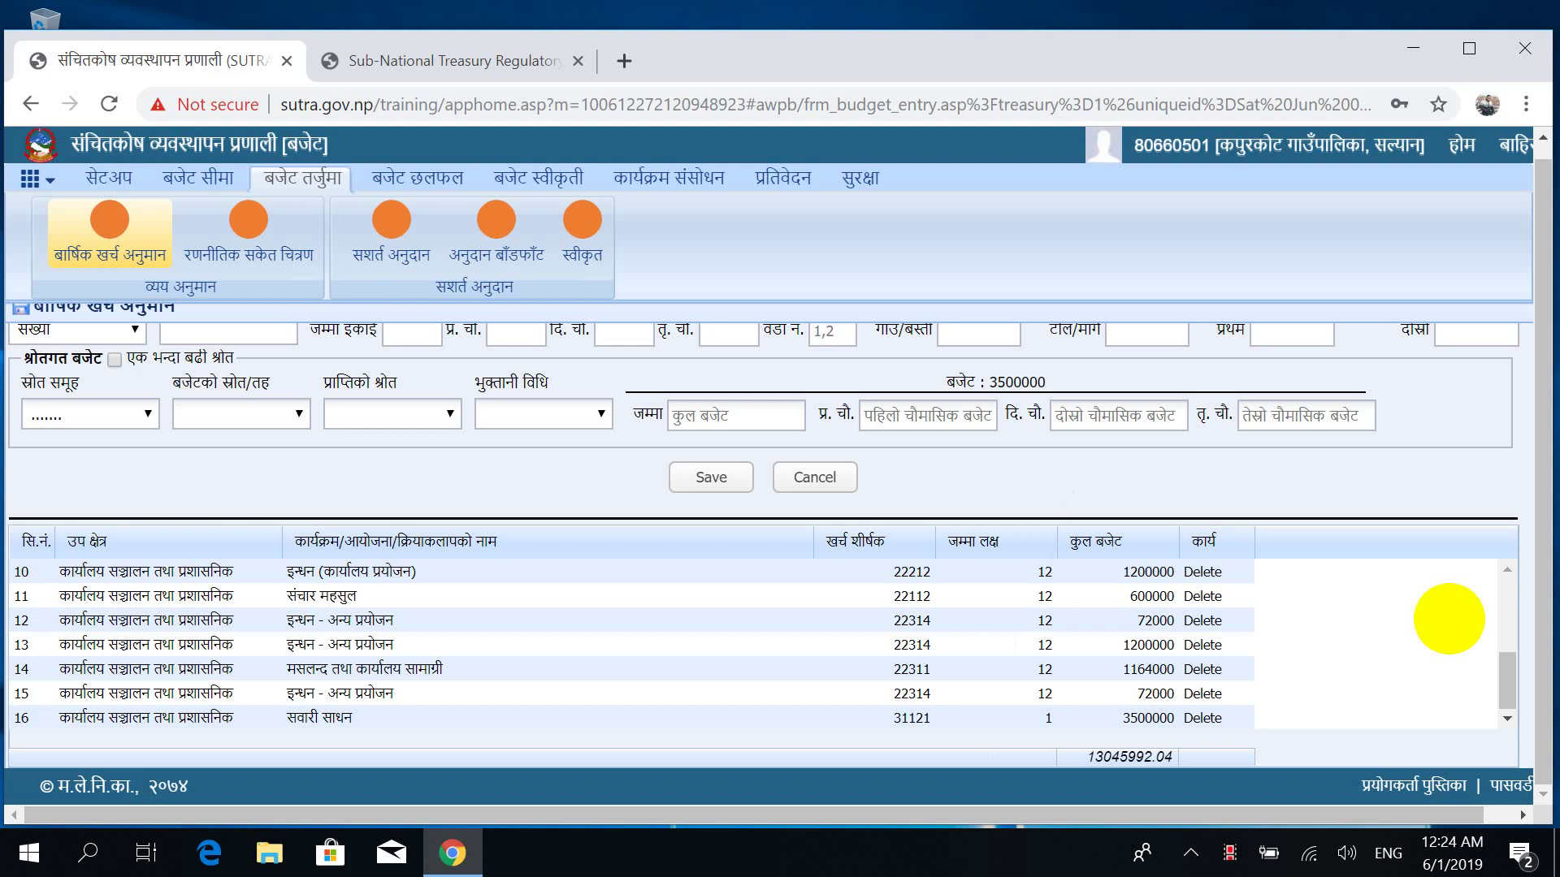
pyautogui.click(1513, 681)
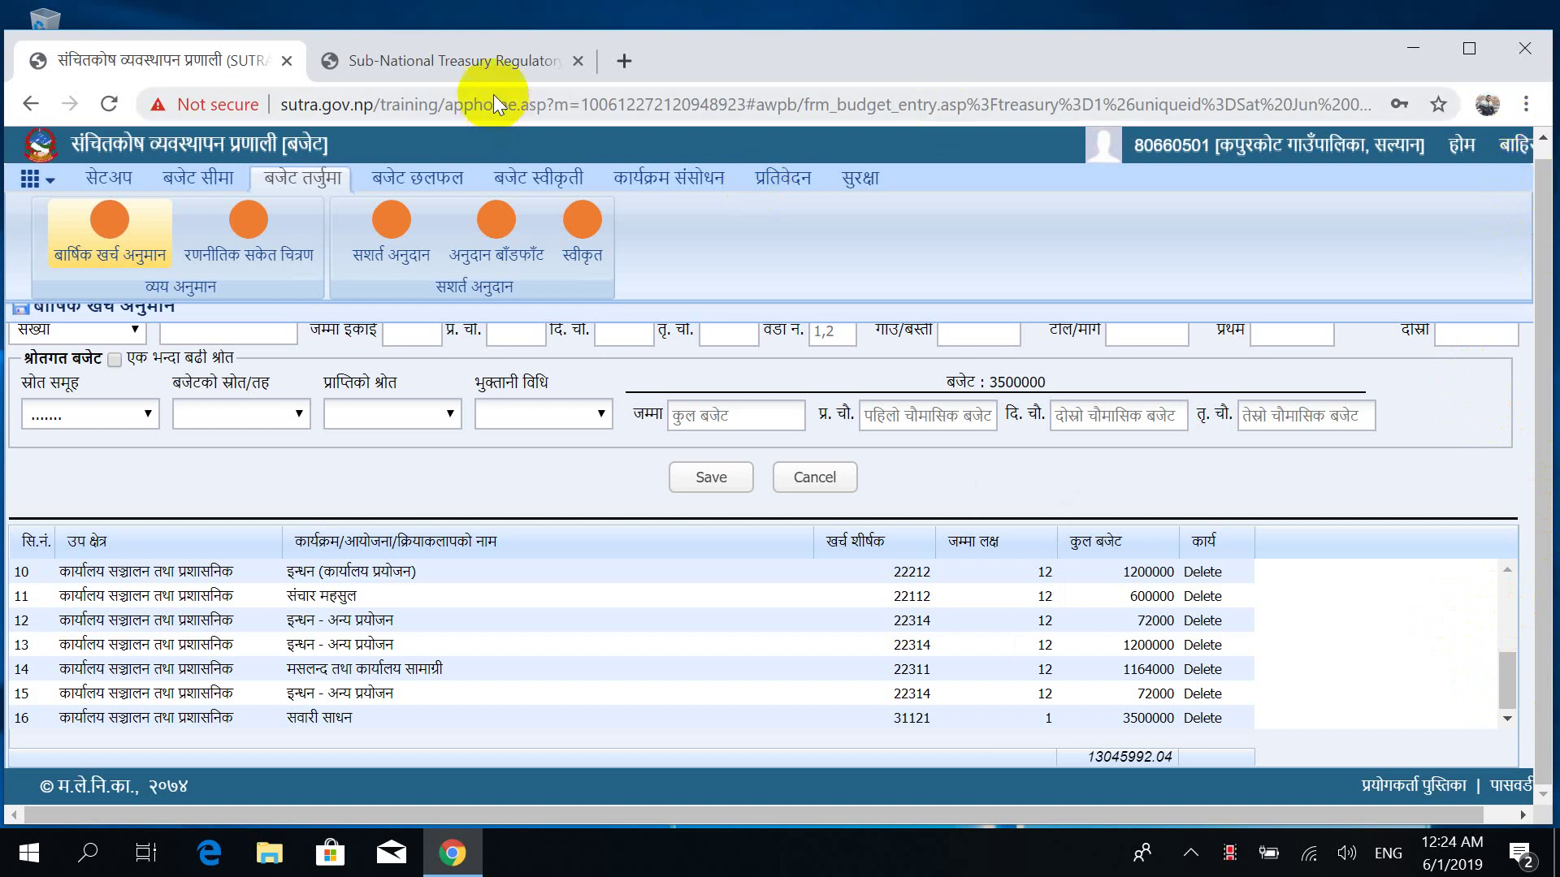
# Close the SuTRA home-page tab in Chrome.
pyautogui.click(491, 65)
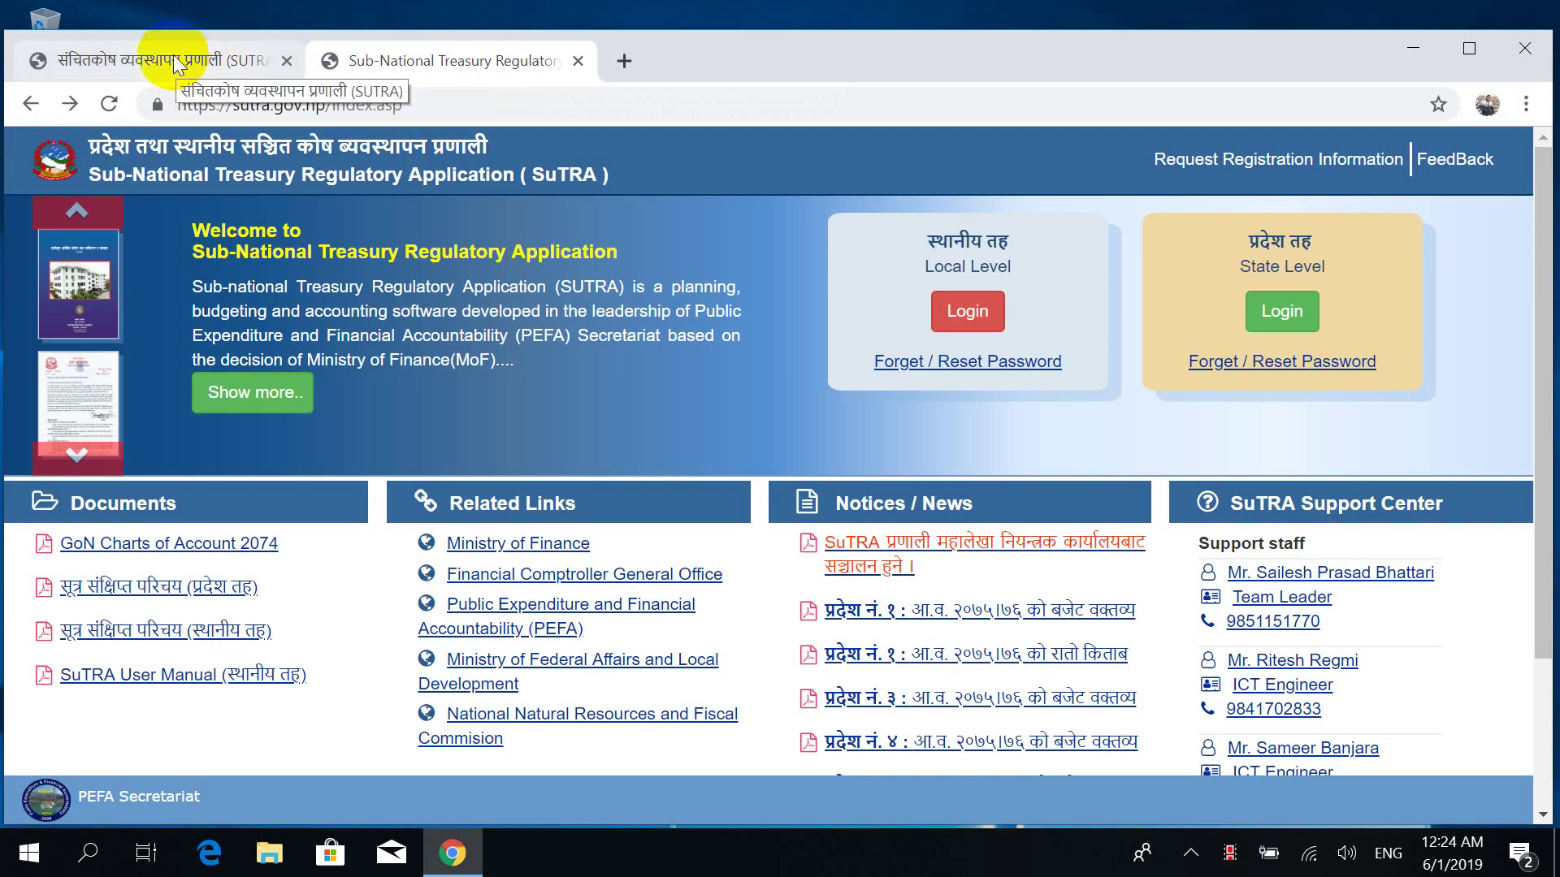
pyautogui.click(577, 61)
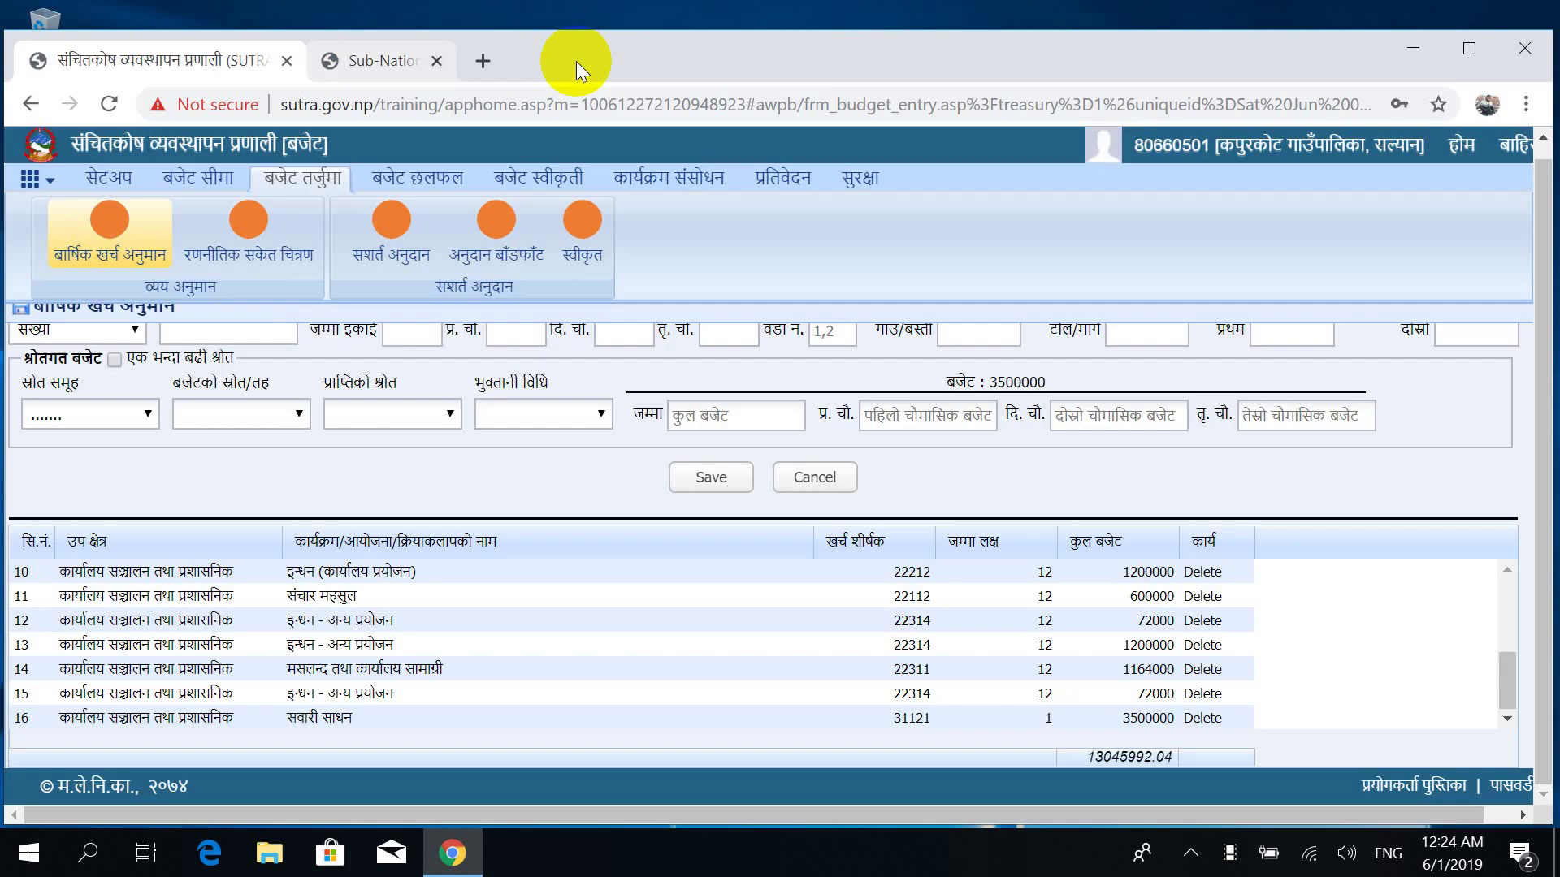
pyautogui.click(224, 62)
# Resize and move the Chrome window, add a blank new tab, and maximize it on the SUTRA budget page.
pyautogui.moveTo(224, 62); pyautogui.dragTo(1045, 393)
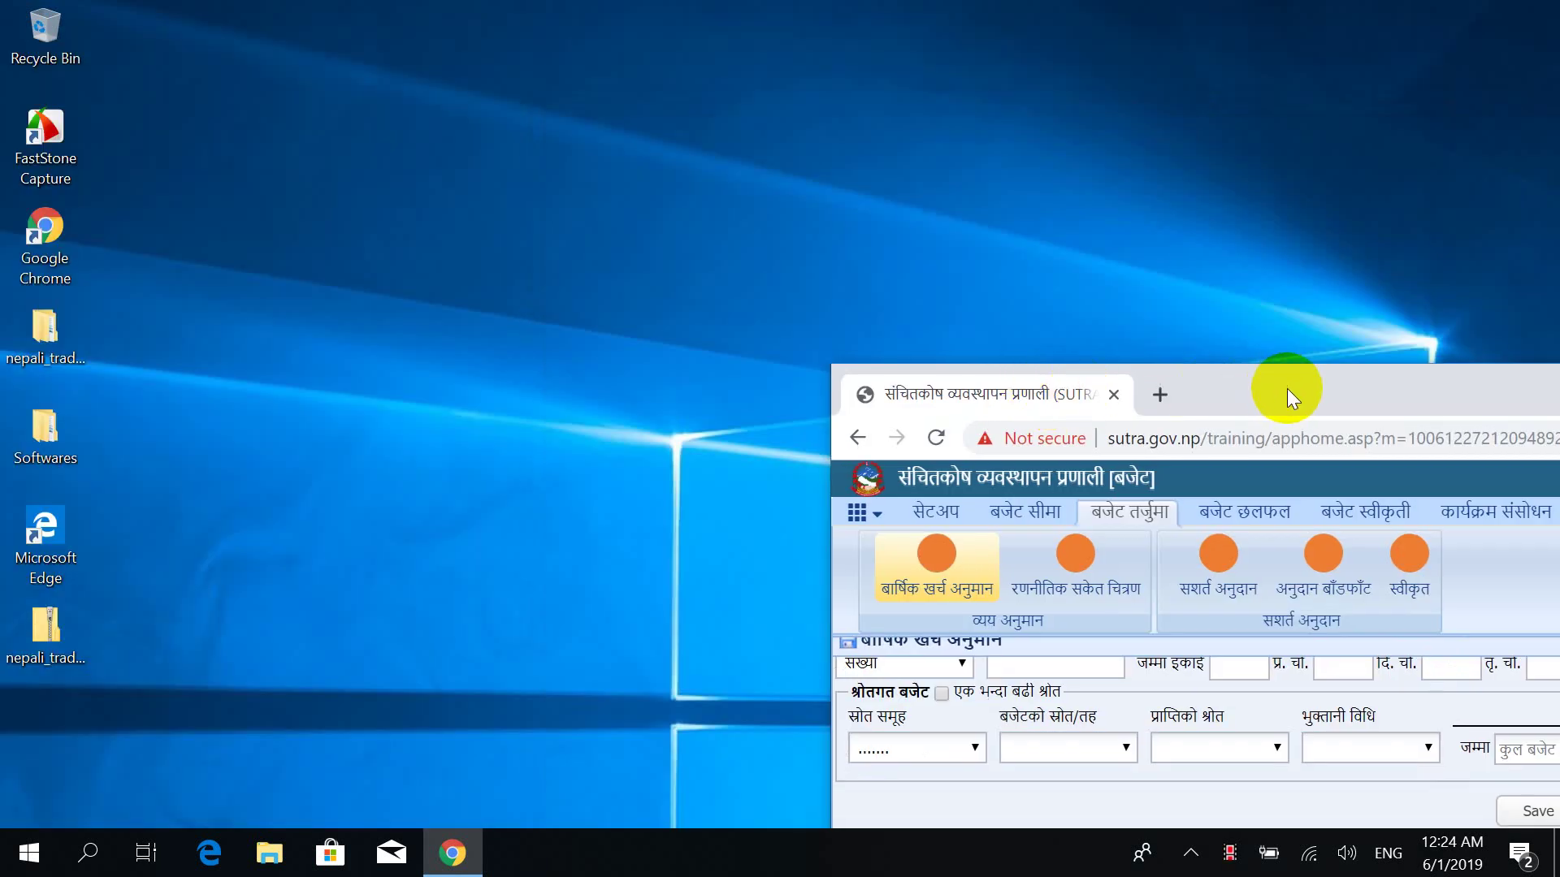
pyautogui.moveTo(1286, 390); pyautogui.dragTo(372, 28)
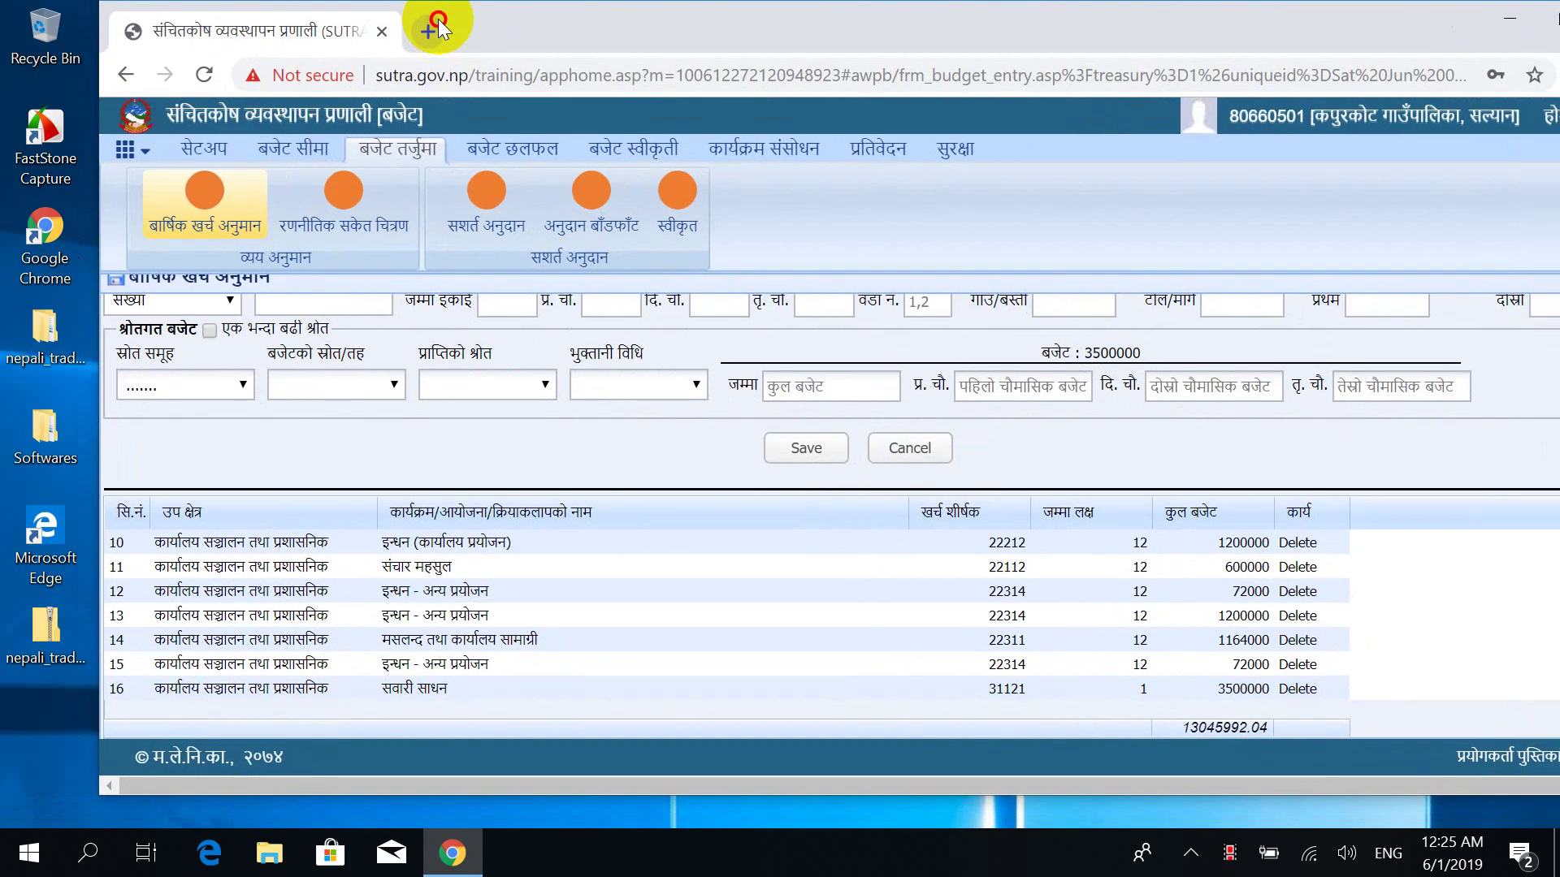
pyautogui.click(427, 31)
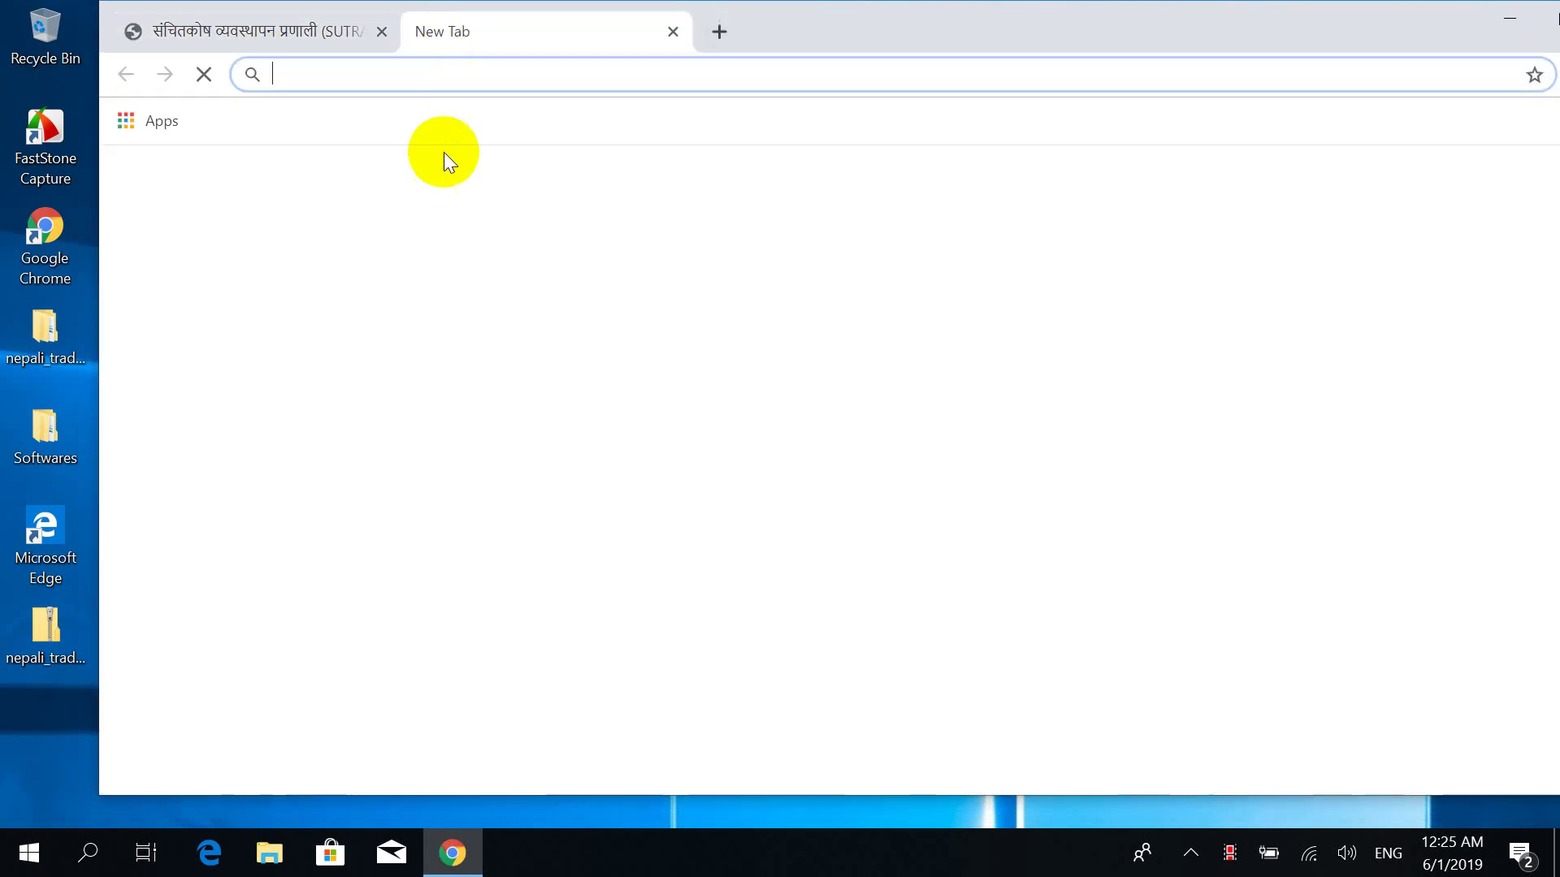
pyautogui.click(316, 33)
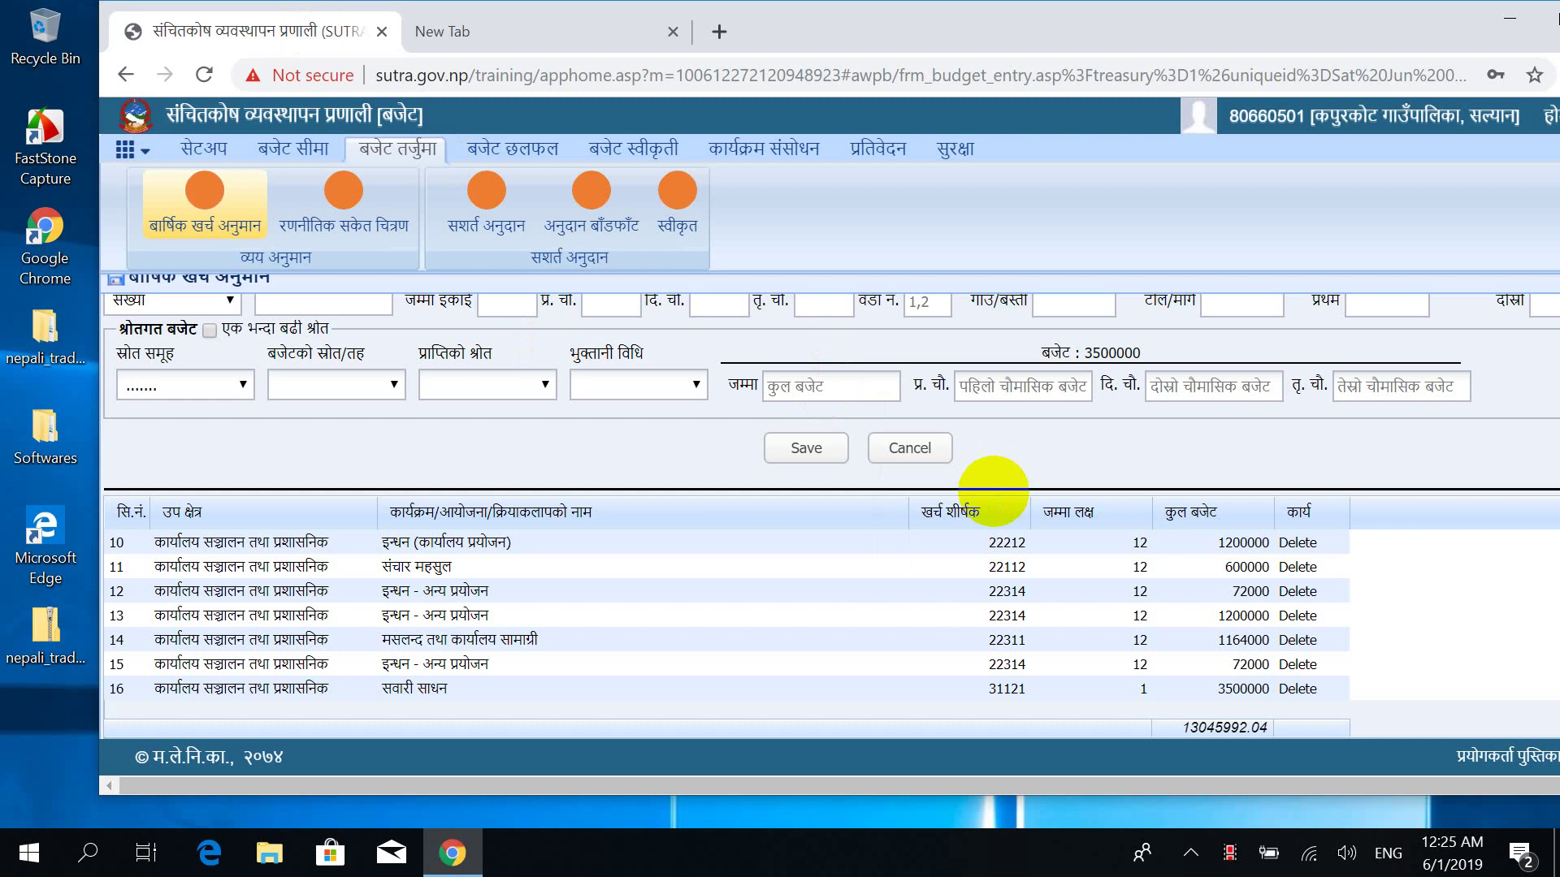
pyautogui.moveTo(1385, 41); pyautogui.dragTo(1166, 41)
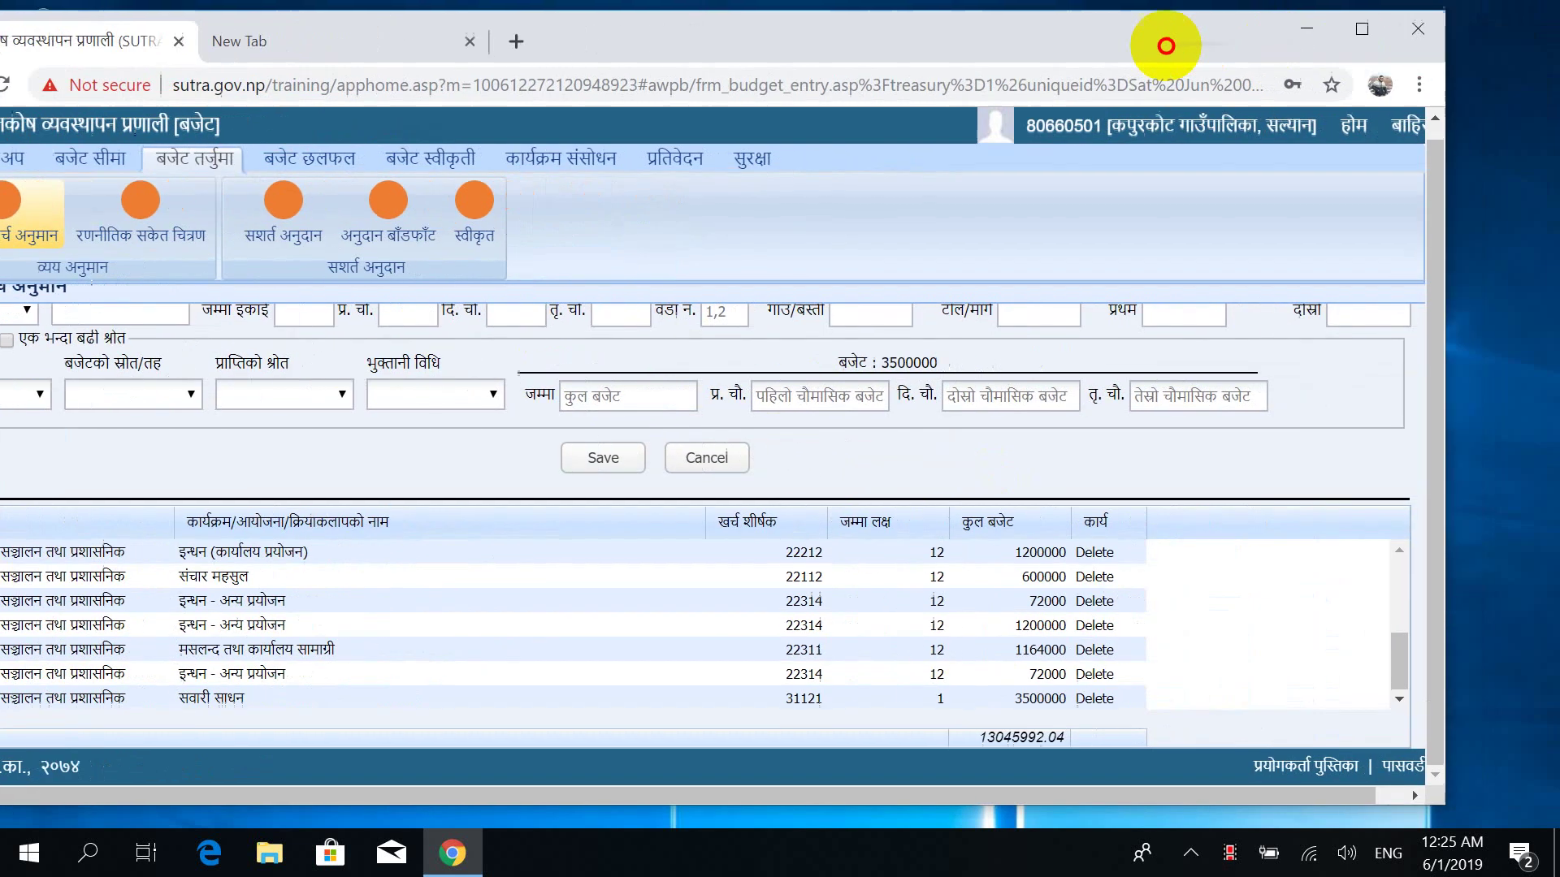
pyautogui.doubleClick(1349, 29)
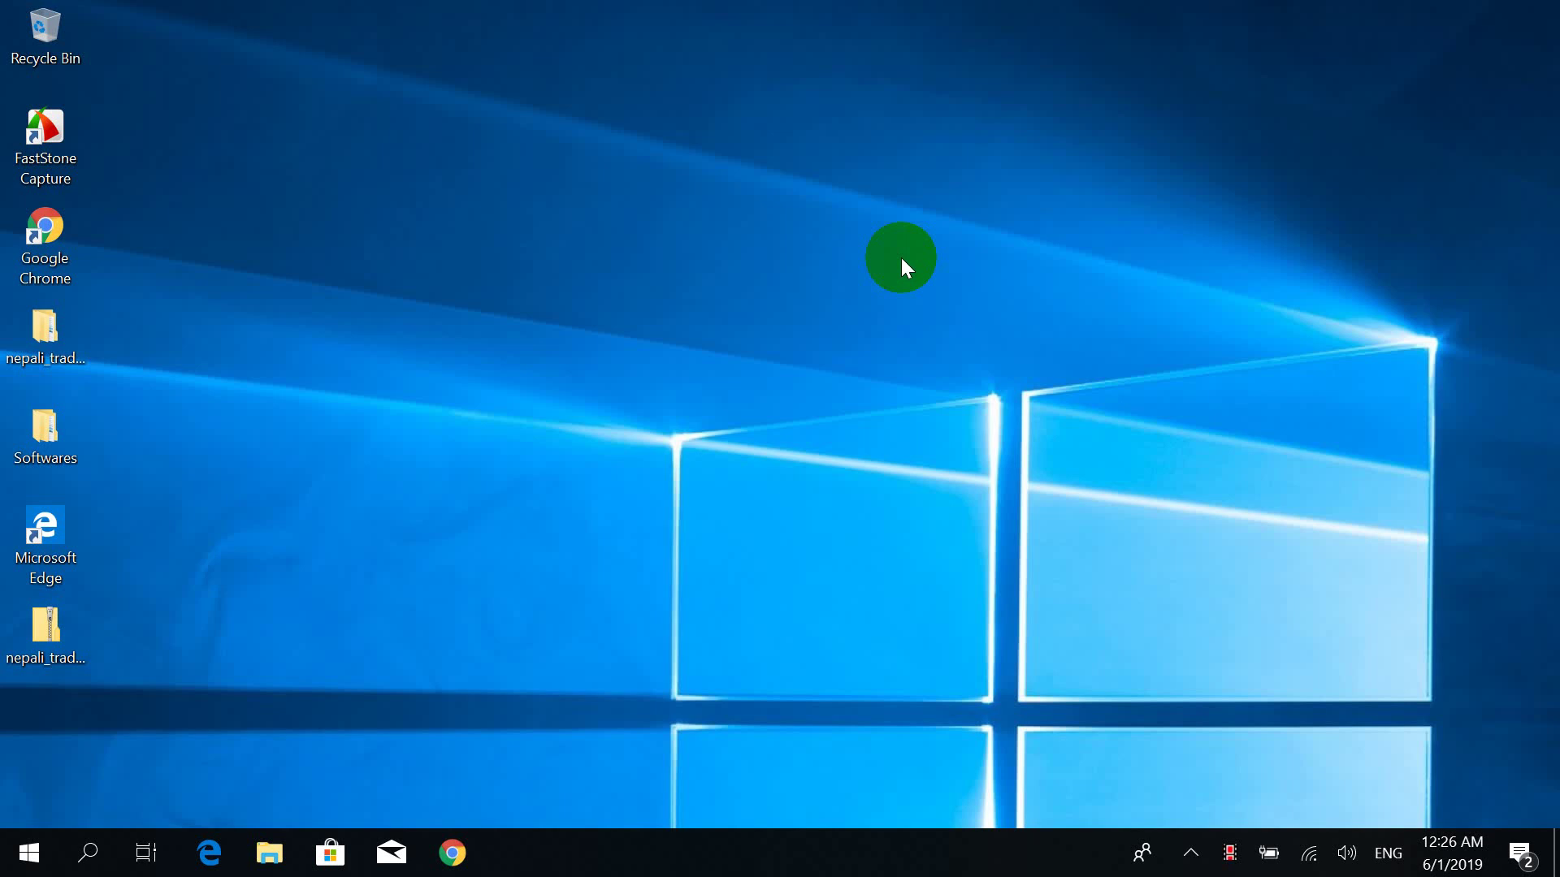
# Relaunch Chrome, load the sutra.gov.np/training site, and log back in.
pyautogui.click(447, 860)
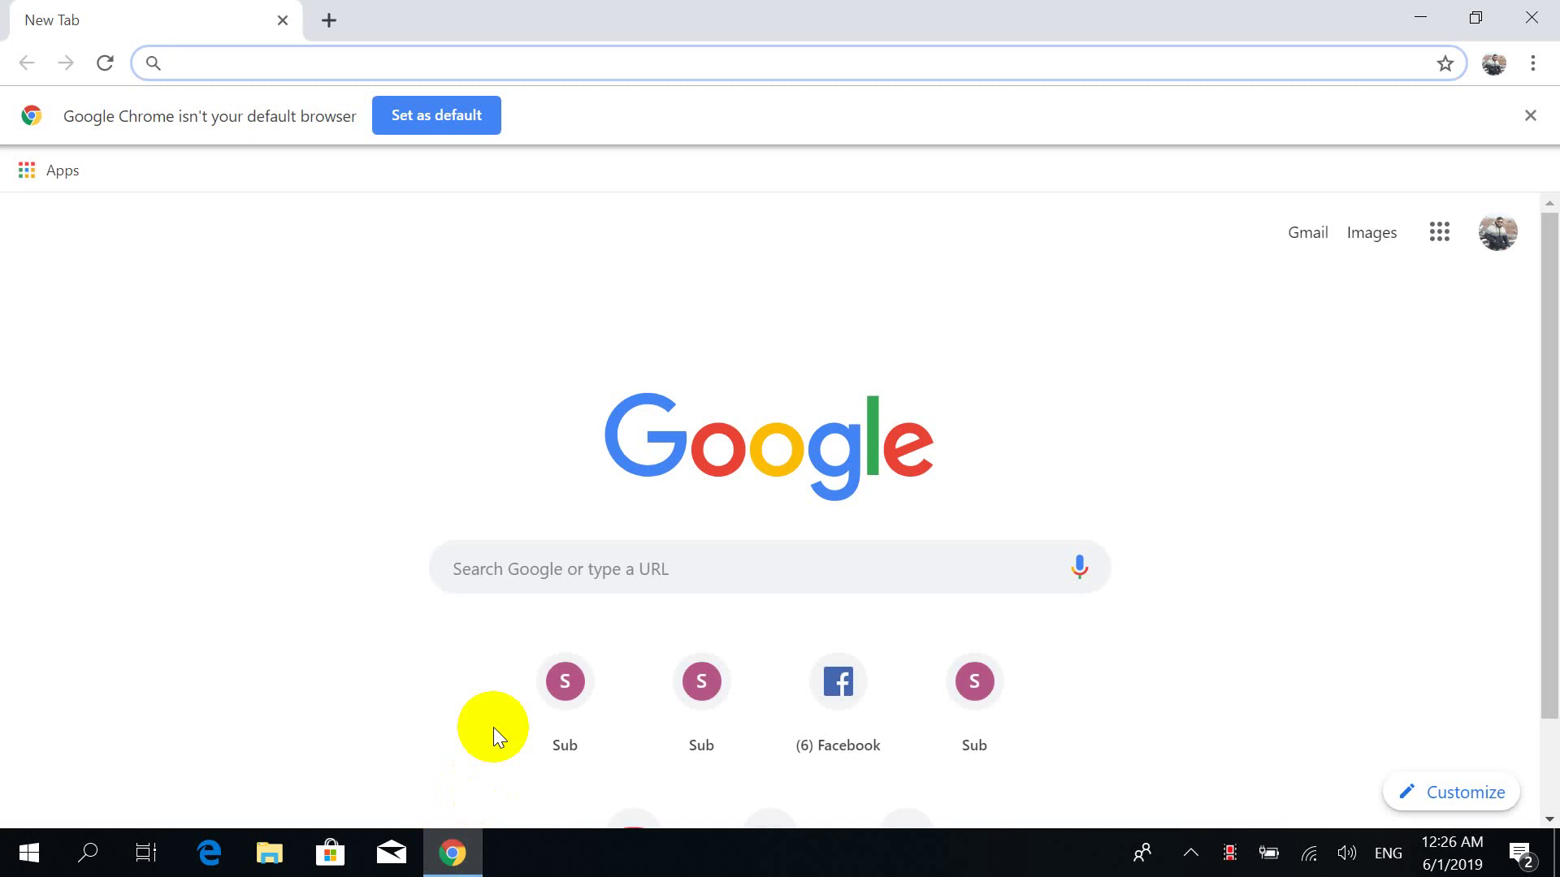
pyautogui.write('s')
pyautogui.press('Return')
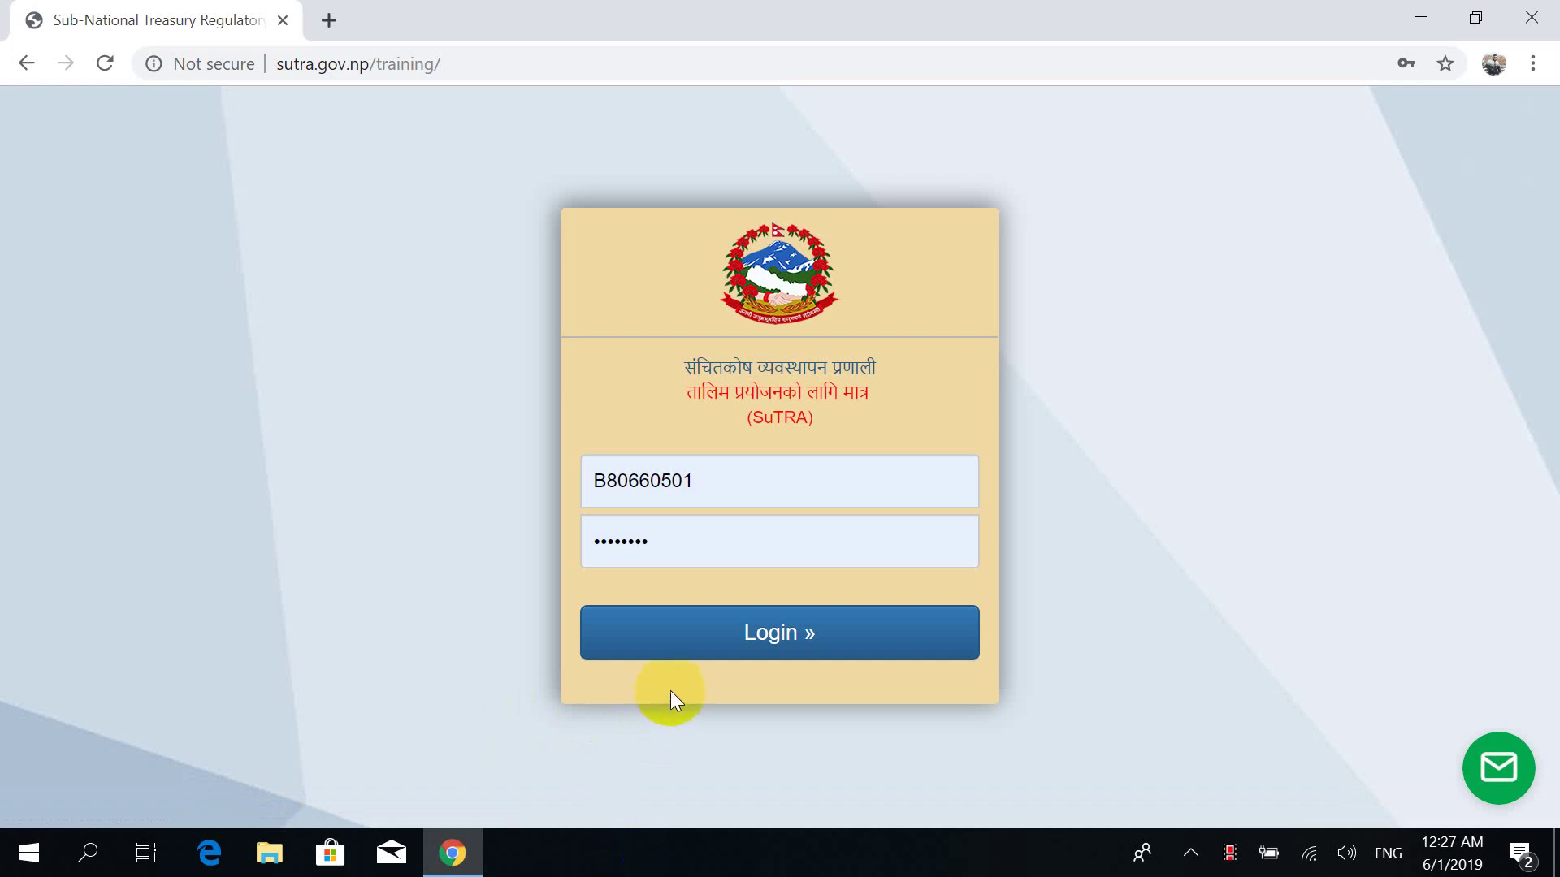
pyautogui.click(702, 650)
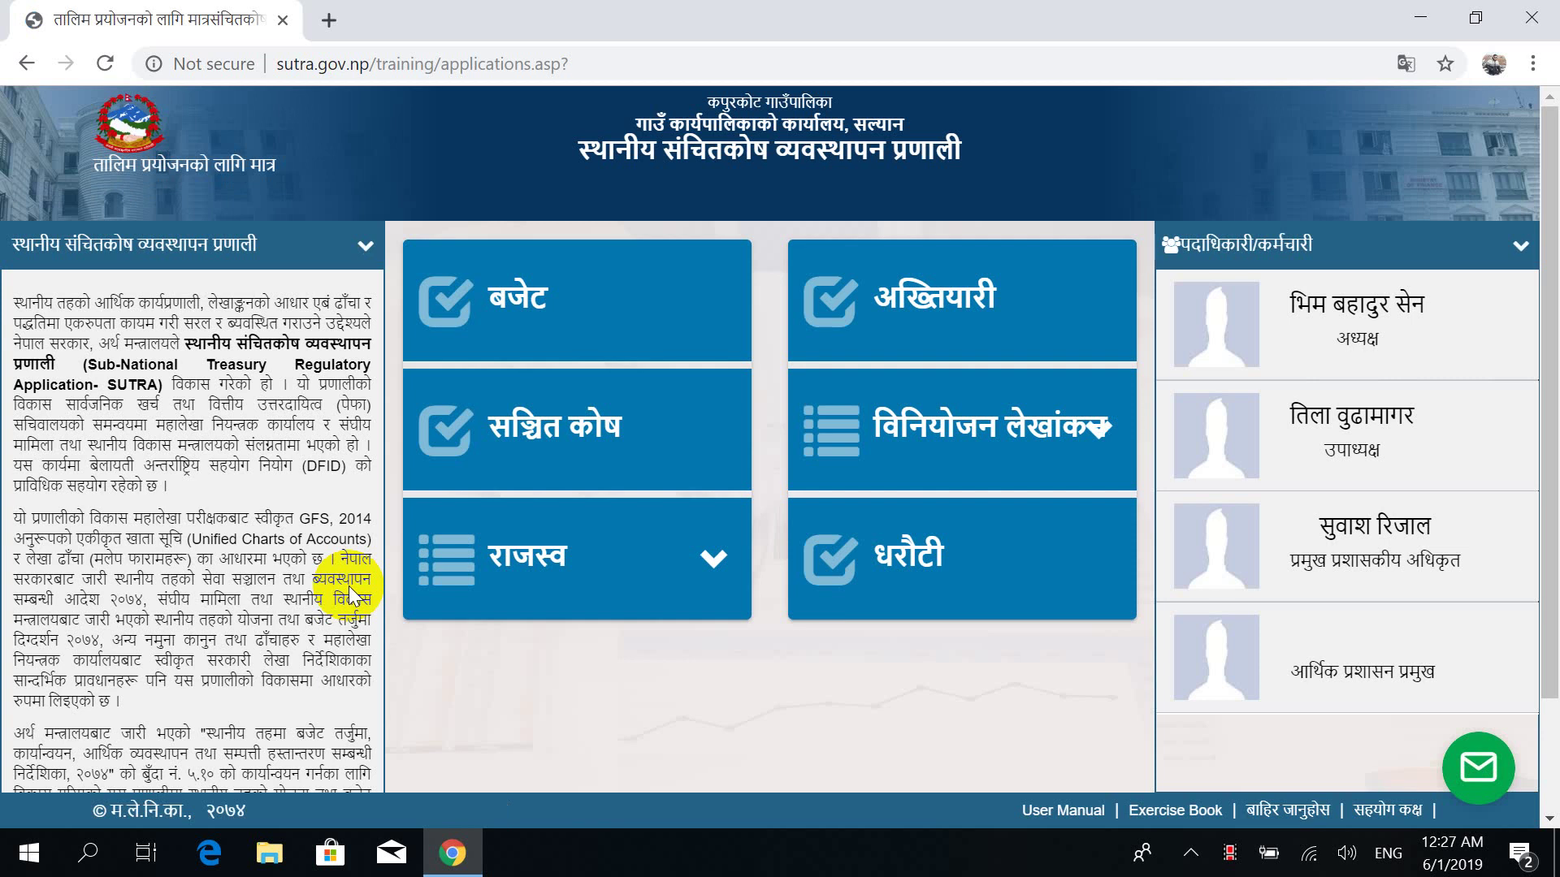
# Open बार्षिक खर्च अनुमान from the बजेट module's बजेट तर्जुमा tab.
pyautogui.click(497, 309)
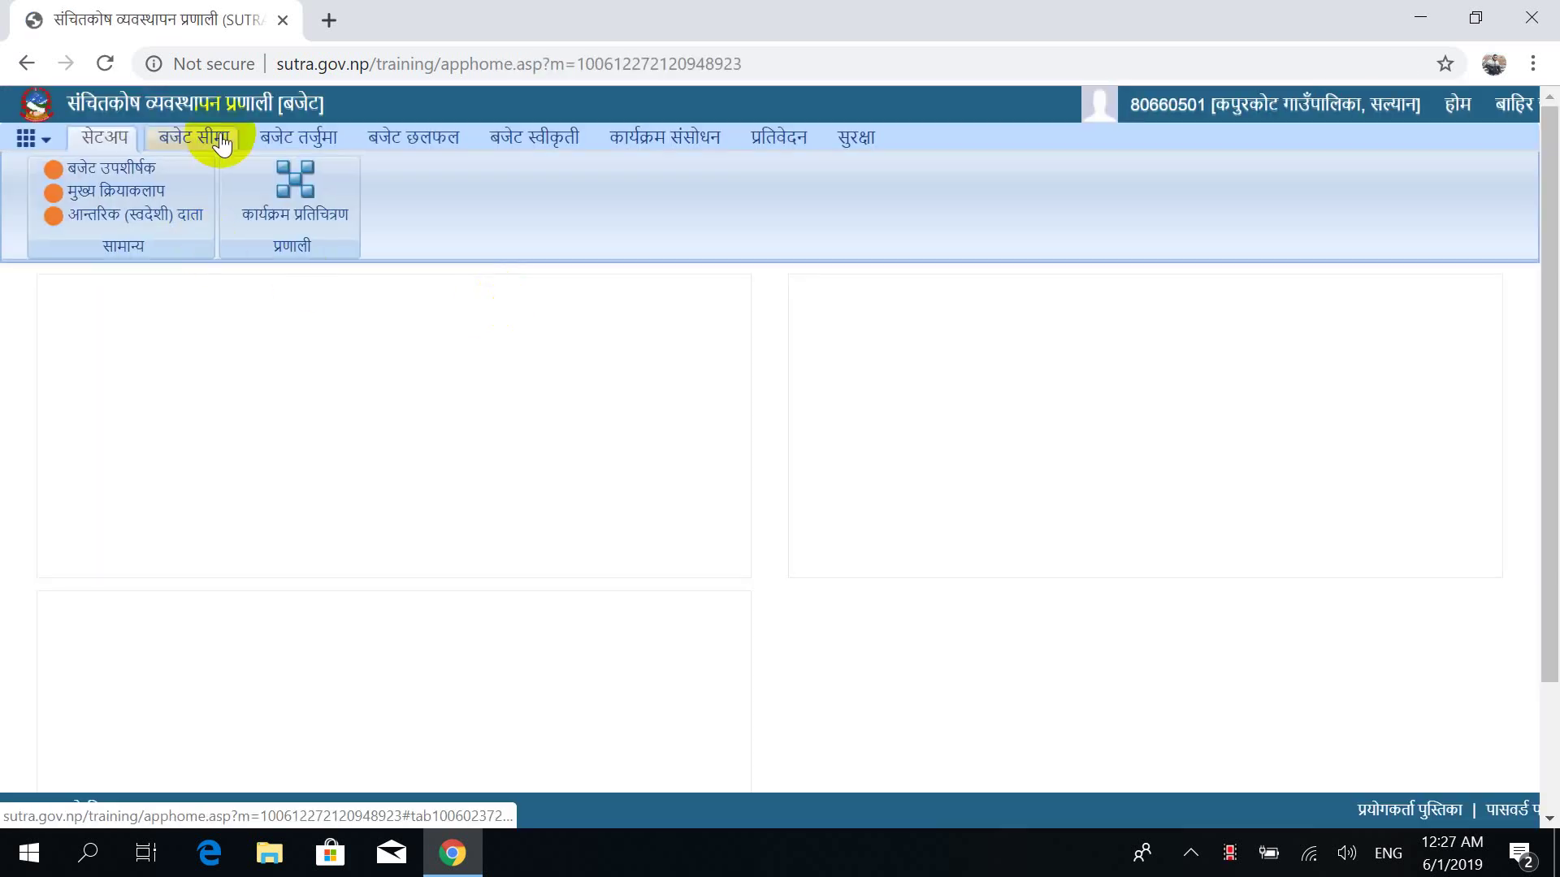
pyautogui.click(294, 138)
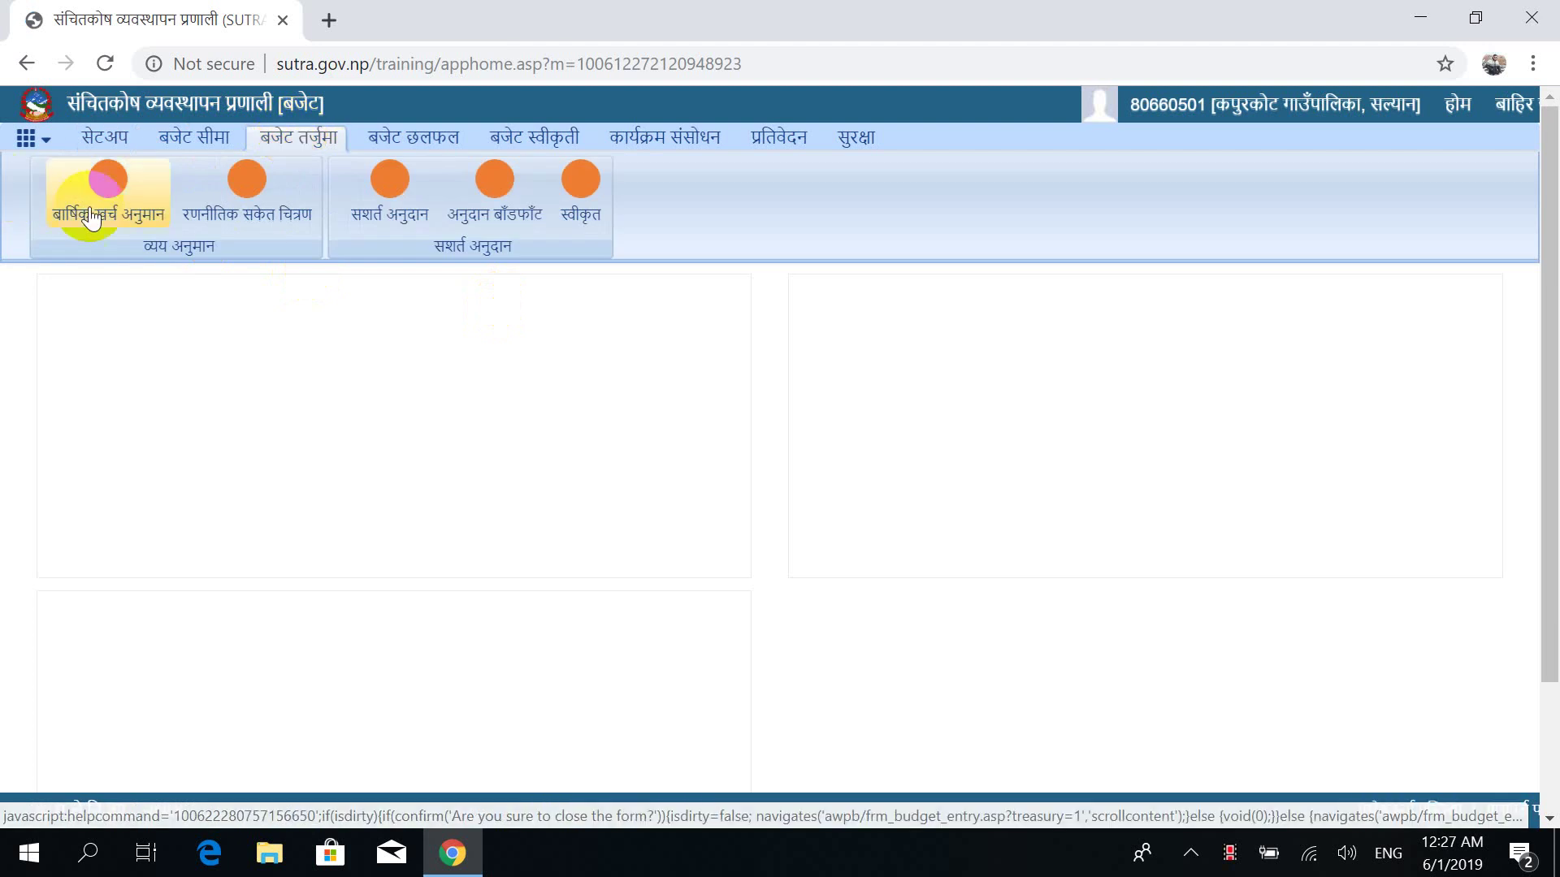
pyautogui.click(118, 215)
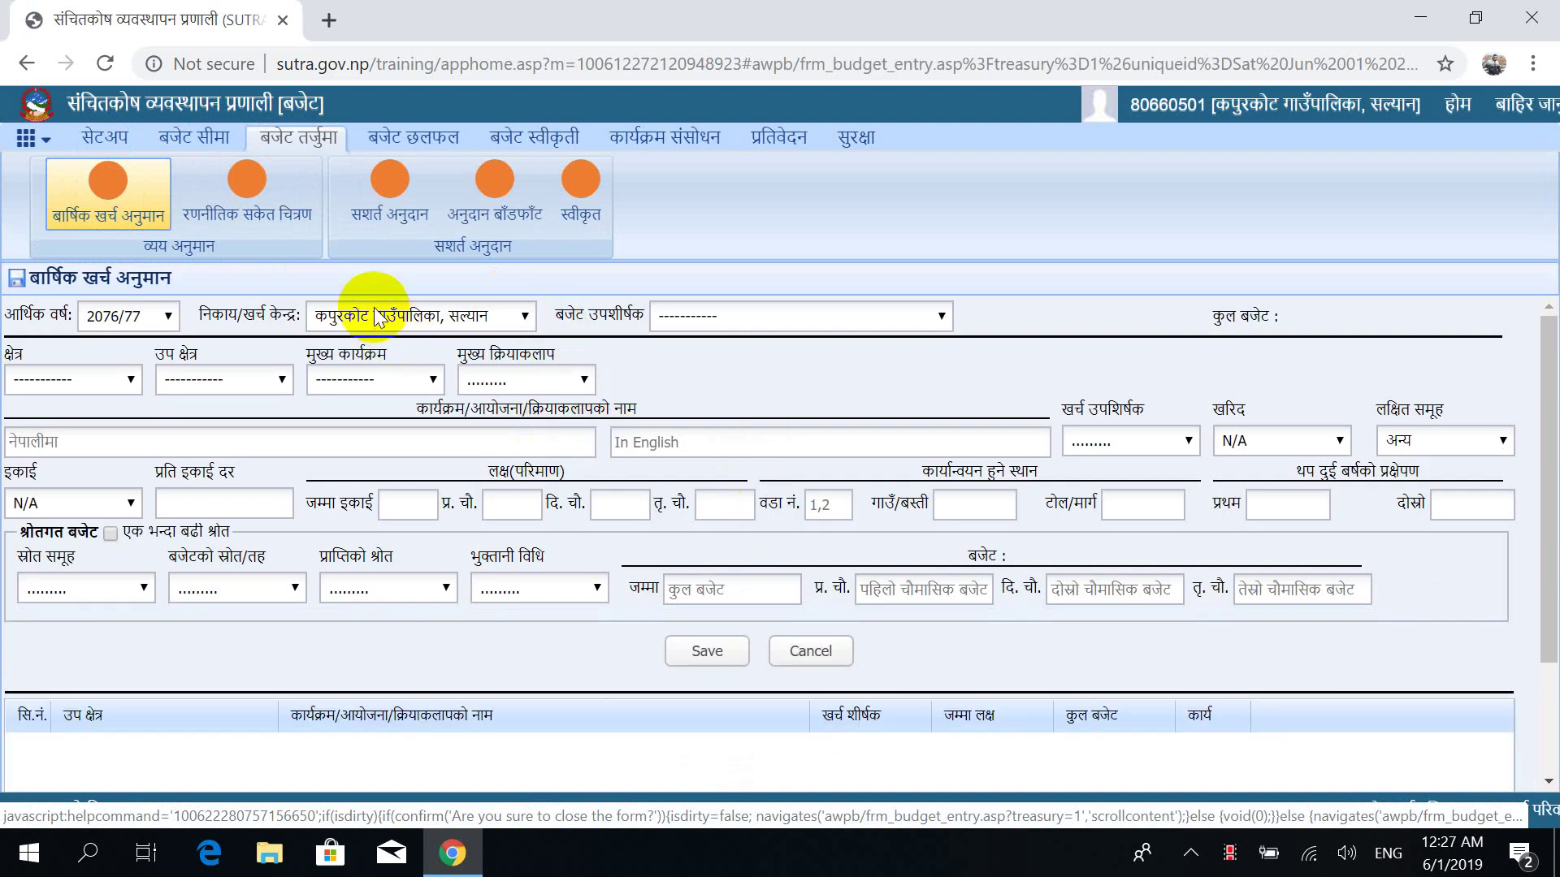
pyautogui.click(136, 316)
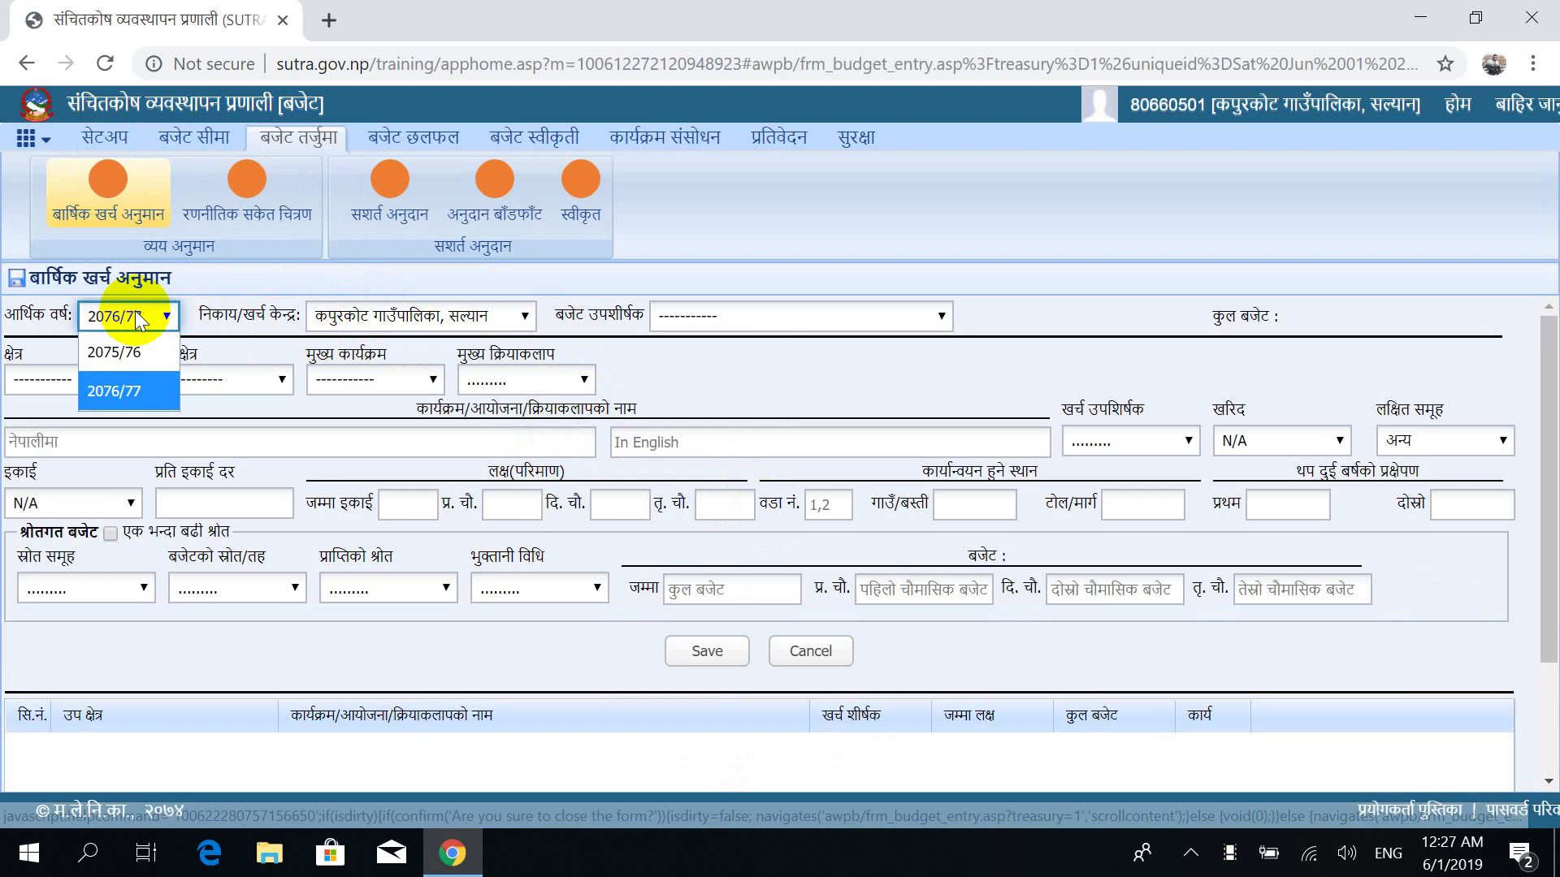
pyautogui.click(139, 357)
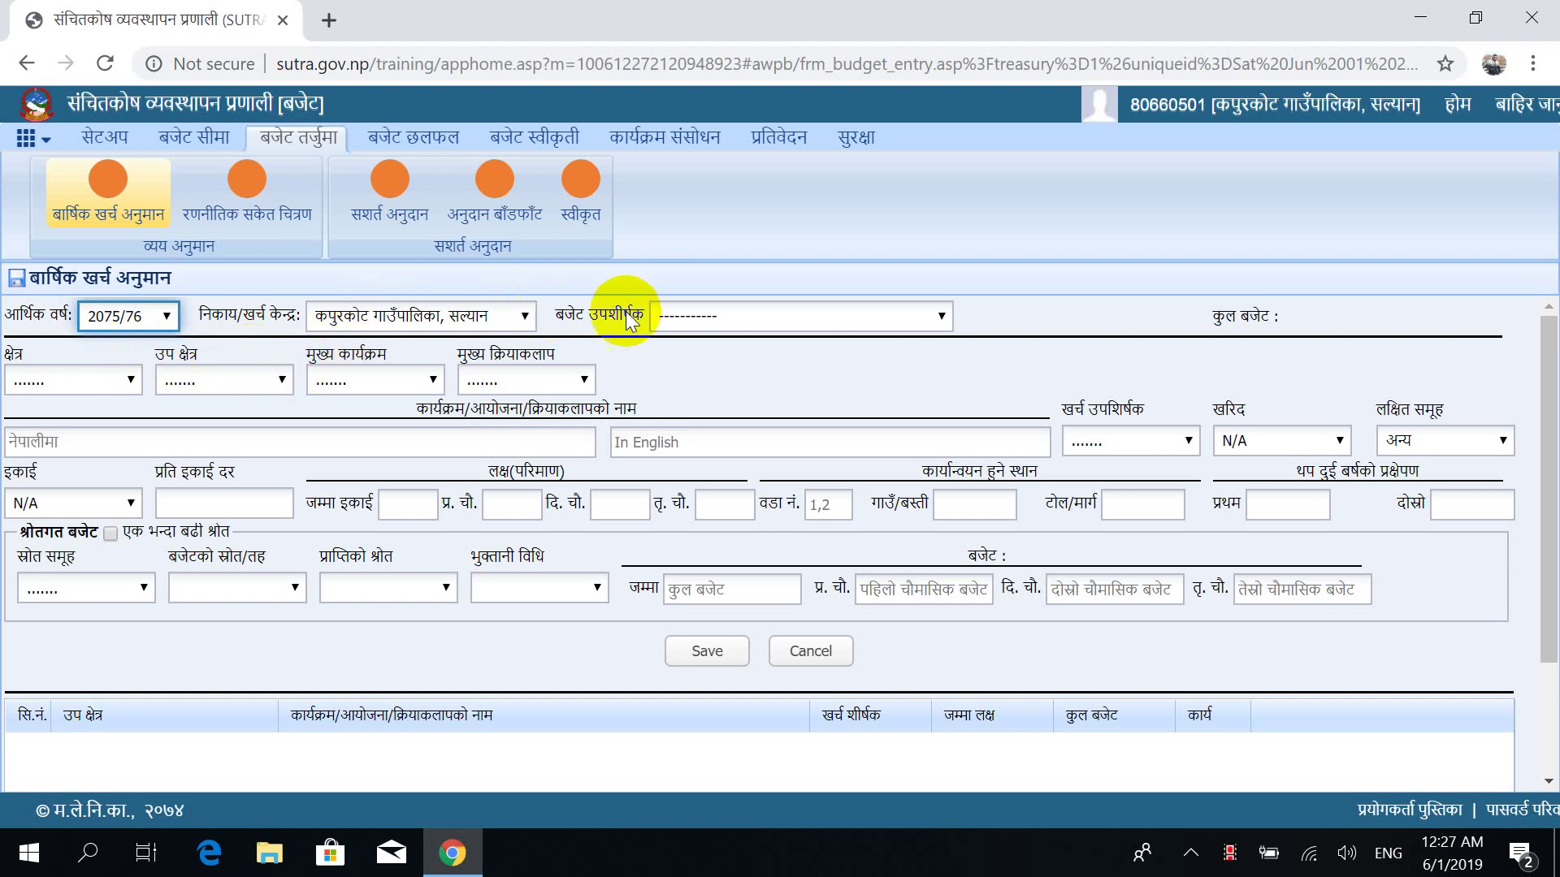
pyautogui.click(748, 320)
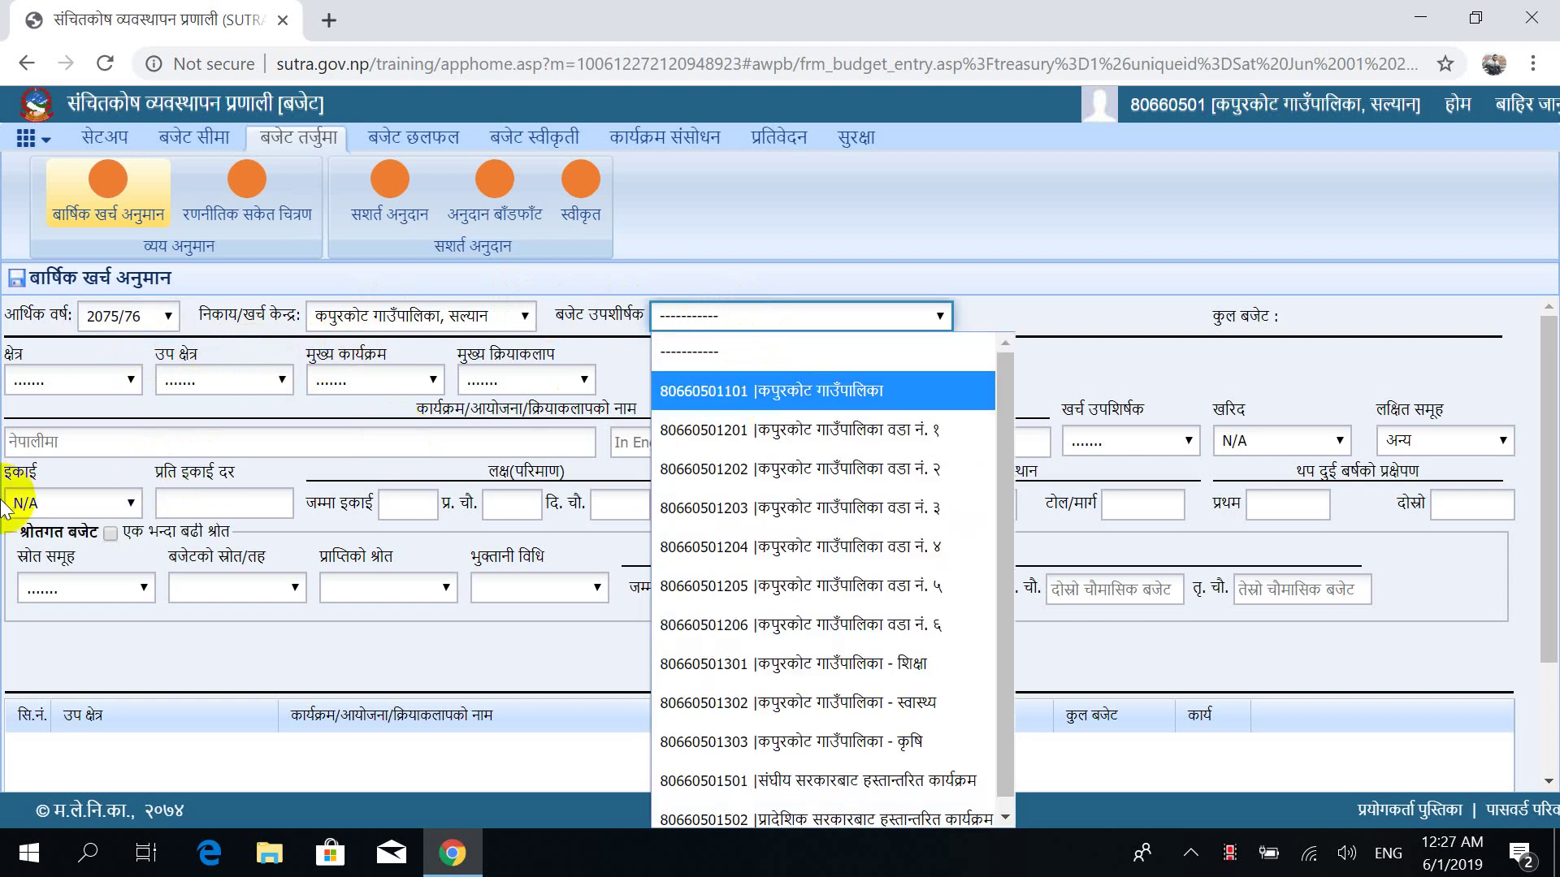
pyautogui.press('Return')
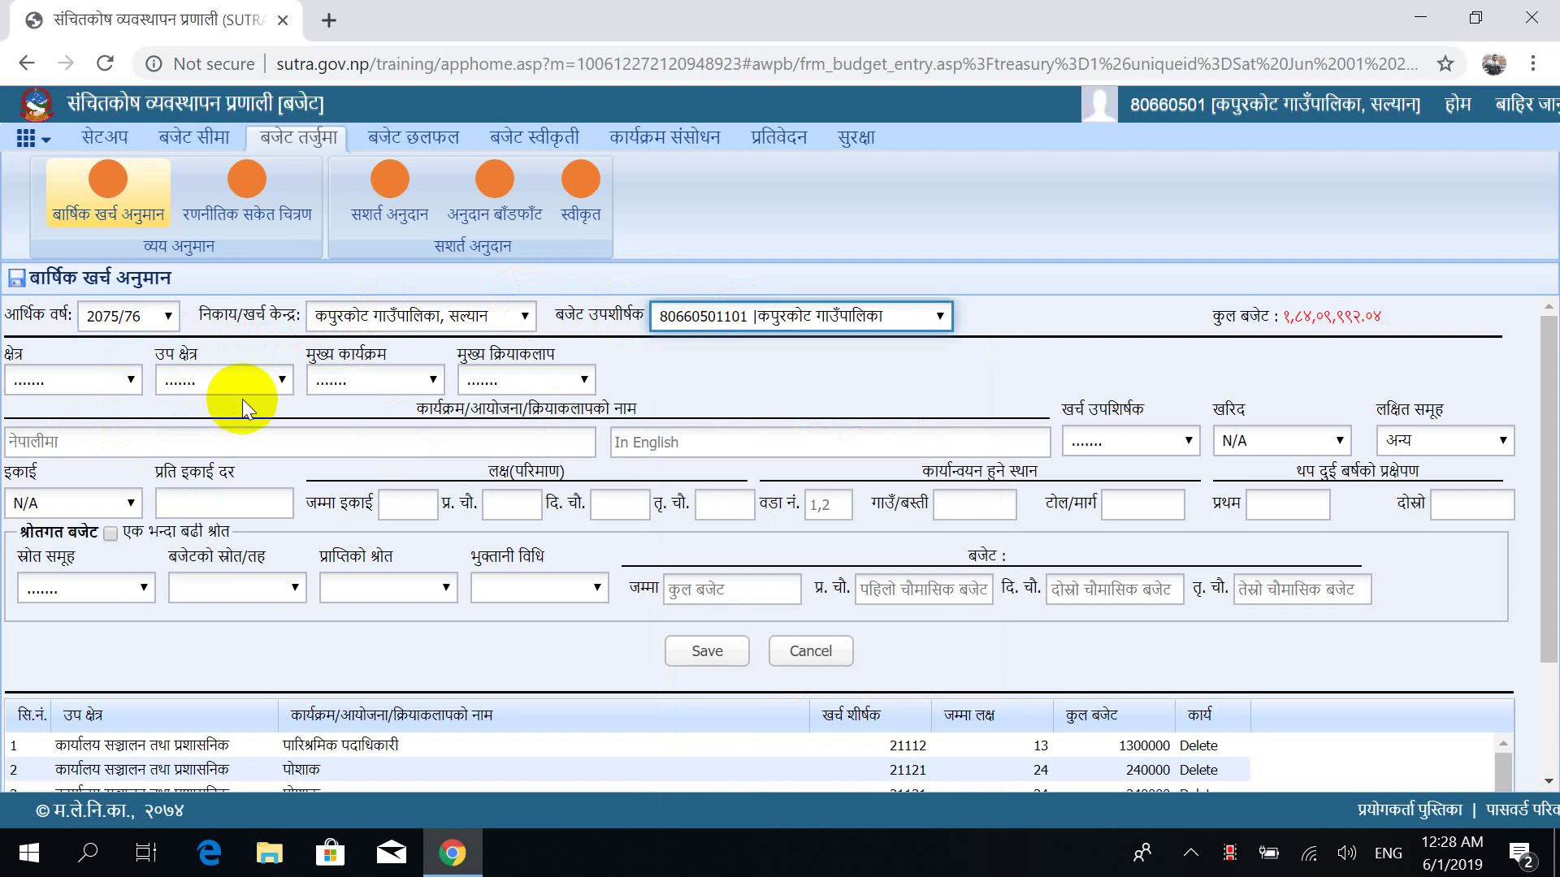